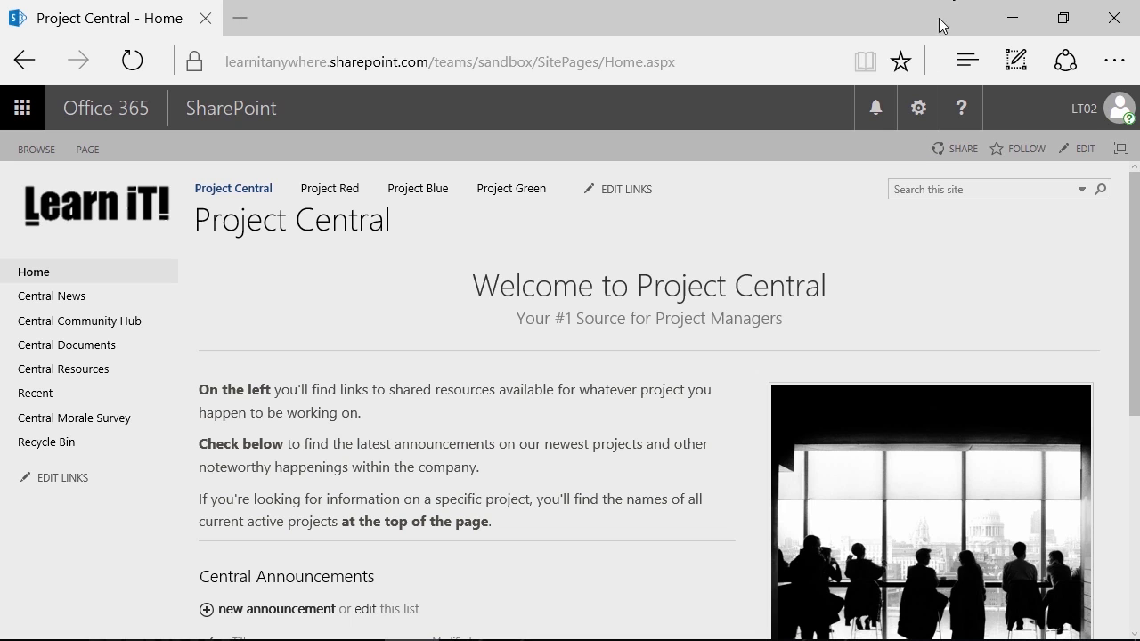
click(623, 59)
drag(646, 61, 727, 61)
key(BackSpace)
key(BackSpace)
key(BackSpace)
key(BackSpace)
key(BackSpace)
key(BackSpace)
key(BackSpace)
key(BackSpace)
key(BackSpace)
key(BackSpace)
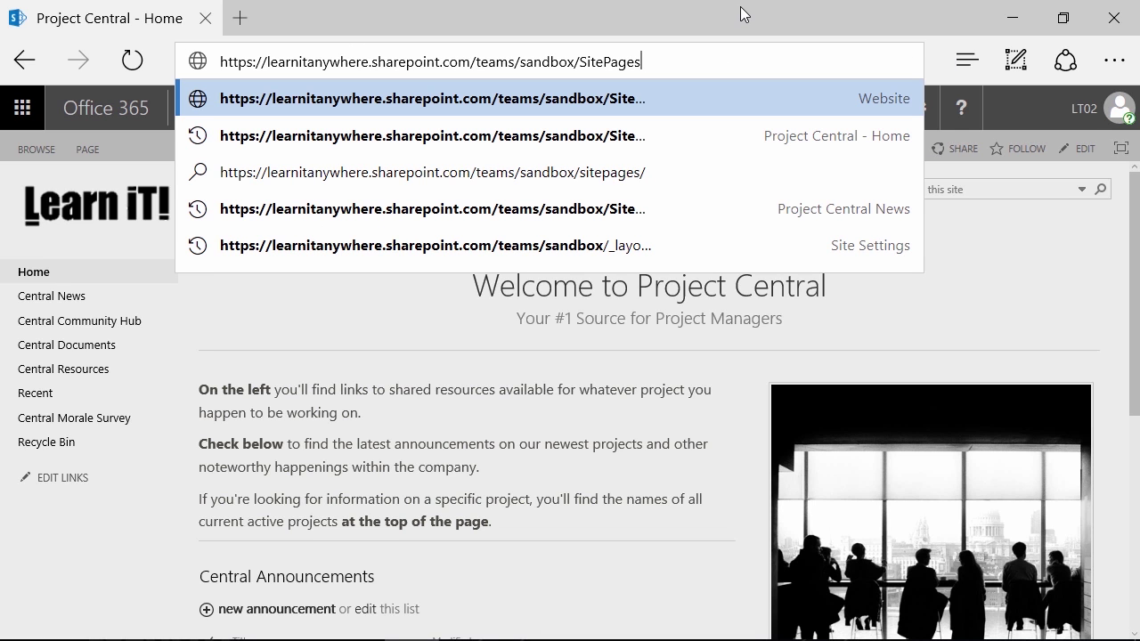
key(BackSpace)
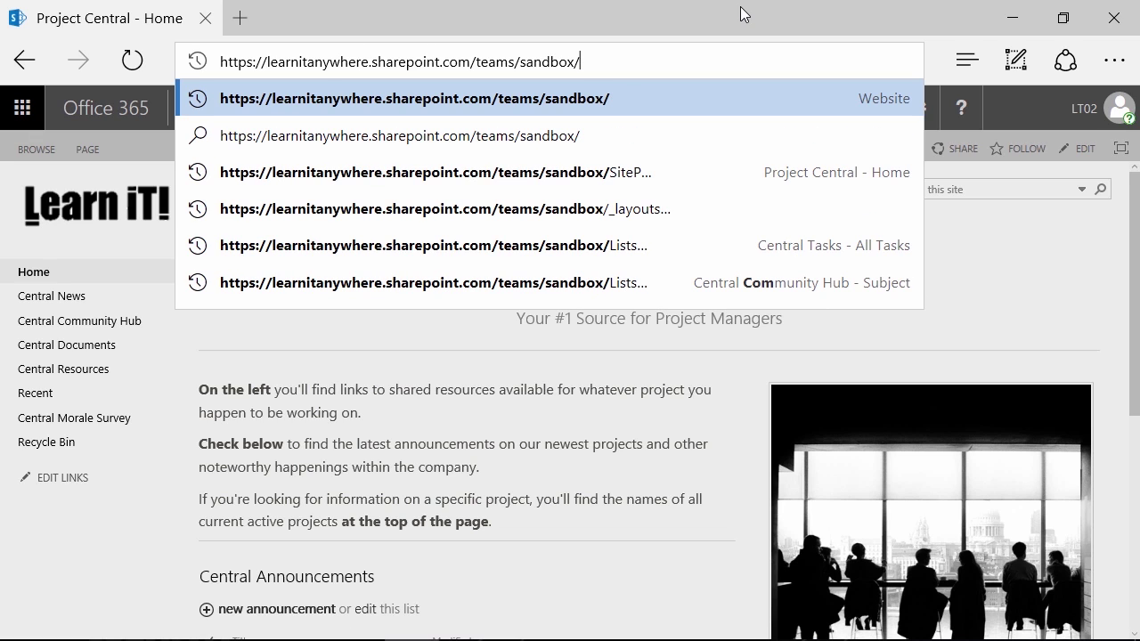
key(Return)
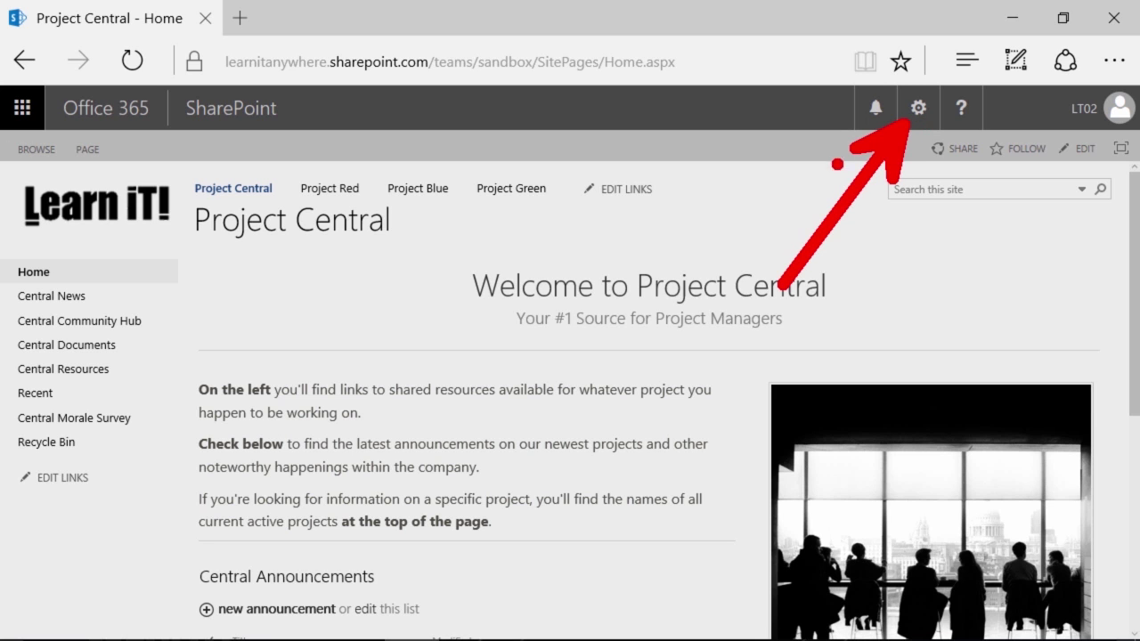
Choose Getting started from the Settings gear to show the six getting-started tiles
click(917, 108)
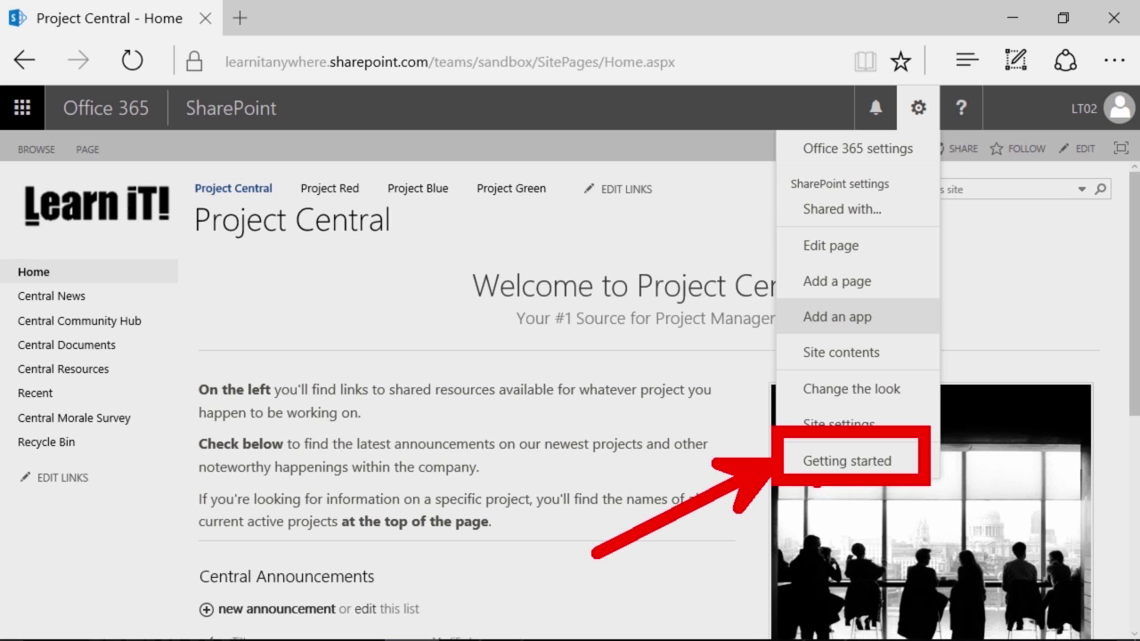
click(822, 462)
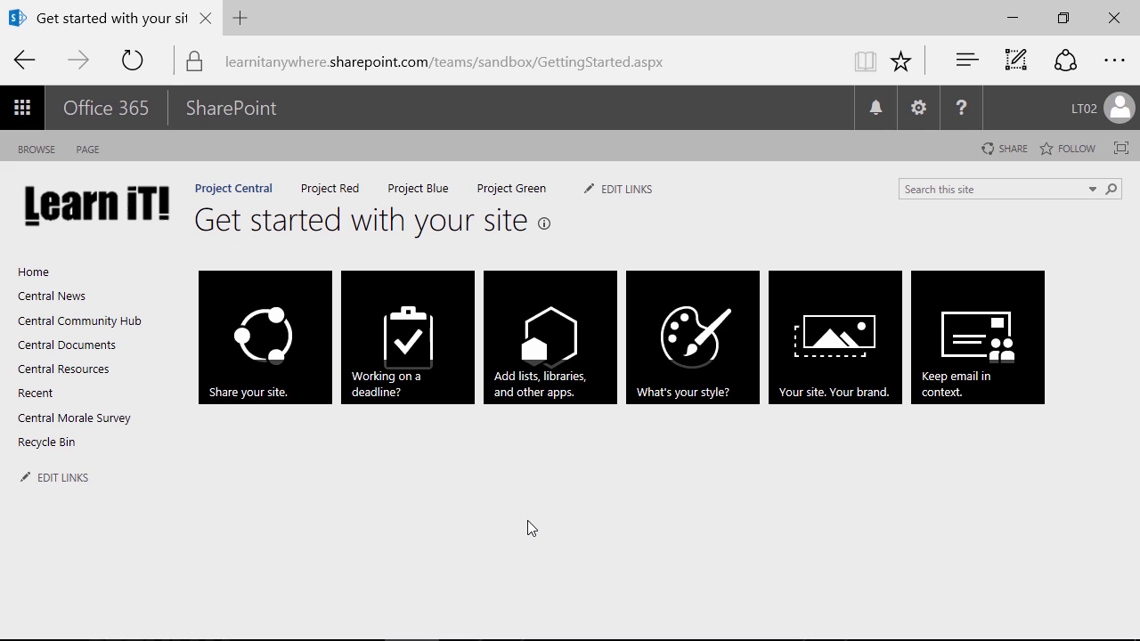
Return to the Project Central home page, check the Settings menu, then go to Project Red
click(35, 272)
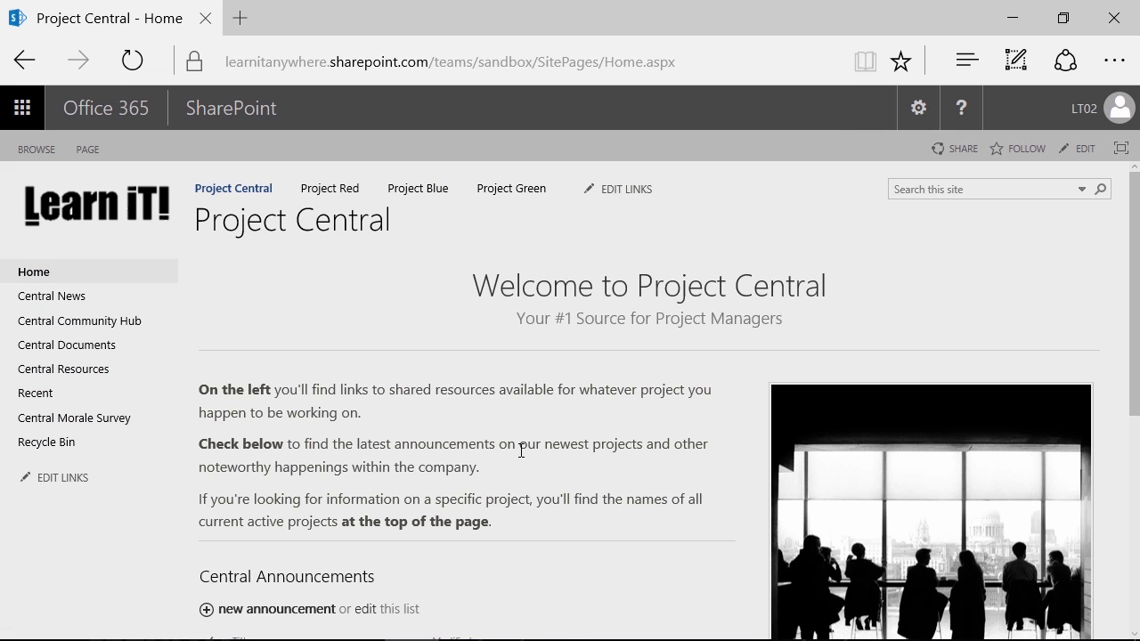
click(918, 108)
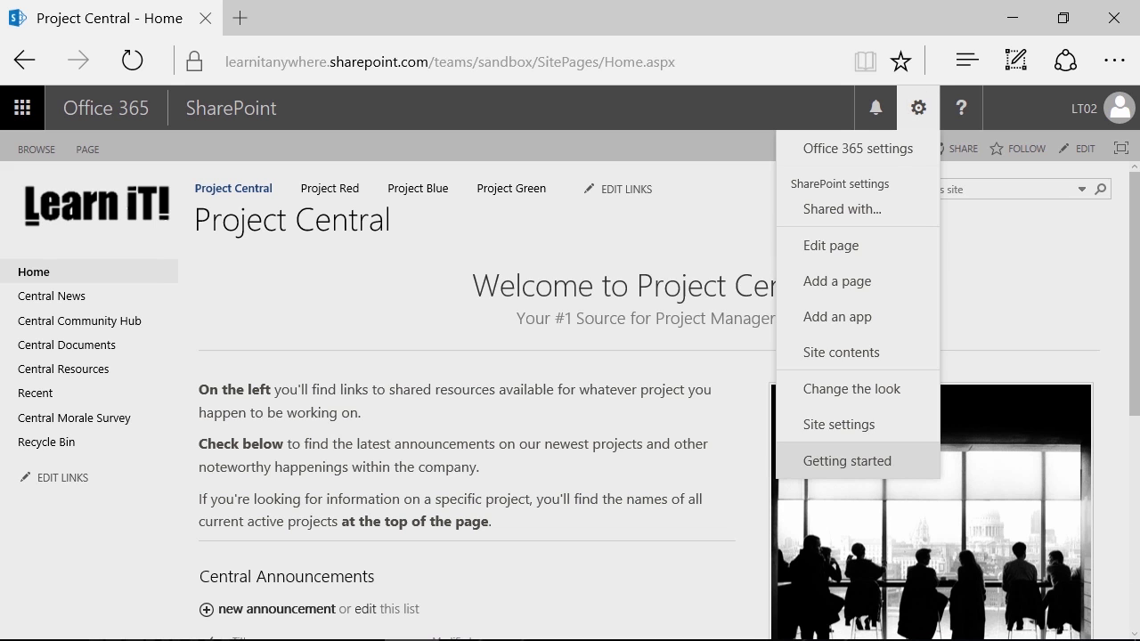
click(1006, 312)
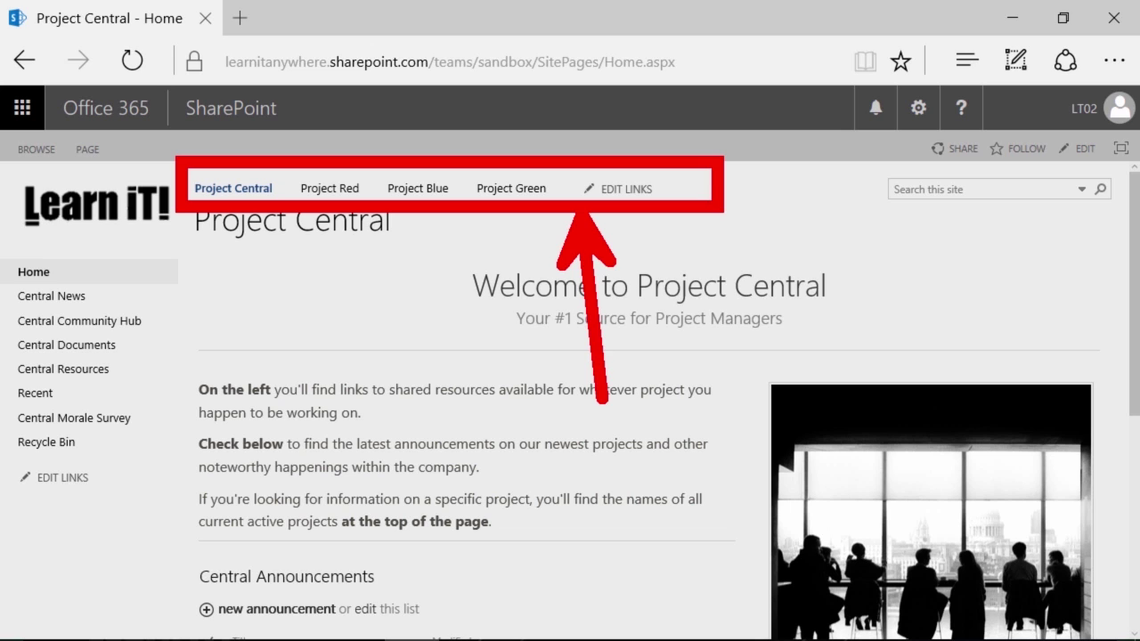
click(311, 198)
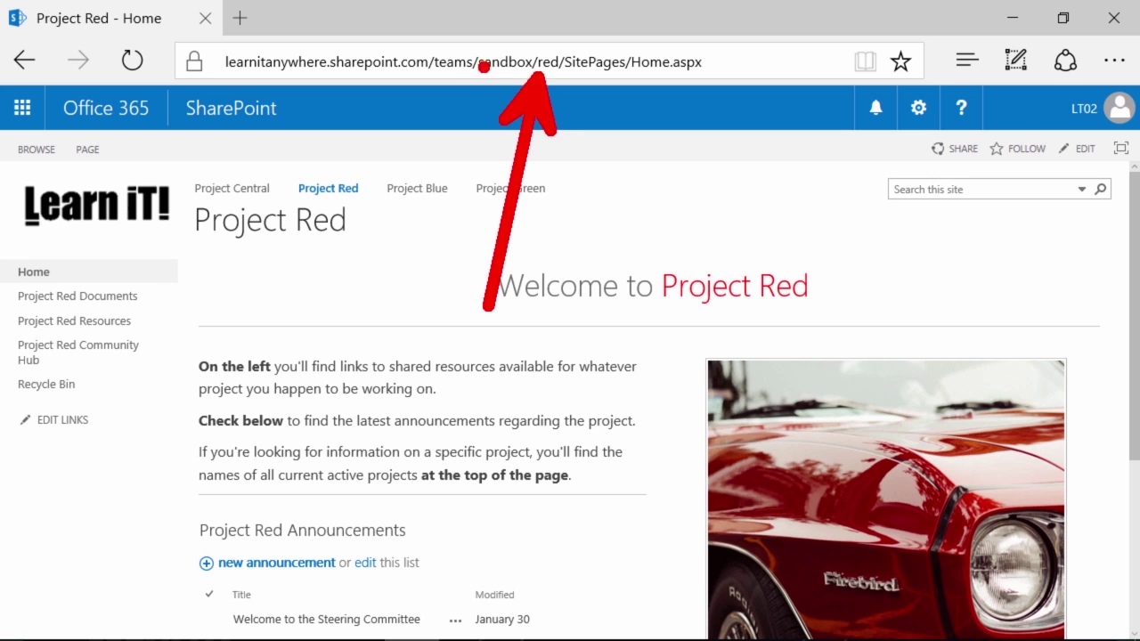
drag(474, 79, 520, 78)
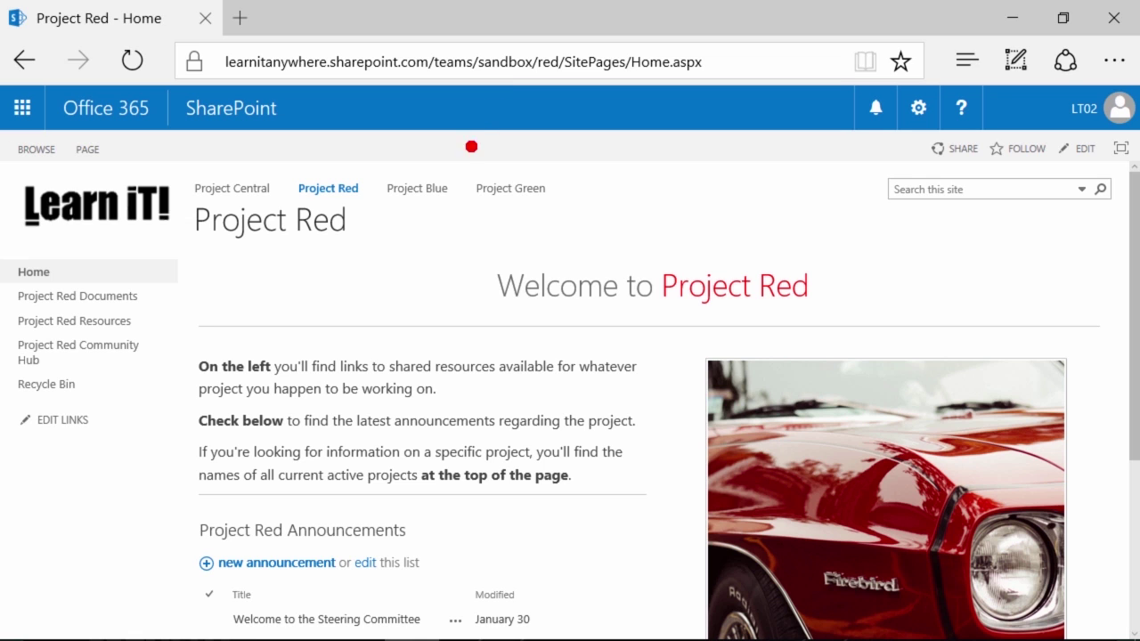
click(422, 189)
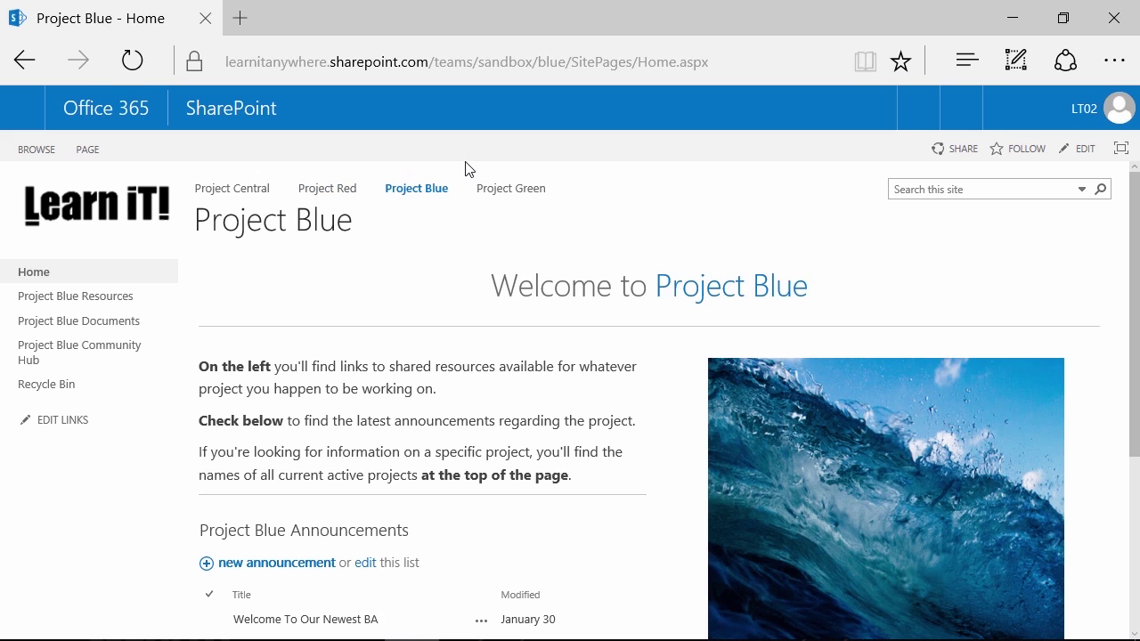
click(264, 197)
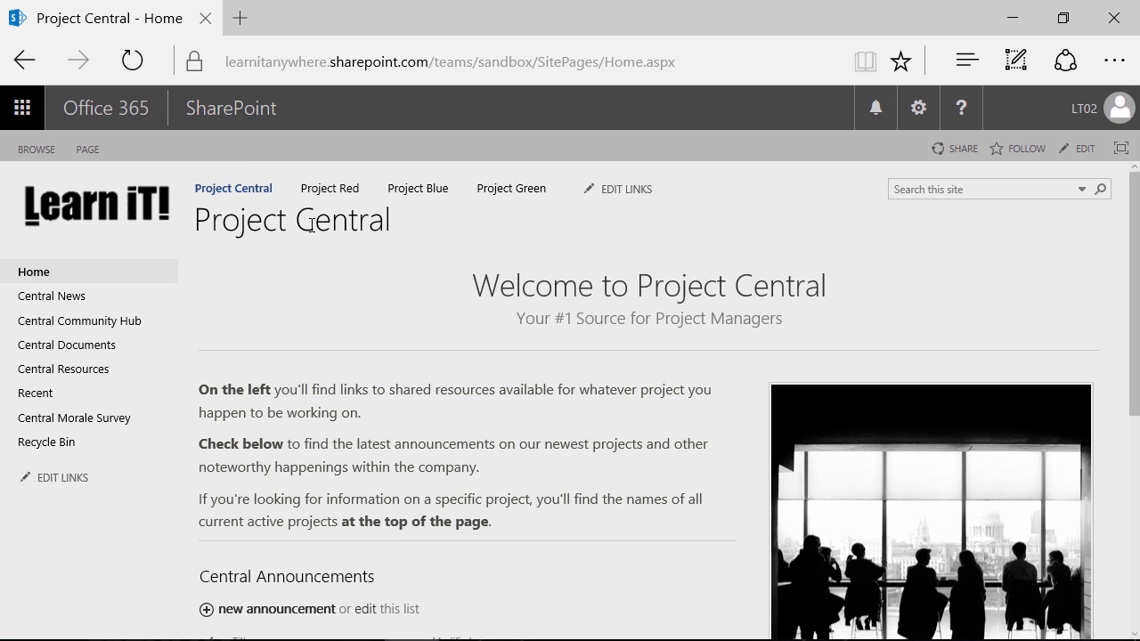
double_click(499, 62)
double_click(536, 62)
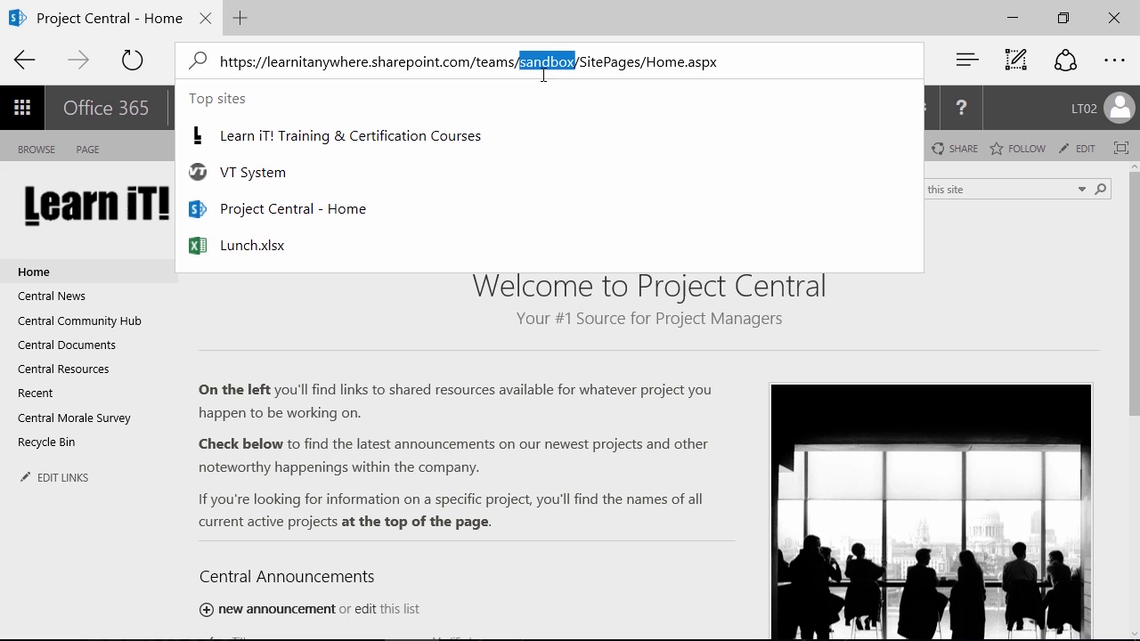
click(228, 323)
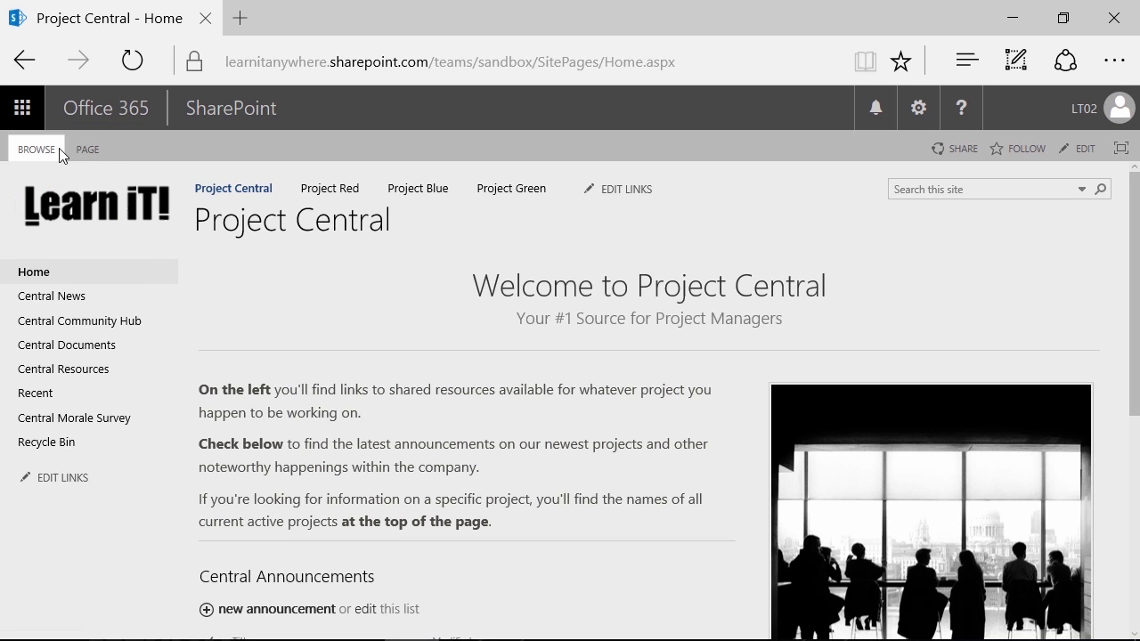
click(80, 151)
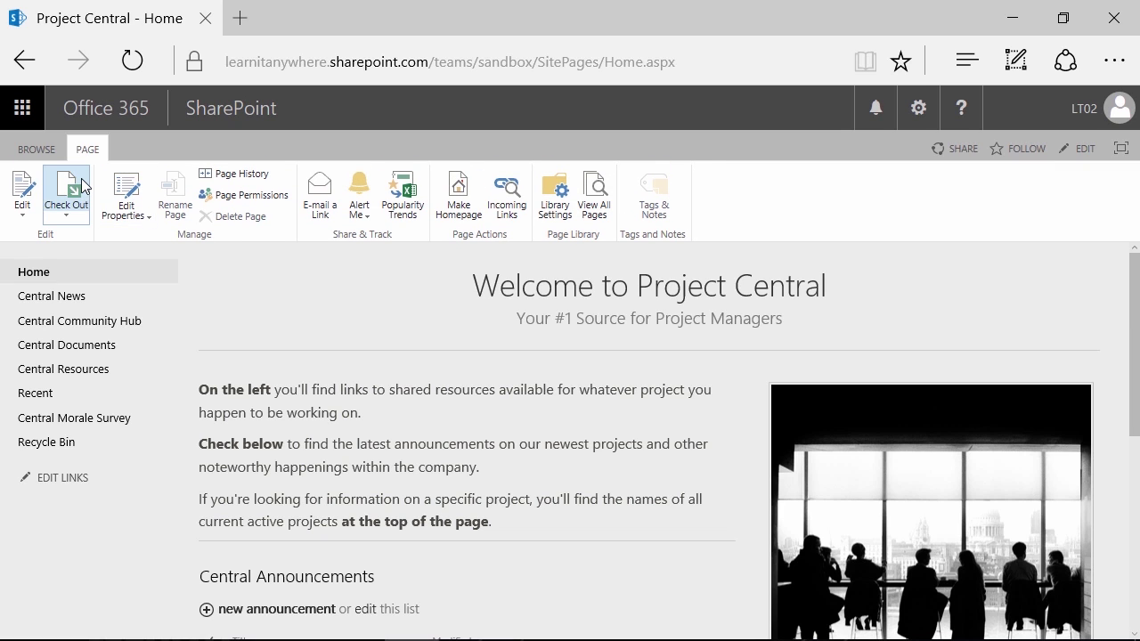
click(36, 148)
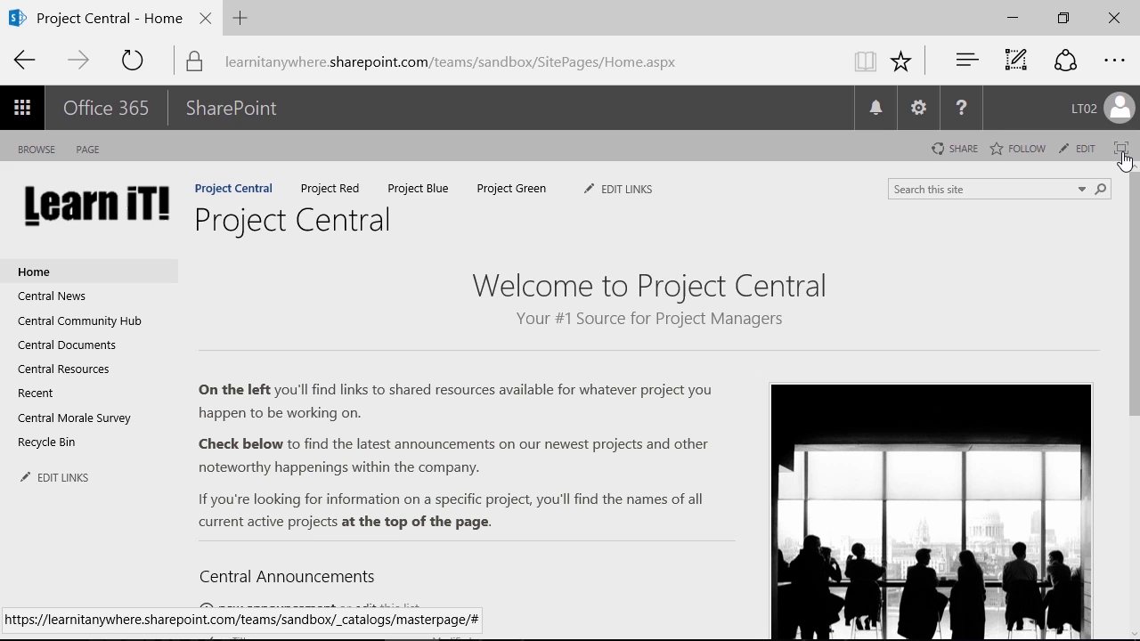
Turn Focus on Content on, then off again to bring back navigation and header
click(1121, 150)
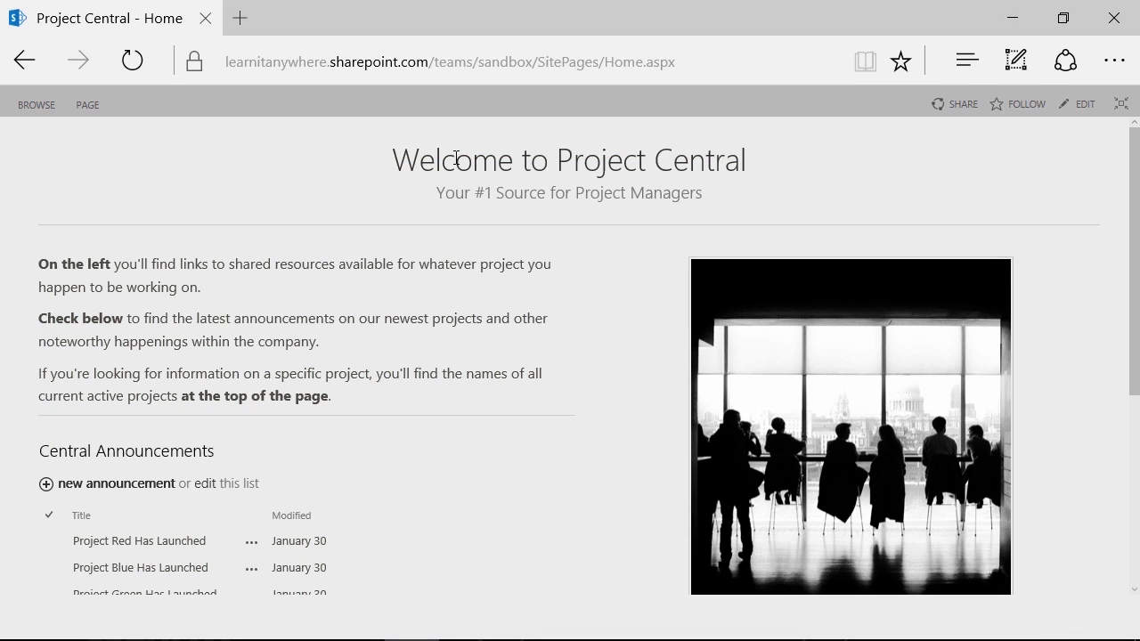
click(1123, 105)
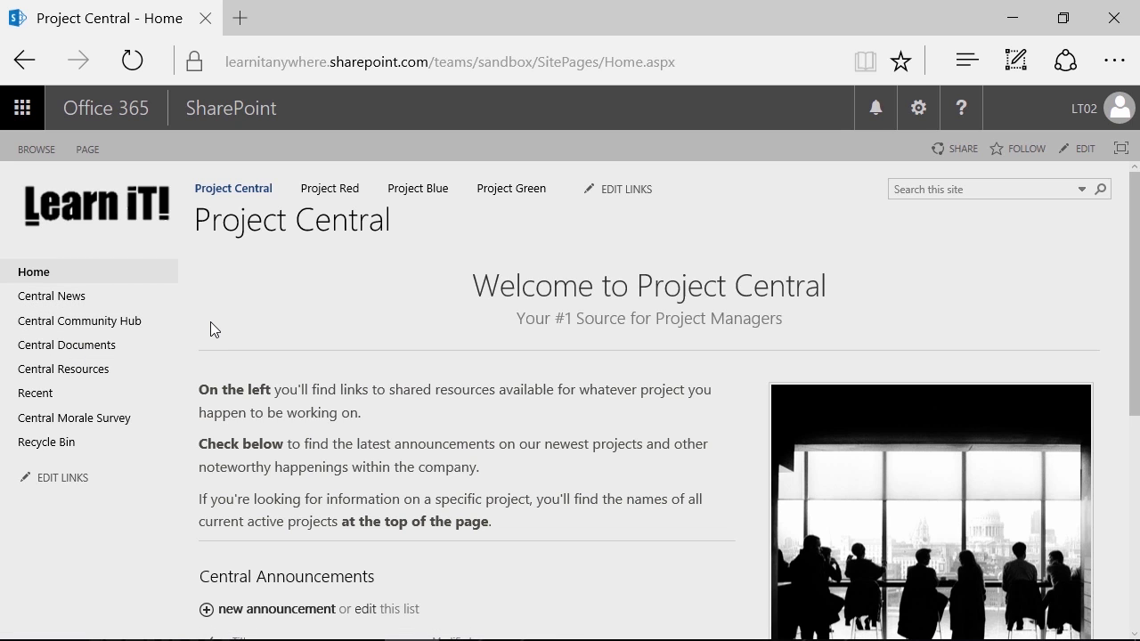
Open the Q1 folder in the Central Documents library
click(78, 356)
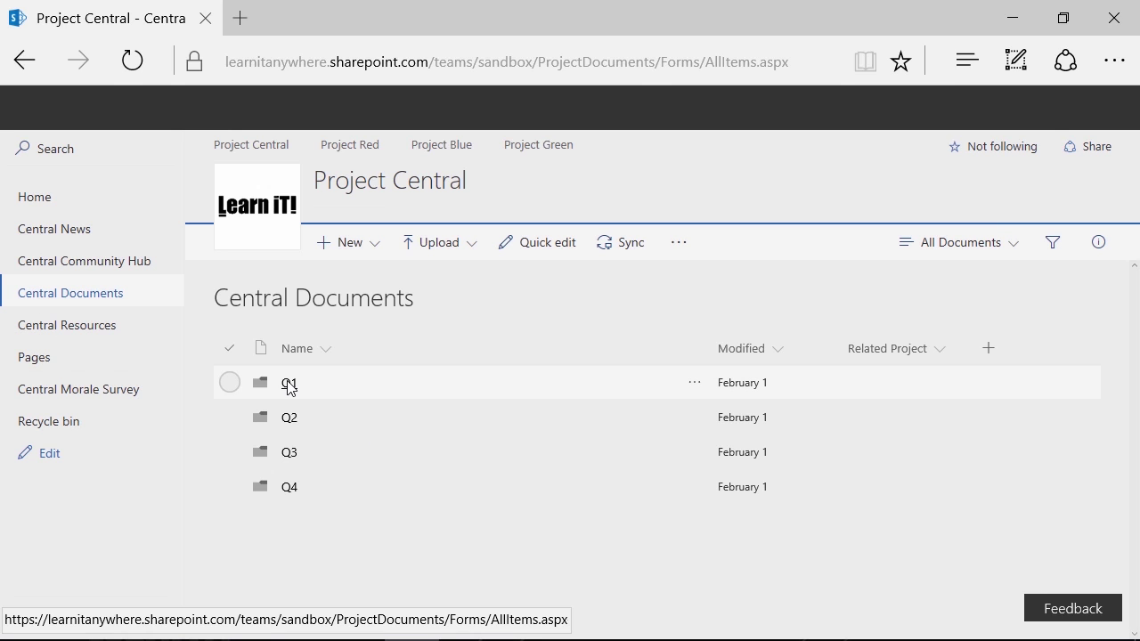
click(290, 384)
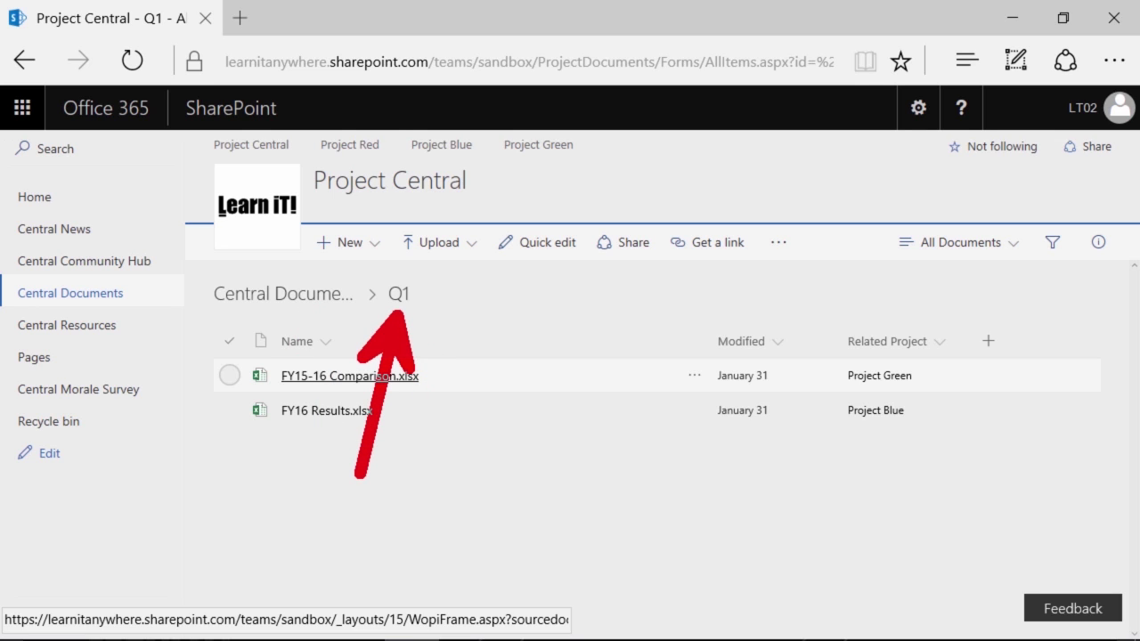
Create a new folder named 'Folder 2' inside the Q1 folder
click(372, 244)
click(365, 286)
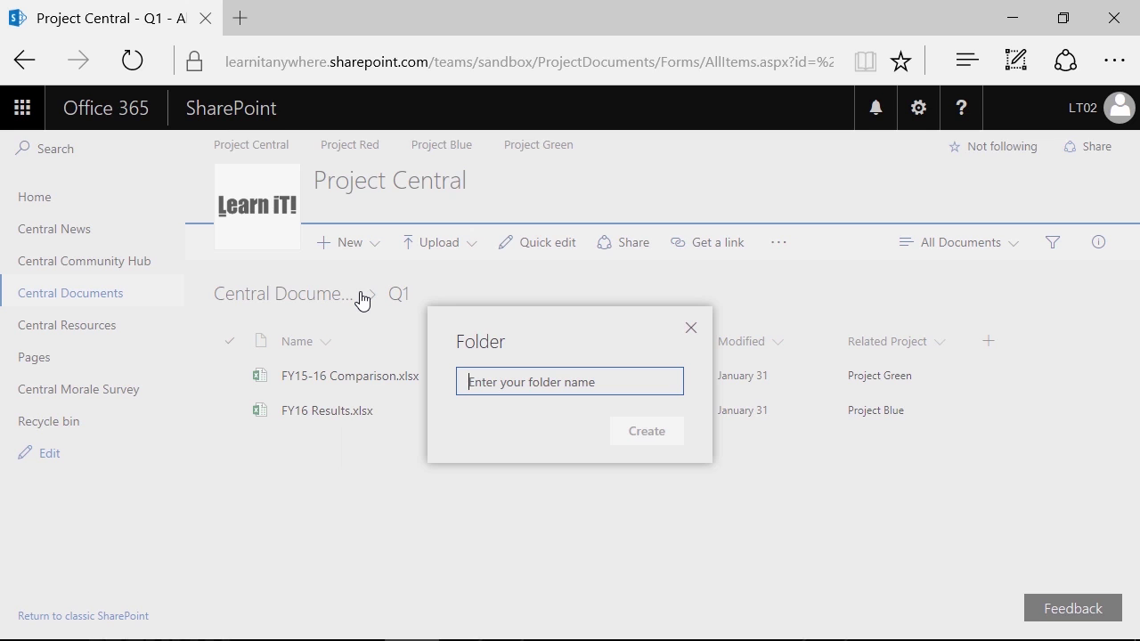
text(Folder 2)
key(Return)
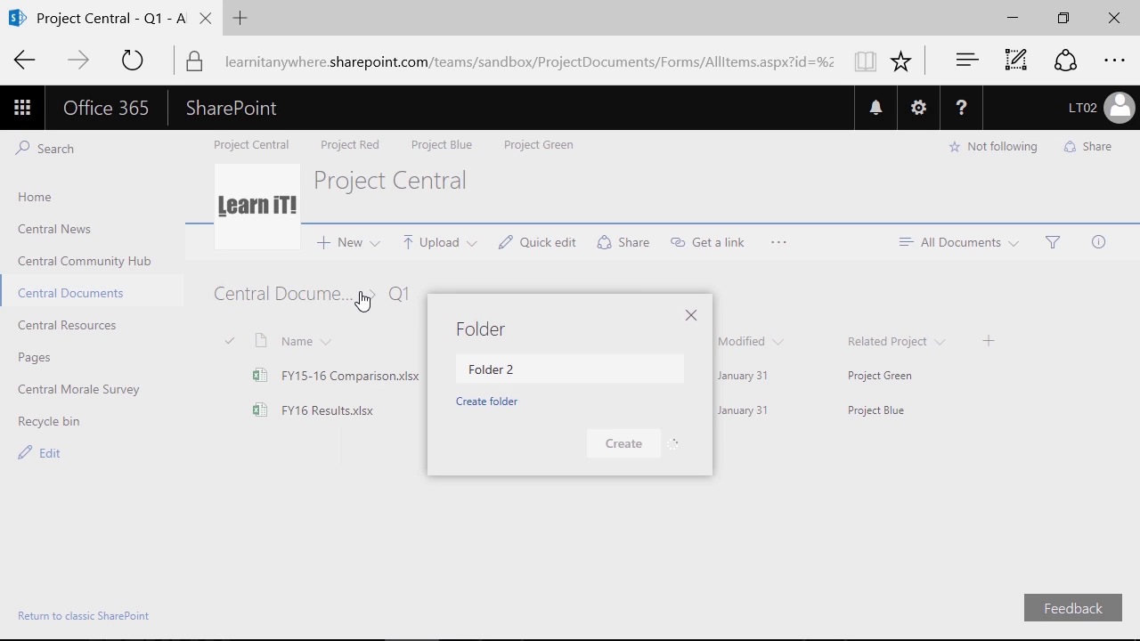
Check the empty Folder 2, then drag FY16 Results.xlsx into it from Q1
click(313, 378)
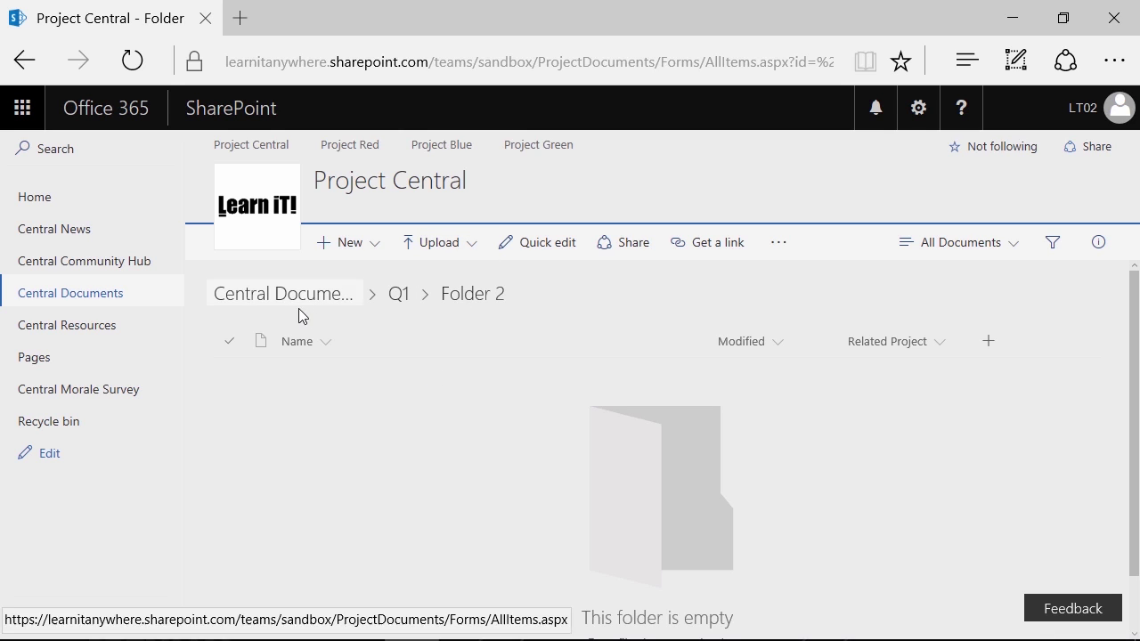
click(395, 295)
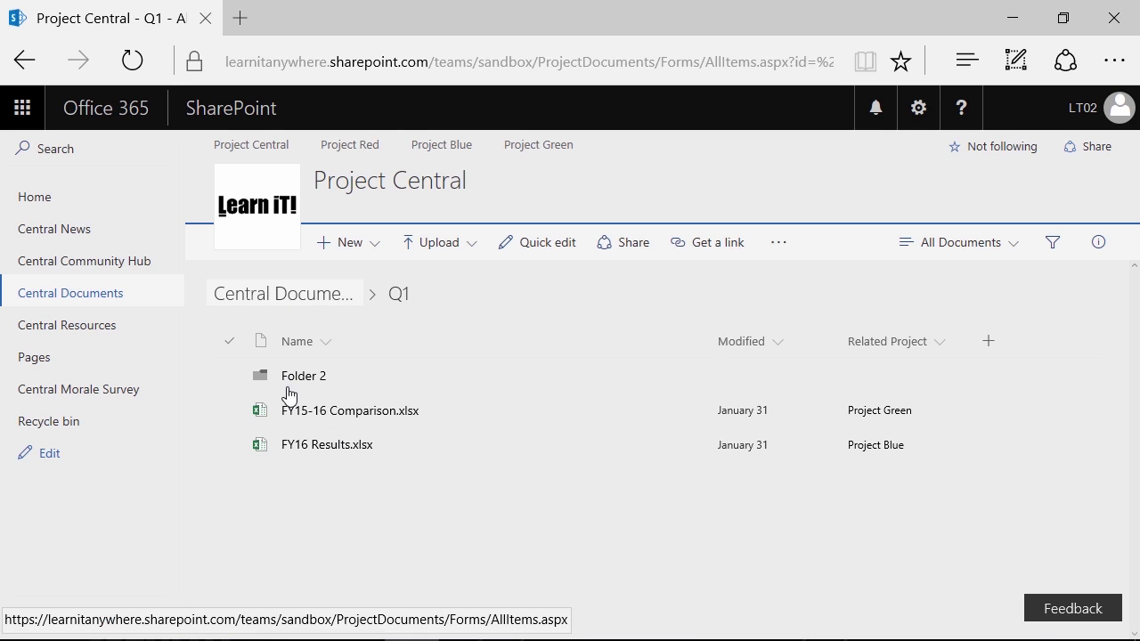
drag(300, 455, 305, 307)
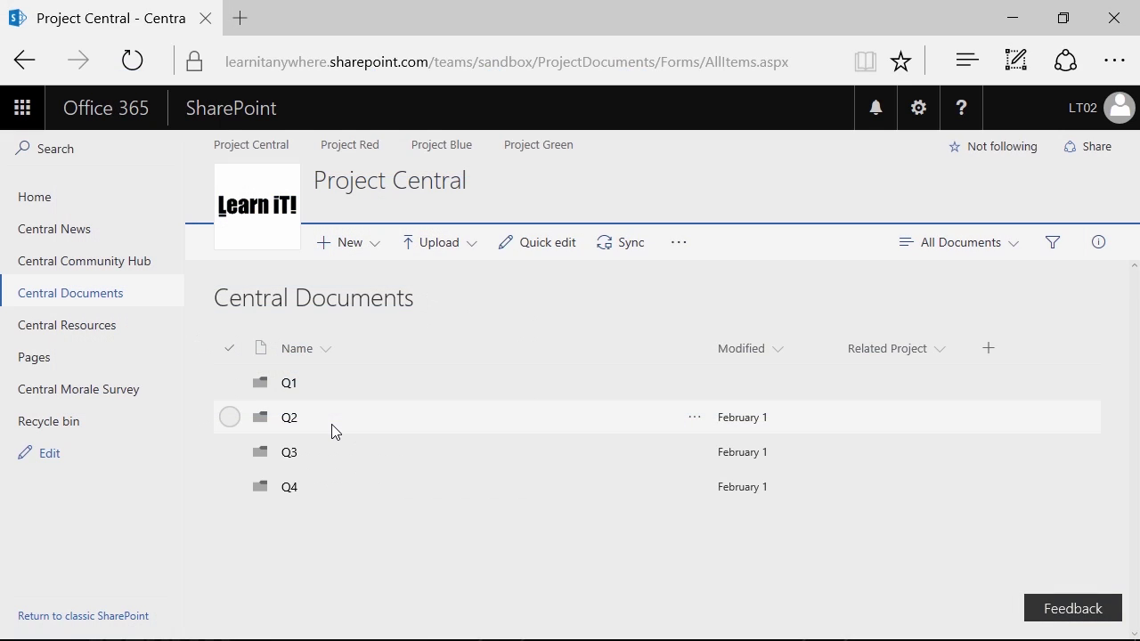
Select the Q1 folder's checkbox in the Central Documents library
click(229, 382)
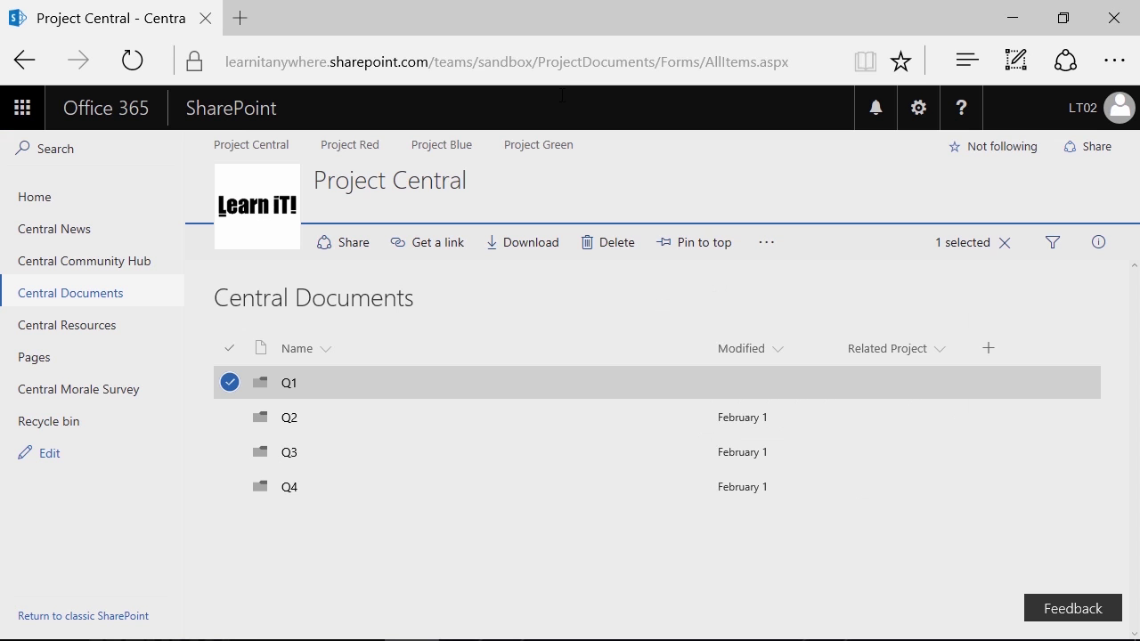
Go to the Project Central home page via Home in the left navigation
click(33, 202)
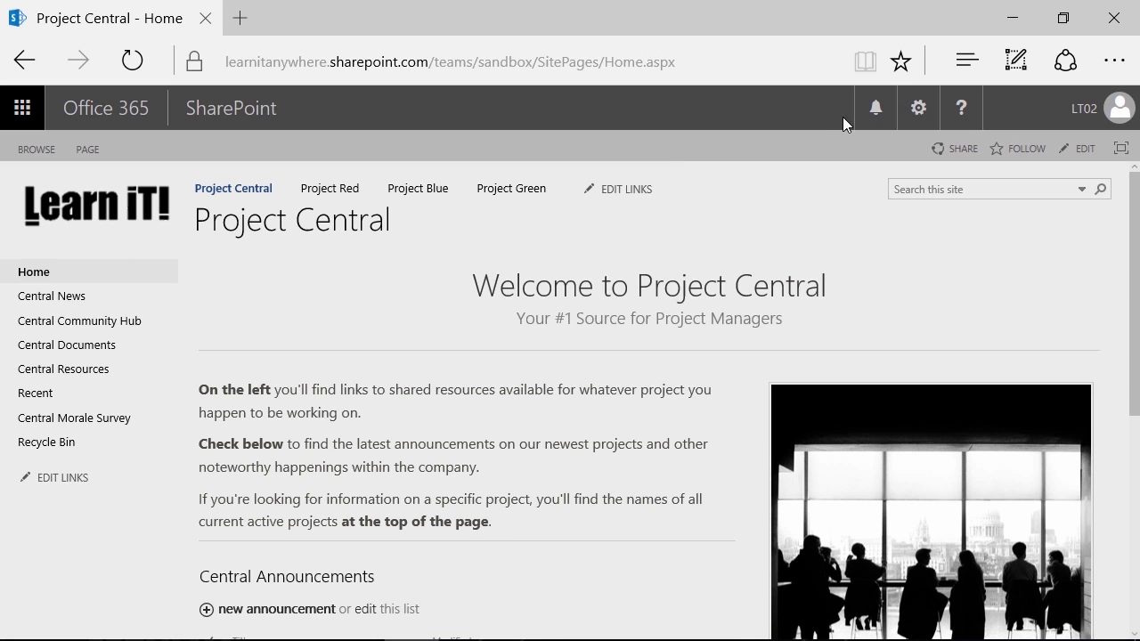
Open the Settings gear menu on the Project Central home page
click(908, 110)
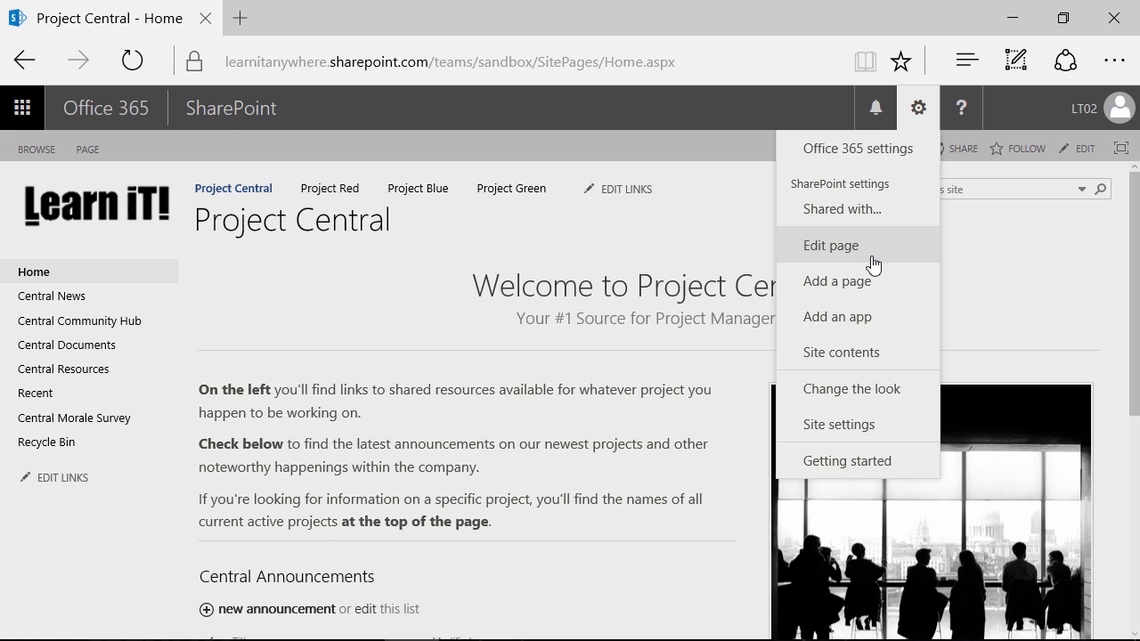
Open Site contents and browse its libraries and lists, such as Central Documents and Active Projects
click(881, 365)
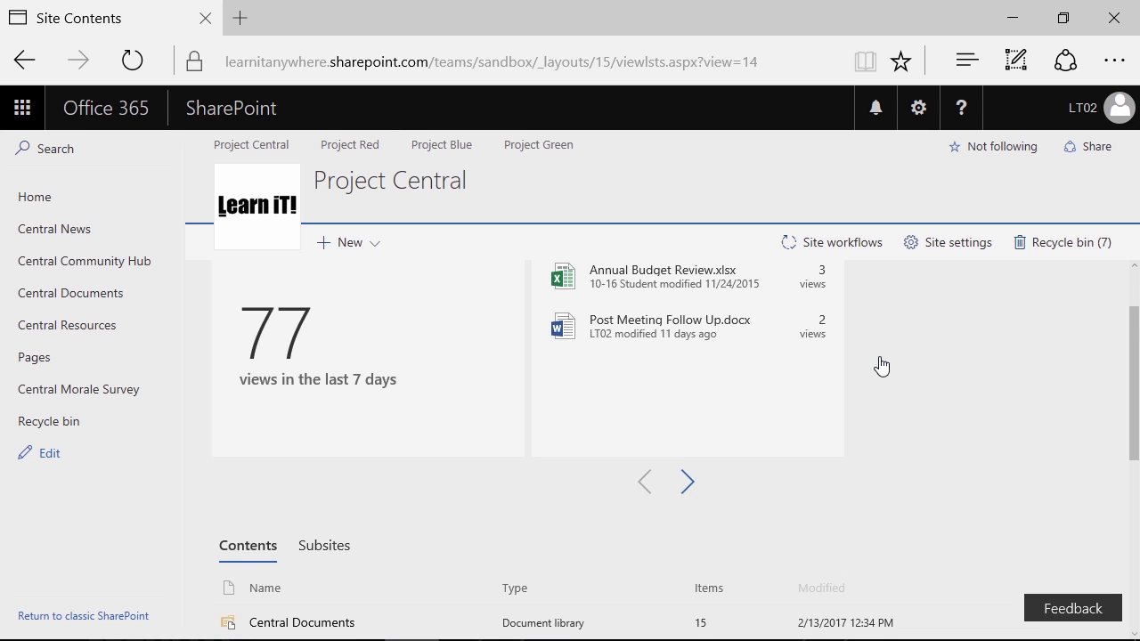
scroll(300, 448, down, 4)
scroll(267, 437, down, 1)
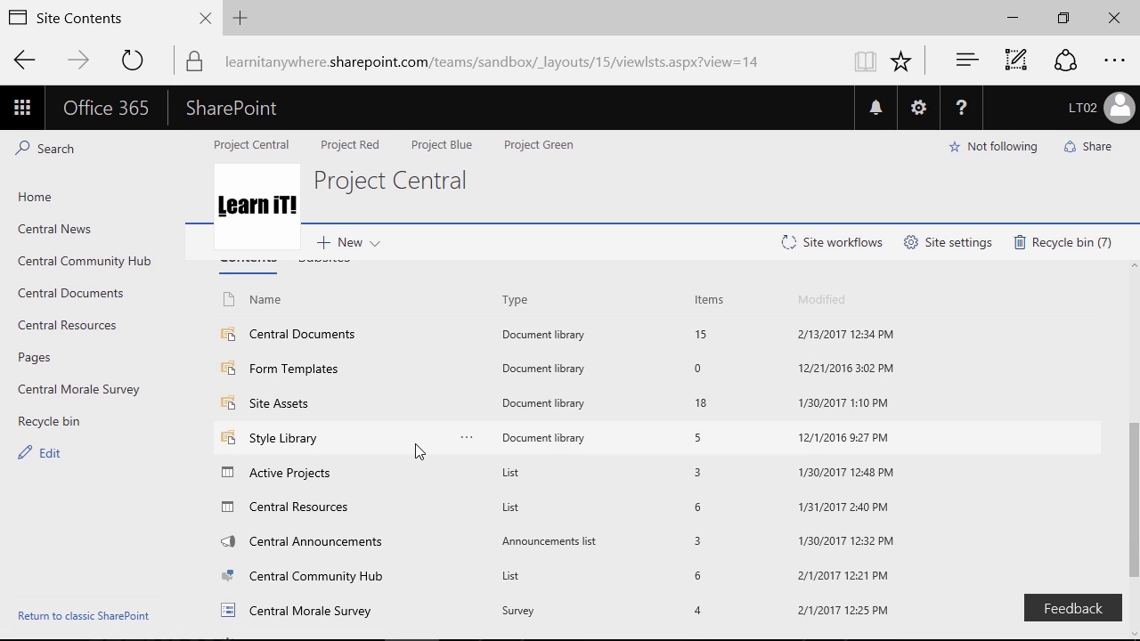
scroll(415, 444, down, 2)
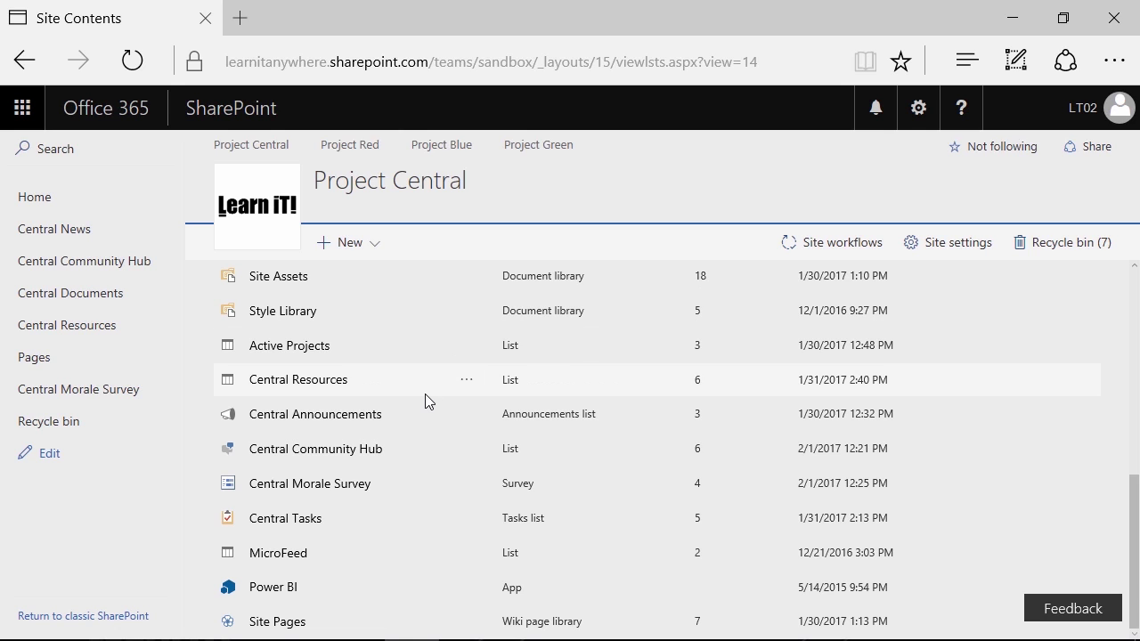
scroll(426, 396, up, 2)
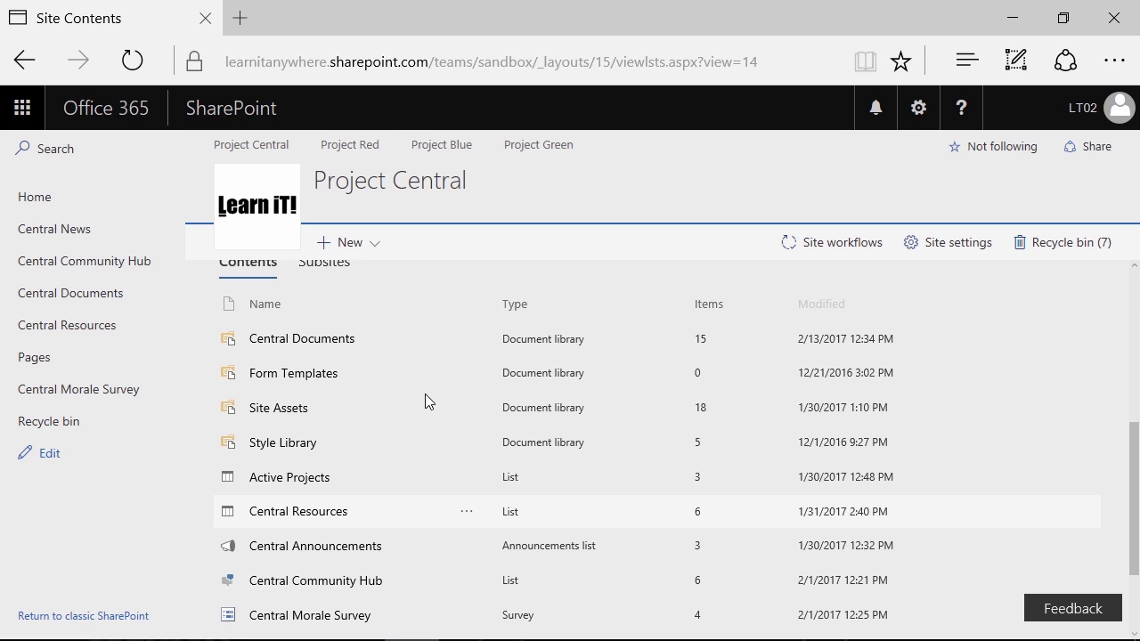
scroll(424, 394, up, 2)
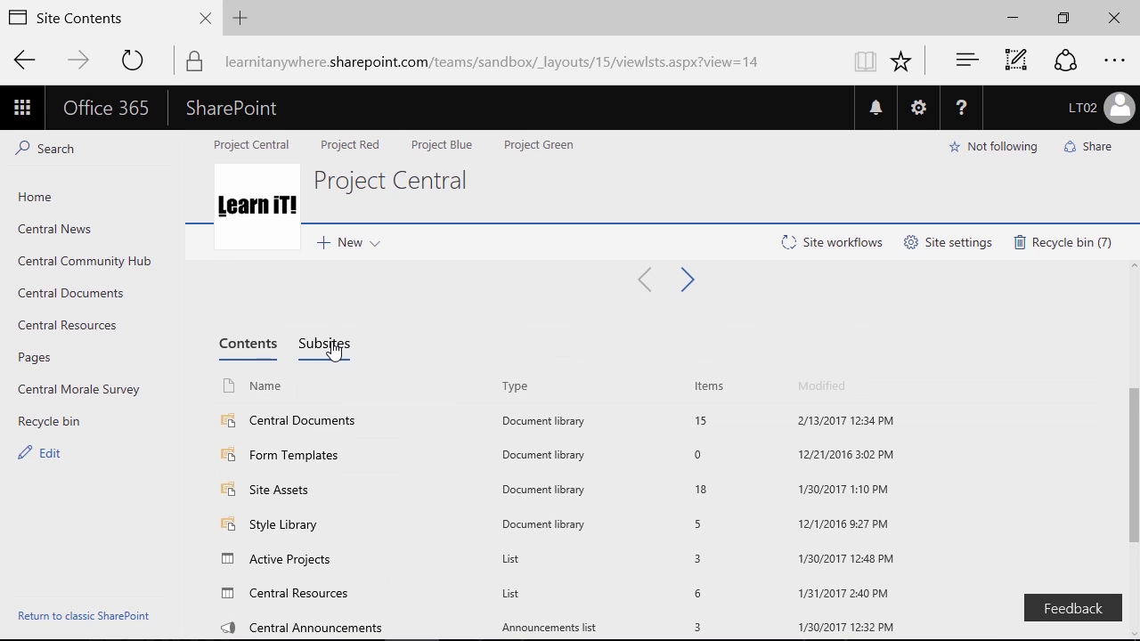
click(334, 350)
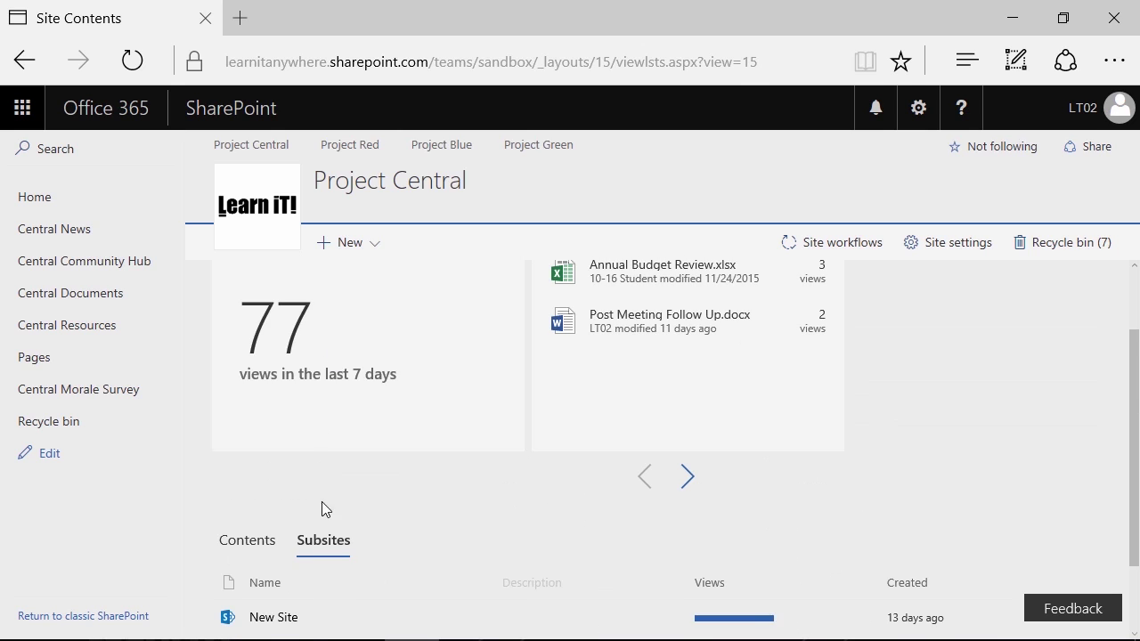
scroll(323, 486, down, 2)
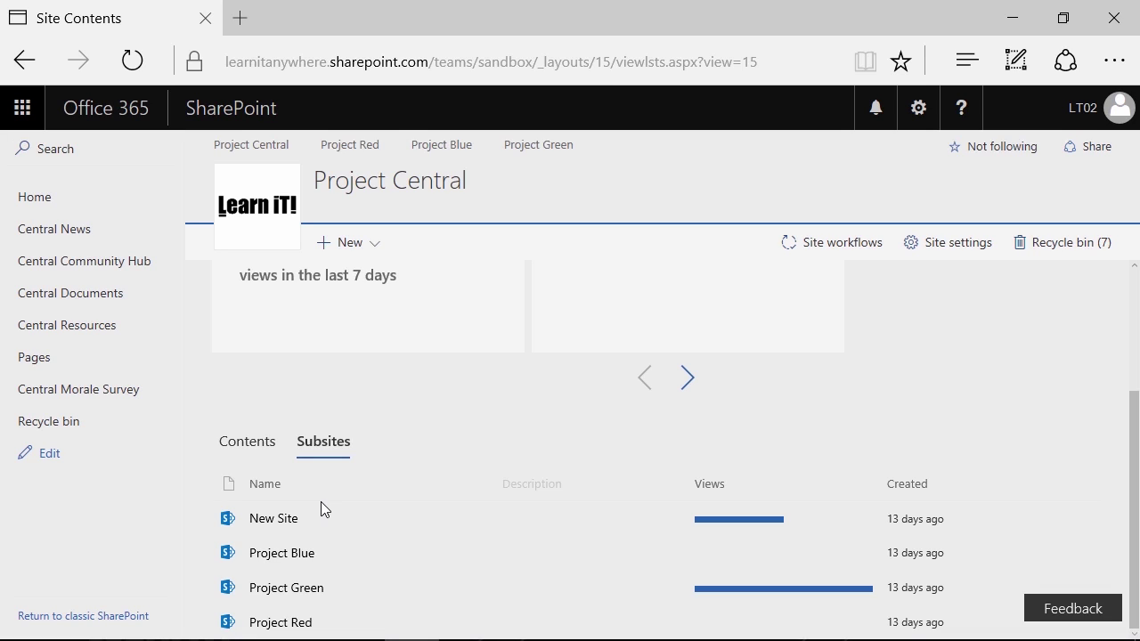
click(250, 442)
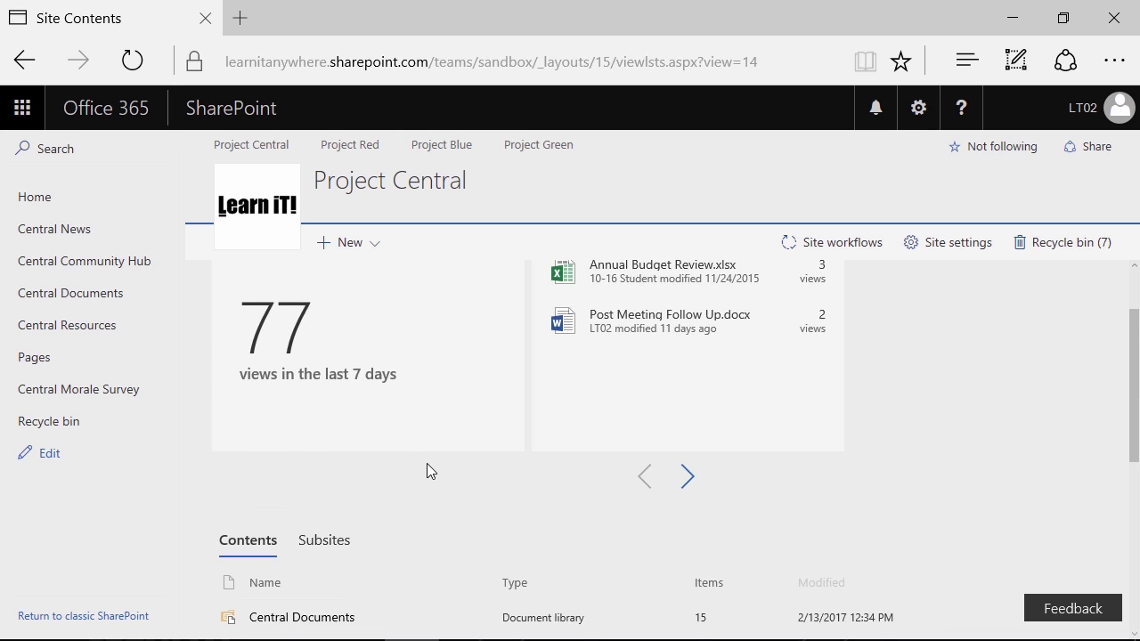
scroll(429, 470, down, 2)
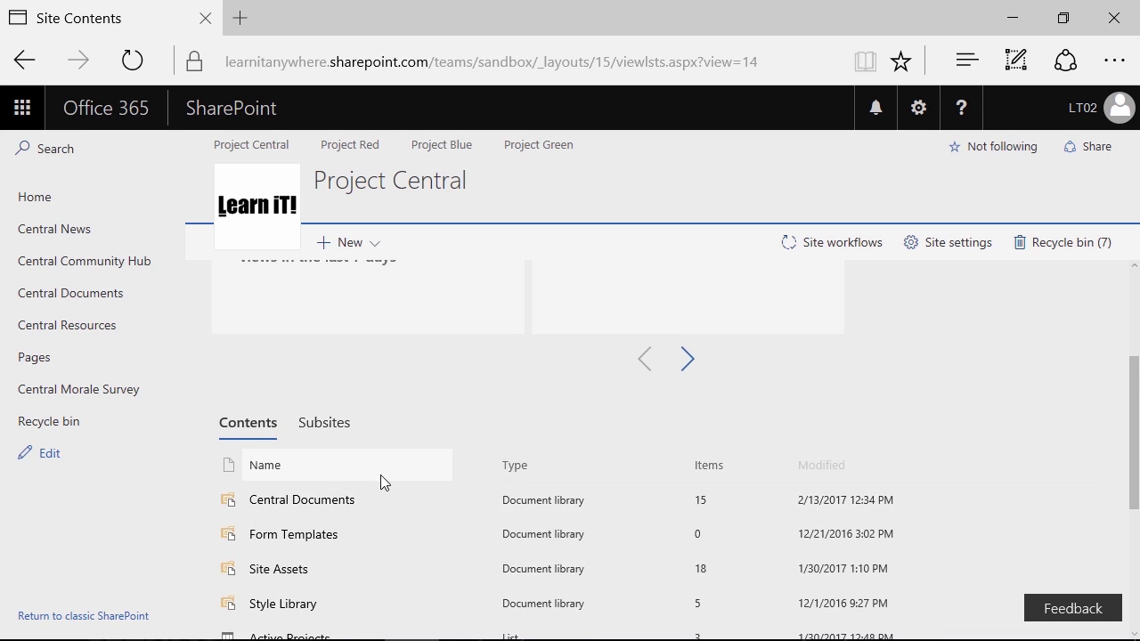
scroll(390, 481, down, 2)
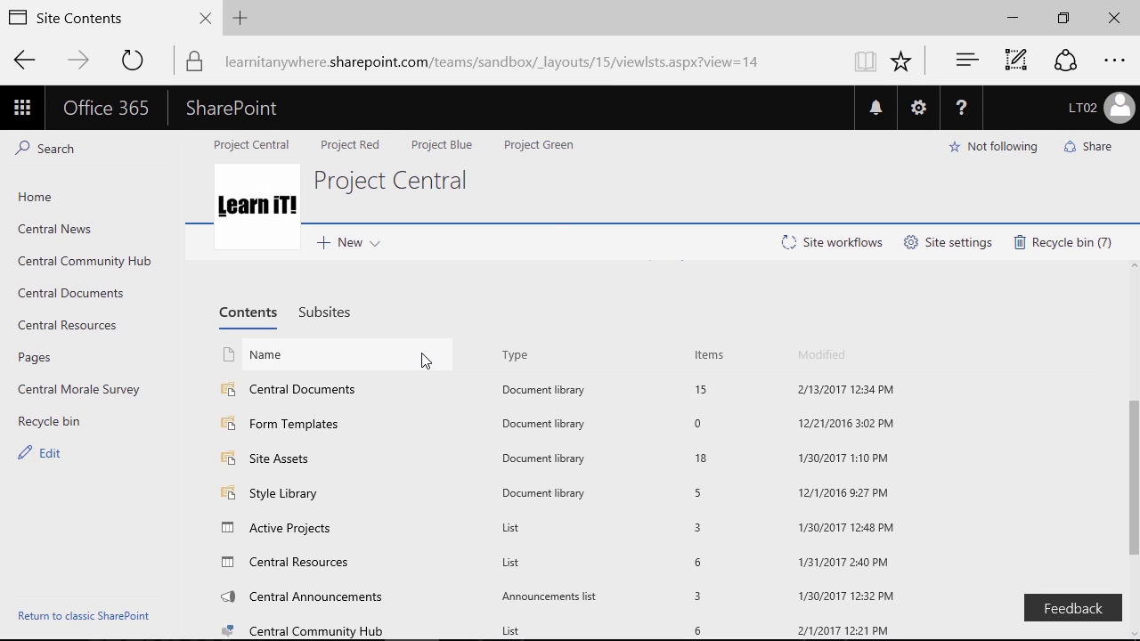
scroll(395, 341, up, 3)
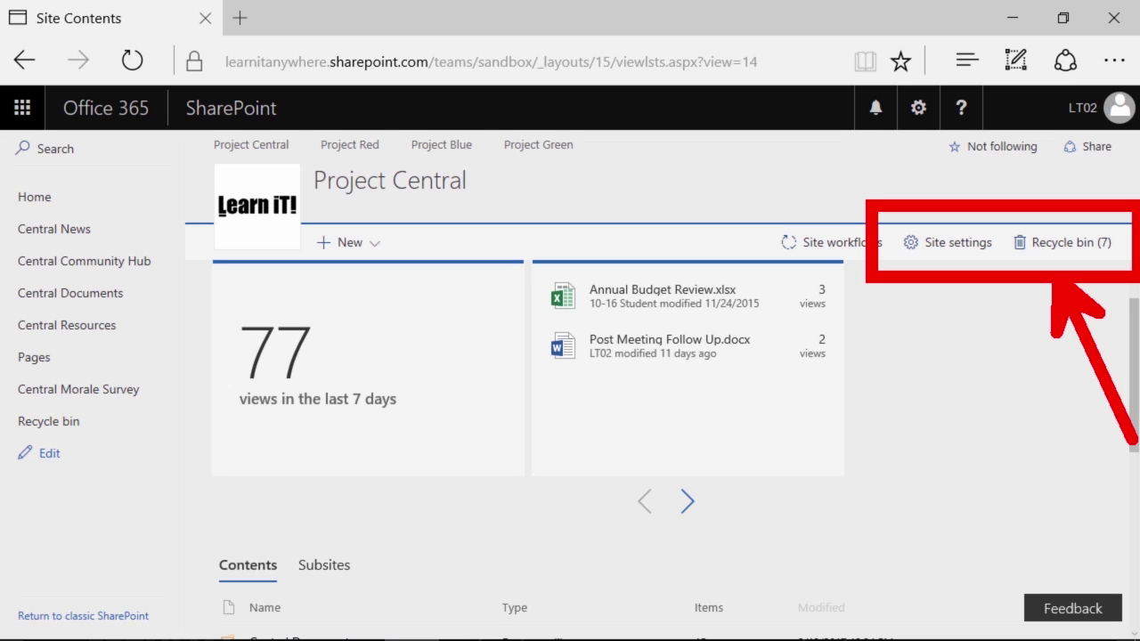
Go Home, reopen Site contents from the gear menu, then open the Settings menu again
click(35, 201)
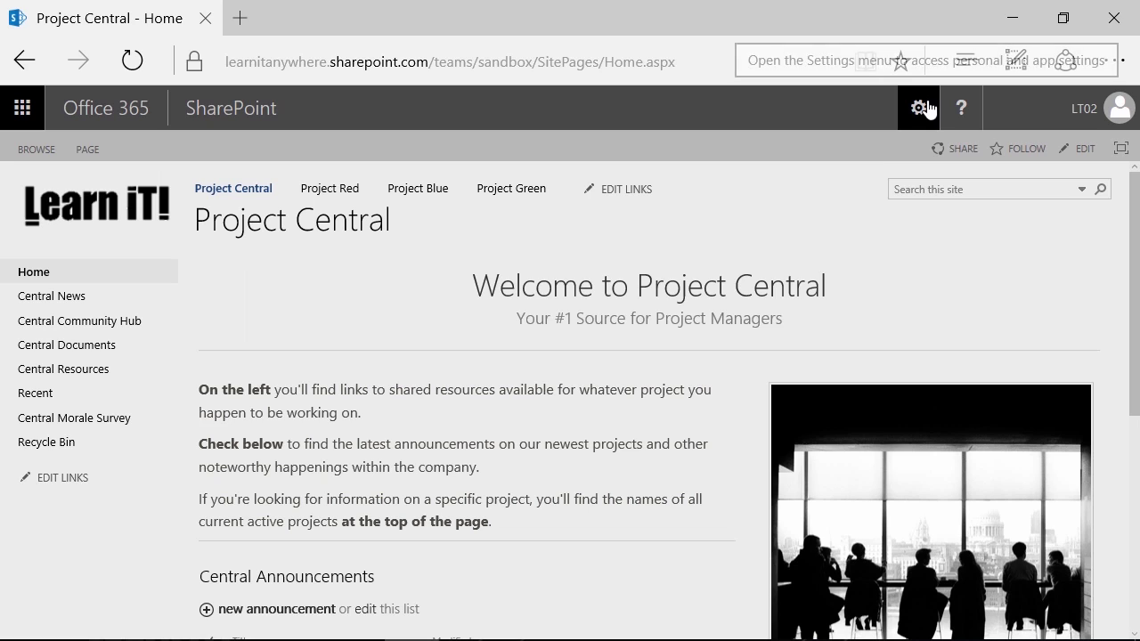
click(926, 108)
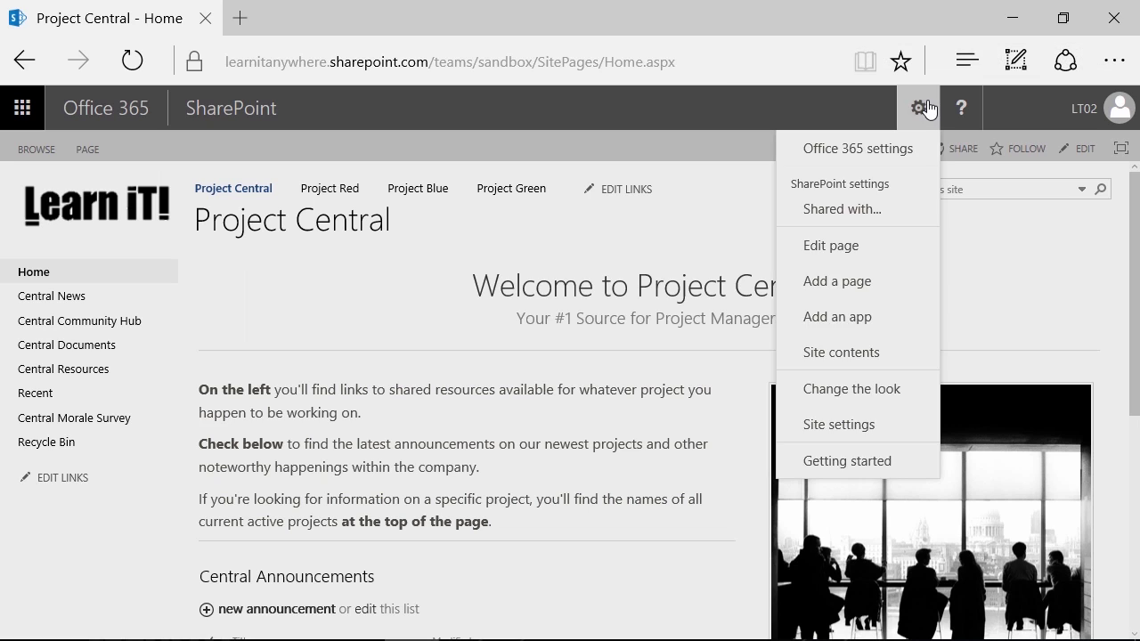
click(847, 368)
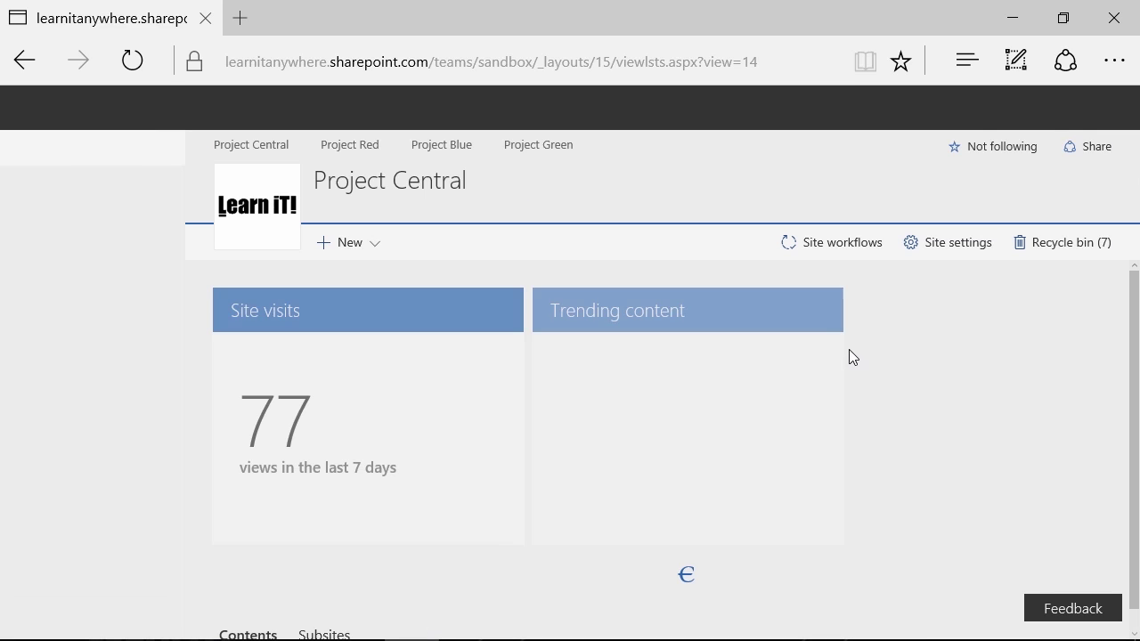
scroll(810, 285, down, 1)
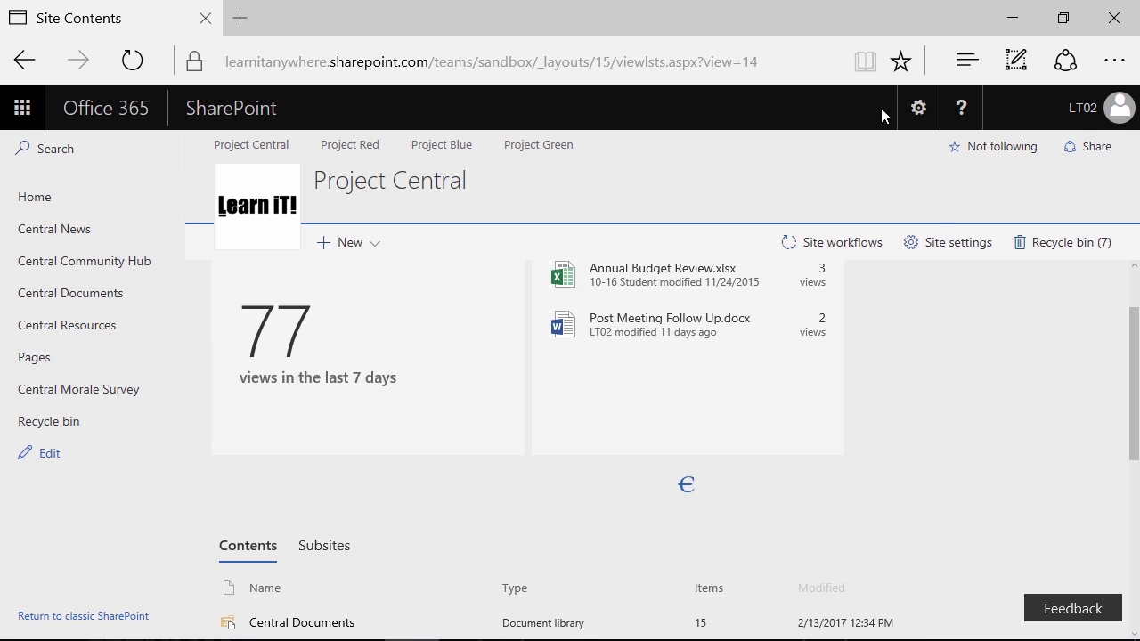
click(918, 107)
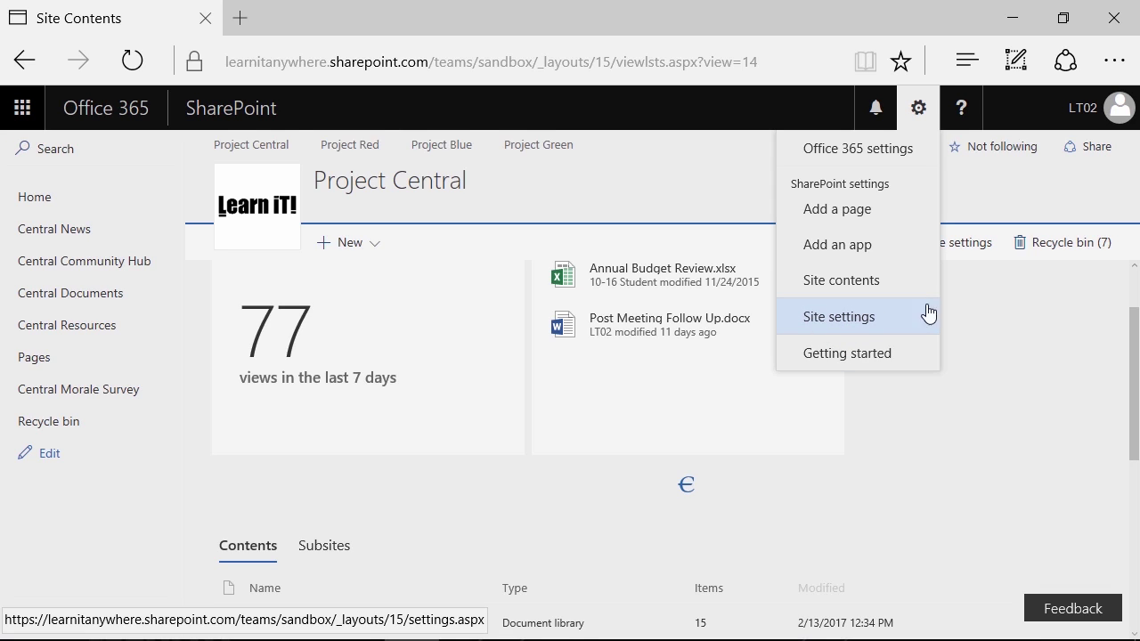
click(1002, 309)
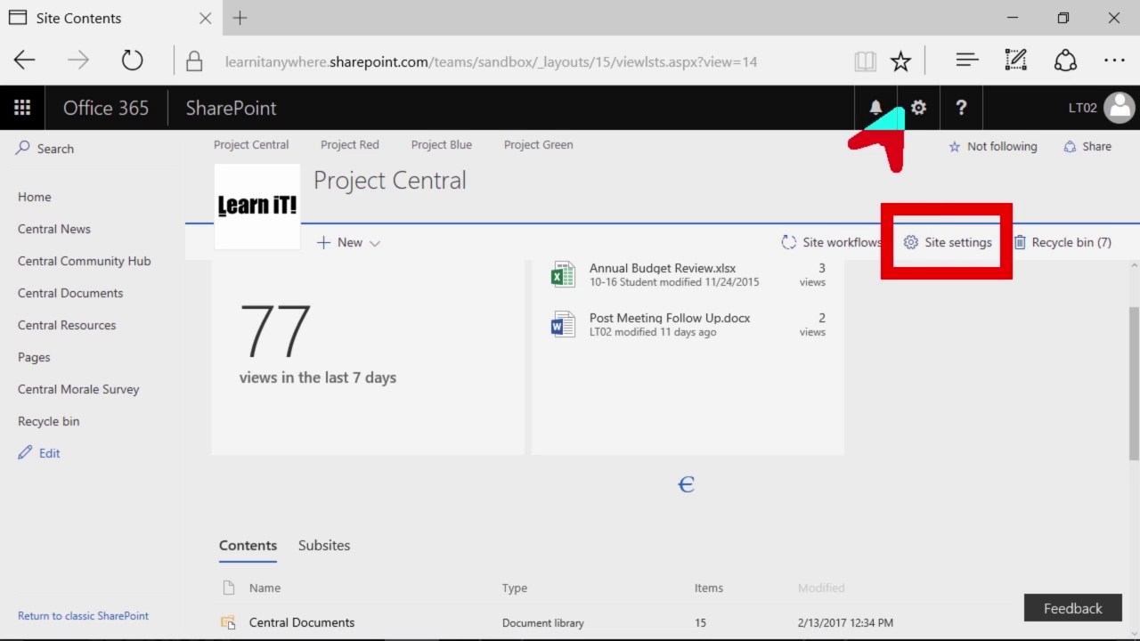
click(925, 250)
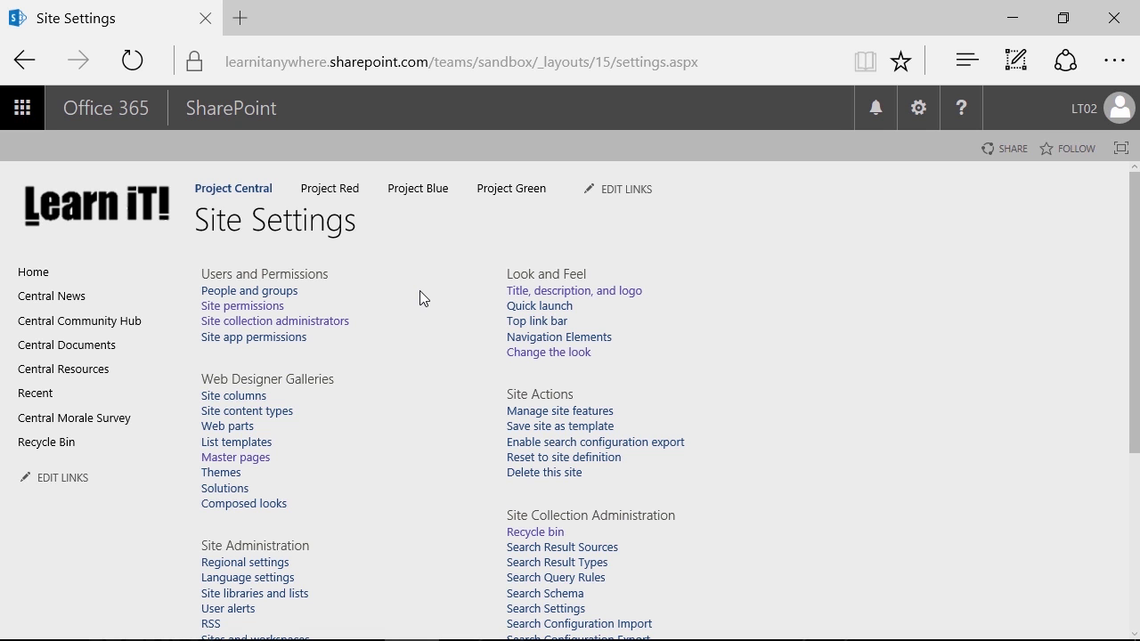
scroll(420, 290, down, 2)
scroll(419, 289, up, 1)
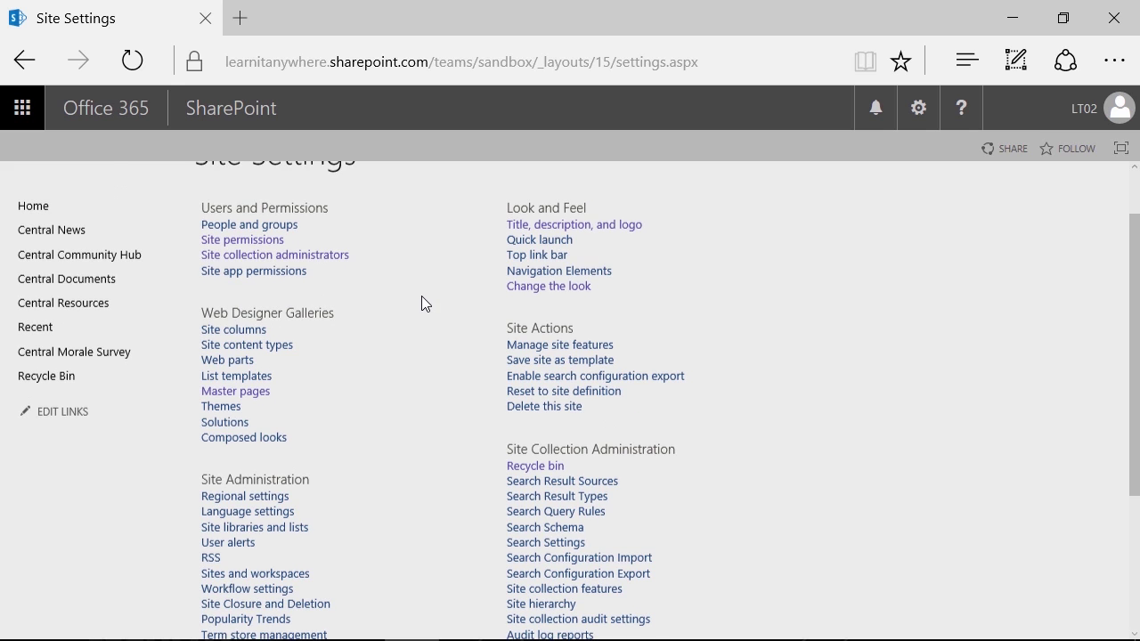
scroll(421, 295, up, 1)
drag(365, 249, 186, 358)
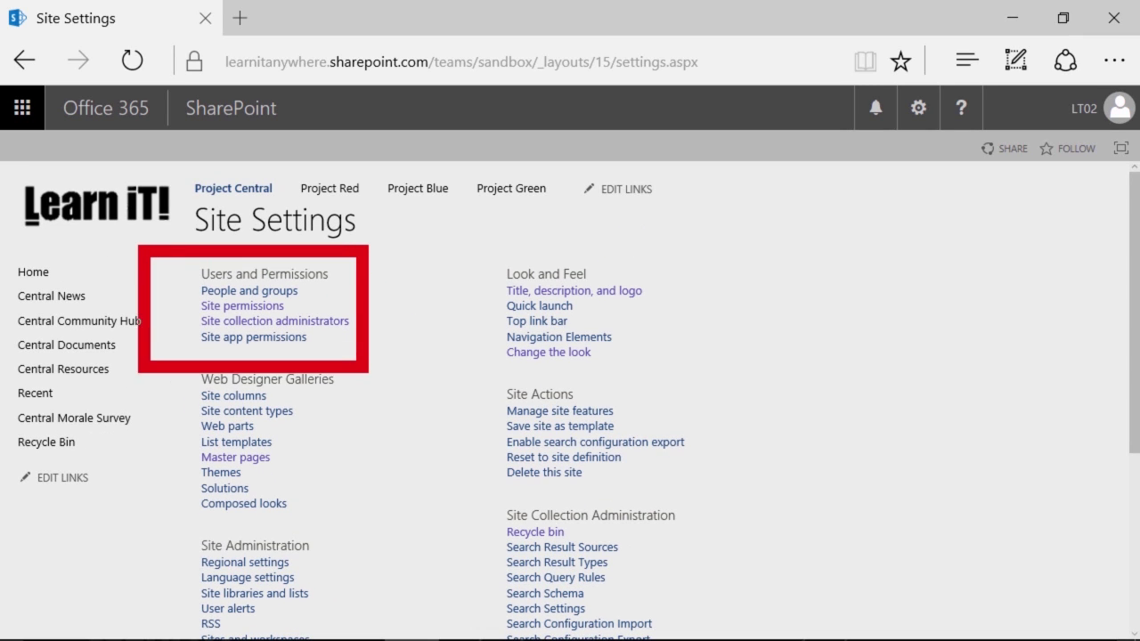
mouse_move(351, 288)
mouse_down()
mouse_move(401, 265)
mouse_move(595, 289)
mouse_up()
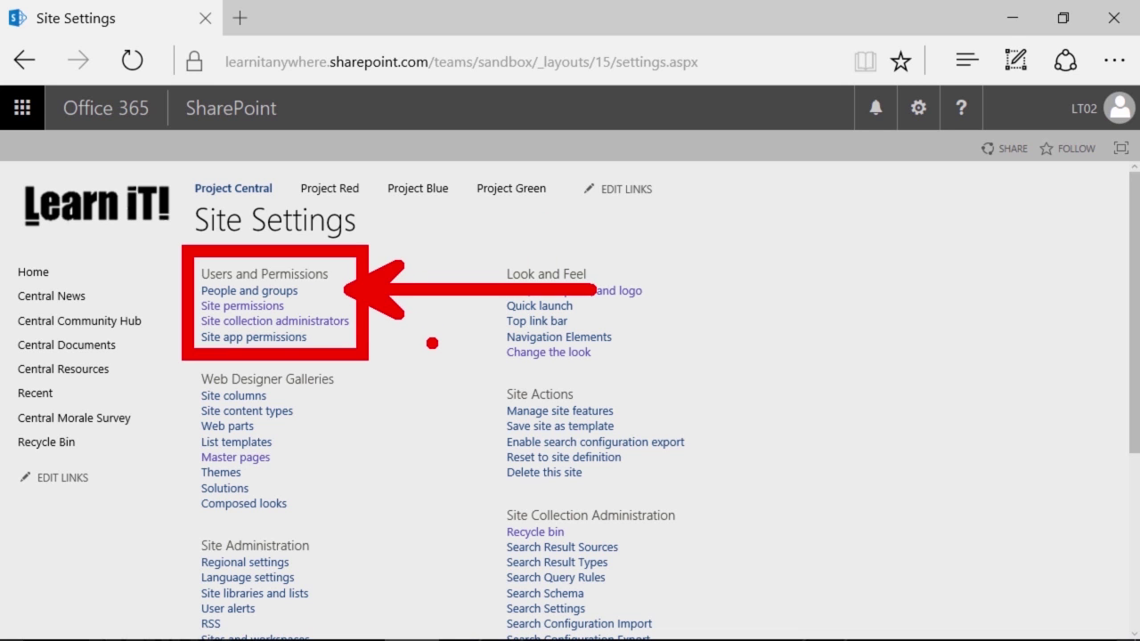
key(Escape)
key(ctrl+2)
drag(481, 373, 712, 498)
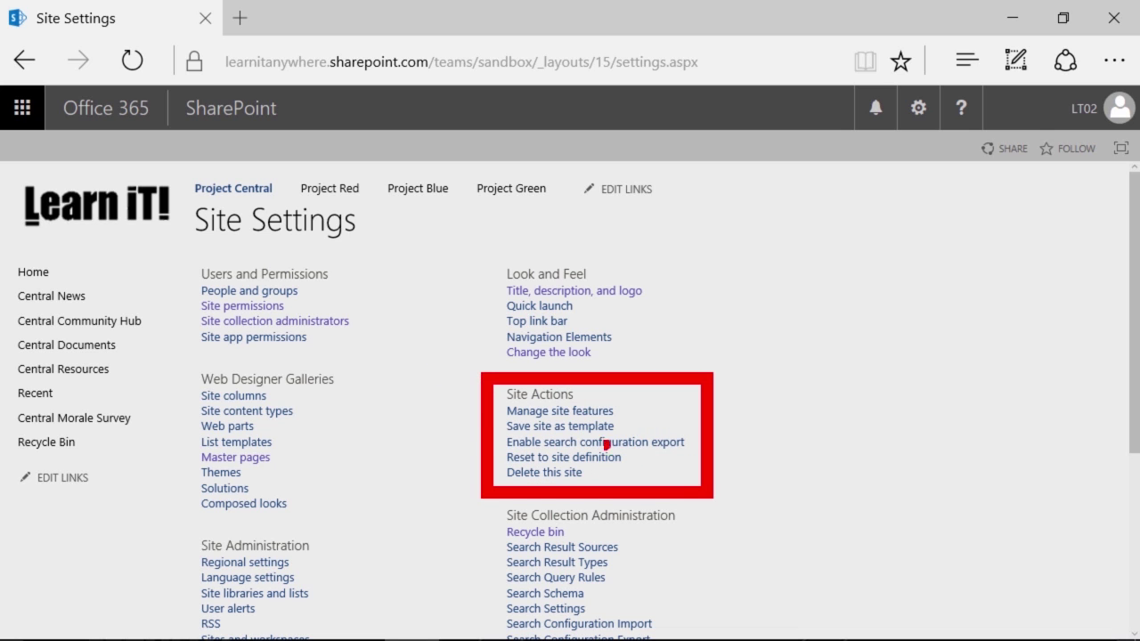
drag(496, 435, 360, 392)
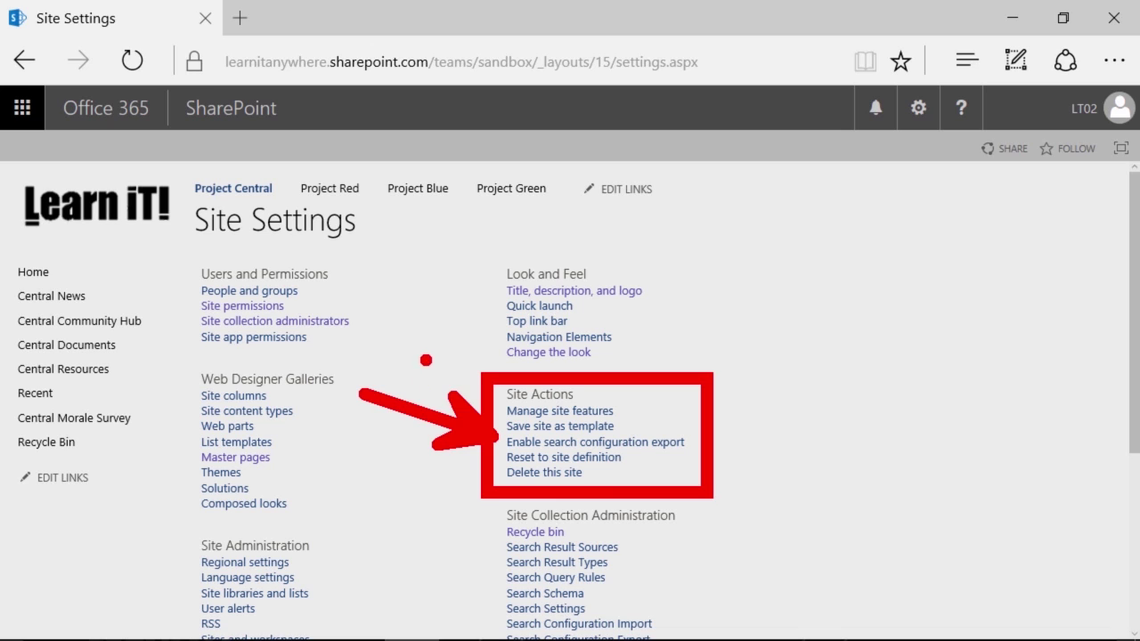
key(ctrl+z)
key(ctrl+z)
drag(473, 241, 692, 380)
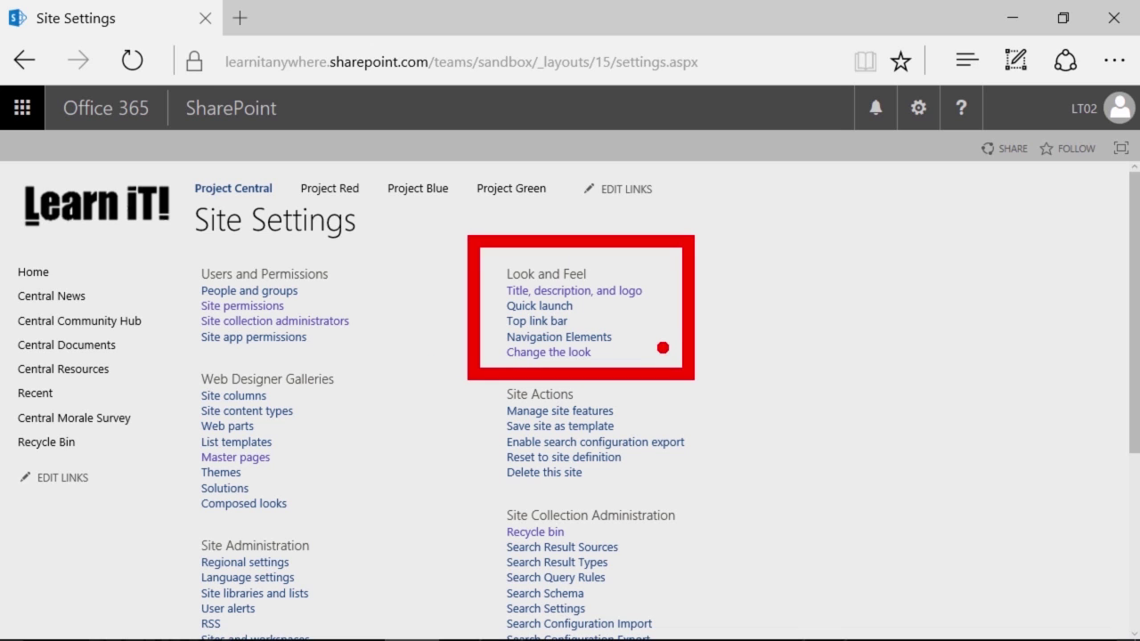
drag(648, 305, 868, 356)
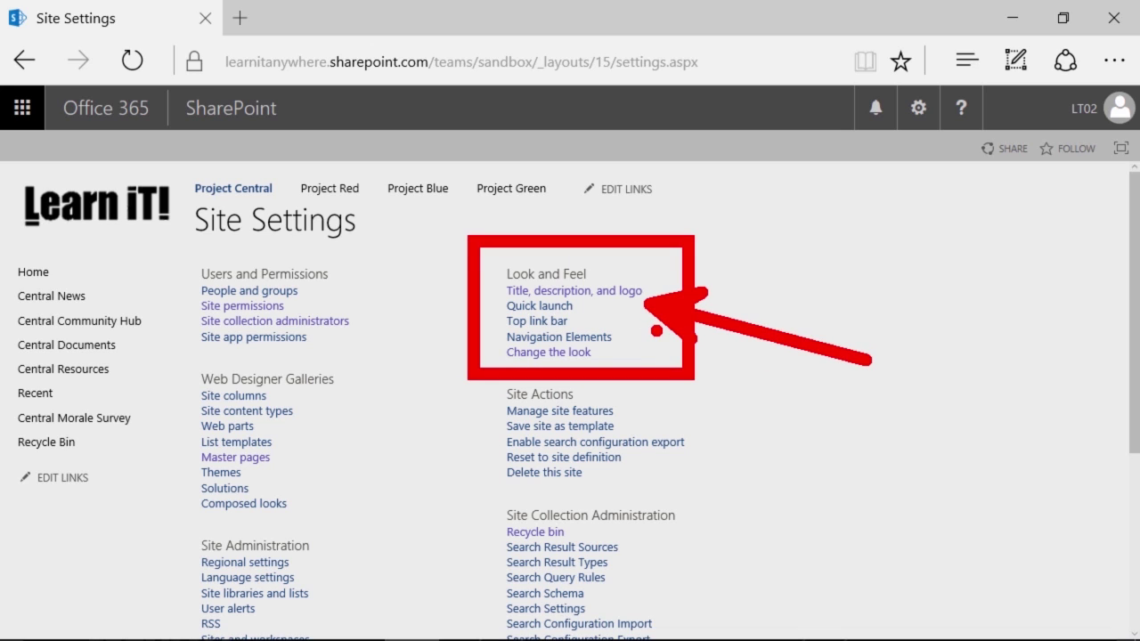
Box the Site Collection Administration links and point an arrow at Site collection audit settings
key(Escape)
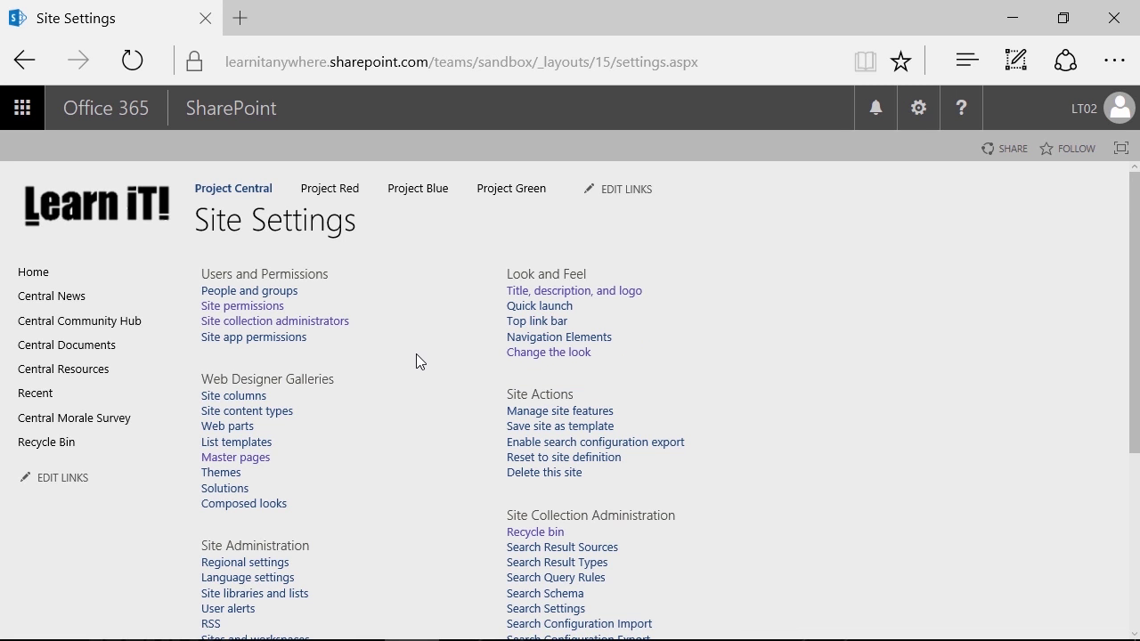
scroll(416, 338, down, 5)
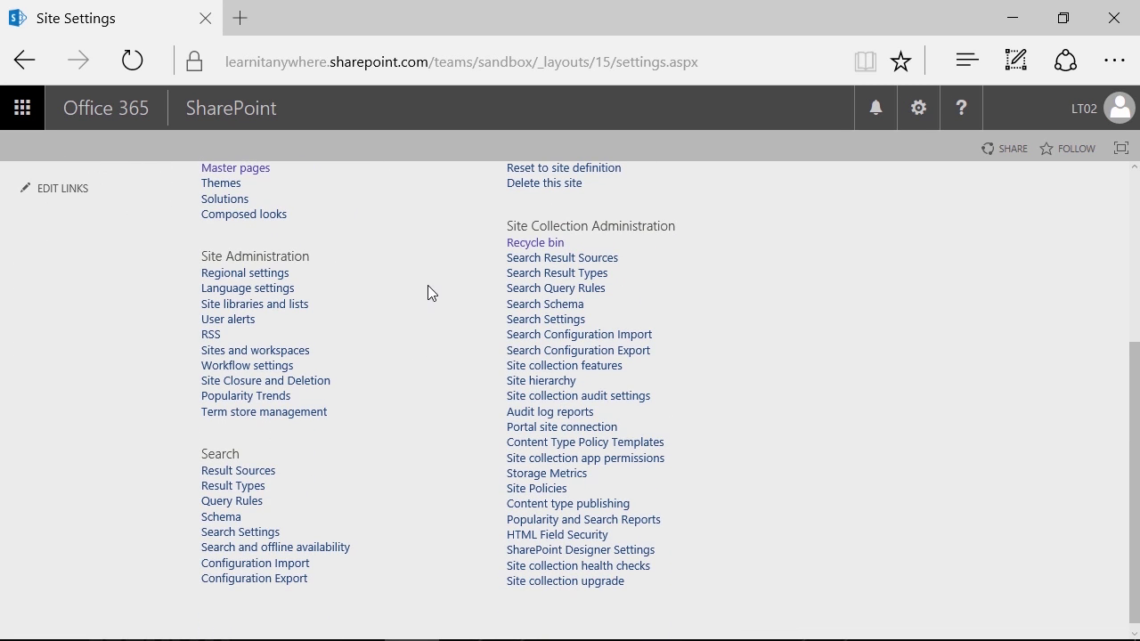
mouse_move(471, 194)
mouse_down()
mouse_move(572, 463)
mouse_move(717, 611)
mouse_up()
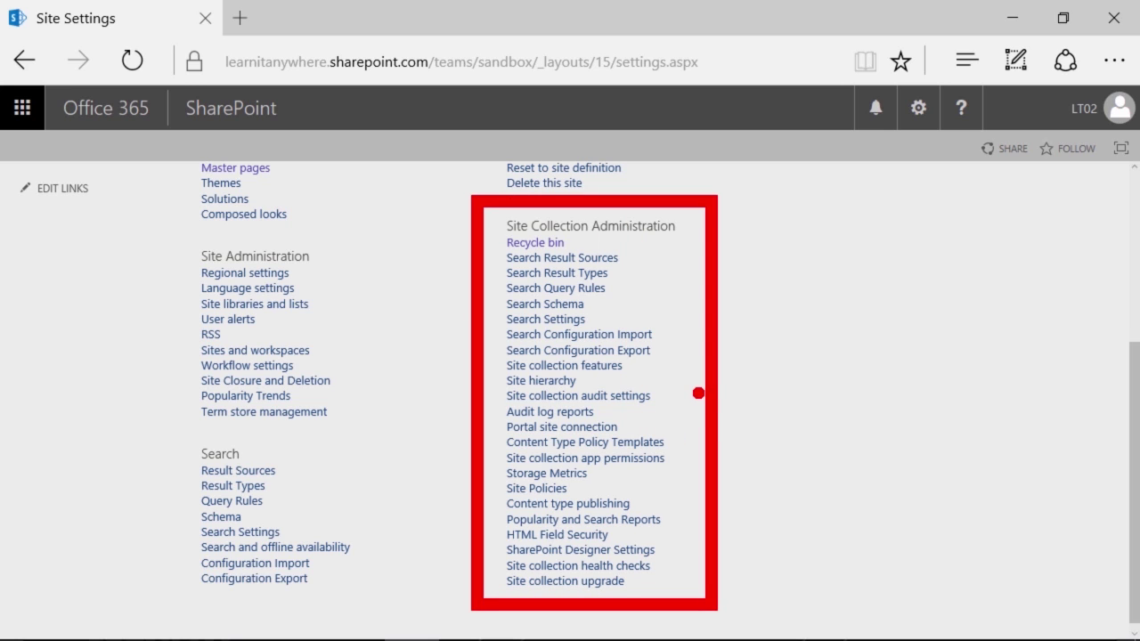
drag(698, 393, 923, 419)
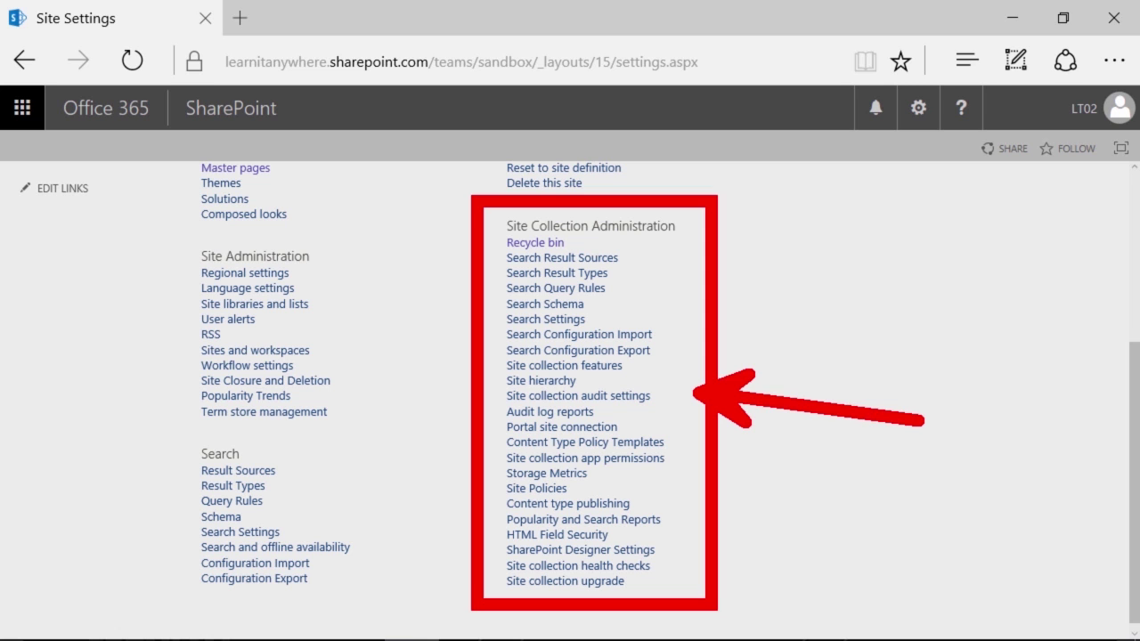
Clear the annotations and return to the top of the Site Settings page
key(Escape)
scroll(455, 283, up, 5)
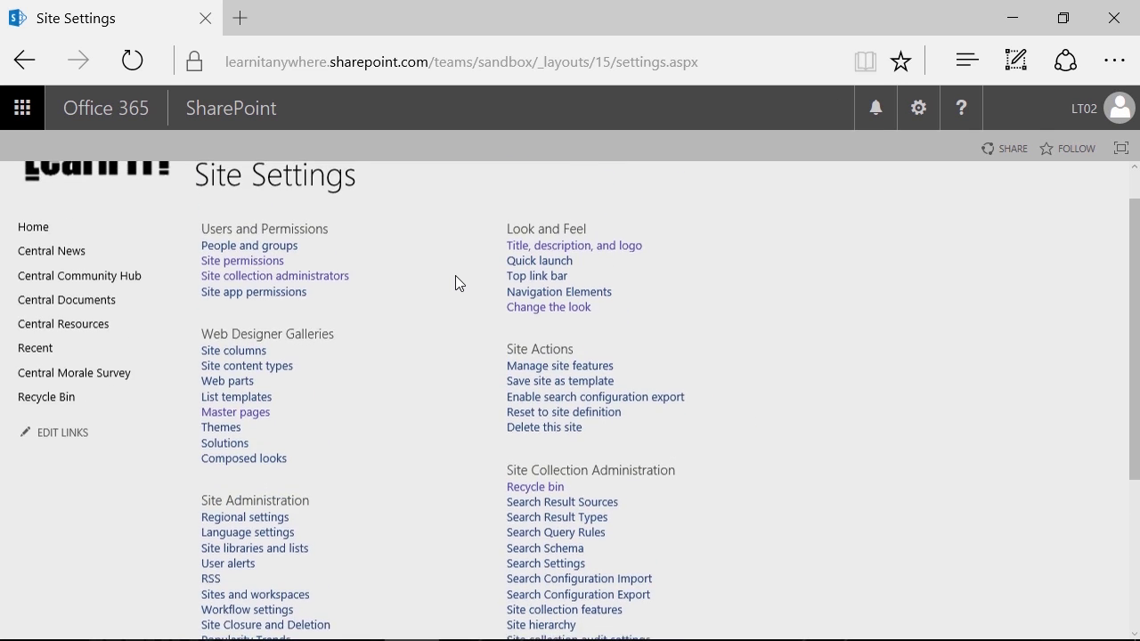
scroll(455, 283, up, 1)
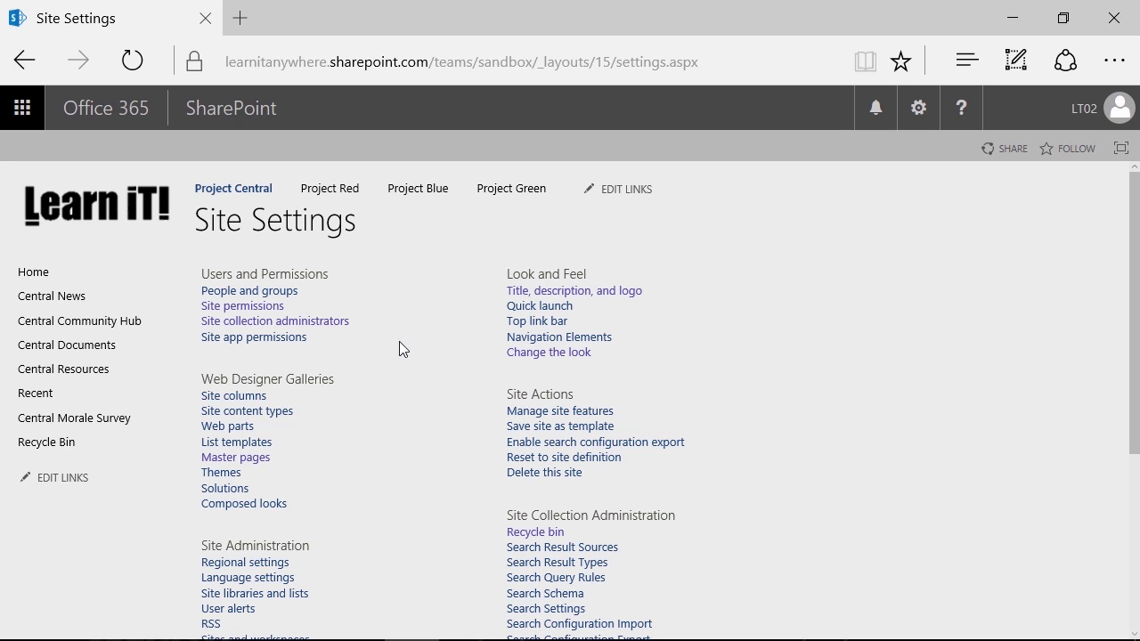
Go to Project Central's Site Contents page from the gear menu and scroll down it
click(918, 107)
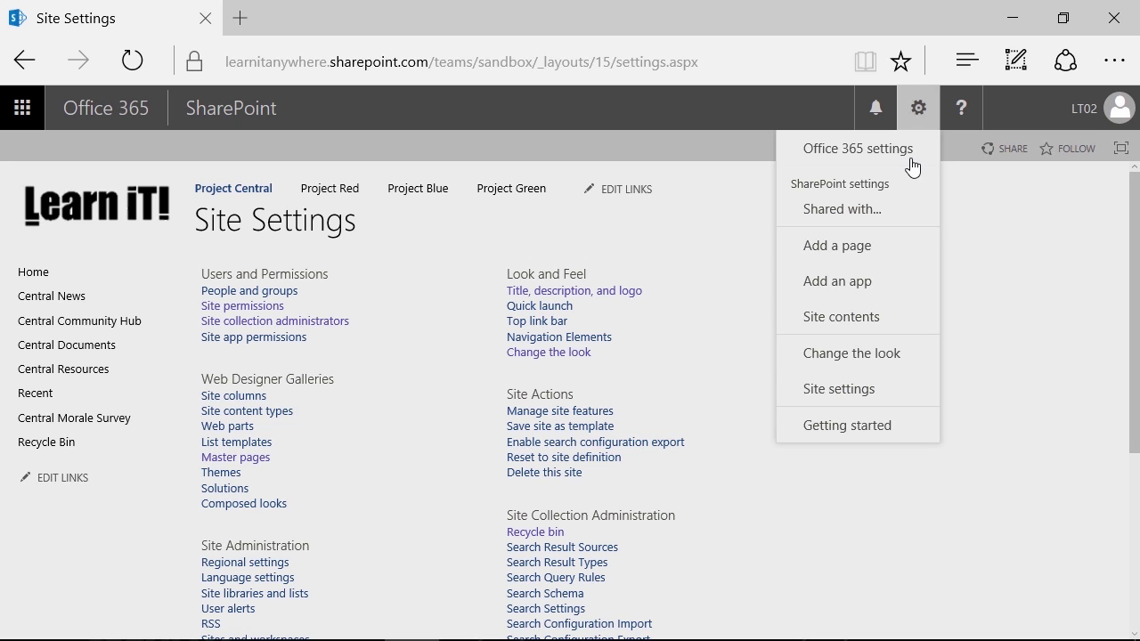
click(880, 319)
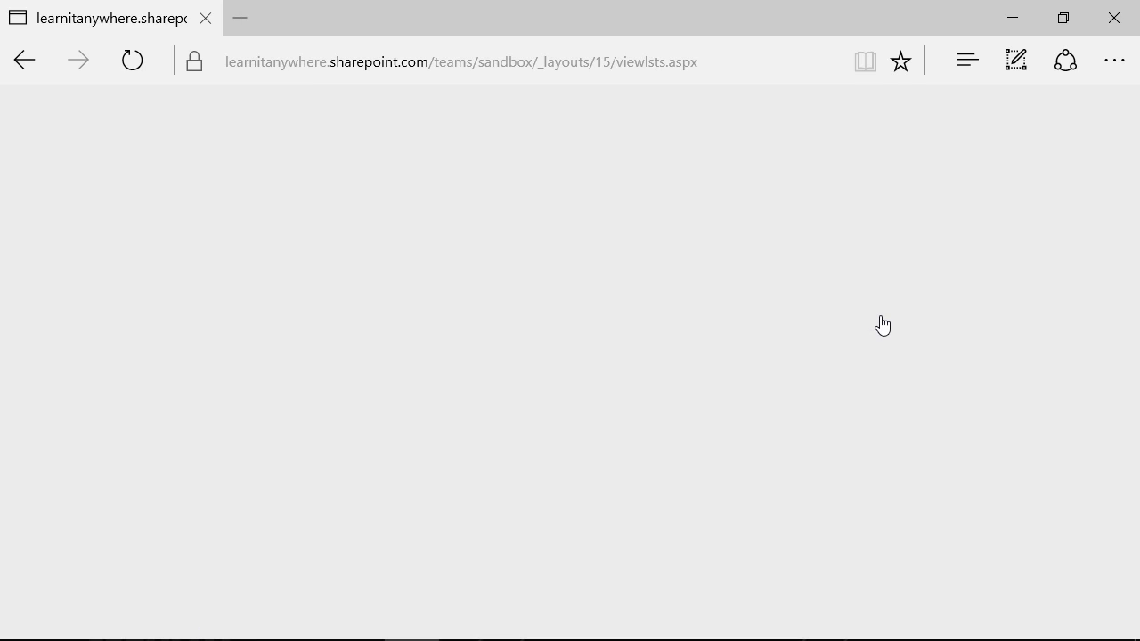
scroll(644, 274, down, 1)
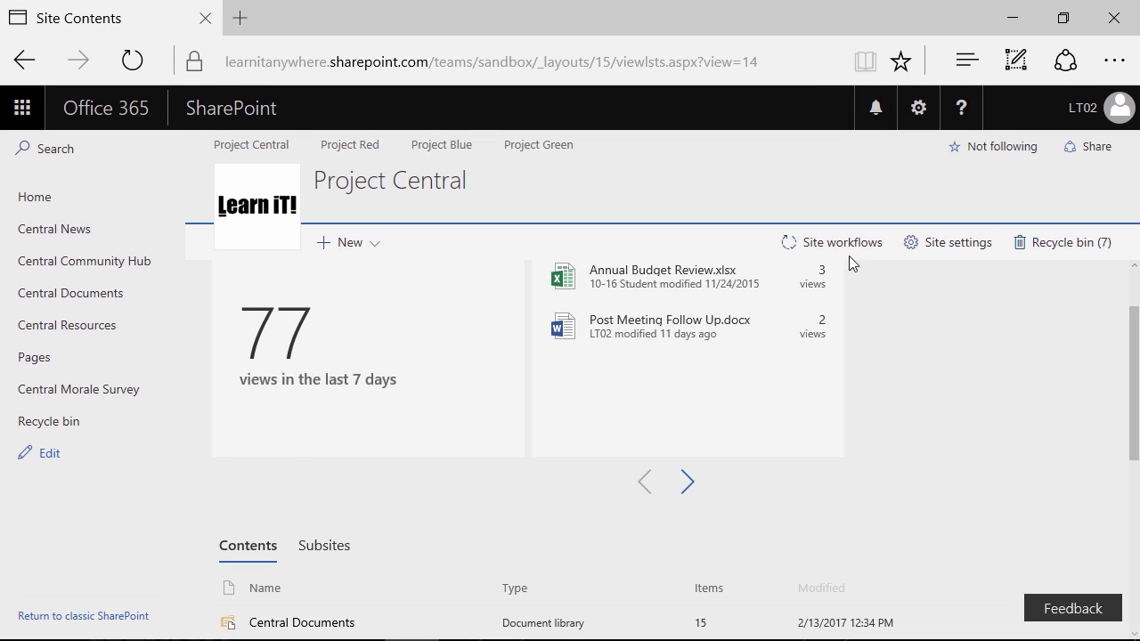
Open Recycle bin (7) from the Site Contents command bar
click(1081, 241)
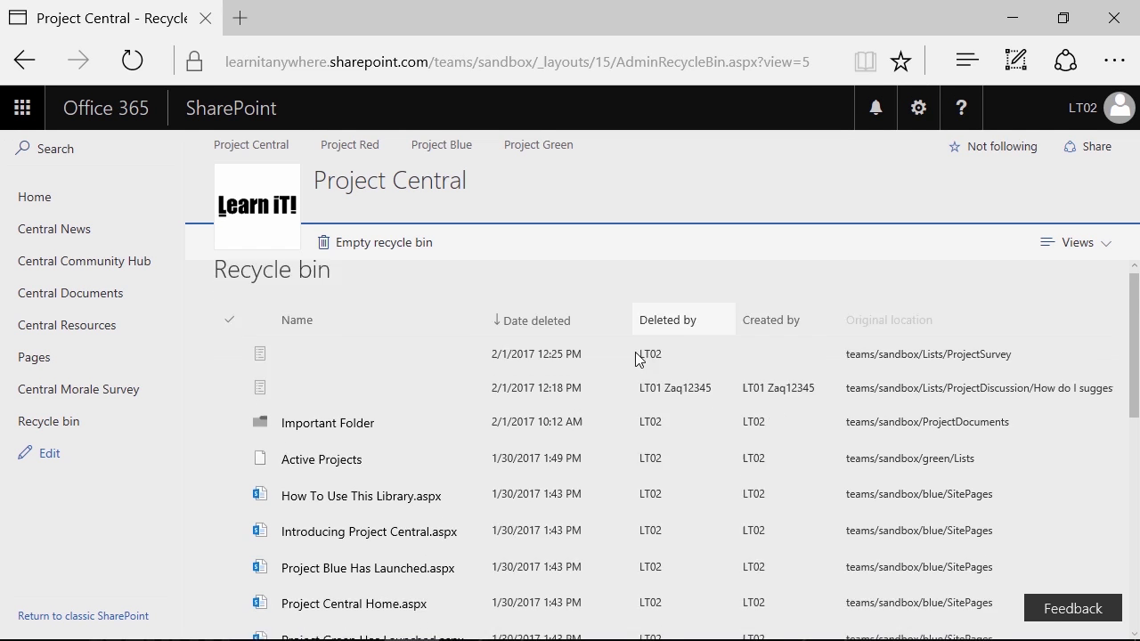
Look through the deleted items, then return to Project Central's Home page
scroll(629, 436, down, 2)
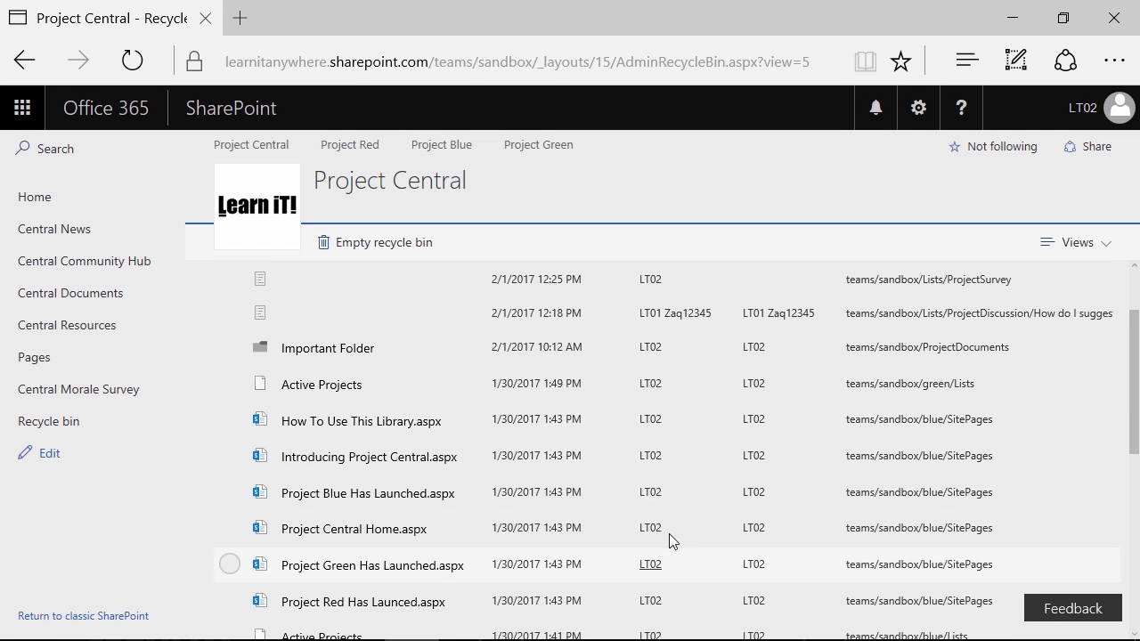
scroll(503, 425, down, 2)
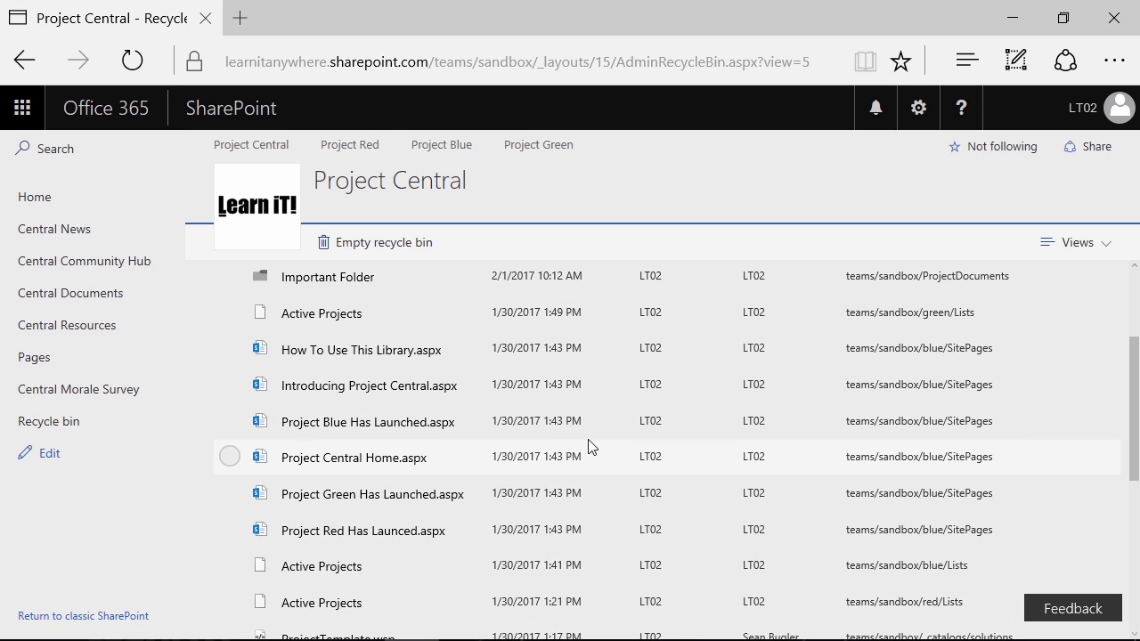
scroll(524, 319, up, 3)
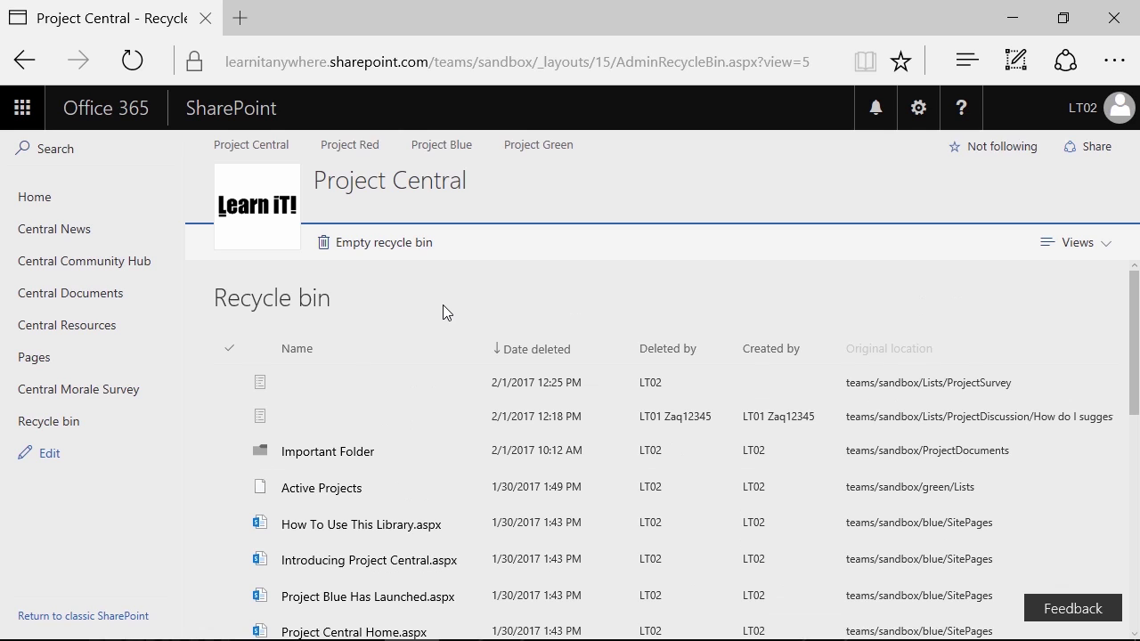
click(72, 199)
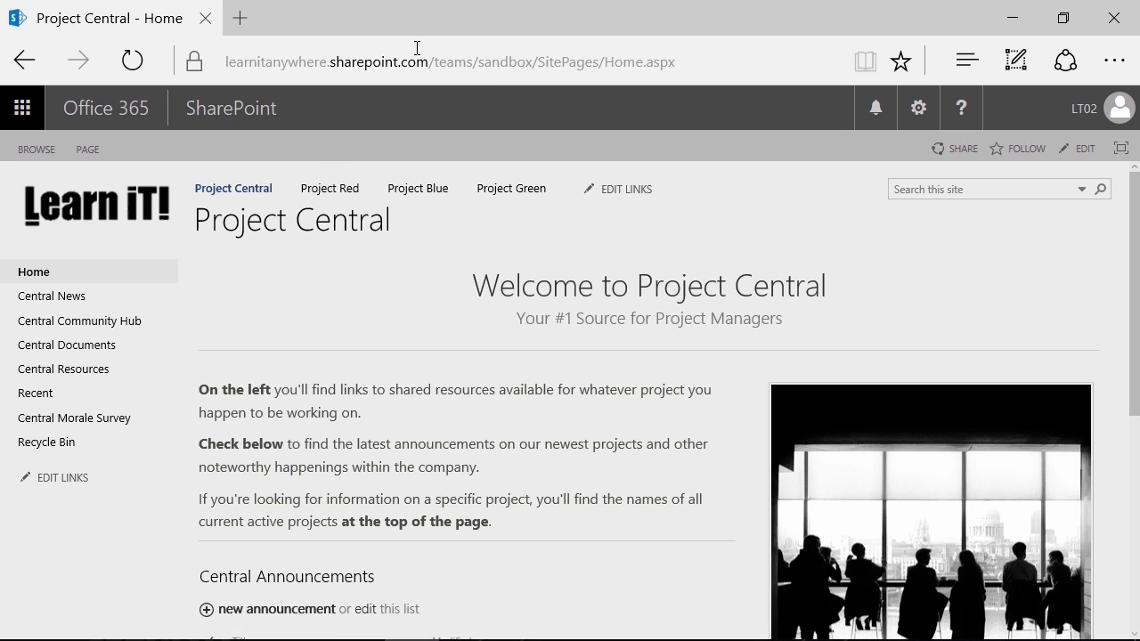
click(917, 112)
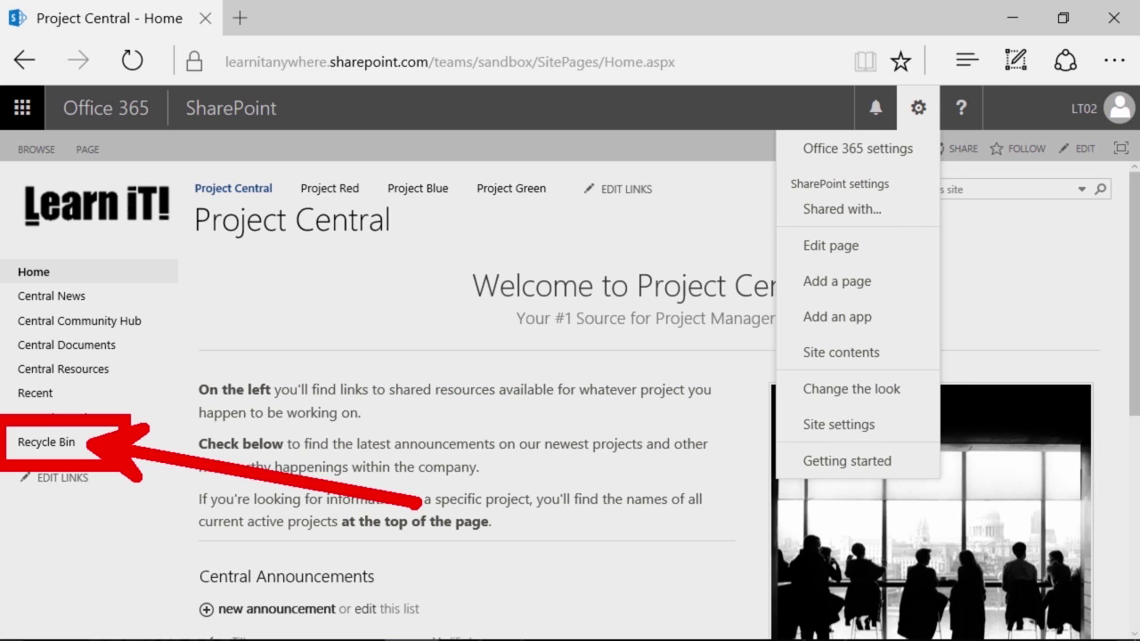
key(Escape)
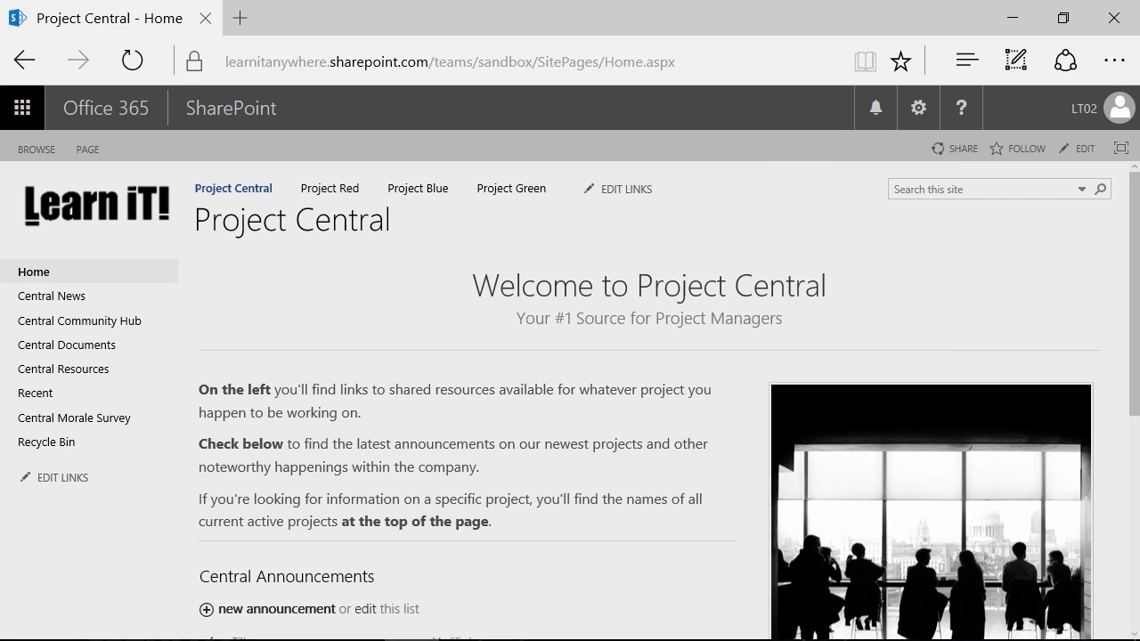
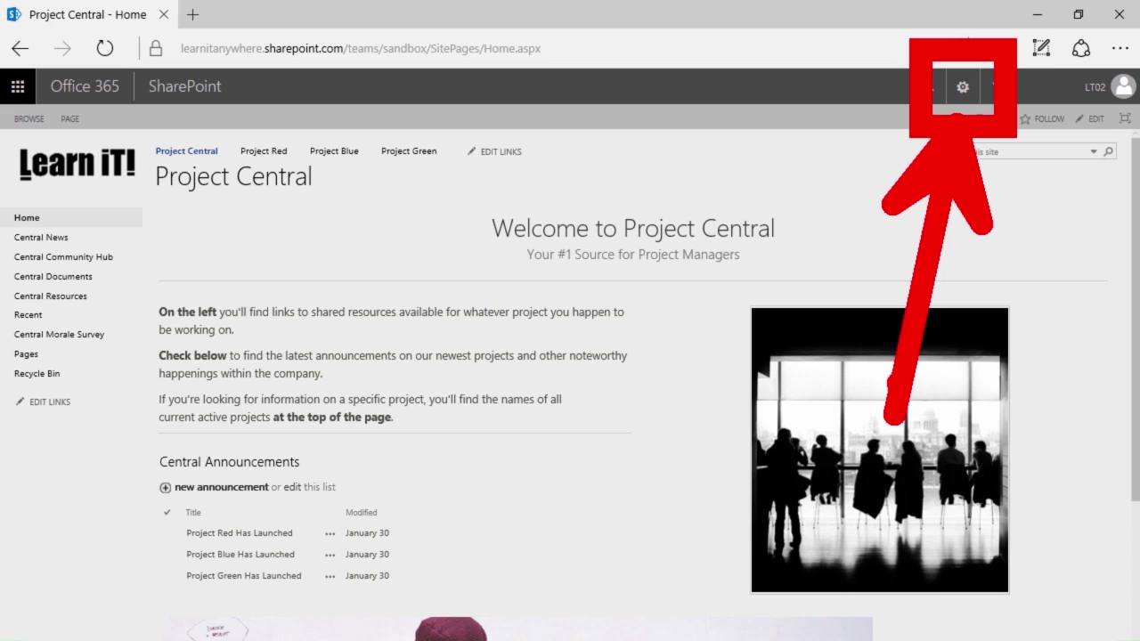
Go to Project Central's Site Contents page through the settings gear menu
click(963, 87)
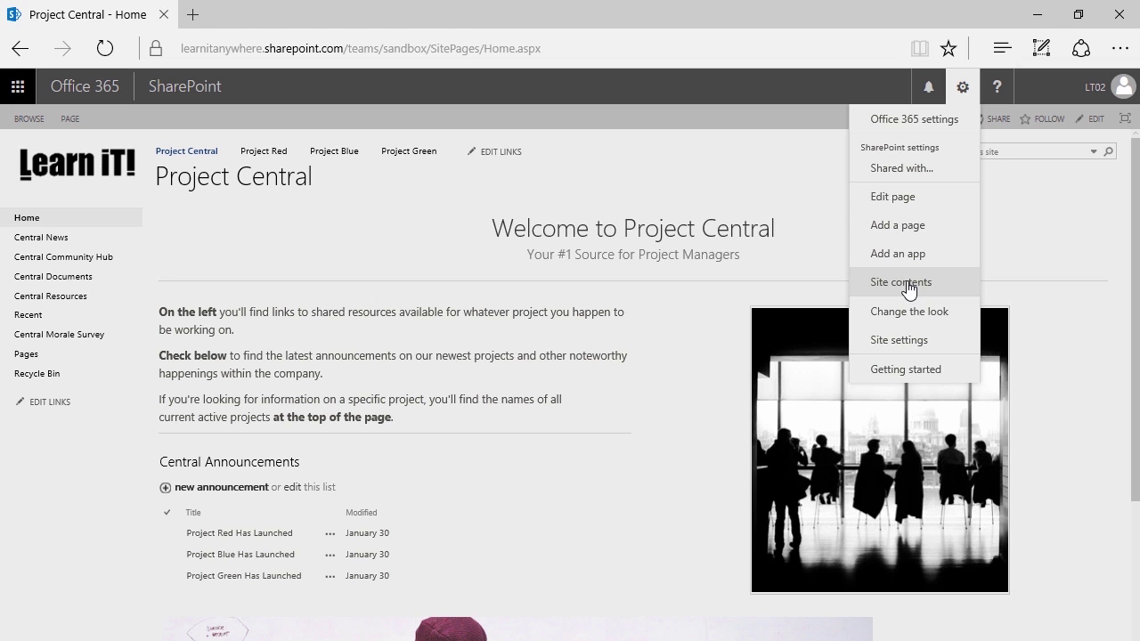
click(905, 283)
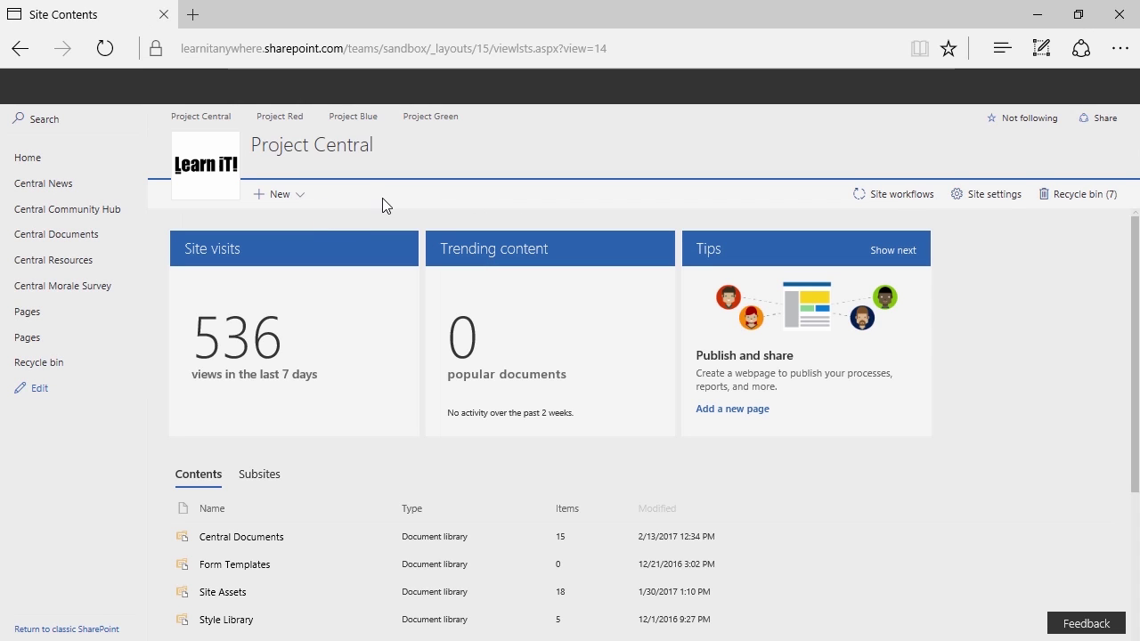
Choose New > App on Site Contents to list the apps available to add
click(335, 169)
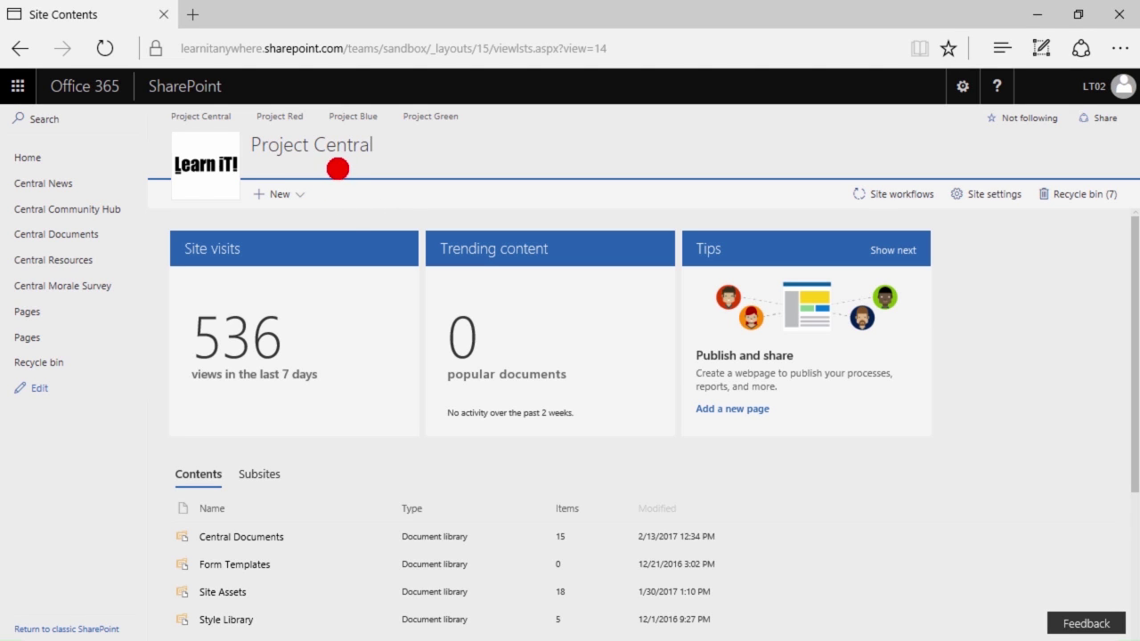
click(295, 196)
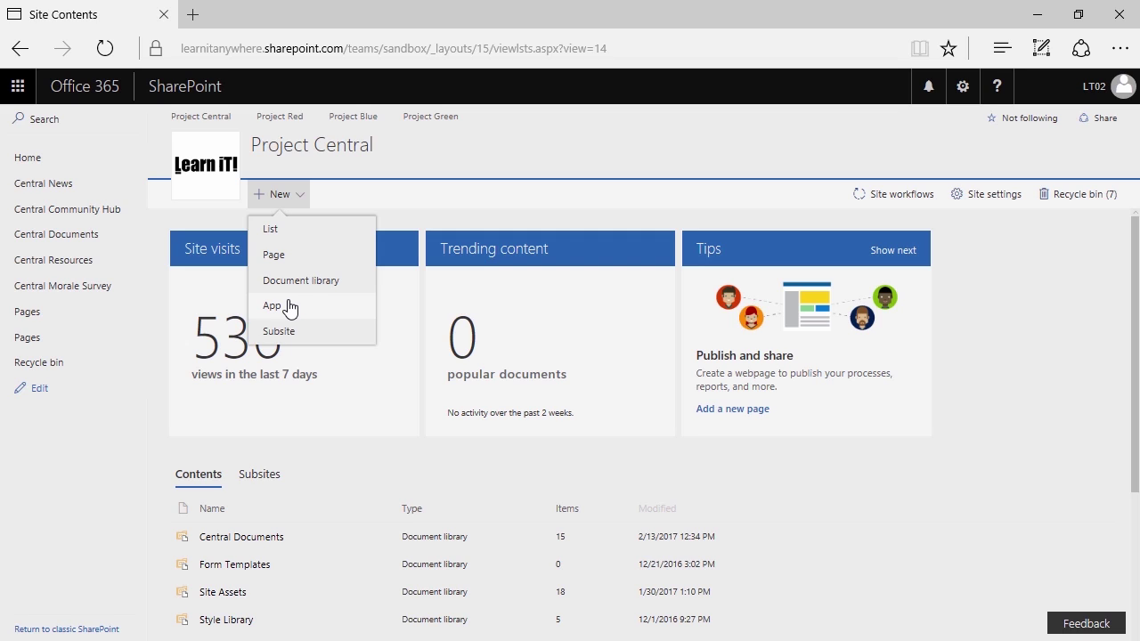
click(306, 198)
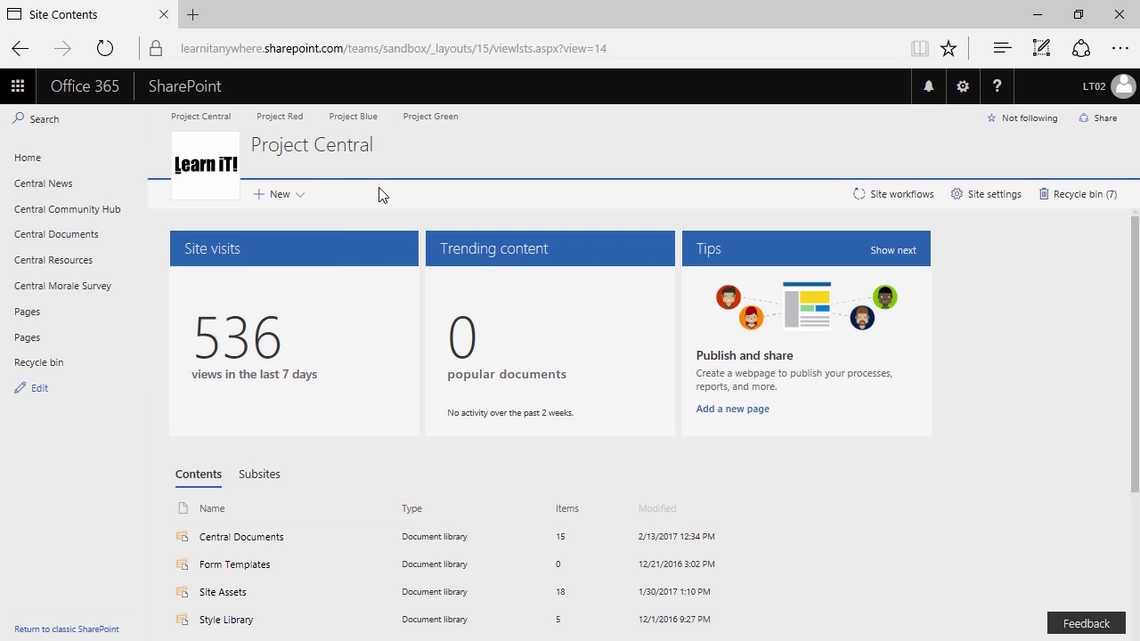
click(283, 196)
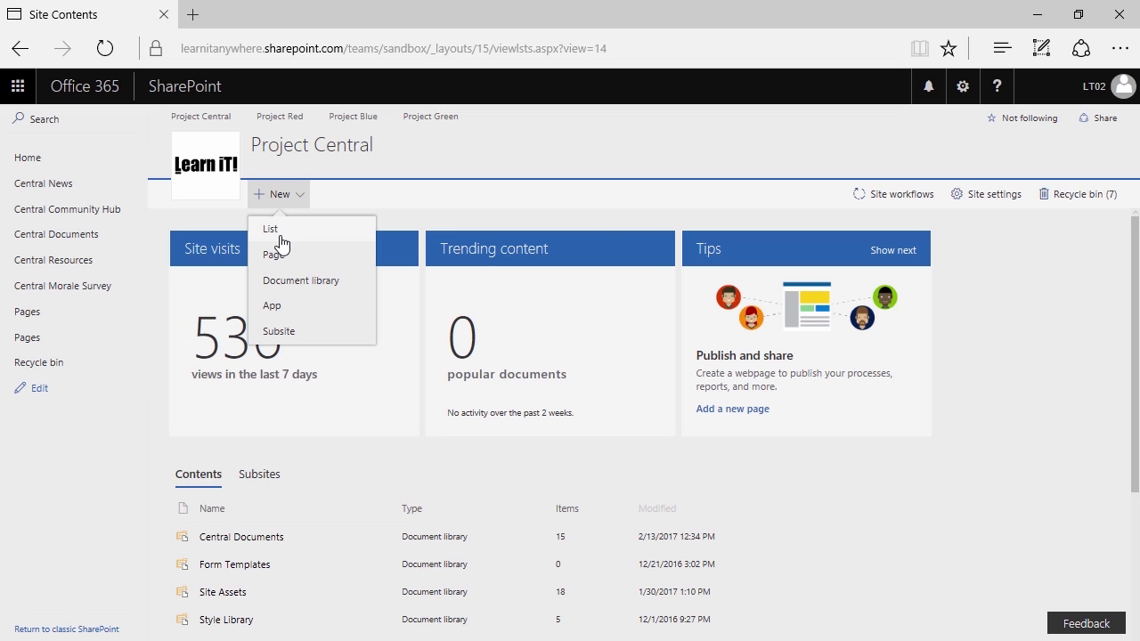
click(306, 316)
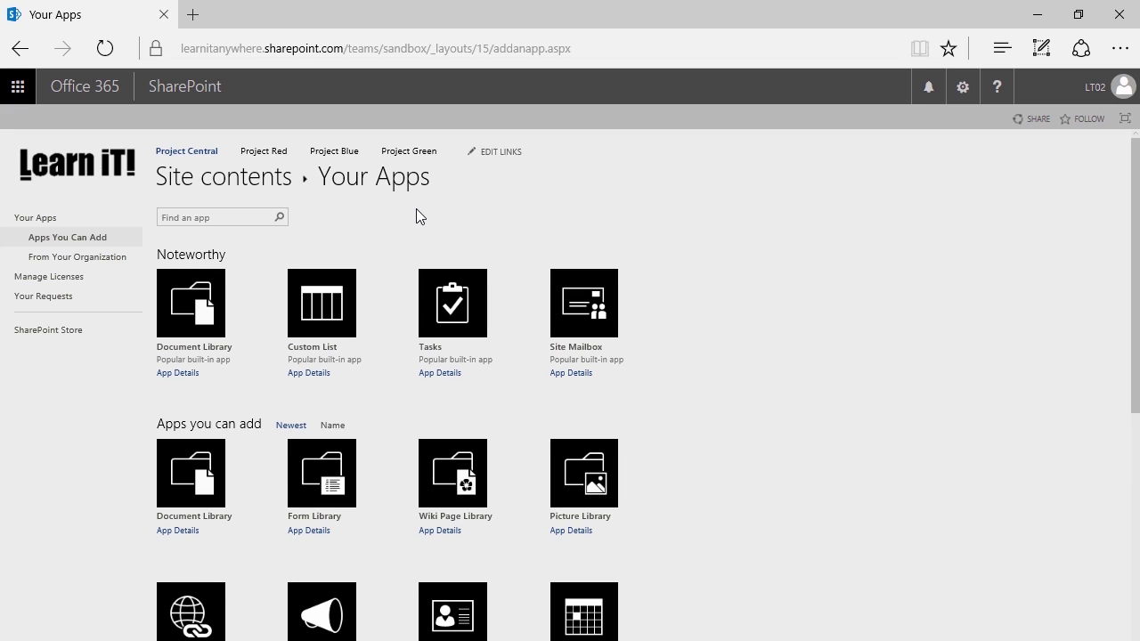
Pick the Tasks tile under Noteworthy on the Your Apps page
click(961, 89)
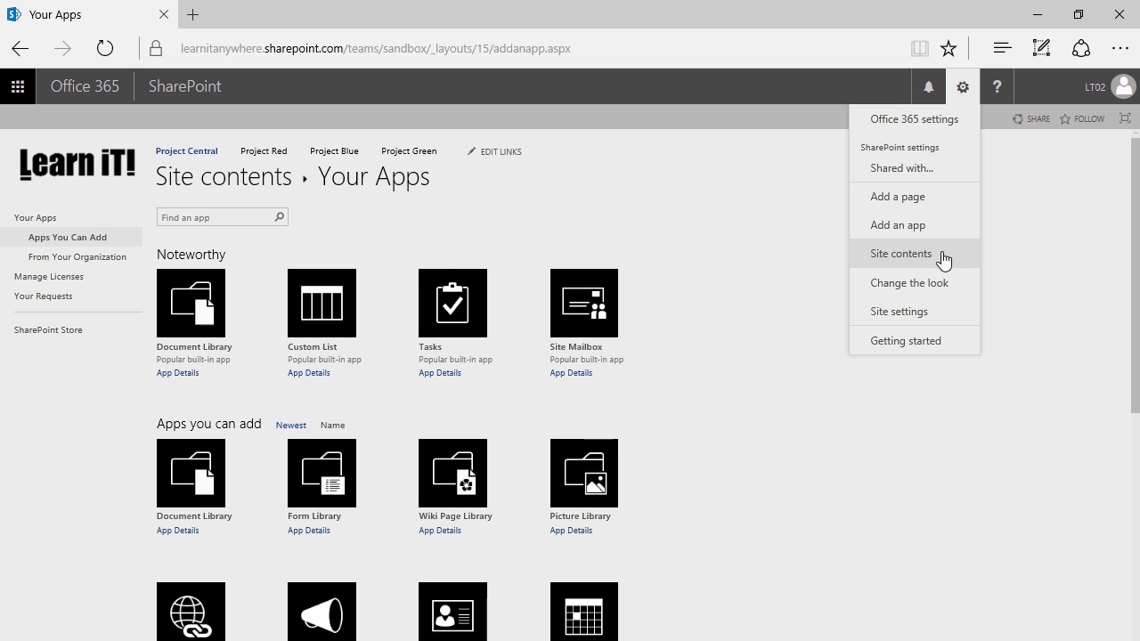
click(752, 273)
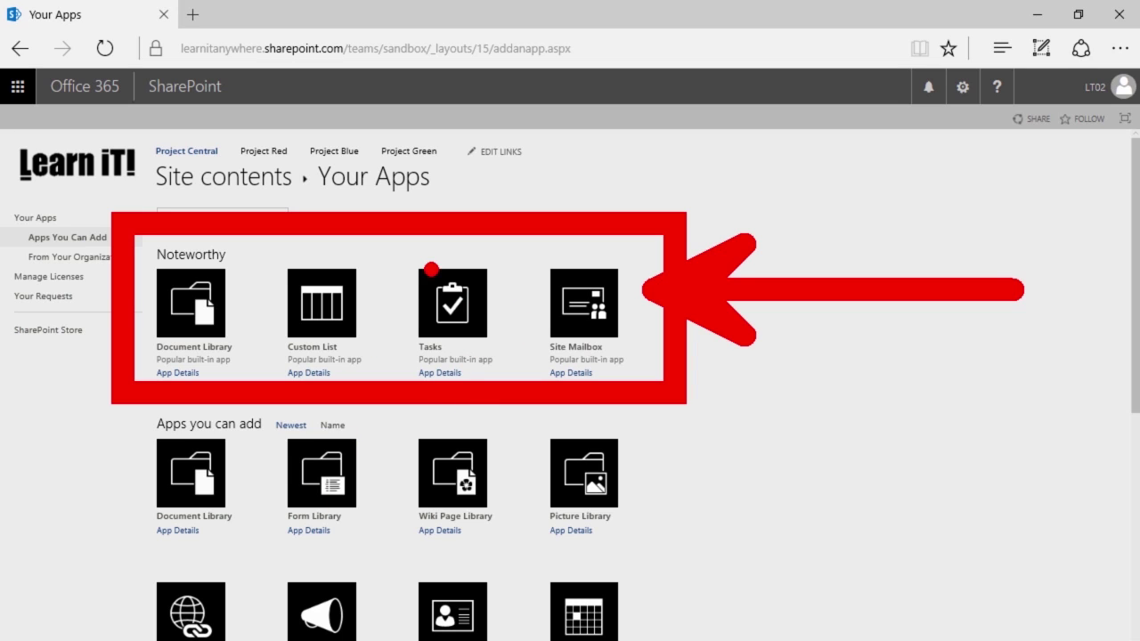
drag(119, 524, 27, 325)
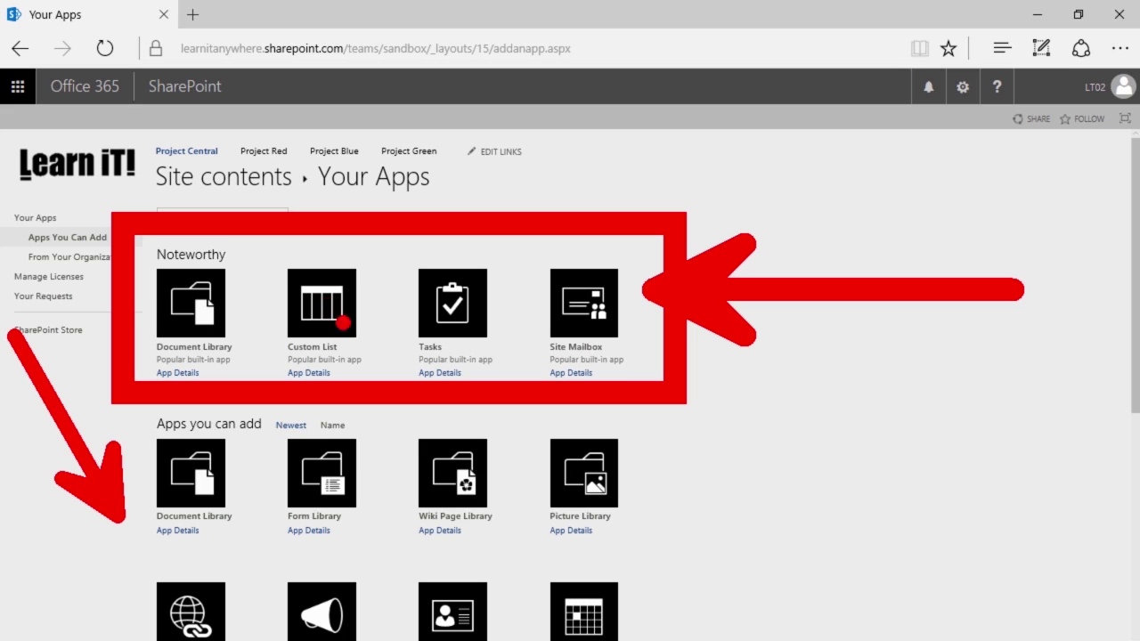
key(Escape)
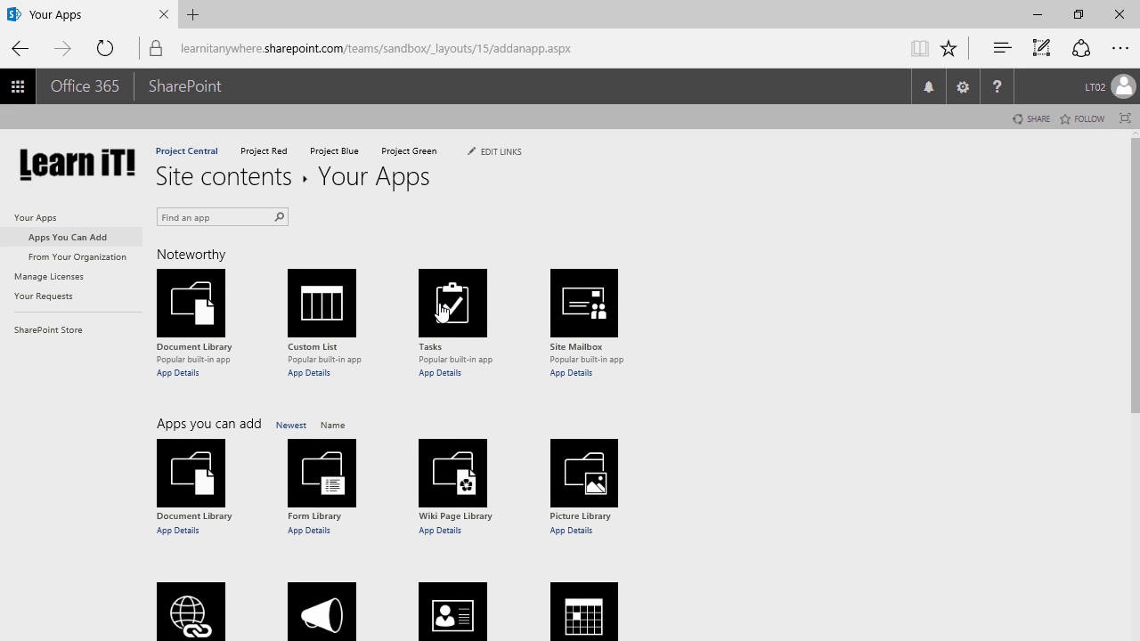
click(438, 312)
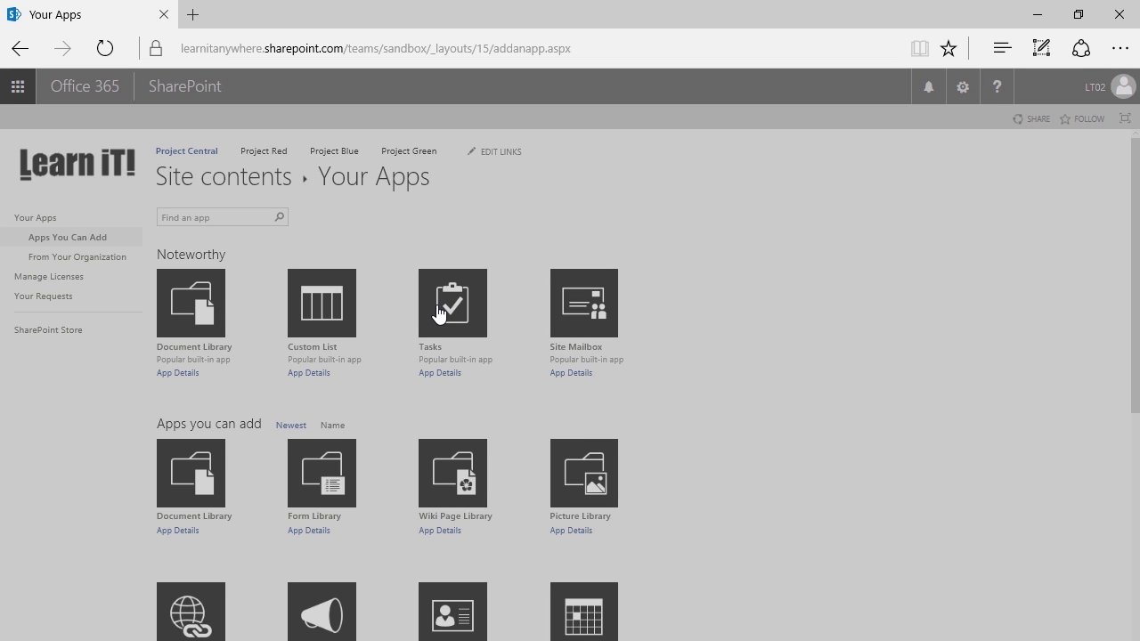
Move the Adding Tasks dialog aside and choose Advanced Options for the new list
drag(463, 308, 364, 260)
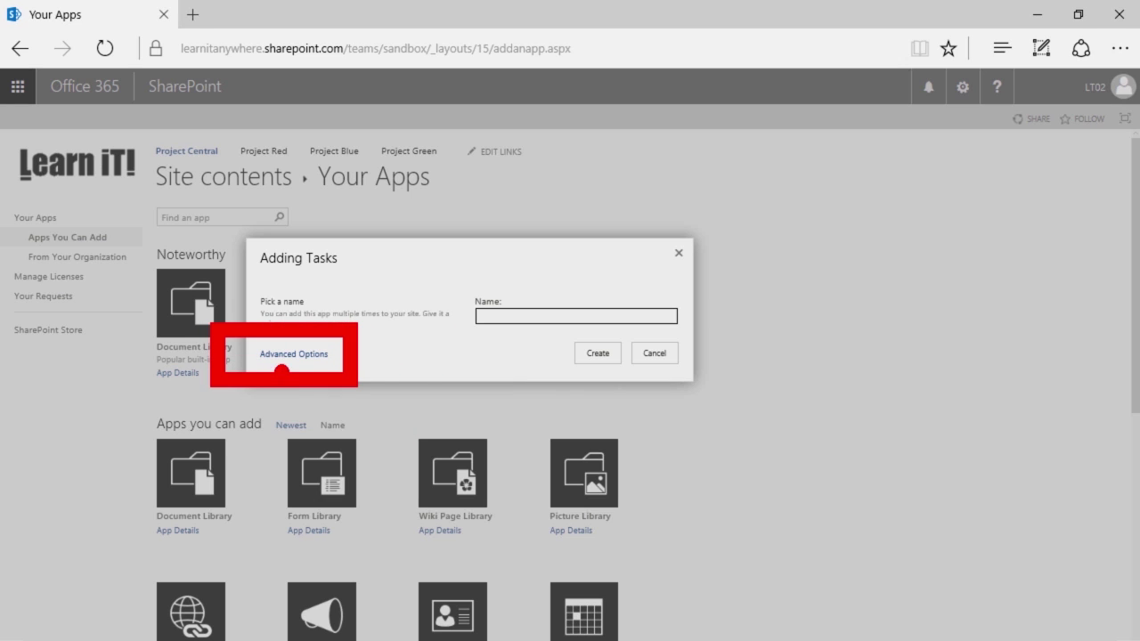
click(301, 355)
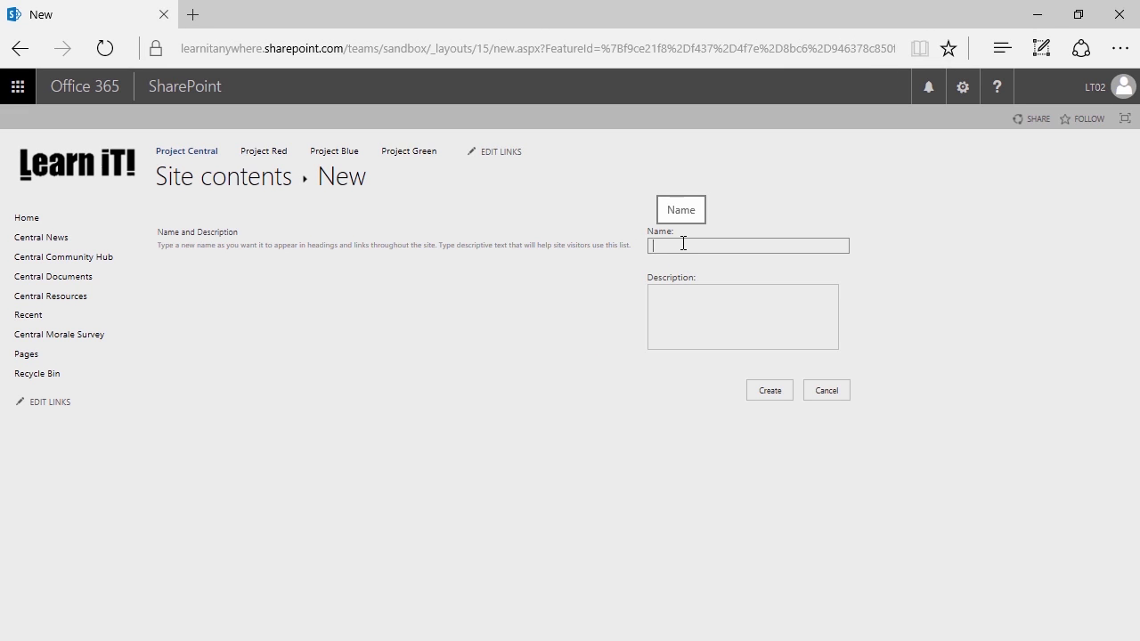
Enter 'ProjectTasks' in the Name field of the new Tasks list
click(657, 214)
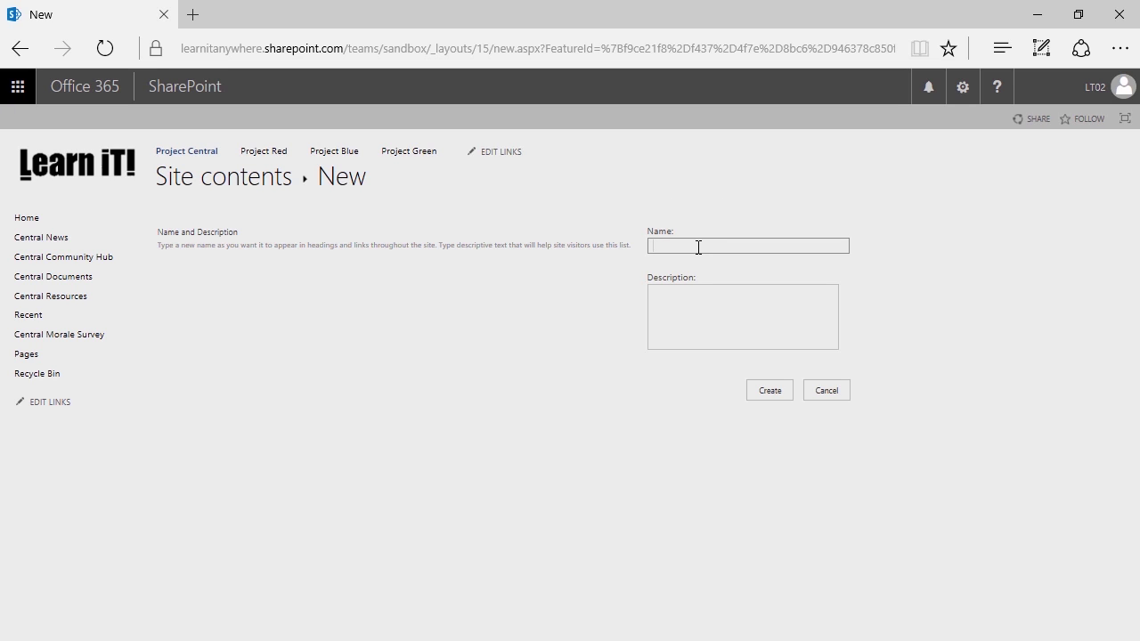
text(ojectTasks)
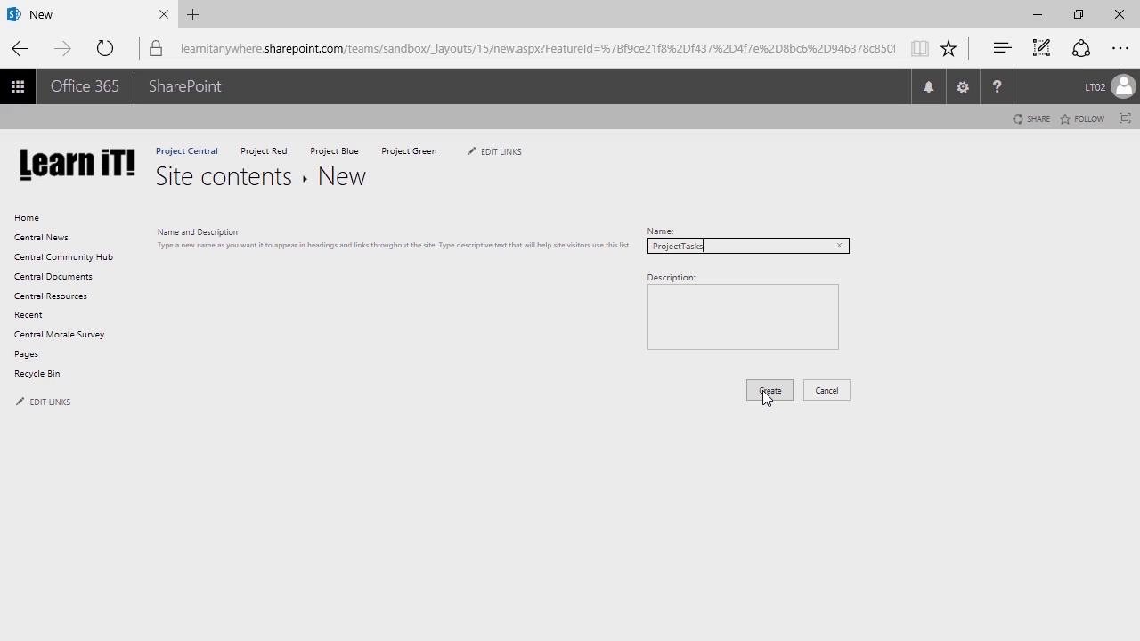
Create the empty ProjectTasks list and bring up the settings gear menu once it loads
click(762, 390)
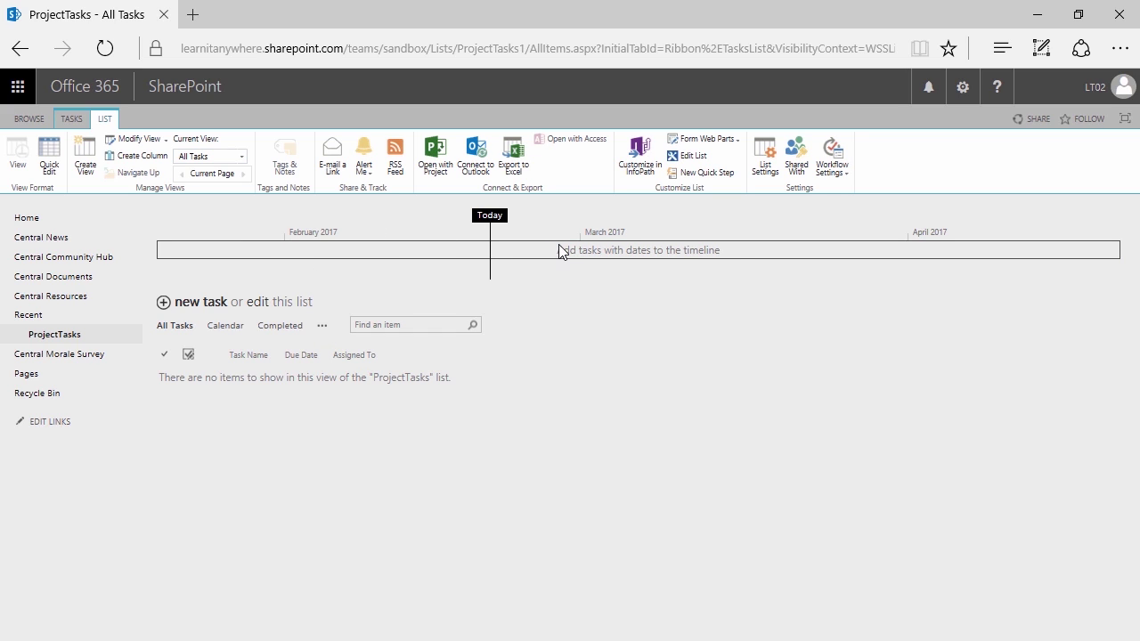
click(963, 87)
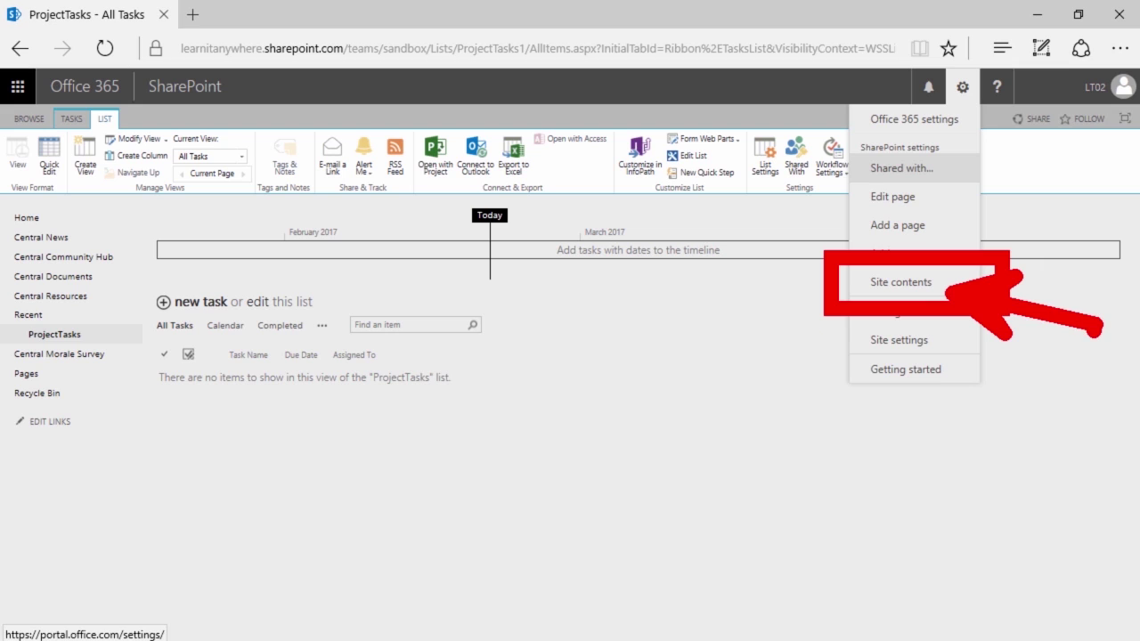
Go to Site Contents and scroll down to ProjectTasks showing 0 items
click(940, 295)
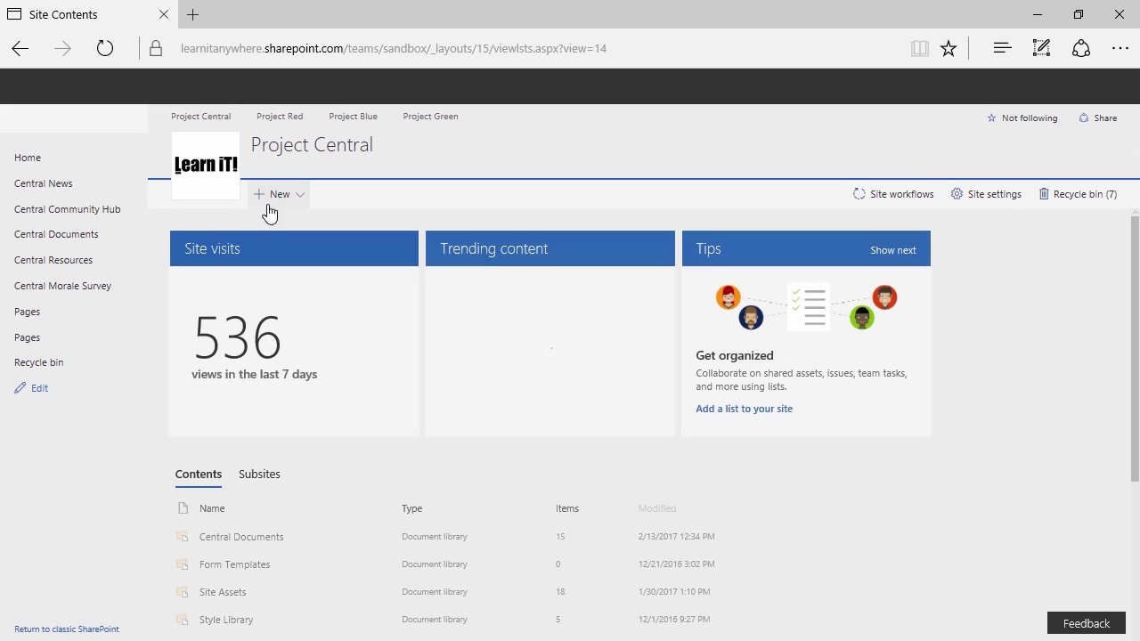
scroll(242, 252, down, 3)
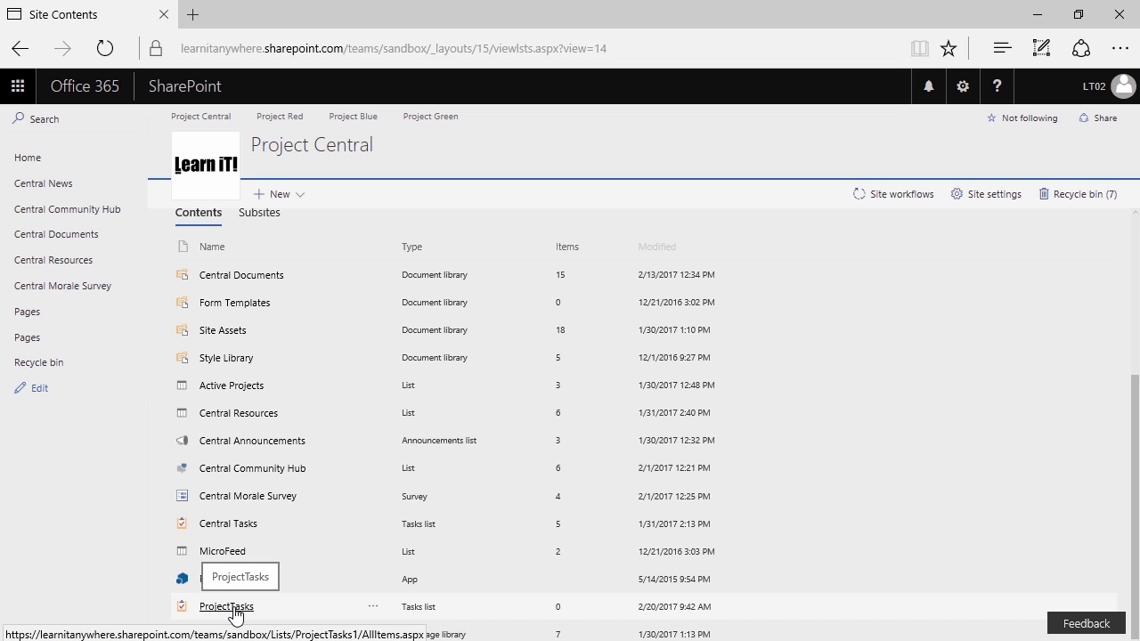
Open ProjectTasks in a new browser tab and show the LIST ribbon commands
click(235, 610)
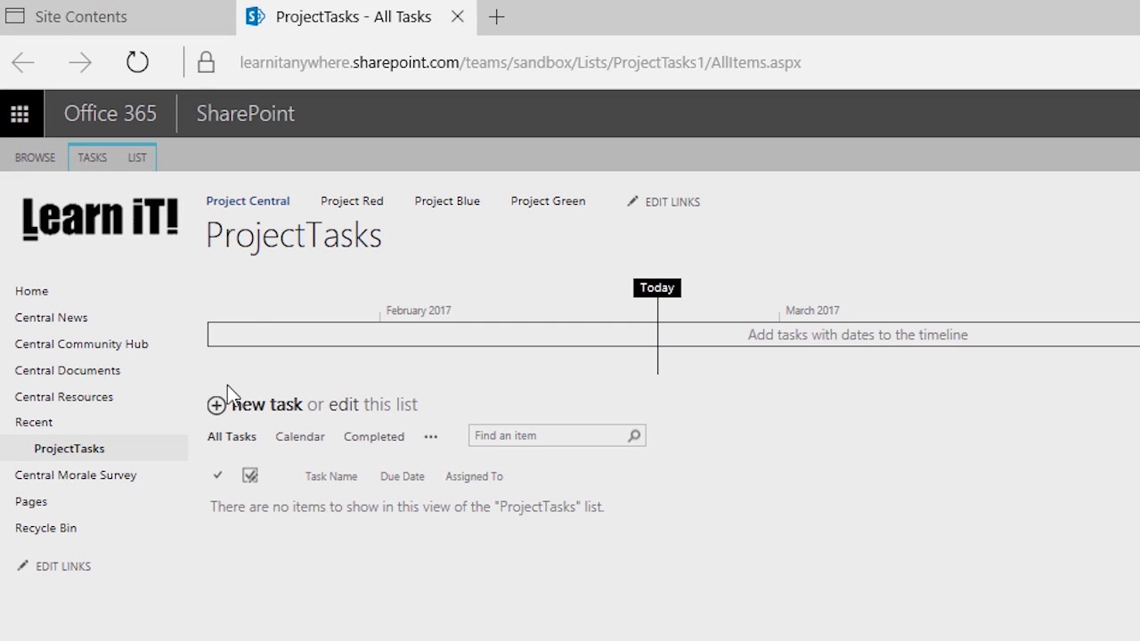
click(151, 161)
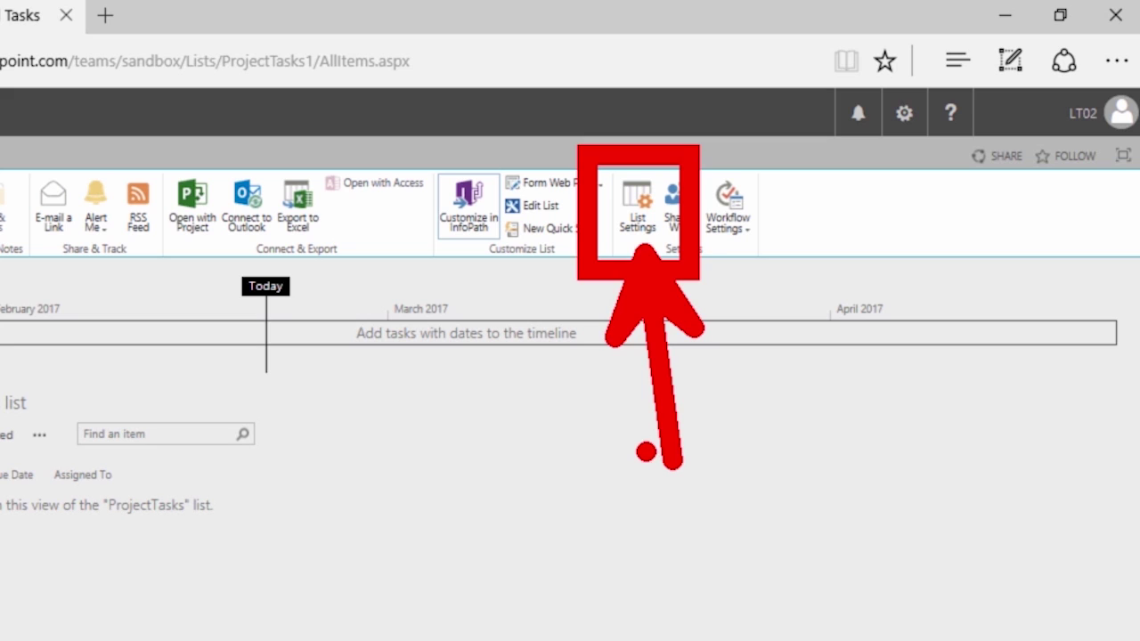
Open ProjectTasks List Settings, then its 'List name, description and navigation' page
click(634, 203)
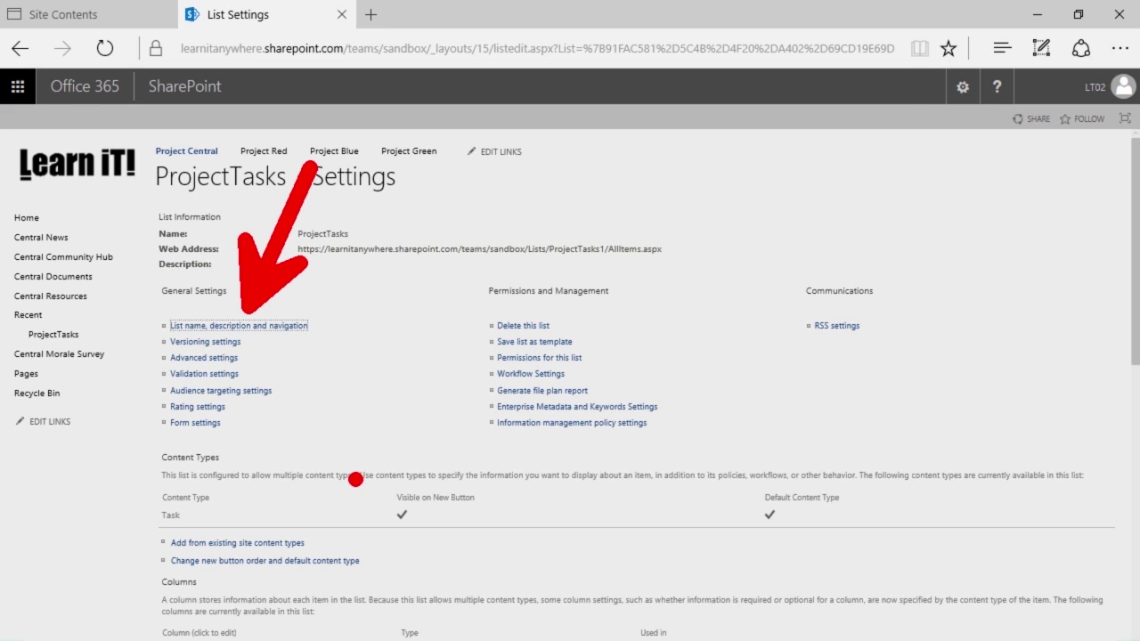
click(260, 328)
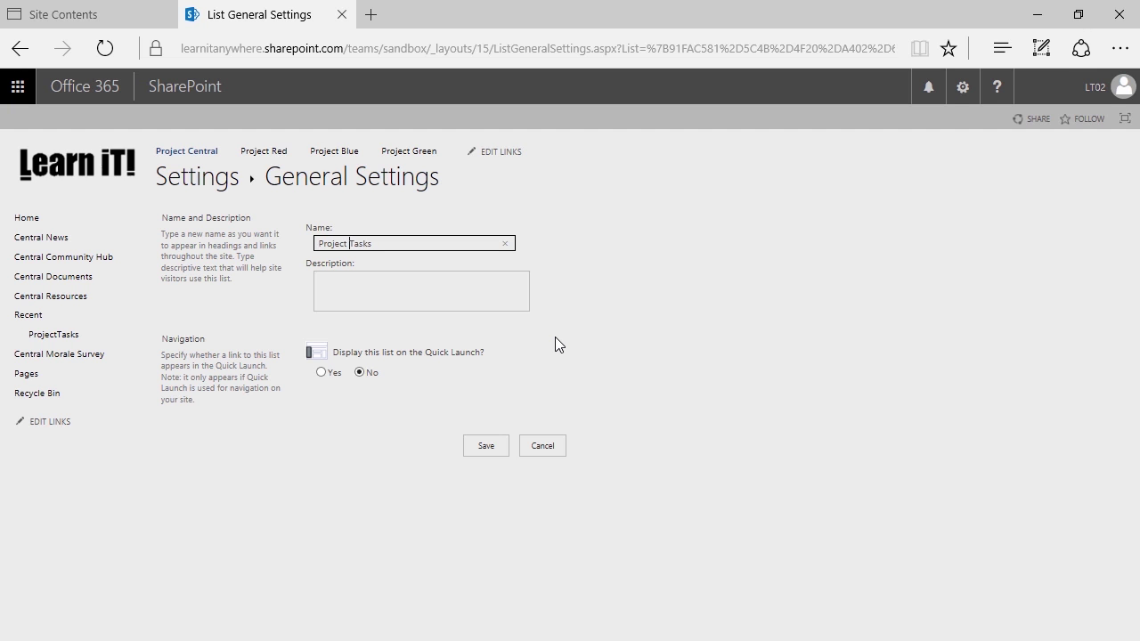
Rename the list to 'Project Coffee Bean Tasks!!!', show it on Quick Launch, and save
text(Coffee Bean Tasks!!!)
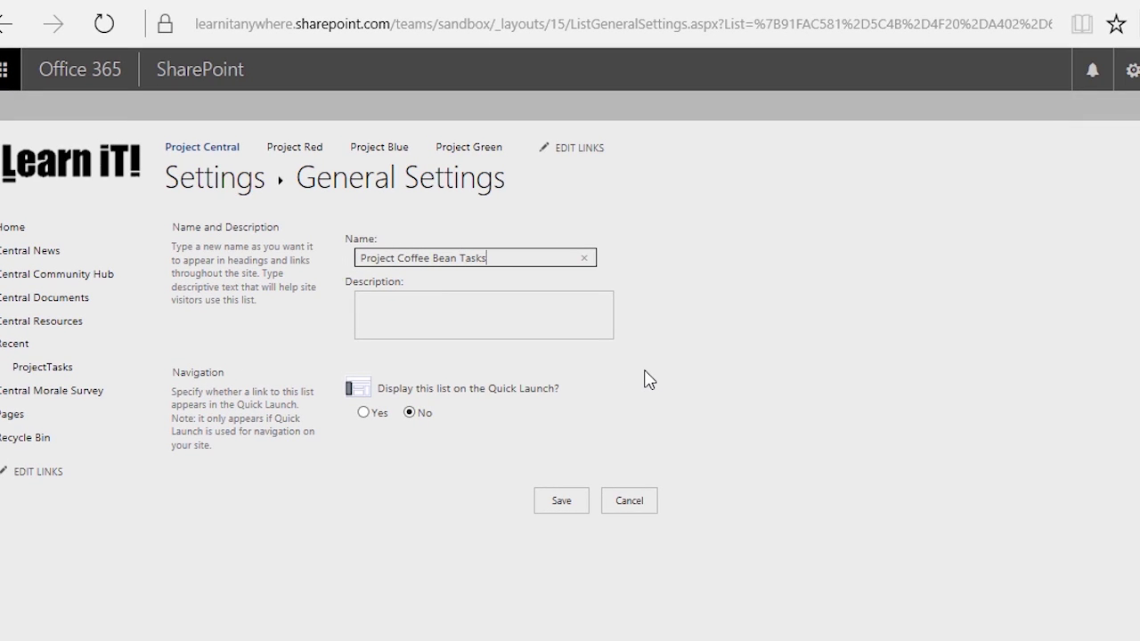
click(681, 267)
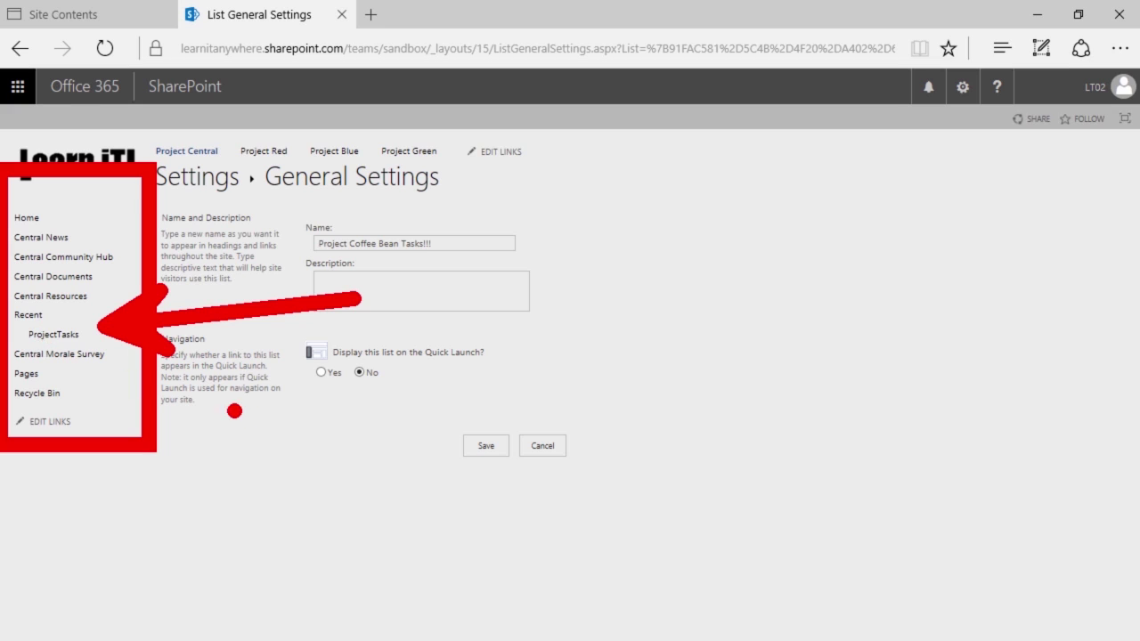
key(Escape)
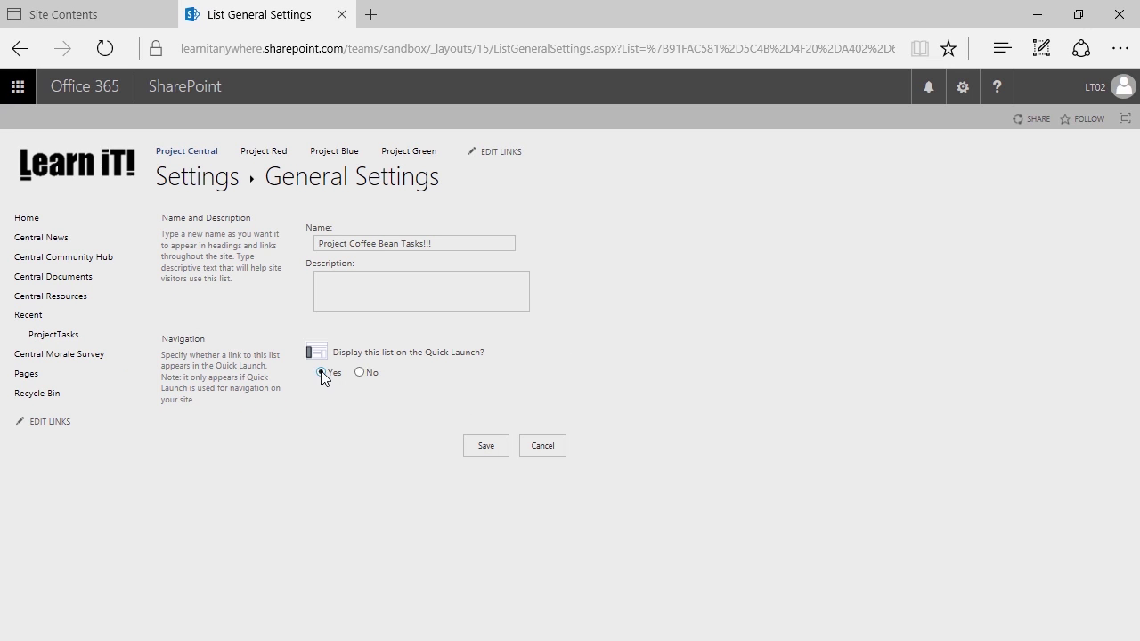
click(466, 448)
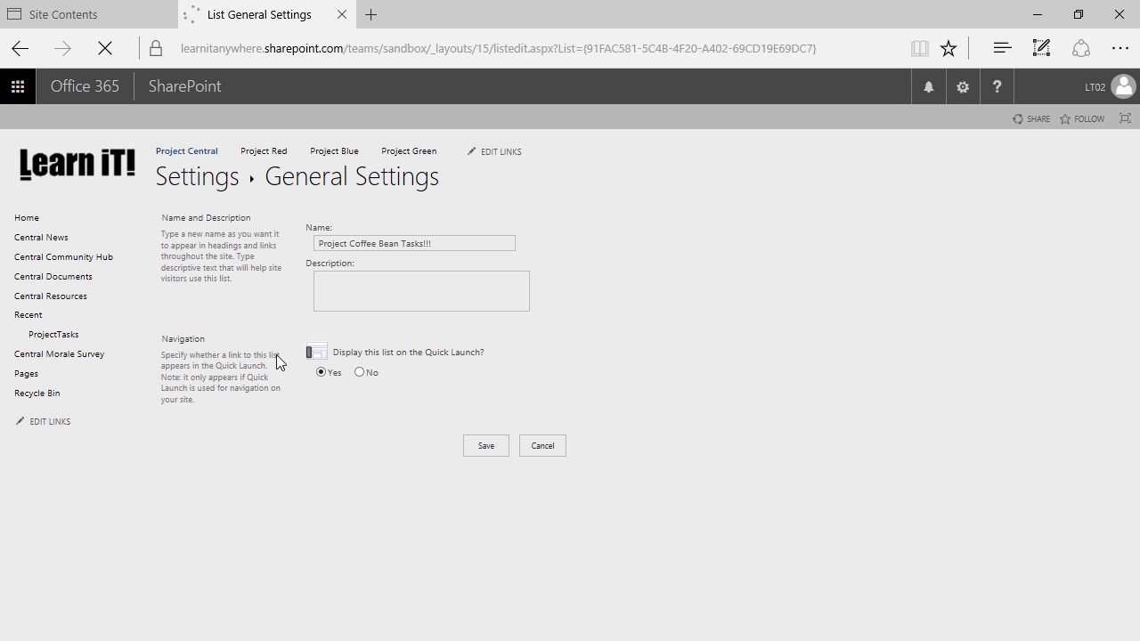
Check the Project Coffee Bean Tasks!!! list's name and web address, then return to Project Central home
key(ctrl+2)
drag(151, 343, 2, 405)
drag(125, 364, 216, 197)
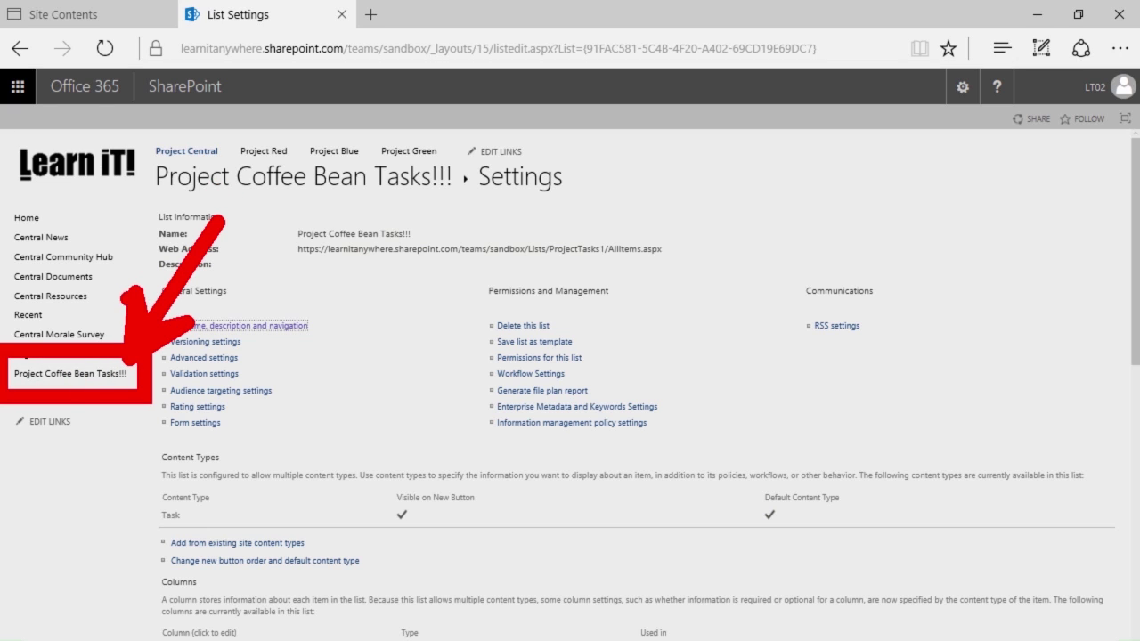
key(ctrl+z)
mouse_move(278, 210)
mouse_down()
mouse_move(335, 240)
mouse_move(445, 257)
mouse_up()
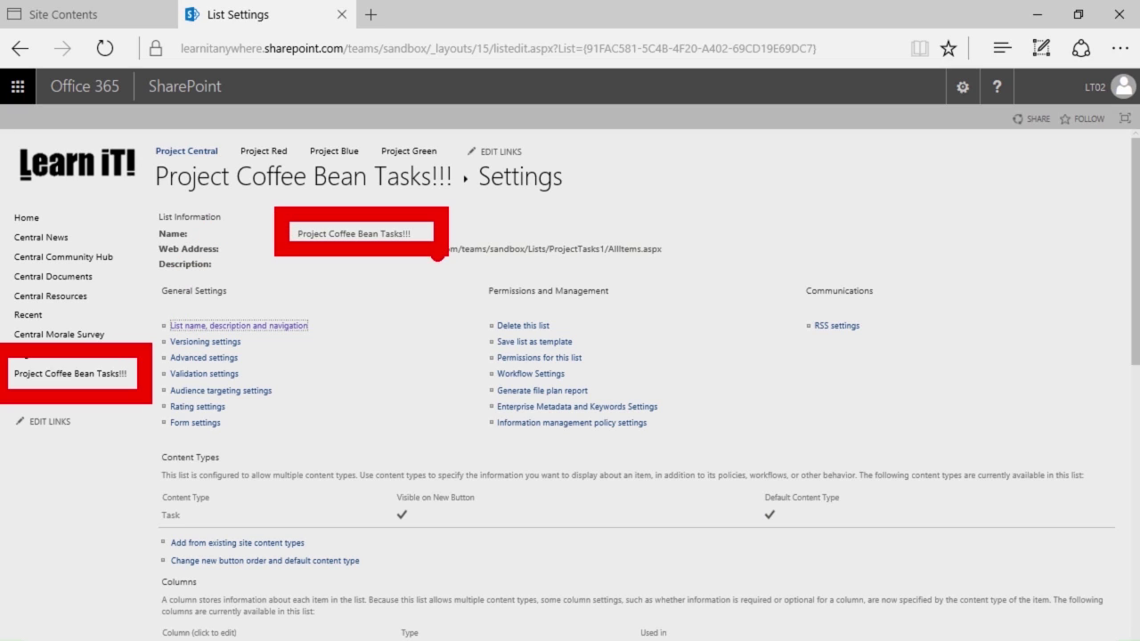
key(ctrl+z)
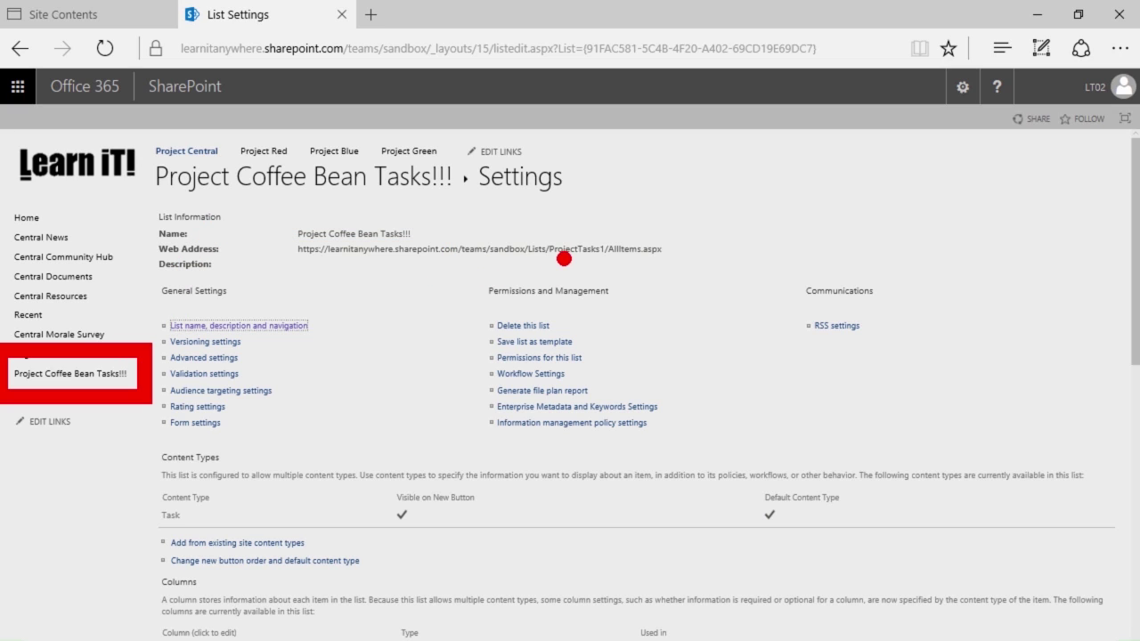
drag(572, 264, 602, 425)
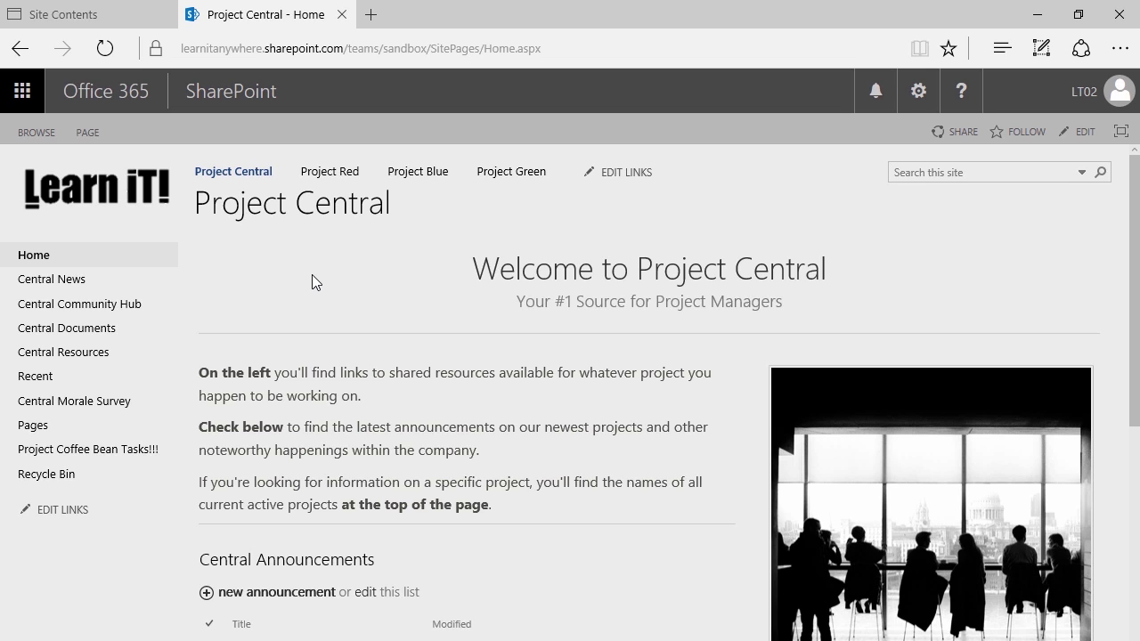
From Project Central's Site contents, start a new List from the New menu
click(917, 93)
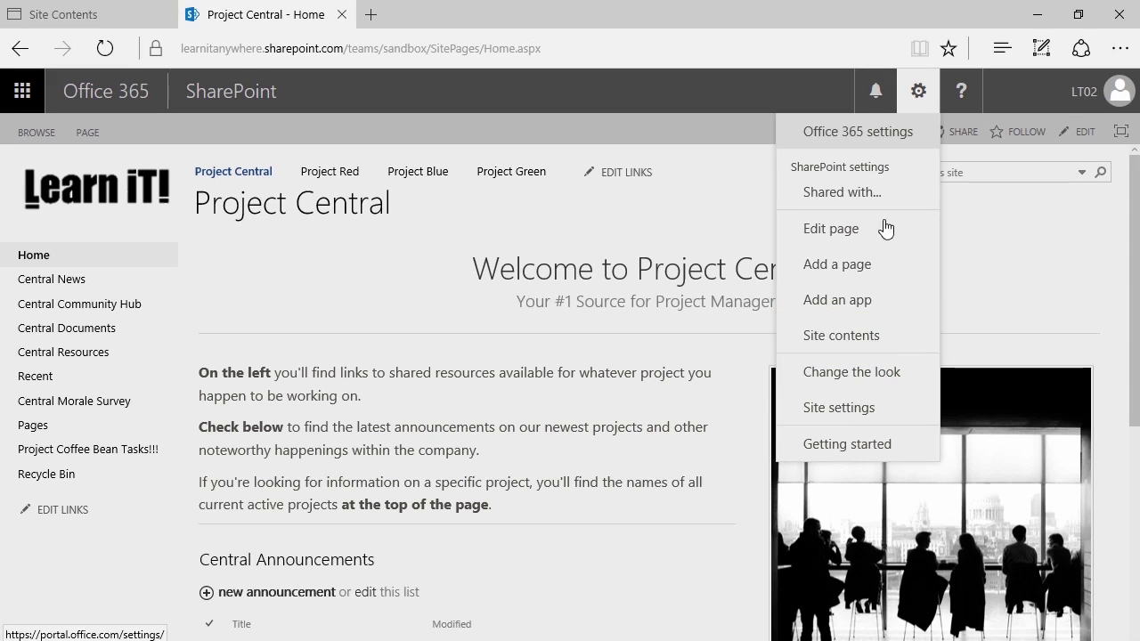
click(868, 337)
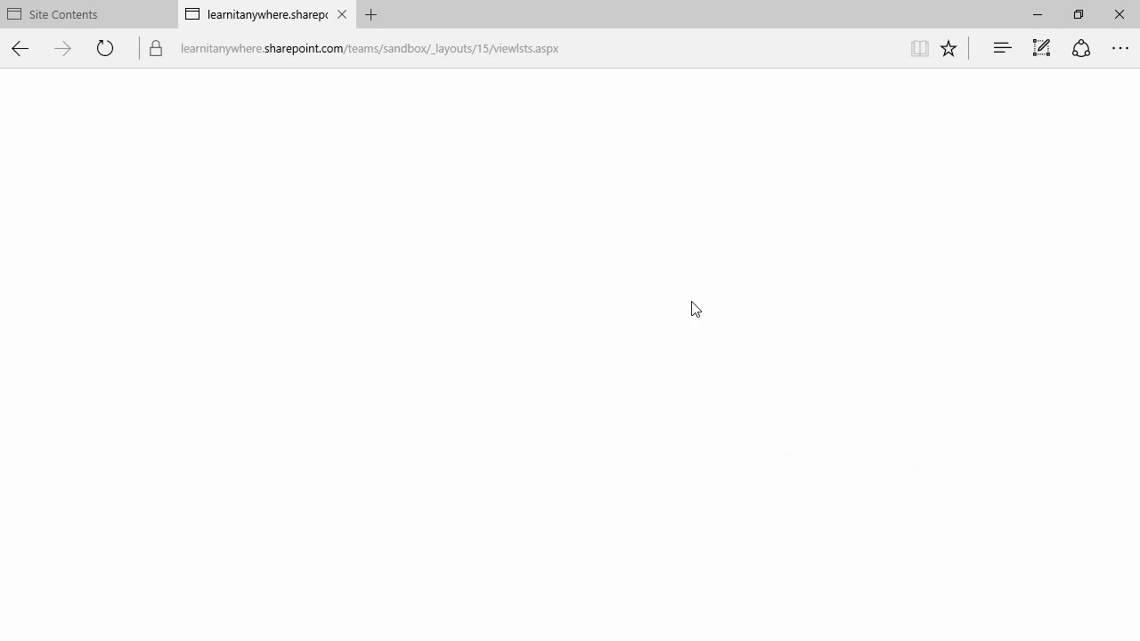
scroll(455, 242, down, 1)
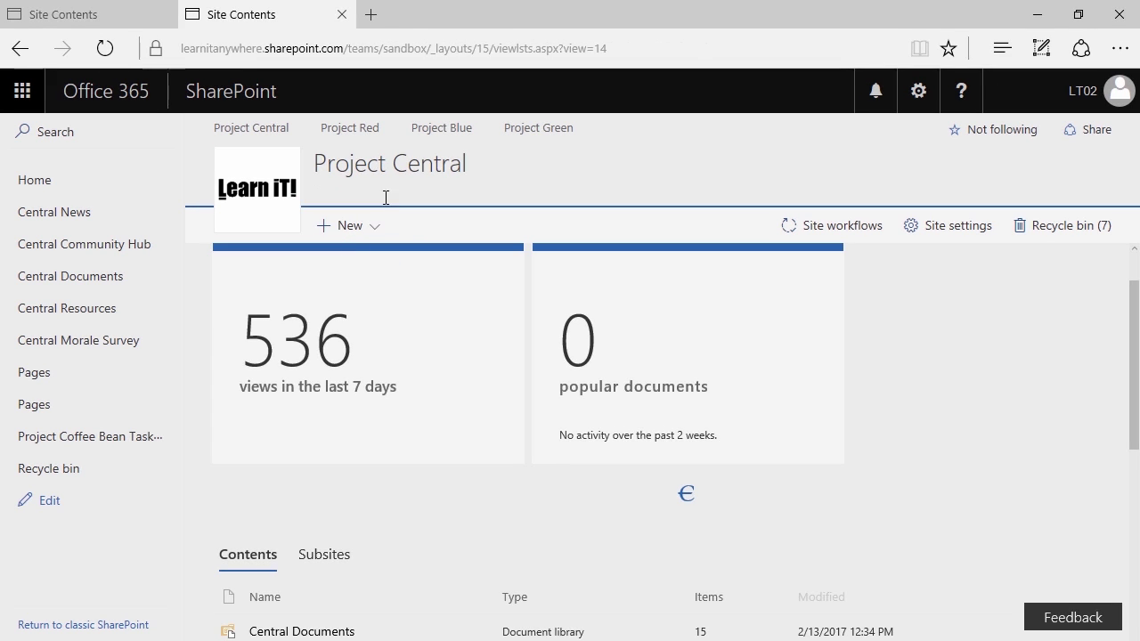
click(359, 229)
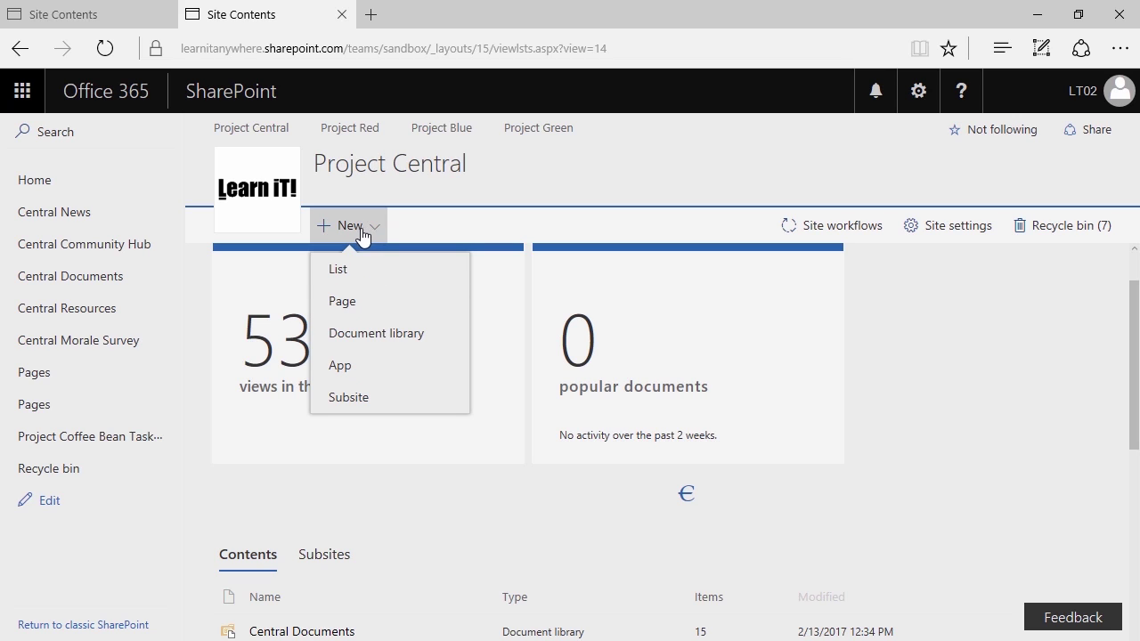
click(347, 278)
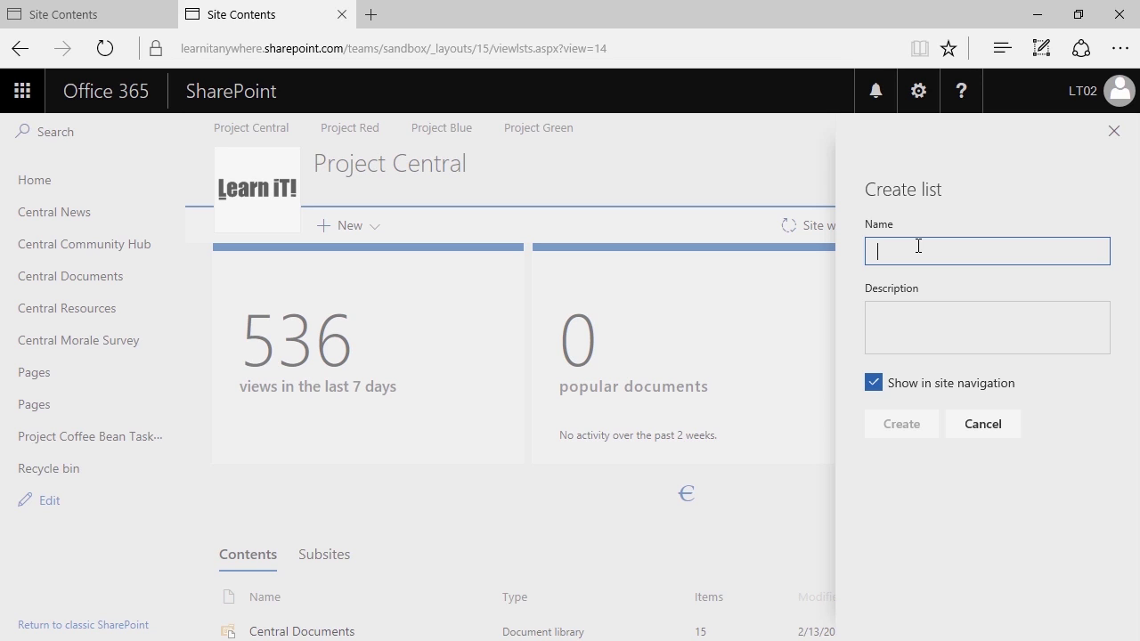
Name the new list 'ProjectProposalNames', leaving Description blank and Show in site navigation checked
text(Project)
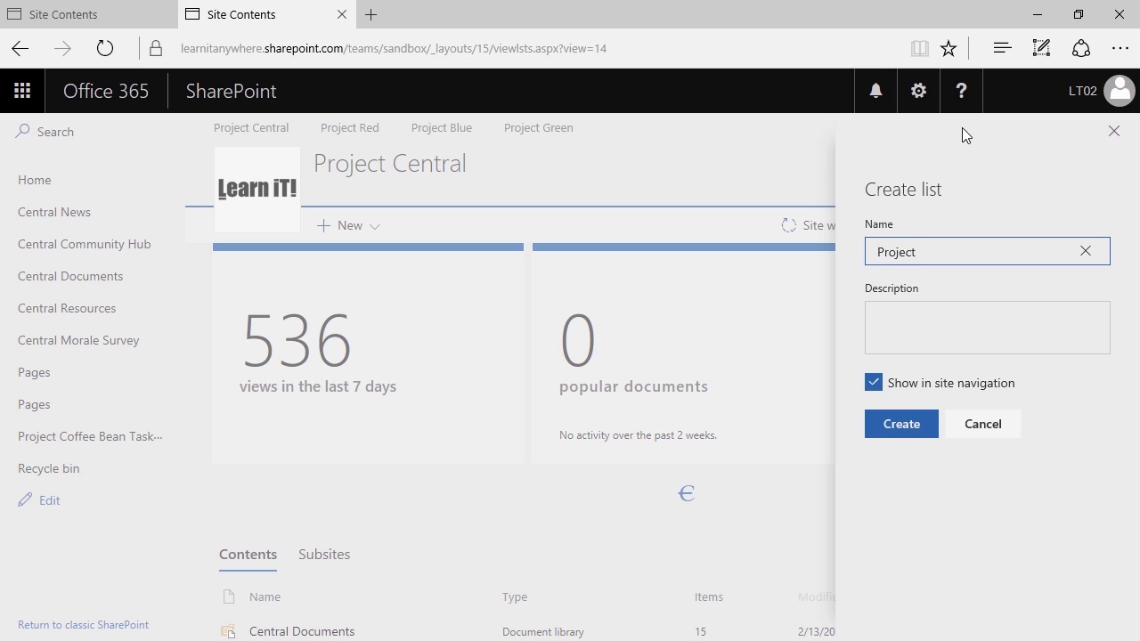
text(ProposalNames)
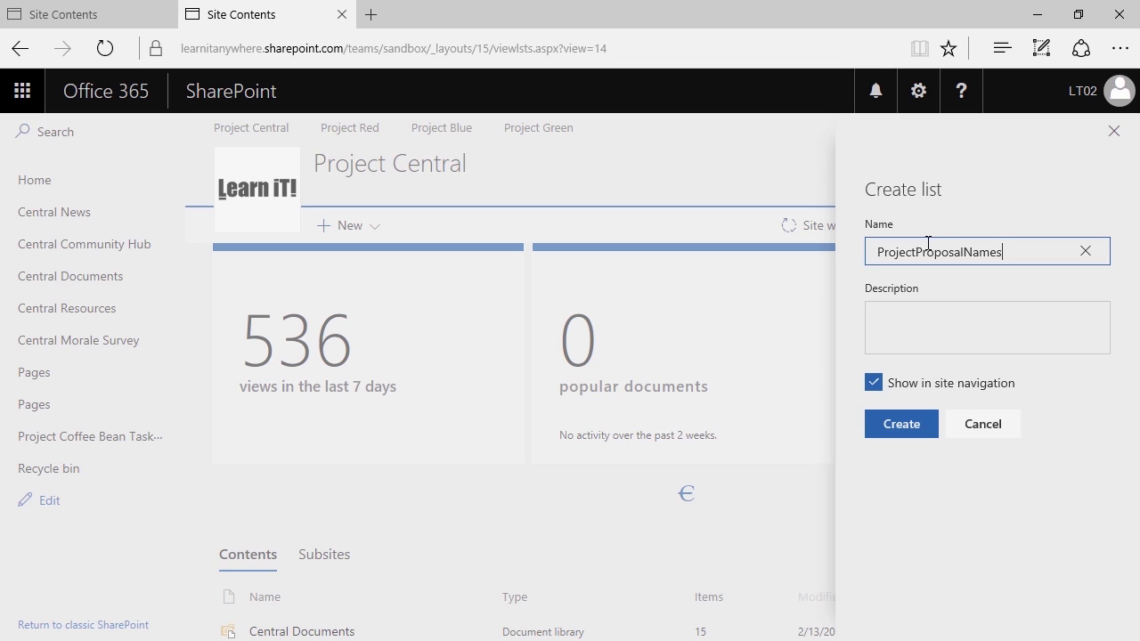
click(918, 320)
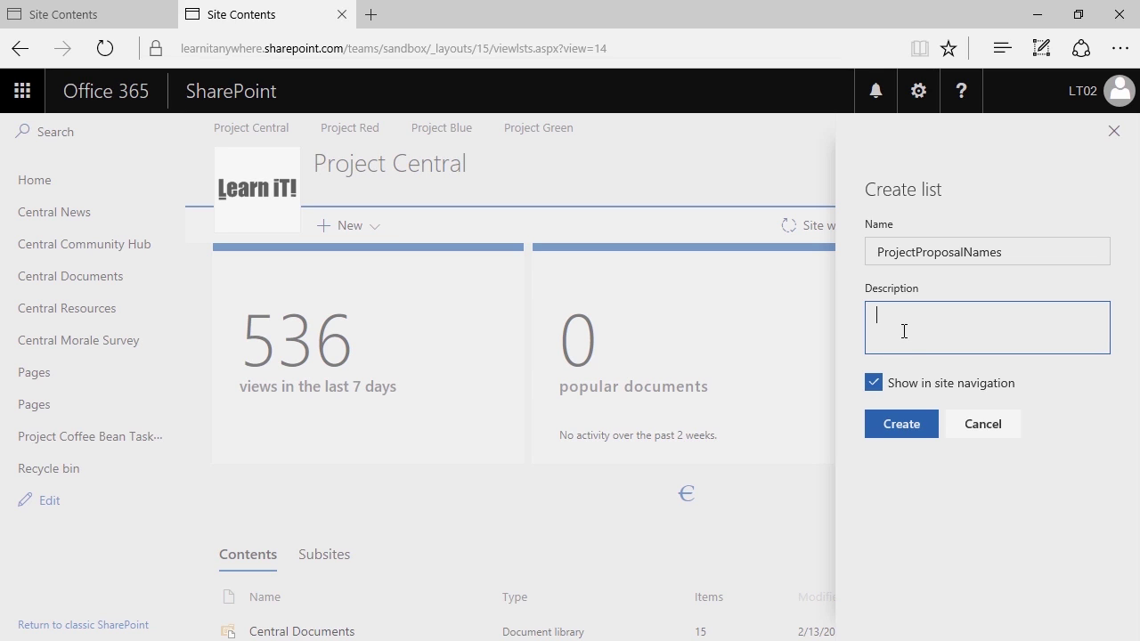
mouse_move(849, 360)
mouse_down()
mouse_move(1039, 409)
mouse_move(1084, 317)
mouse_up()
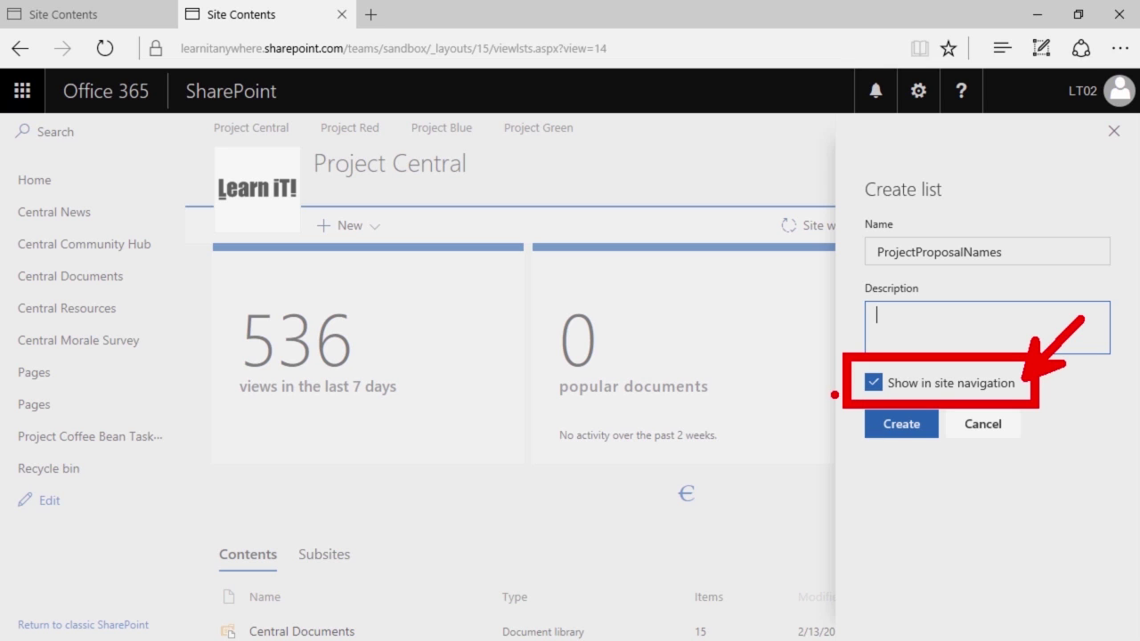
key(ctrl+z)
key(ctrl+z)
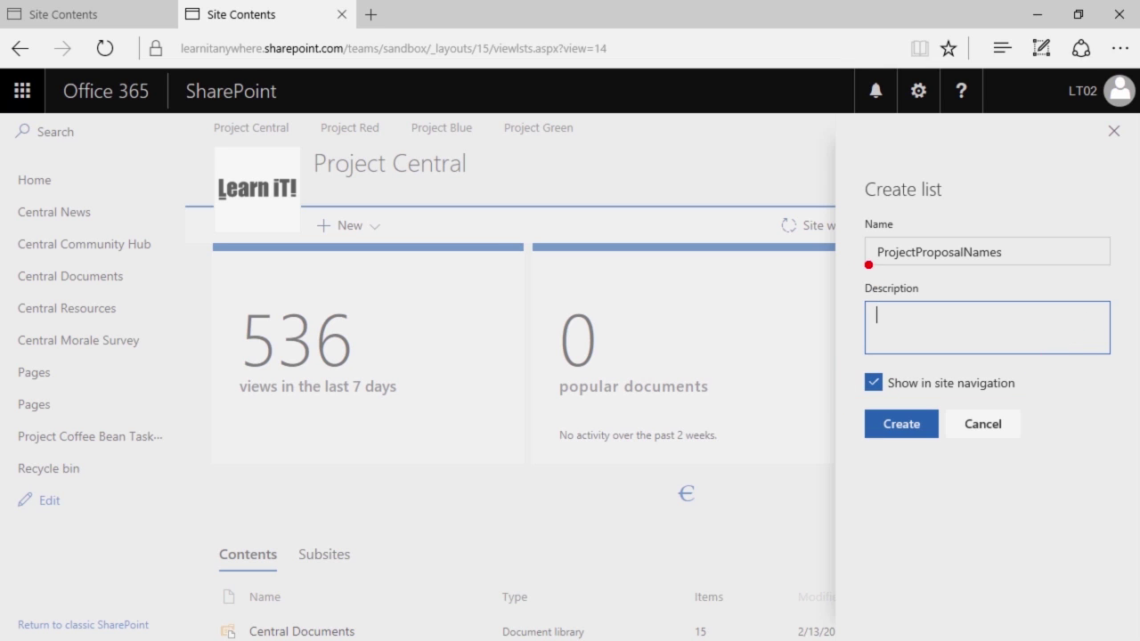
mouse_move(182, 163)
mouse_down()
mouse_move(74, 360)
mouse_move(4, 575)
mouse_up()
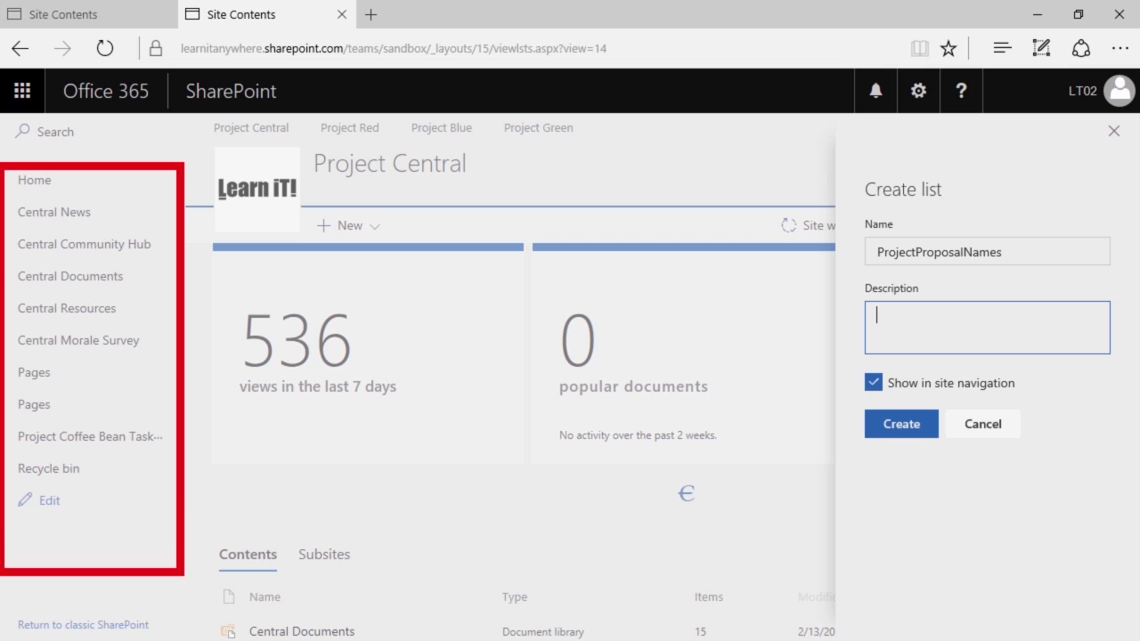
drag(855, 425, 781, 470)
key(Escape)
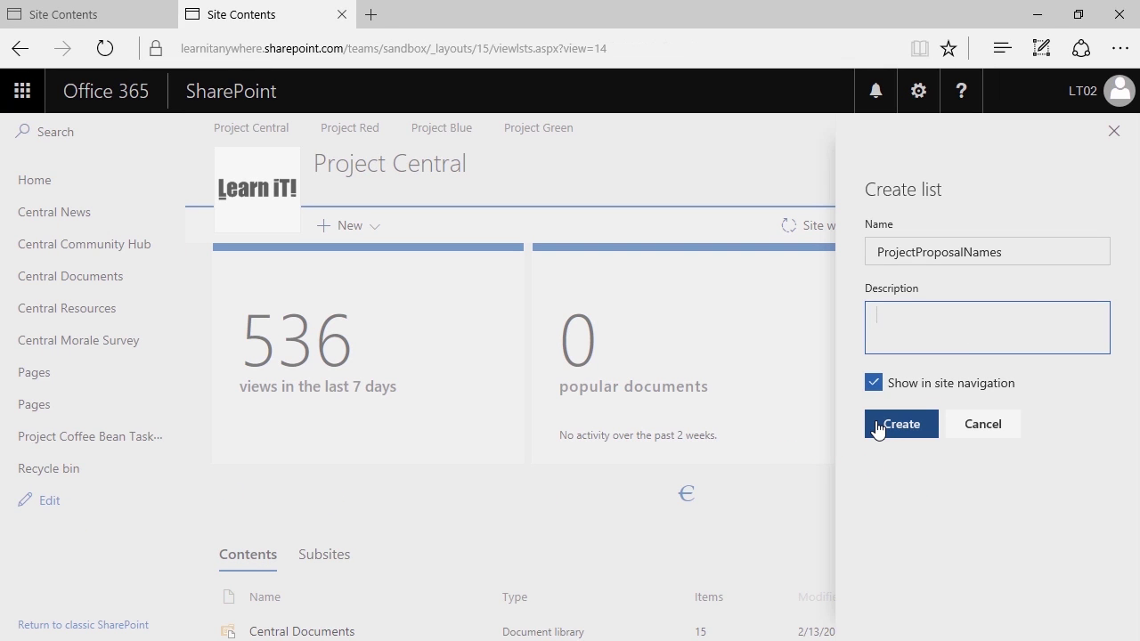
Create the empty ProjectProposalNames list and bring up its settings menu
click(879, 427)
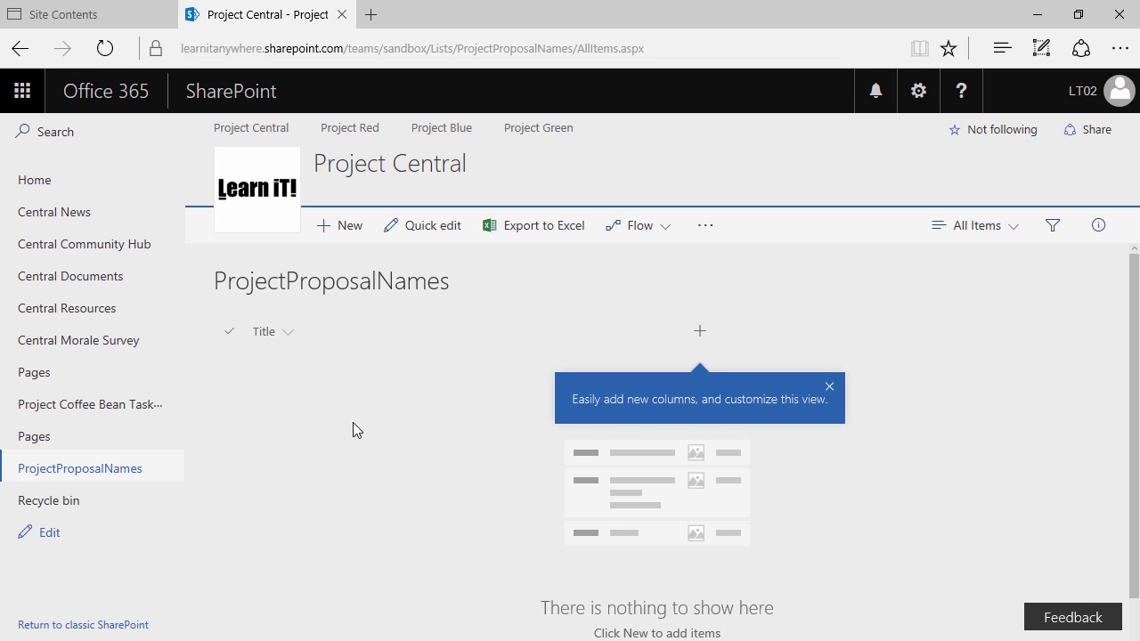
key(ctrl+2)
mouse_move(499, 89)
mouse_down()
mouse_move(510, 62)
mouse_move(530, 168)
mouse_up()
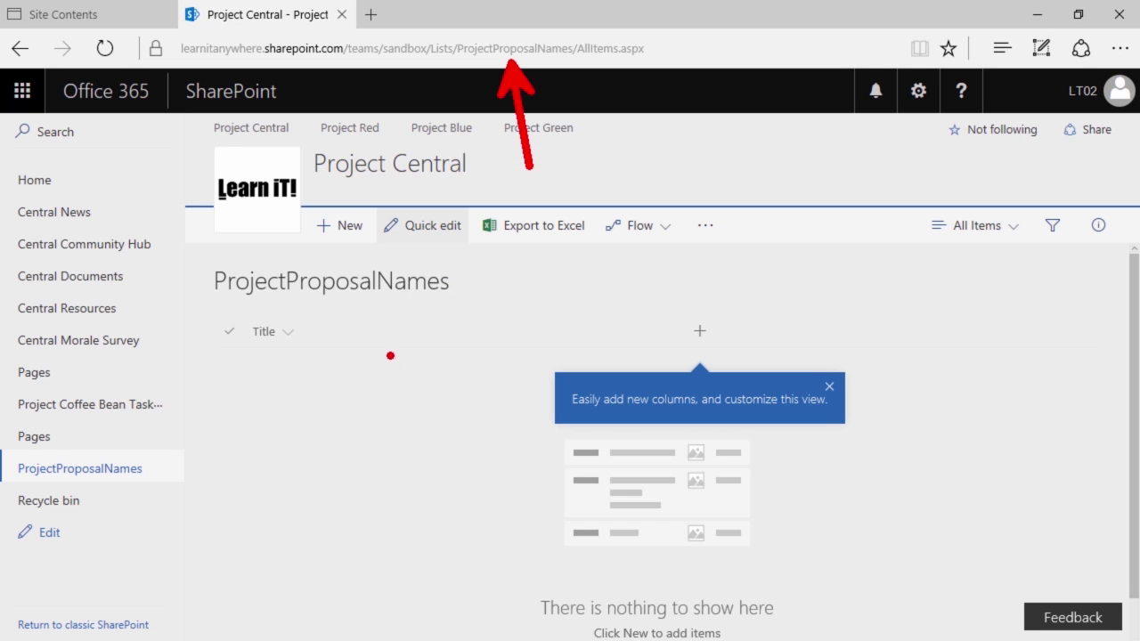
key(Escape)
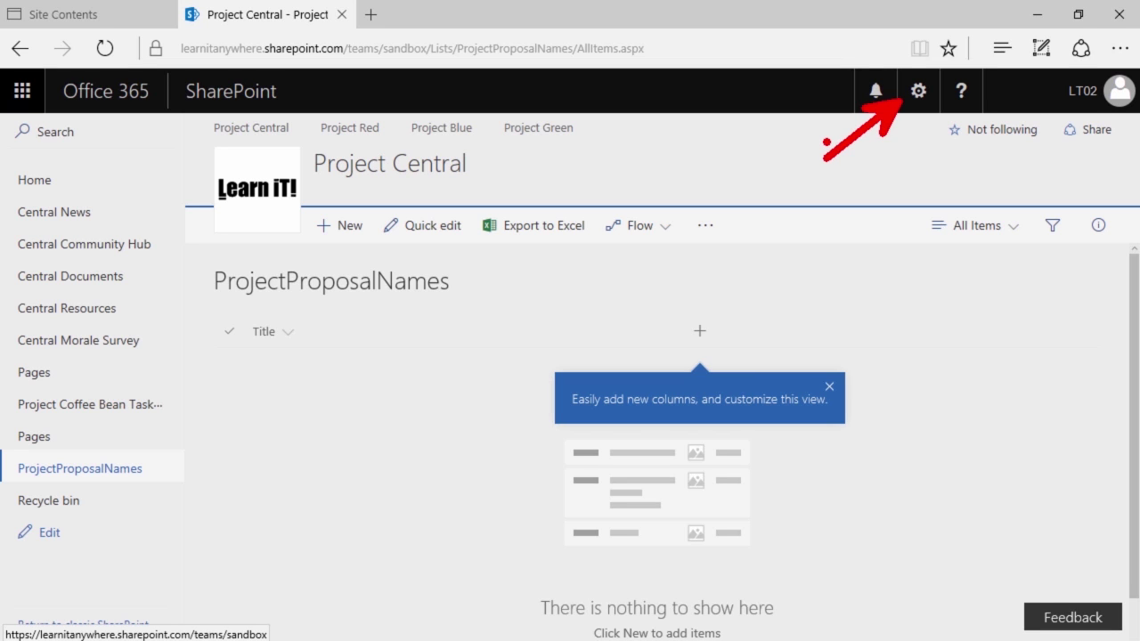
click(917, 92)
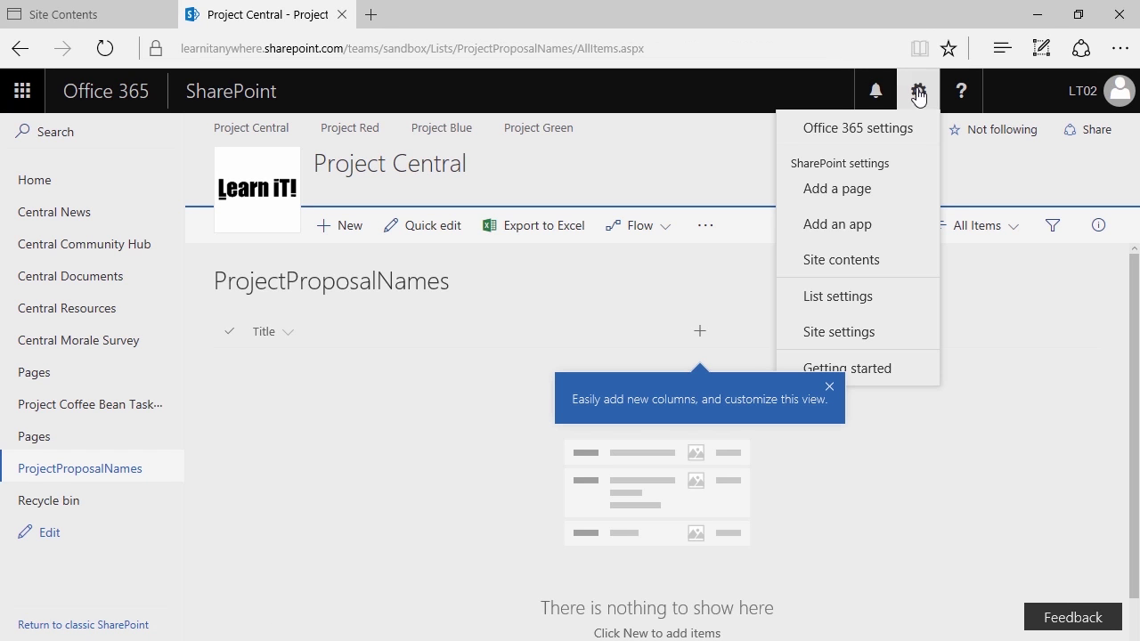
Rename the list from ProjectProposalNames to 'Project Proposal Names' in its list settings and save
click(846, 303)
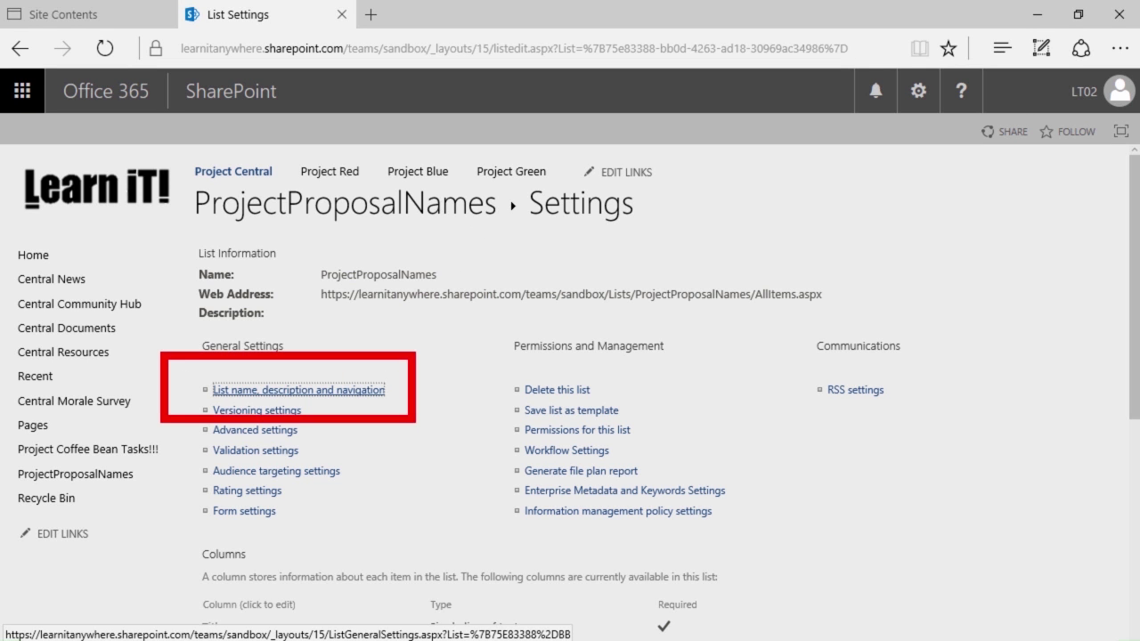
click(323, 392)
click(434, 288)
click(486, 288)
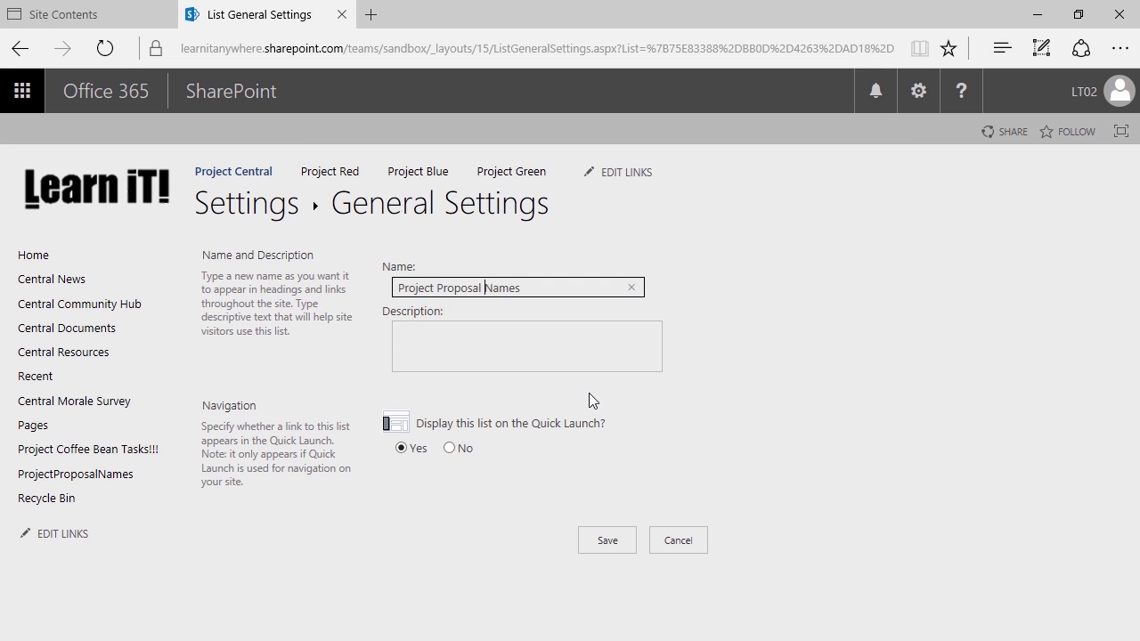
click(601, 544)
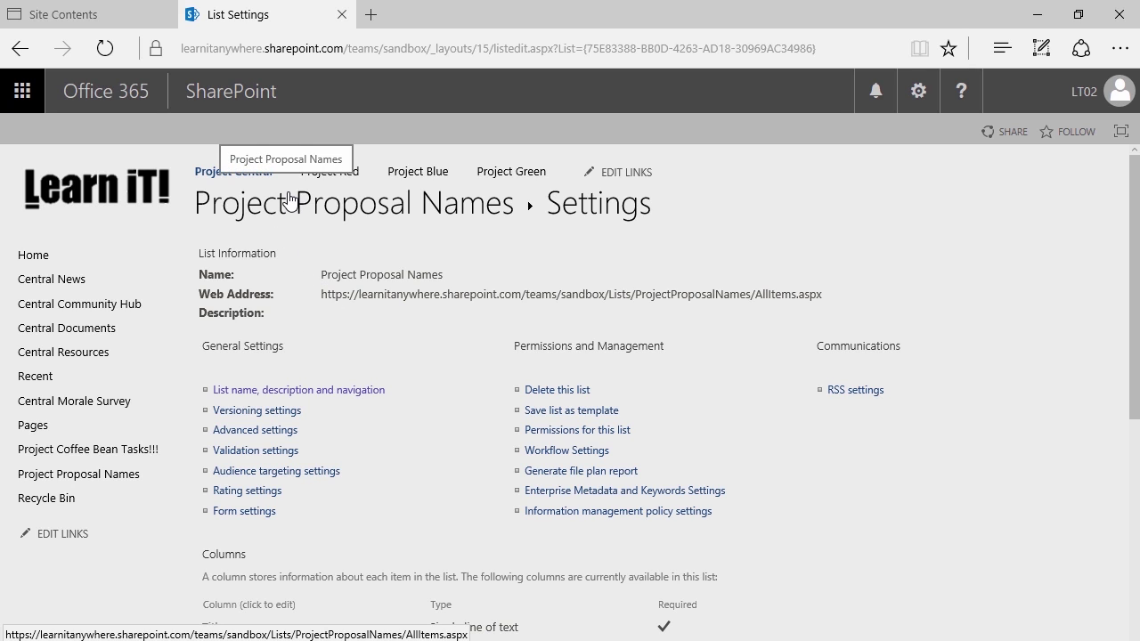
Go to Site contents, review the New menu's item types, then dismiss them
click(915, 94)
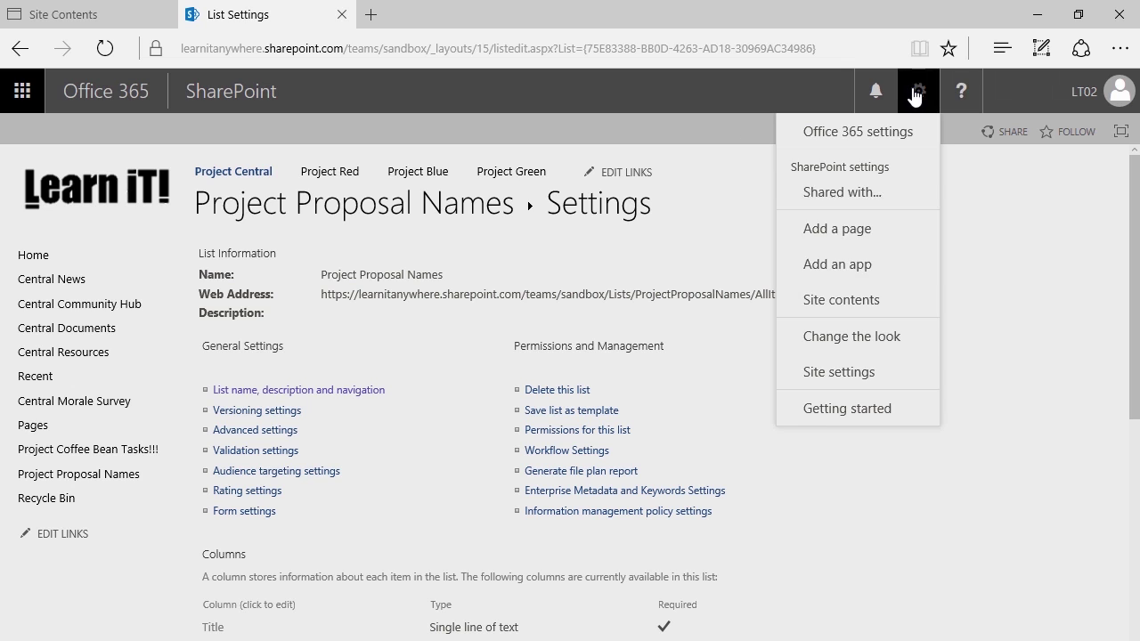
click(860, 312)
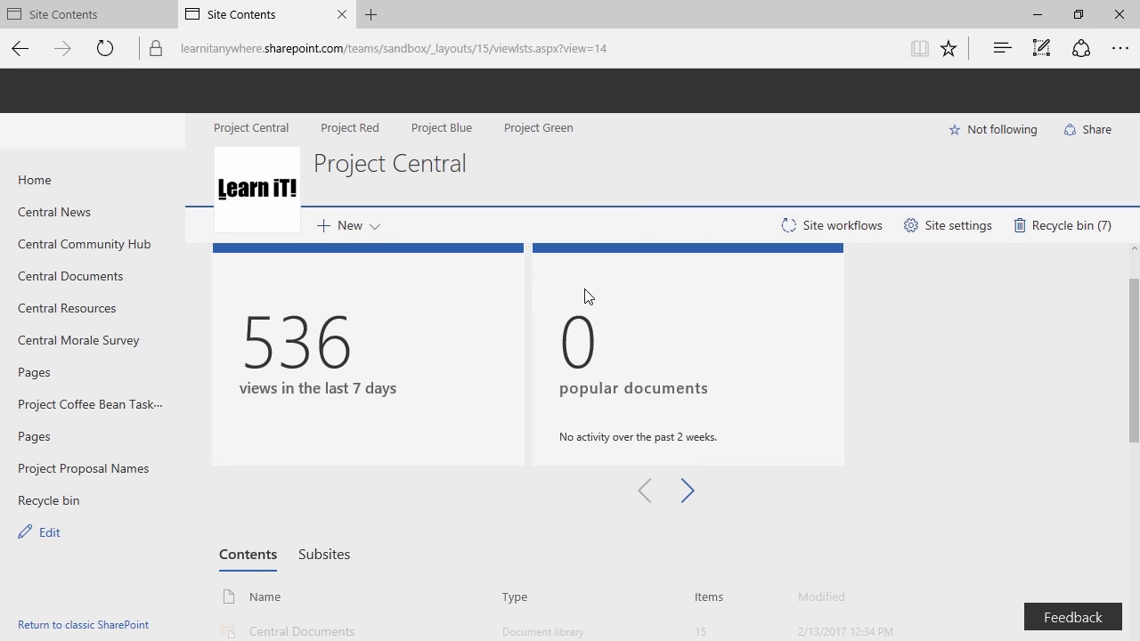
click(366, 234)
key(ctrl+2)
drag(316, 260, 230, 283)
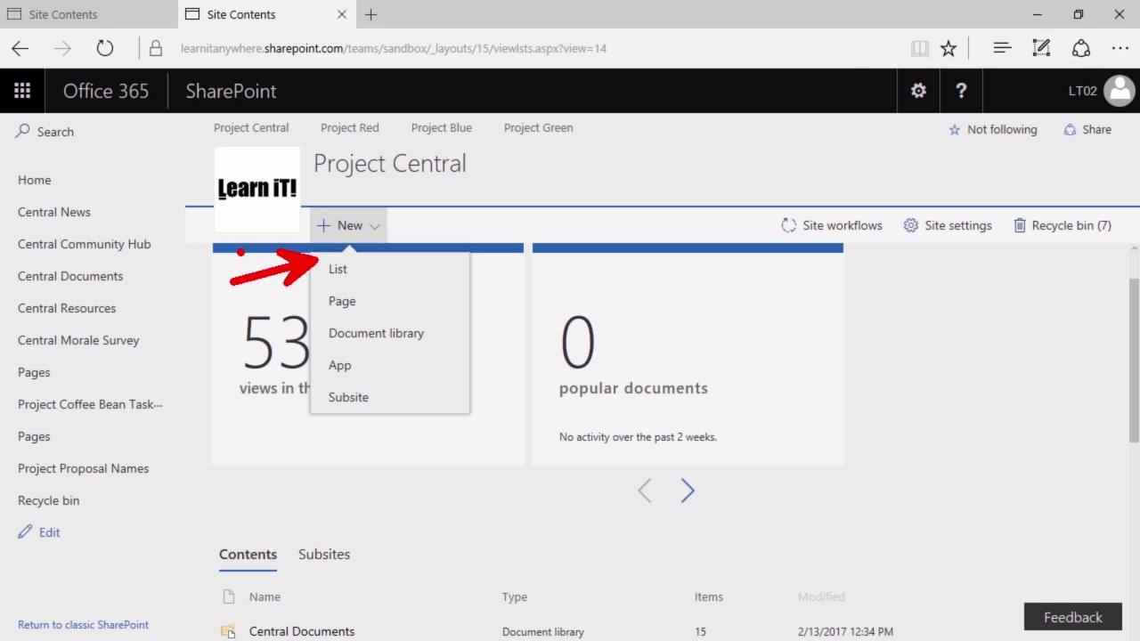
key(Escape)
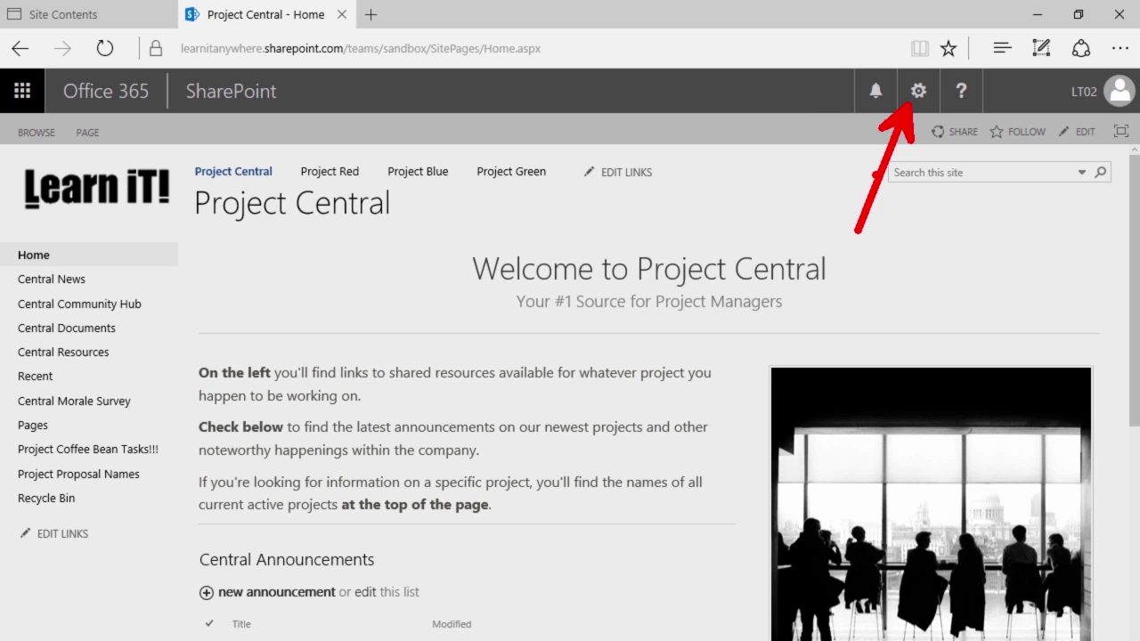
From Site contents, choose New > App to reach Project Central's Your Apps page
click(913, 96)
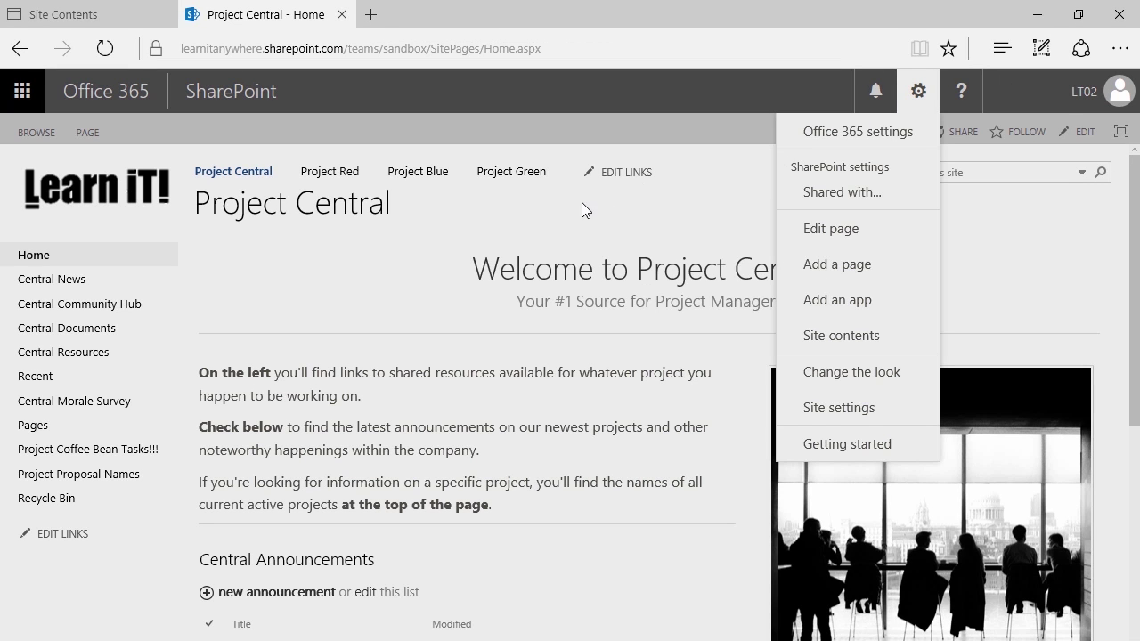
click(801, 337)
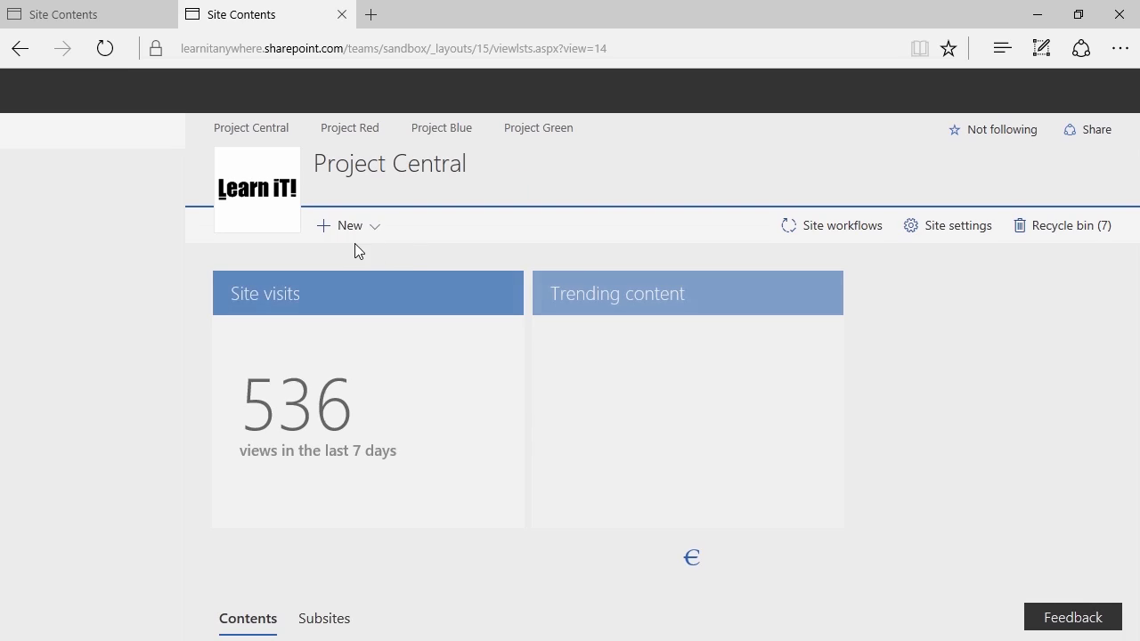
click(347, 230)
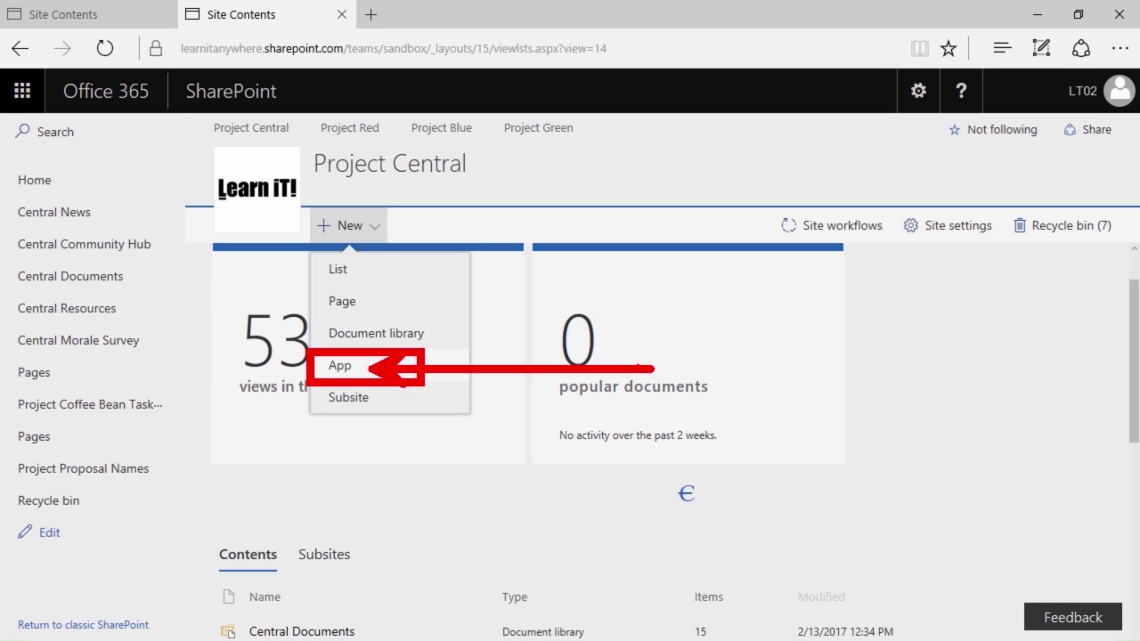
click(340, 365)
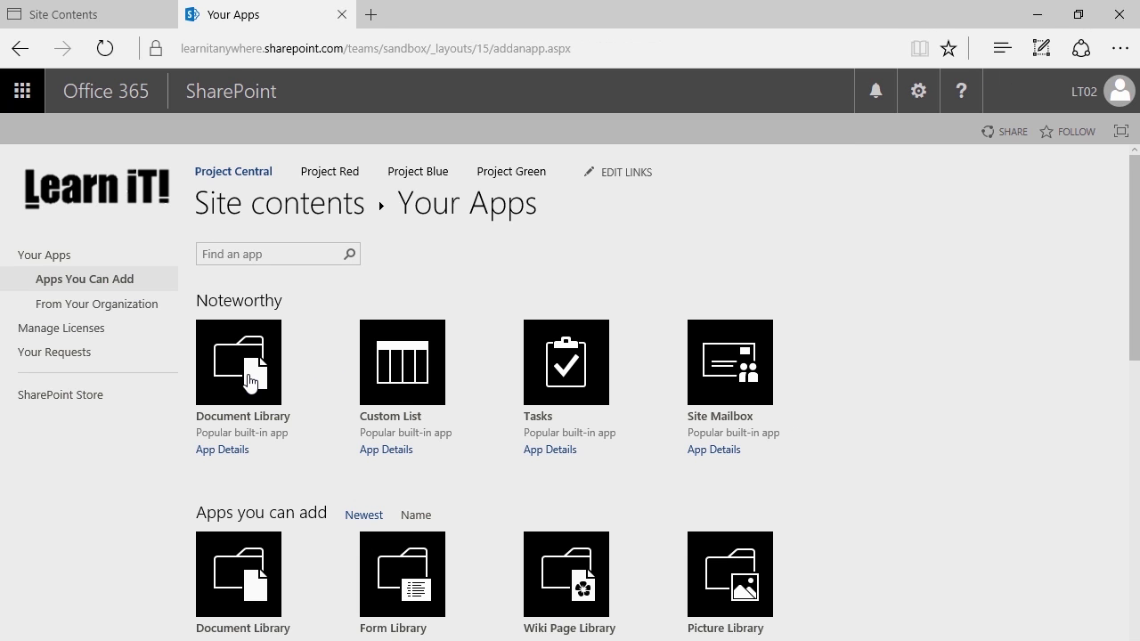
Pick the Document Library app under Noteworthy to open the Adding Document Library dialog
scroll(252, 383, down, 1)
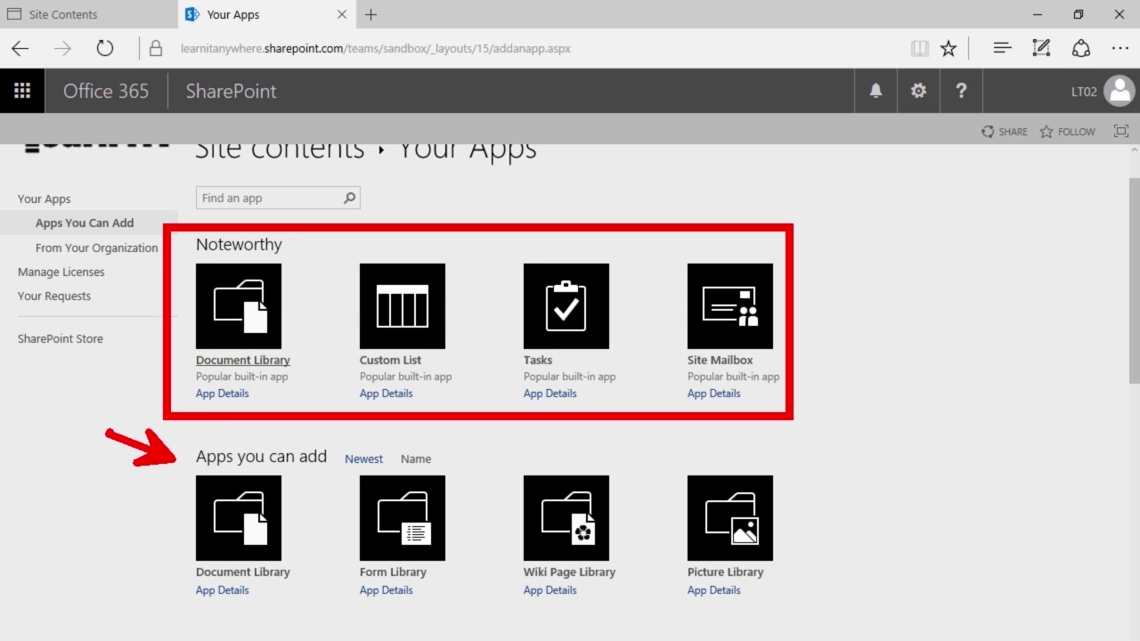
click(249, 317)
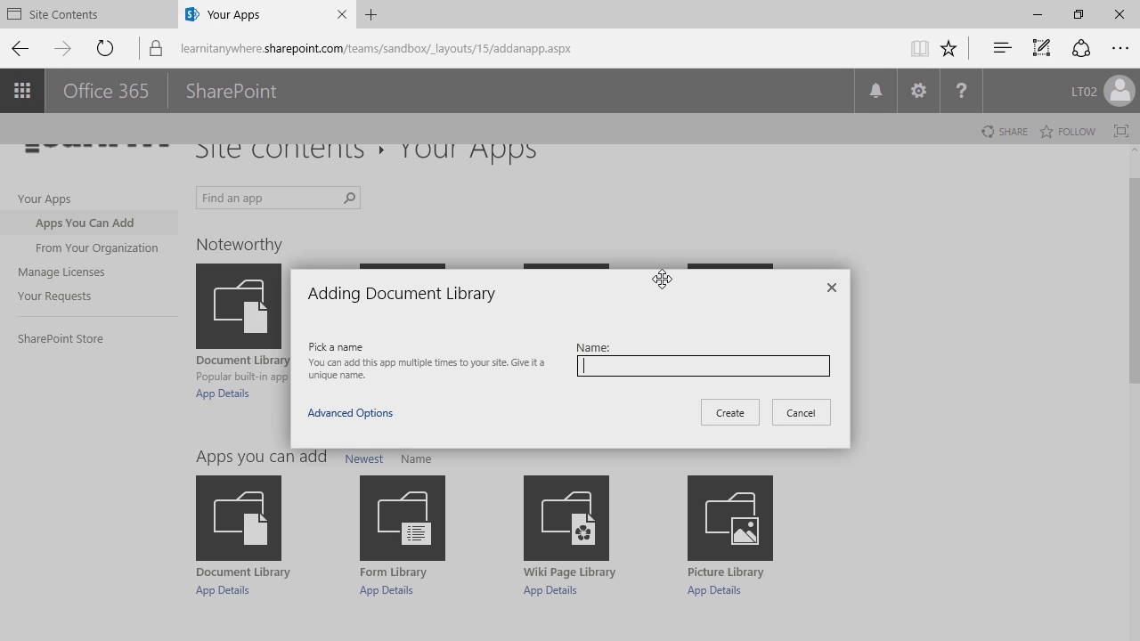
Create a document library named '2017Documents', without a hyphen
text(2017Documents)
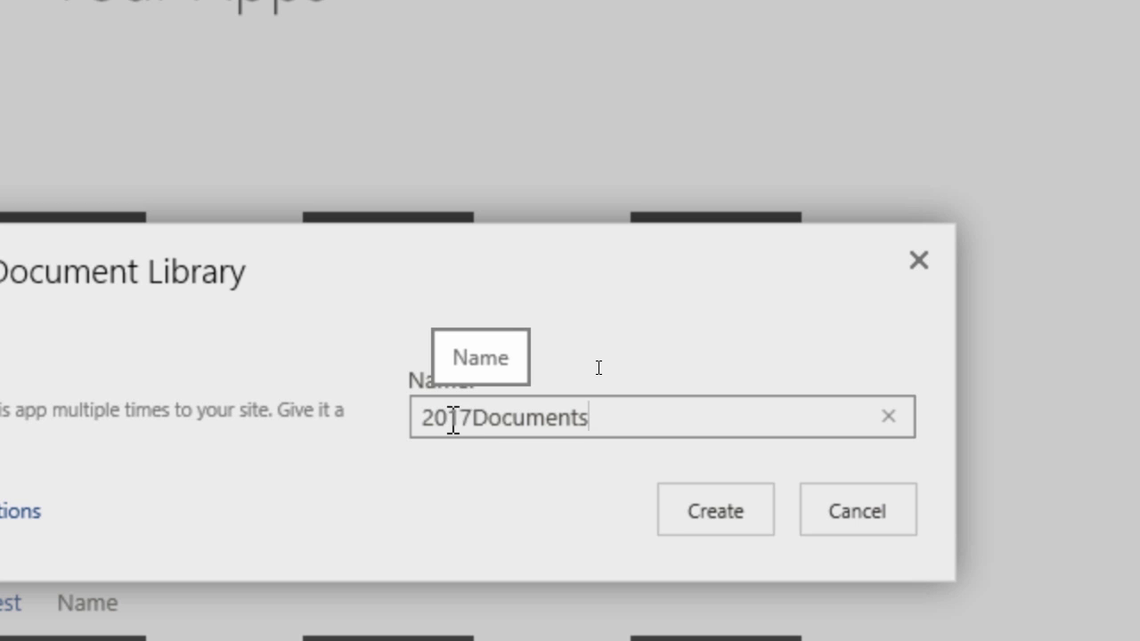
click(472, 416)
text(-)
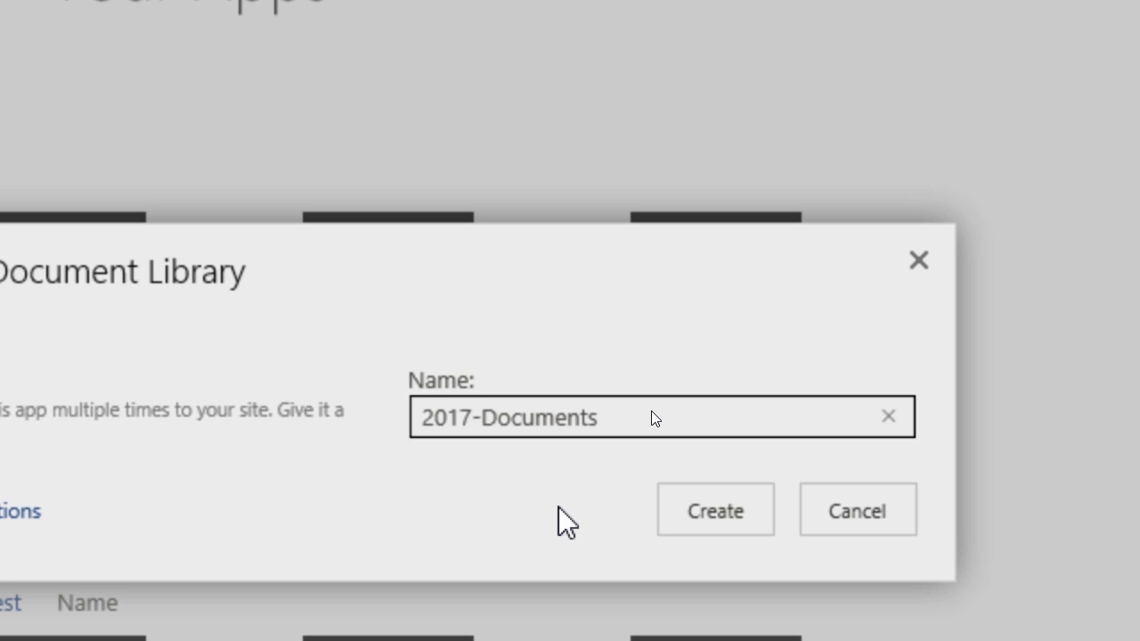
key(BackSpace)
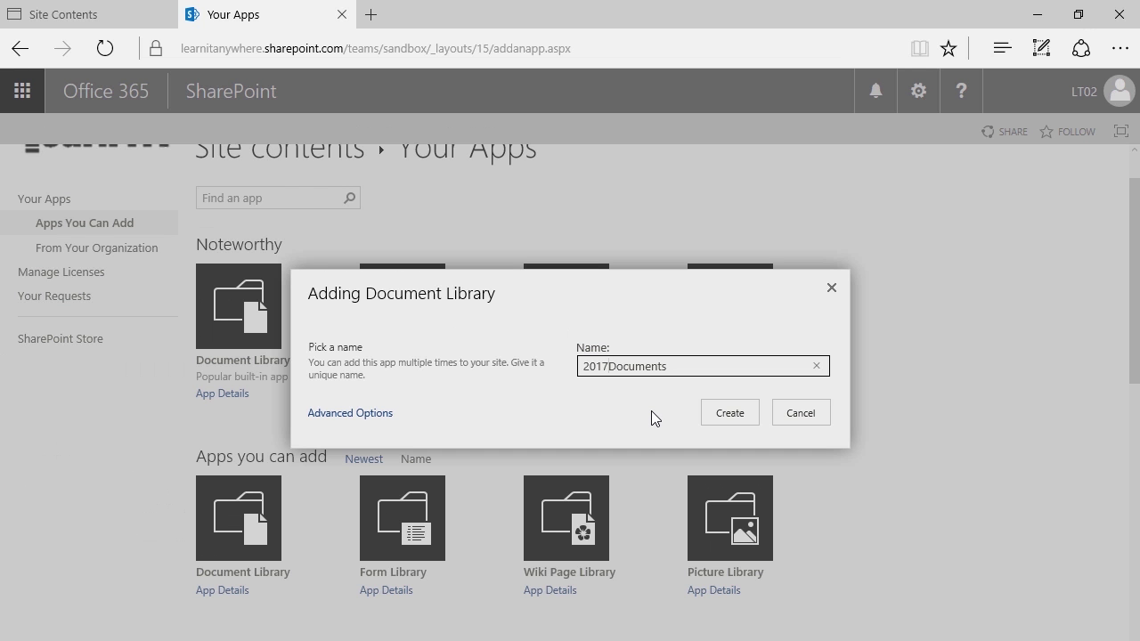
click(725, 408)
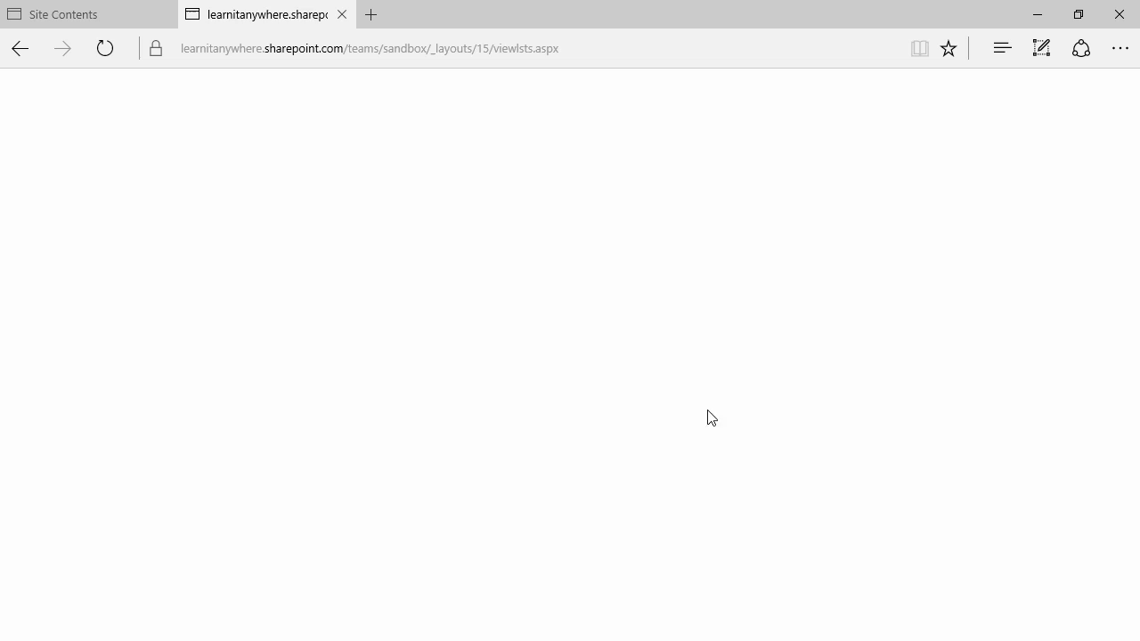
scroll(463, 330, down, 1)
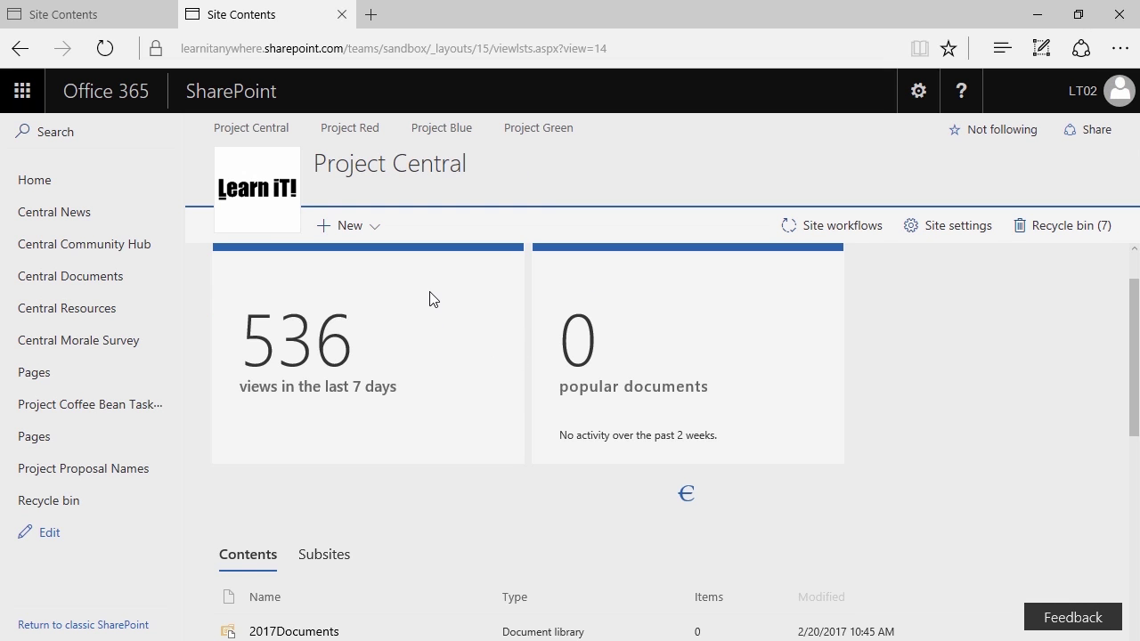
scroll(430, 300, down, 3)
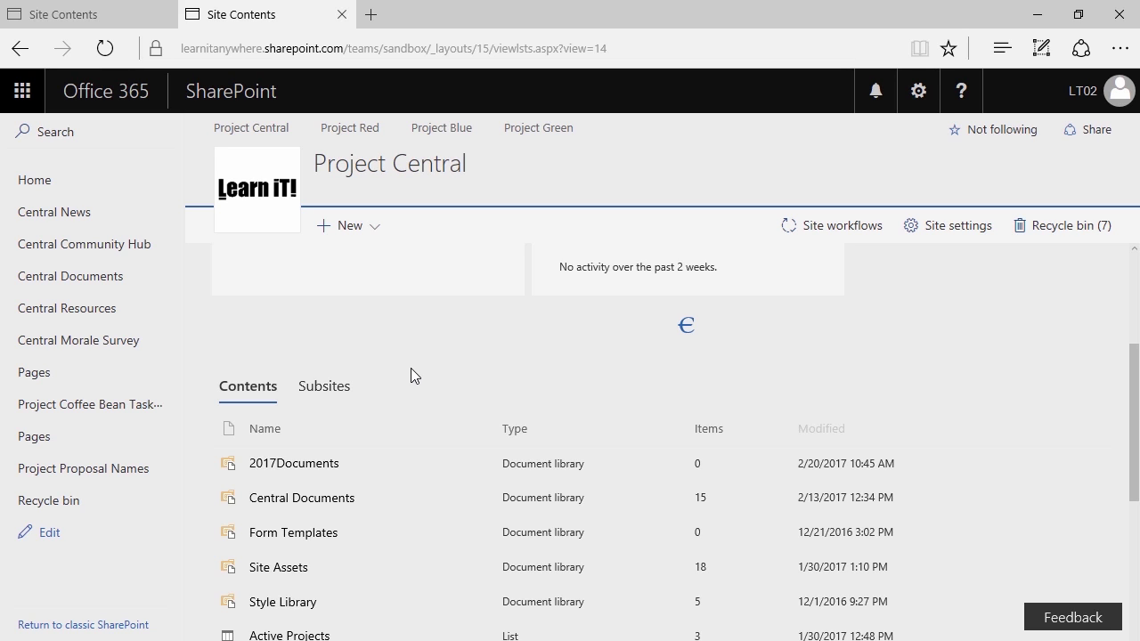
click(921, 96)
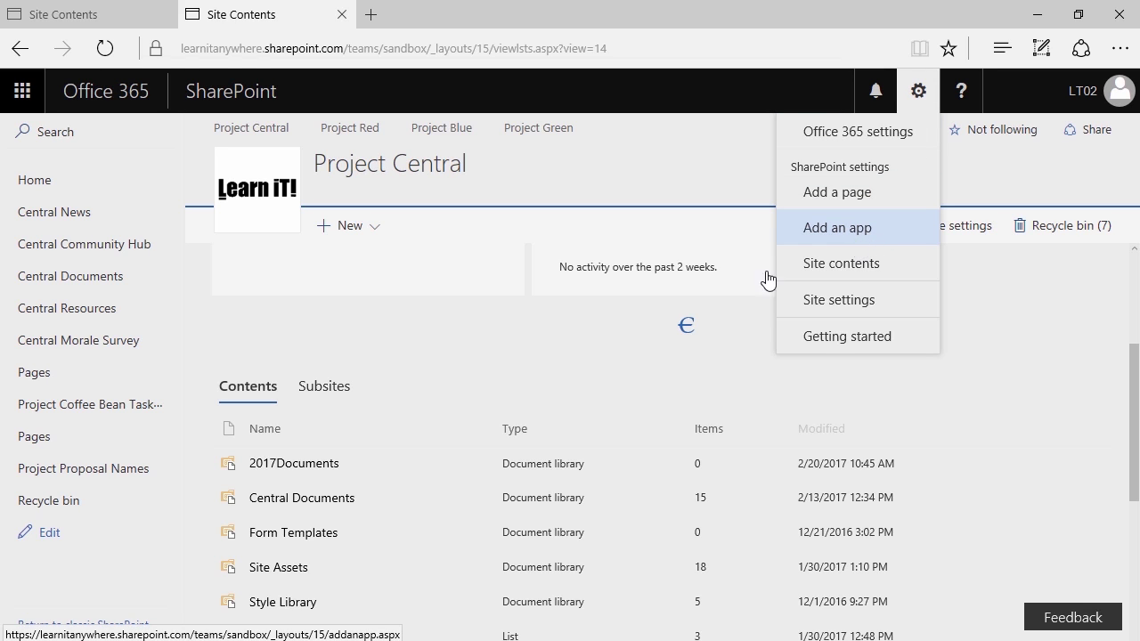
click(564, 351)
scroll(562, 354, up, 2)
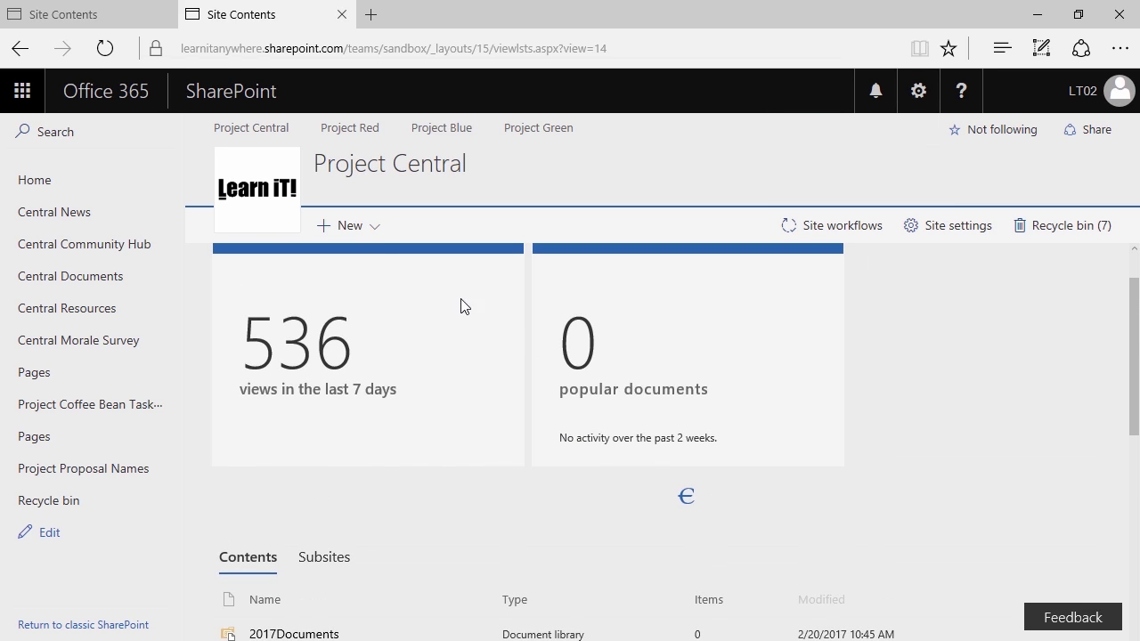
click(366, 237)
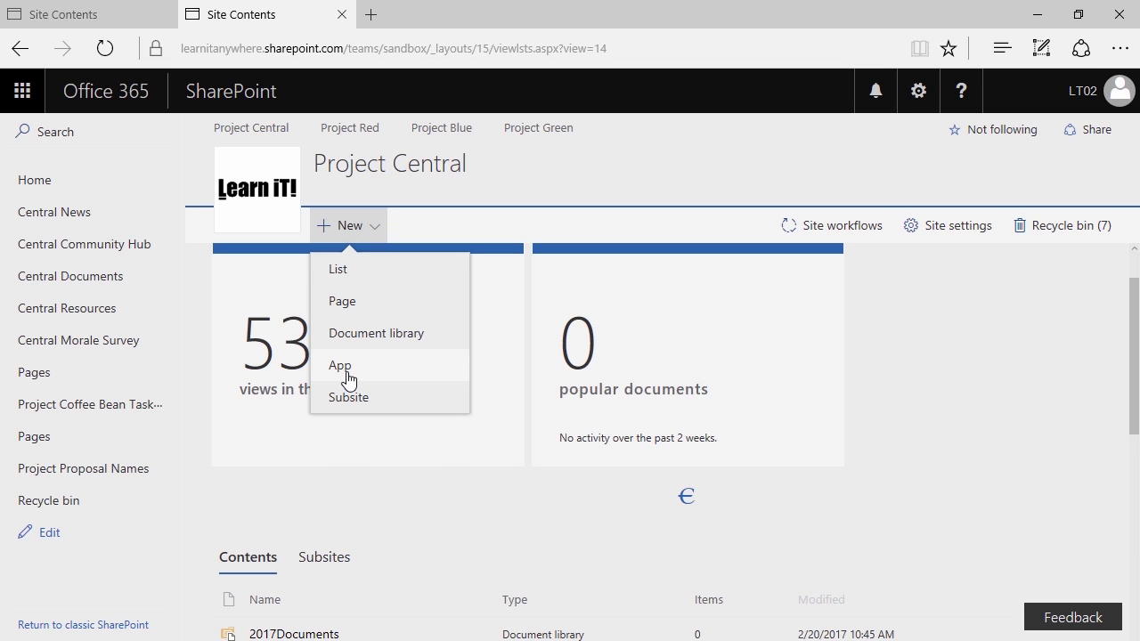
click(344, 514)
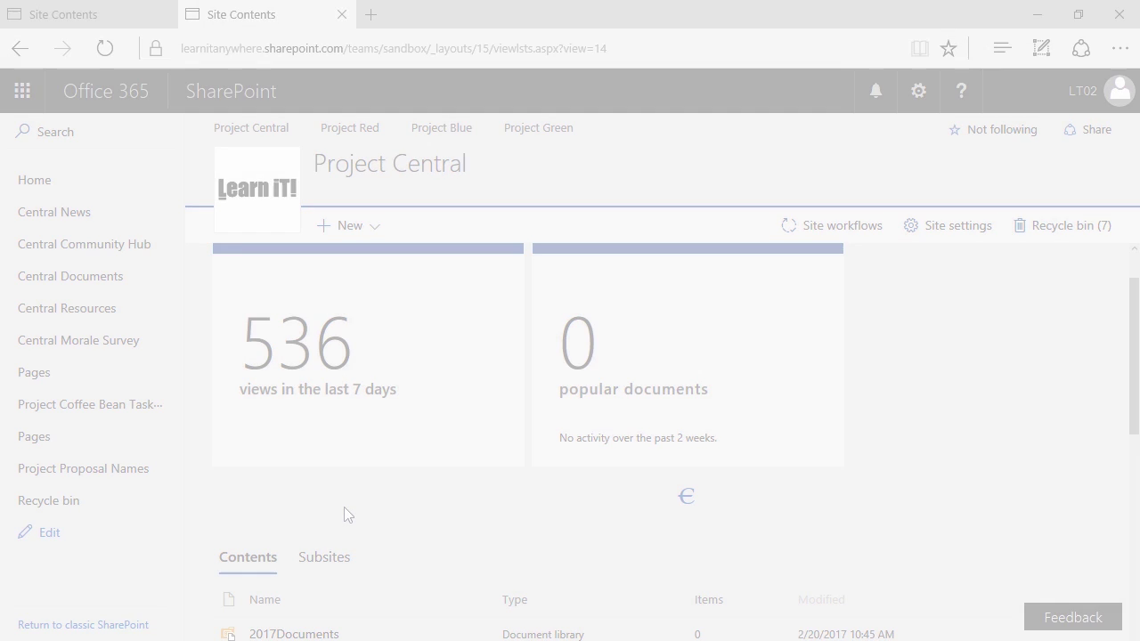
Open the 2017Documents library from Site Contents in a new tab and bring up its settings
scroll(288, 483, down, 1)
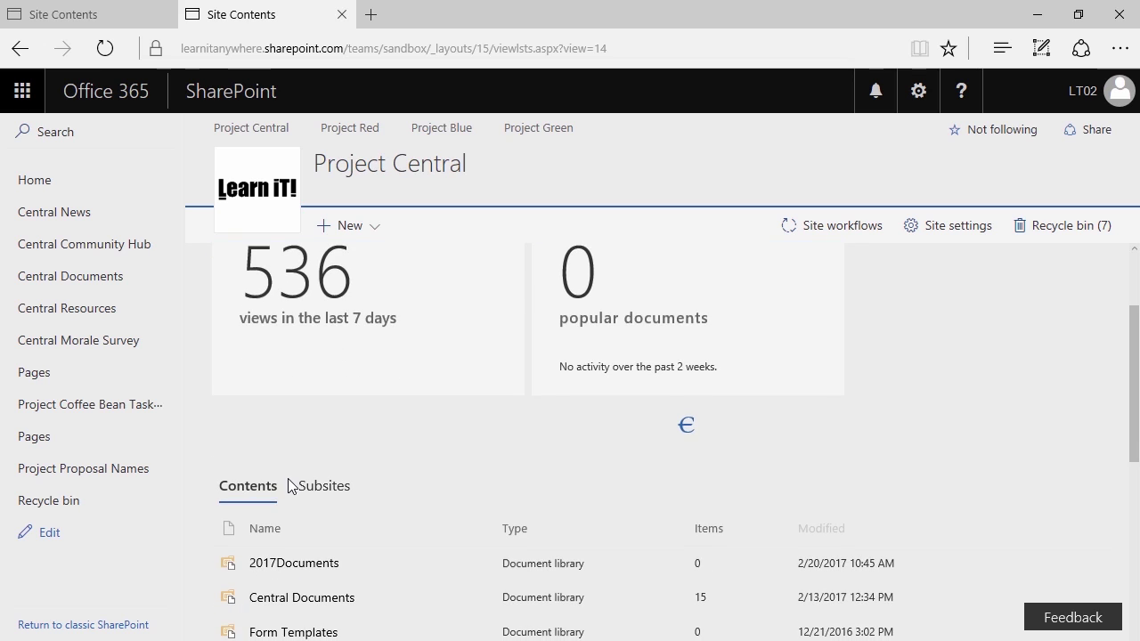
drag(302, 568, 303, 575)
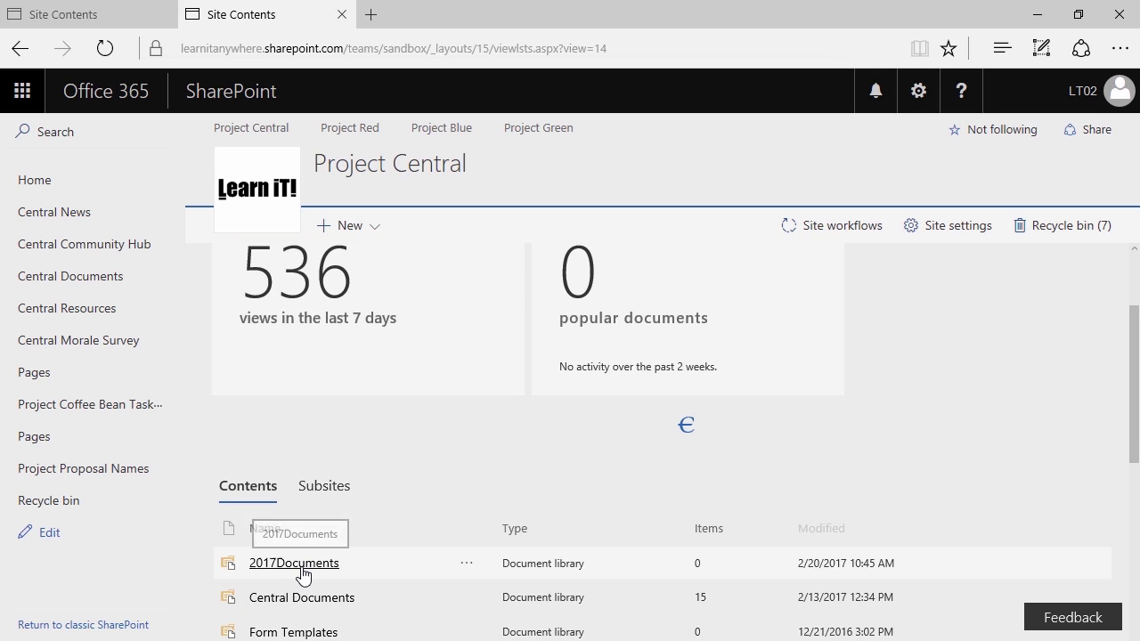
click(302, 574)
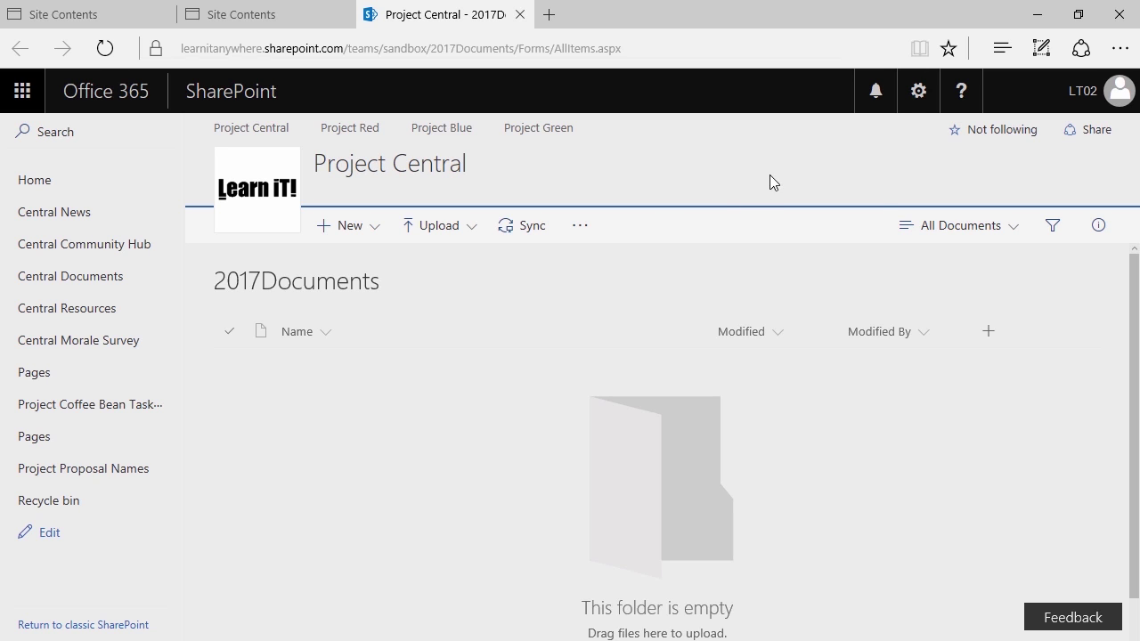
click(916, 92)
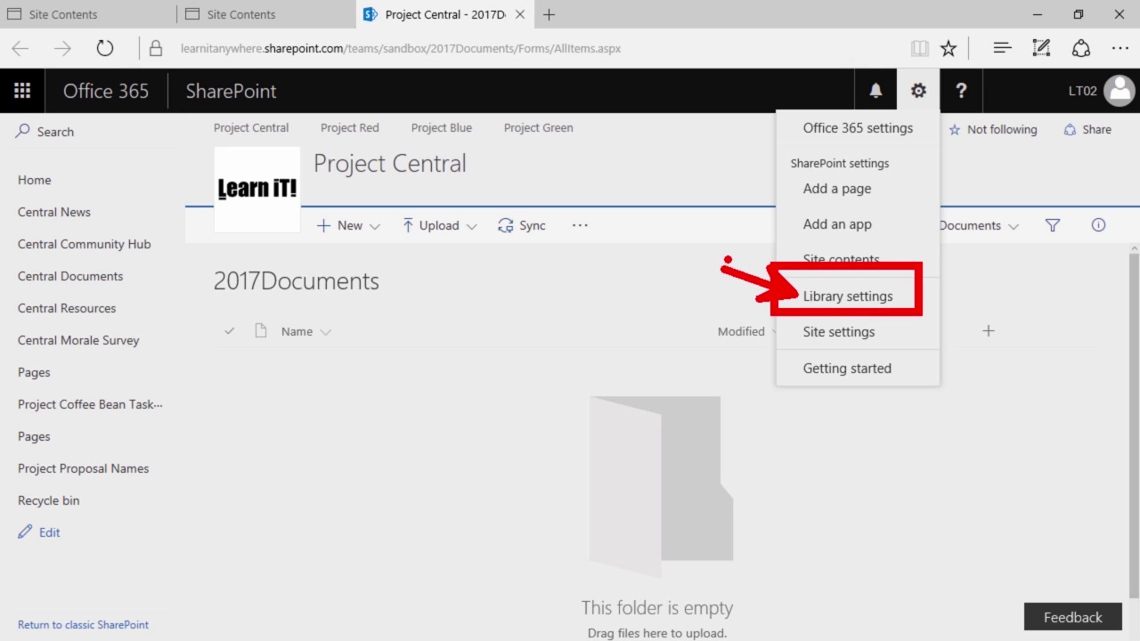
Open the 2017Documents library's name, description and navigation settings and begin editing after 2017
click(885, 303)
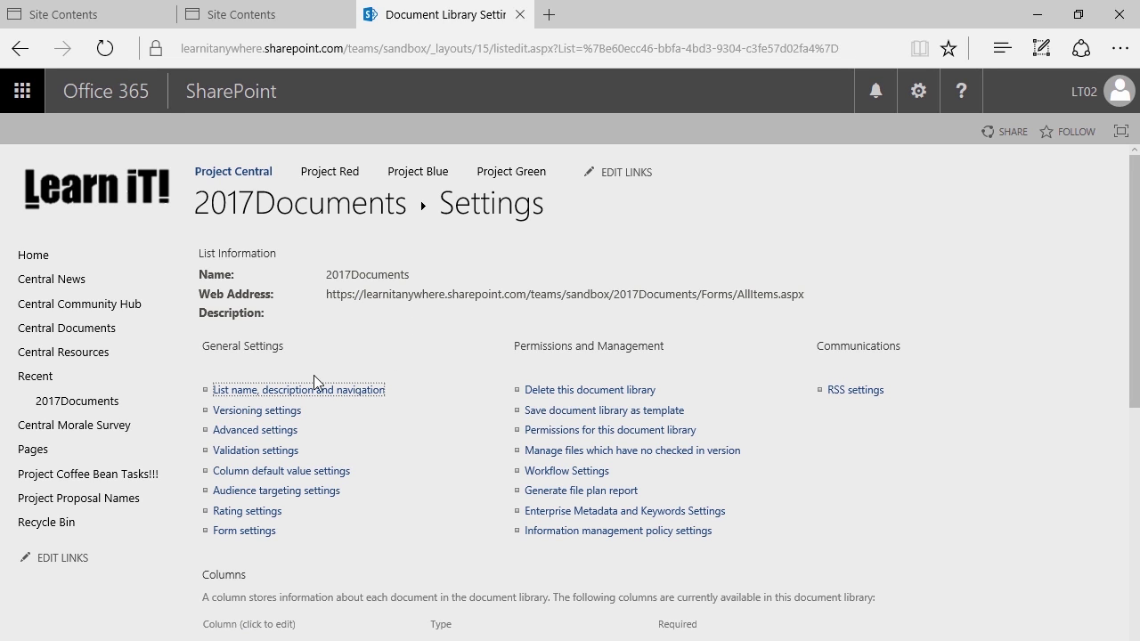
click(210, 379)
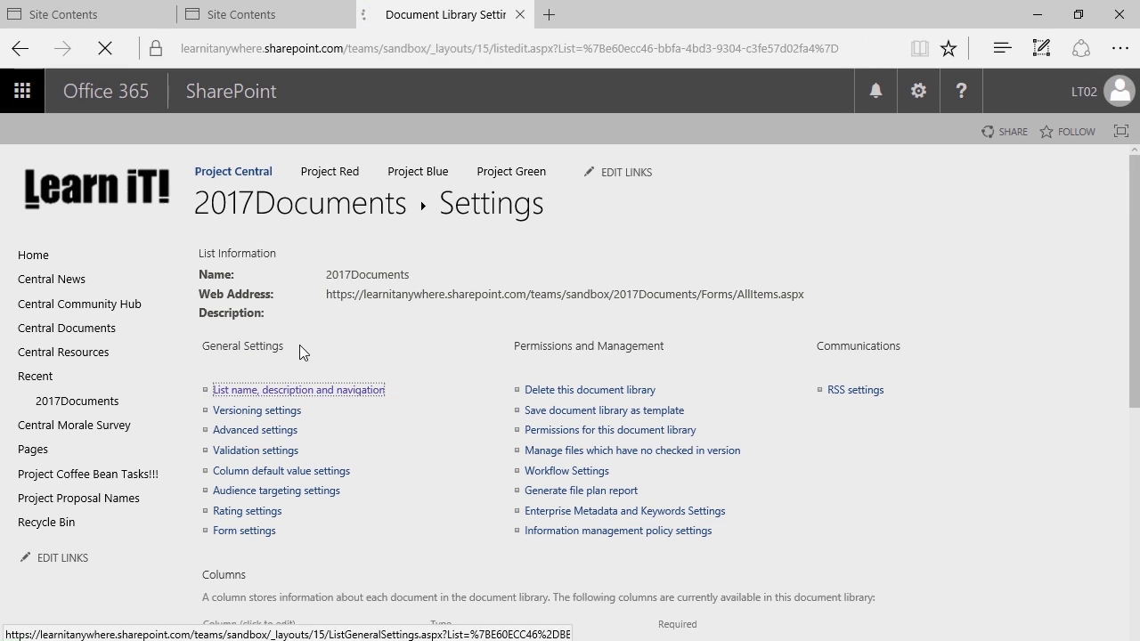
click(424, 289)
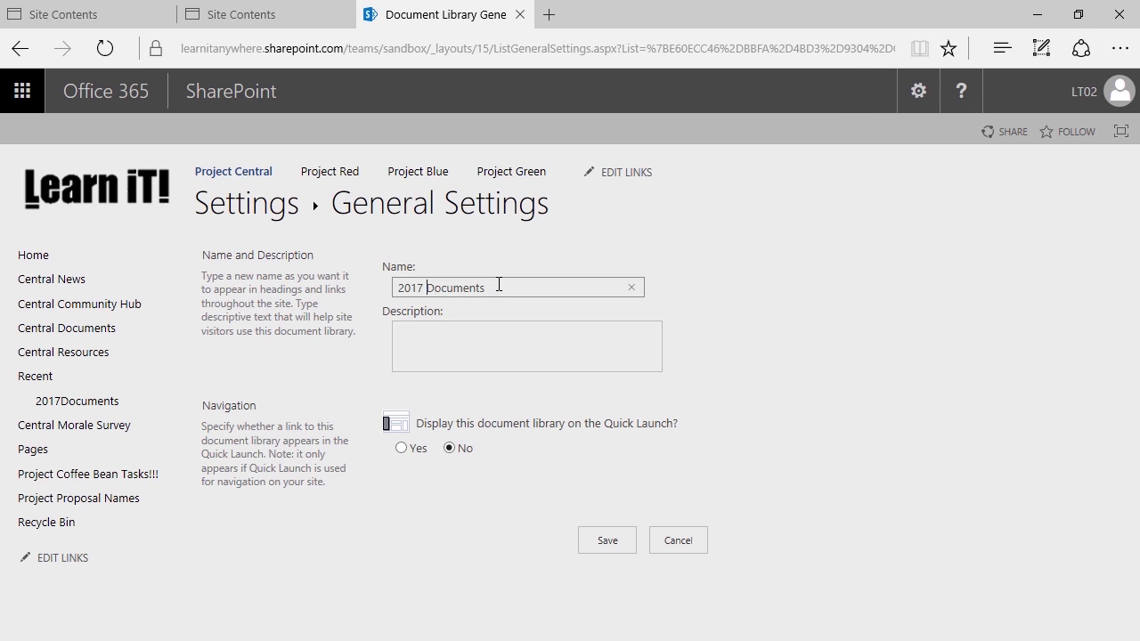
Change the library name to '2017 Document$', save it, and return to its document view
click(495, 294)
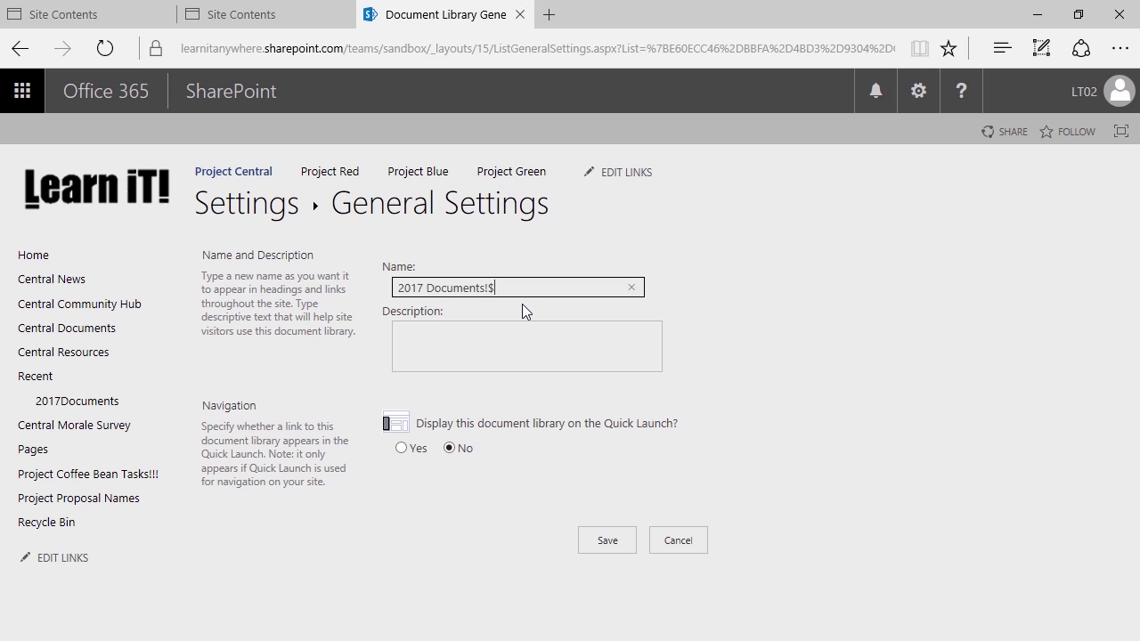
key(Left)
key(BackSpace)
key(BackSpace)
click(601, 545)
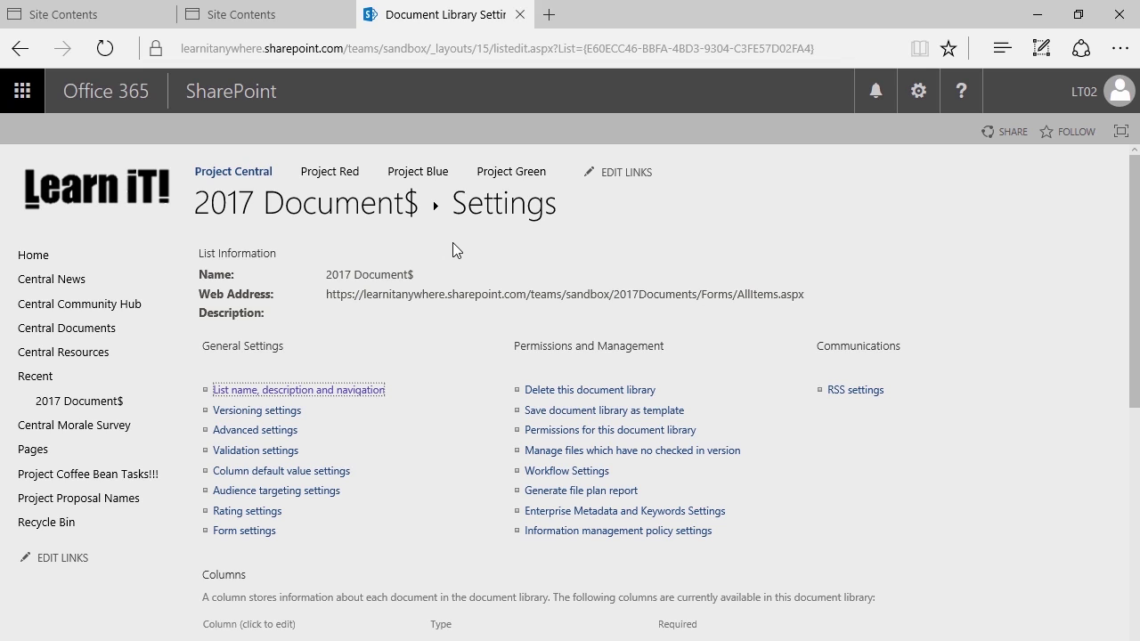
click(308, 205)
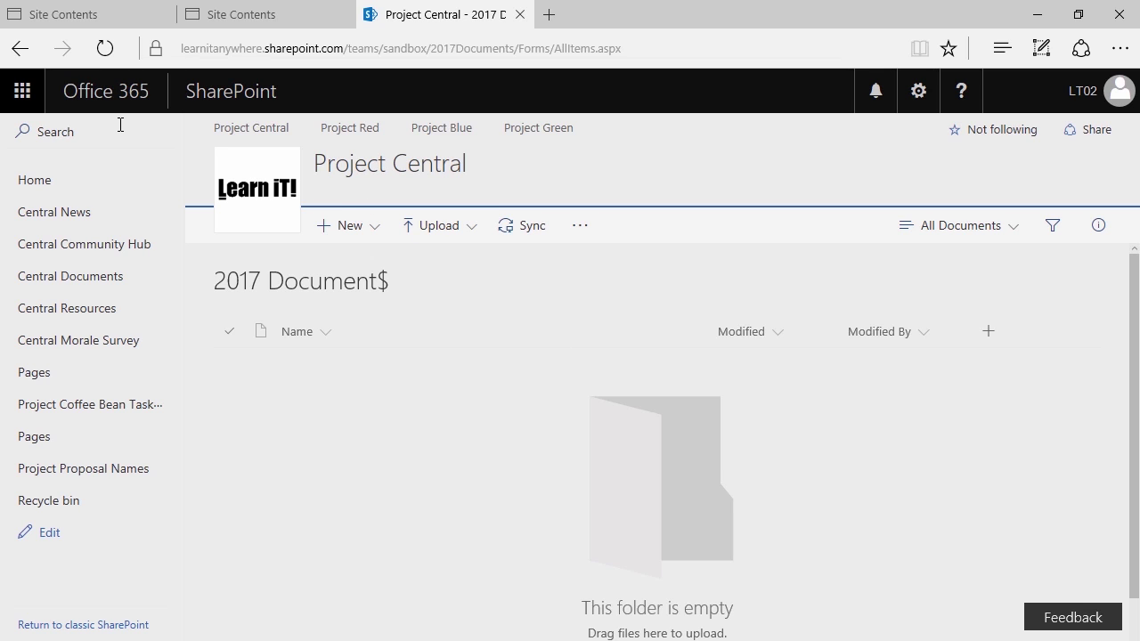
Go to Project Central's Site Contents page, now listing 2017 Document$
click(919, 94)
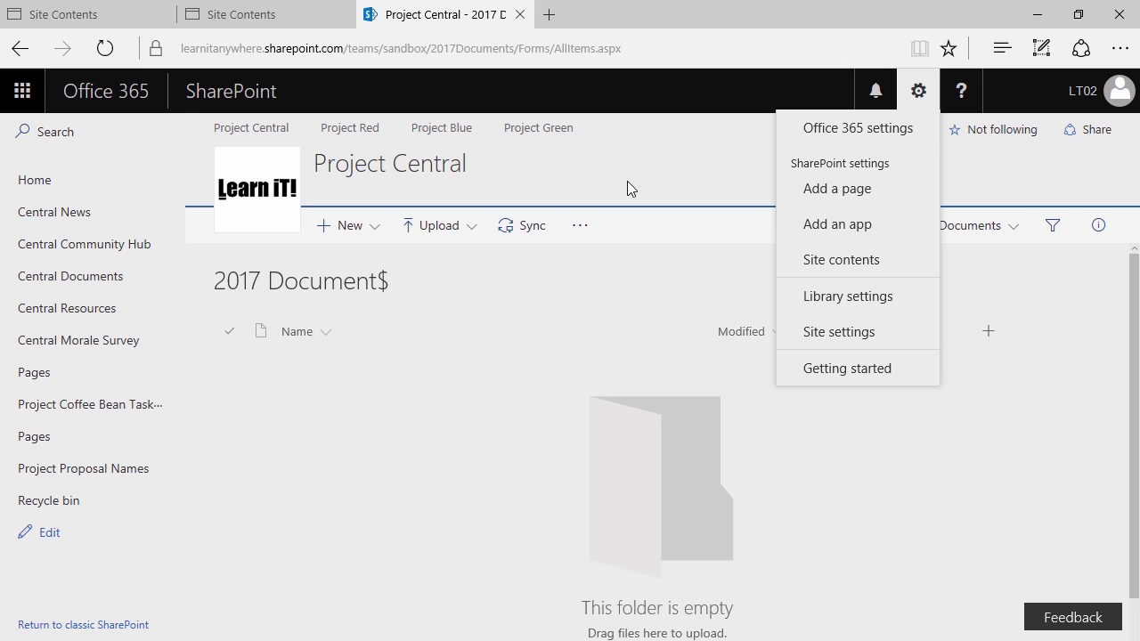
click(833, 267)
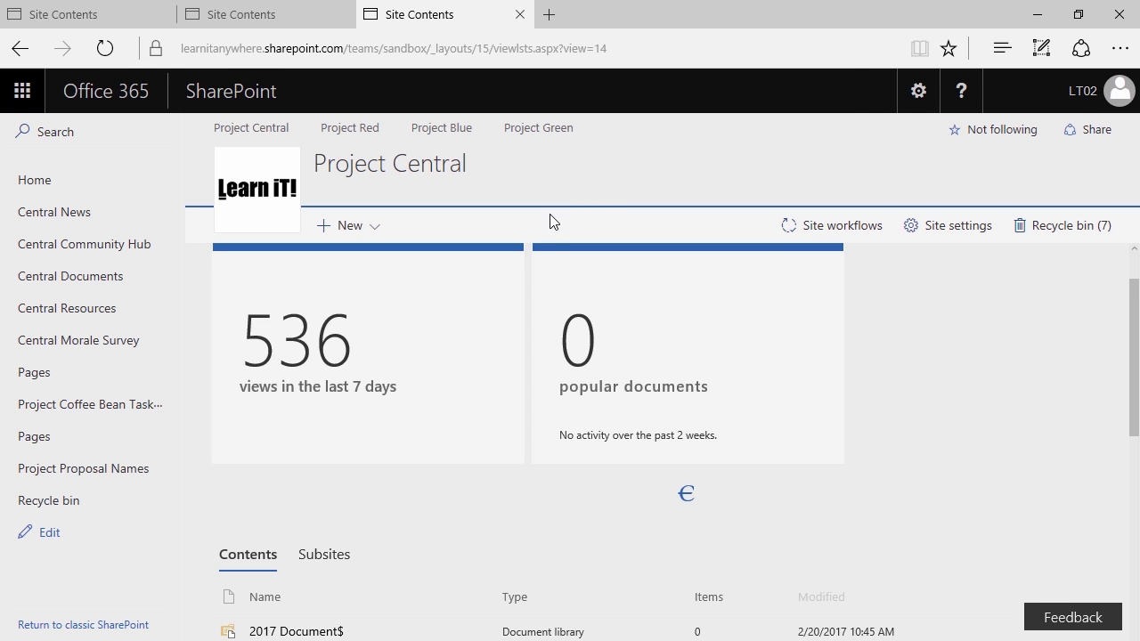
From Site Contents, open the Settings page of the 2017 Document$ library
scroll(458, 401, down, 3)
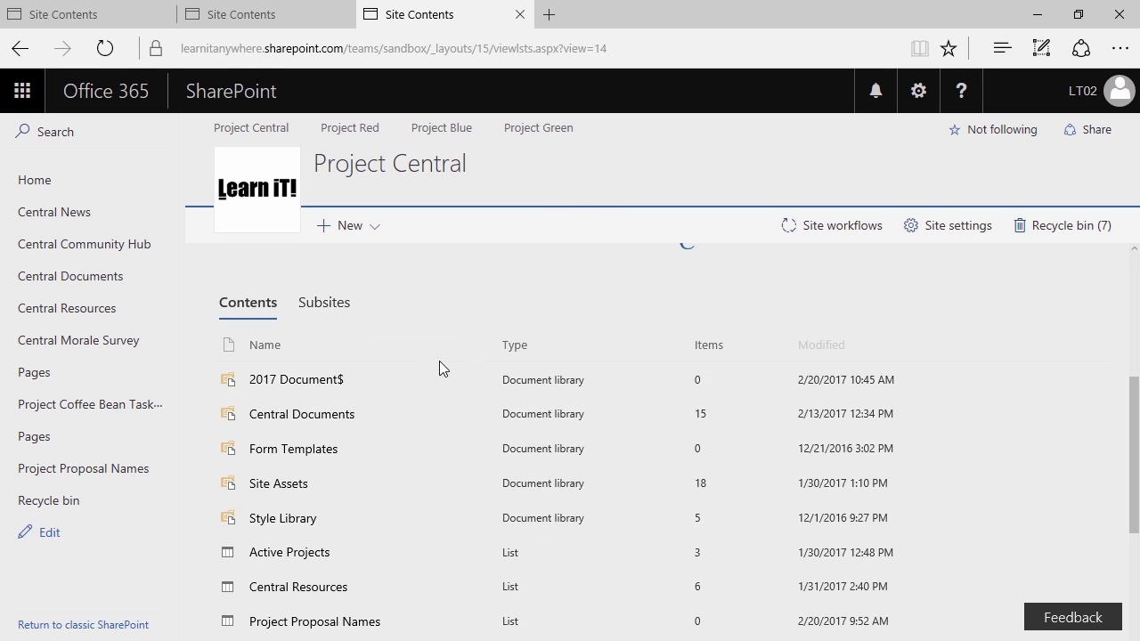
scroll(444, 317, down, 3)
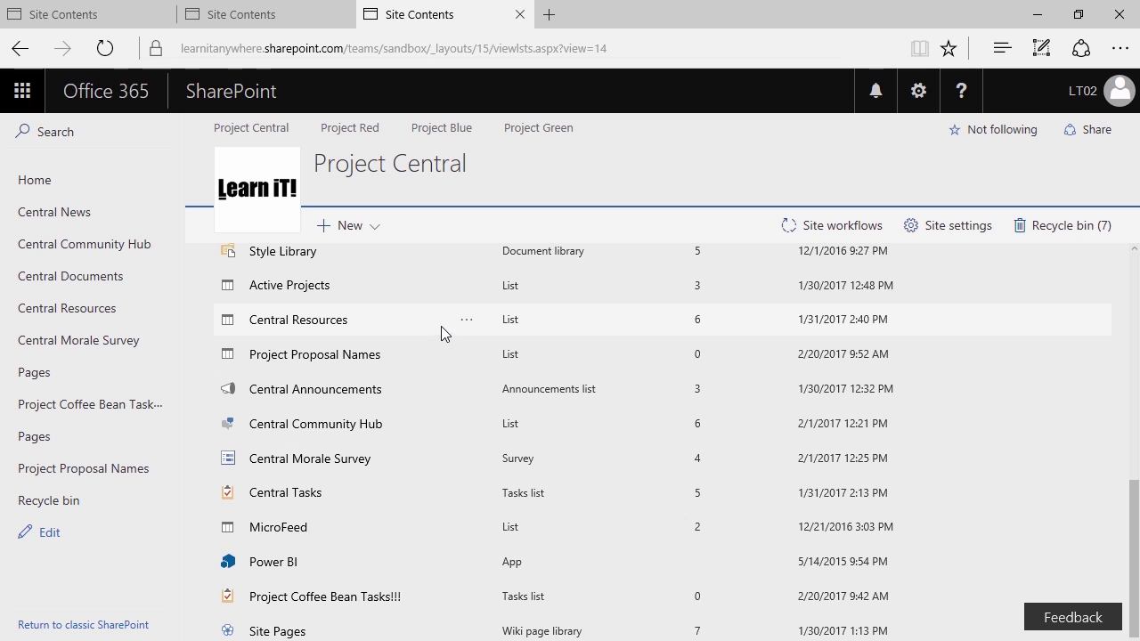
scroll(441, 326, up, 3)
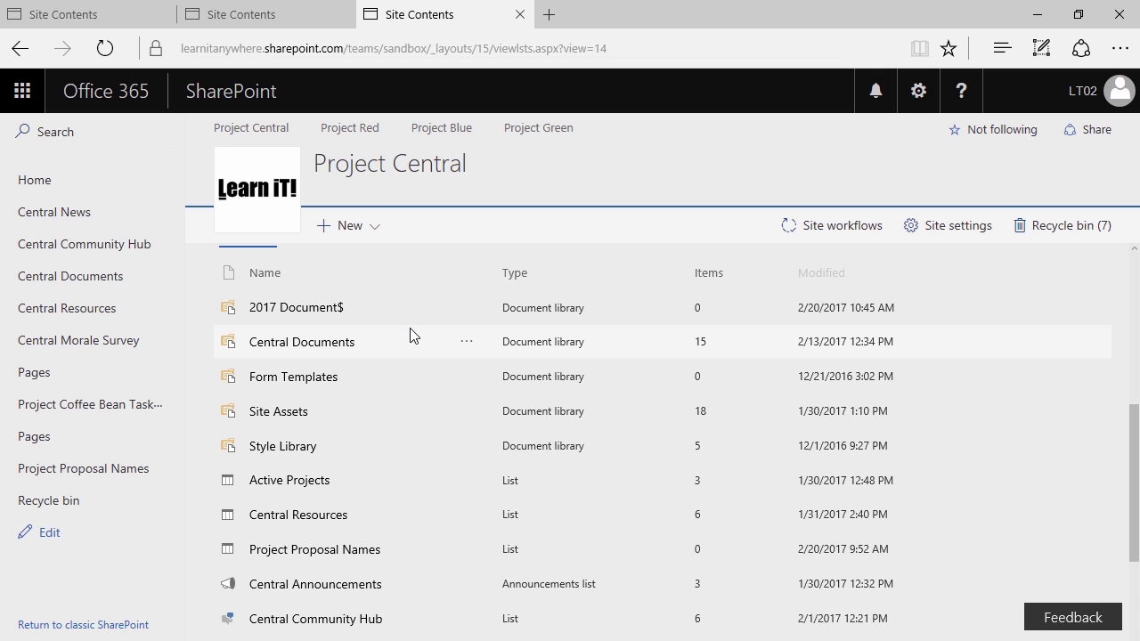
scroll(412, 334, up, 1)
scroll(410, 331, up, 1)
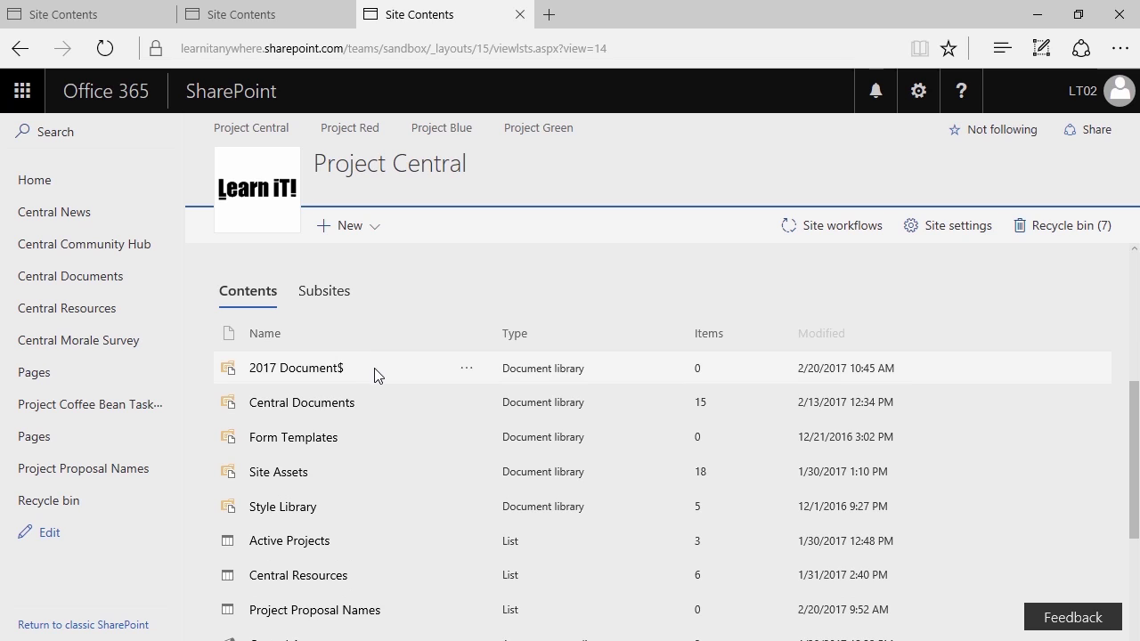
click(466, 369)
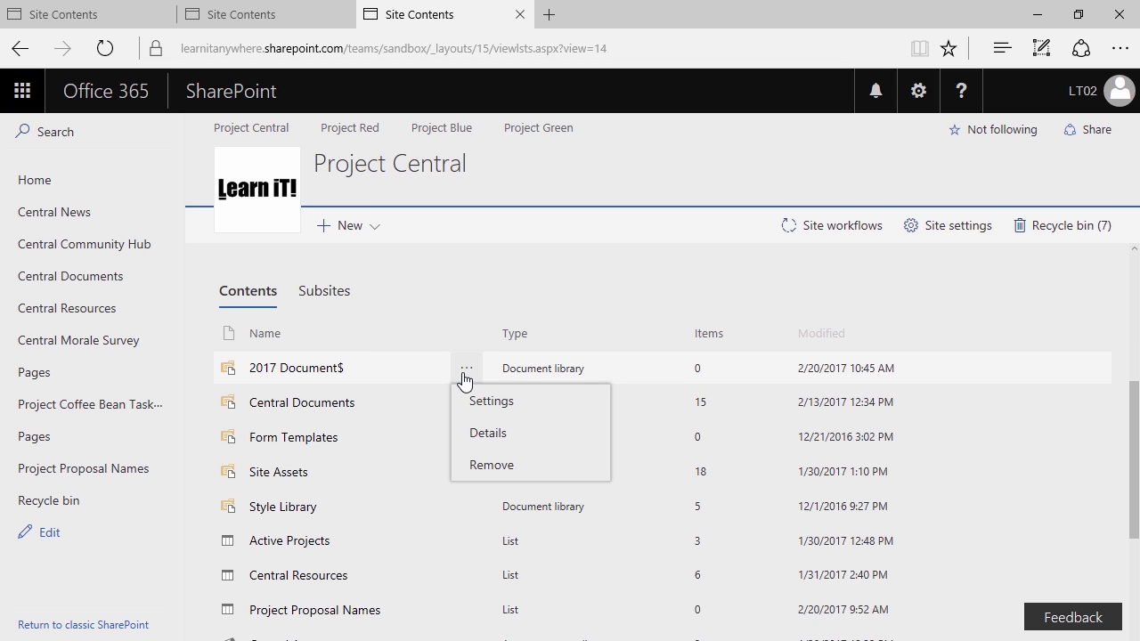
click(530, 399)
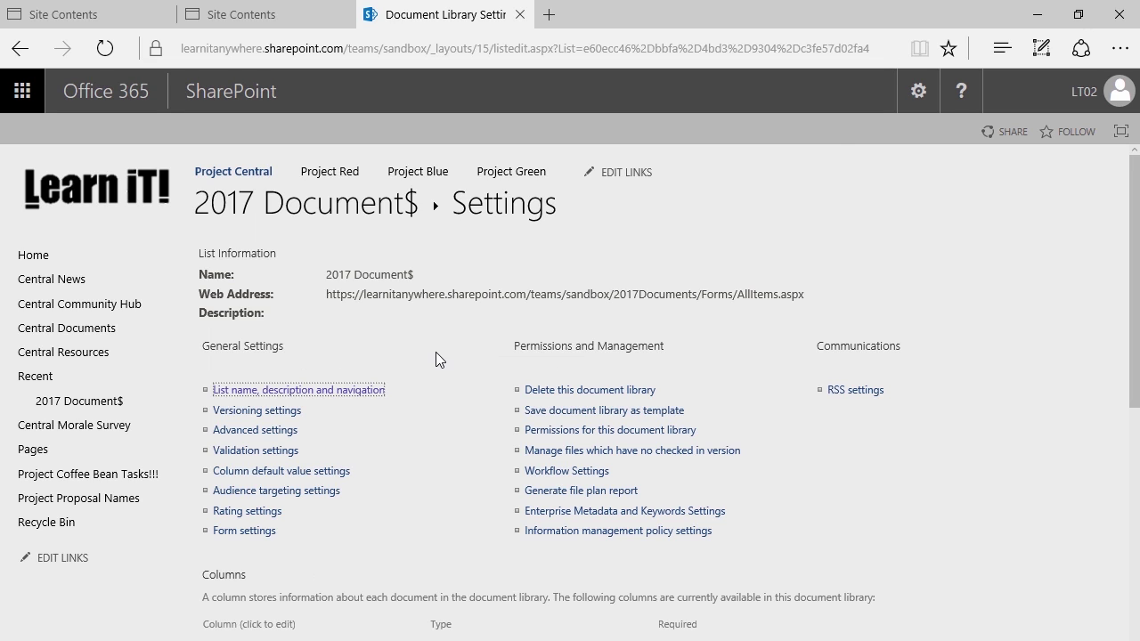
From Site Contents, open the Settings page of the Project Coffee Bean Tasks!!! list
click(918, 91)
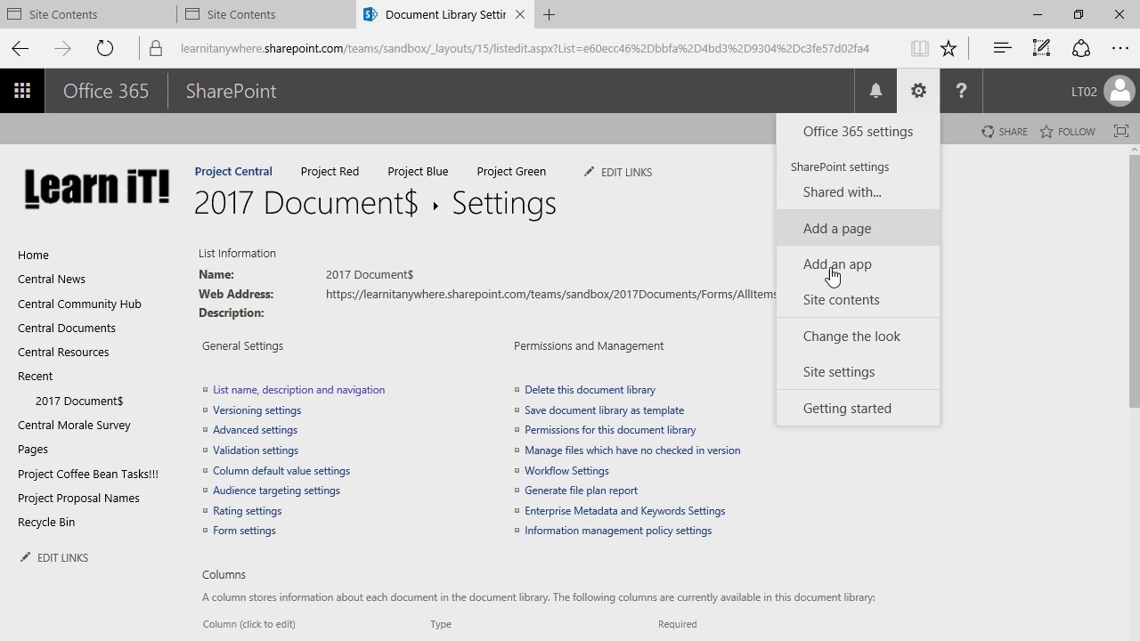
click(817, 307)
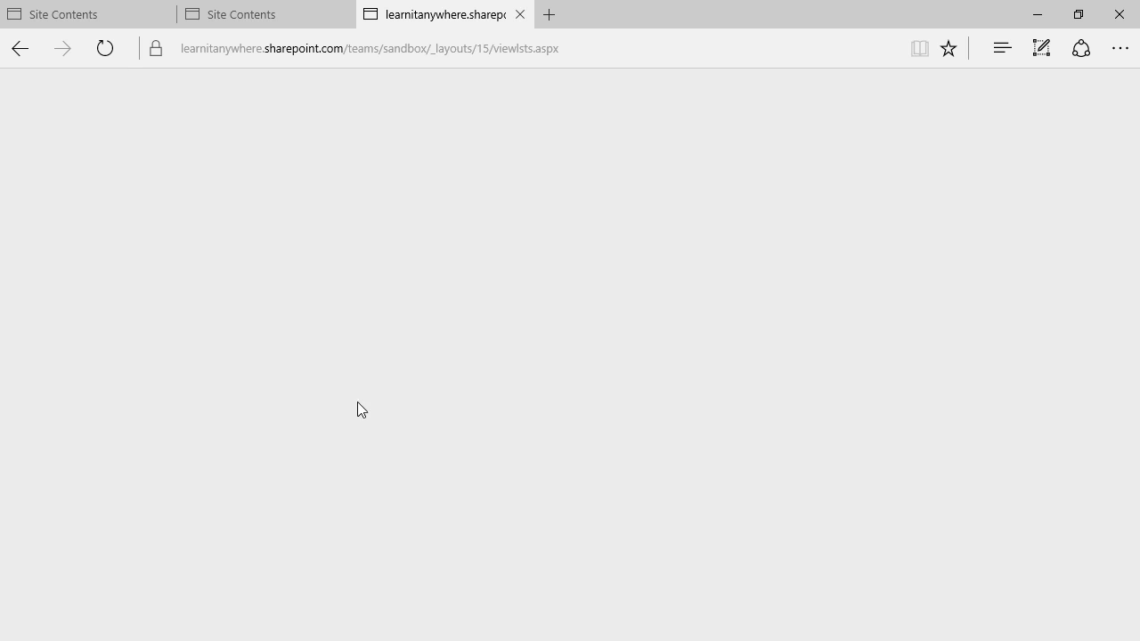
scroll(441, 392, down, 5)
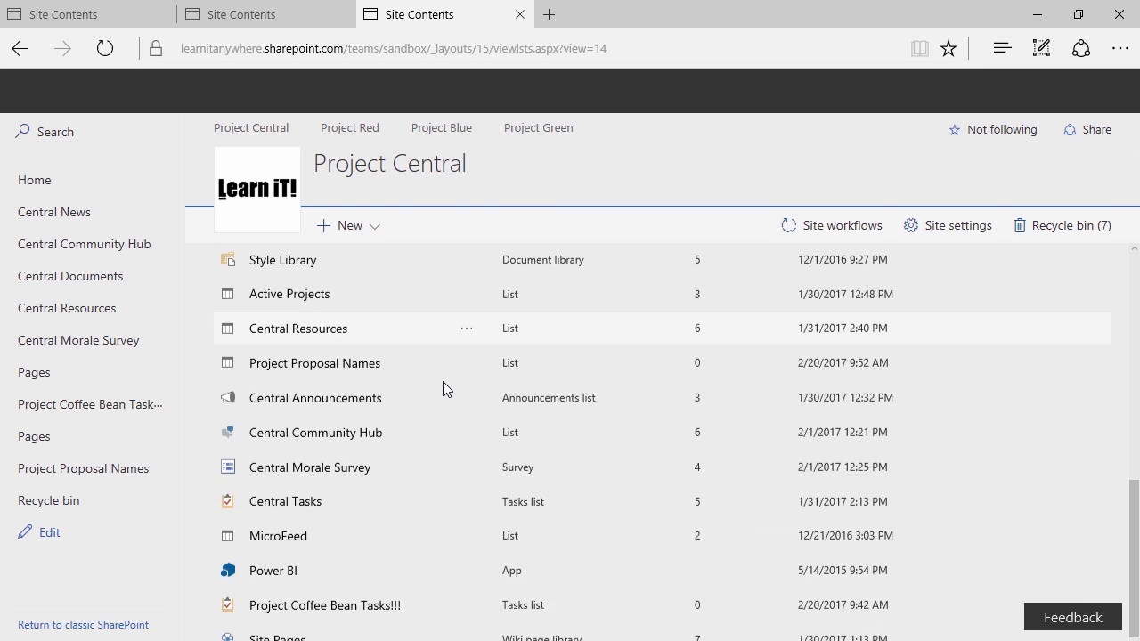
click(463, 600)
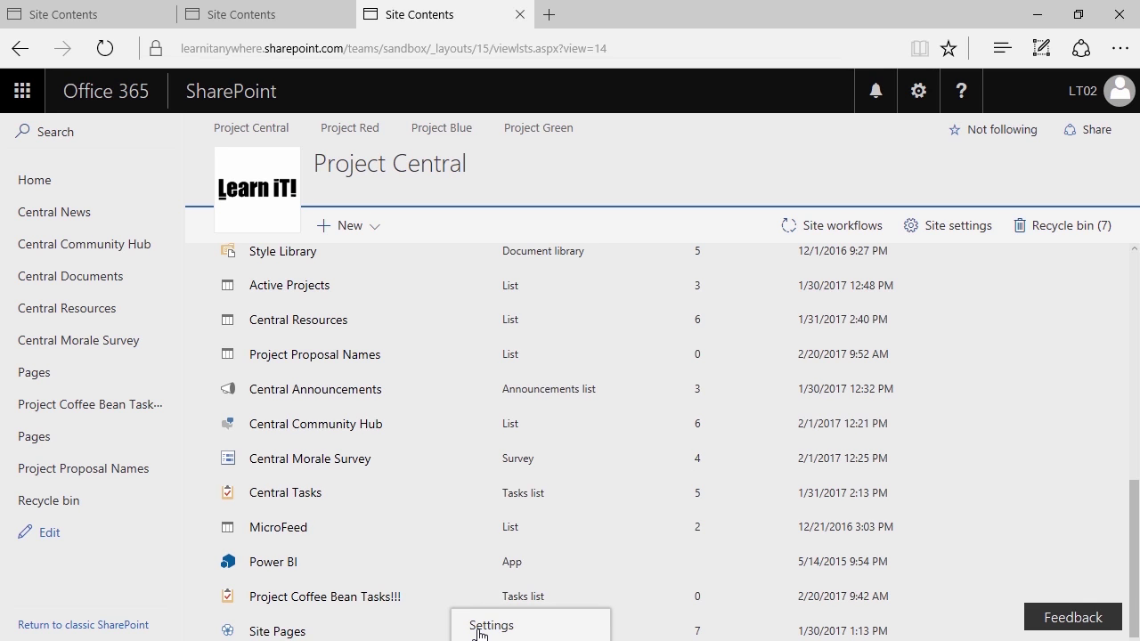
click(491, 625)
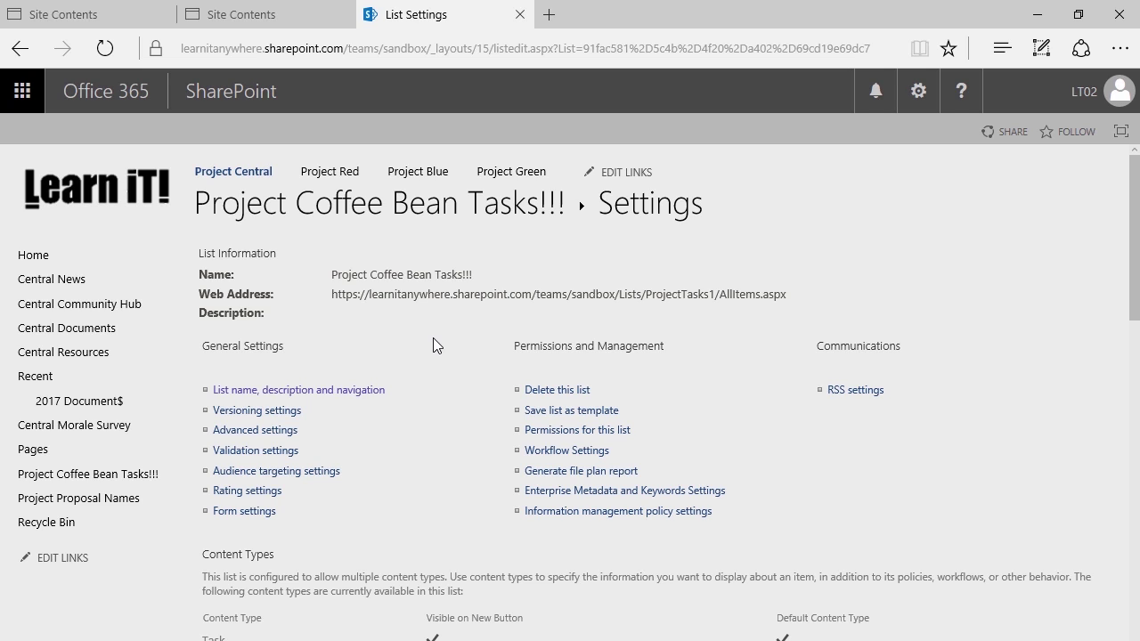
click(918, 93)
click(919, 93)
Return to Site Contents and open, then close, the 2017 Document$ options menu
click(918, 91)
click(860, 303)
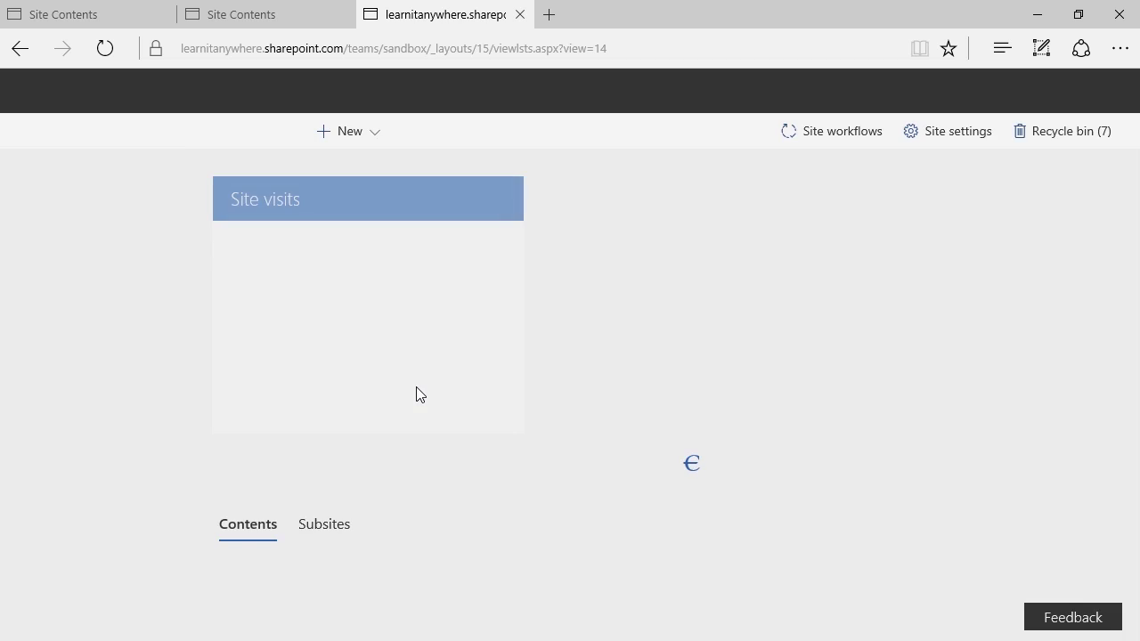
scroll(418, 383, down, 2)
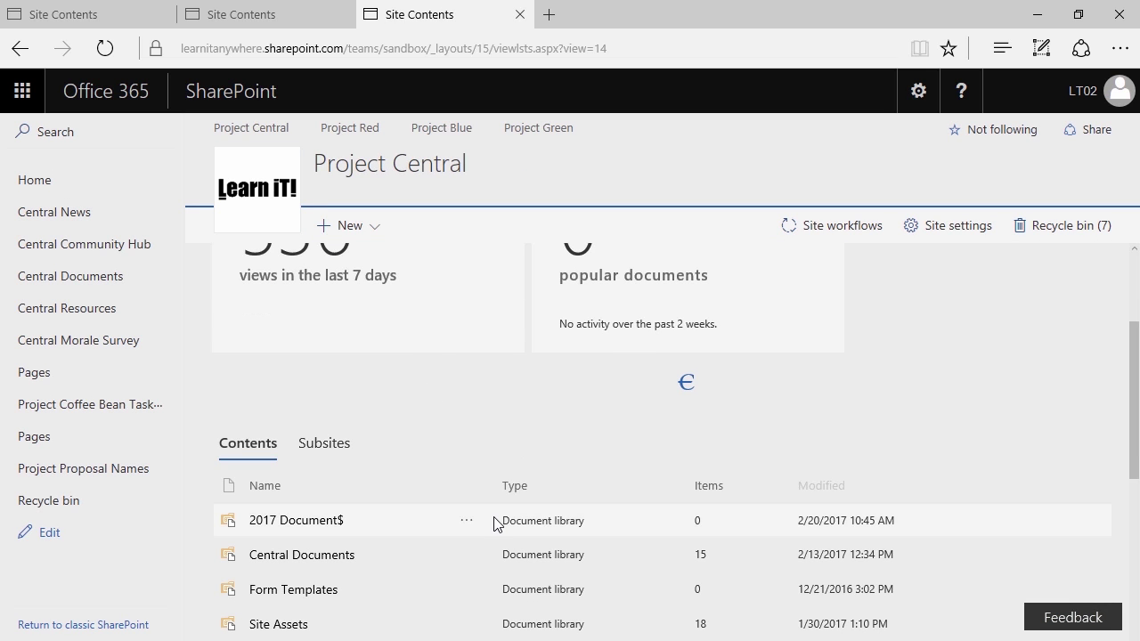
click(468, 524)
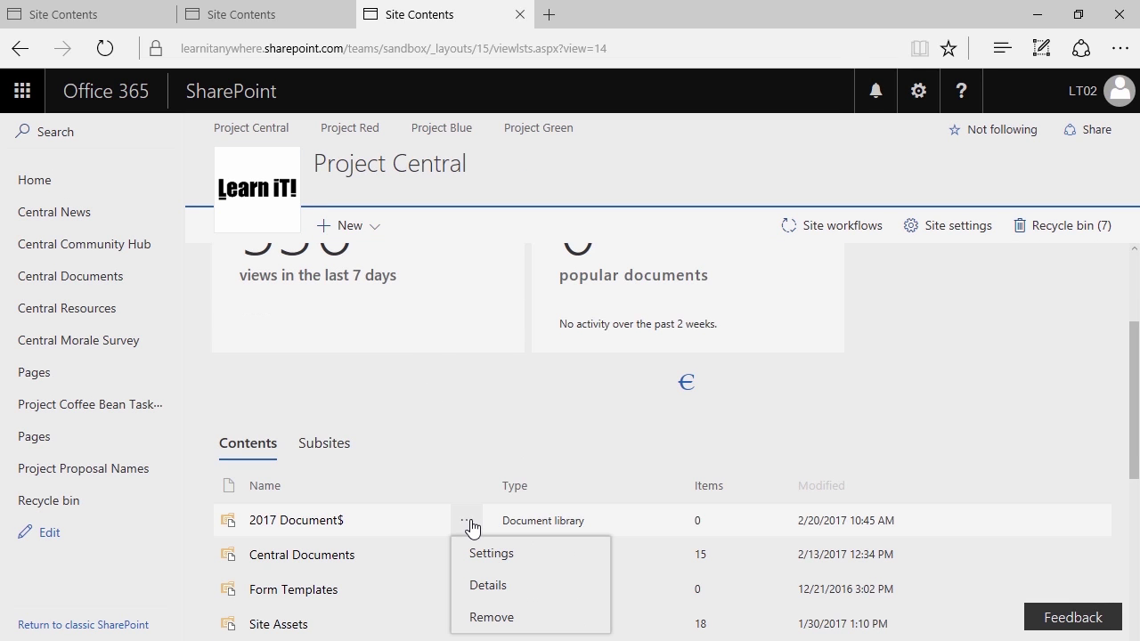
click(473, 406)
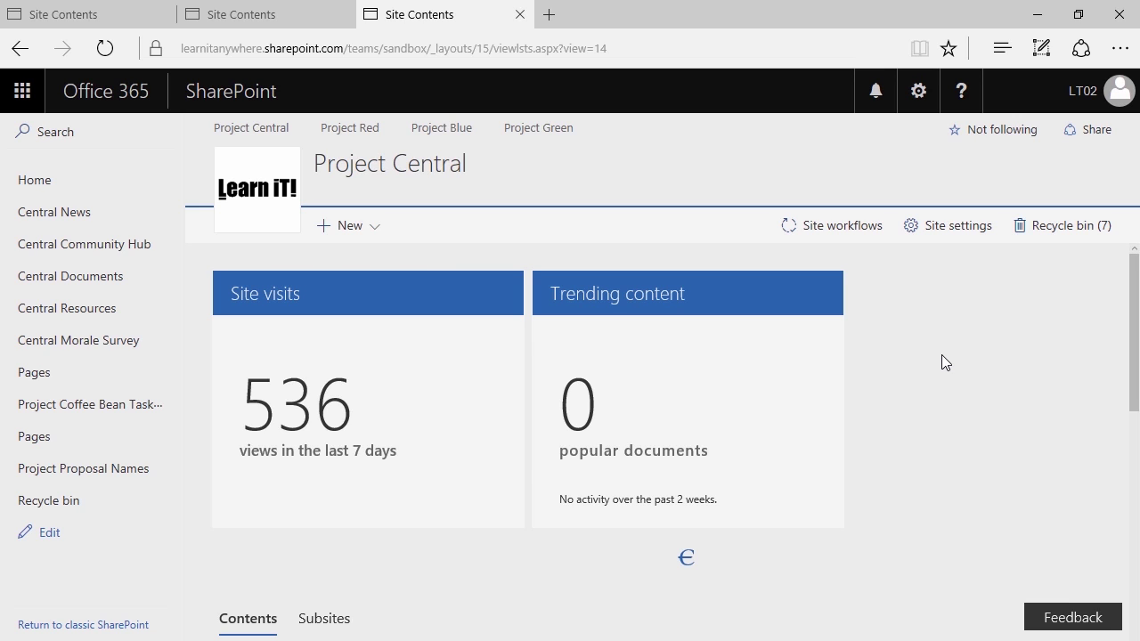
Create a new document library named 'Pending 2017Documents'
click(357, 236)
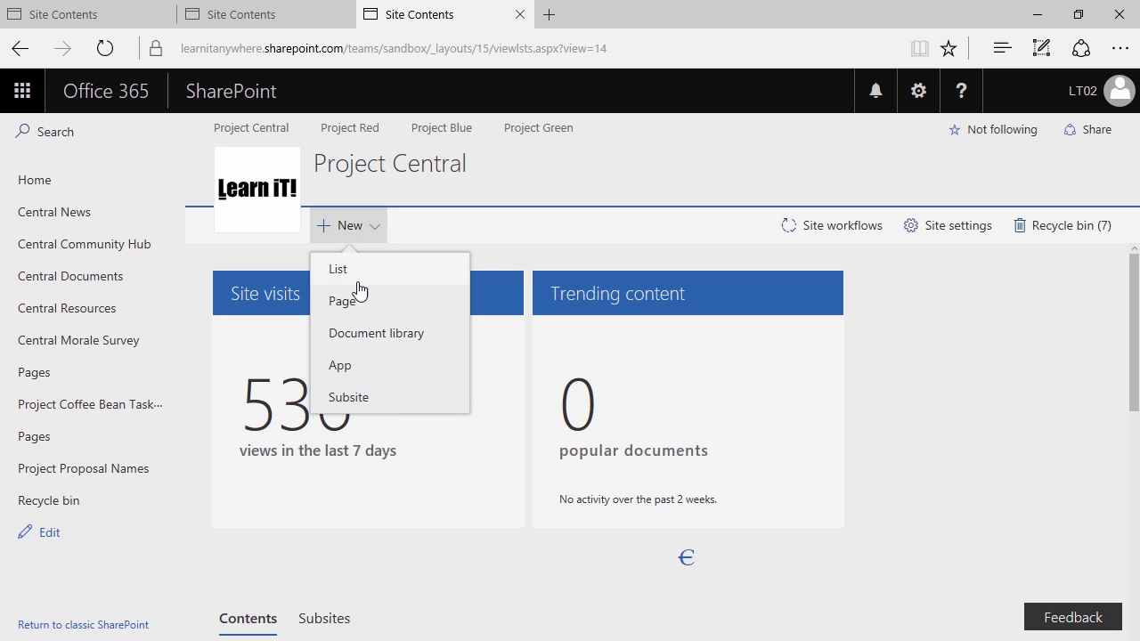
click(361, 337)
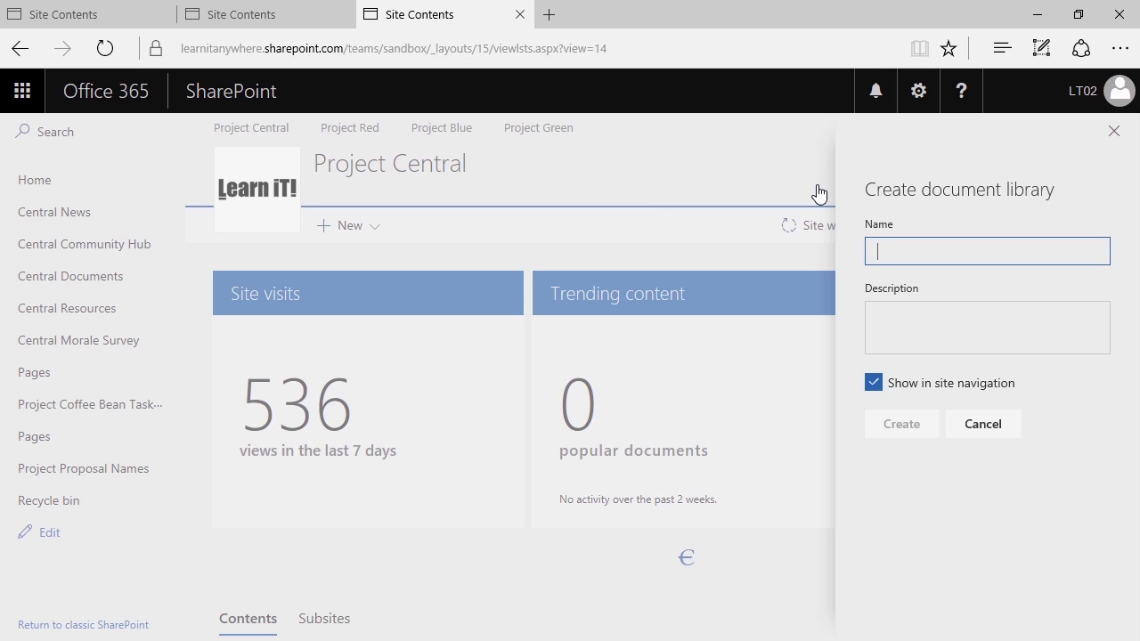
text(Pending 2017Documents)
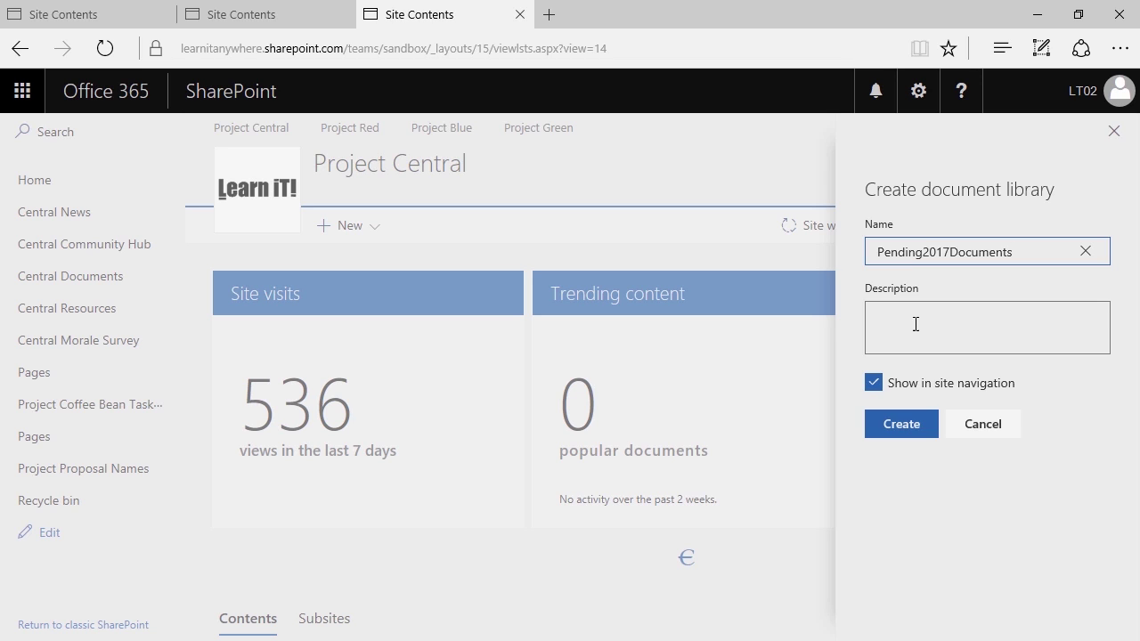
click(887, 426)
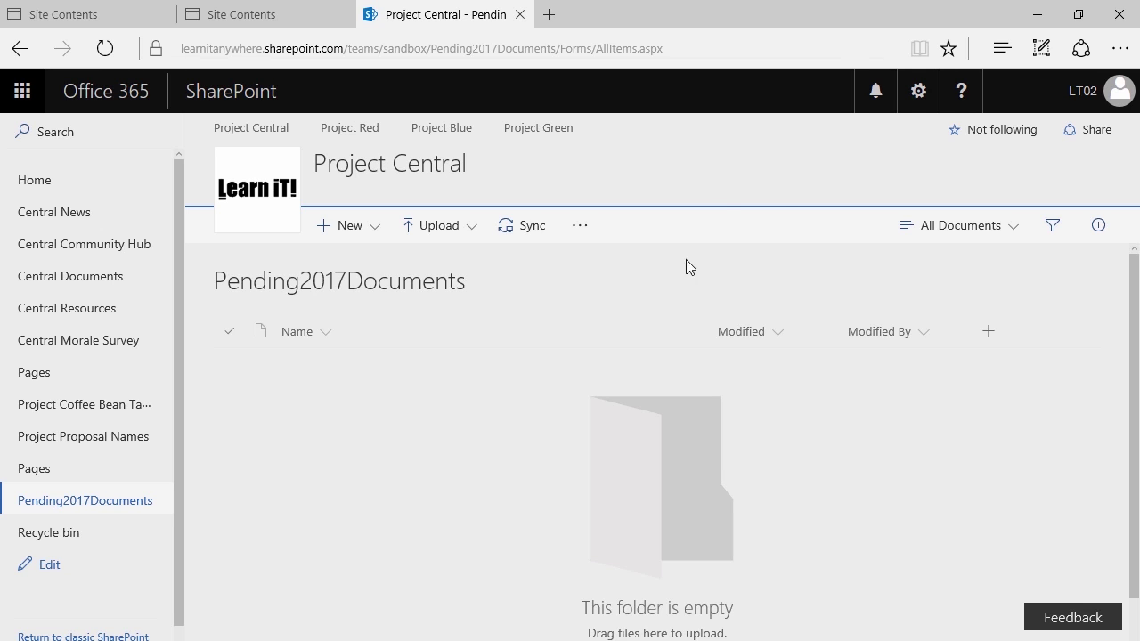
Add spaces to make the library name 'Pending 2017 Documents', save, and return to the library
click(922, 102)
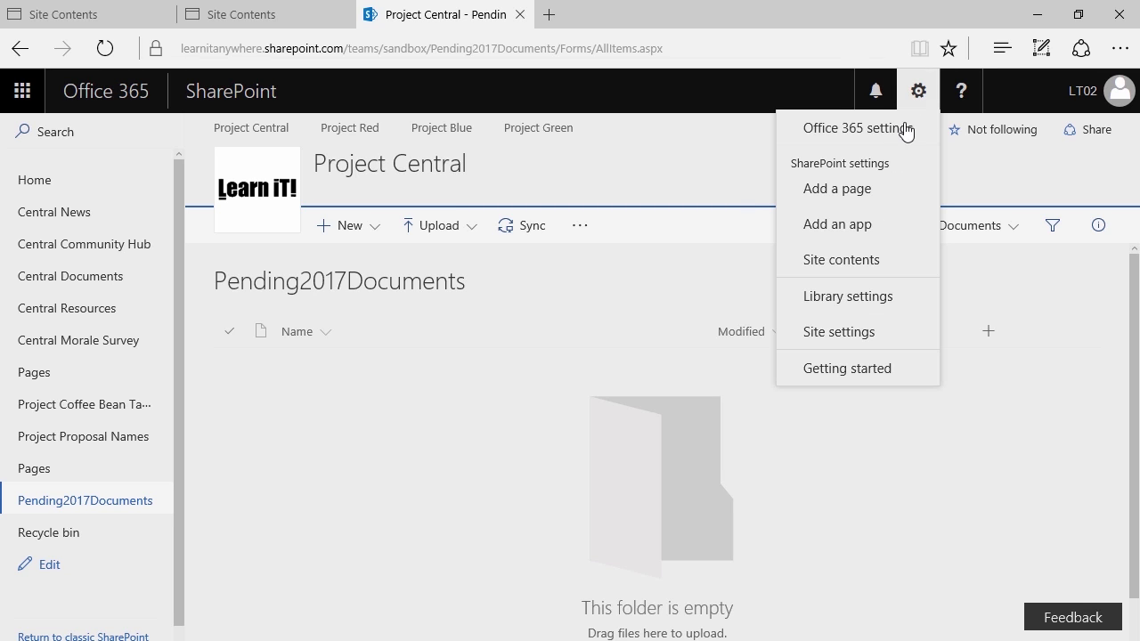
click(855, 301)
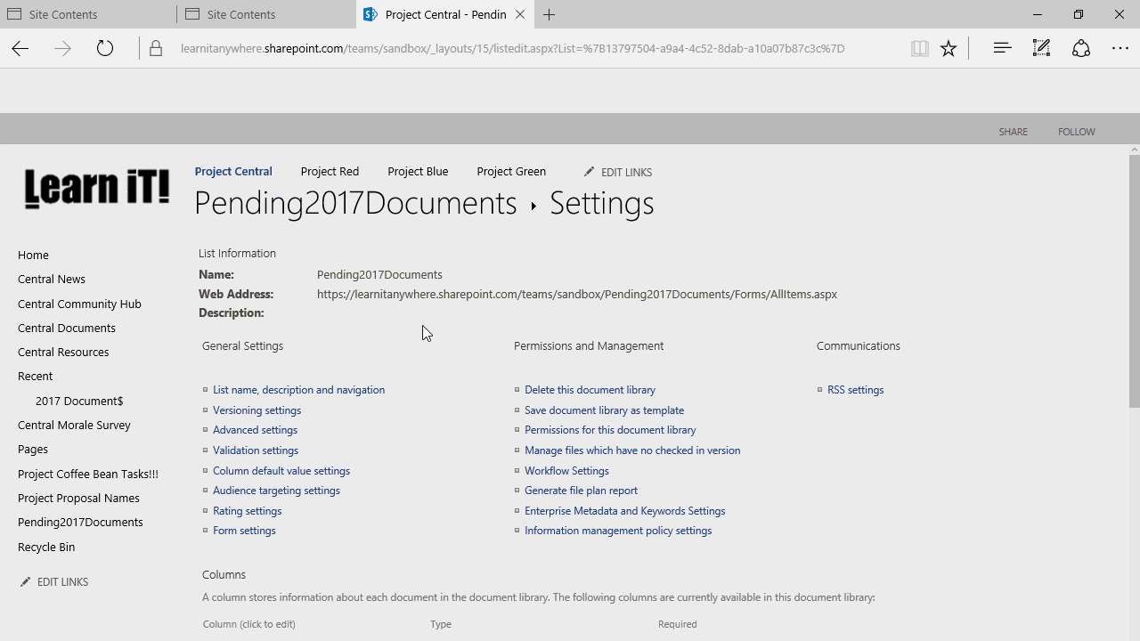
click(264, 392)
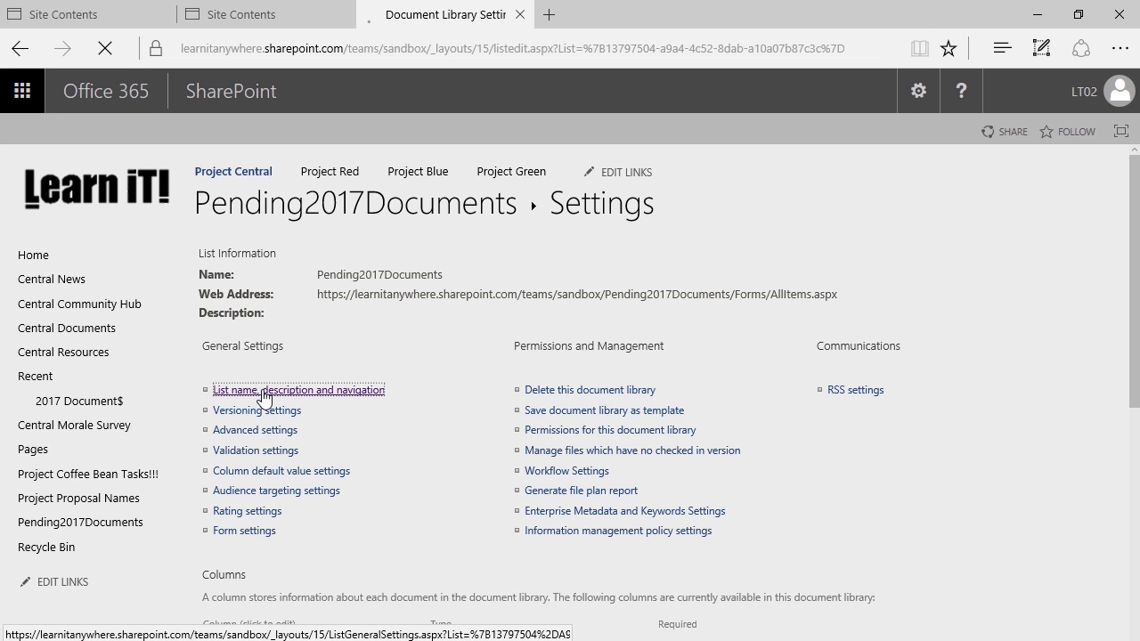
click(443, 287)
click(468, 288)
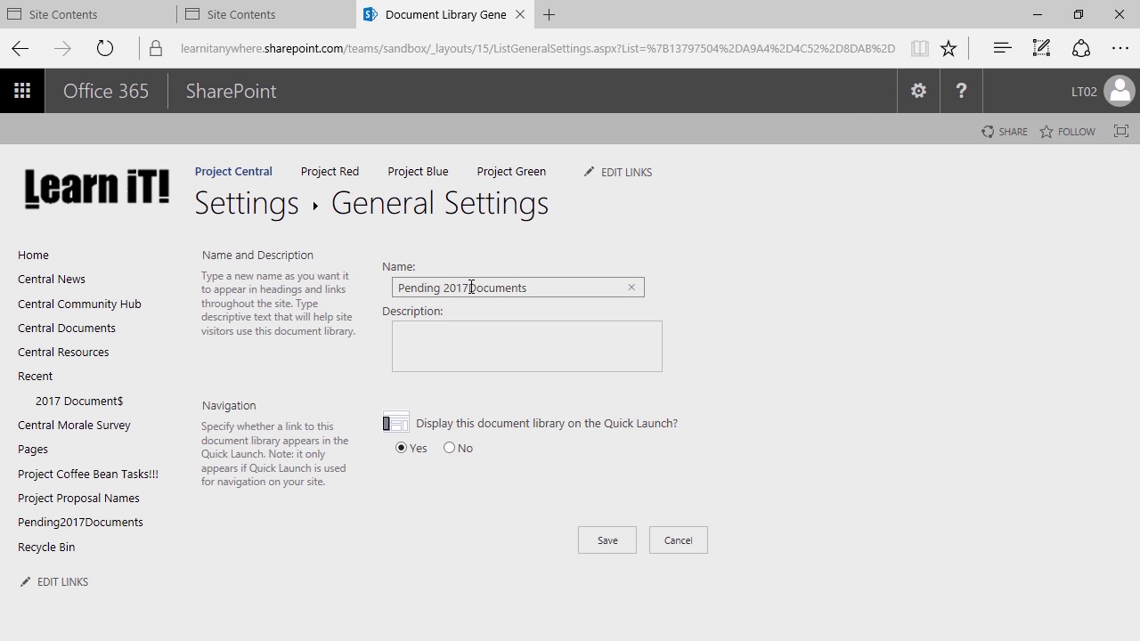
click(601, 541)
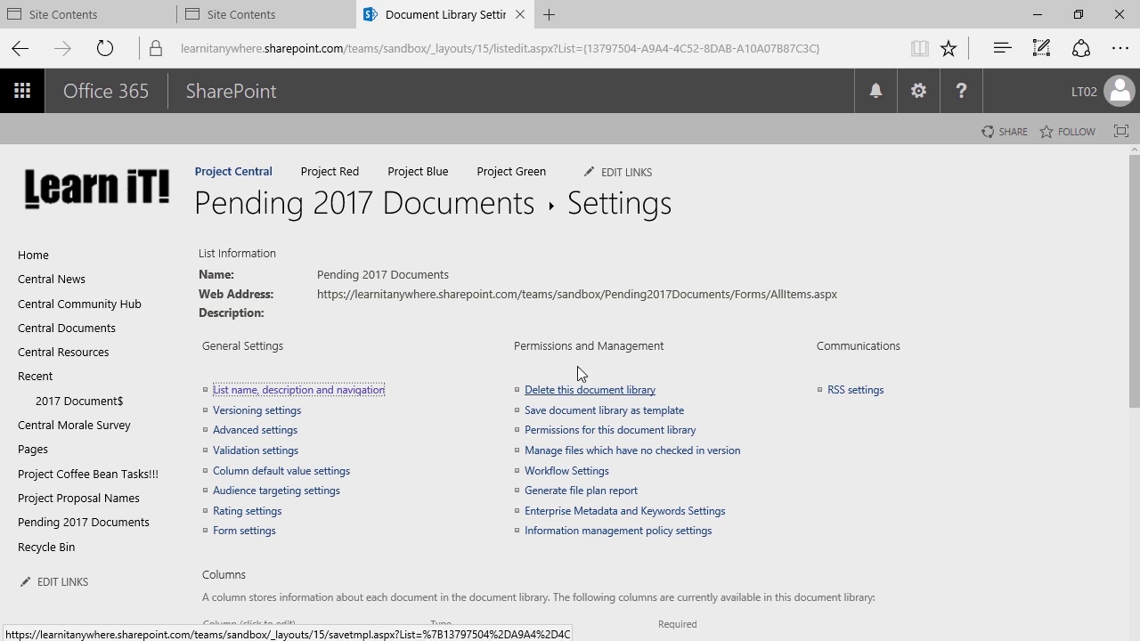
click(453, 224)
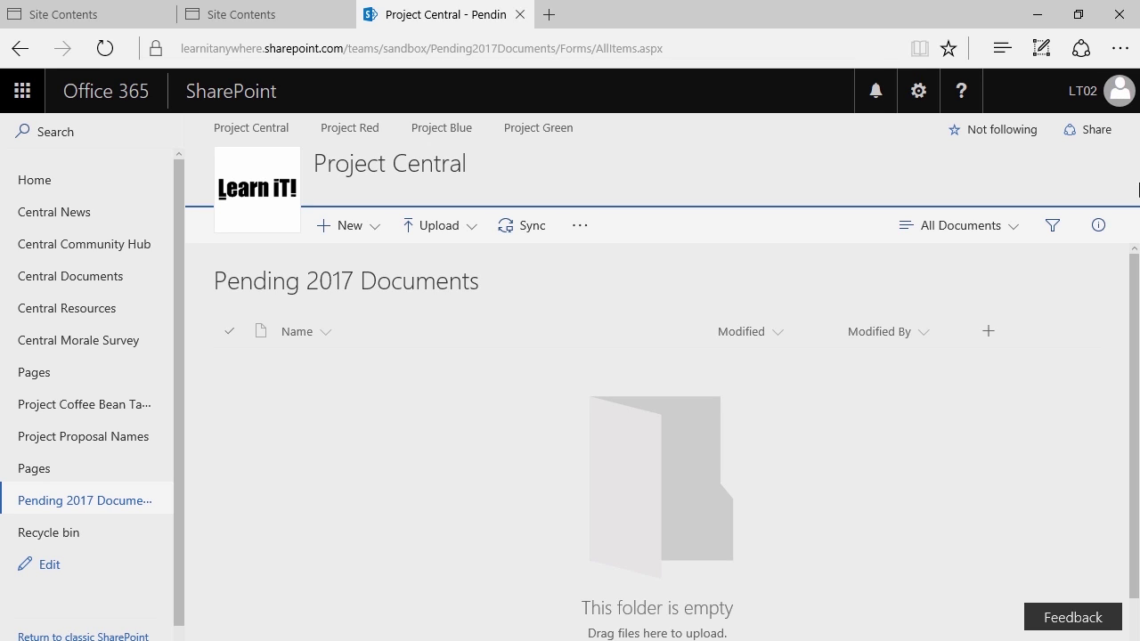
click(915, 93)
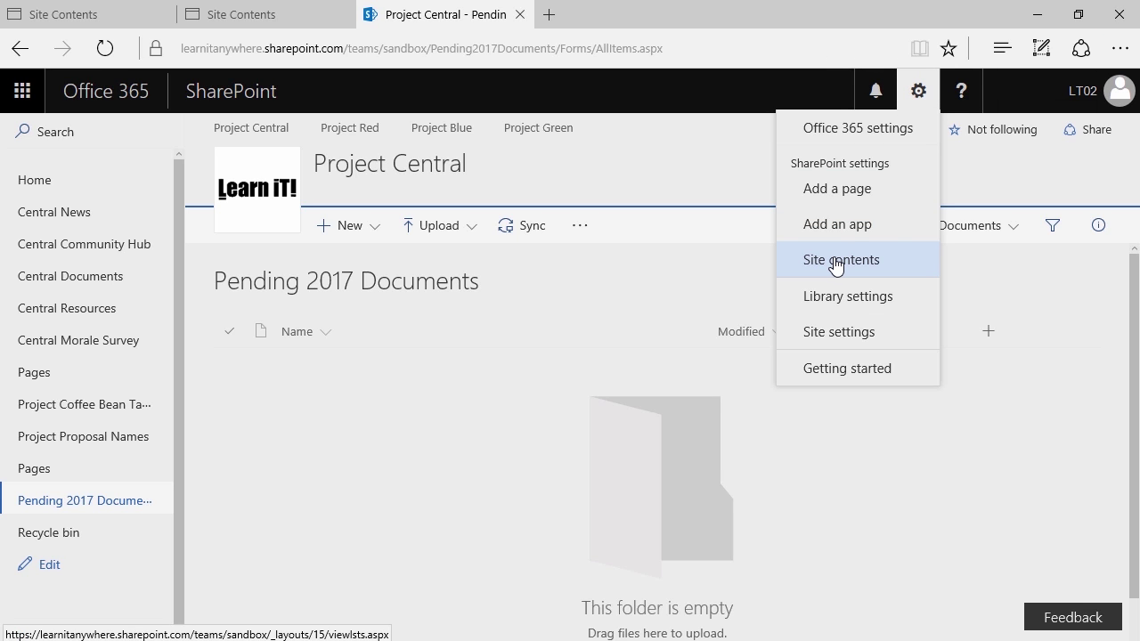
click(724, 266)
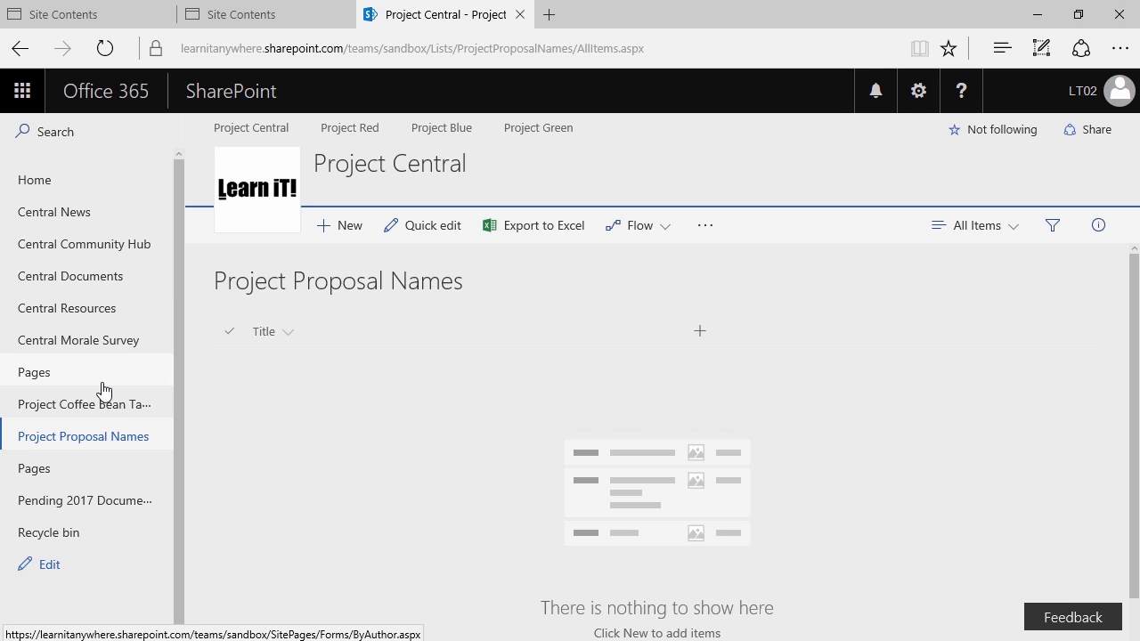
click(71, 505)
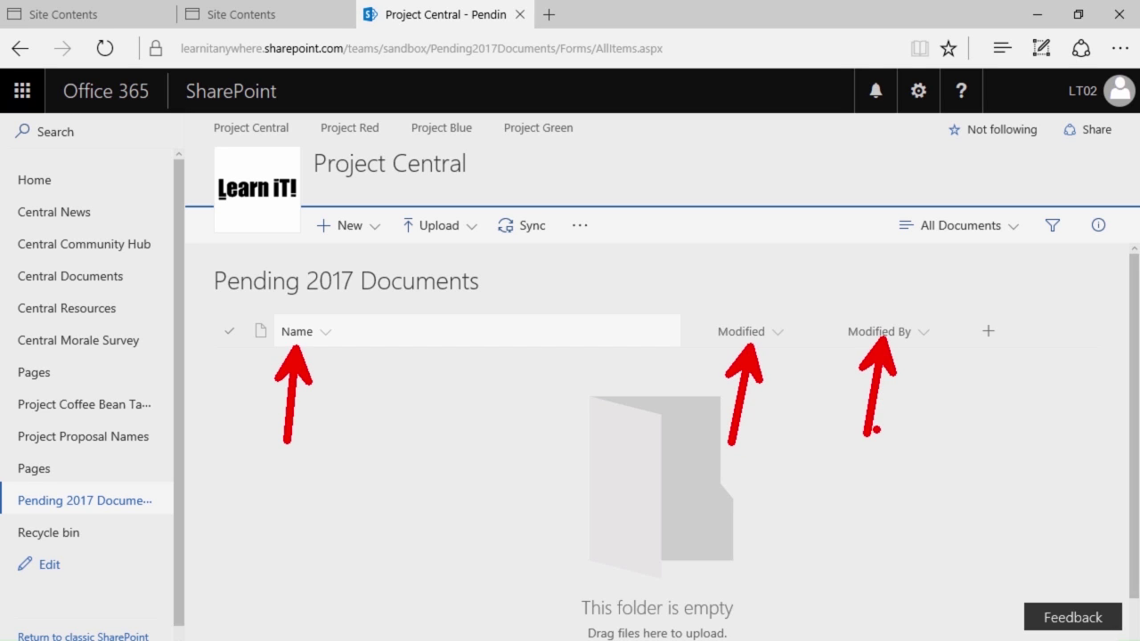
View the Project Coffee Bean Tasks columns, then open Project Proposal Names and dismiss the column tip
click(84, 415)
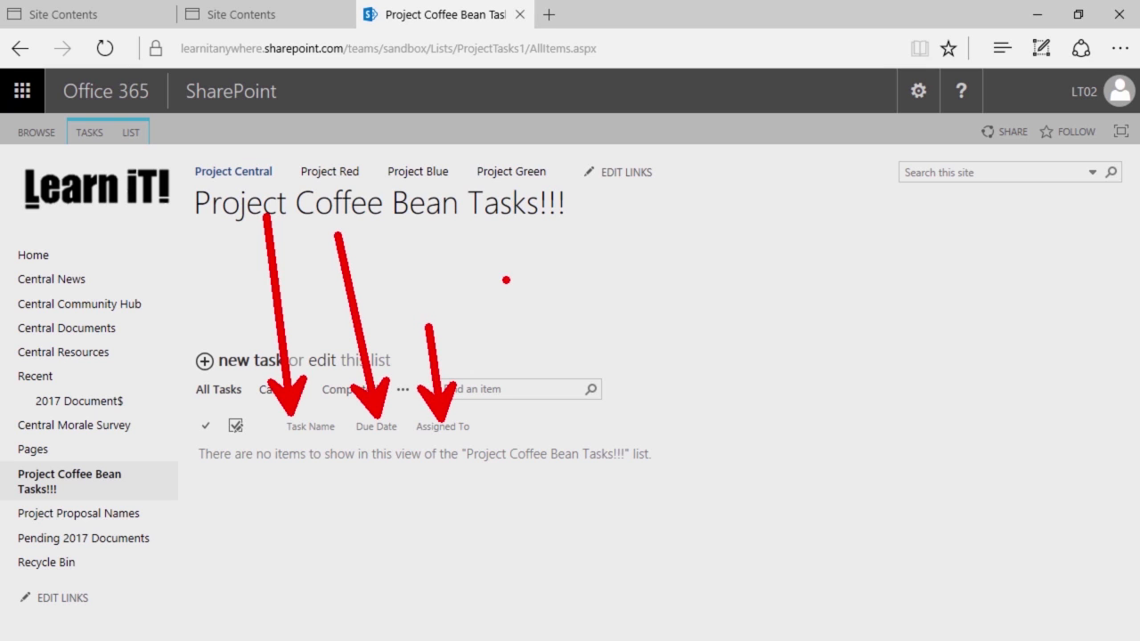
click(112, 517)
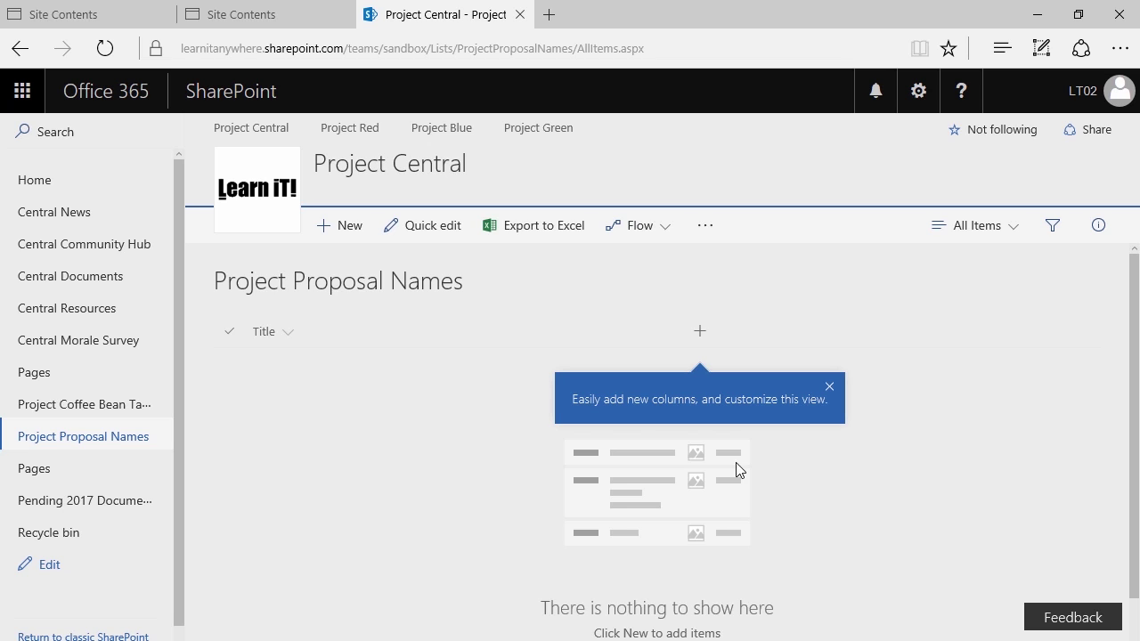
click(831, 387)
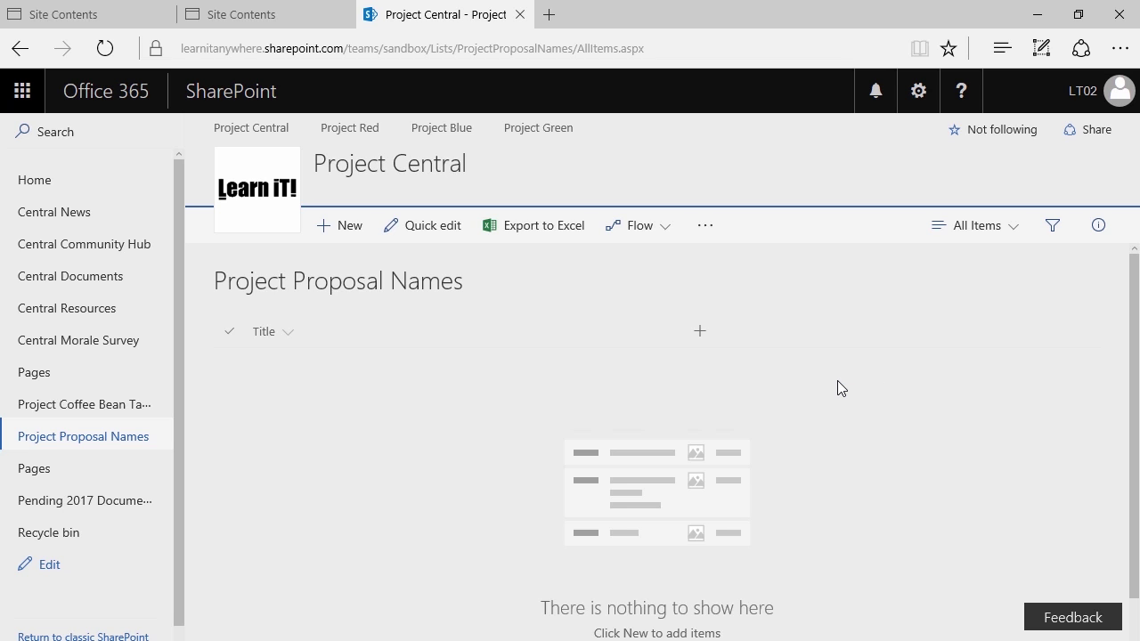
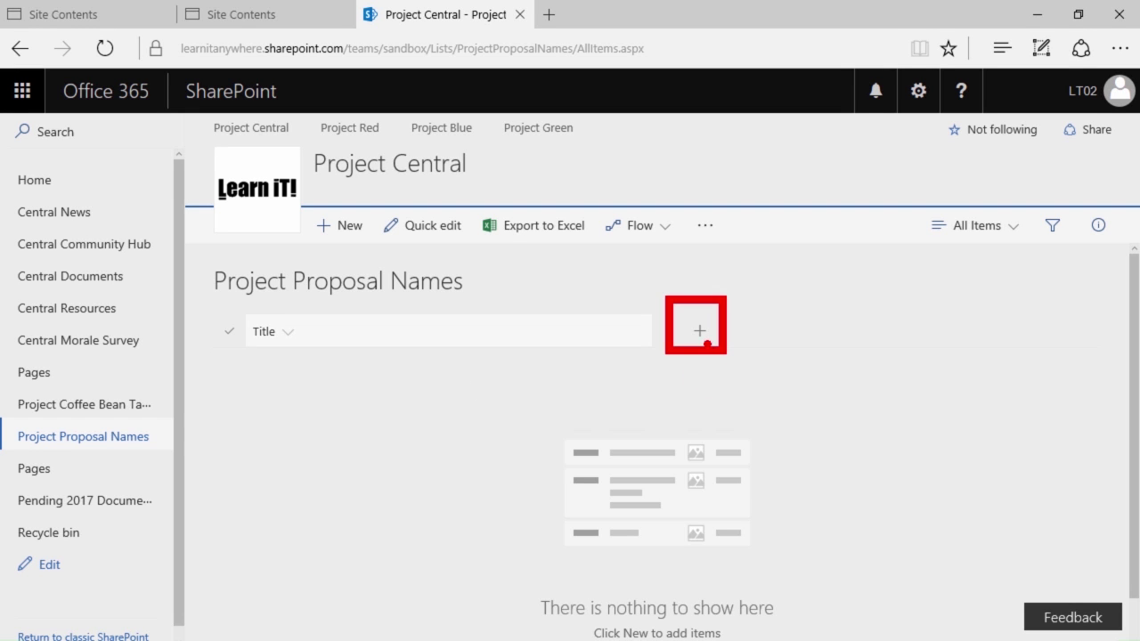
Create a single line of text column, correcting its name from 'Is it Original?' to 'Is it Copyrighted?'
click(715, 336)
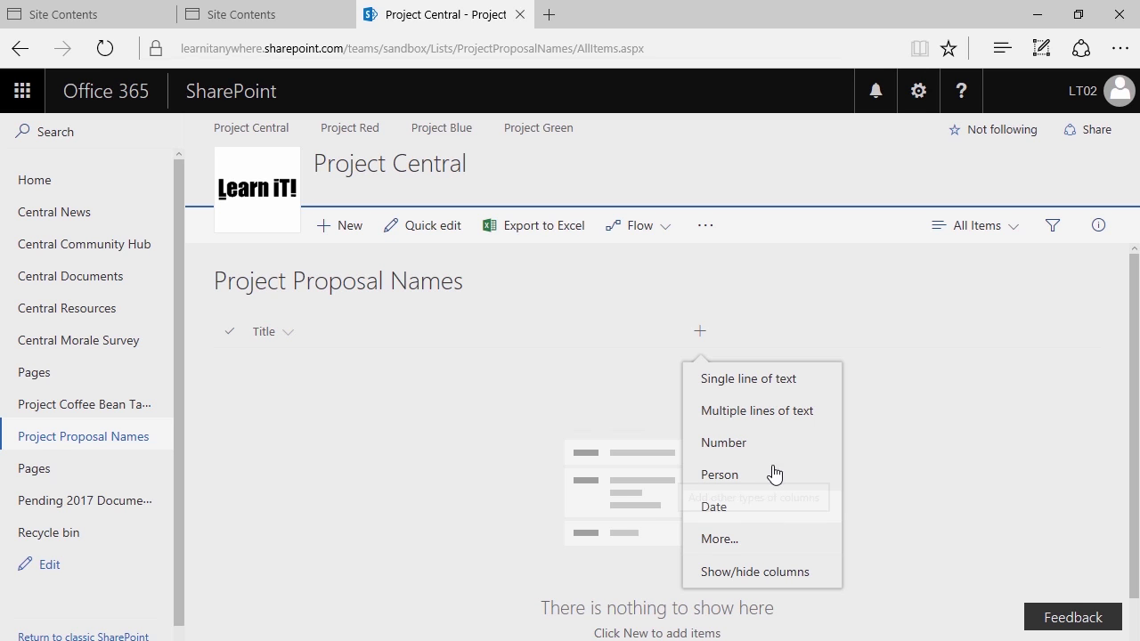
click(800, 385)
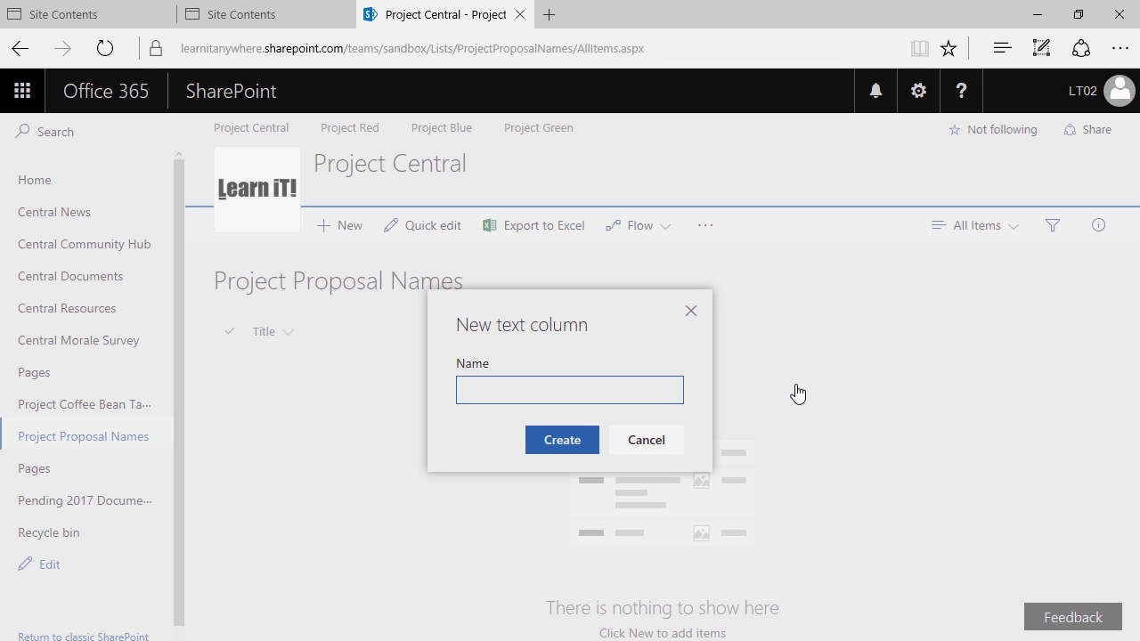
text(Is it Original?)
double_click(518, 394)
text(Copyrighted)
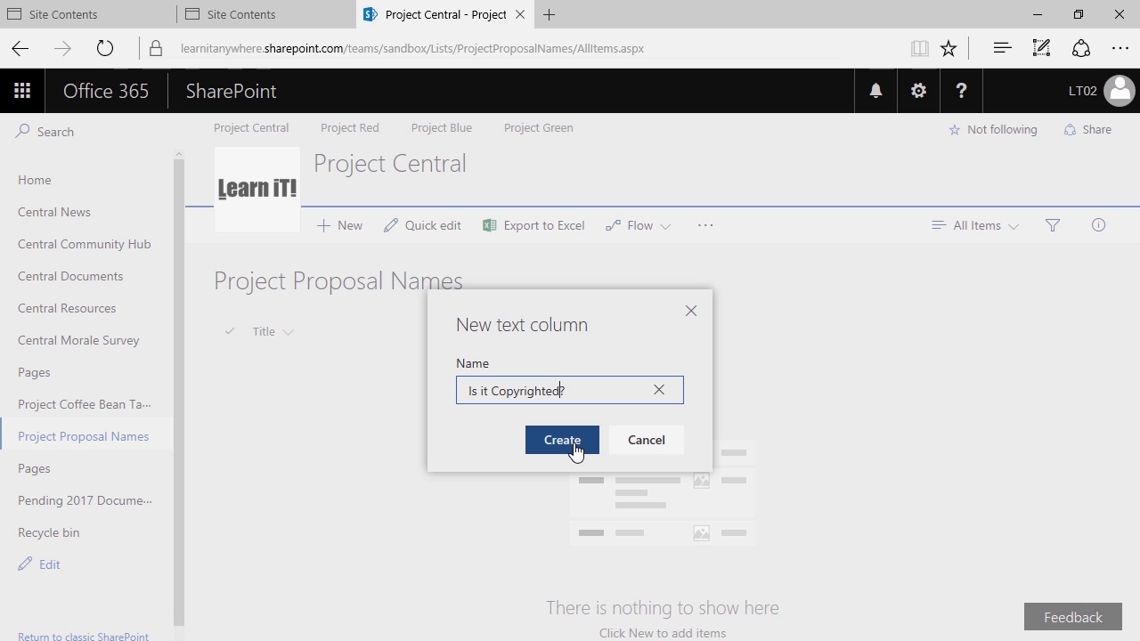
click(574, 445)
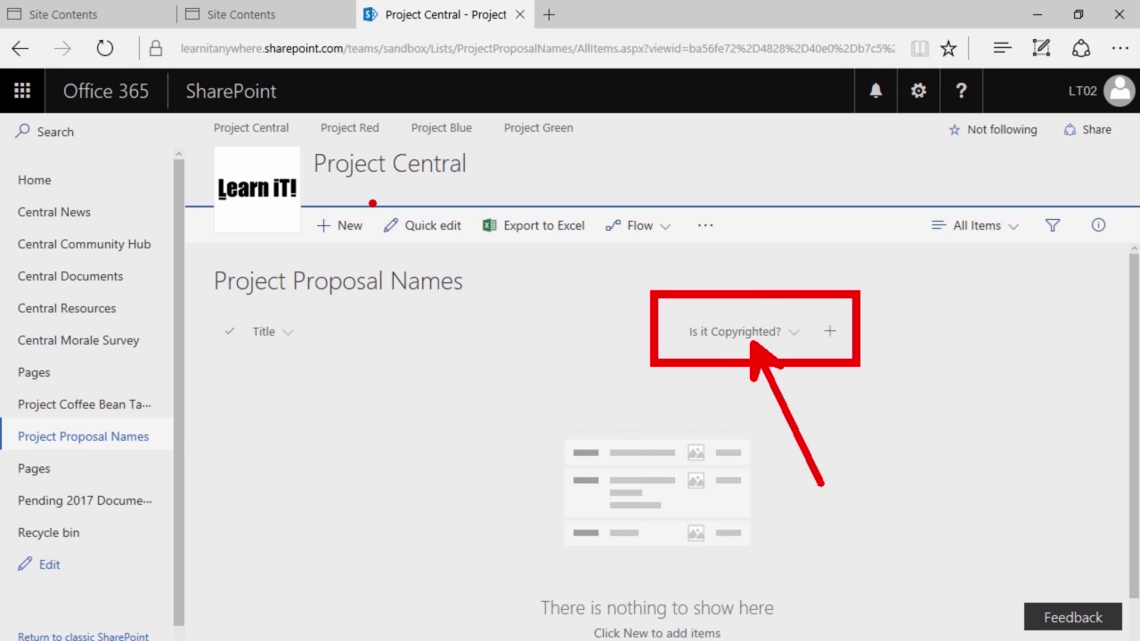
Save a new item titled 'Project Tea Leaf' with Is it Copyrighted? set to 'I don't think so'
click(351, 228)
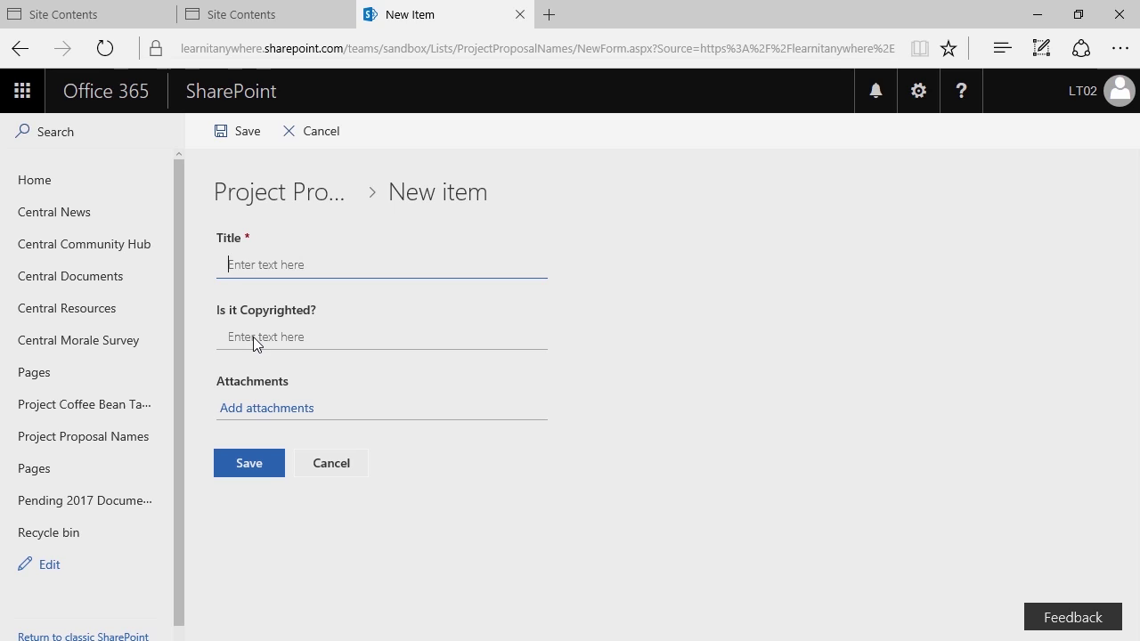
text(Project Tea Leaf)
key(Tab)
text(I don't think so)
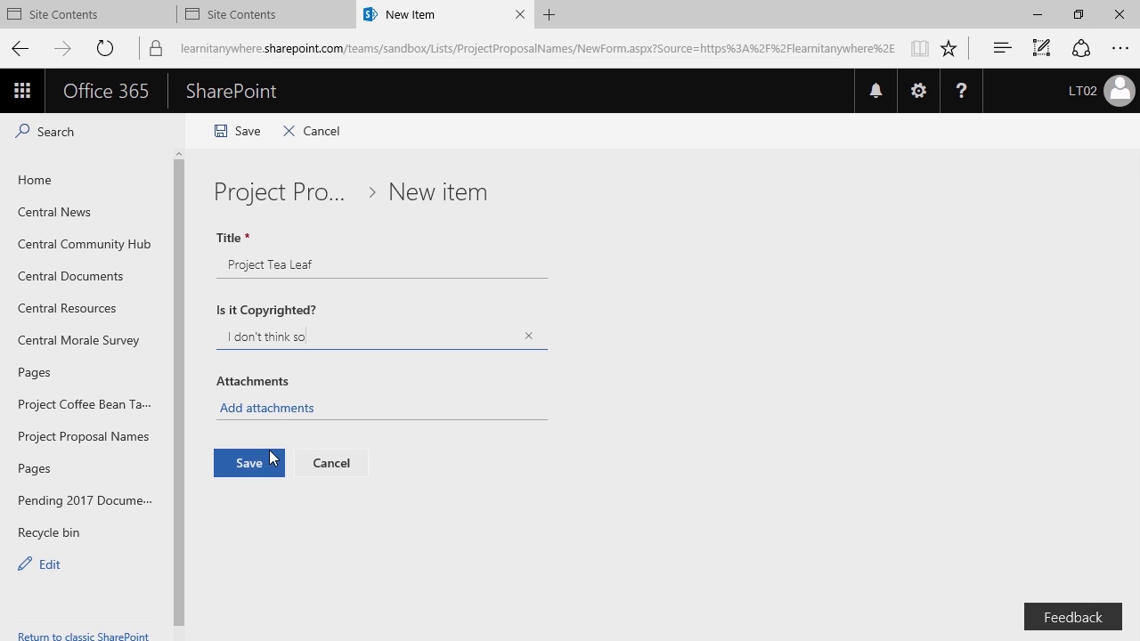
click(249, 463)
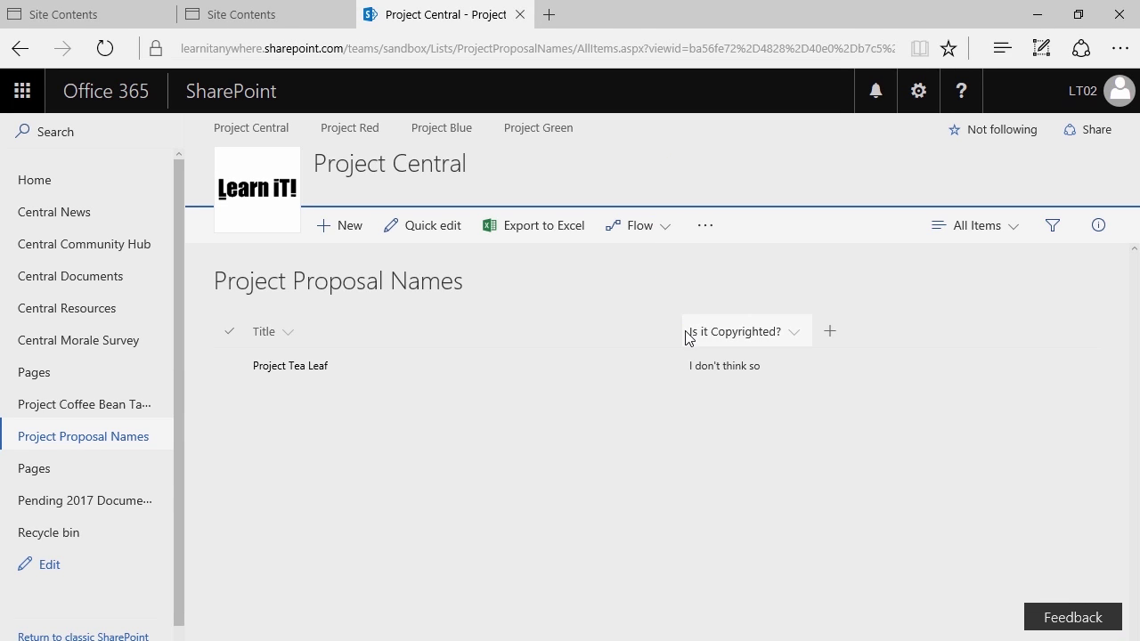
Add a Person column named 'Who's Idea Was This?'
click(828, 341)
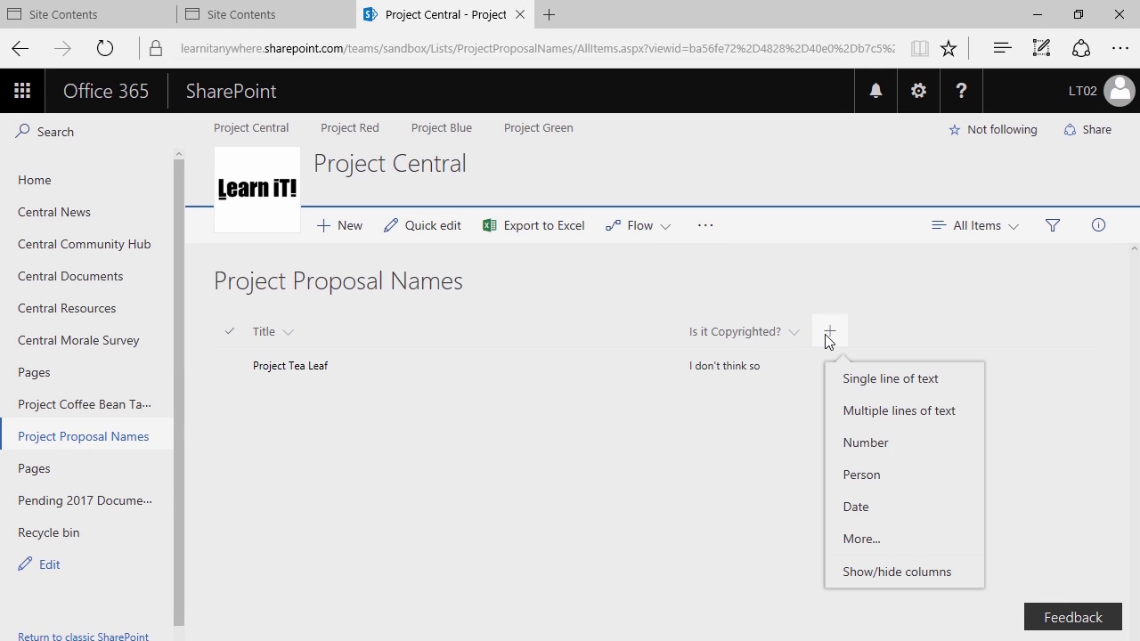
click(857, 477)
text(Who's Idea Was This?)
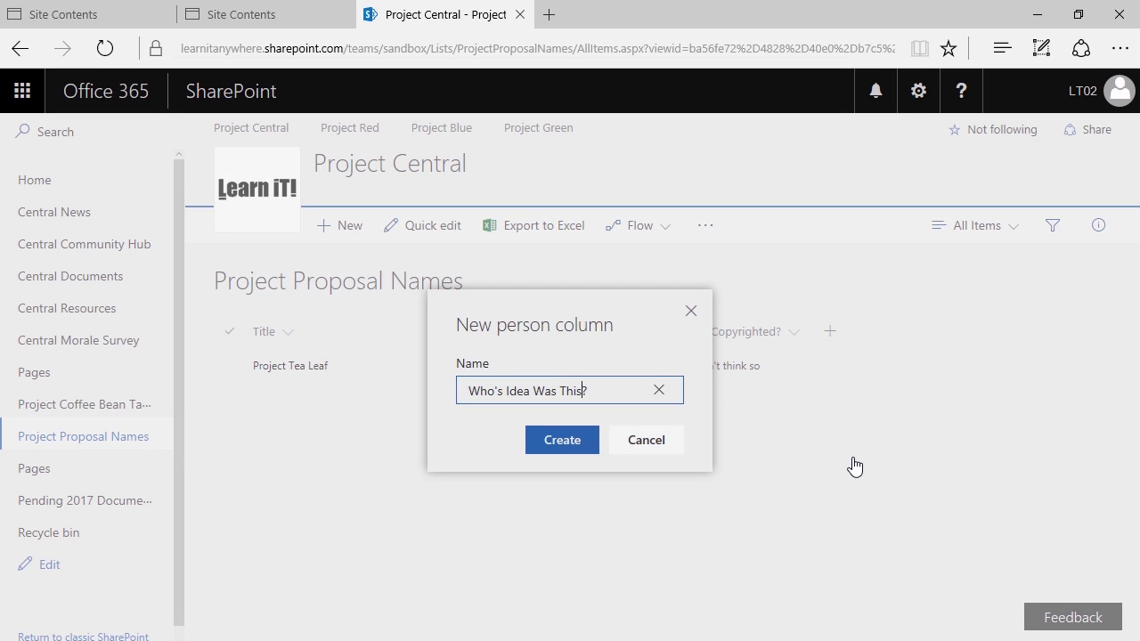
key(Return)
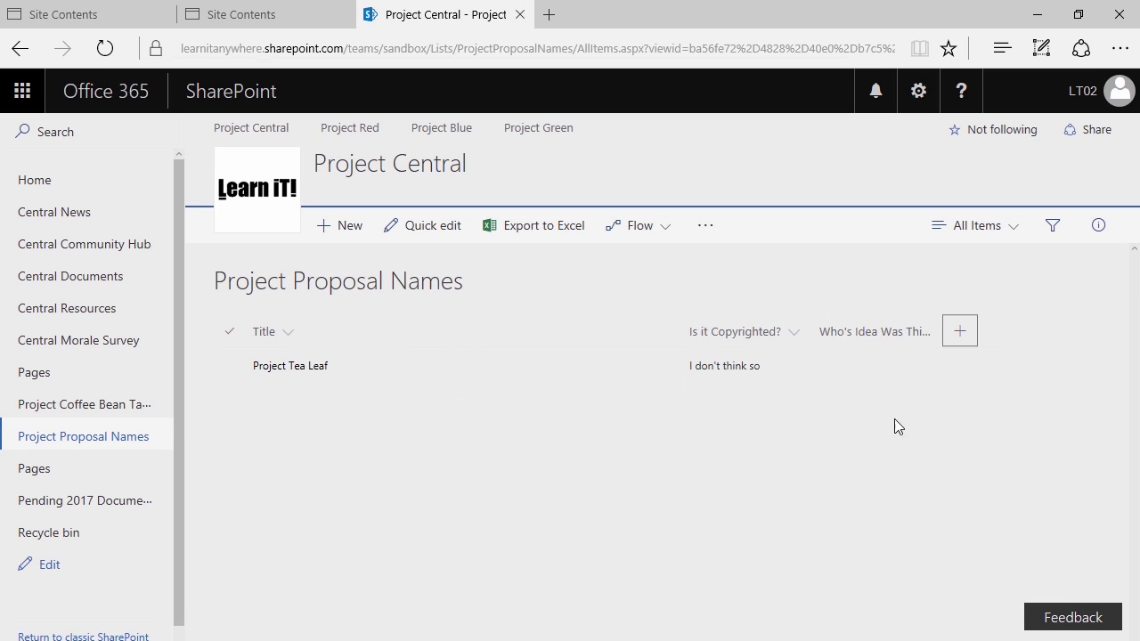
Resize the Who's Idea Was This?, Title and Is it Copyrighted? columns so headers read fully
drag(940, 330, 982, 330)
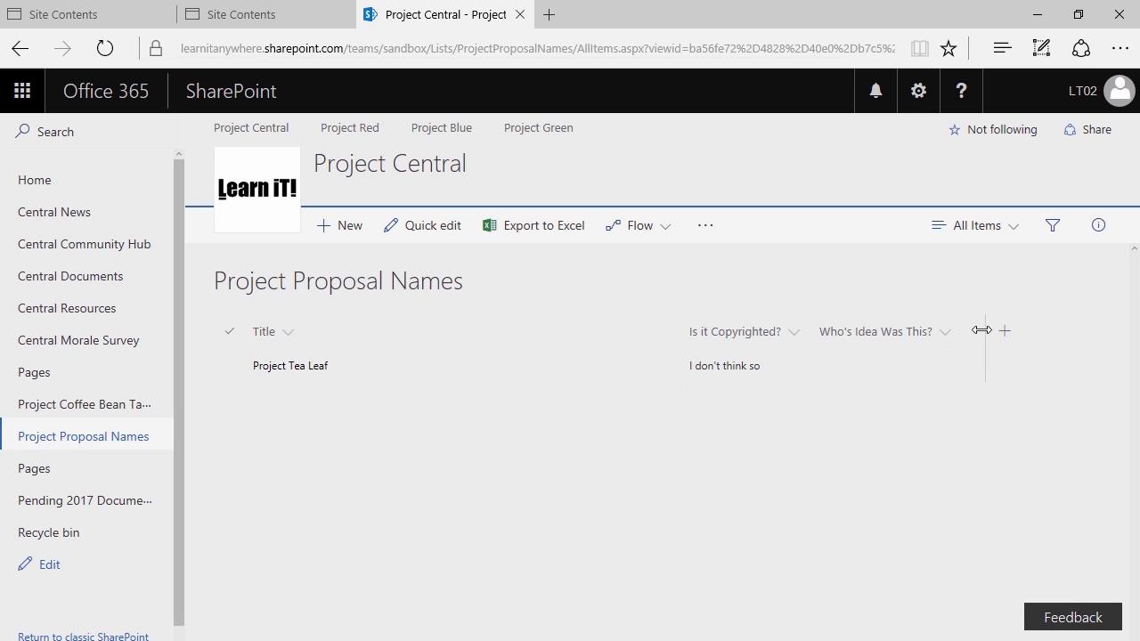
drag(677, 330, 674, 330)
drag(808, 332, 813, 332)
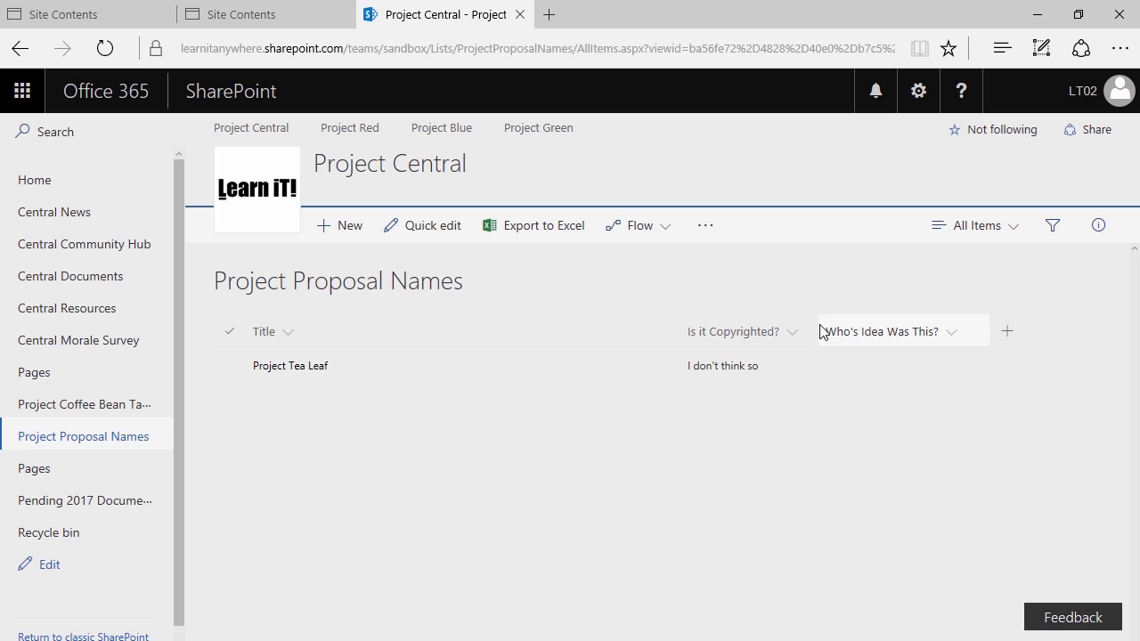
Save 'Project Coca Bean' with copyright answer 'Possibly', crediting a team member chosen in the people picker
click(341, 229)
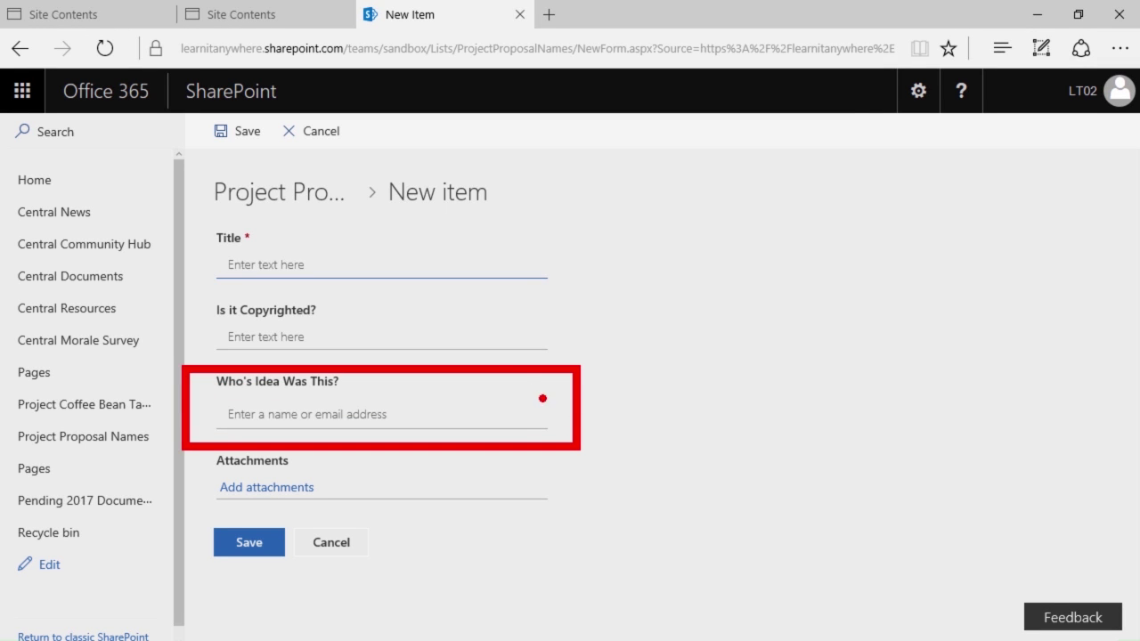
text(Project Coca Bean)
click(294, 339)
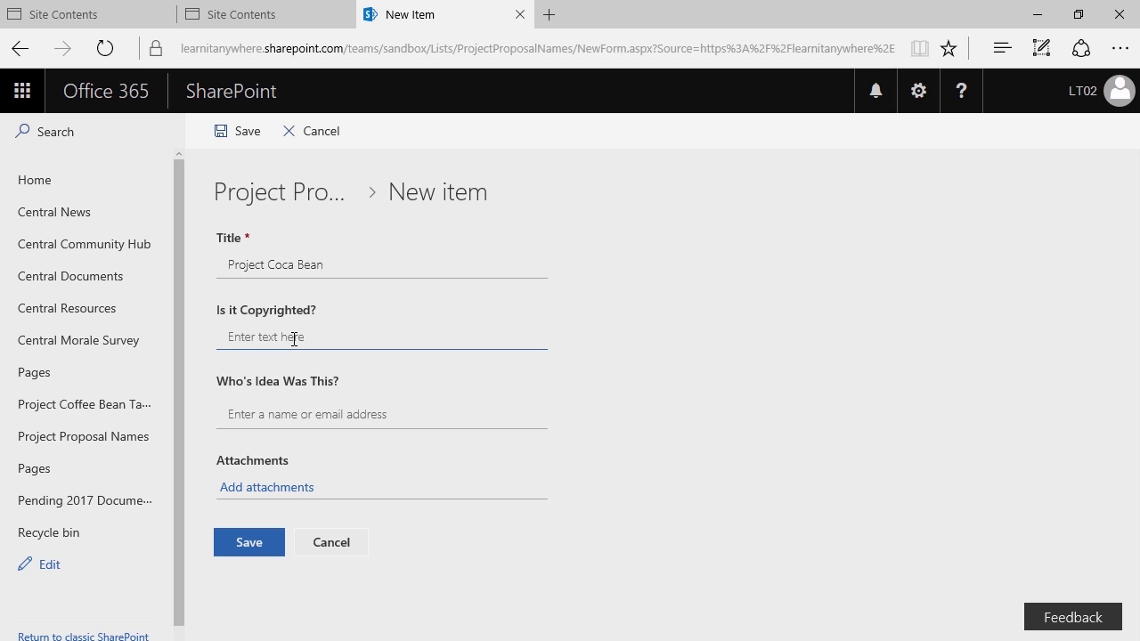
text(Possibly)
click(277, 410)
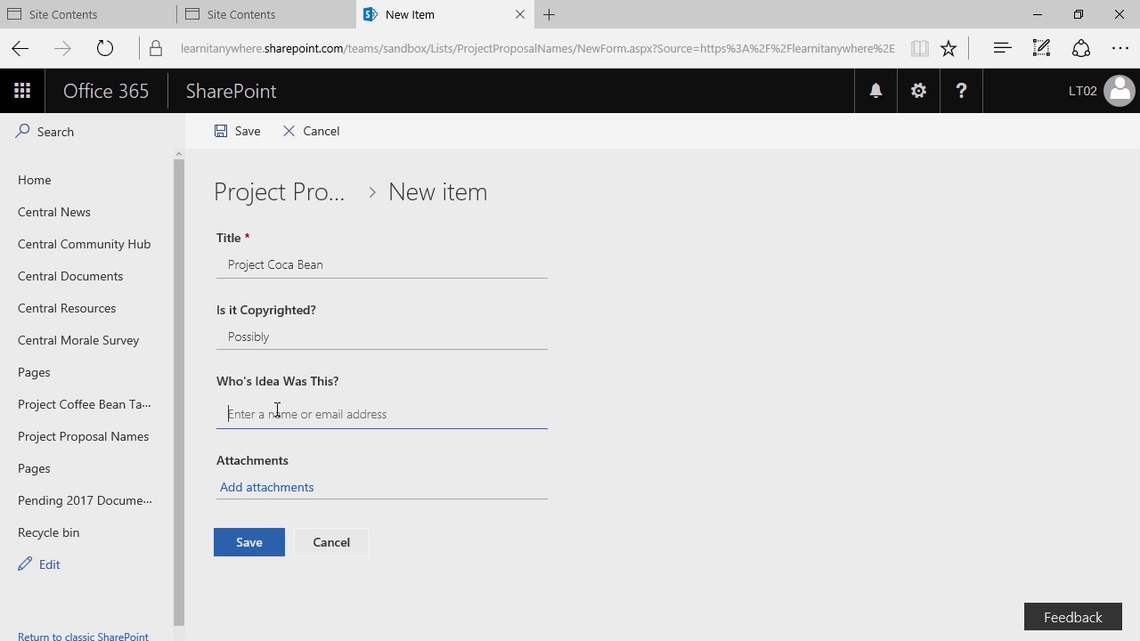
text(LT02)
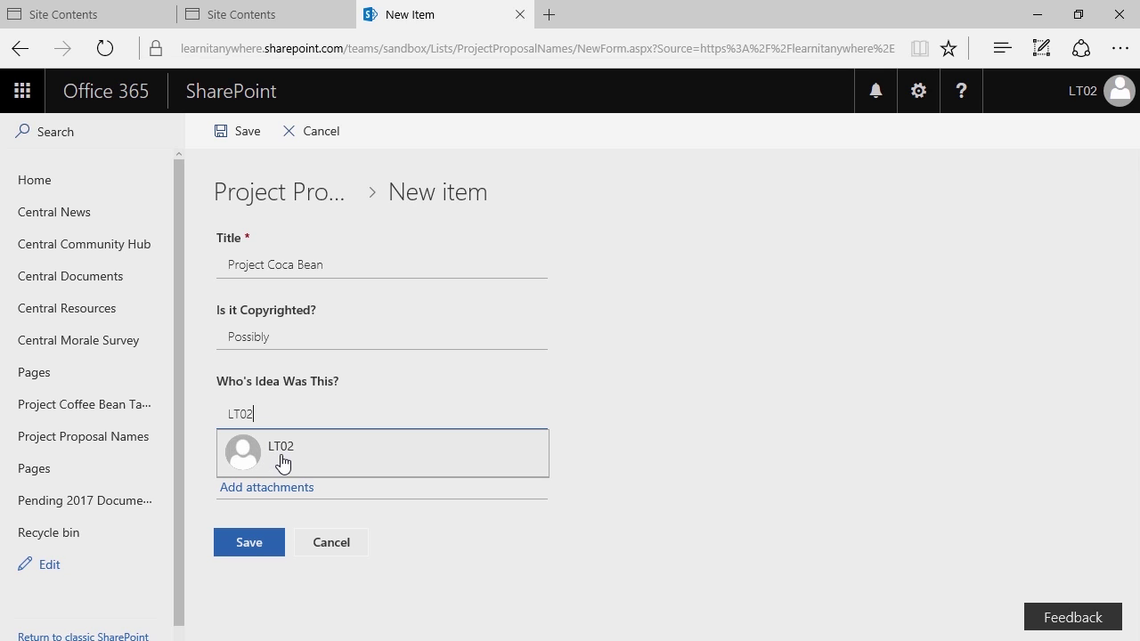
click(281, 459)
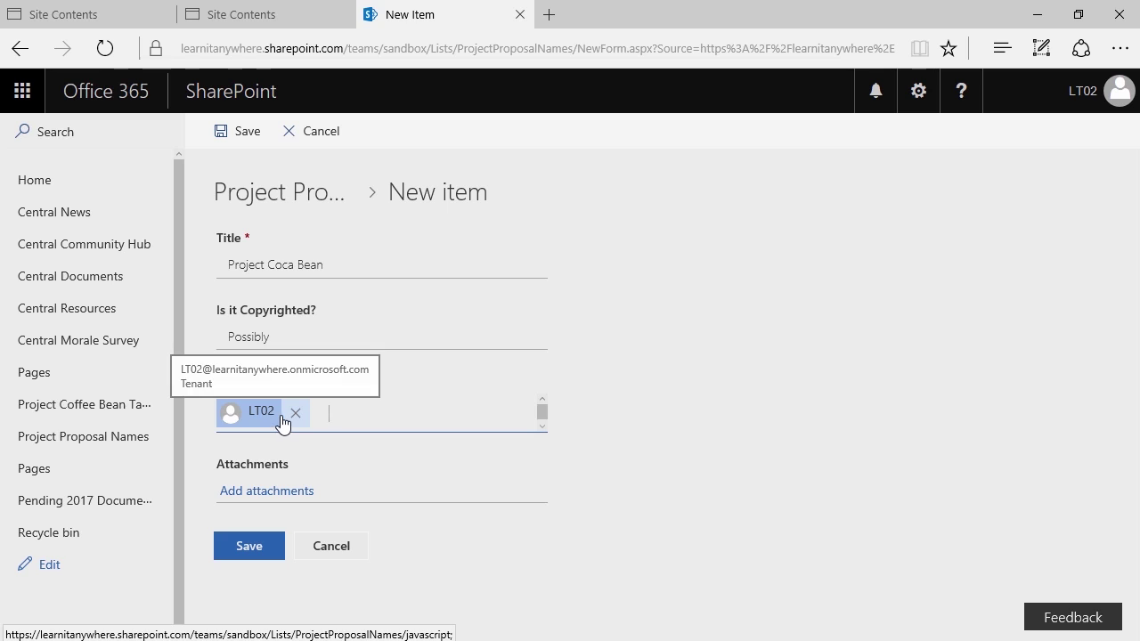
text(LT05)
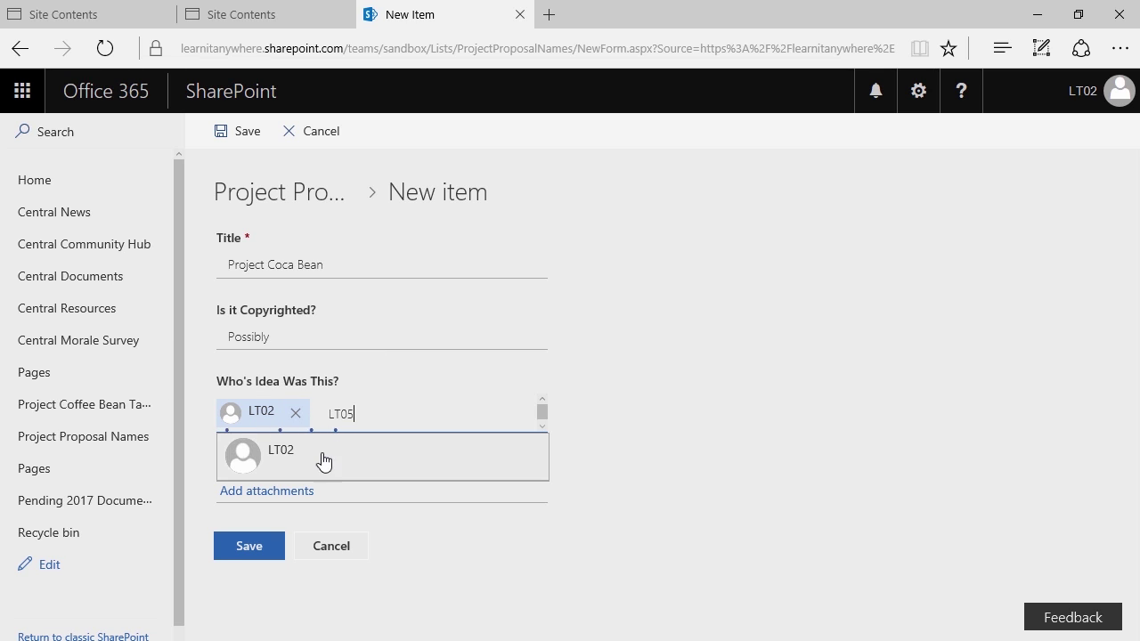
click(312, 464)
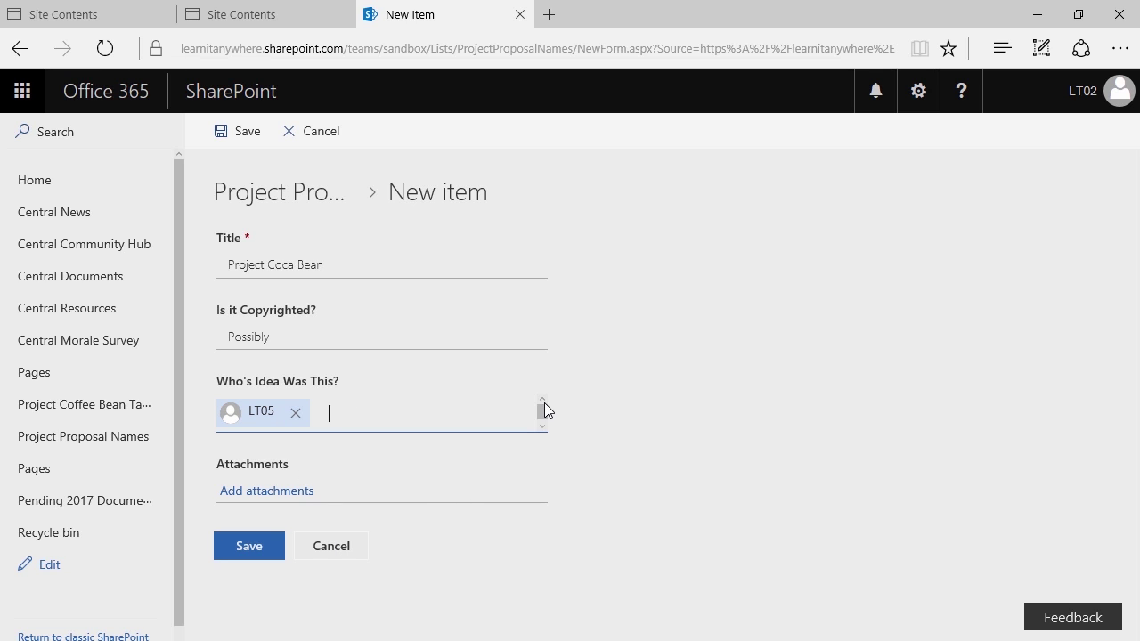
scroll(542, 424, down, 1)
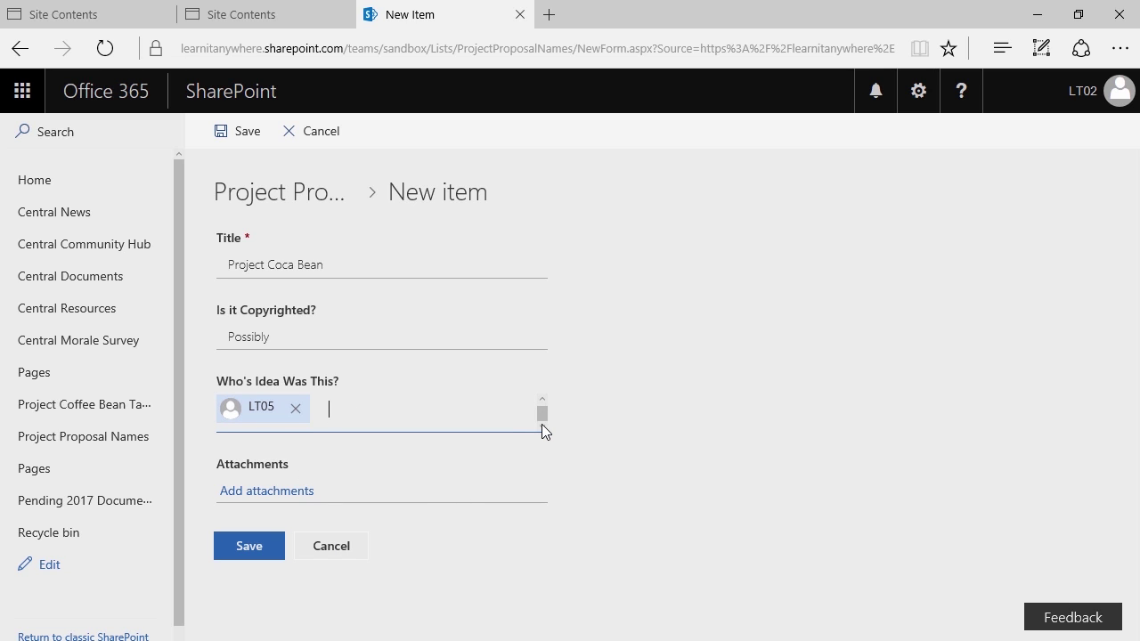
click(249, 545)
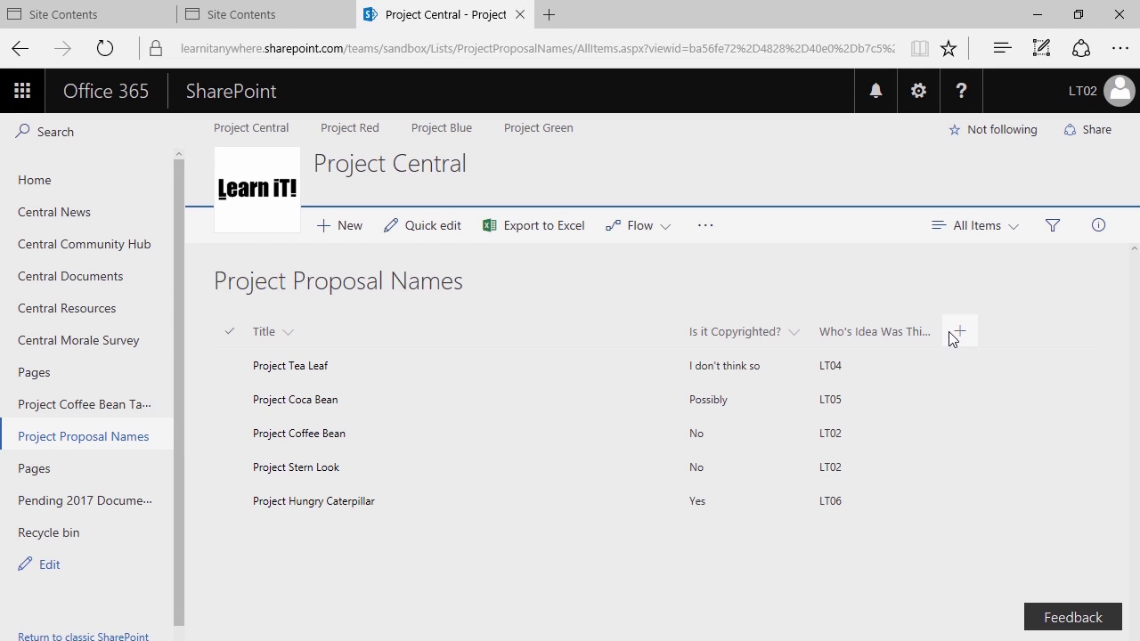
Filter the Is it Copyrighted? column to show only proposals answered No
drag(932, 331, 972, 343)
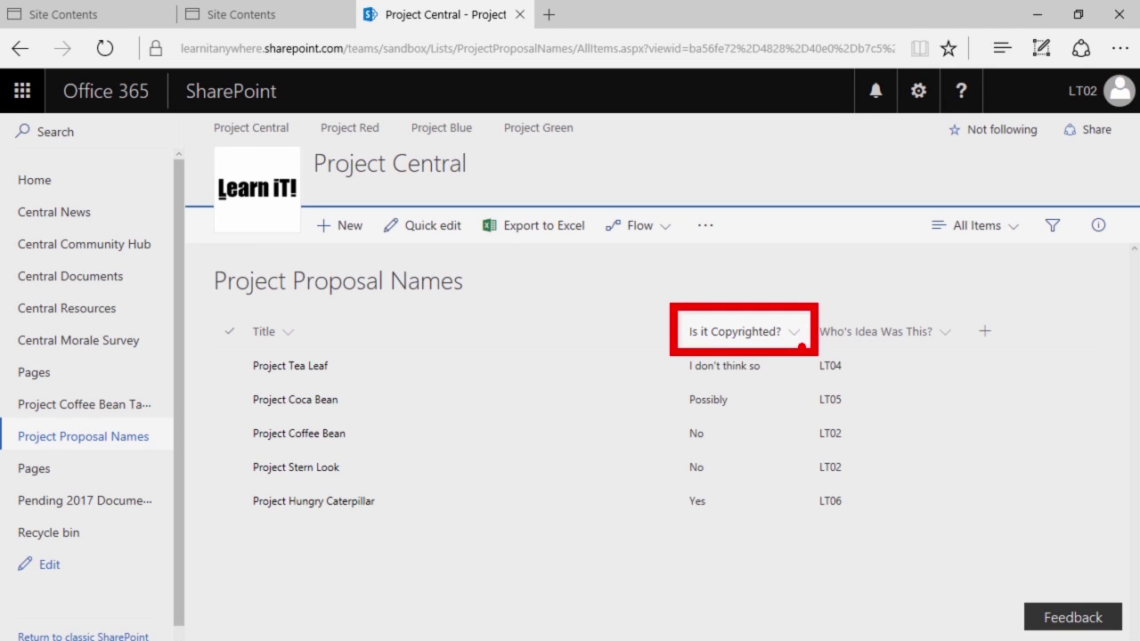
click(793, 333)
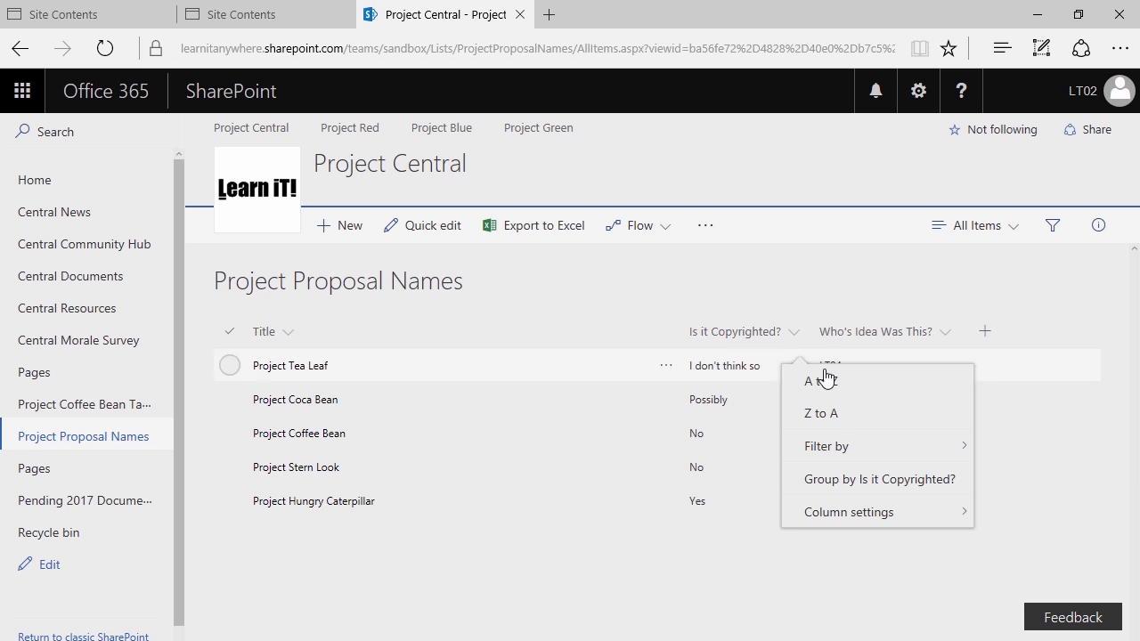
mouse_move(841, 447)
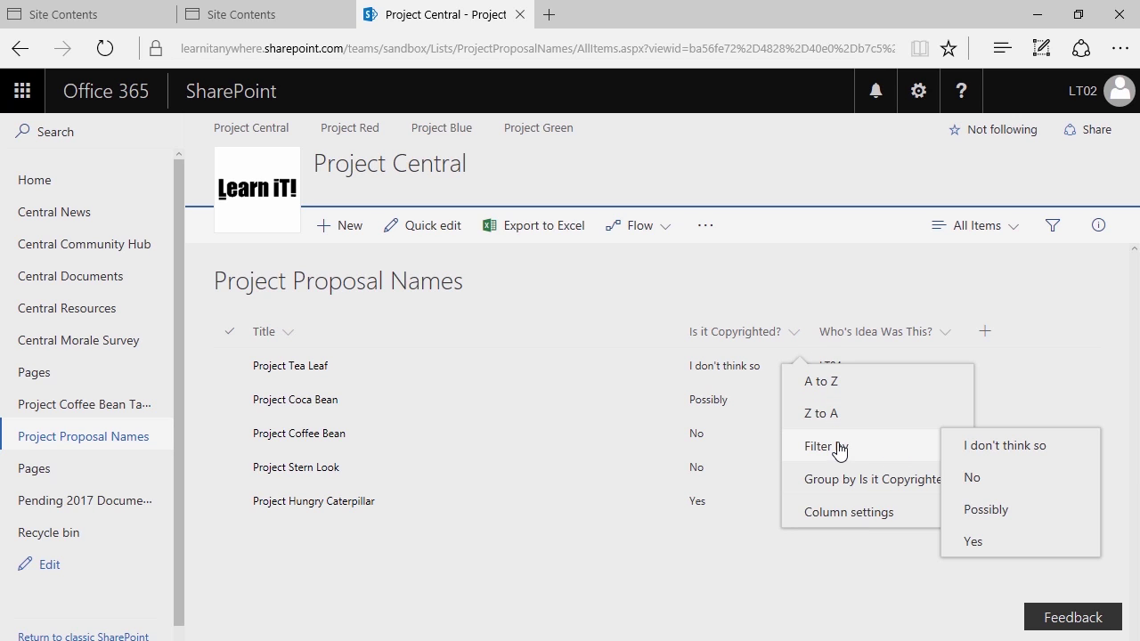
click(1006, 479)
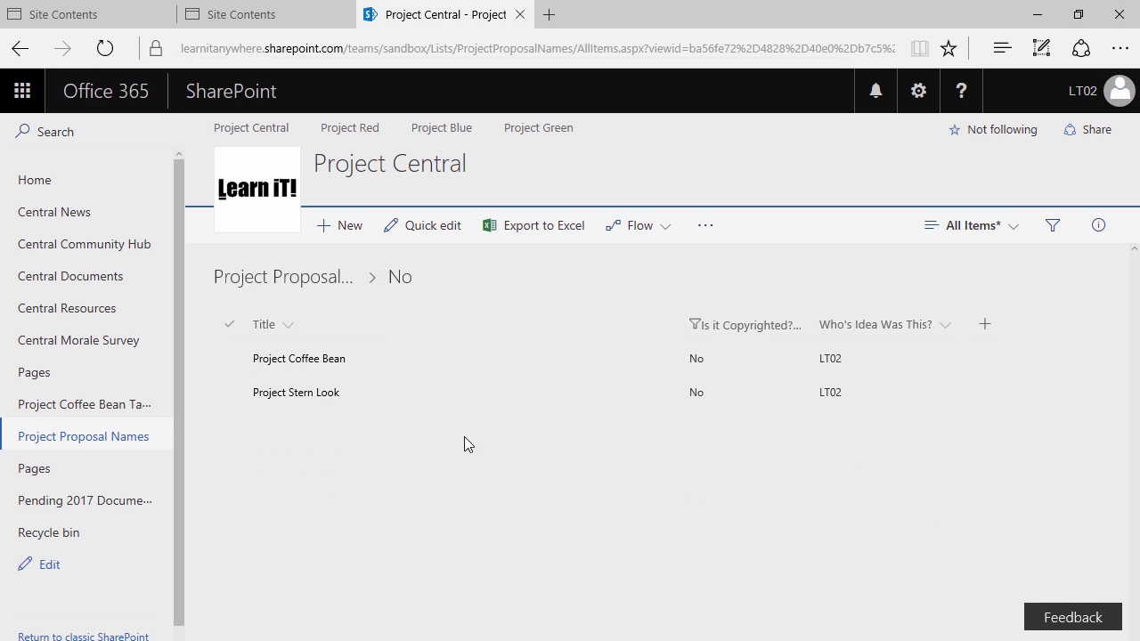
Clear the Is it Copyrighted? filter so all five proposals reappear
mouse_move(198, 323)
mouse_down()
mouse_move(926, 416)
mouse_move(997, 437)
mouse_up()
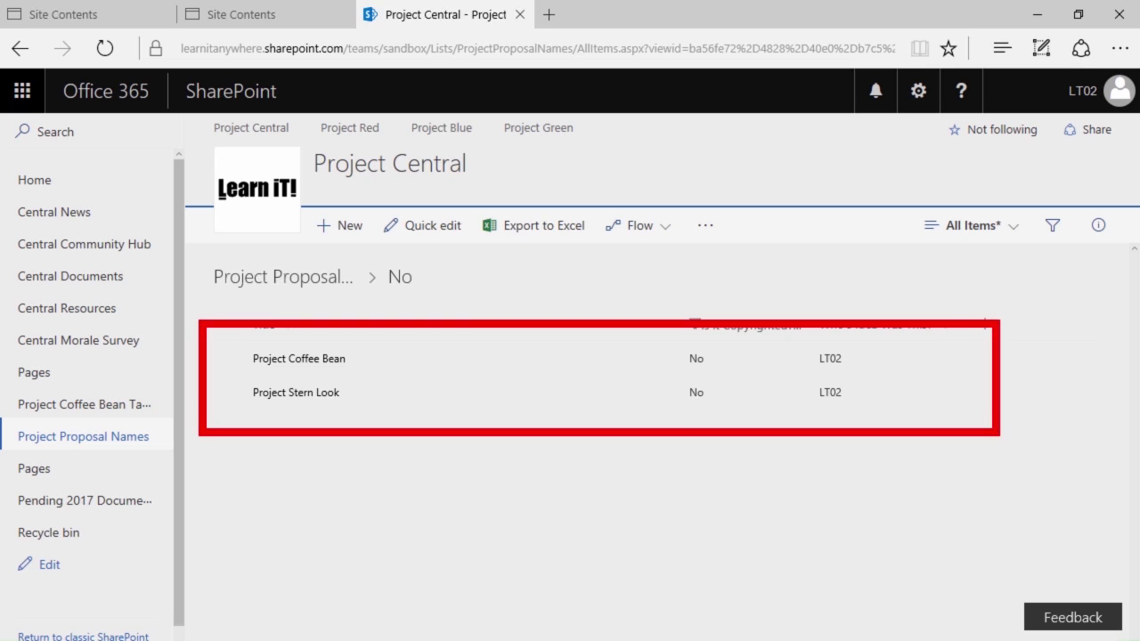
drag(338, 394, 389, 536)
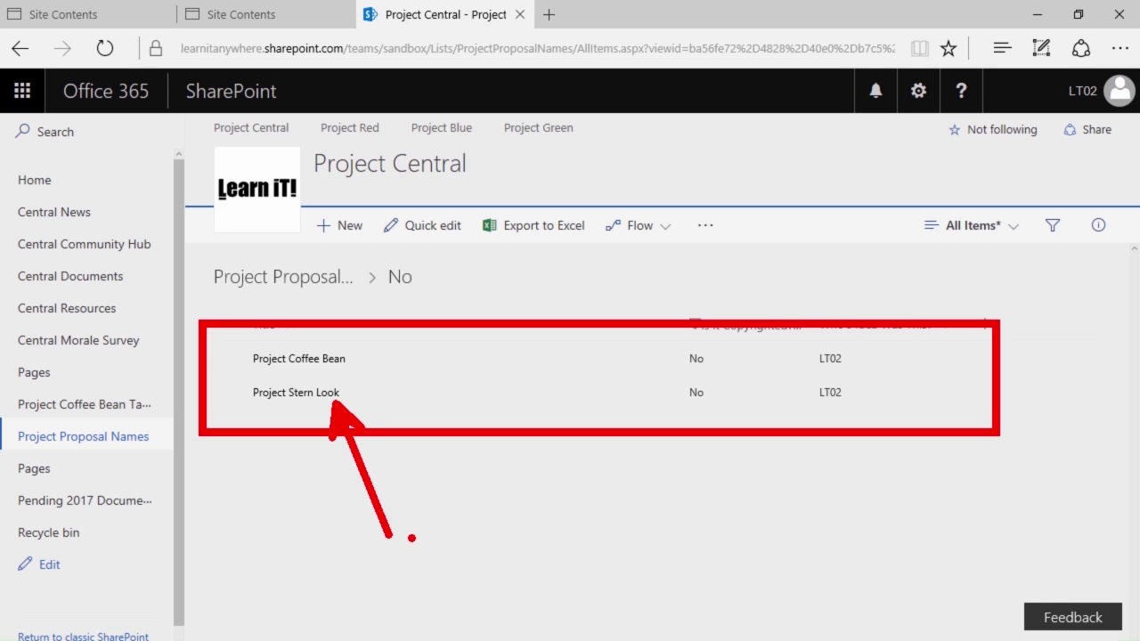
key(Escape)
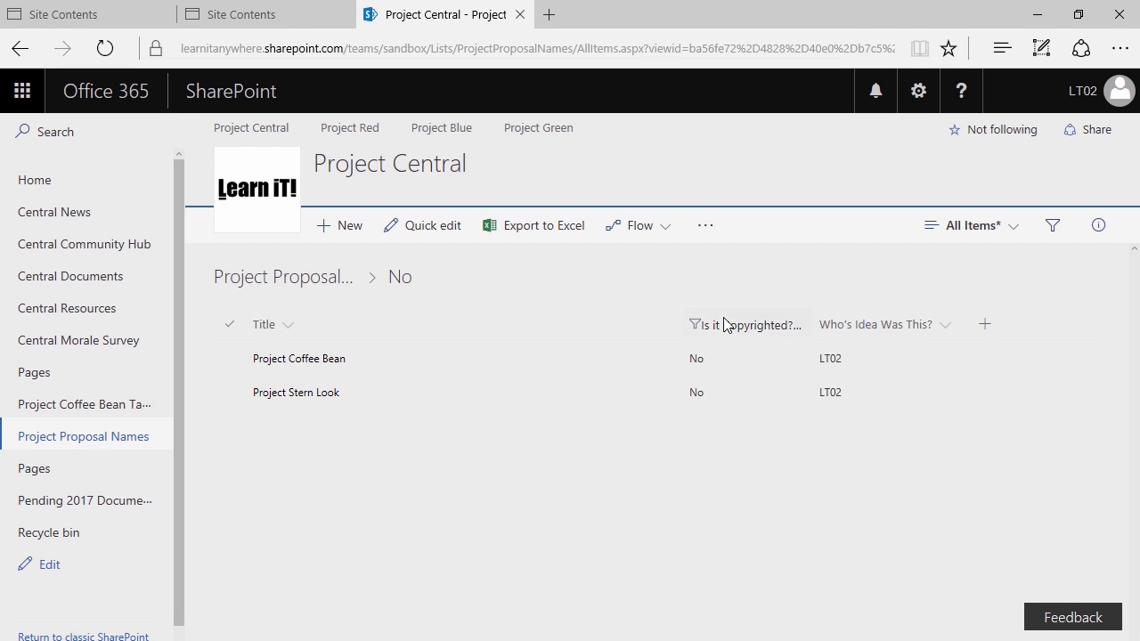
click(727, 326)
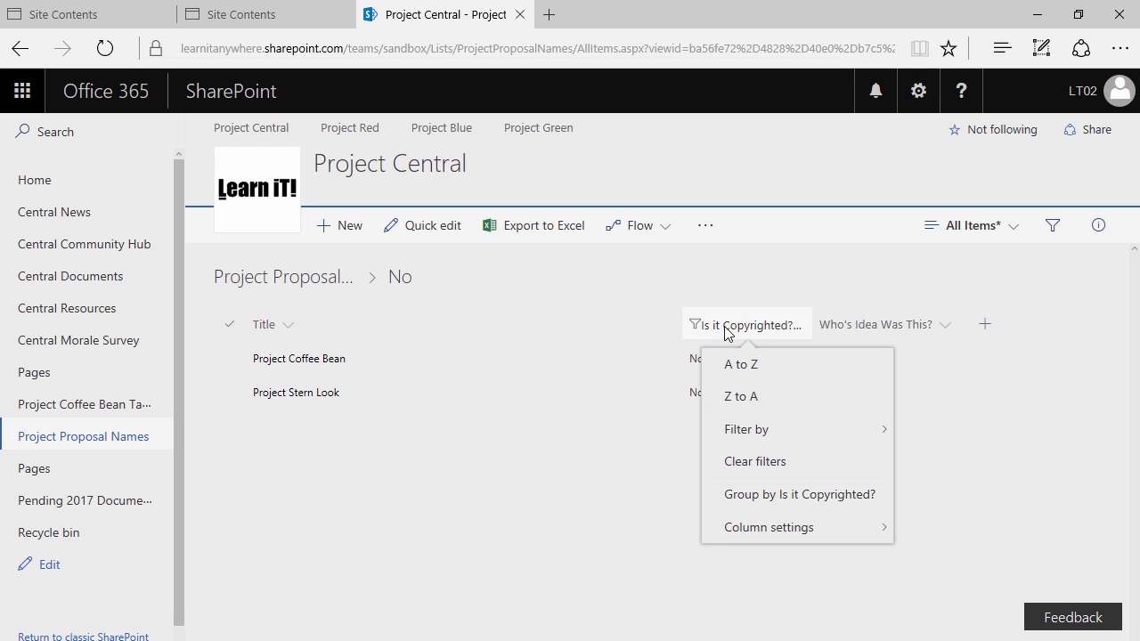
click(742, 472)
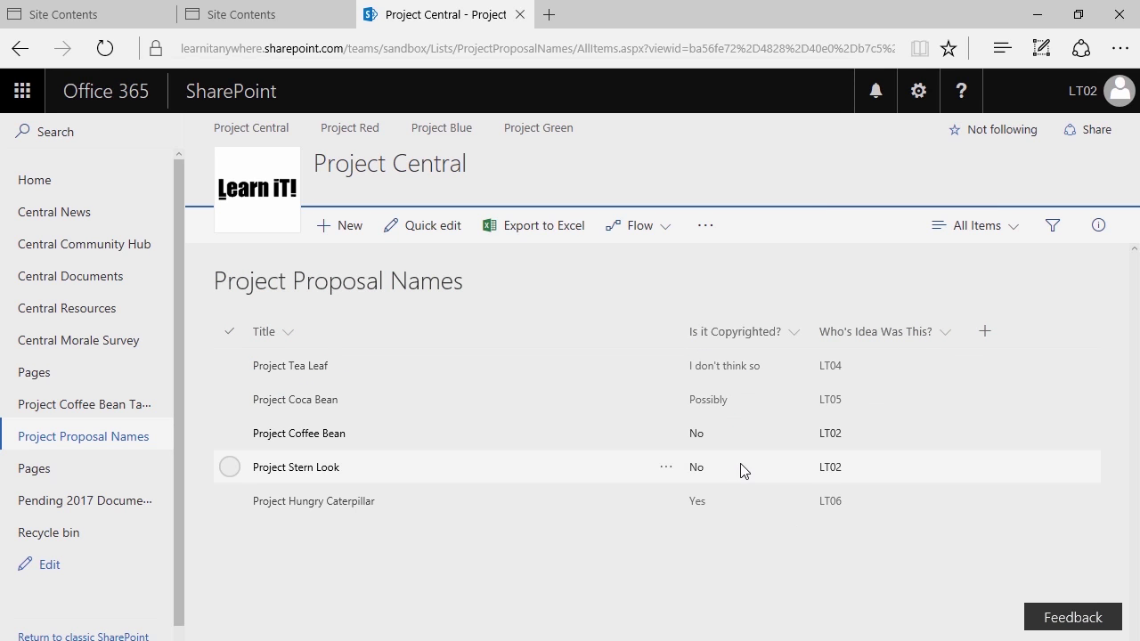
click(778, 341)
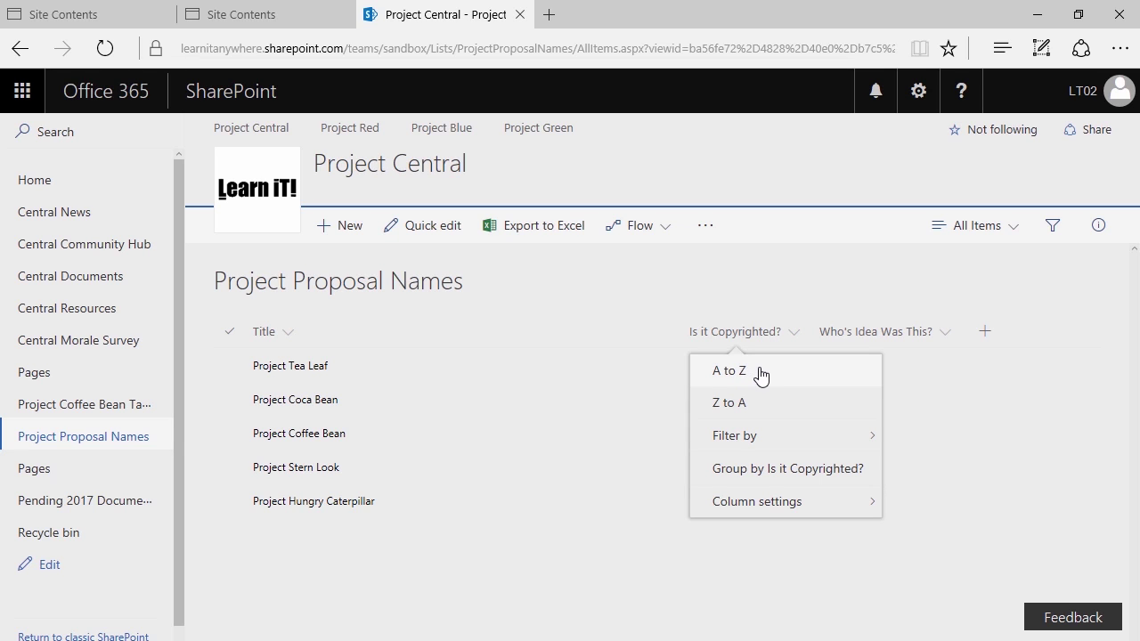
Sort by Is it Copyrighted? A to Z, then Z to A, leaving Column settings unchanged
click(758, 374)
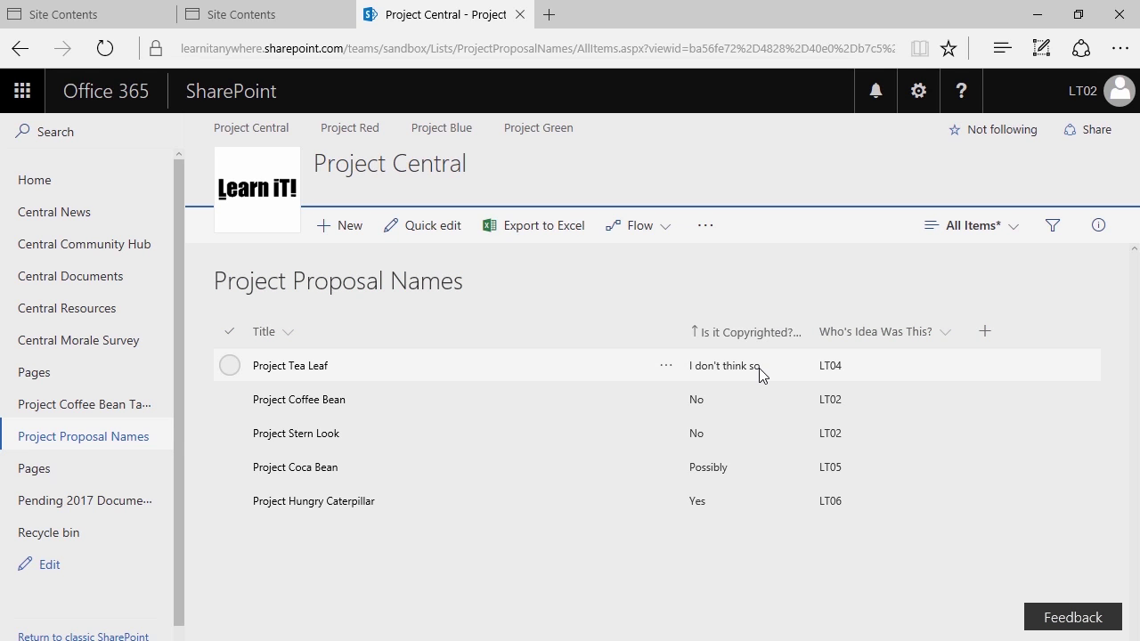
click(765, 336)
click(753, 398)
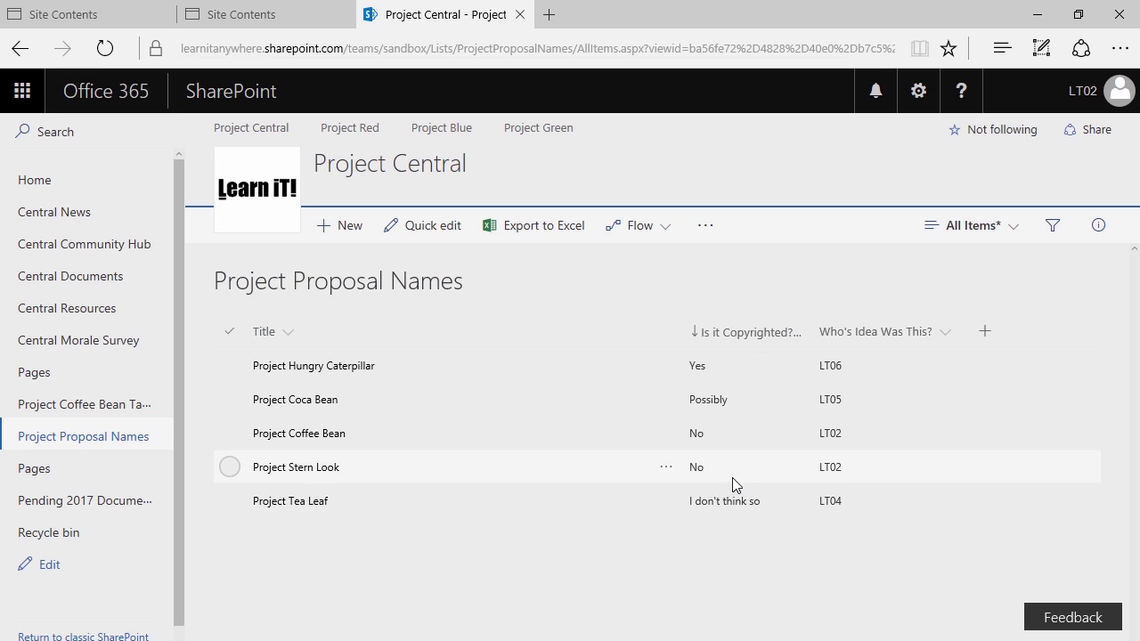
click(780, 335)
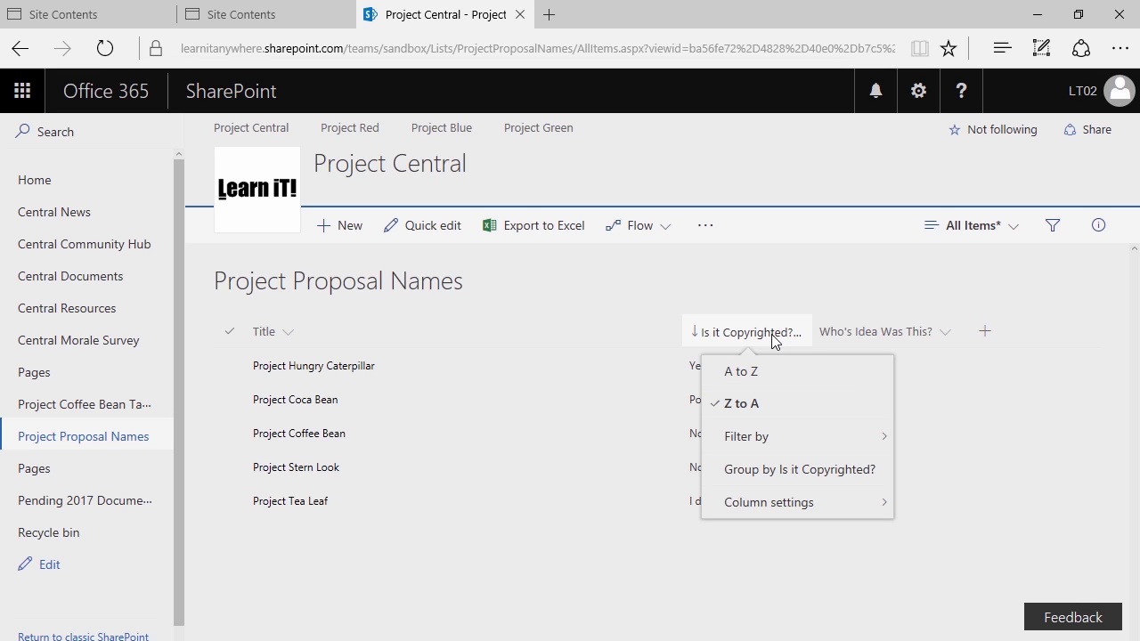
mouse_move(764, 505)
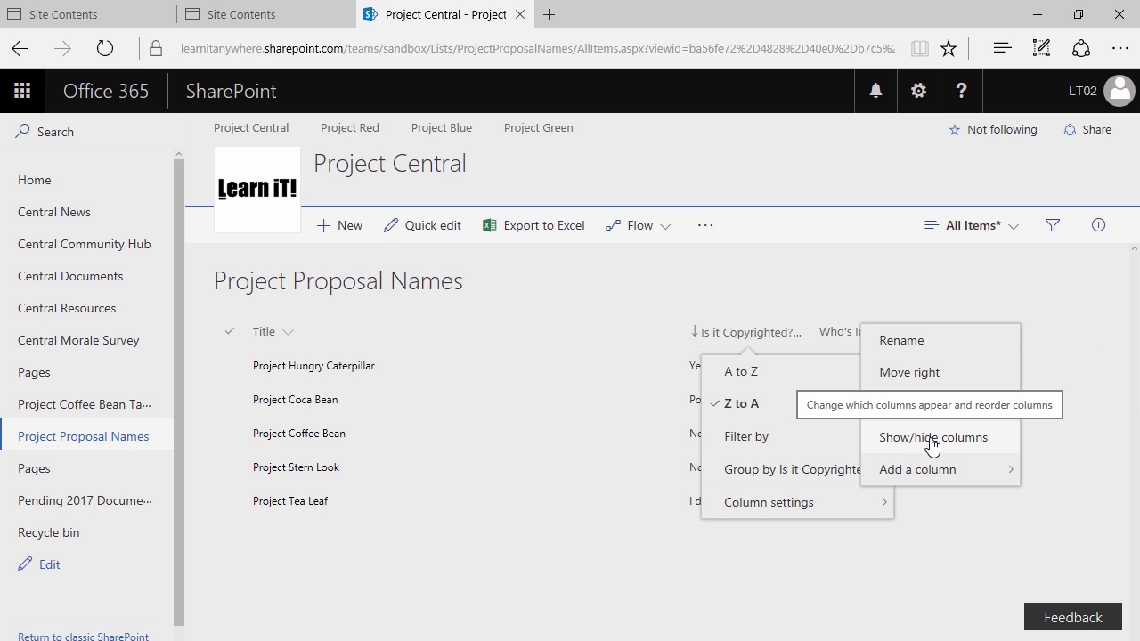
key(Escape)
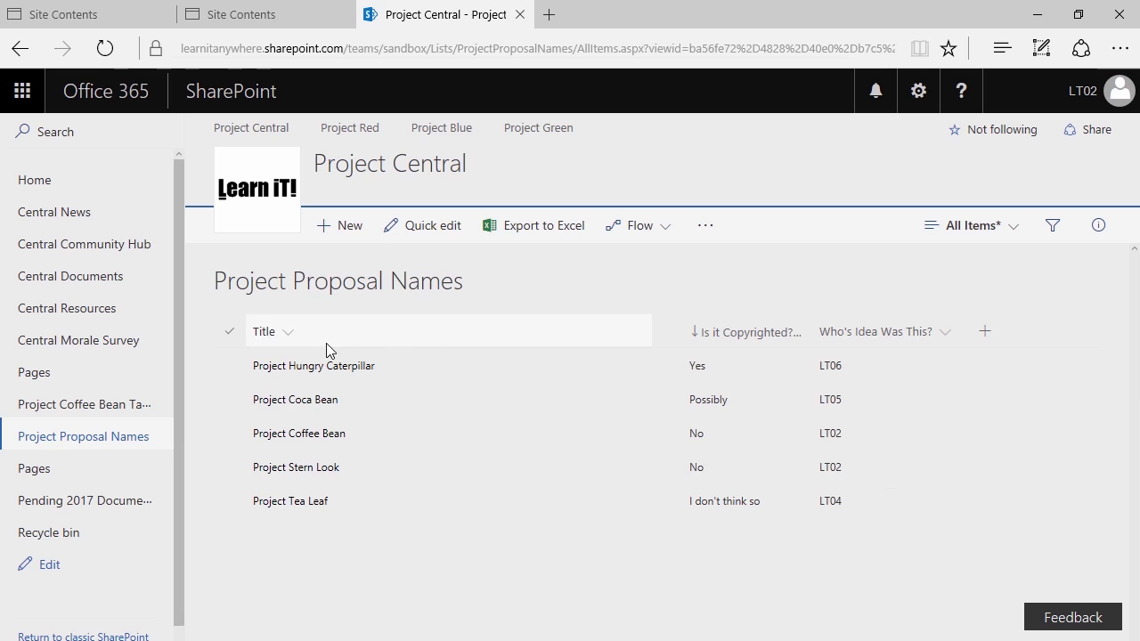
click(949, 333)
mouse_move(971, 458)
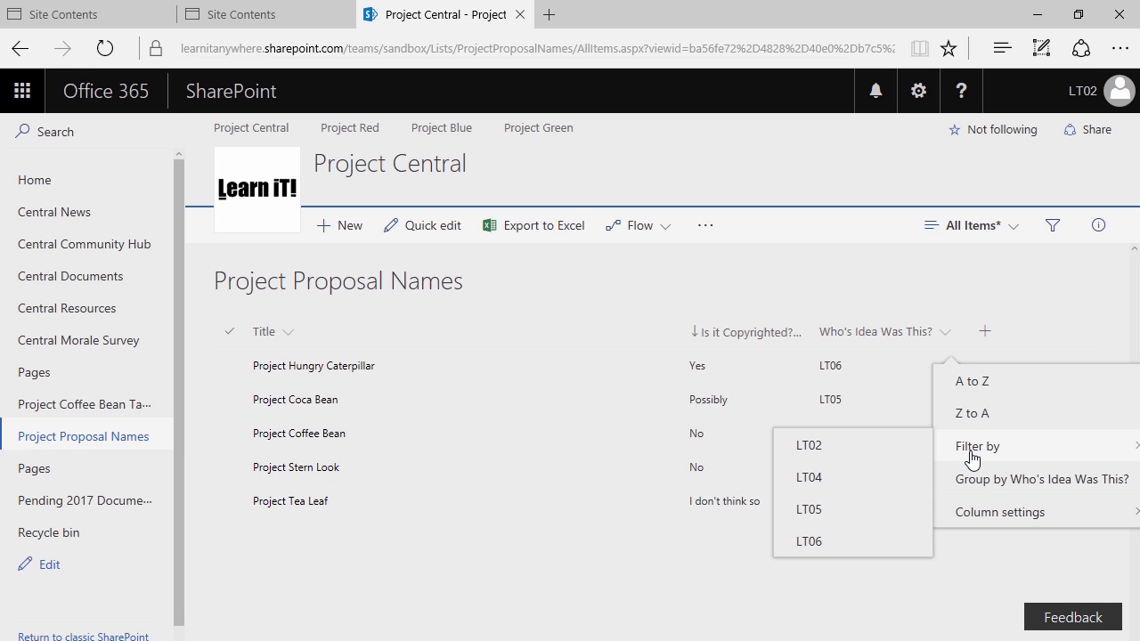
click(791, 512)
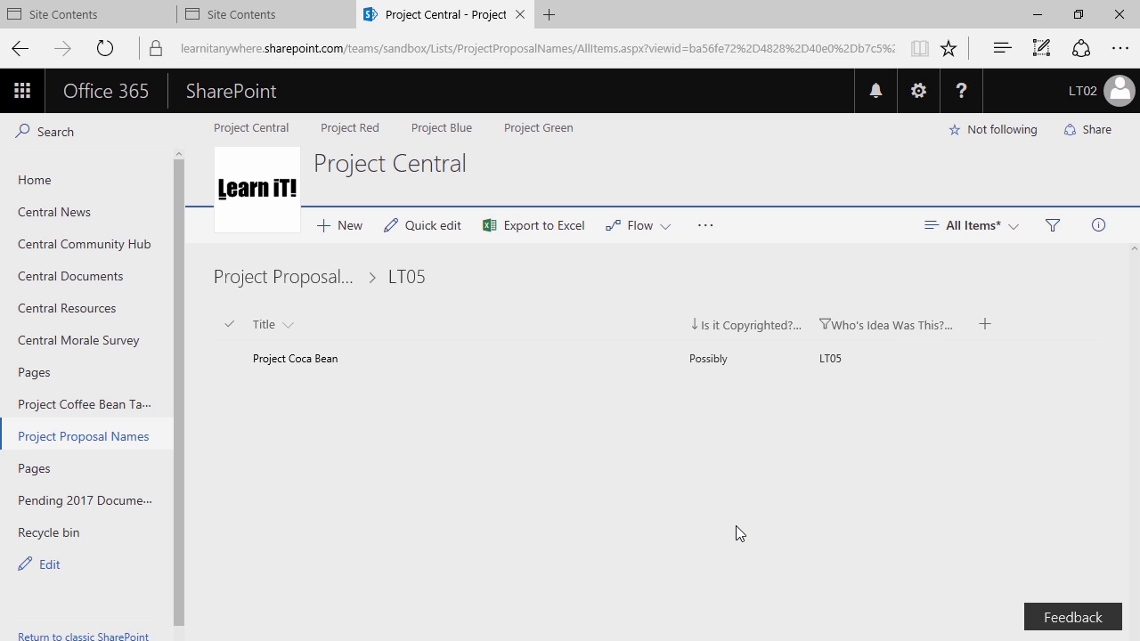
click(916, 325)
click(877, 466)
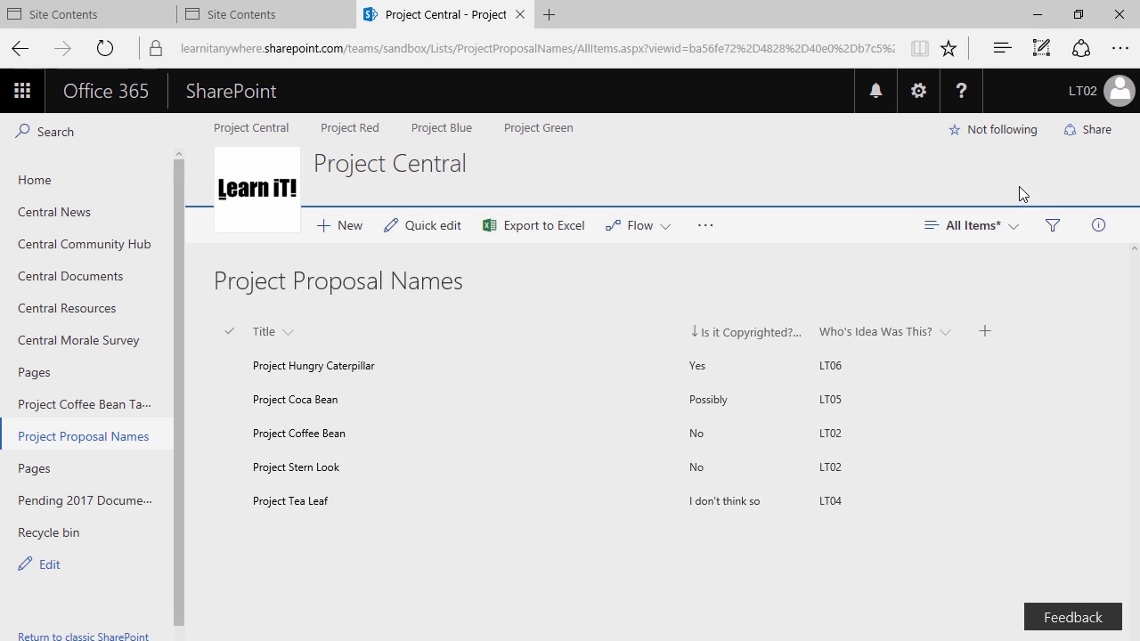
Choose Edit current view from the All Items view selector
click(1010, 233)
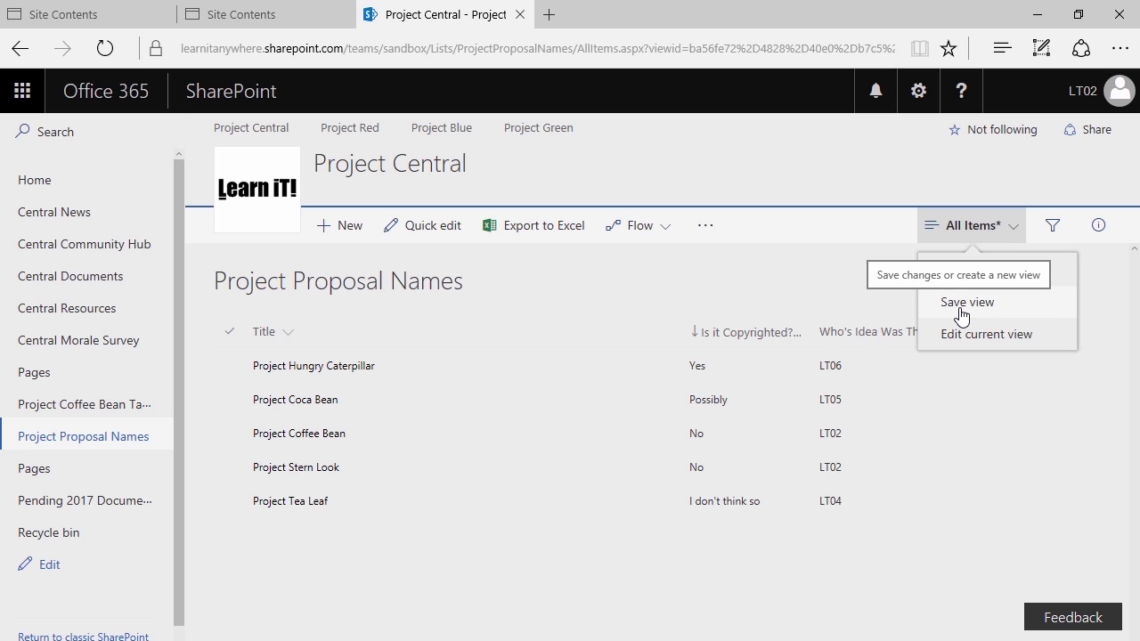
click(720, 275)
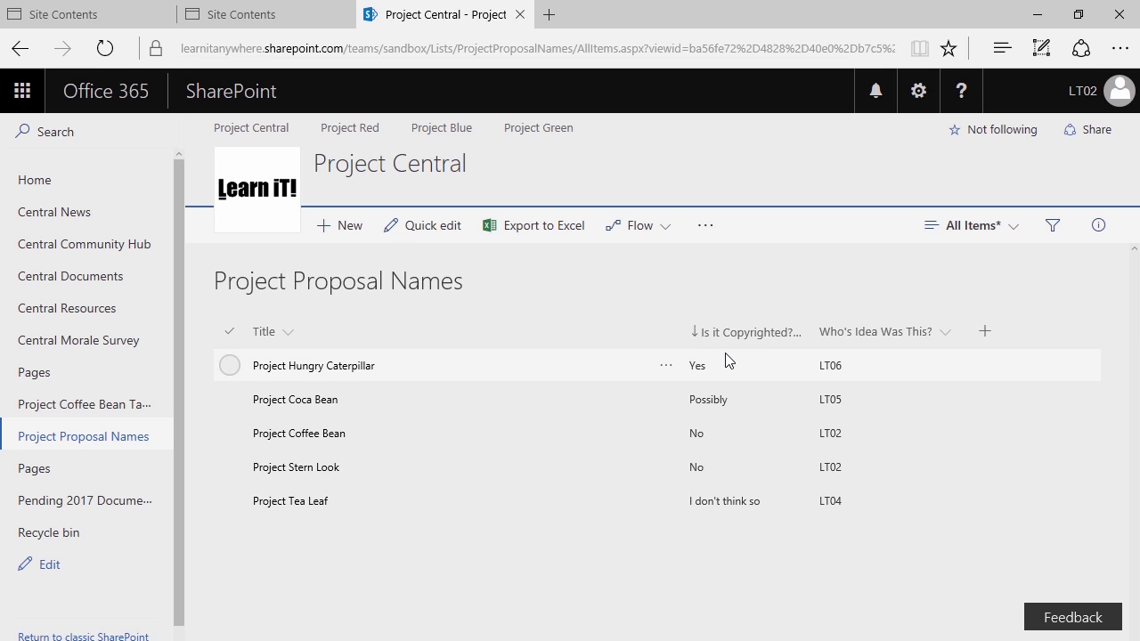
click(991, 237)
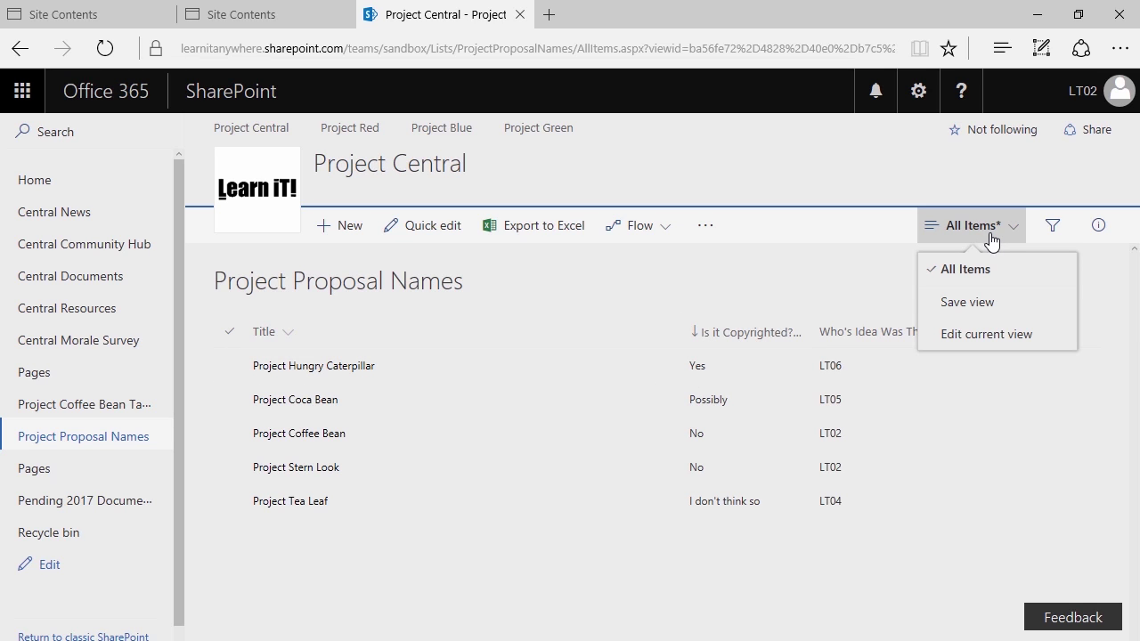
click(959, 335)
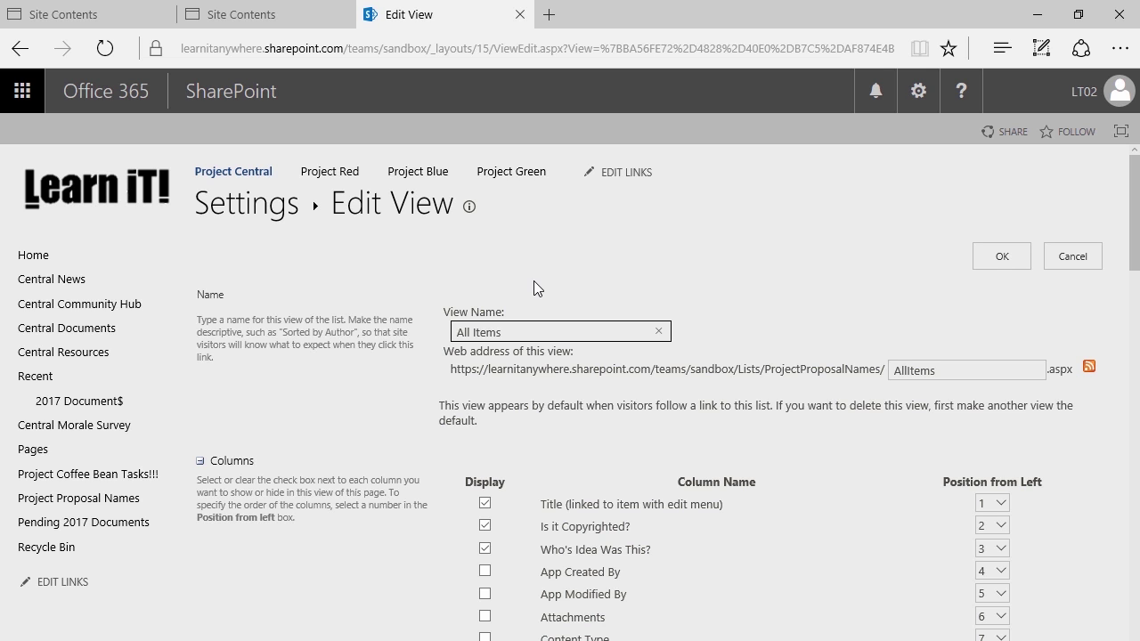
Review the All Items view's Columns and Sort settings, then cancel without saving
scroll(539, 285, down, 1)
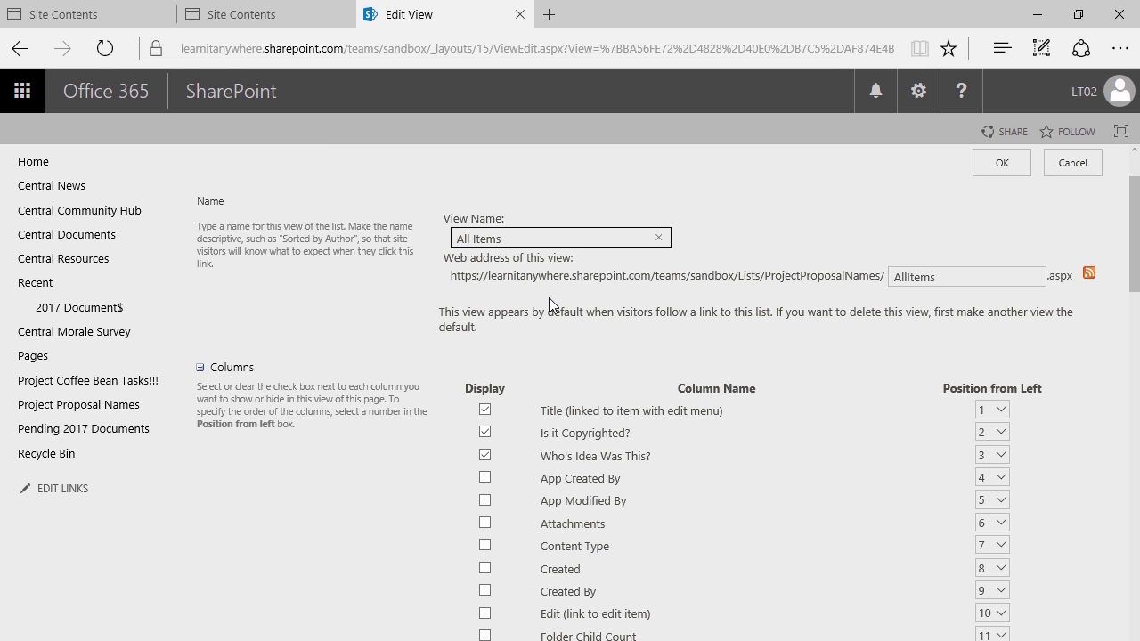
scroll(551, 301, down, 2)
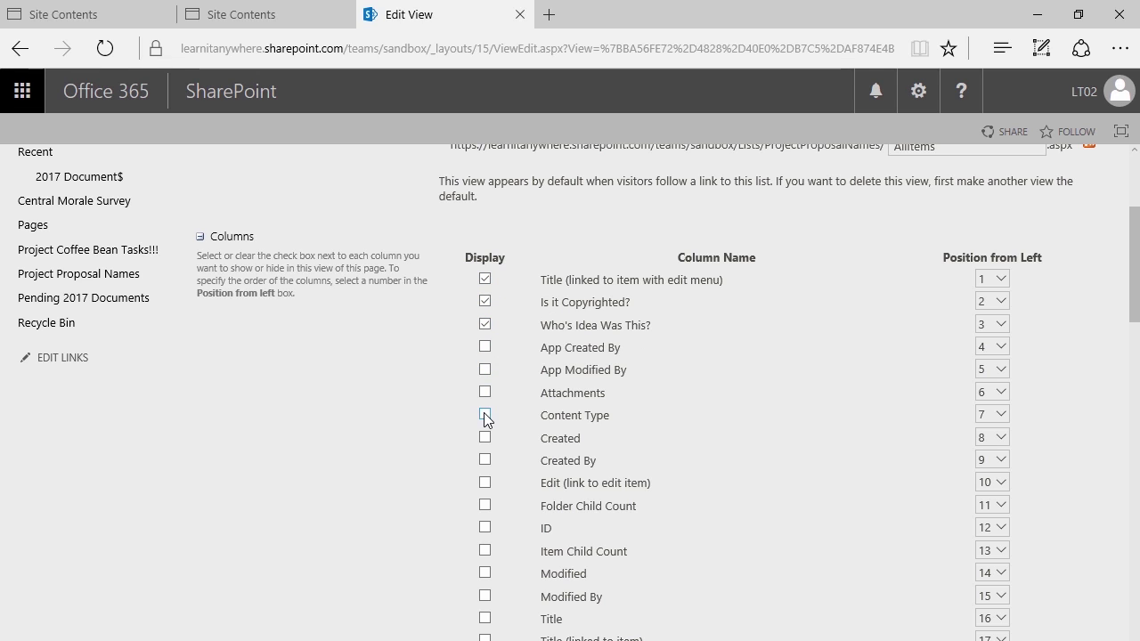
scroll(510, 418, down, 3)
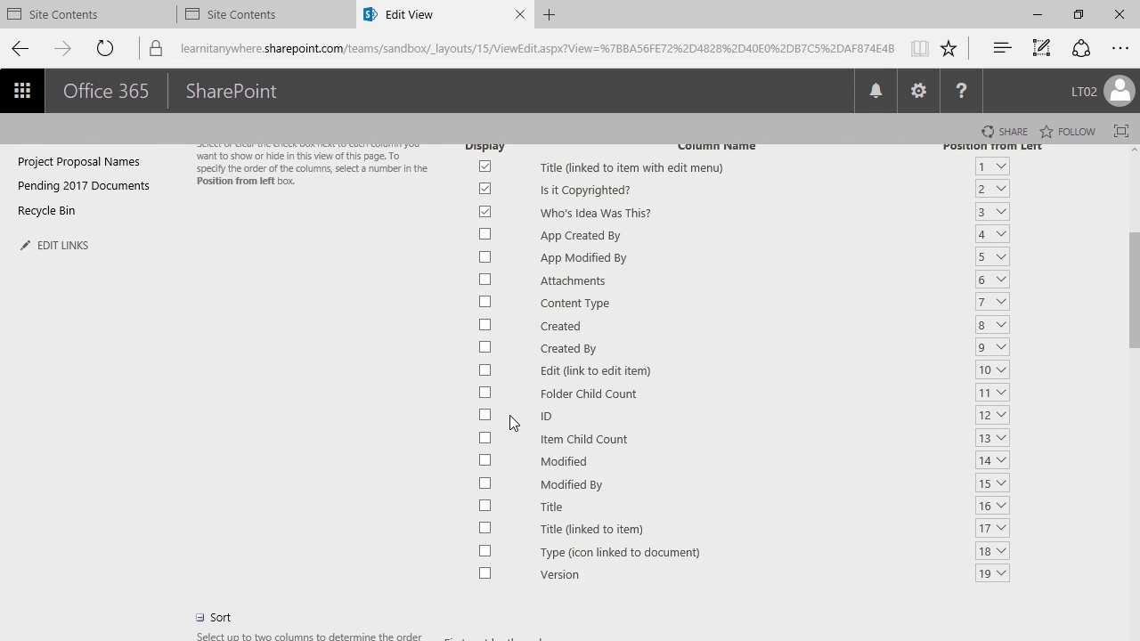
scroll(509, 415, down, 3)
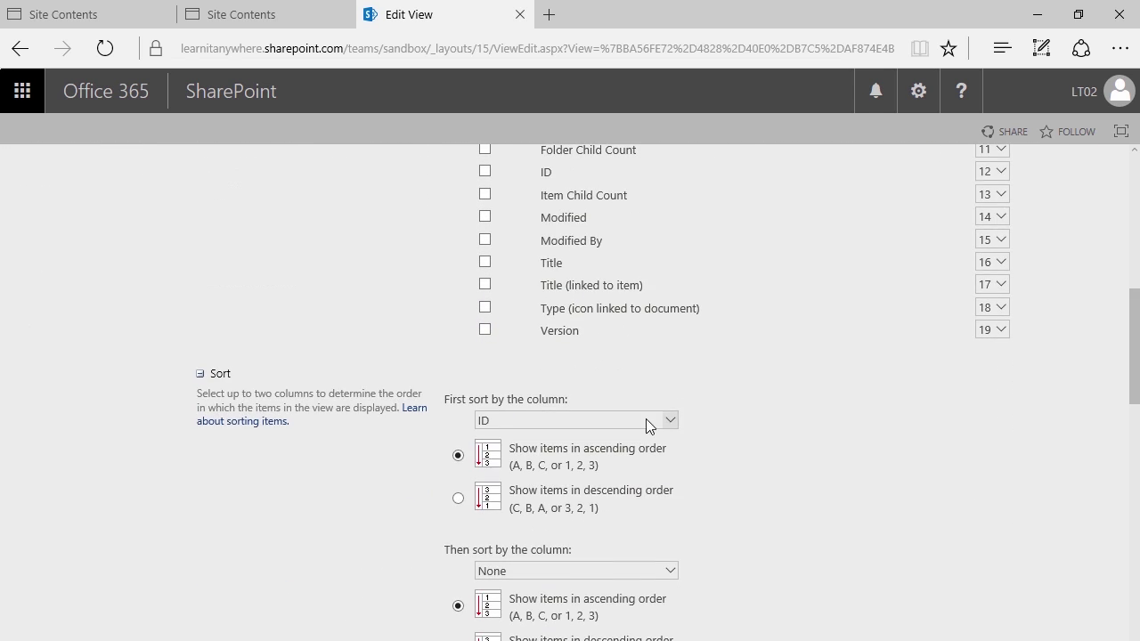
scroll(771, 374, up, 8)
click(1084, 256)
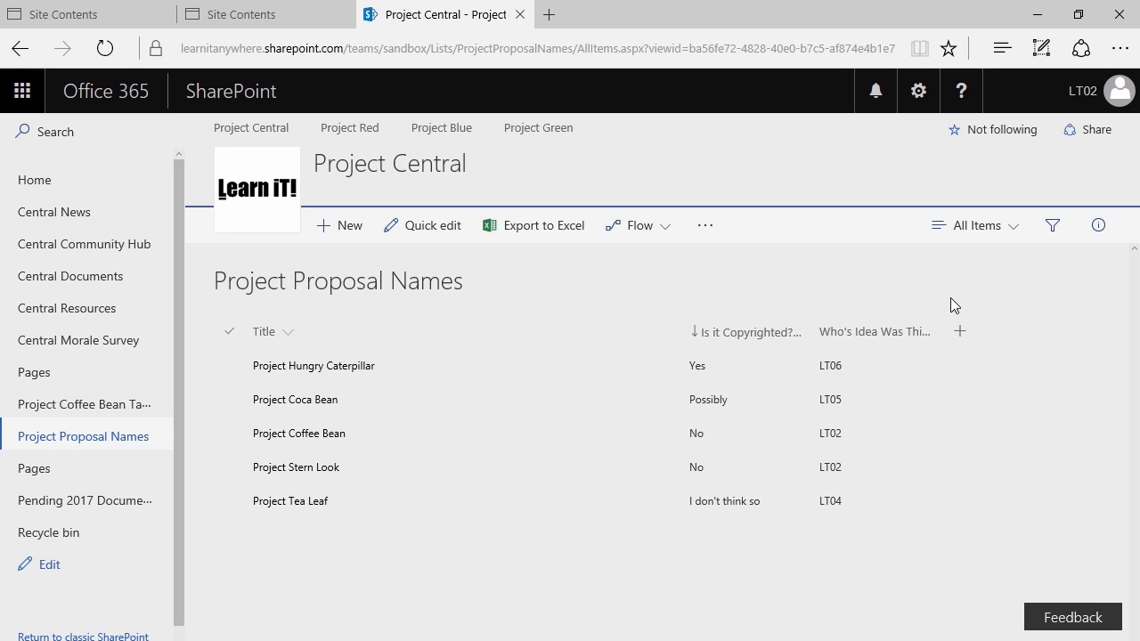
Filter Who's Idea Was This? to the current user, leaving only Project Coffee Bean and Project Stern Look
click(1051, 233)
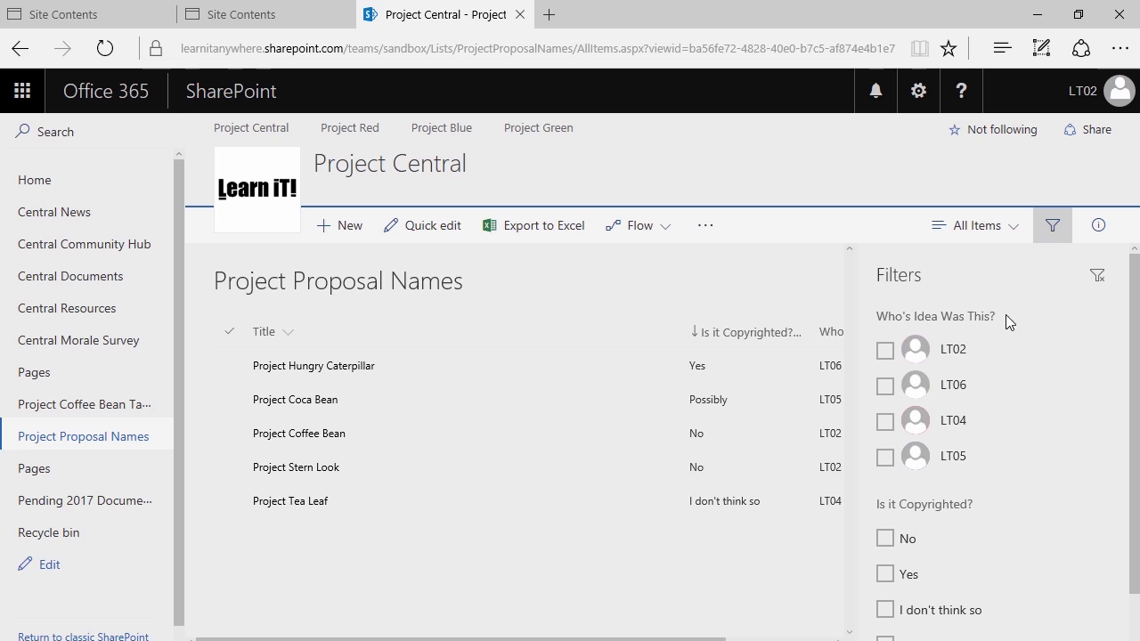
scroll(984, 508, down, 1)
scroll(975, 445, up, 1)
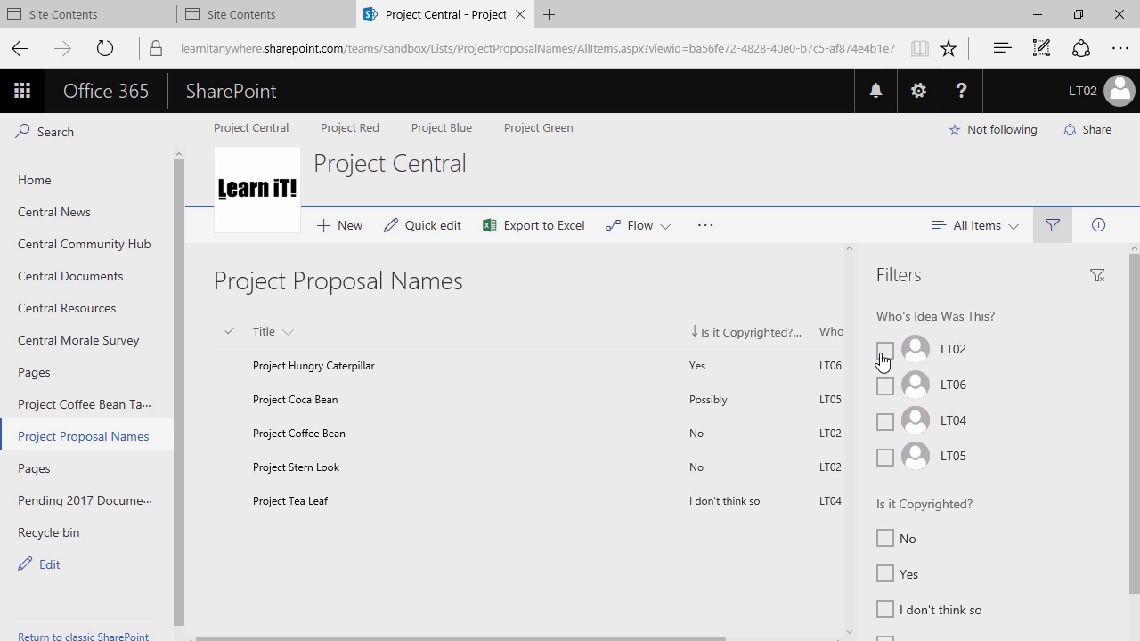
scroll(896, 516, down, 1)
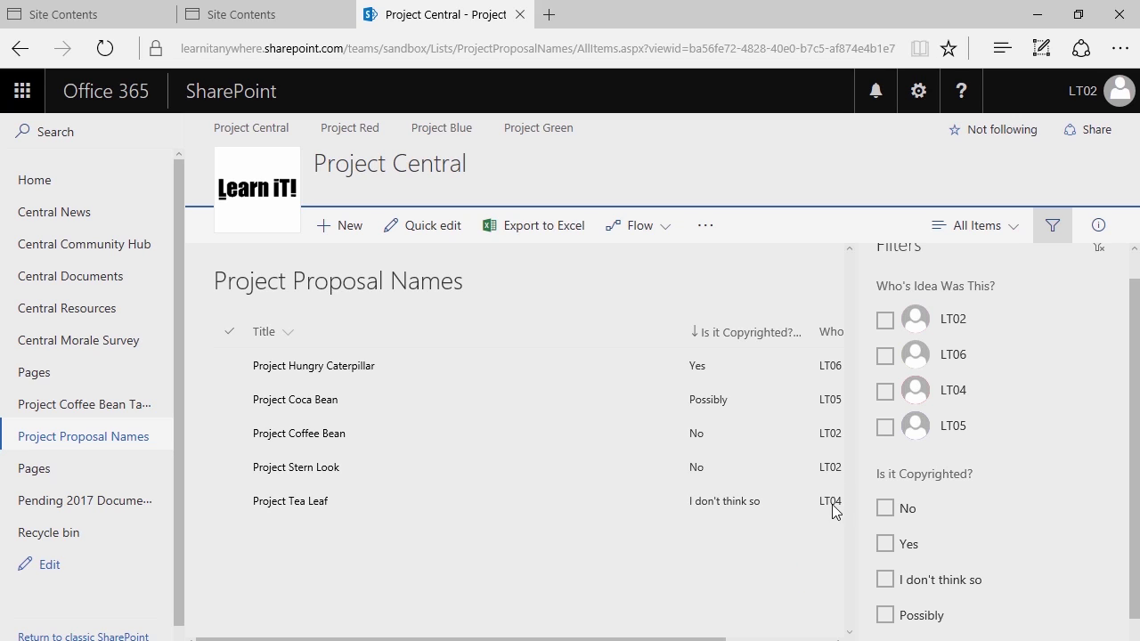
click(885, 321)
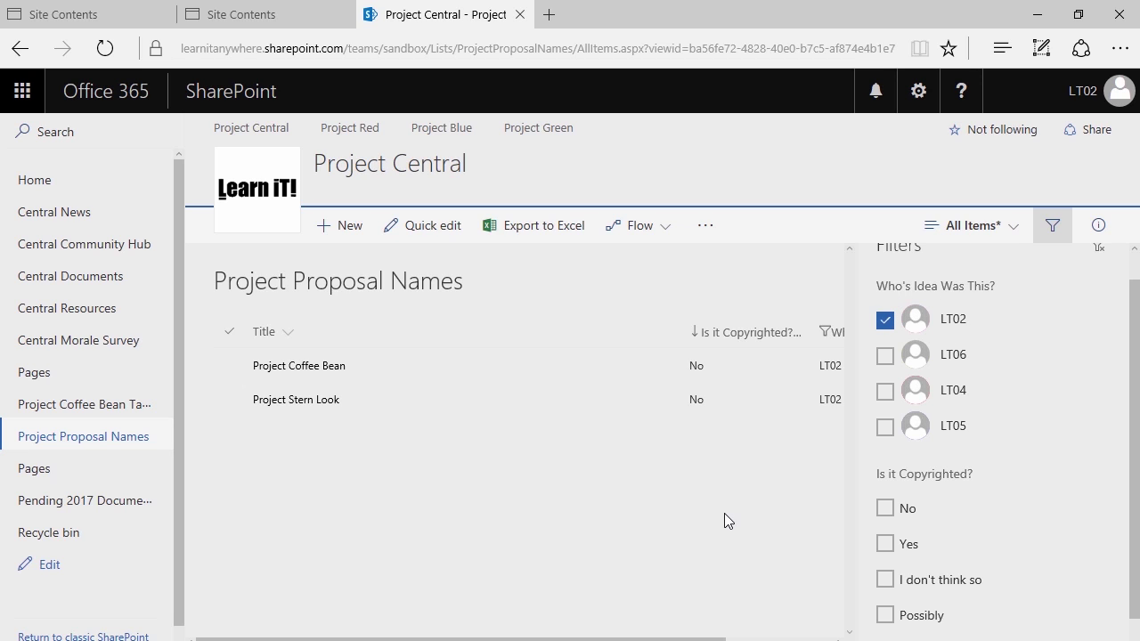
click(1049, 228)
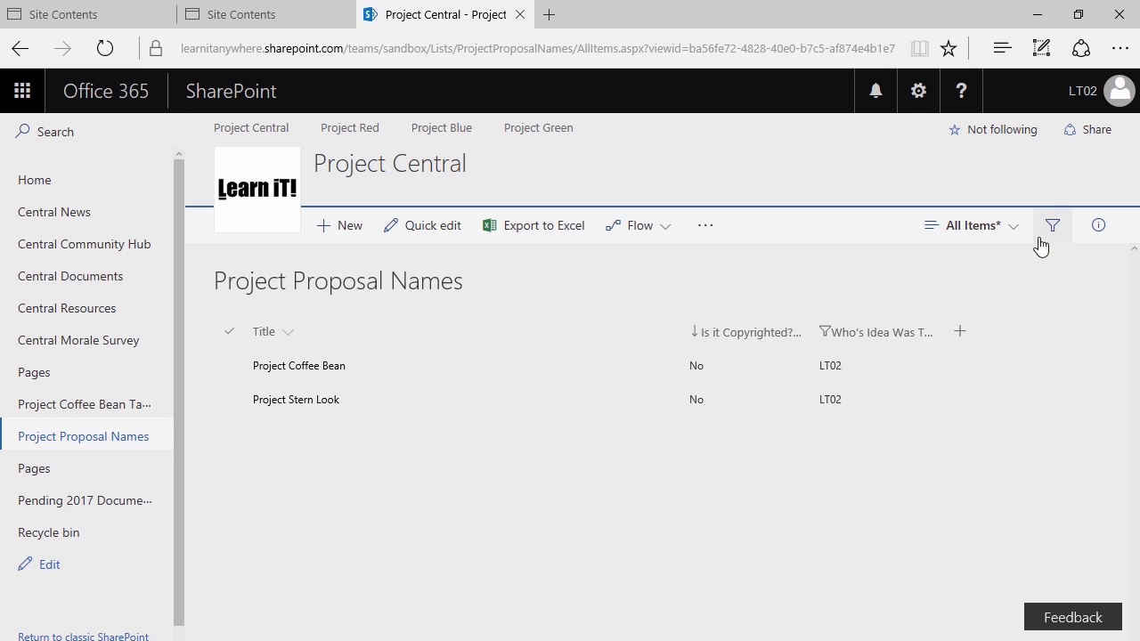
Hide the Is it Copyrighted? column through its Column settings menu
right_click(722, 335)
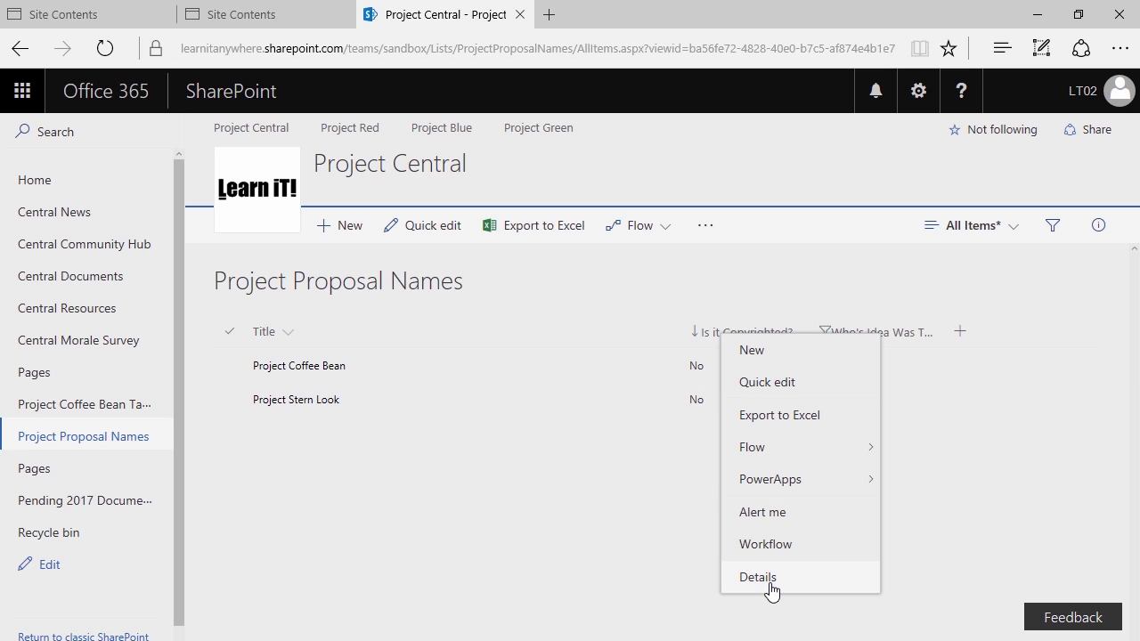
click(665, 529)
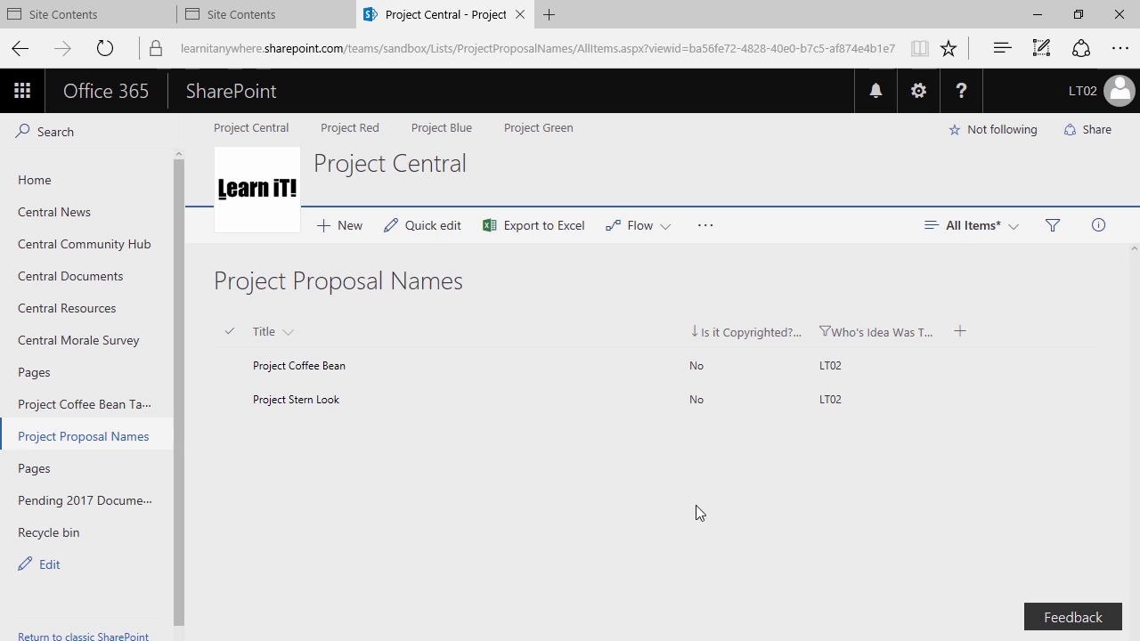
click(795, 338)
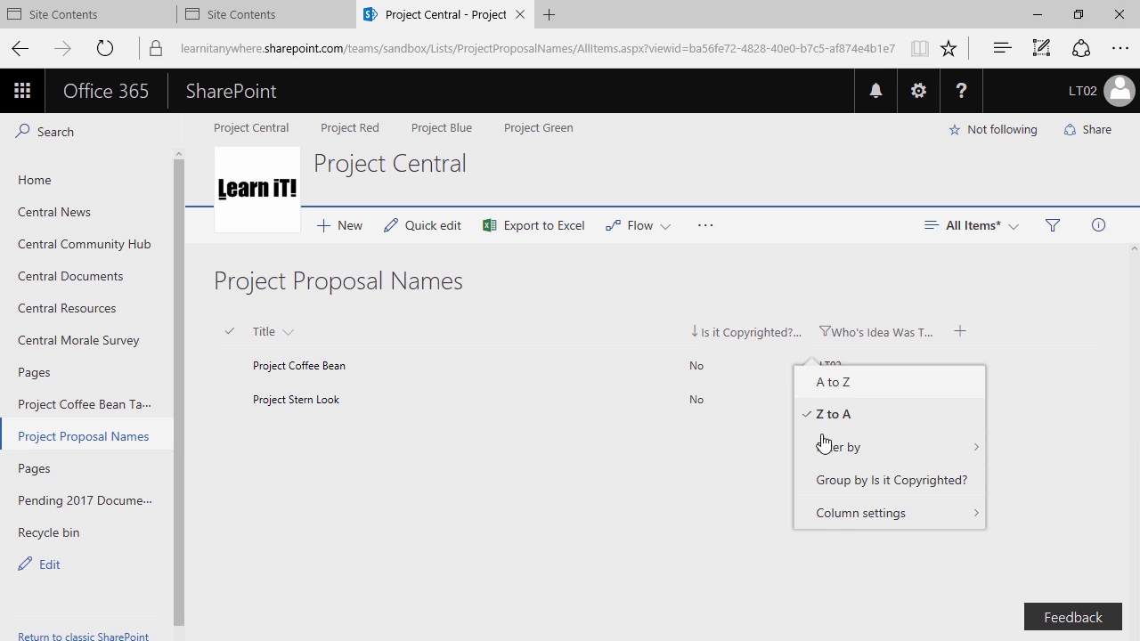
mouse_move(835, 518)
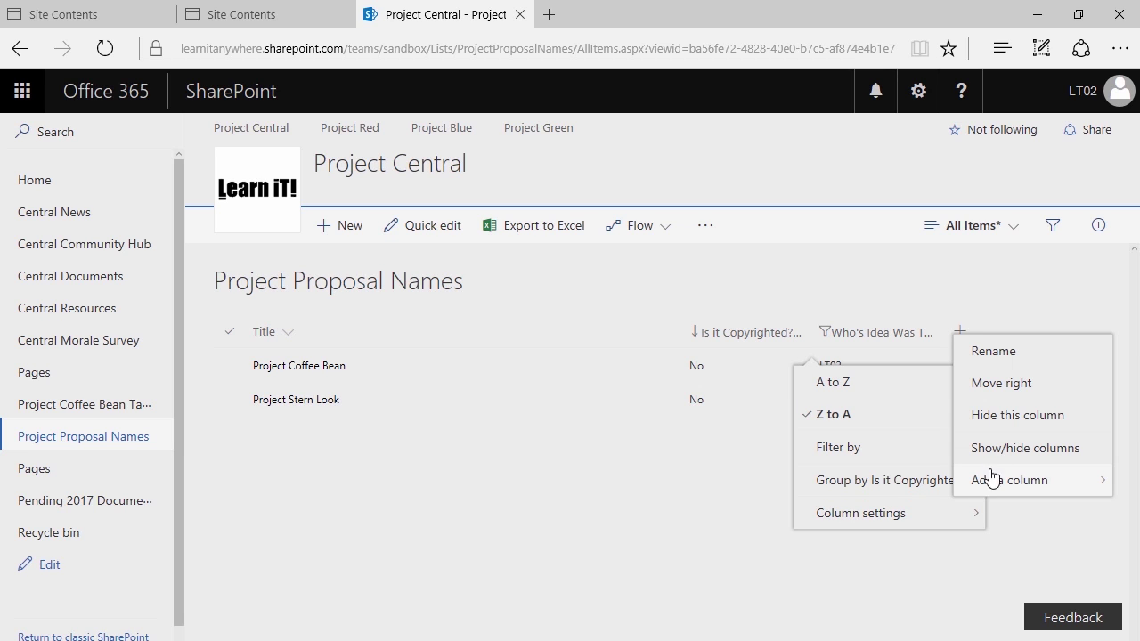
click(1006, 417)
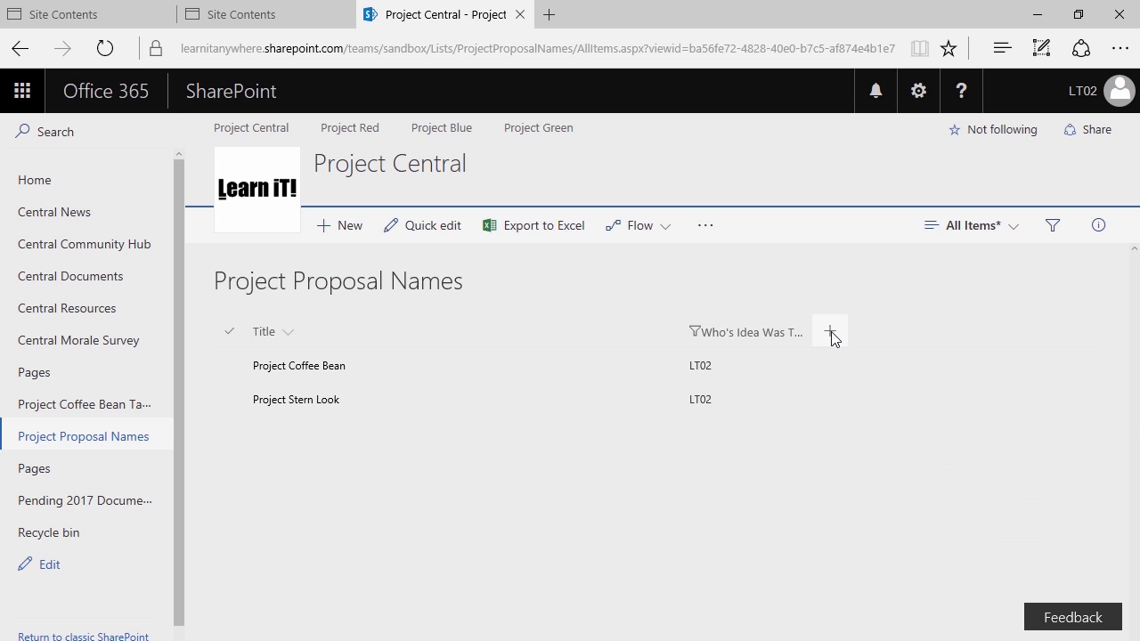
Open Show/hide columns from the Who's Idea Was This? column settings
click(767, 334)
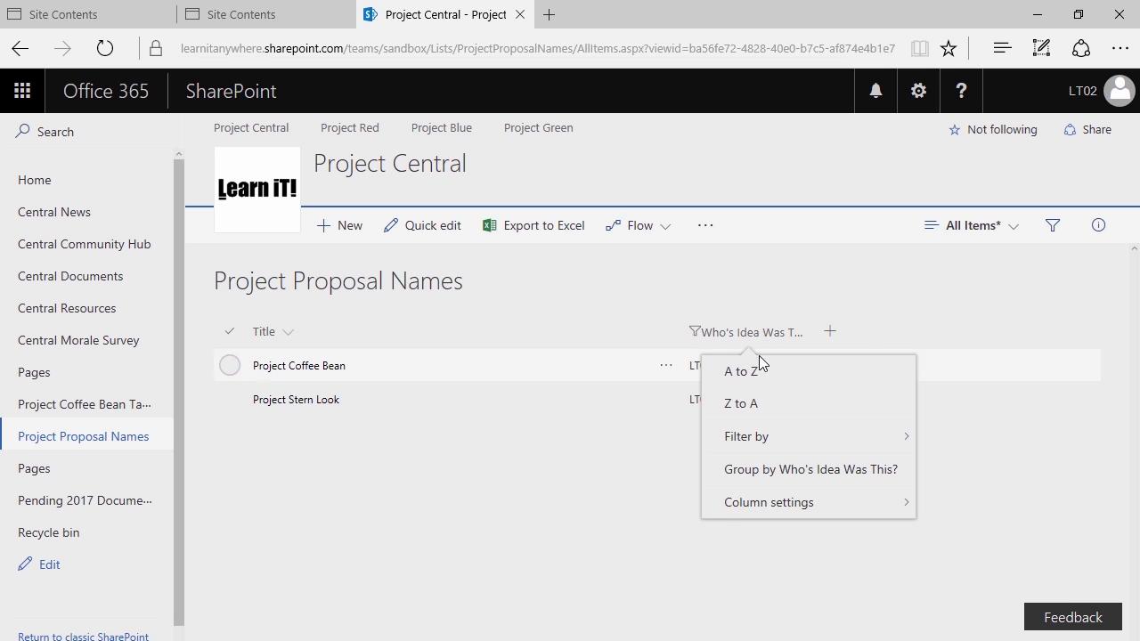
mouse_move(727, 506)
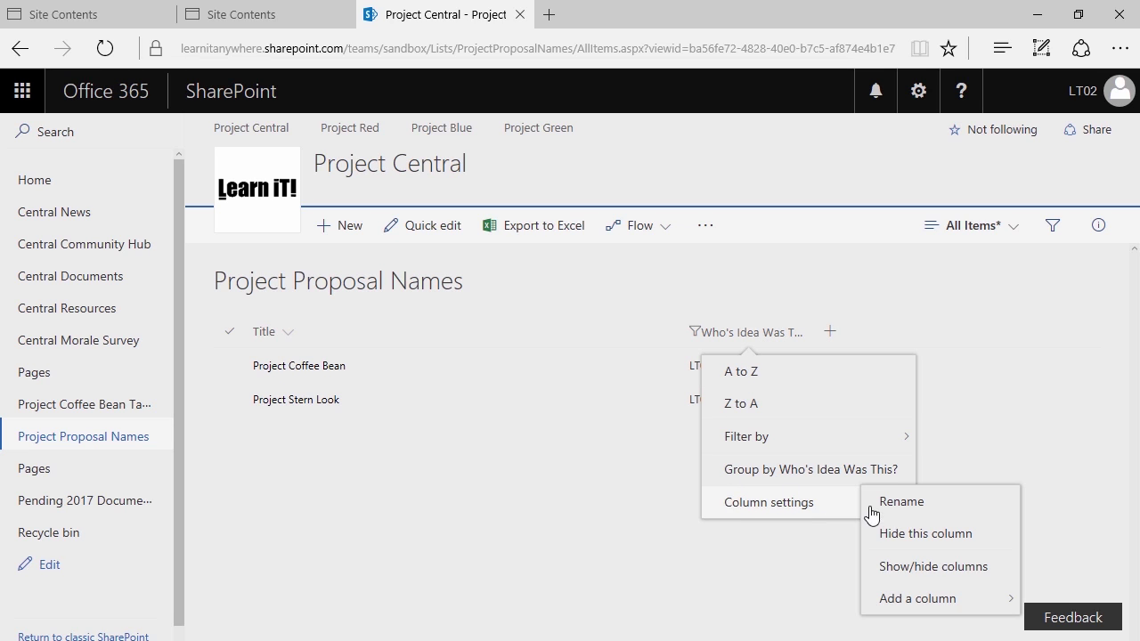
click(907, 570)
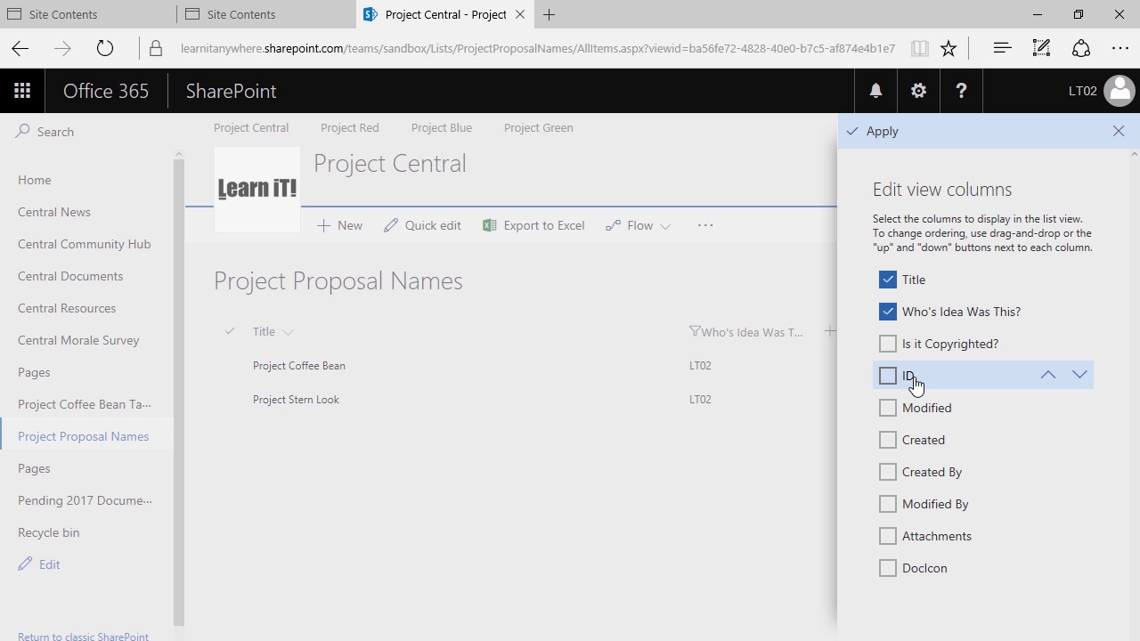
Show the Created By column and widen Who's Idea Was This? to reveal its full title
click(887, 473)
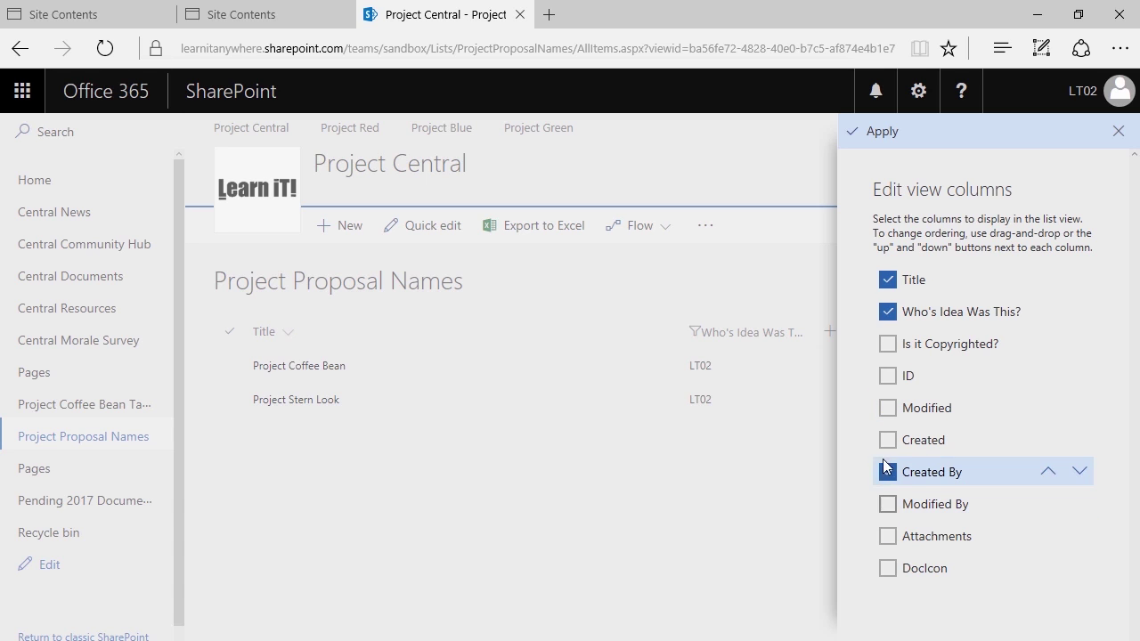
click(868, 134)
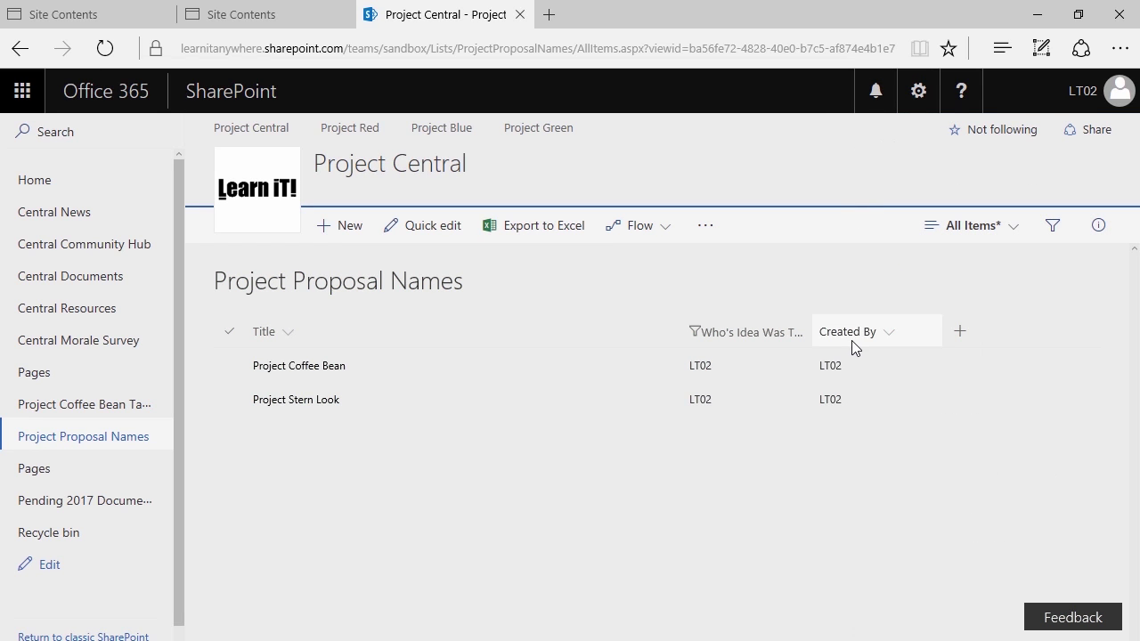
drag(806, 328, 853, 333)
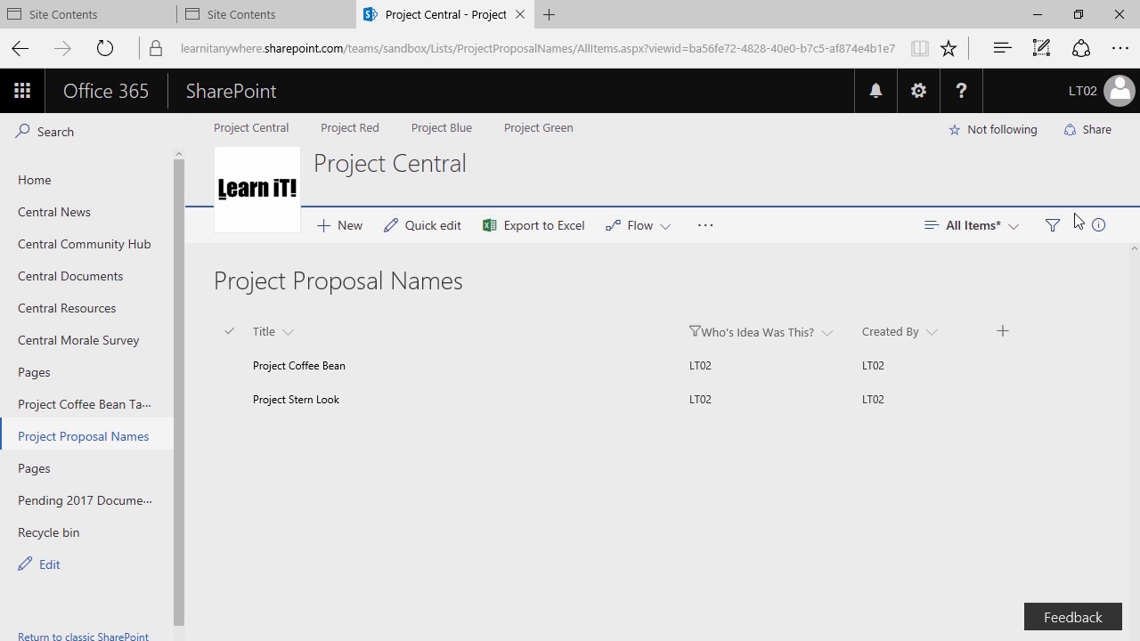
key(ctrl+2)
mouse_move(883, 187)
mouse_down()
mouse_move(1064, 236)
mouse_move(1038, 264)
mouse_up()
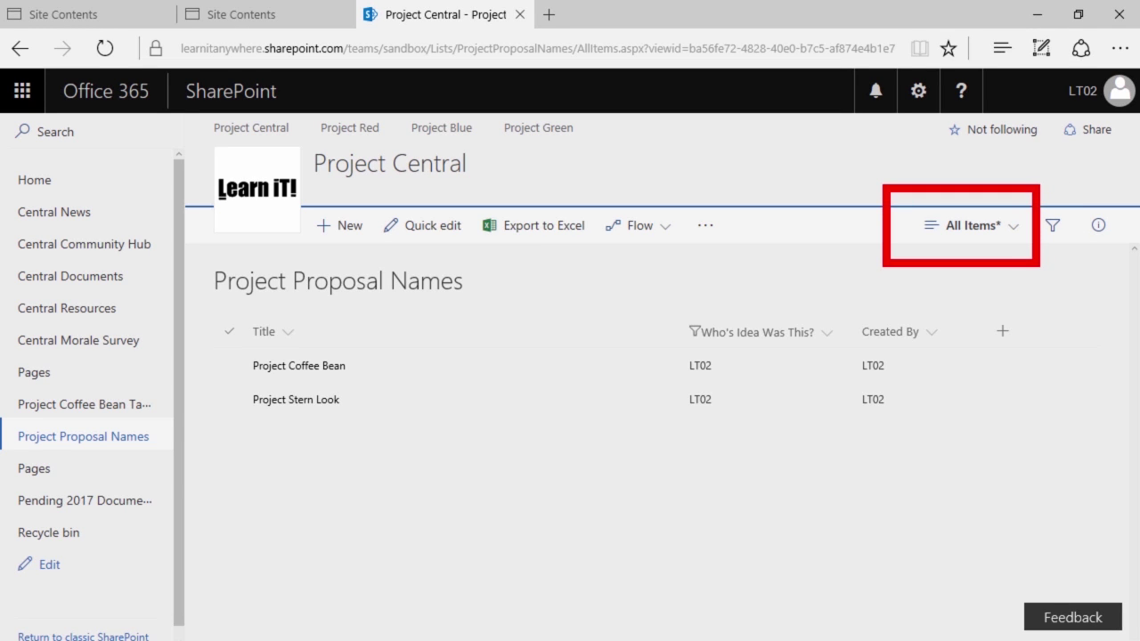
drag(985, 239, 984, 372)
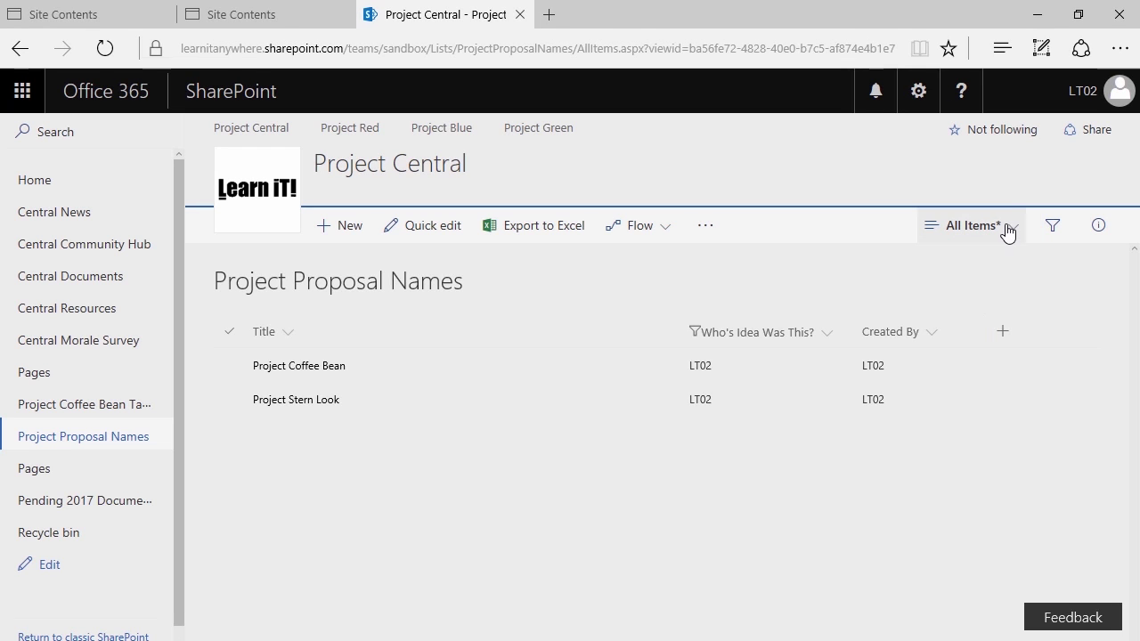
Save the current layout as a public view named 'LT02 View' and switch to it
click(1007, 227)
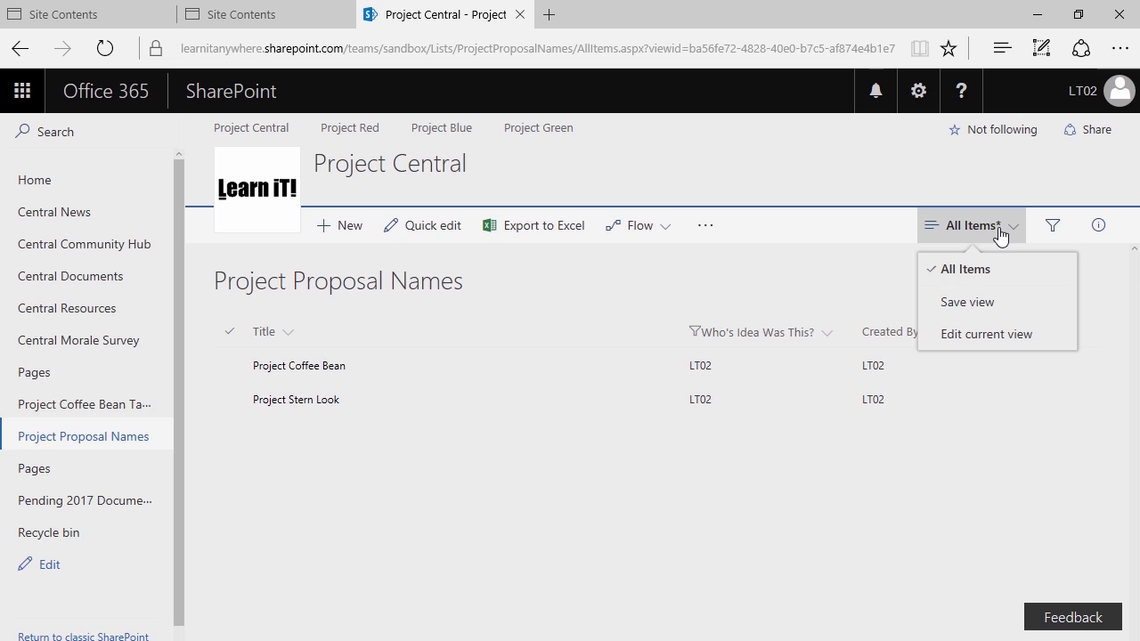
click(994, 314)
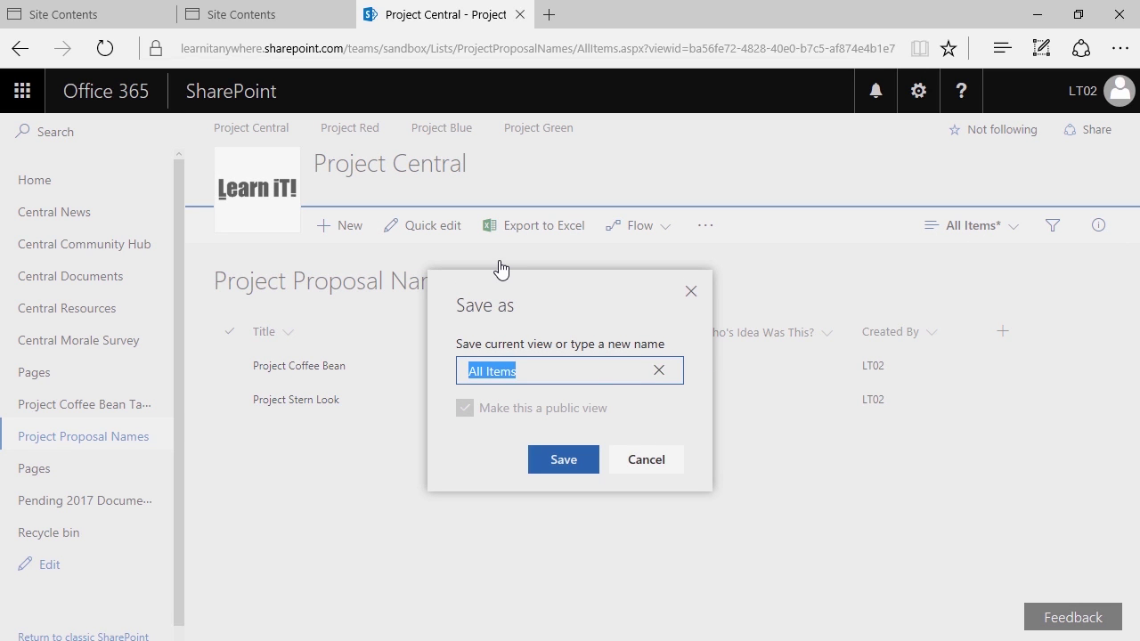
text(LT02)
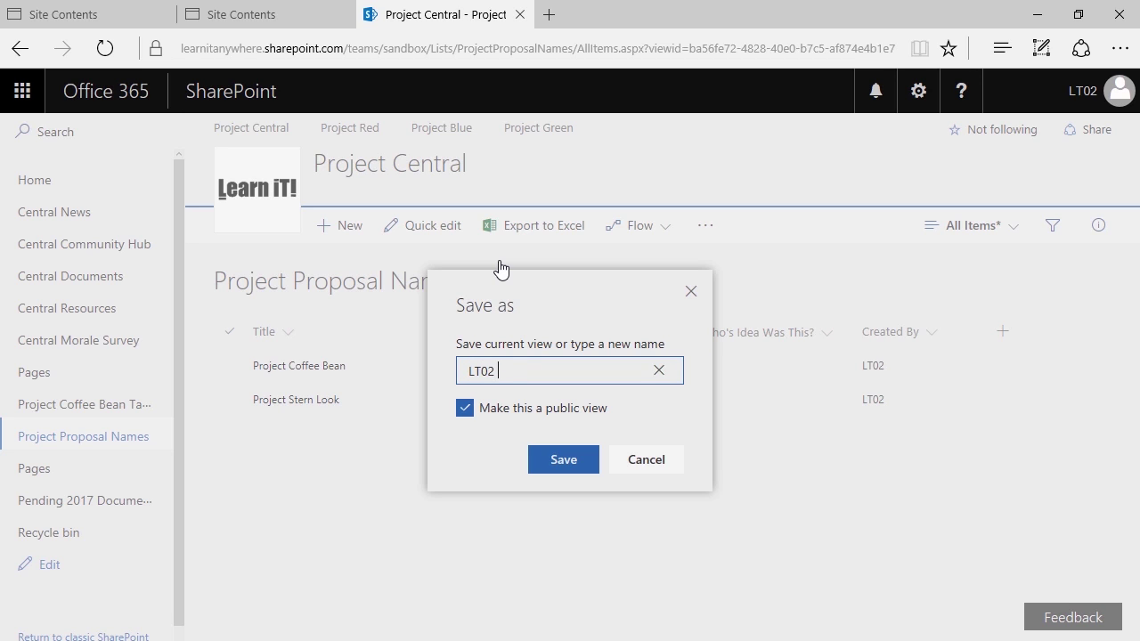
text( View)
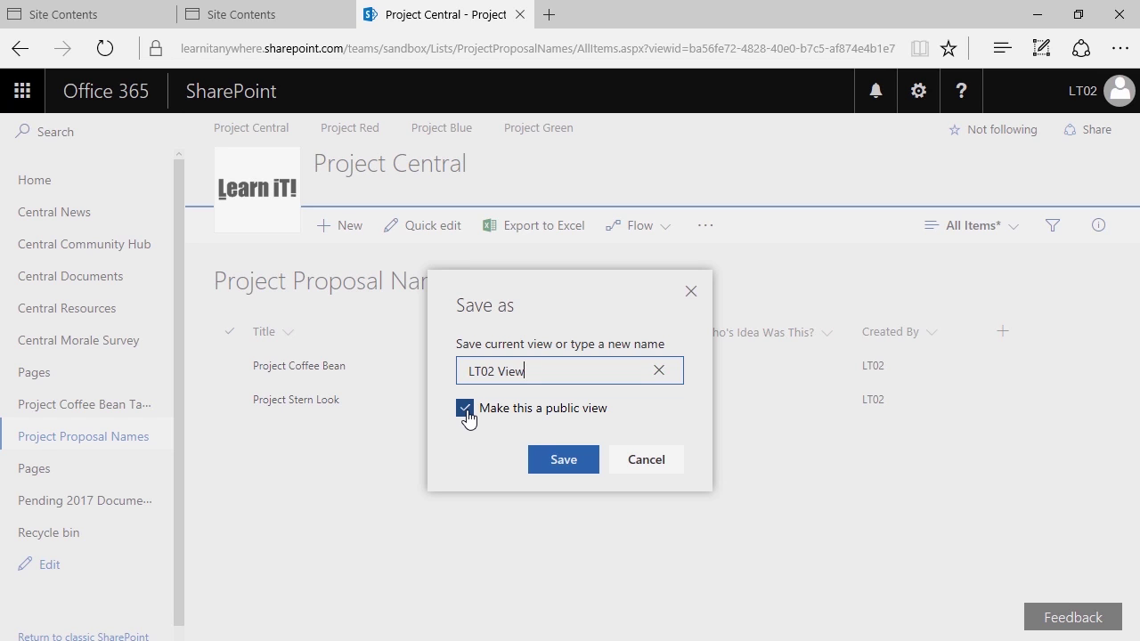
click(465, 411)
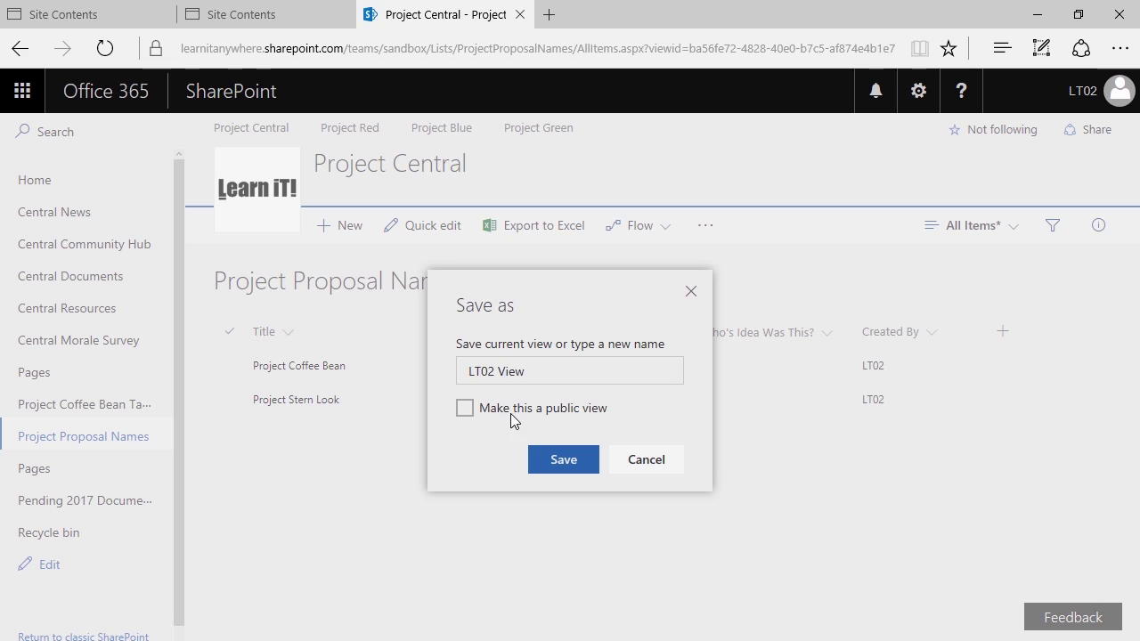
click(494, 371)
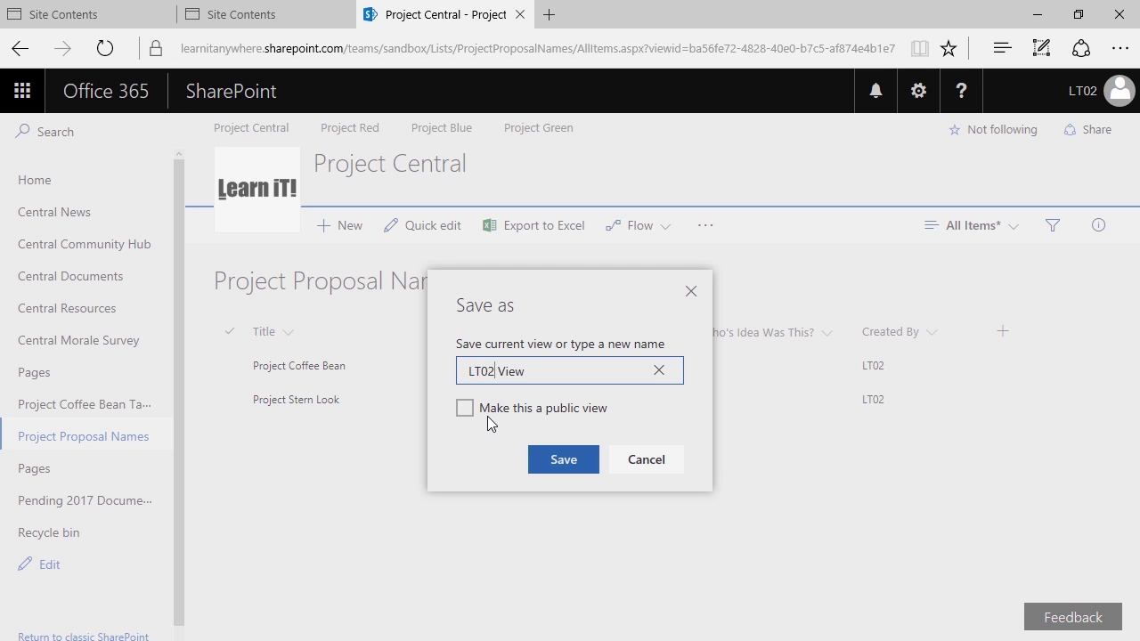
click(464, 409)
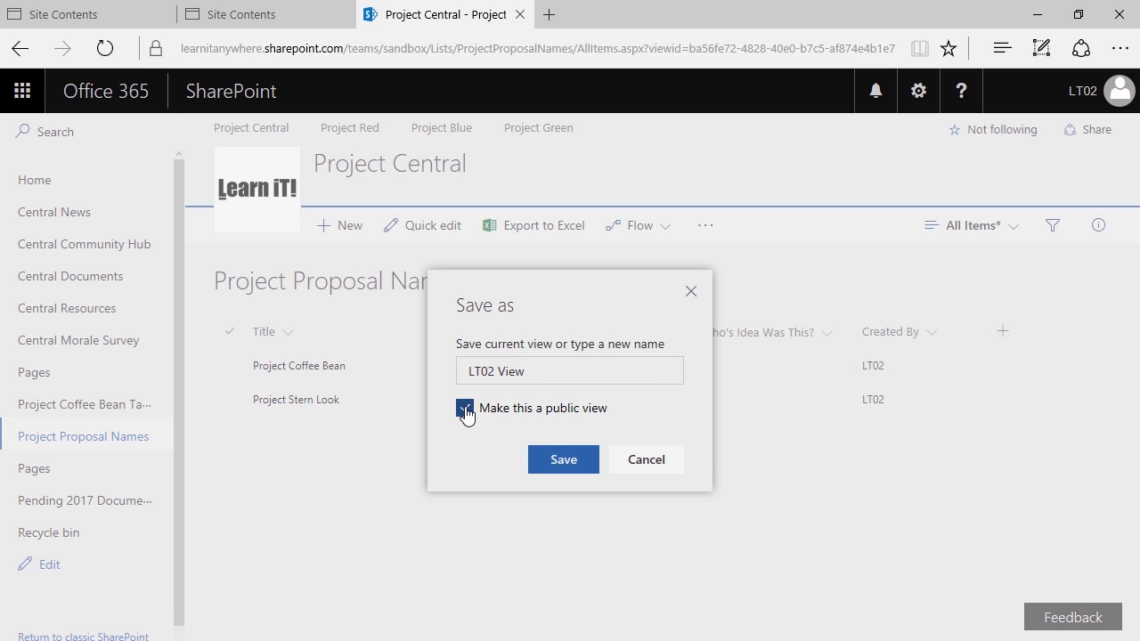
click(465, 408)
click(522, 409)
click(534, 456)
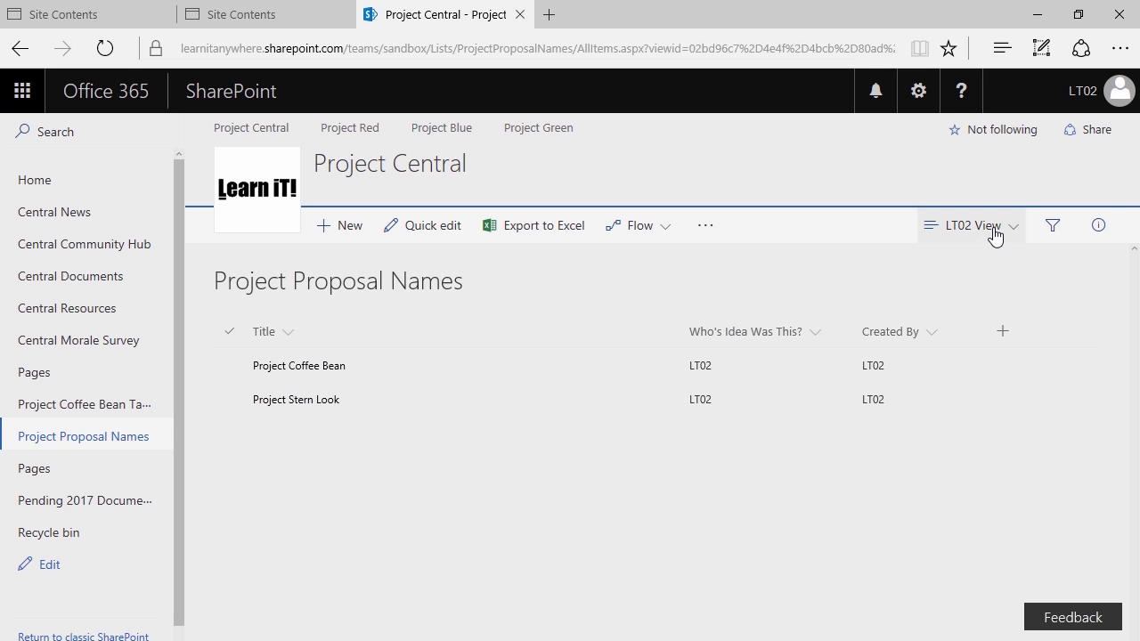
Check the view options dropdown twice, closing it each time without changes
click(993, 230)
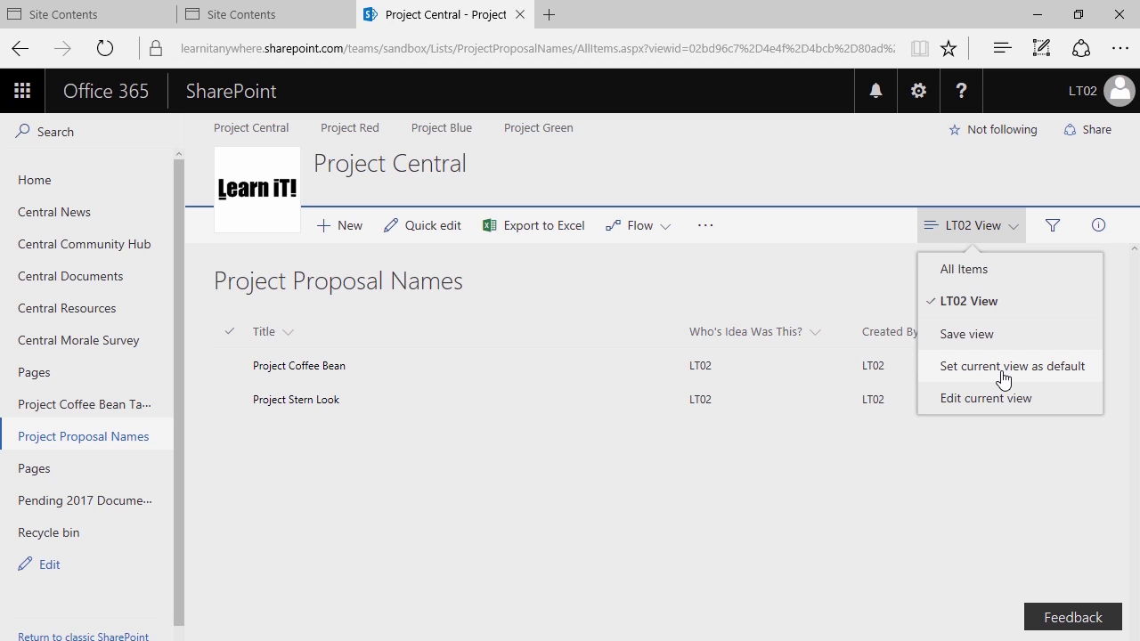
click(682, 488)
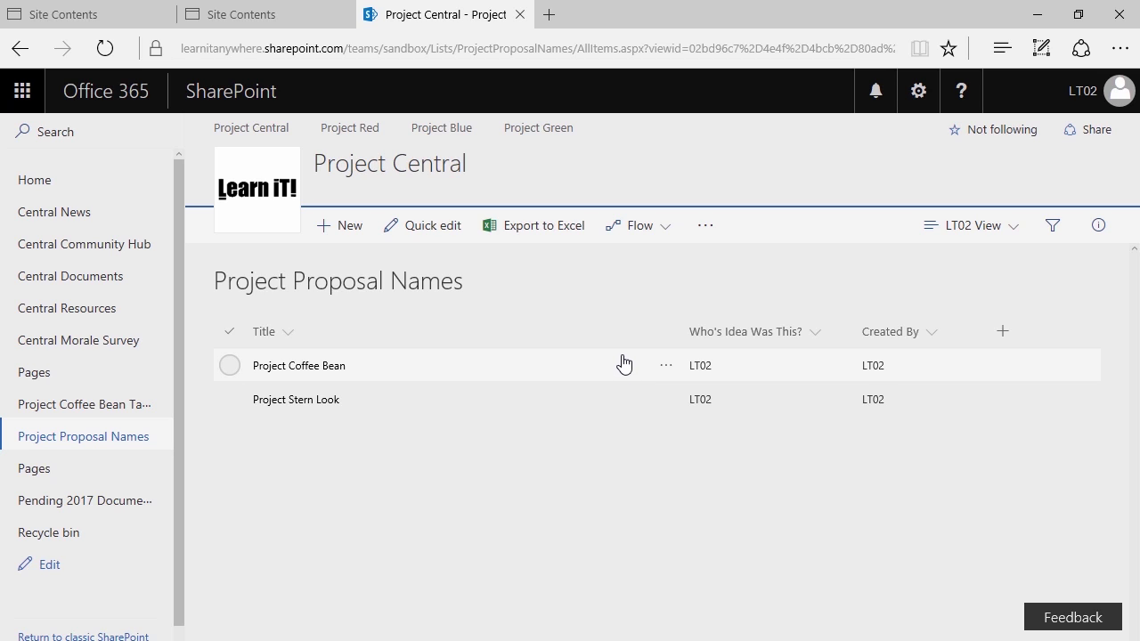
click(986, 228)
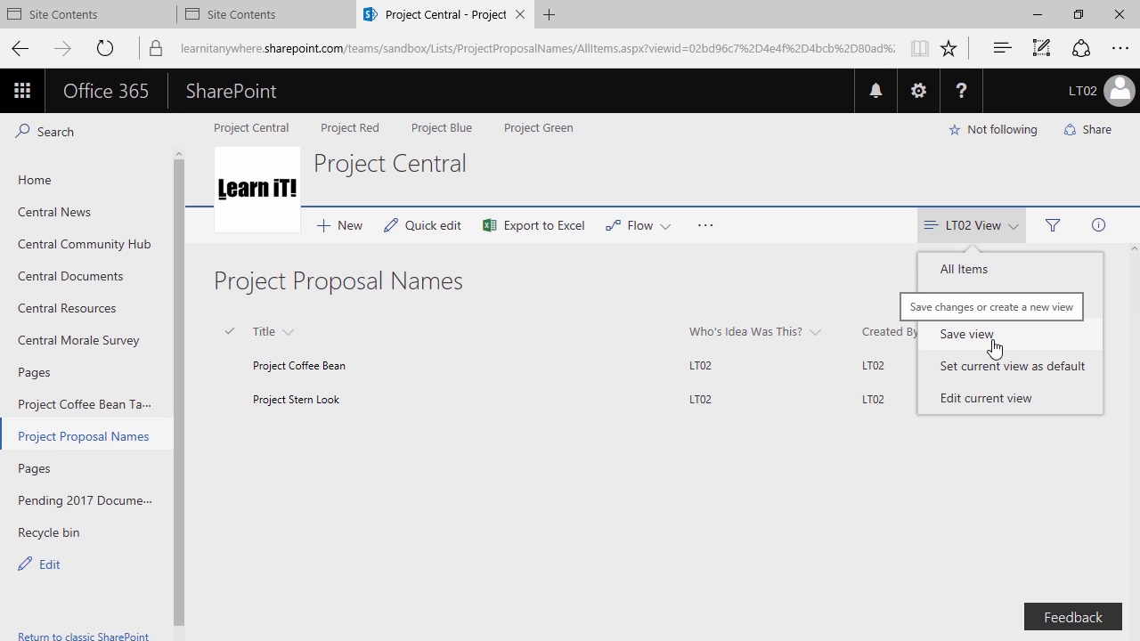
click(848, 279)
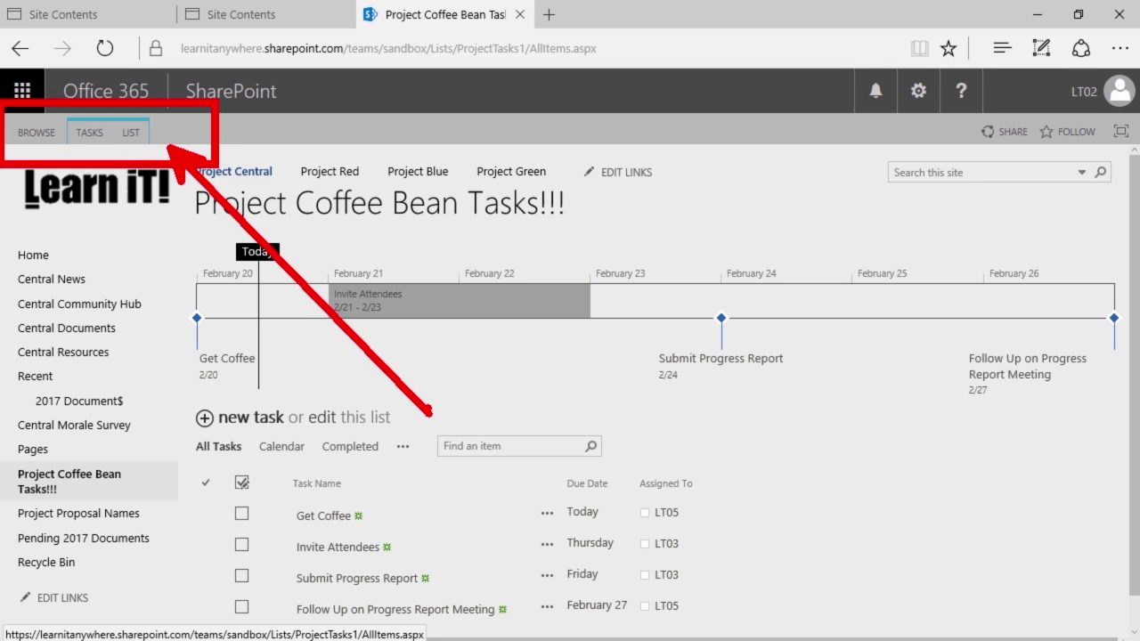
Choose Create Column from the LIST ribbon for the Project Coffee Bean Tasks list
click(131, 134)
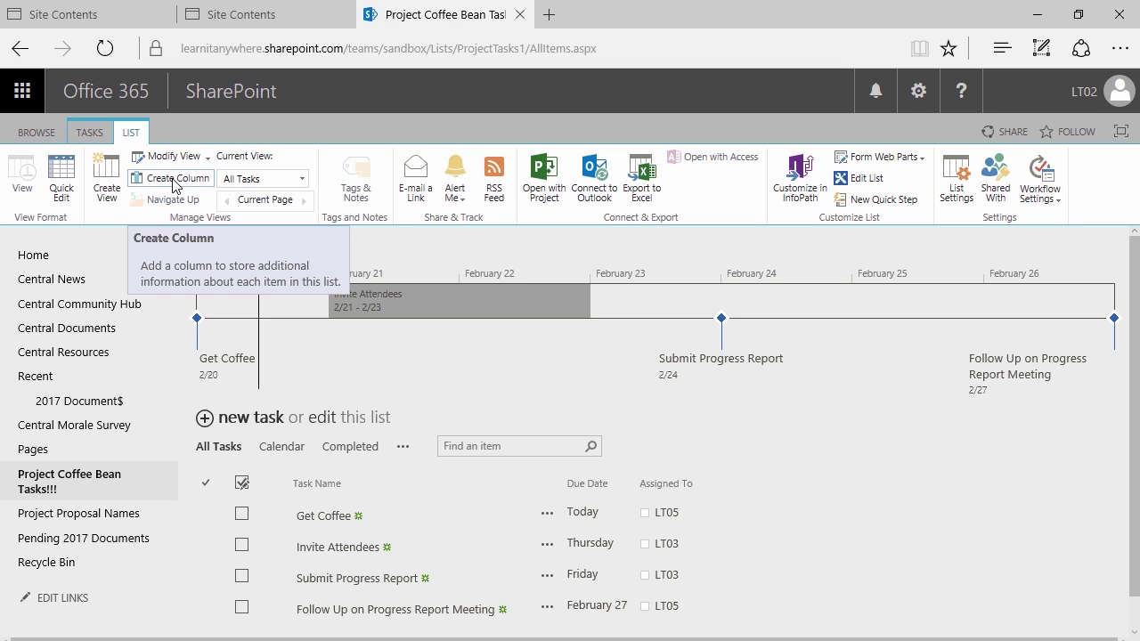
click(175, 185)
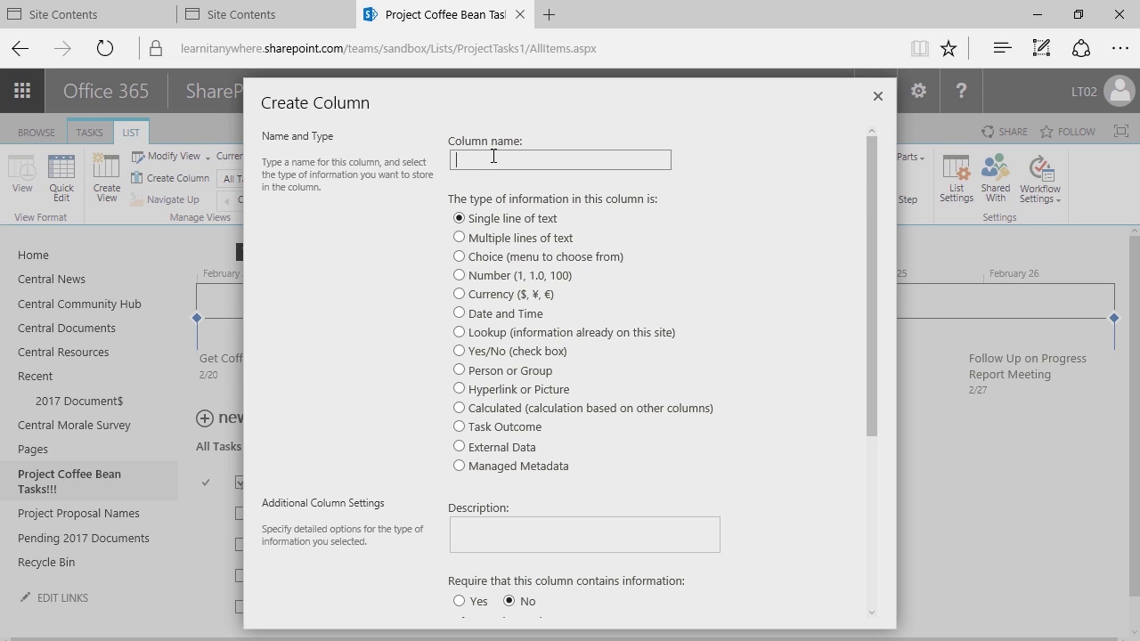
Name the new column 'Related Project?', make it a Choice type, and select the placeholder choices
text(Related Project?)
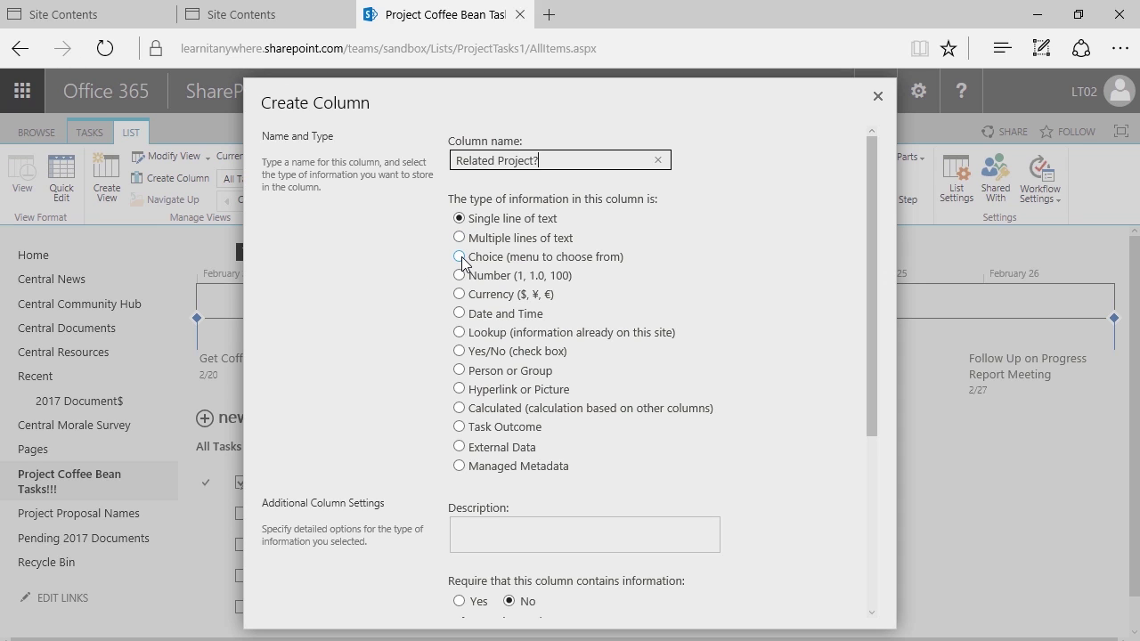
click(461, 257)
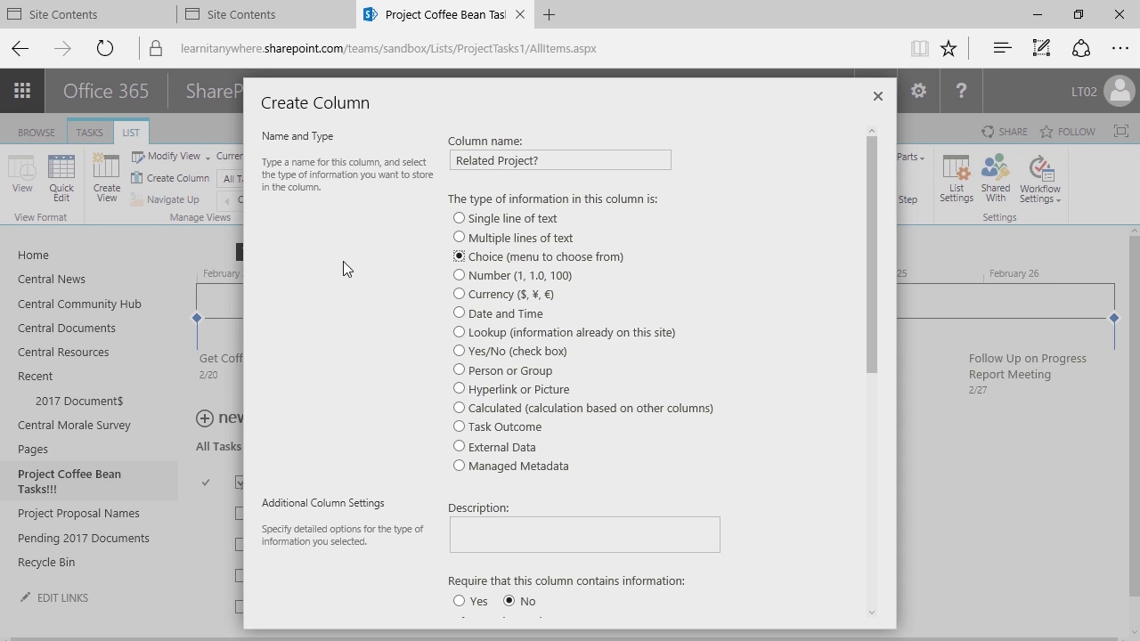
scroll(405, 298, down, 3)
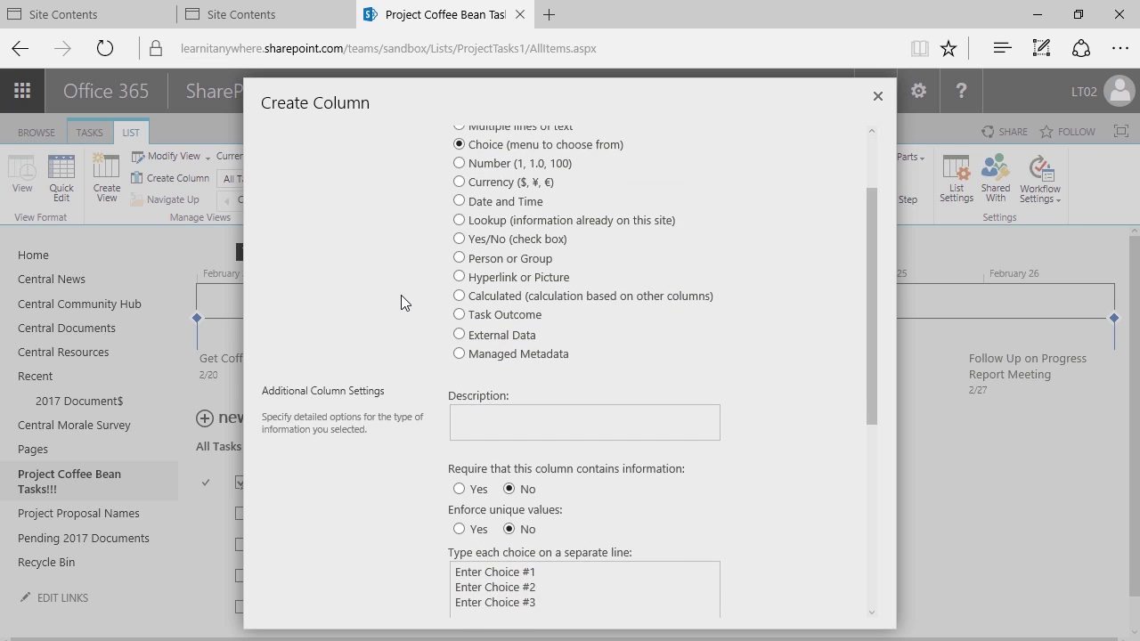
scroll(401, 295, down, 3)
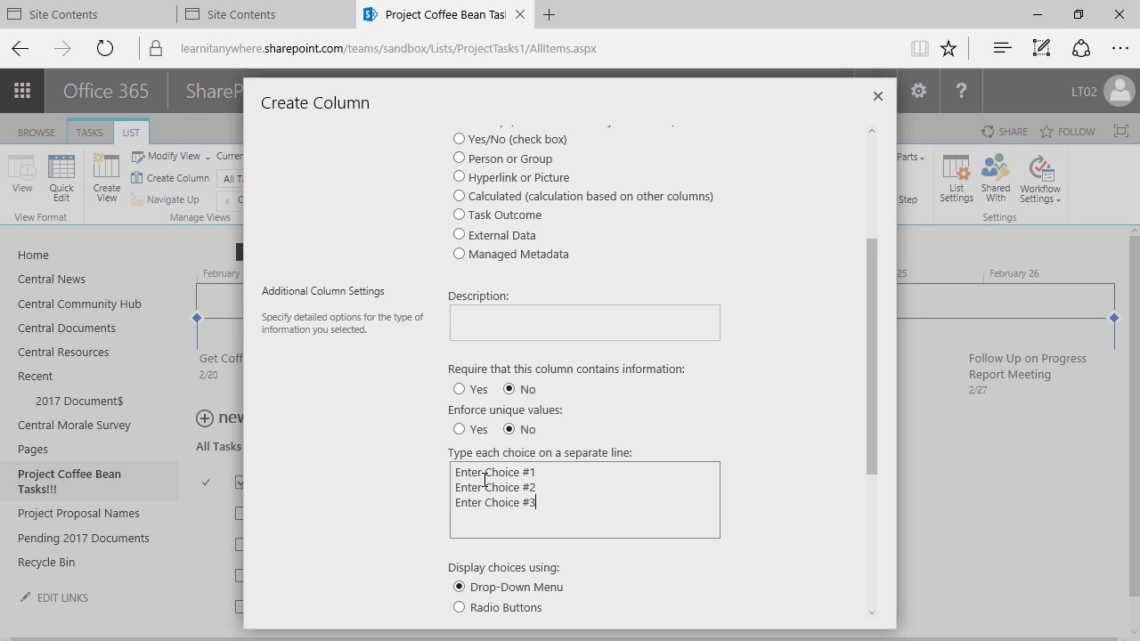
key(ctrl+a)
Replace the placeholder choices with Project Coffee Bean, Project Tea Leaf and Project Coca Bean
key(Delete)
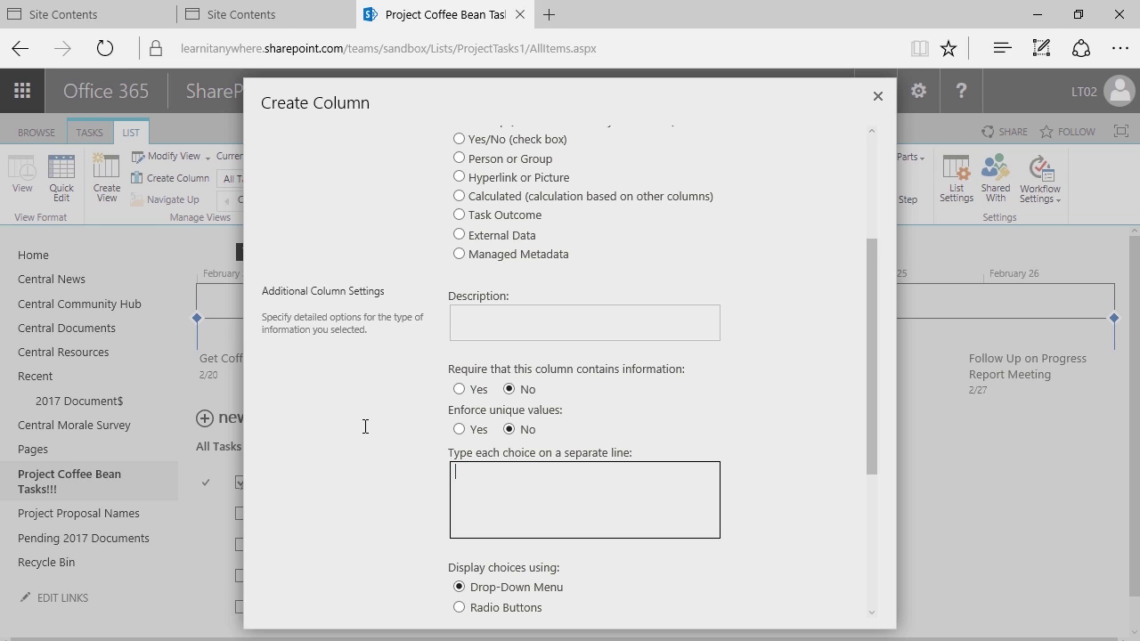
text(Project Coffee Bean)
key(Return)
text(Project Tea Leaf Projec)
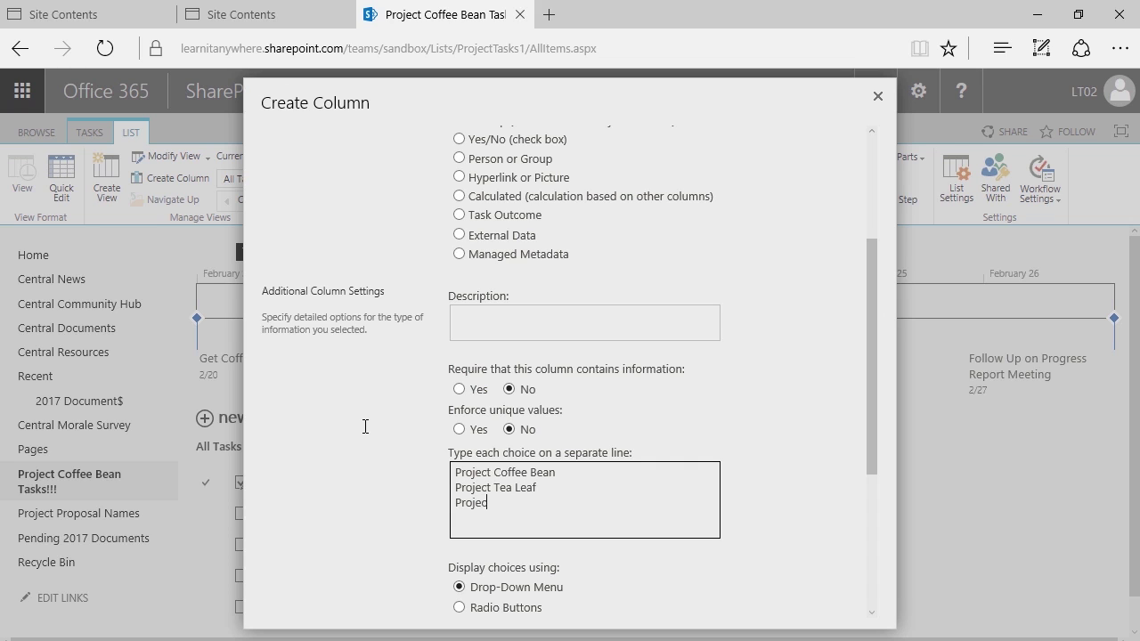
text(t Coca Bean)
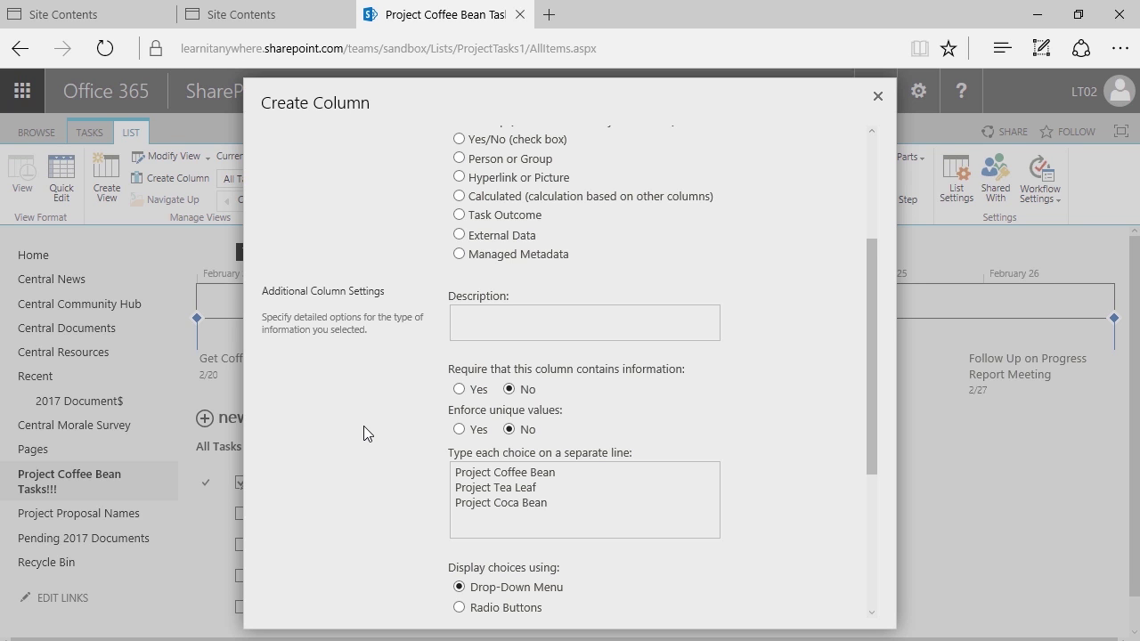
Clear the Project Coffee Bean default value and confirm the new column
scroll(364, 425, down, 3)
scroll(376, 437, down, 2)
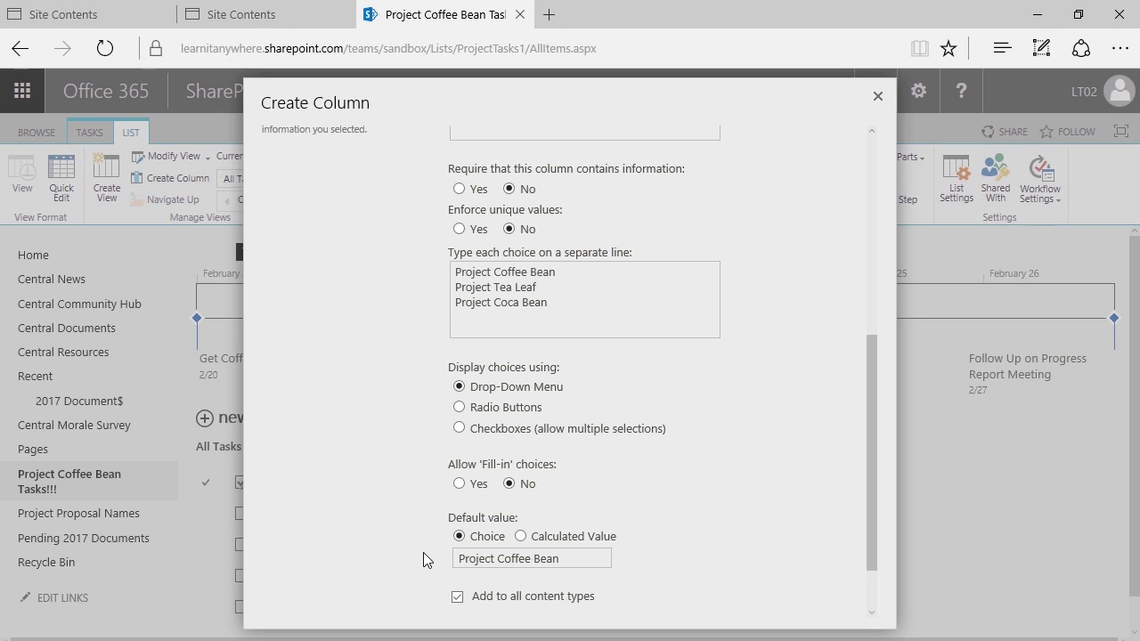
scroll(460, 448, down, 2)
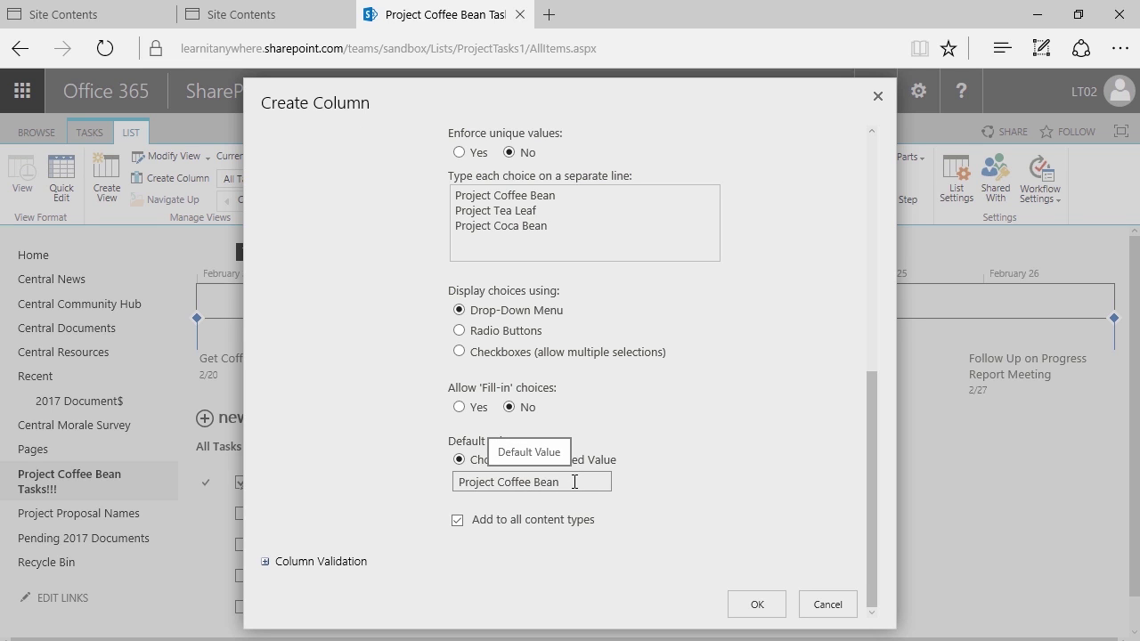
click(574, 482)
drag(562, 483, 359, 494)
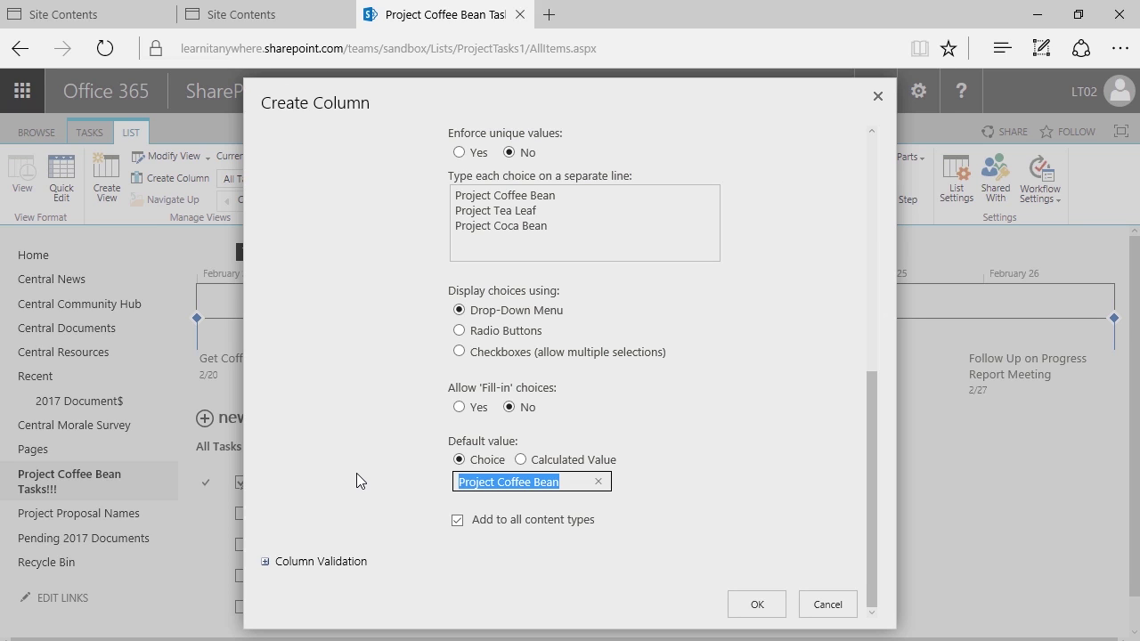
key(BackSpace)
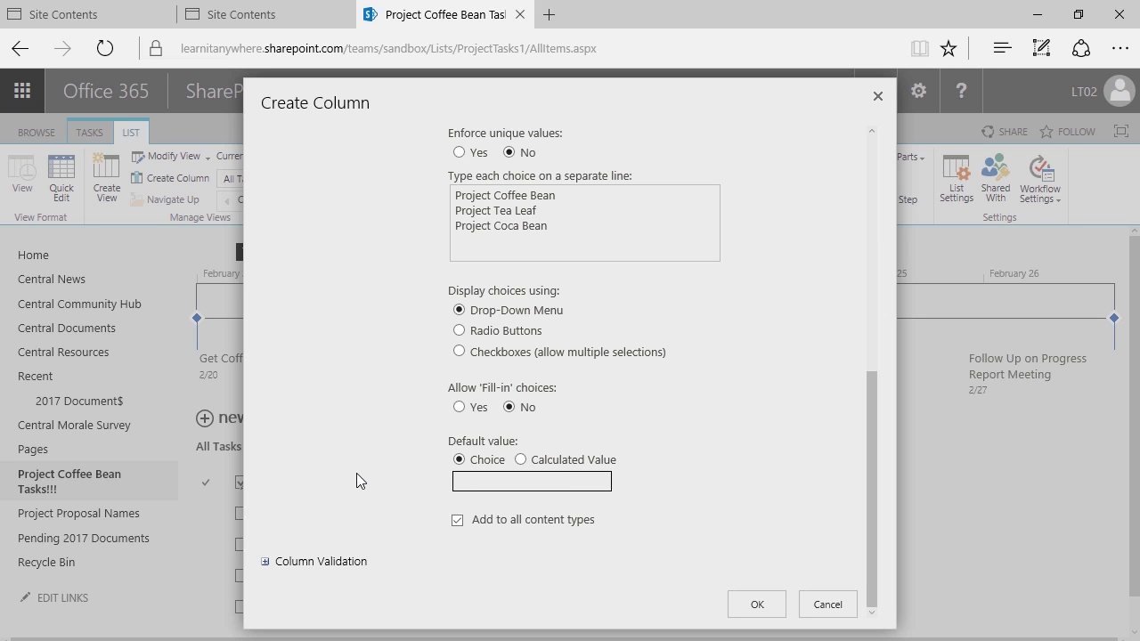
click(356, 473)
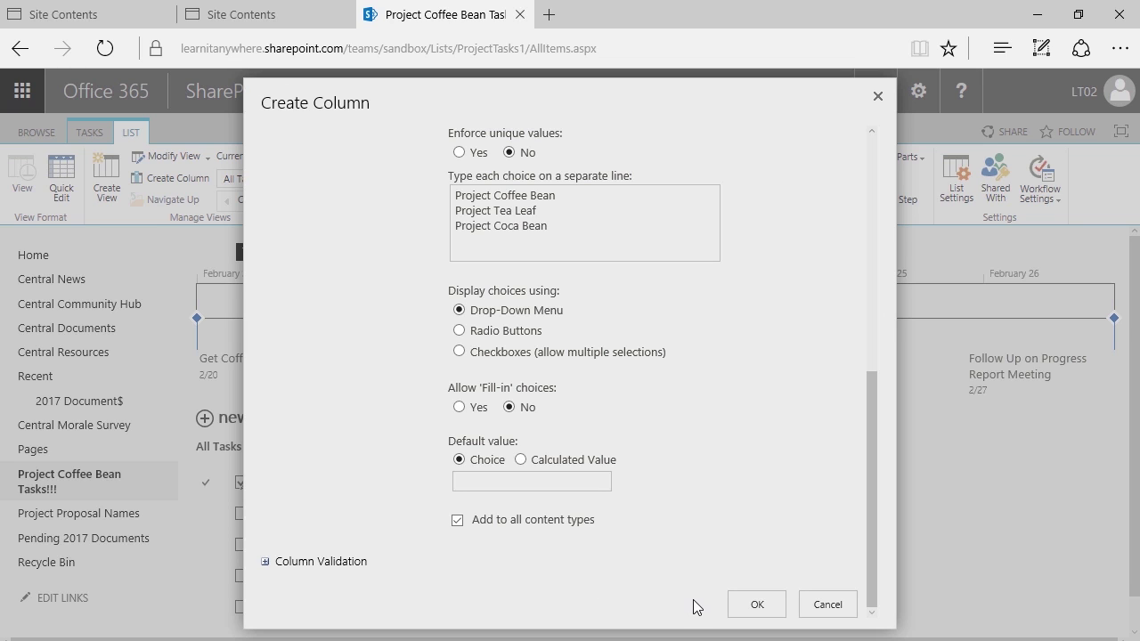
click(760, 596)
Confirm the Related Project? column and open an expanded new-task form at Task Name
click(758, 601)
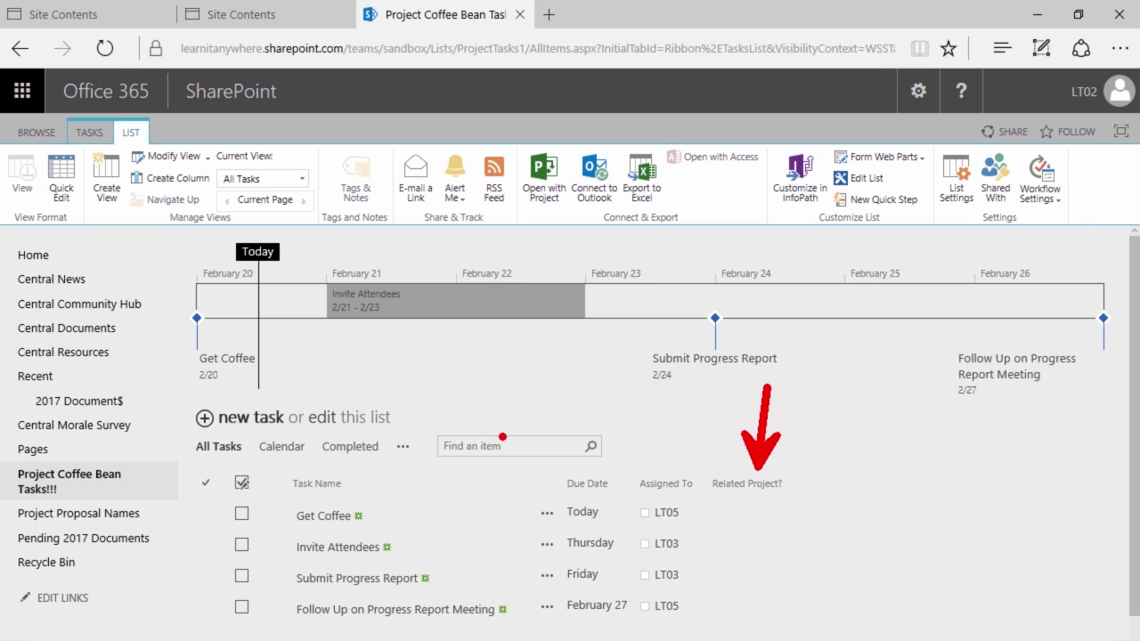
click(235, 418)
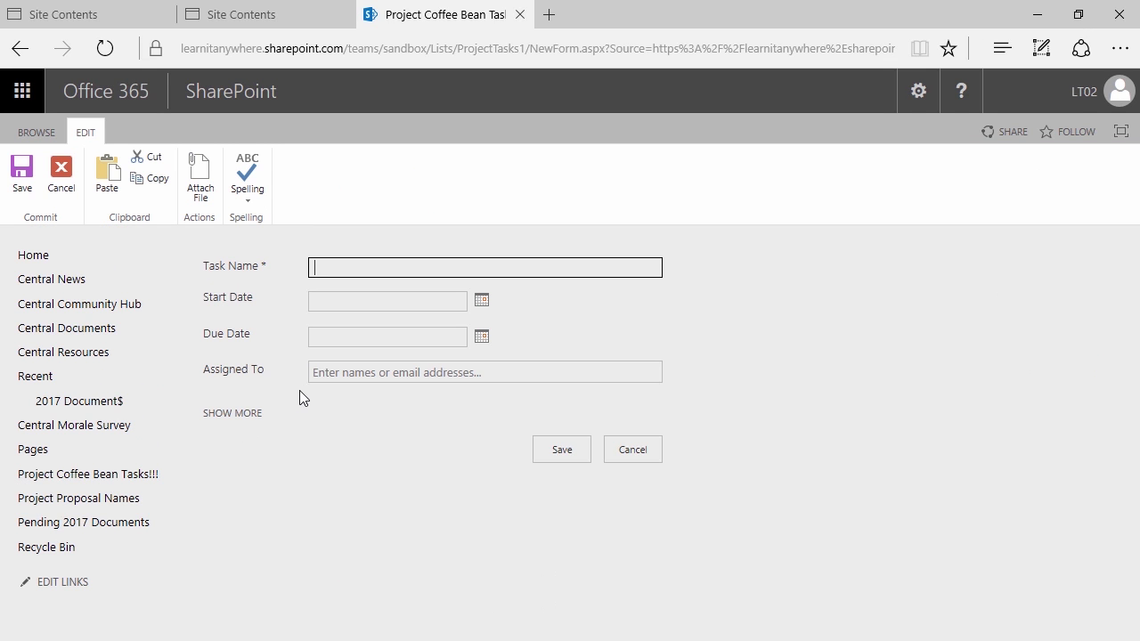
click(247, 415)
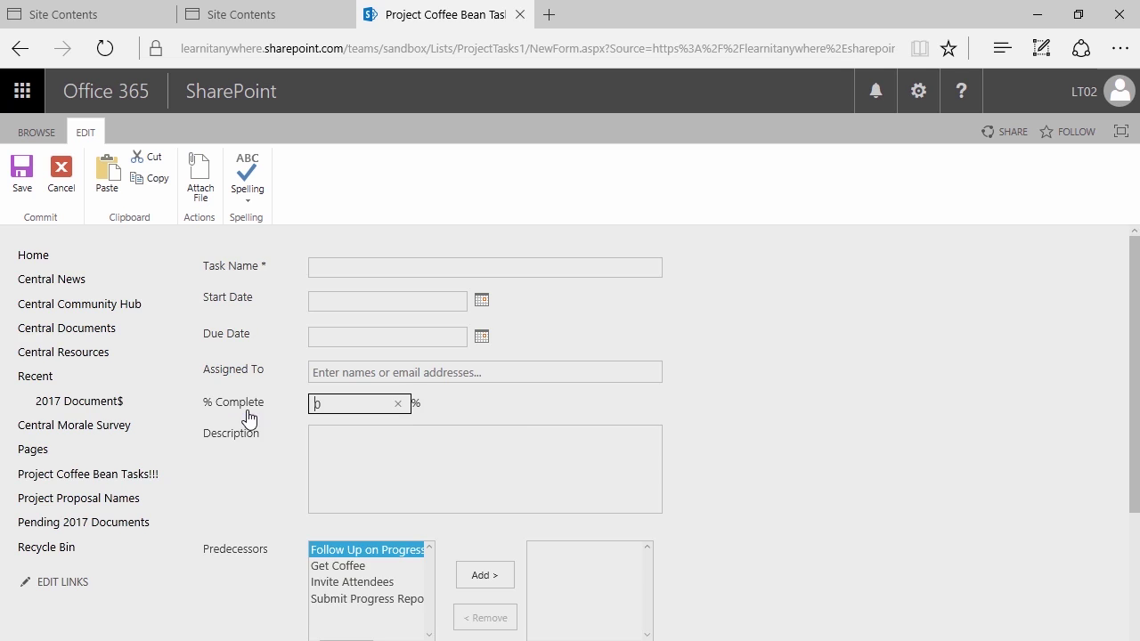
scroll(254, 437, down, 2)
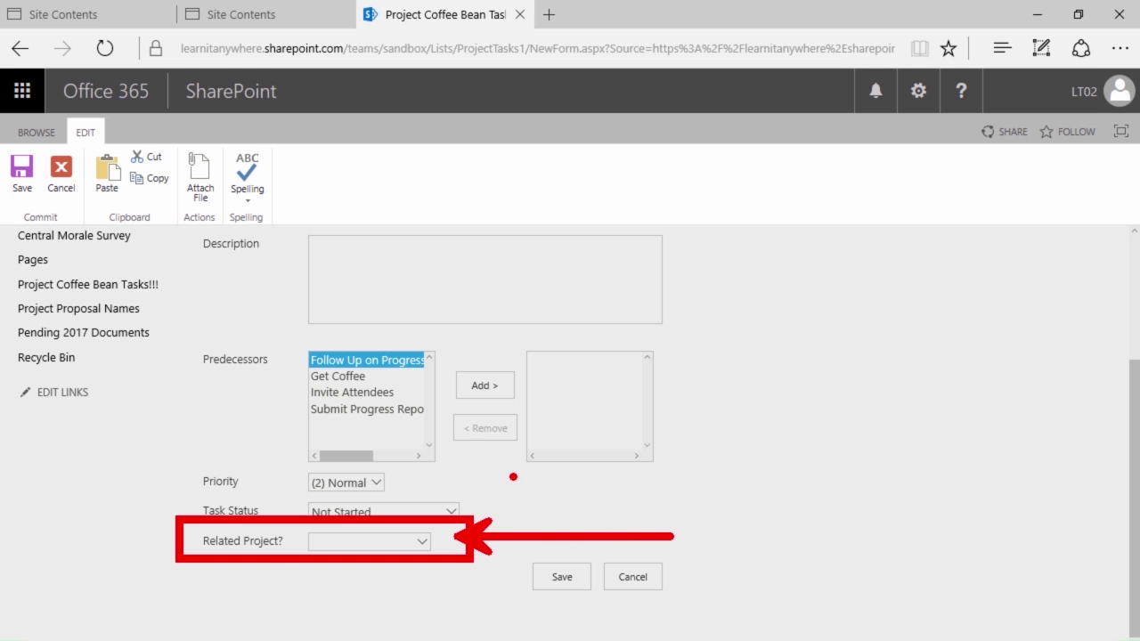
scroll(202, 447, up, 2)
click(332, 273)
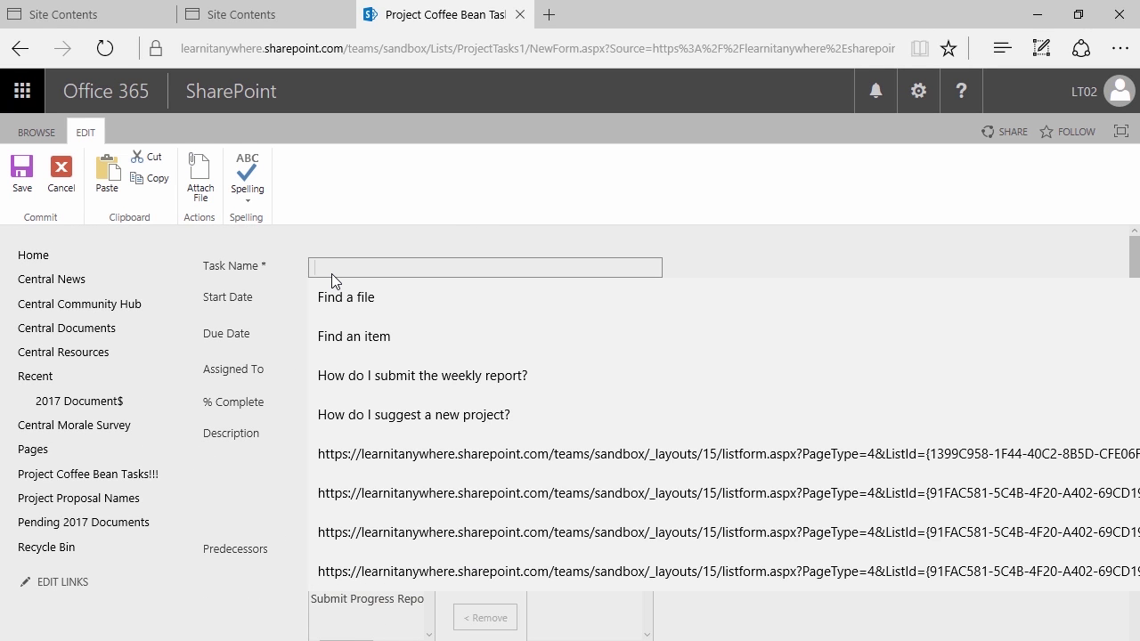
Name the task 'Conference Call' with start and due dates of February 21
text(Conference Call)
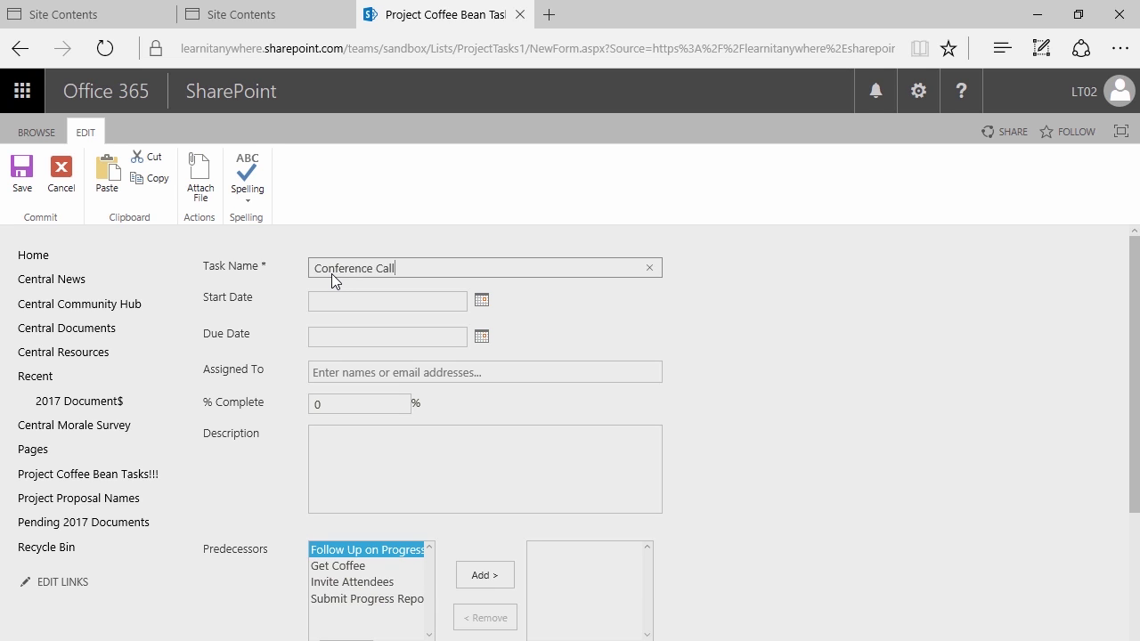
click(481, 300)
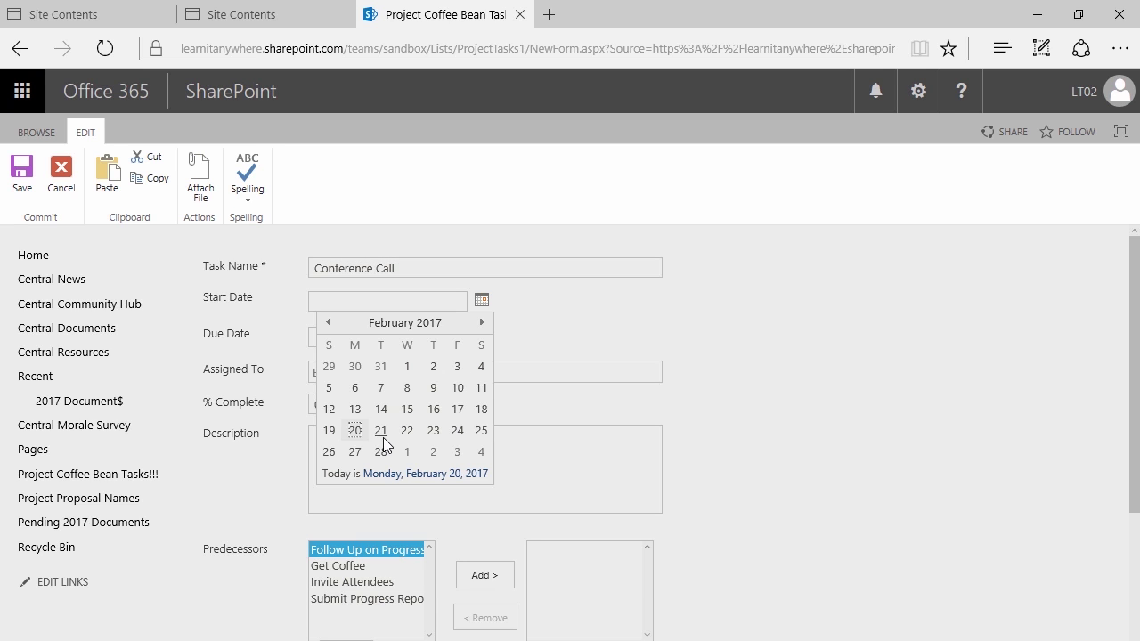
click(383, 437)
click(481, 336)
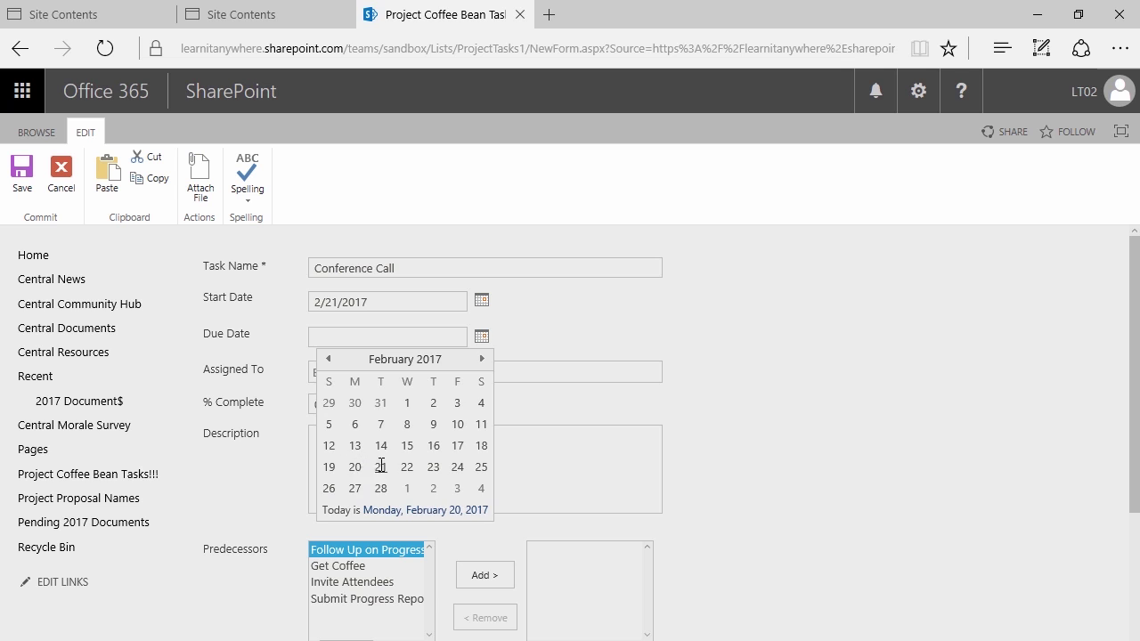
click(381, 470)
Assign it to the suggested team member, relate it to Project Coffee Bean, and save
click(333, 377)
text(LT03)
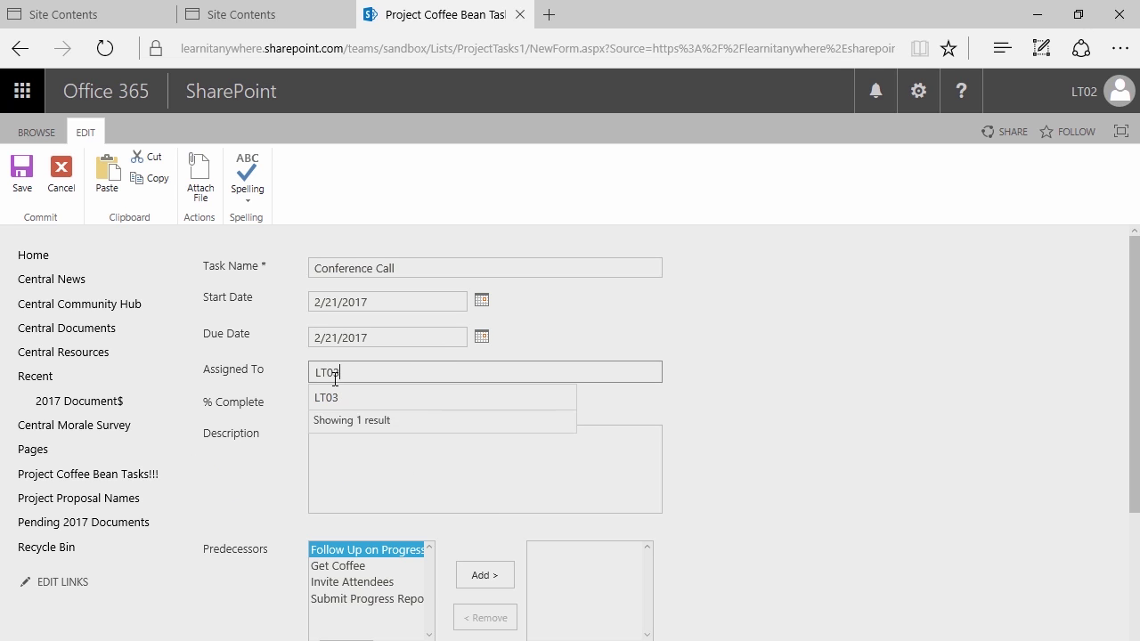
click(366, 397)
scroll(246, 483, down, 2)
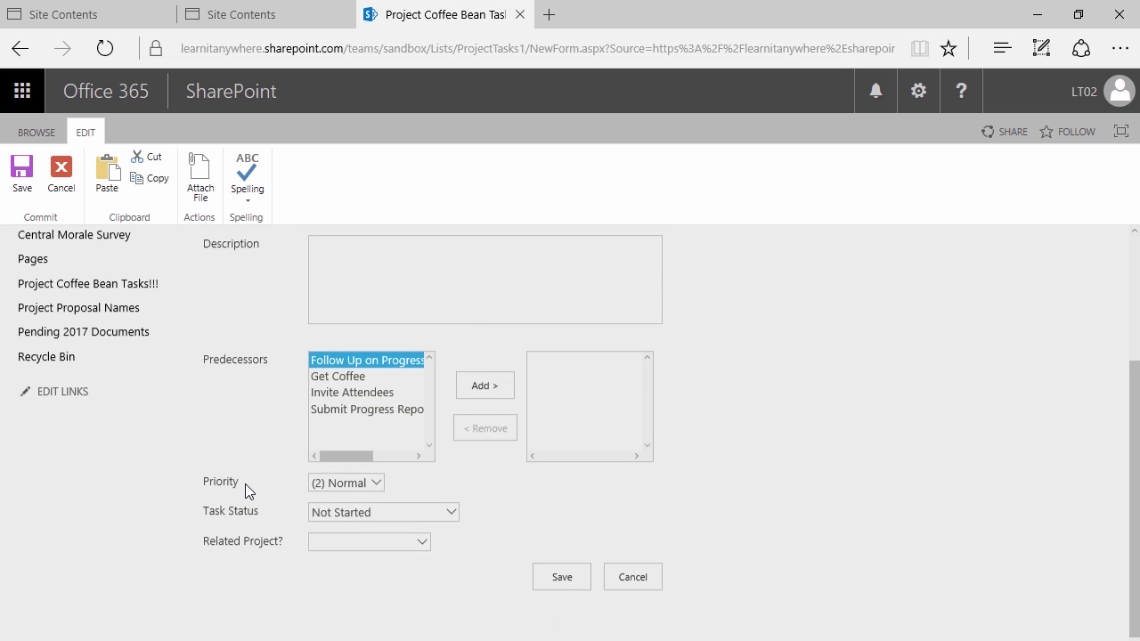
click(335, 541)
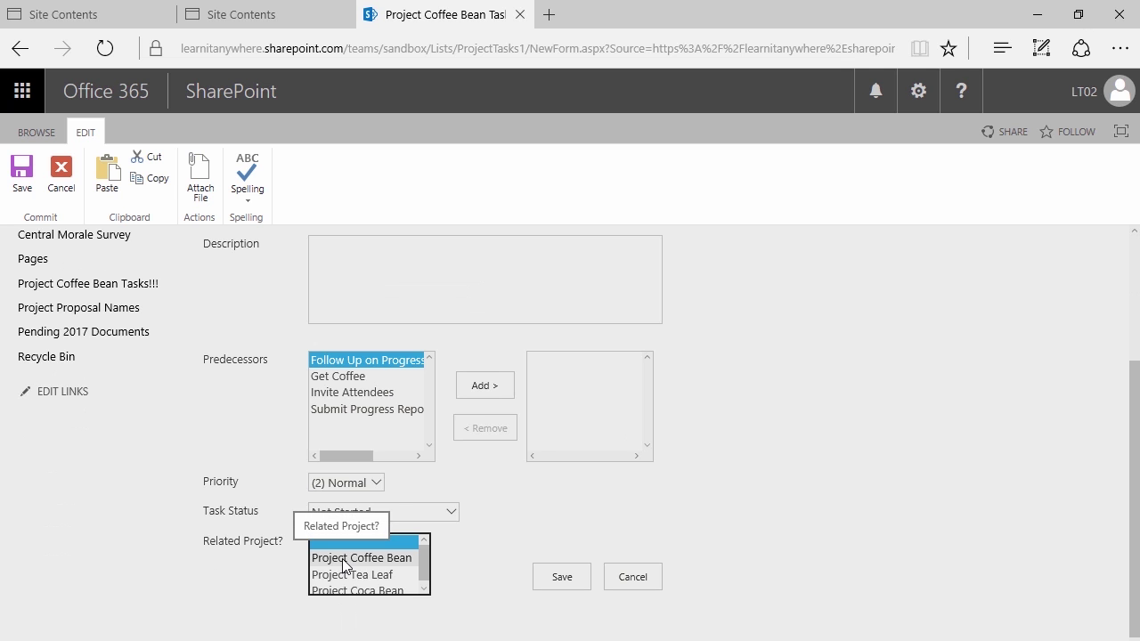
click(343, 558)
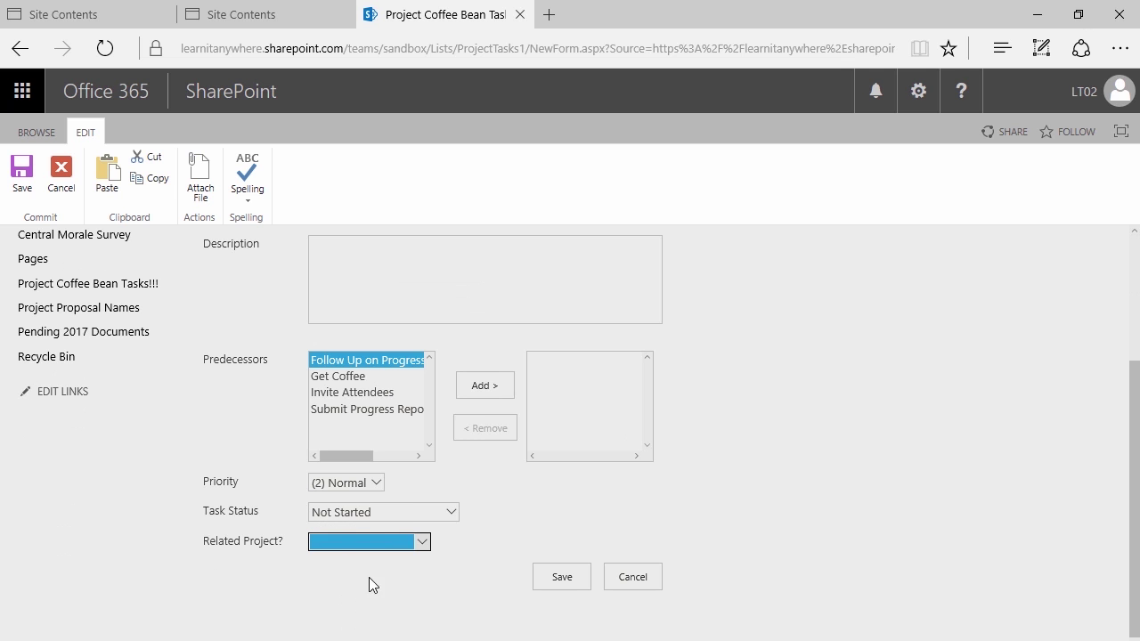
click(554, 576)
scroll(391, 412, down, 1)
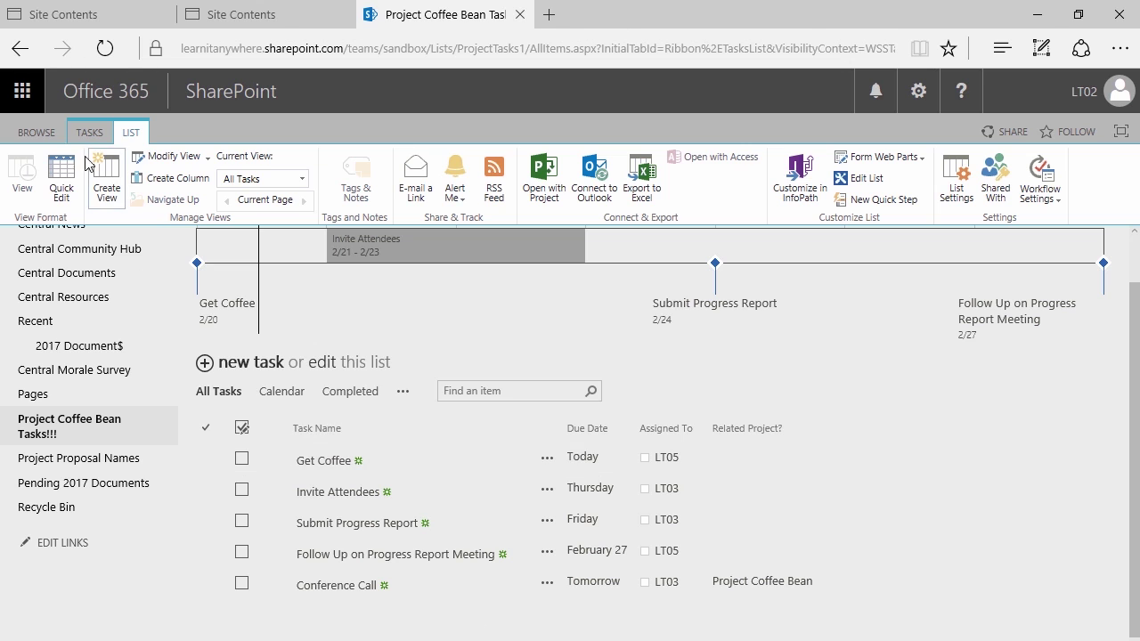
Switch the Project Coffee Bean Tasks list into Quick Edit grid editing
click(53, 138)
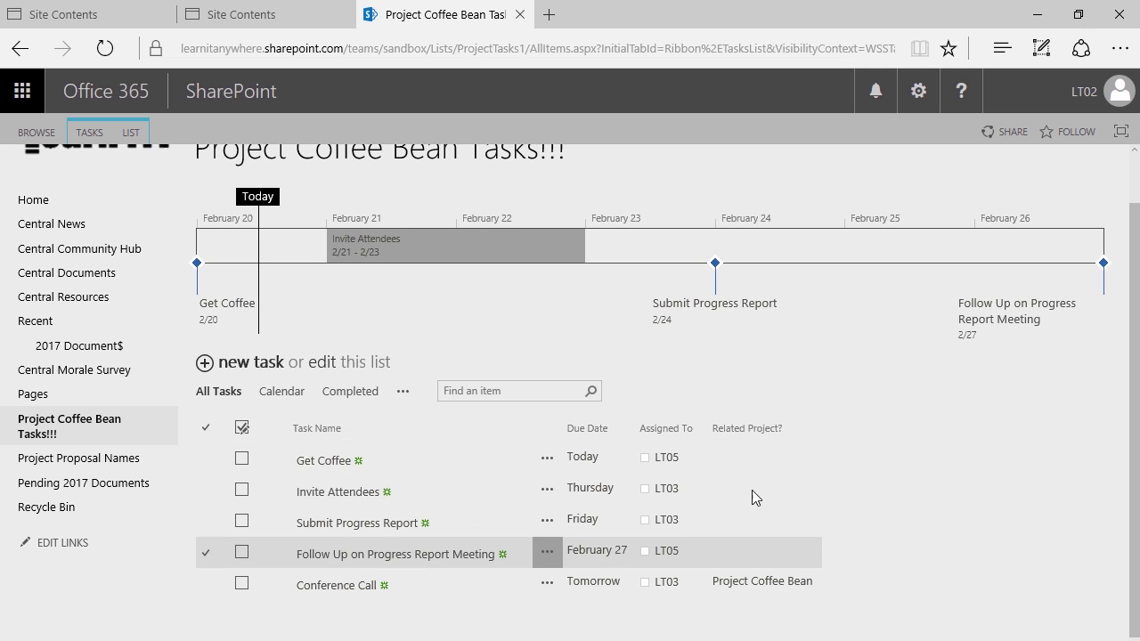
click(328, 364)
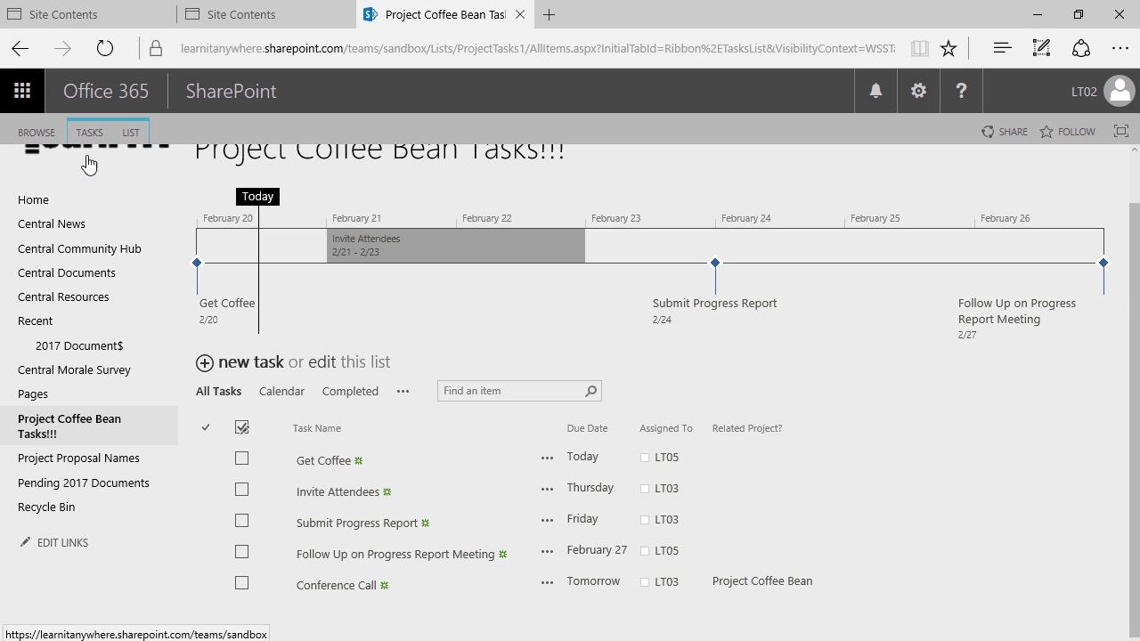
click(134, 132)
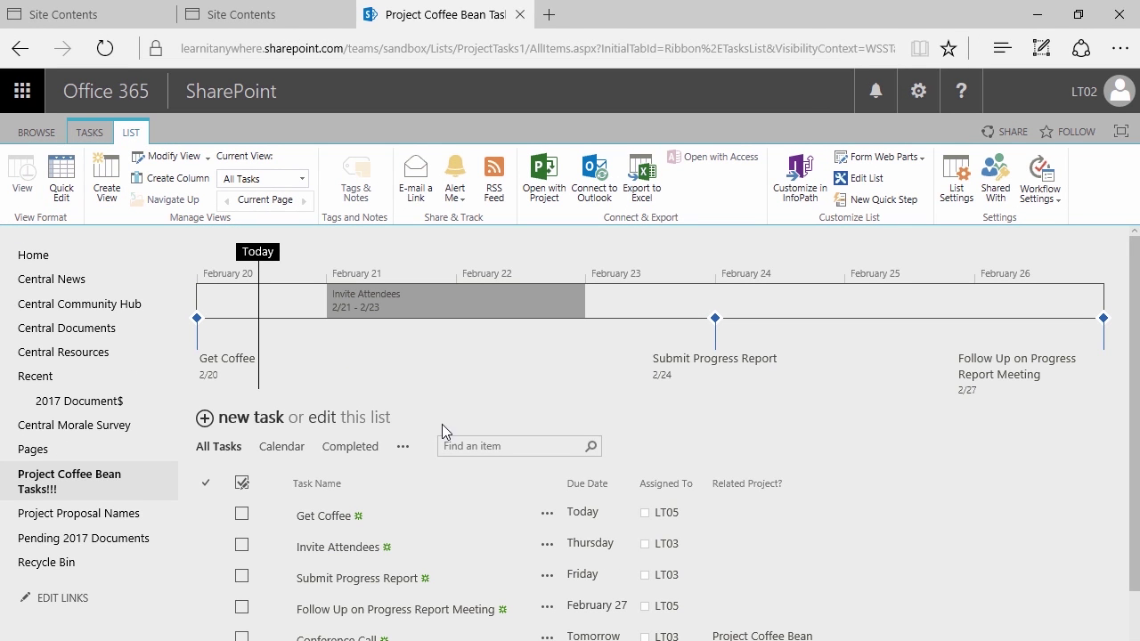
click(323, 418)
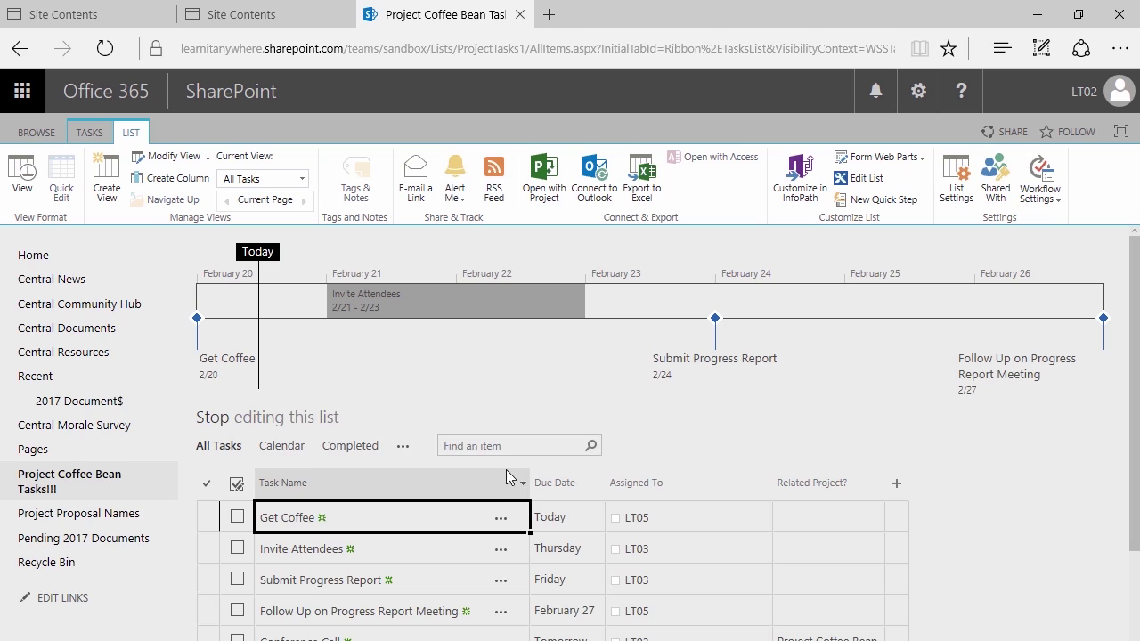
scroll(506, 469, down, 1)
Set Related Project values in the grid, giving the Follow Up task Project Coffee Bean
click(810, 485)
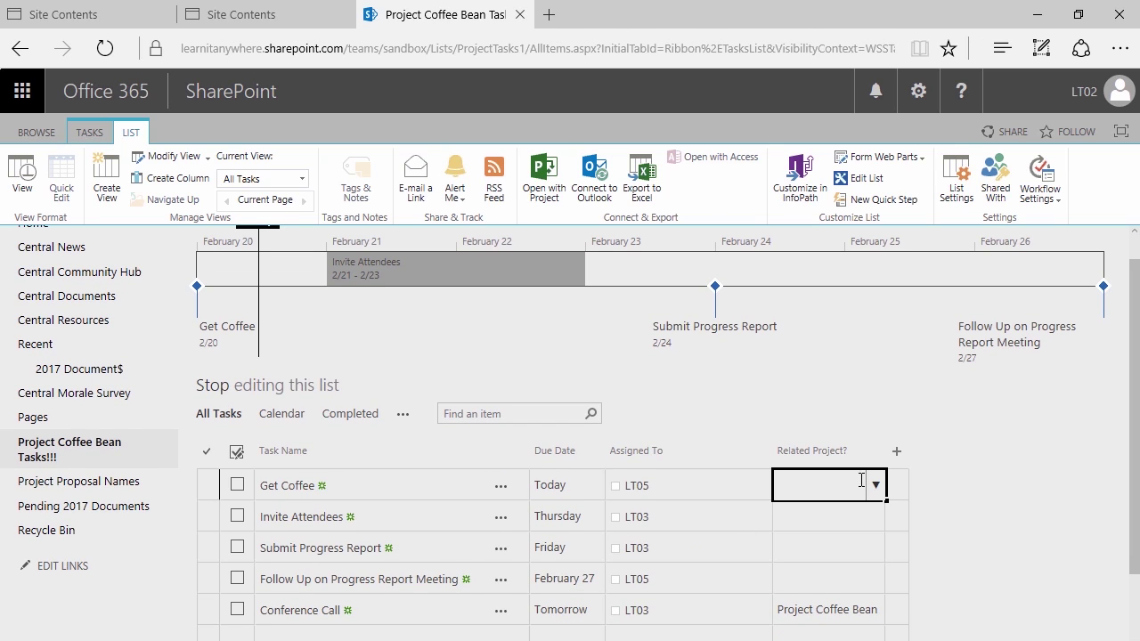
click(875, 485)
click(830, 536)
click(844, 512)
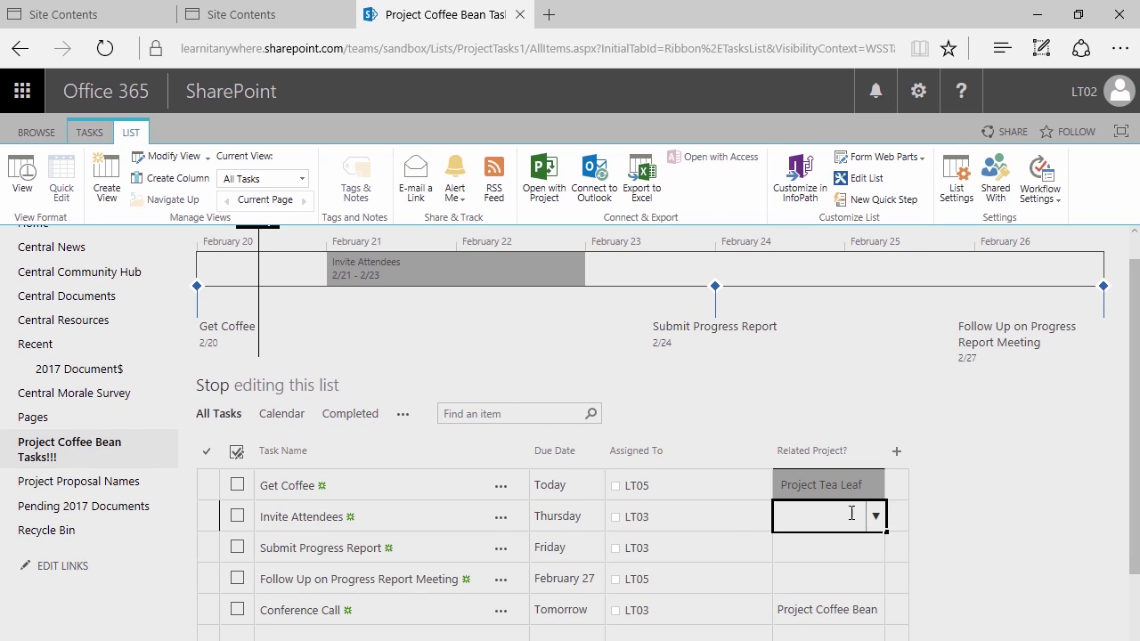
click(875, 516)
click(812, 554)
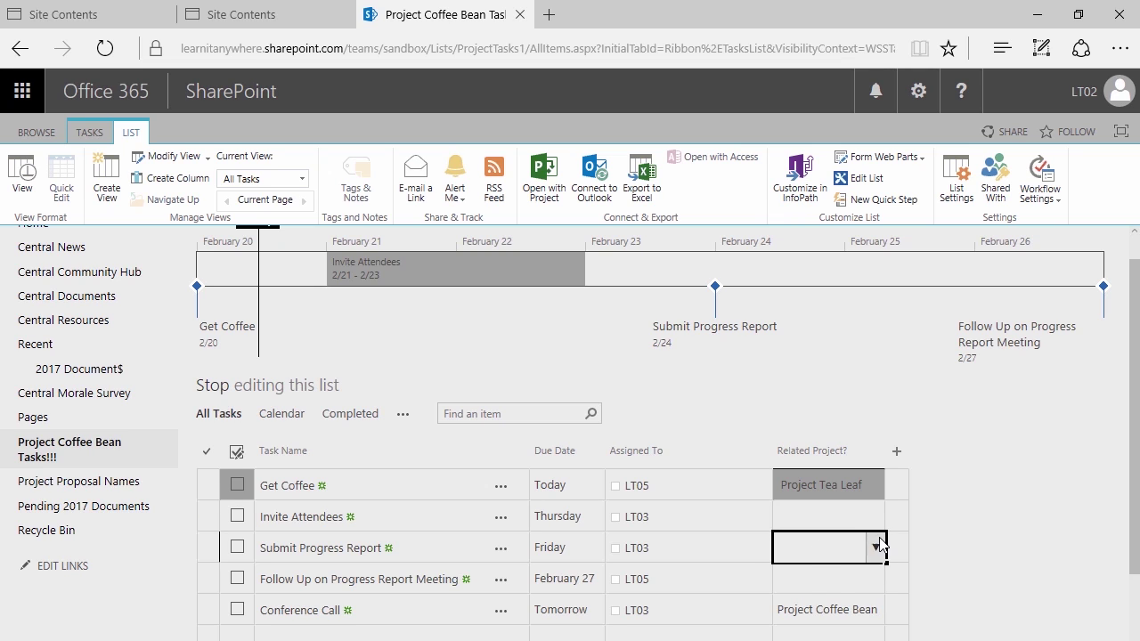
click(875, 546)
click(821, 621)
click(836, 579)
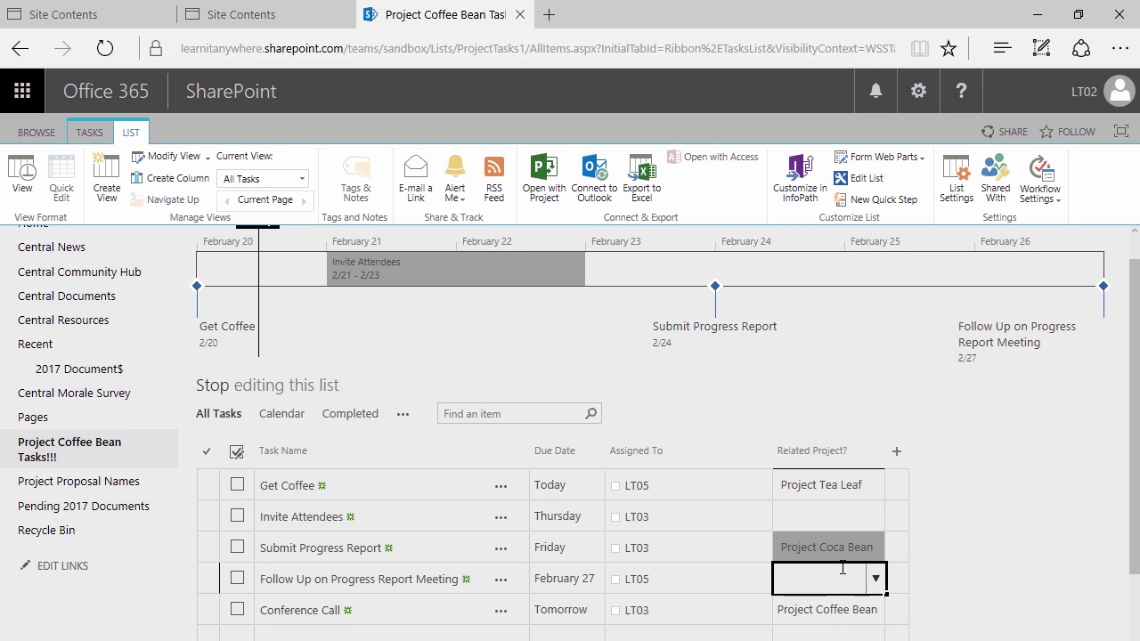
click(875, 578)
click(832, 607)
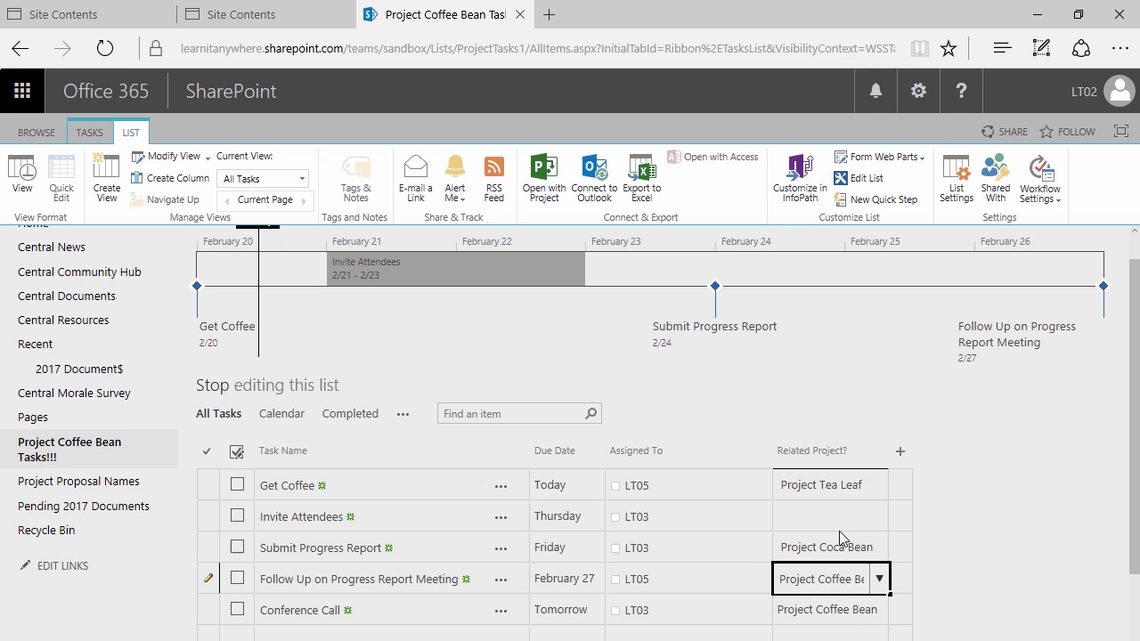
Set Invite Attendees' Related Project to Project Tea Leaf
click(845, 517)
click(885, 524)
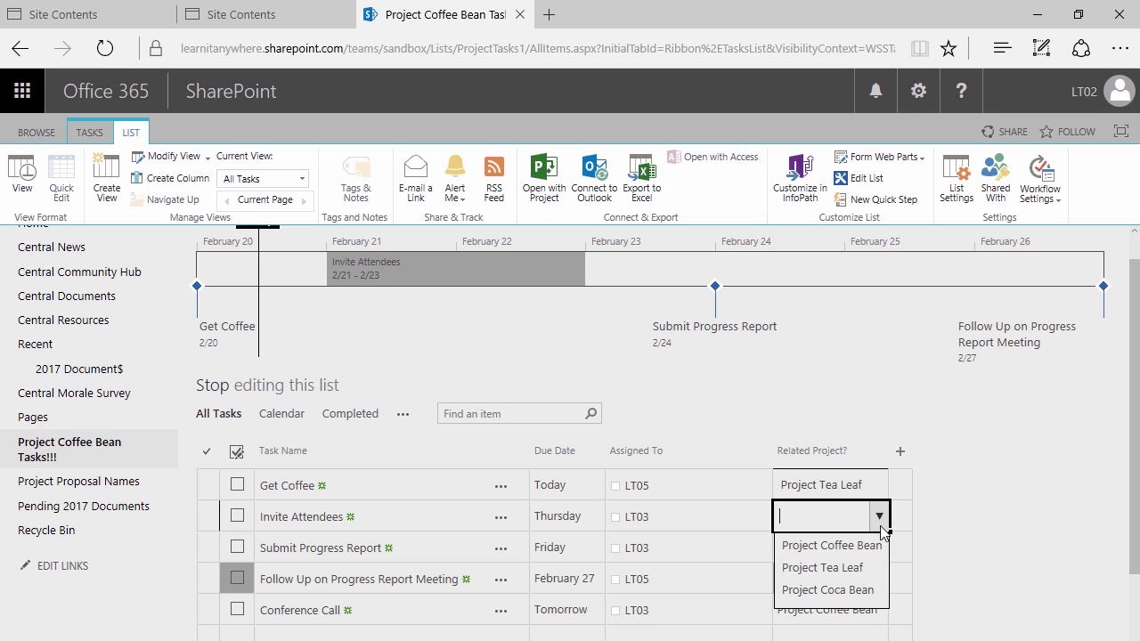
click(835, 570)
scroll(624, 502, down, 1)
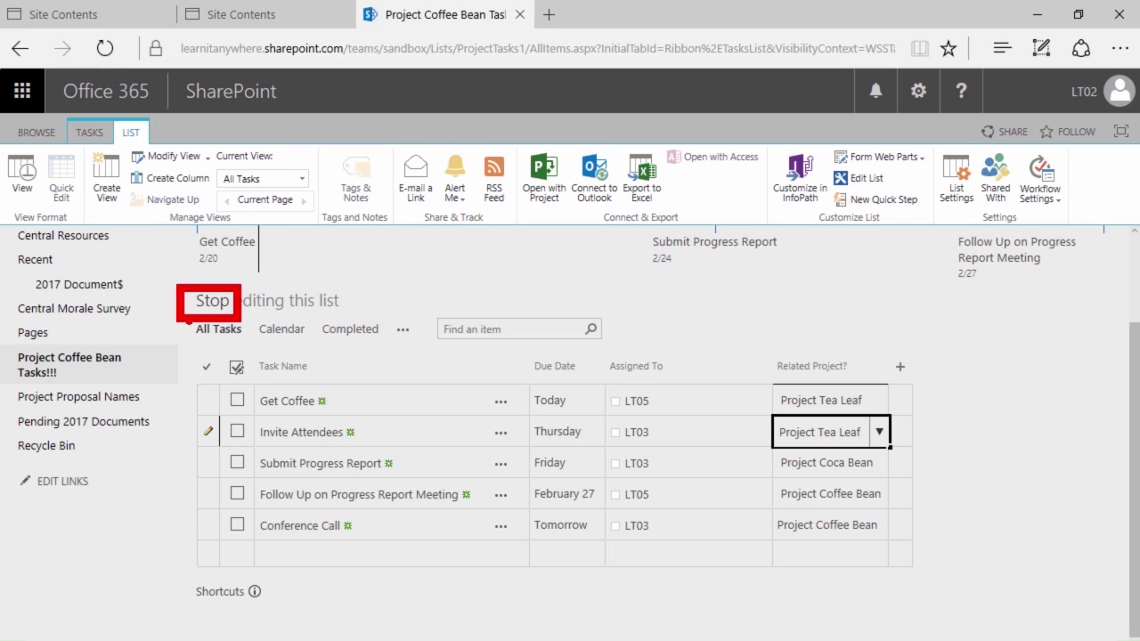
text(a)
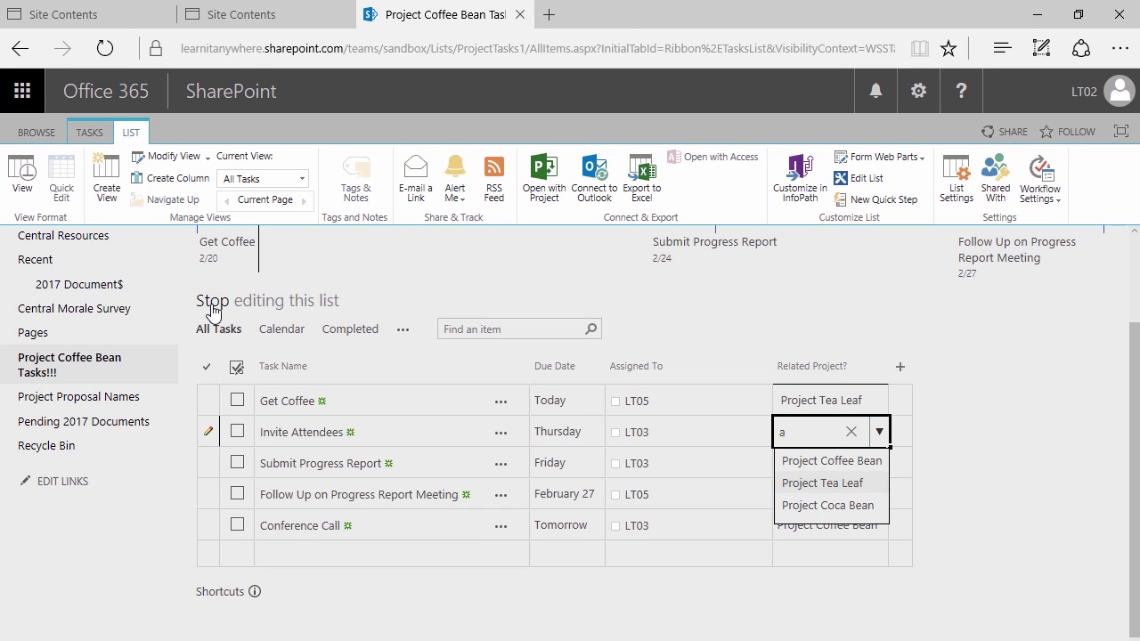
click(823, 482)
click(850, 431)
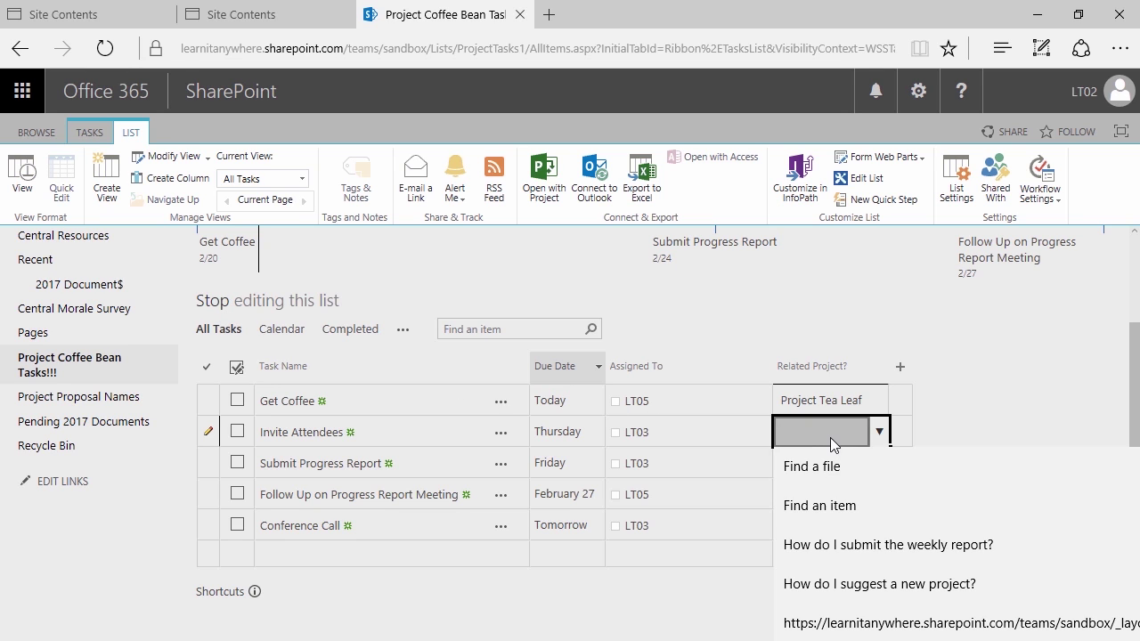
click(878, 432)
click(839, 481)
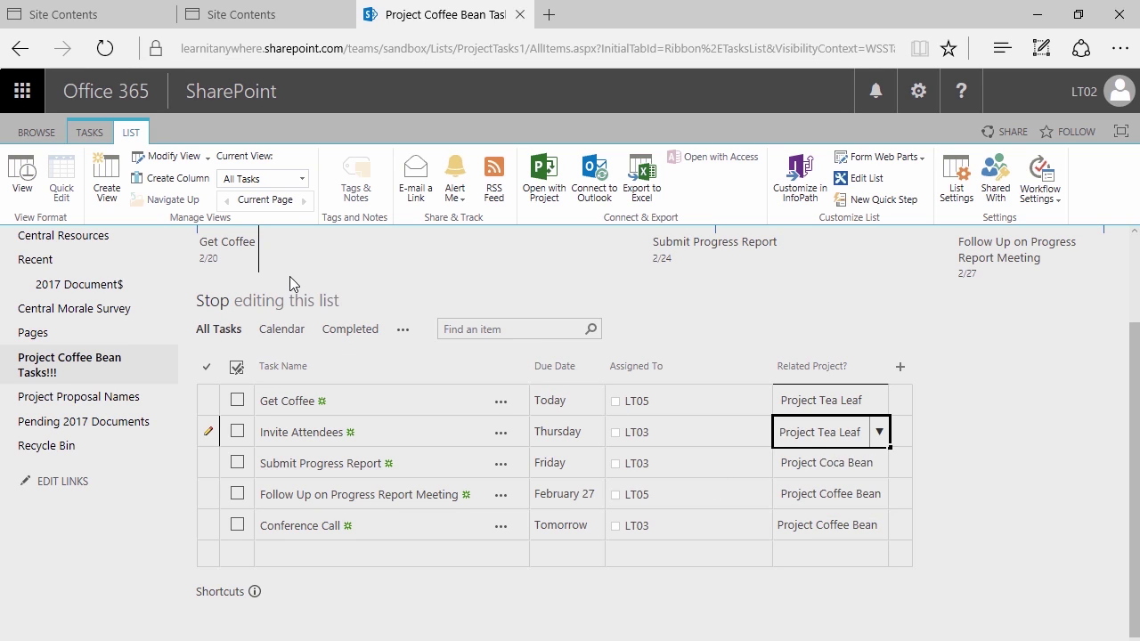
Stop editing the task list and go to the Project Proposal Names list
click(223, 303)
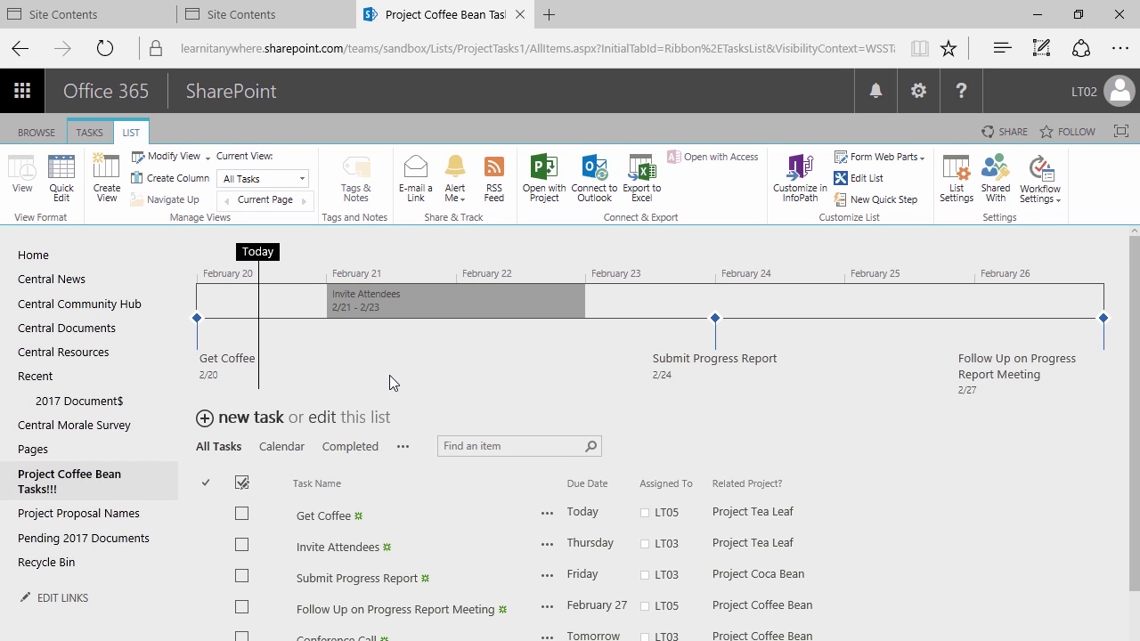
scroll(414, 380, down, 1)
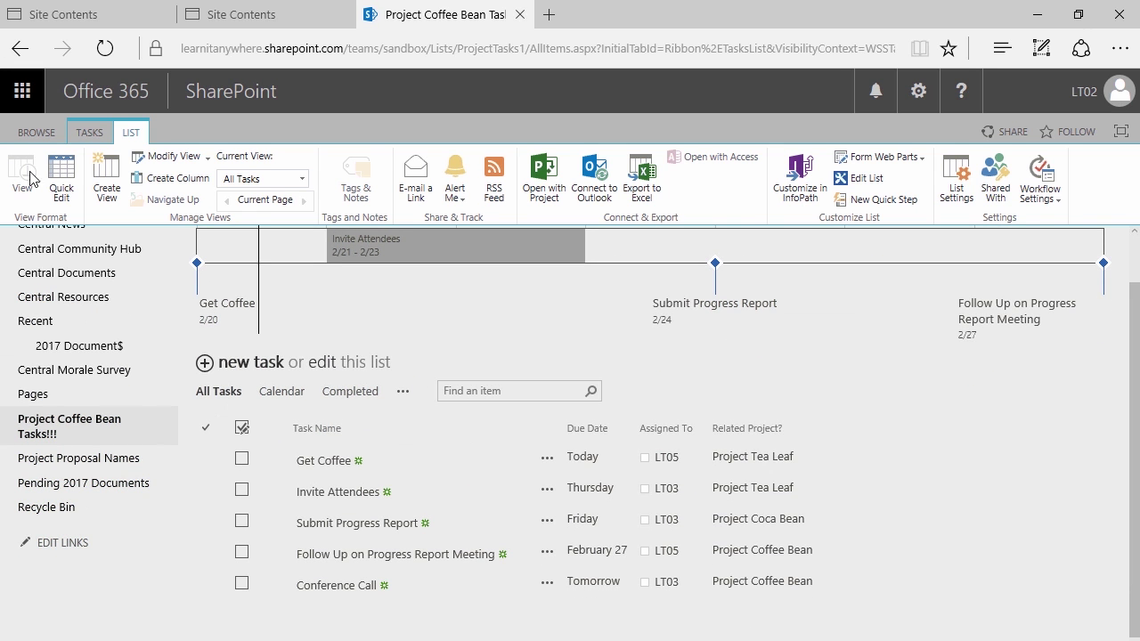
click(34, 132)
scroll(404, 294, up, 1)
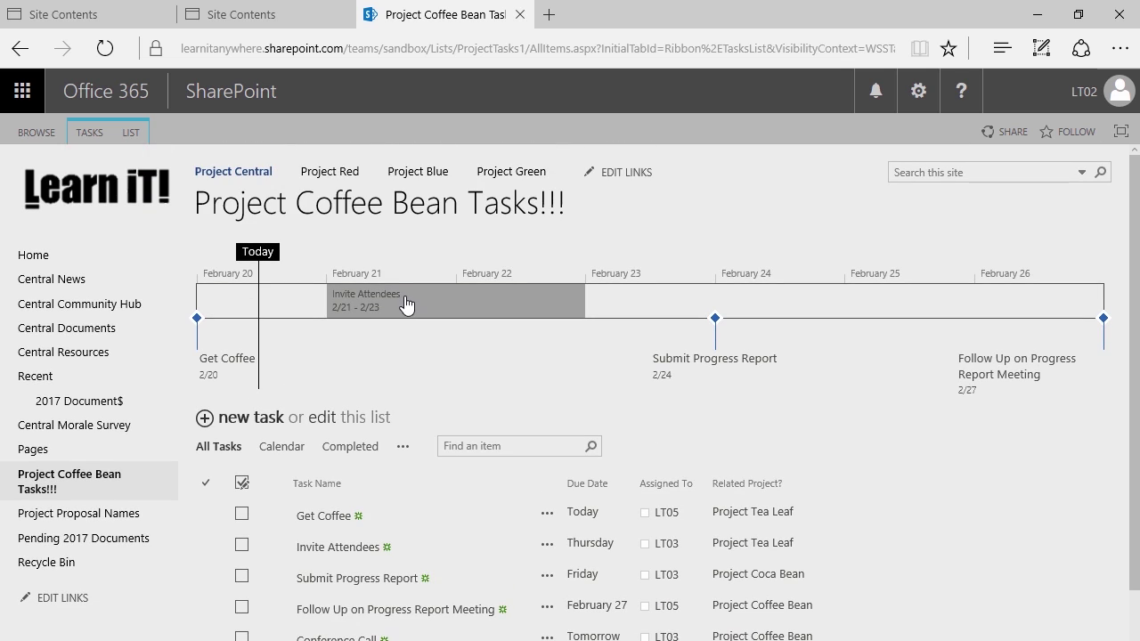
drag(769, 466, 819, 251)
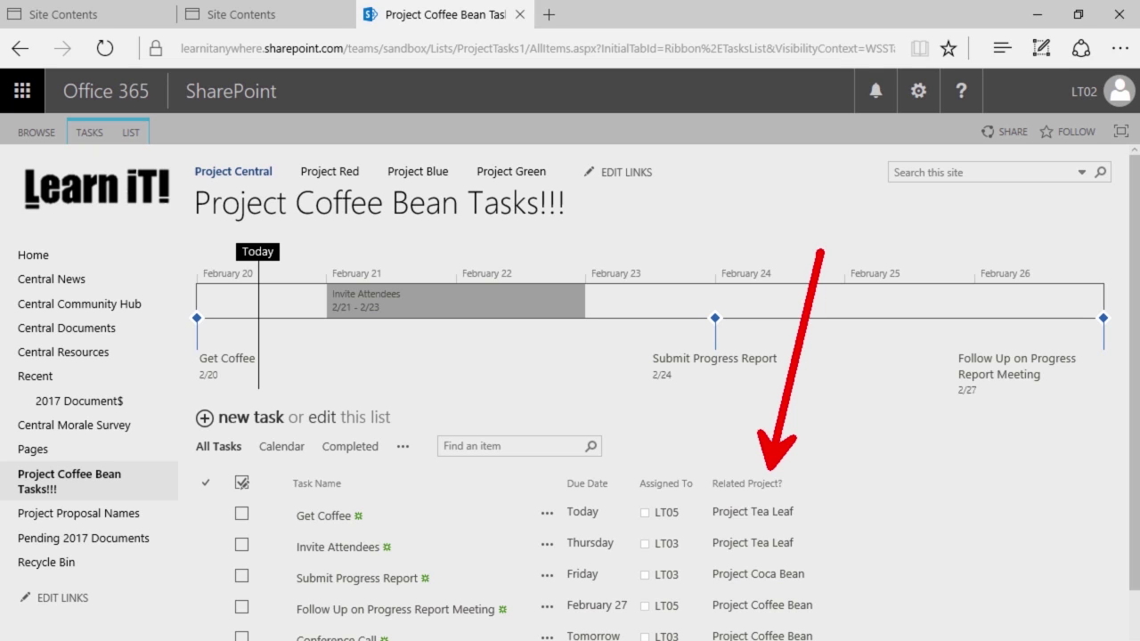
key(e)
mouse_move(14, 99)
mouse_down()
mouse_move(194, 171)
mouse_move(258, 294)
mouse_up()
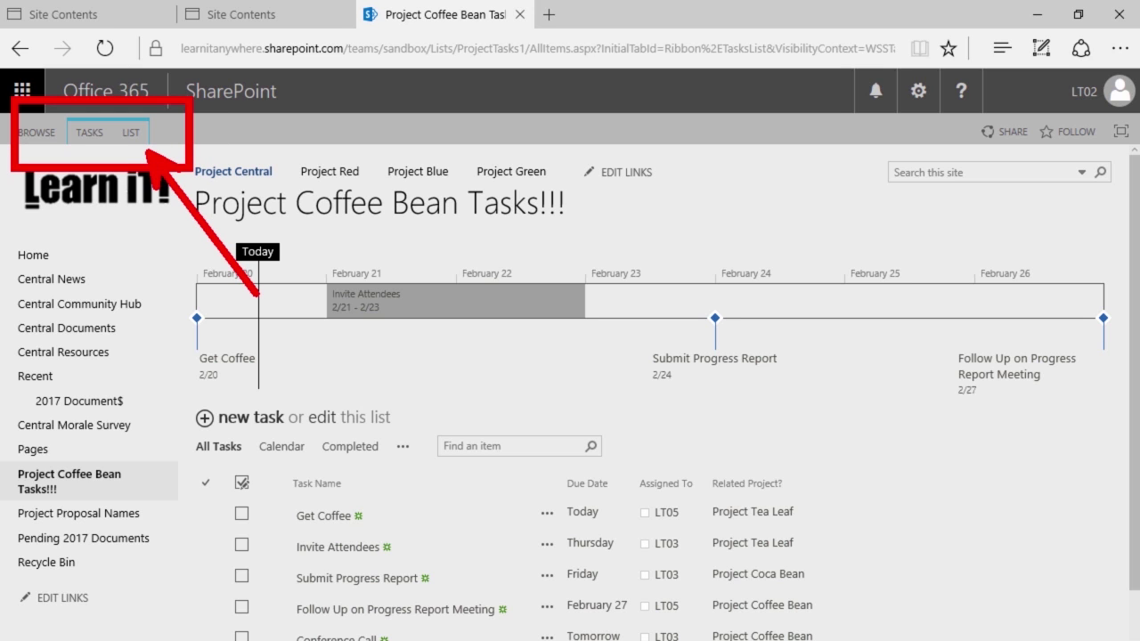
key(Escape)
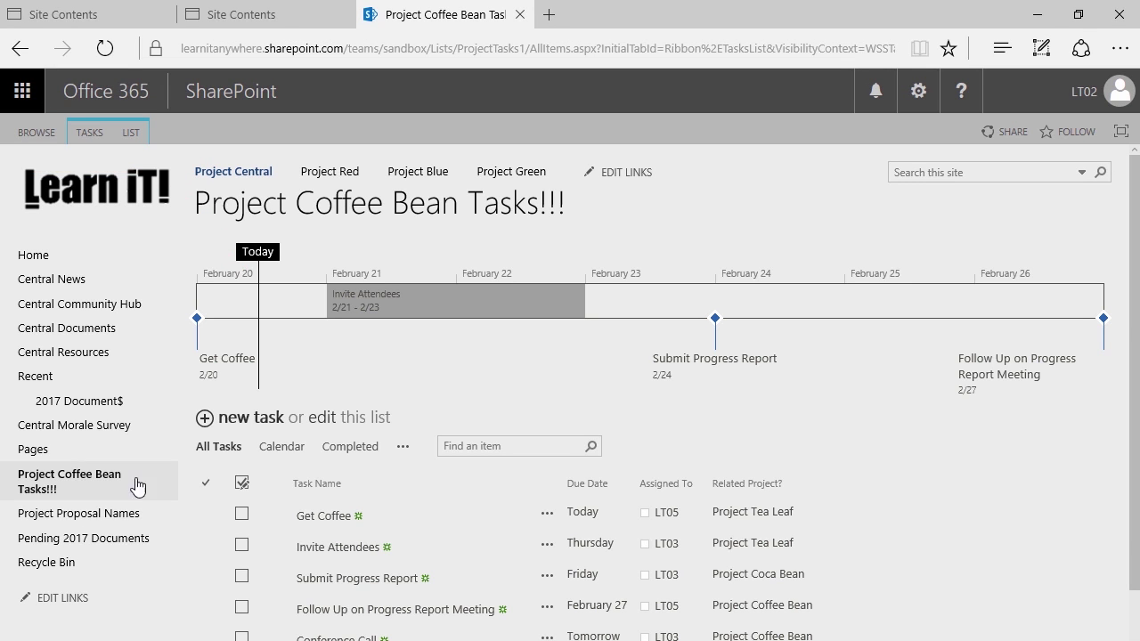
click(101, 514)
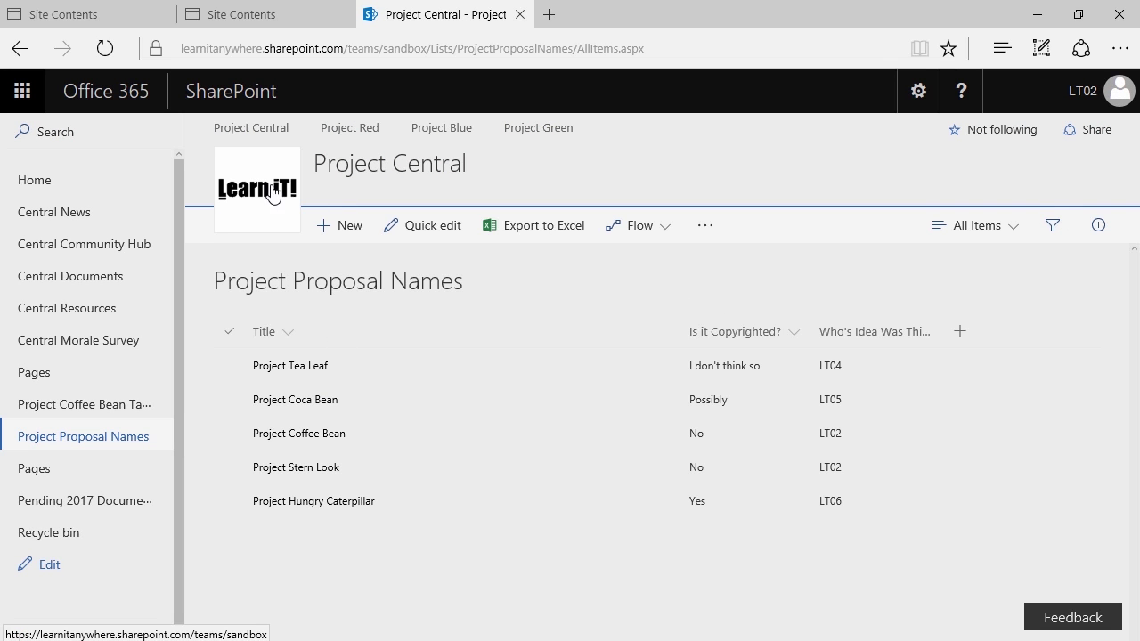
key(ctrl+2)
drag(219, 169, 85, 189)
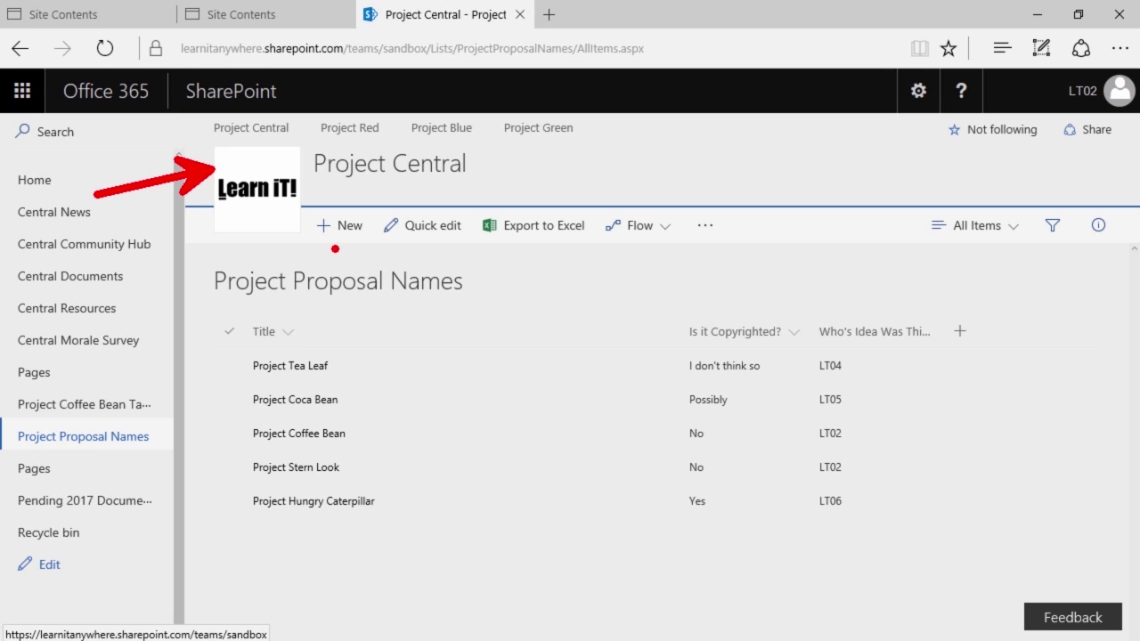
mouse_move(662, 275)
mouse_down()
mouse_move(690, 296)
mouse_move(692, 375)
mouse_up()
key(ctrl+z)
key(Escape)
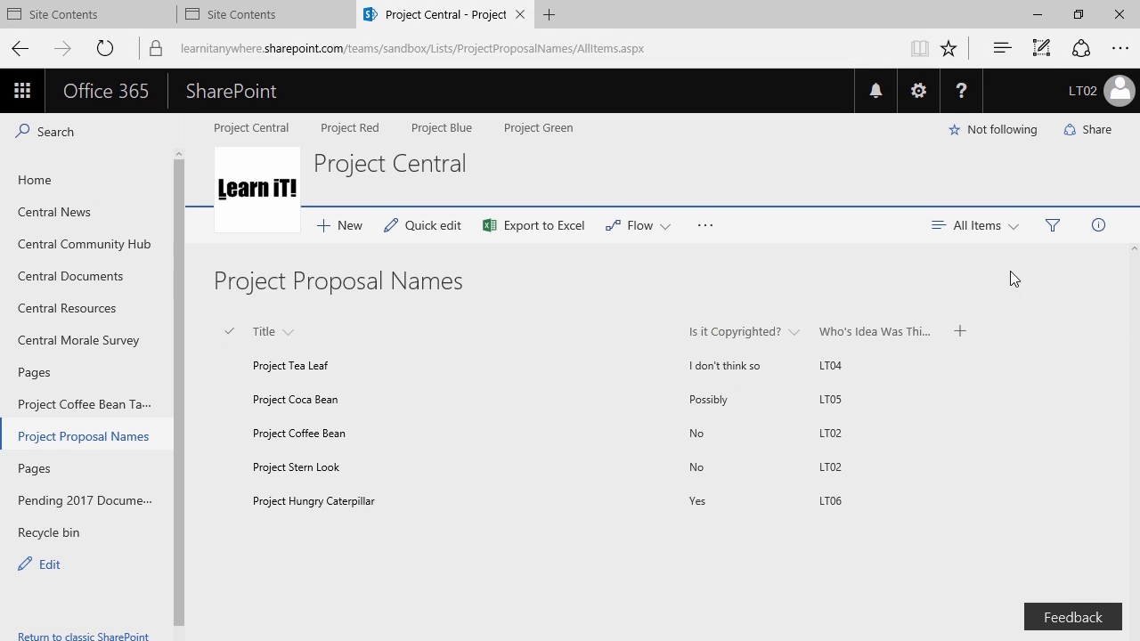
click(1112, 232)
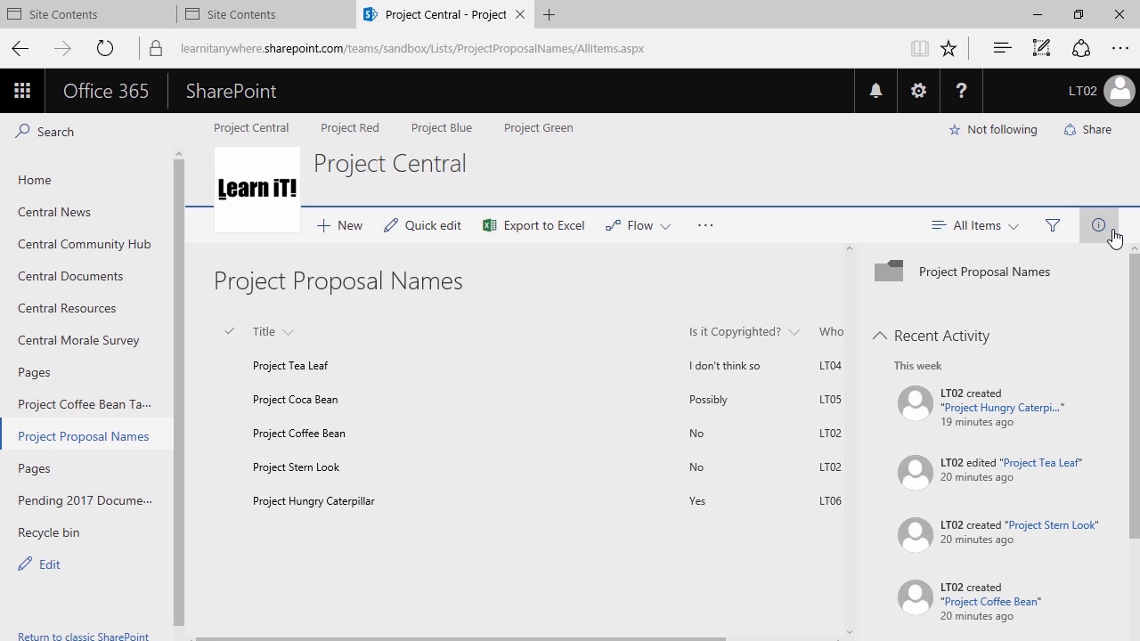
click(1112, 234)
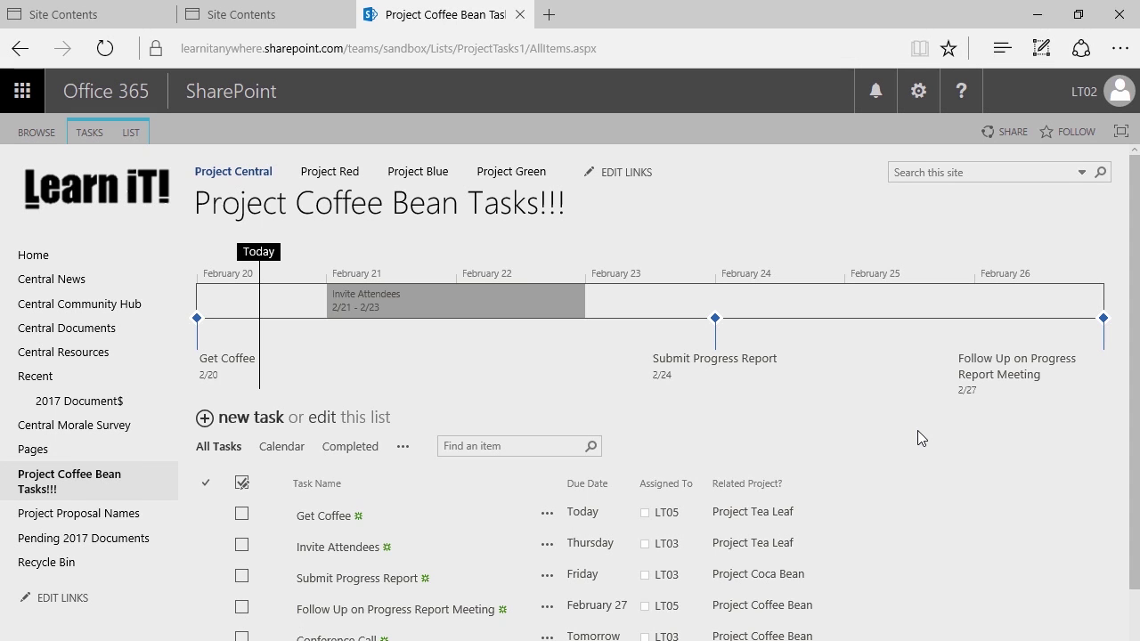
Filter tasks to Project Coffee Bean under Related Project? and sort Due Date latest first
scroll(855, 459, down, 1)
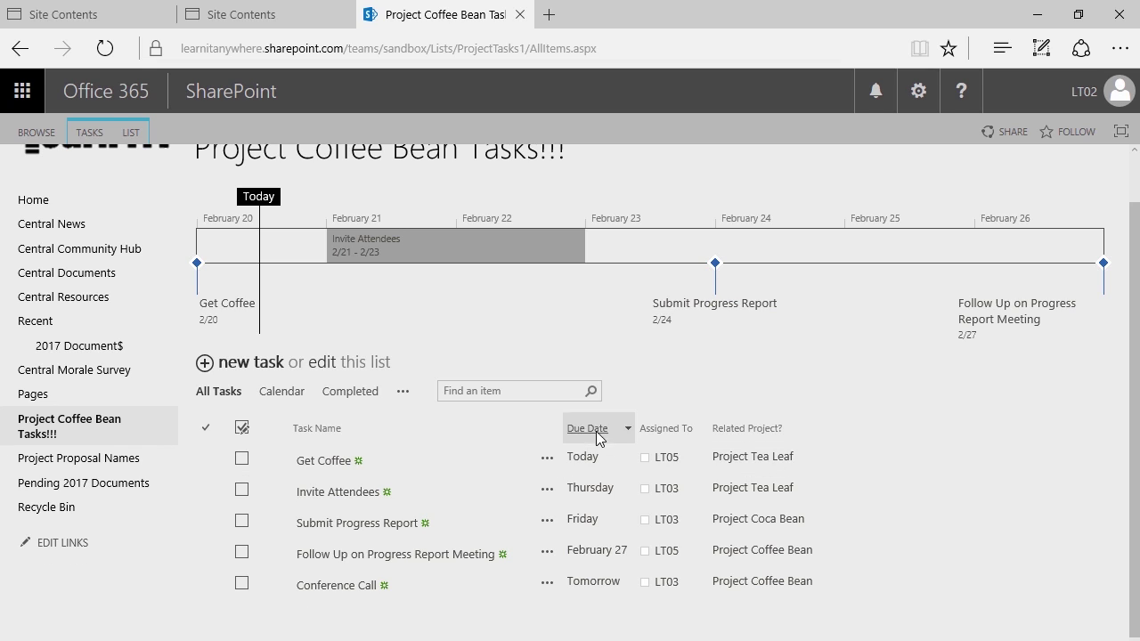
click(815, 429)
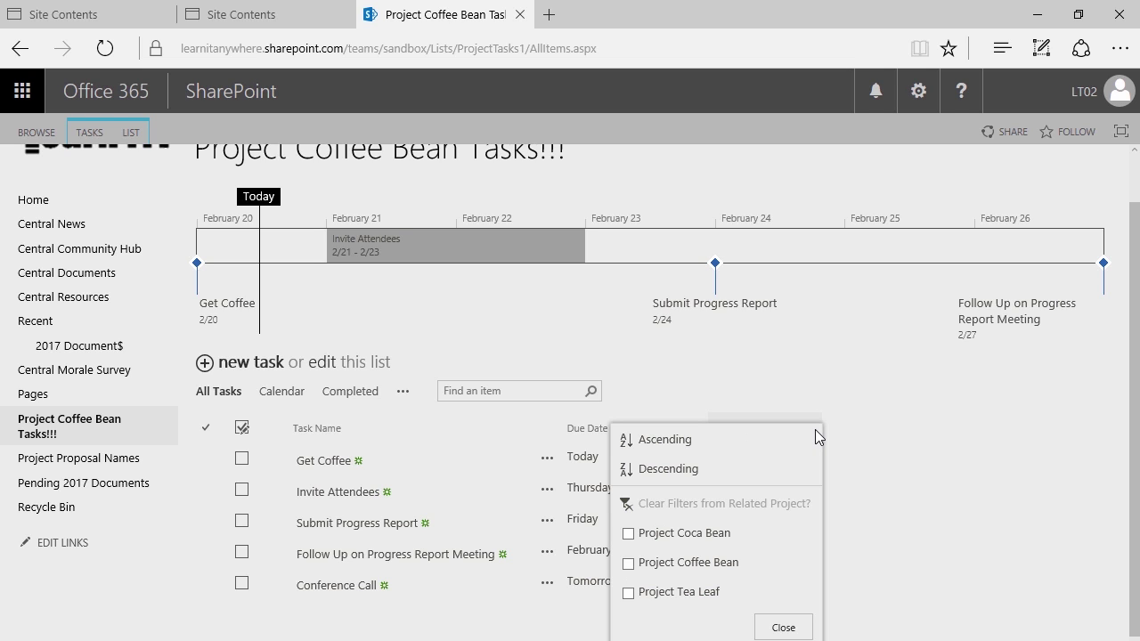
click(628, 564)
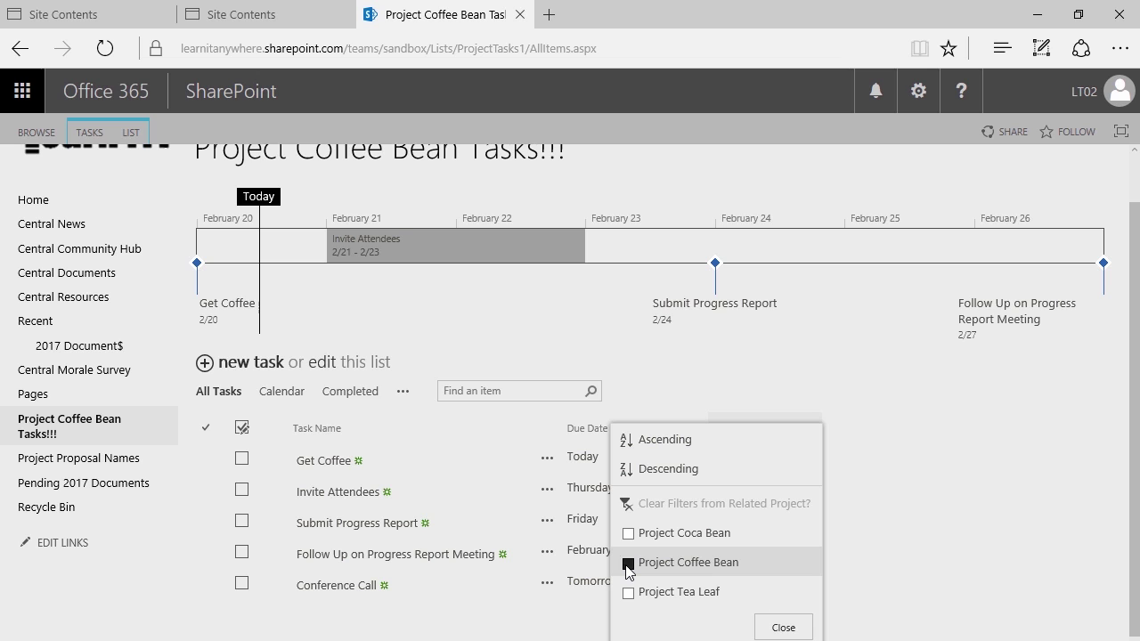
click(795, 627)
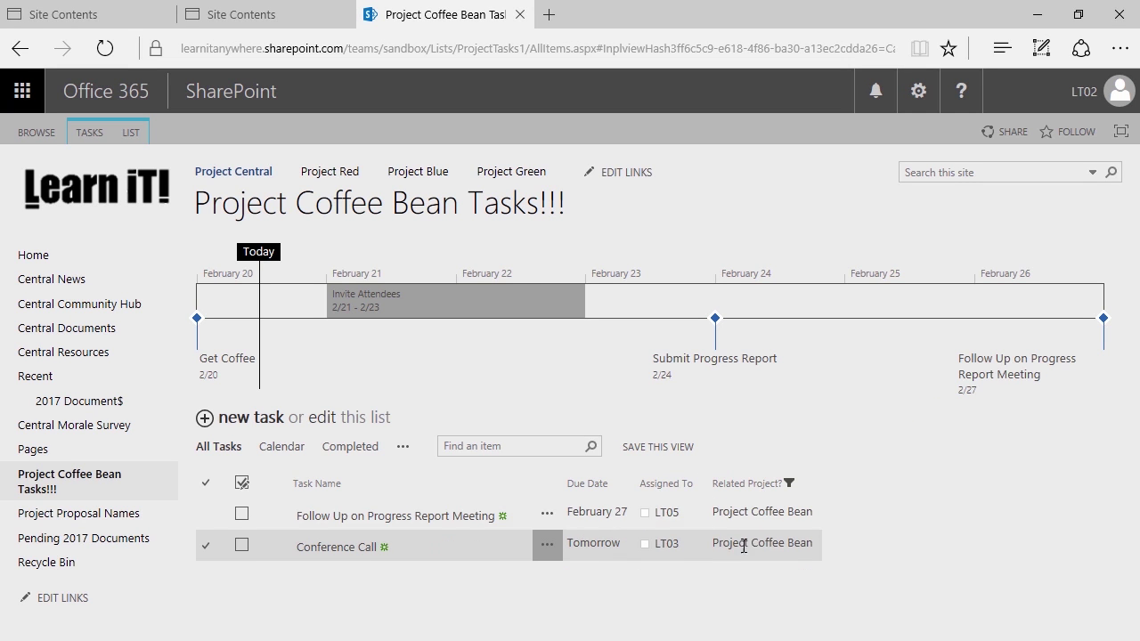
click(628, 486)
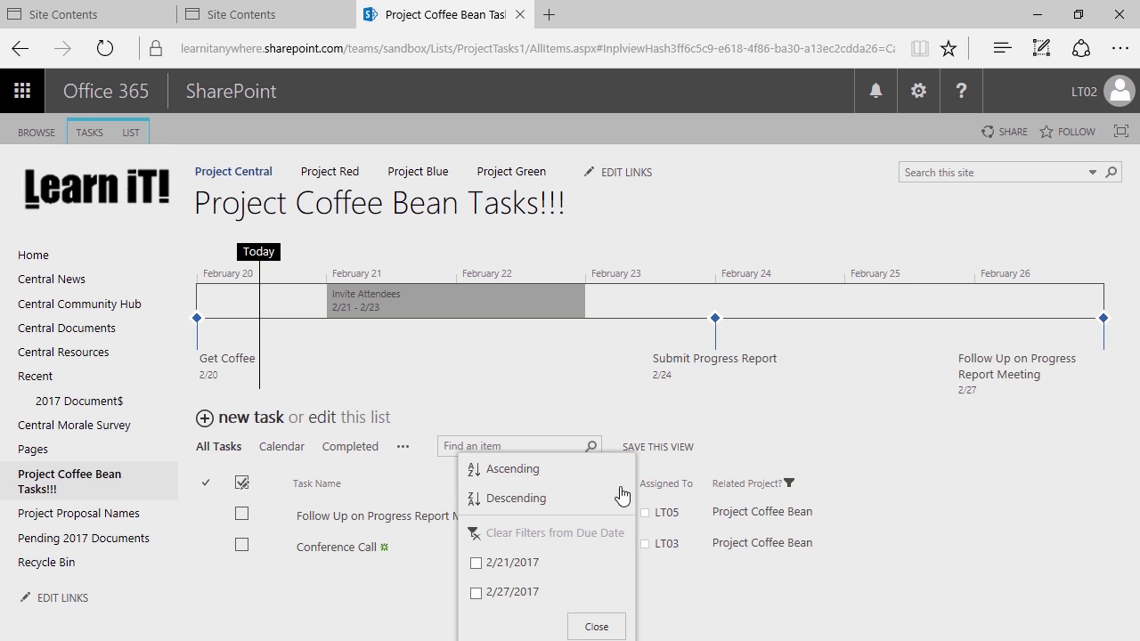
click(524, 500)
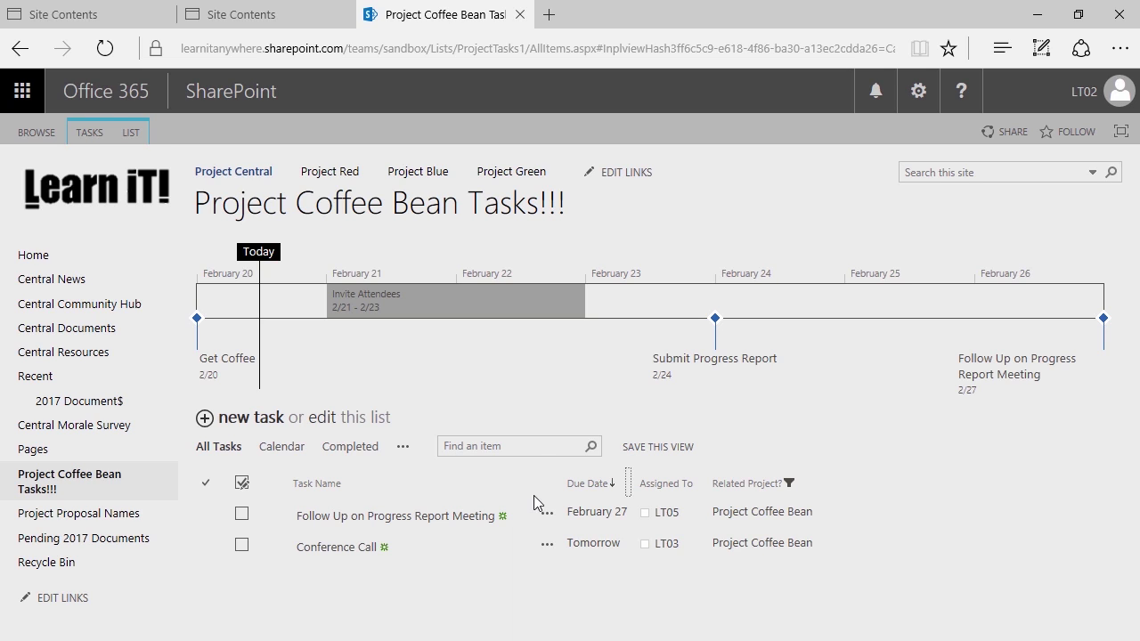
Save the current view under the name 'Project Coffee Bean', keeping it public
click(647, 450)
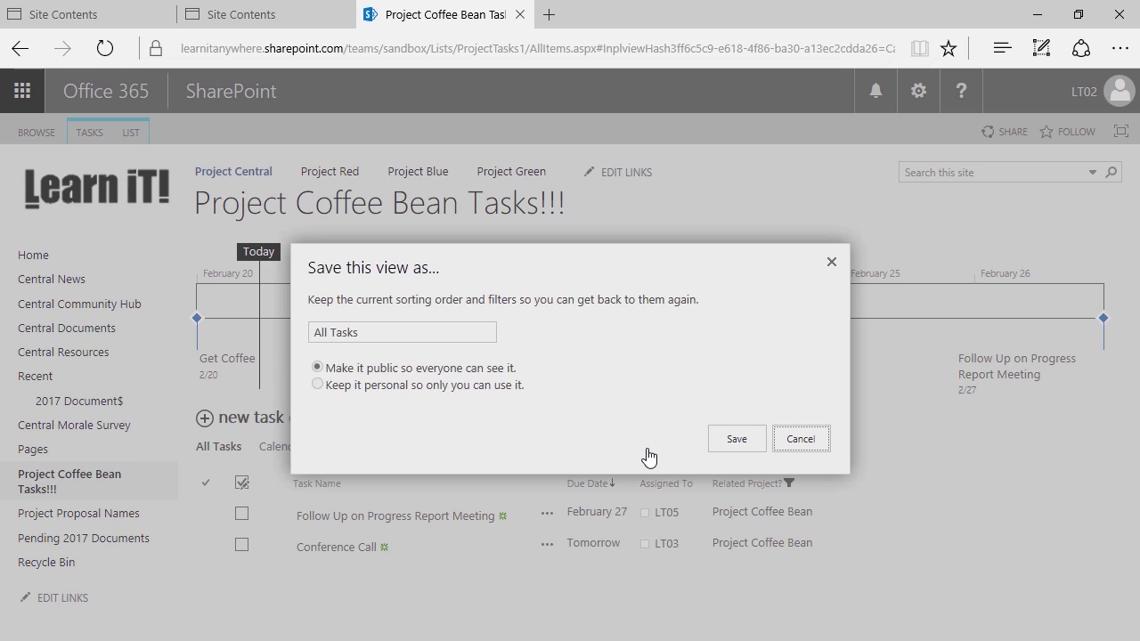
click(402, 334)
drag(401, 335, 284, 338)
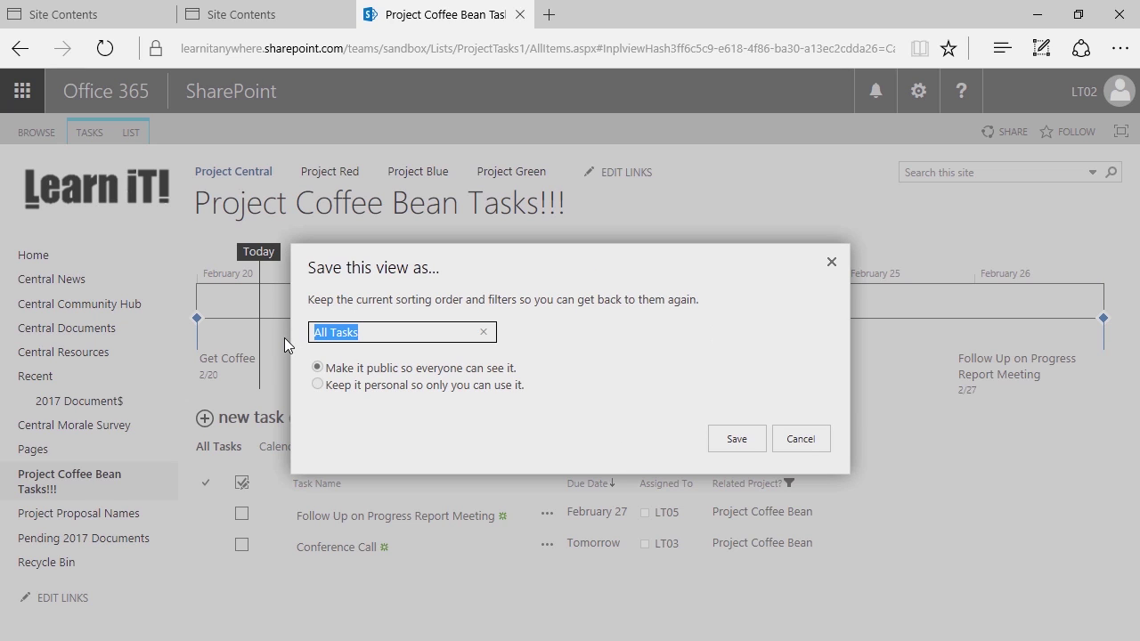
text(Project C)
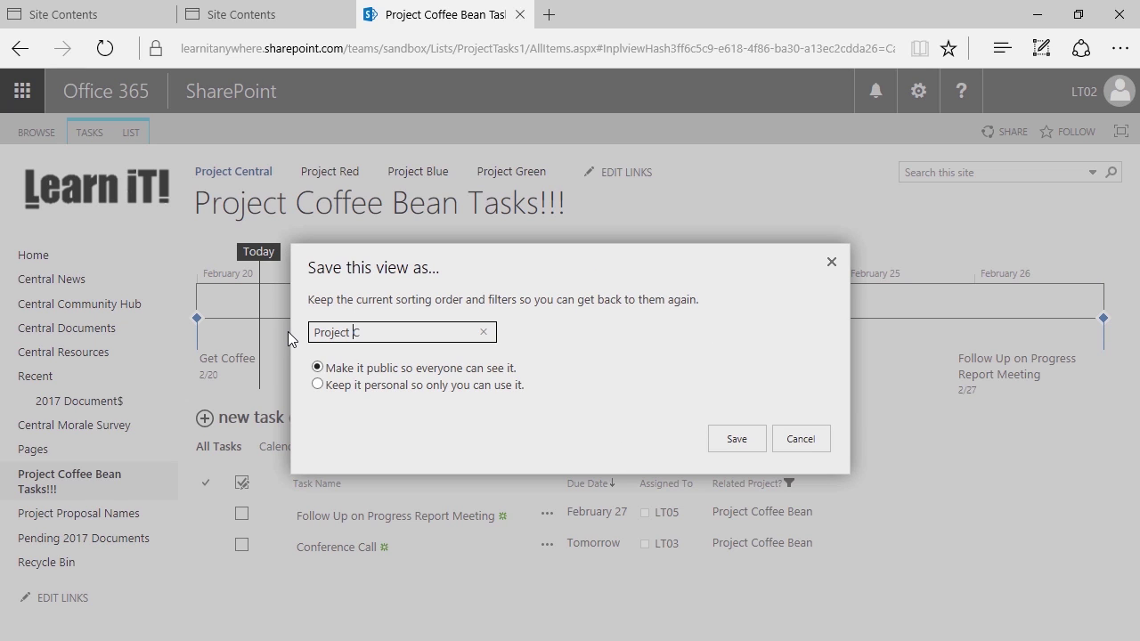
text(offee Bean)
click(383, 390)
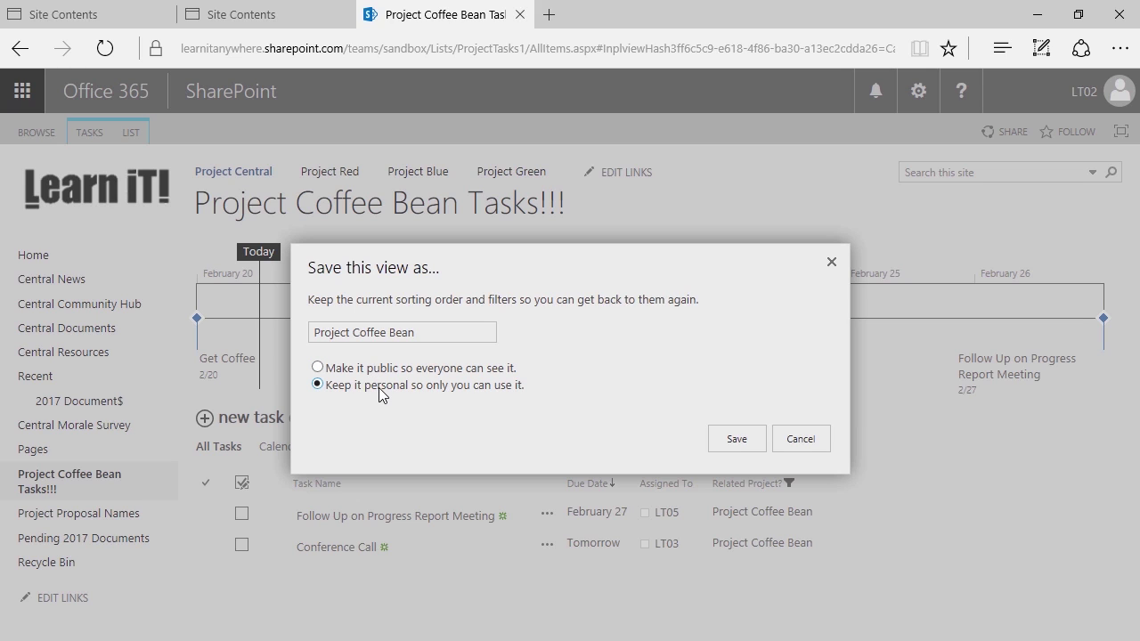
click(386, 369)
click(737, 439)
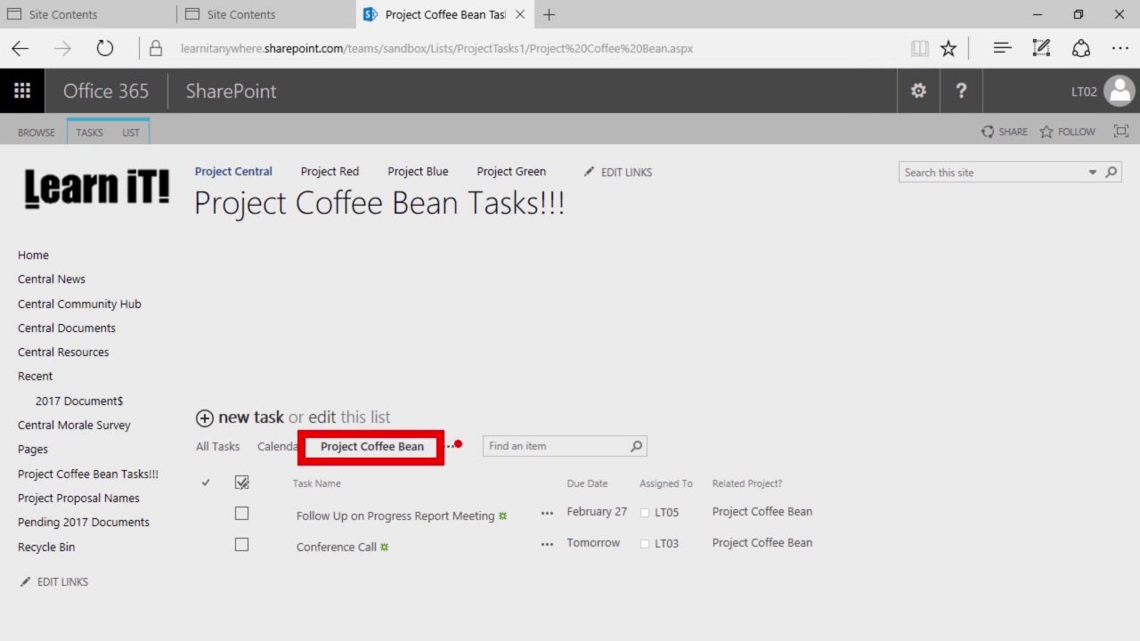
Look through the other available list views, then close the views menu
click(447, 451)
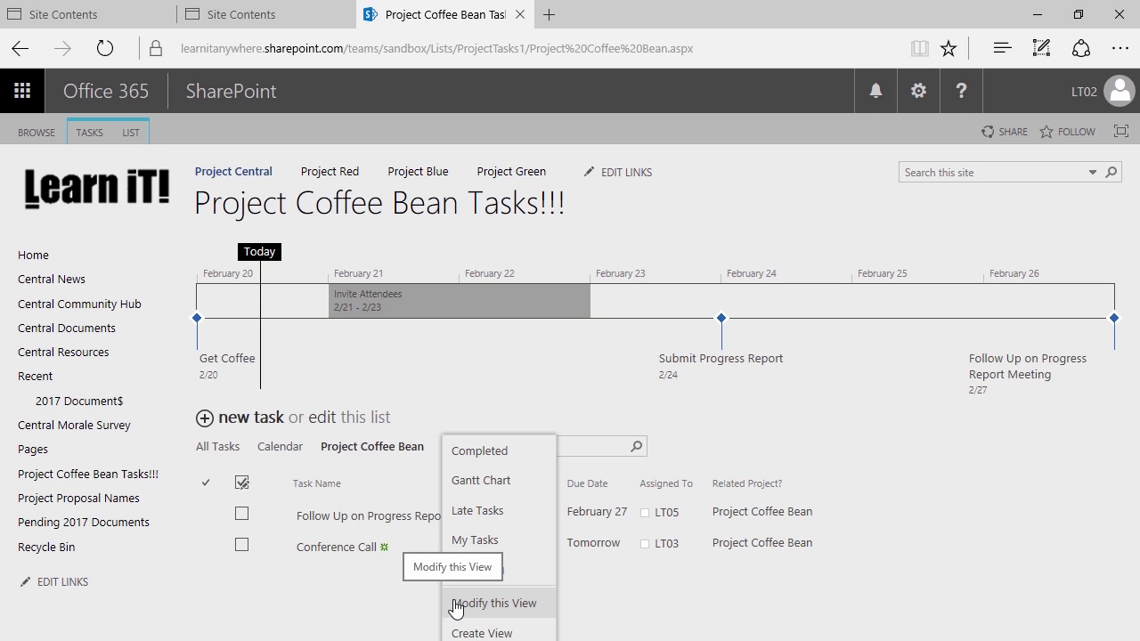
click(412, 606)
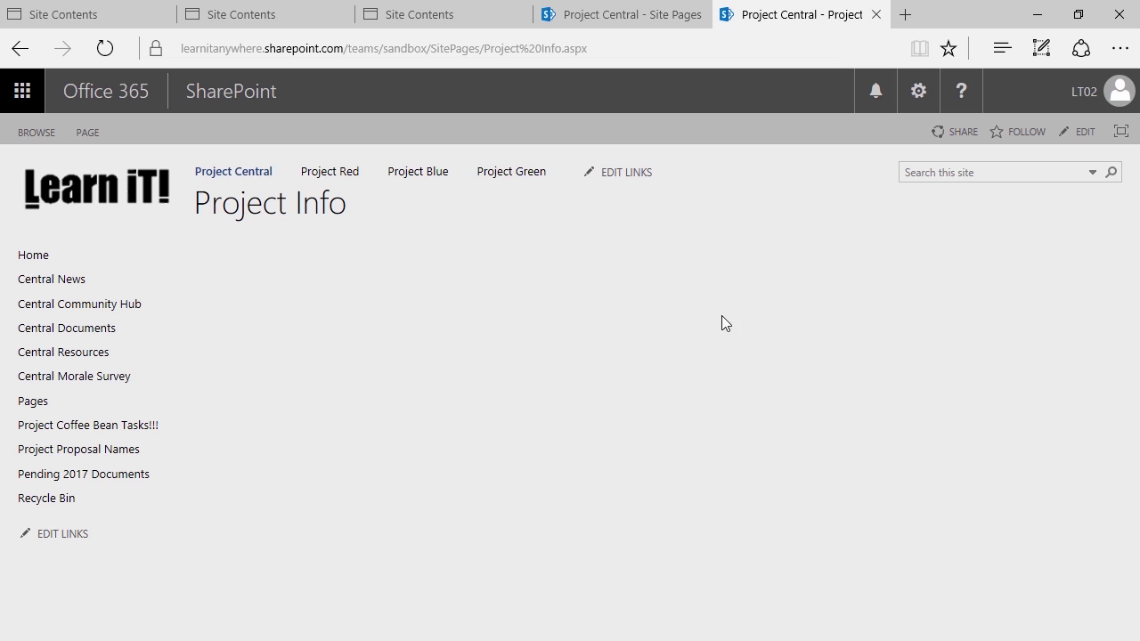
Visit Project Proposal Names, Central Documents and Pages, then close the spare Site Contents tab
click(114, 462)
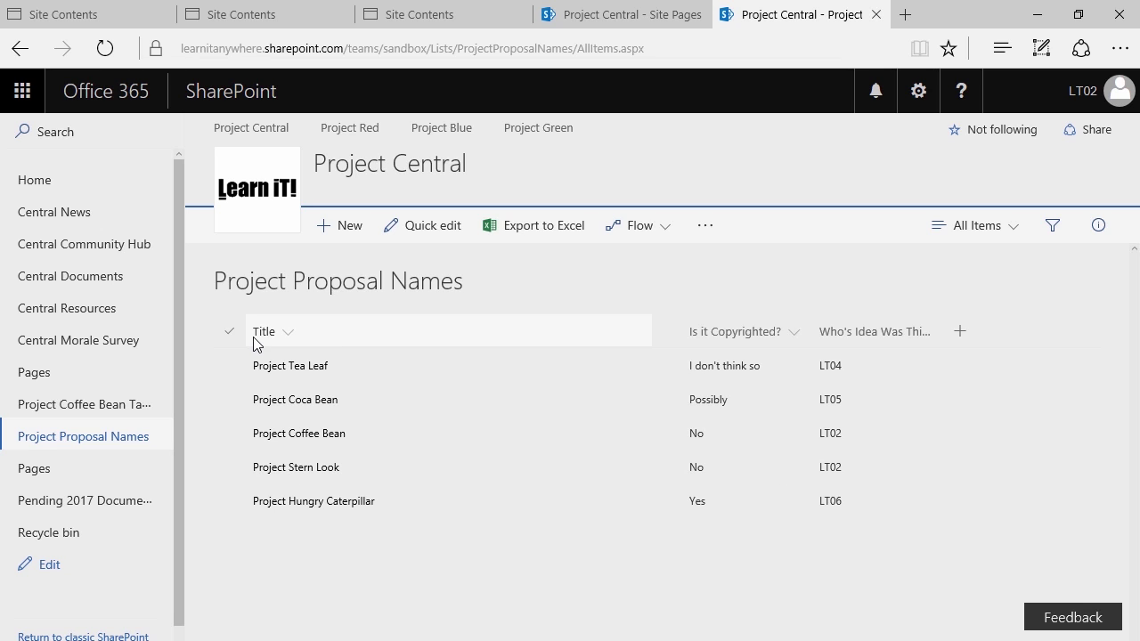
click(89, 277)
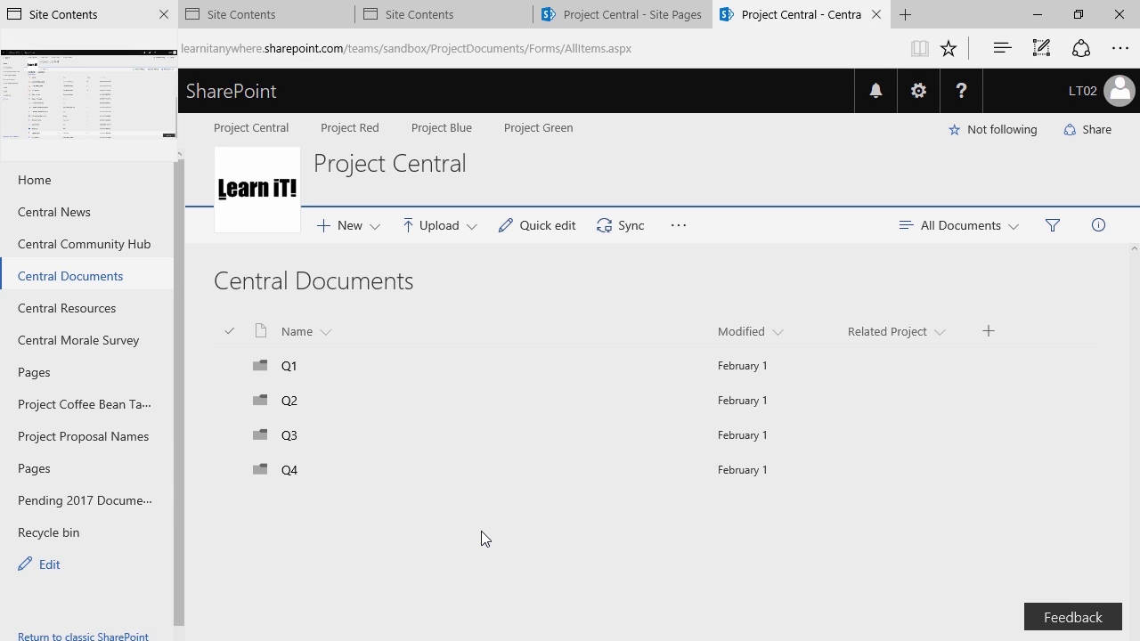
click(66, 469)
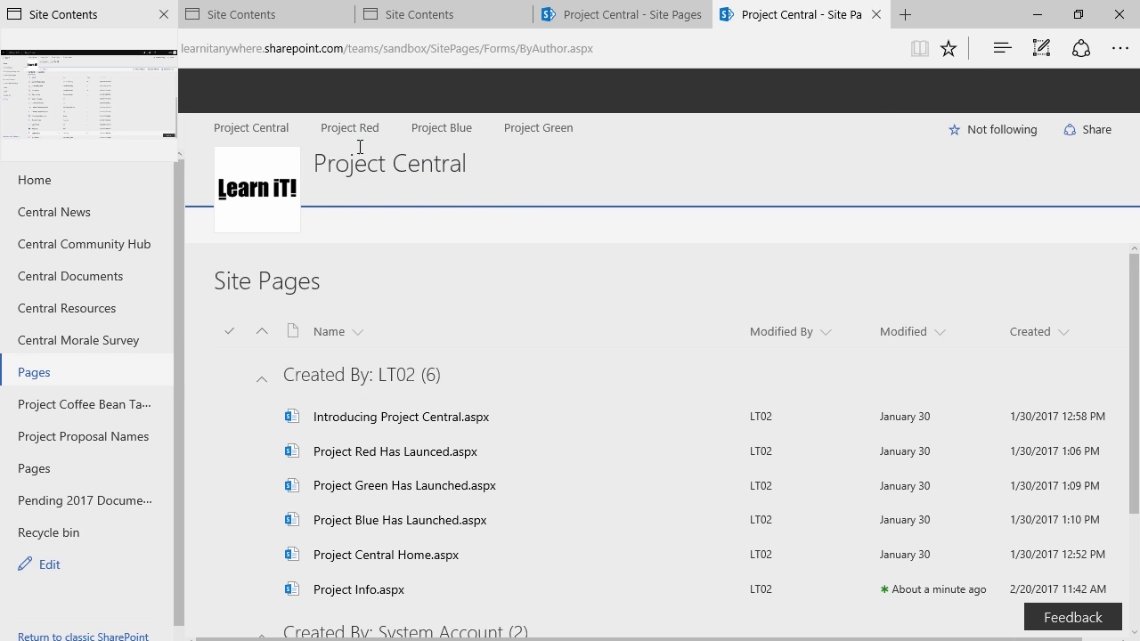
click(124, 16)
click(164, 14)
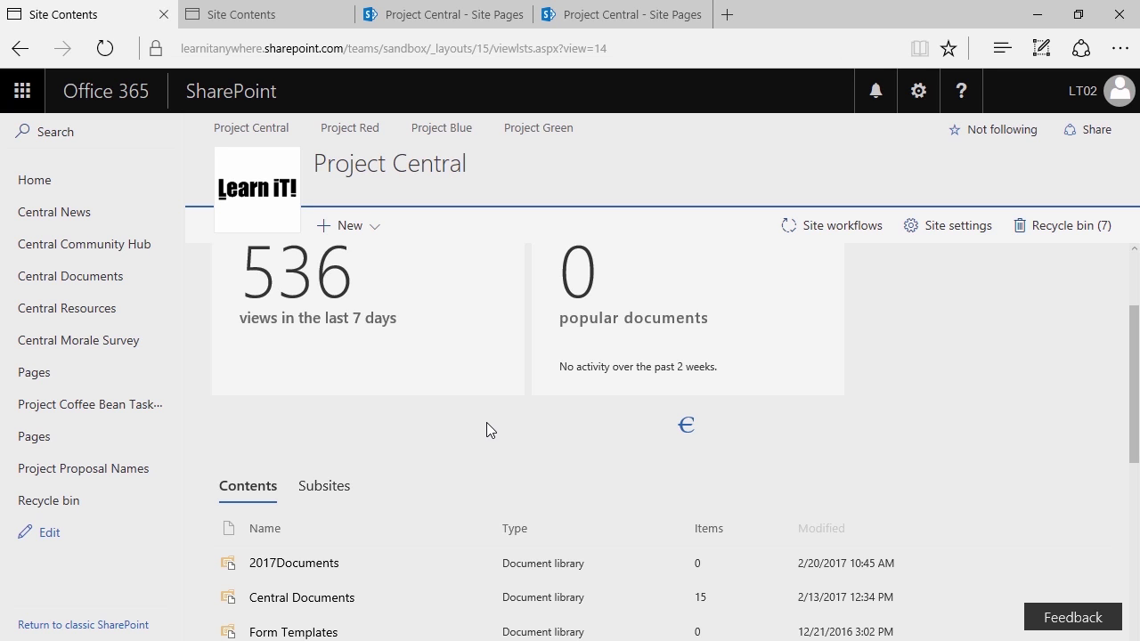
Go from Site Contents to the Site Pages library and open Project Info.aspx
scroll(499, 468, down, 5)
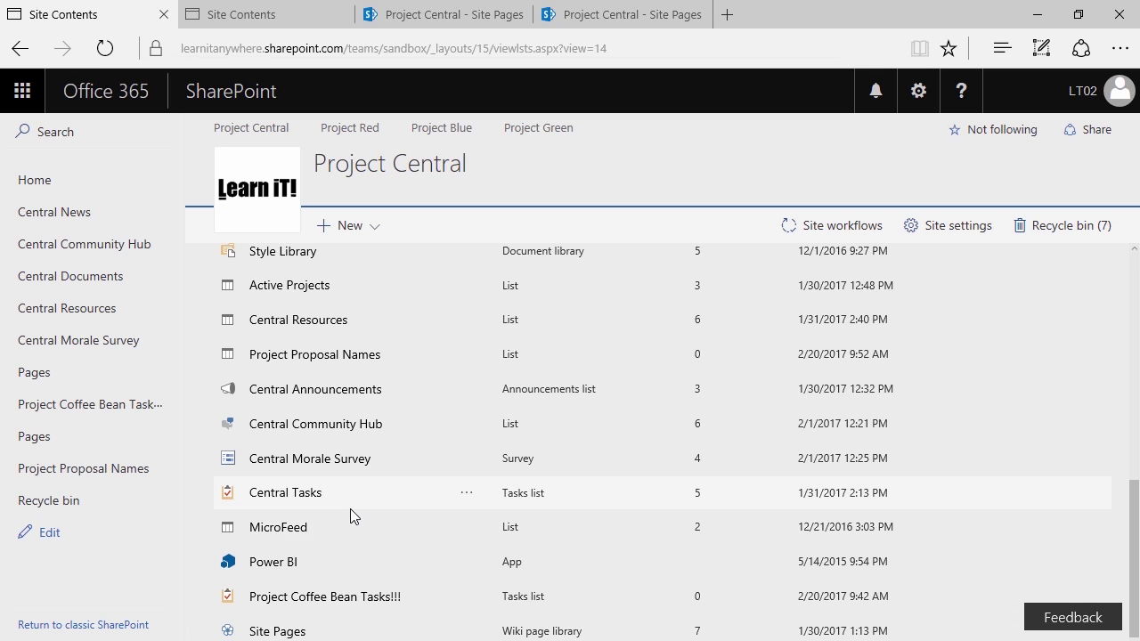
click(275, 631)
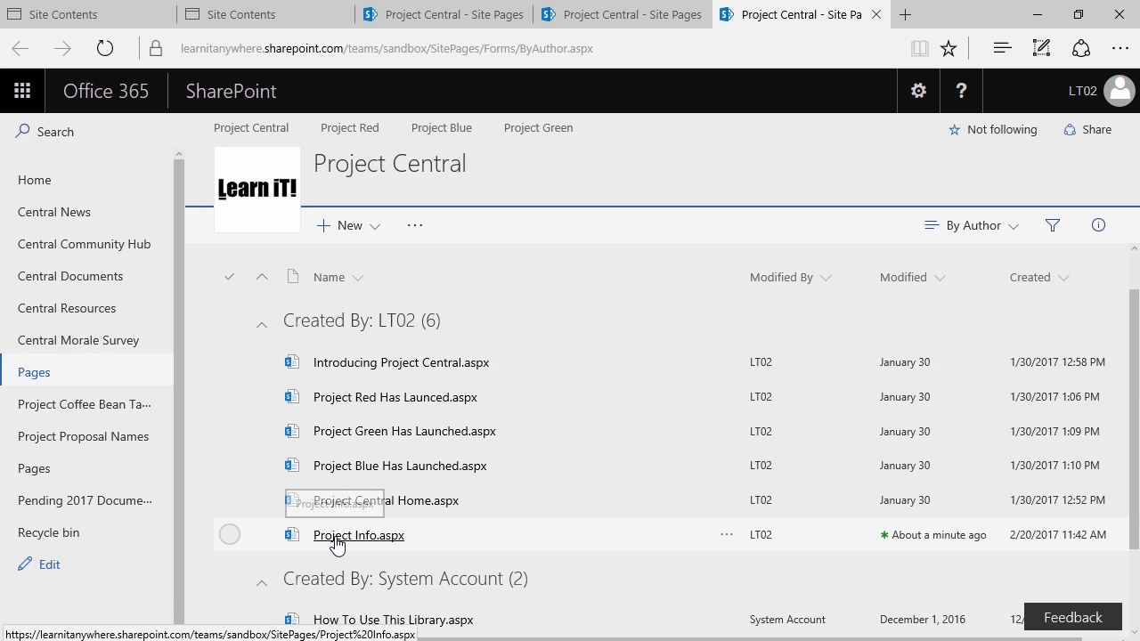
click(336, 539)
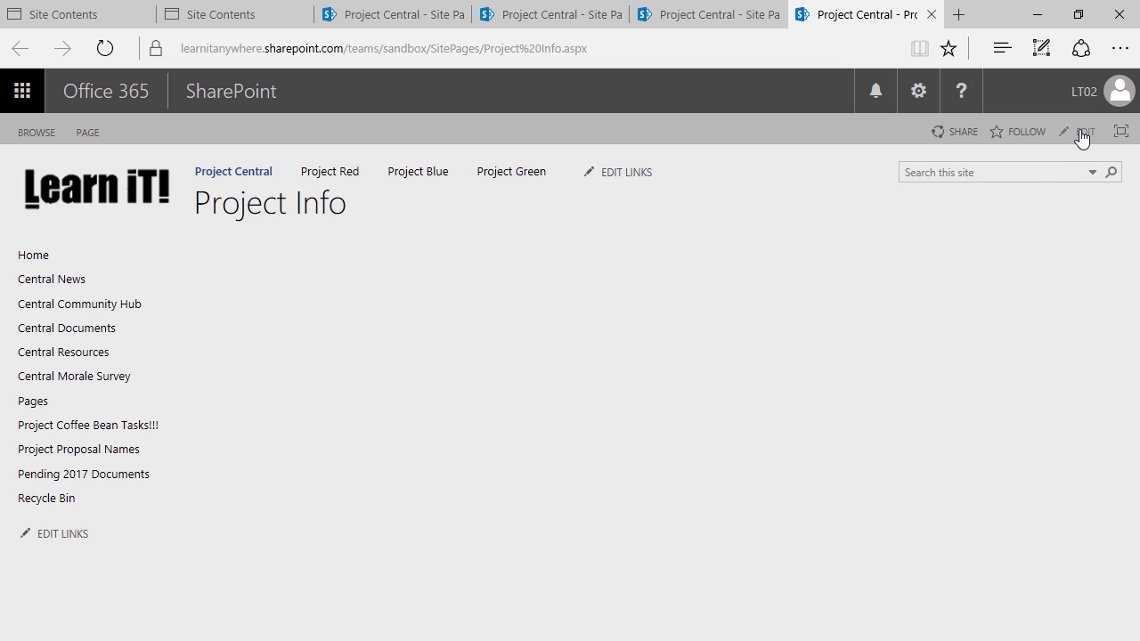
Switch the Project Info page into edit mode with the gear menu's Edit page
click(96, 138)
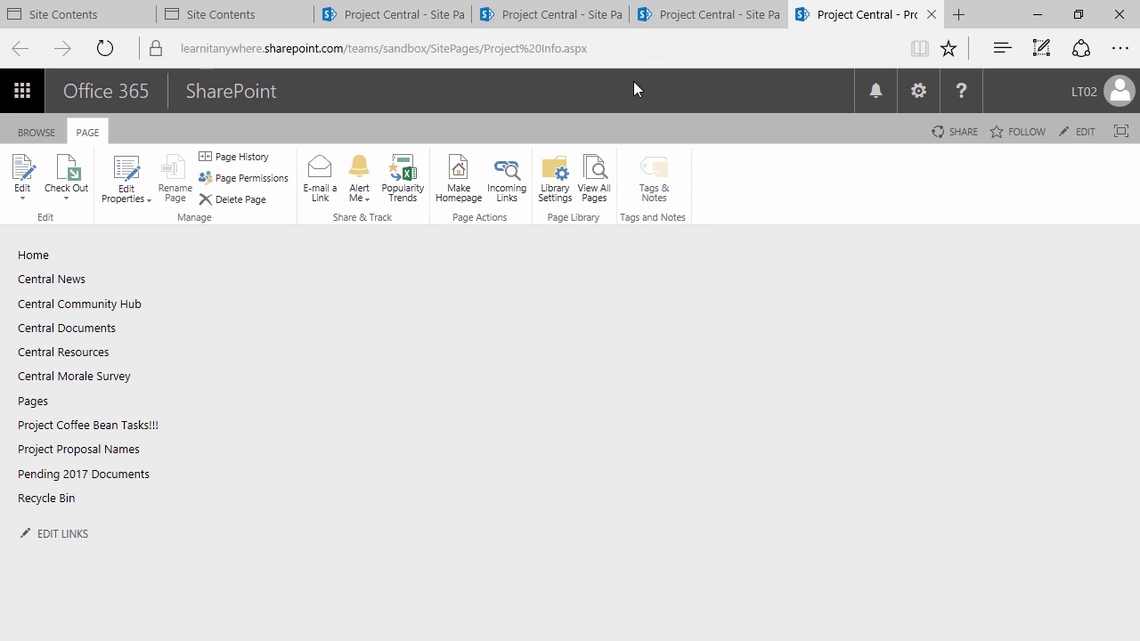
click(915, 94)
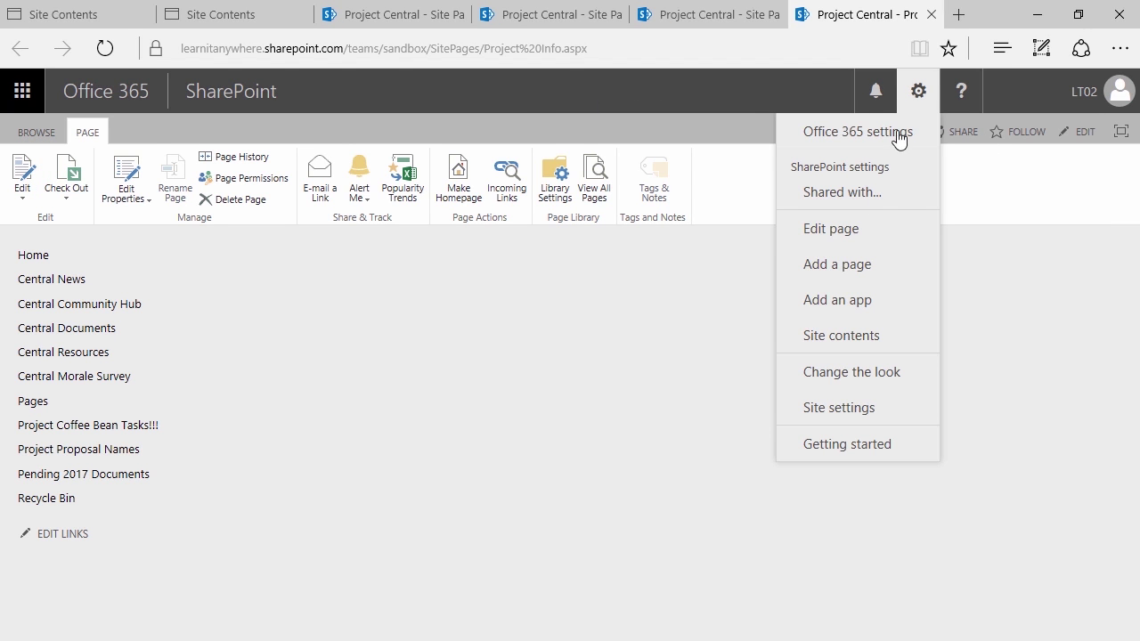
click(886, 236)
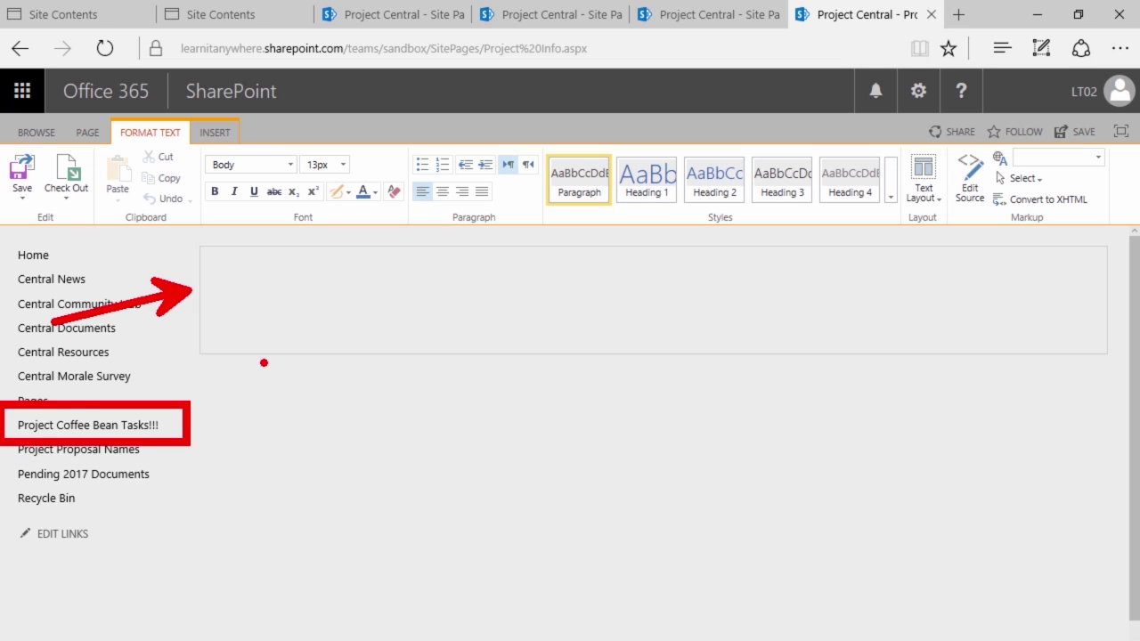
Put the cursor in the empty content area and show the INSERT ribbon options
click(279, 322)
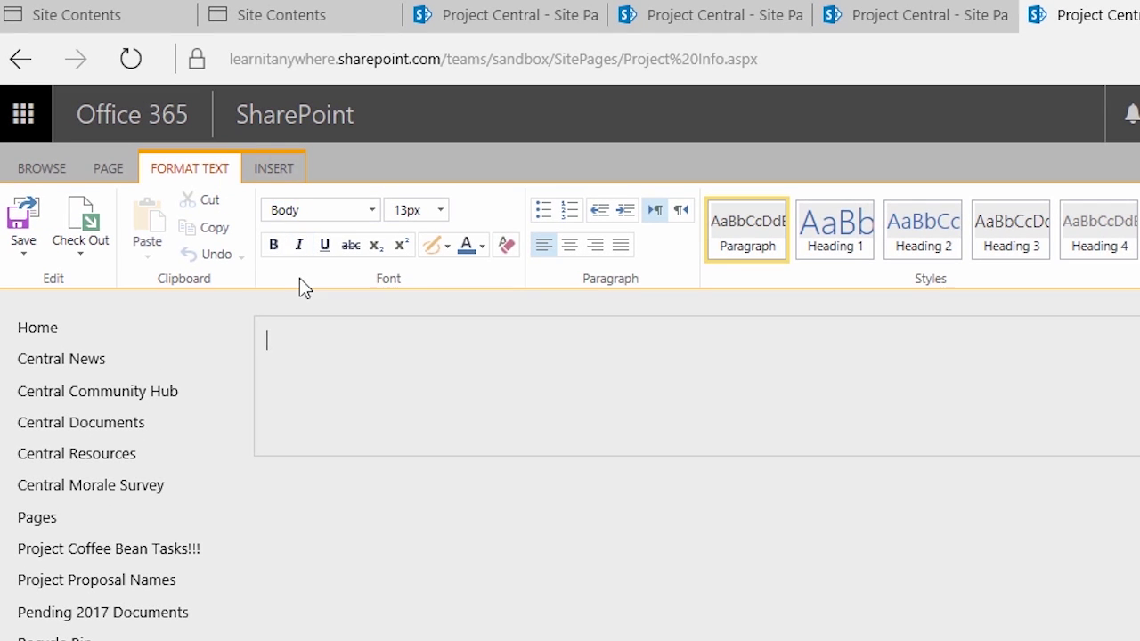
click(285, 176)
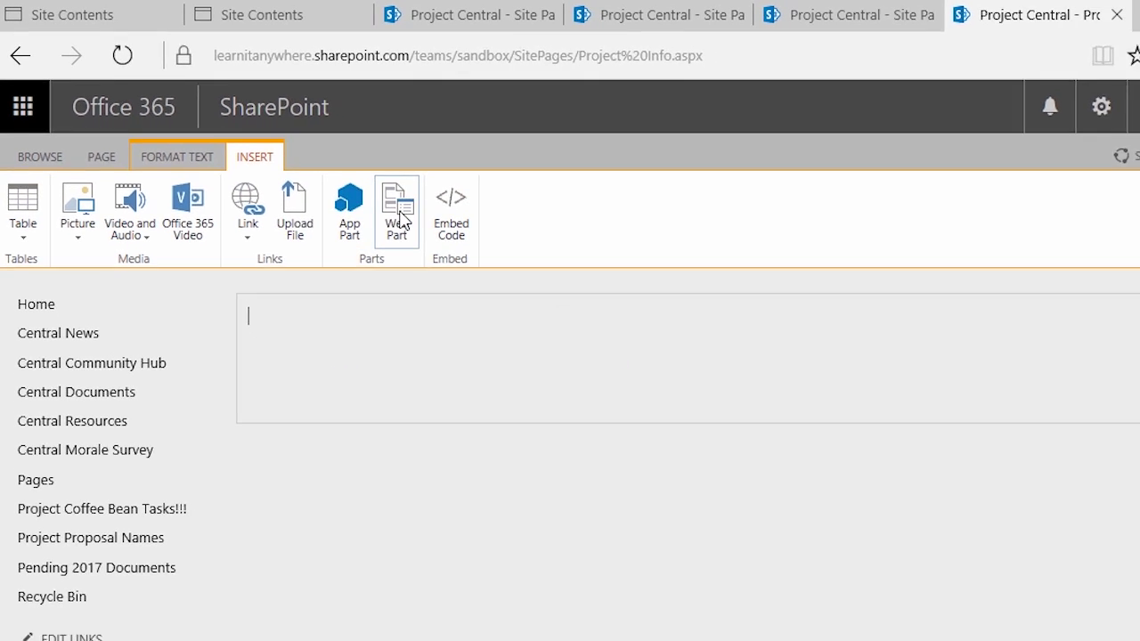
Insert the Project Coffee Bean Tasks!!! list into the content area as an app part
click(356, 196)
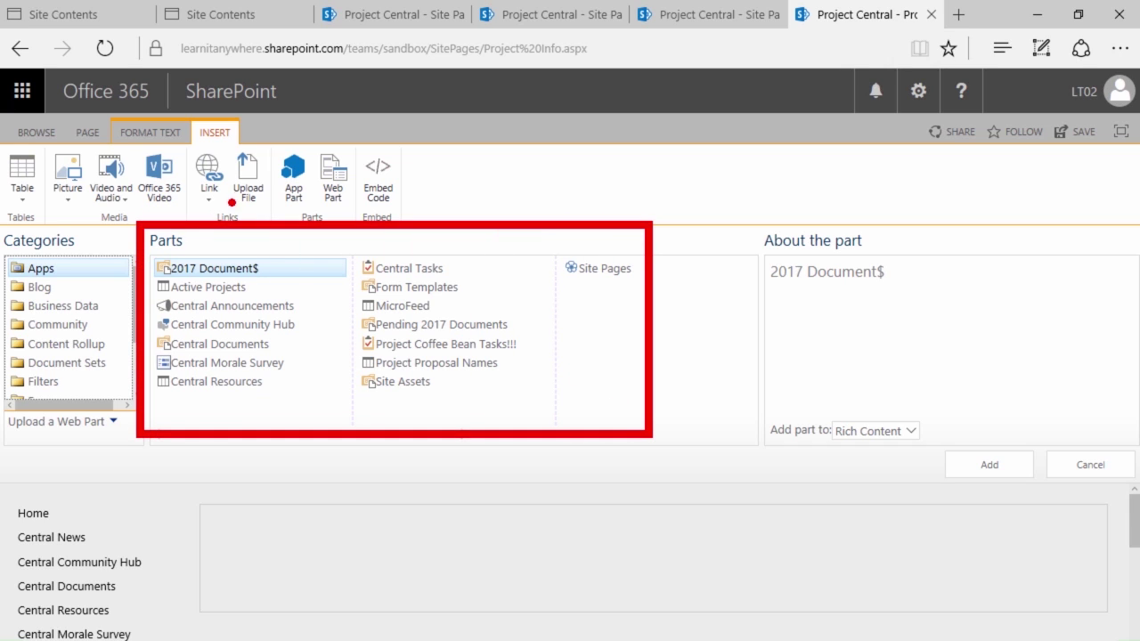
click(291, 189)
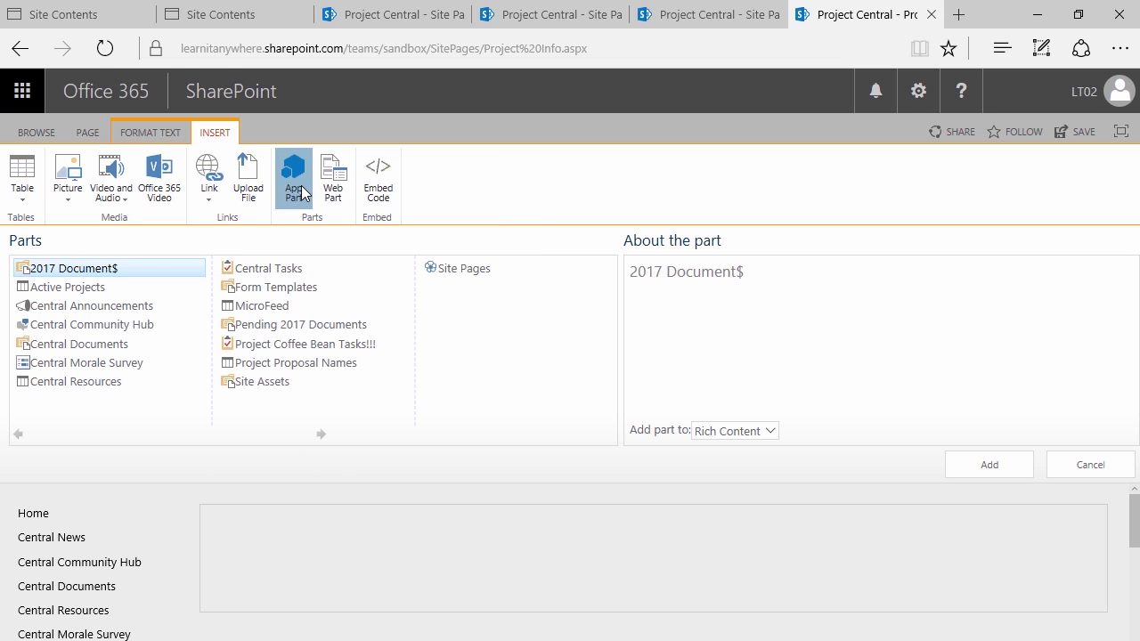
click(337, 193)
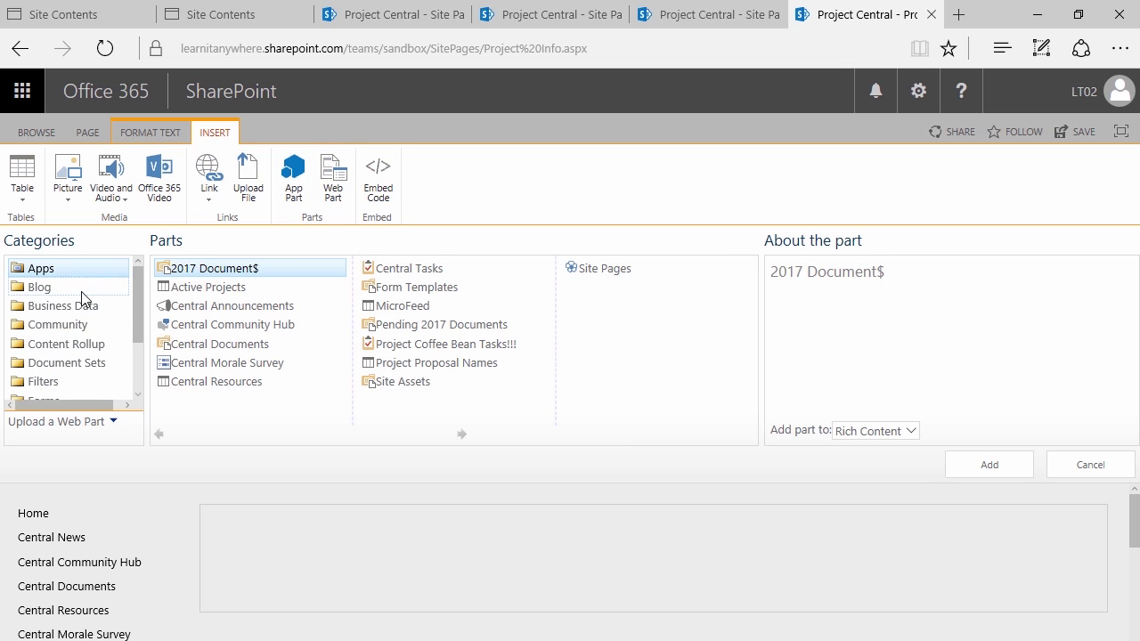
click(294, 194)
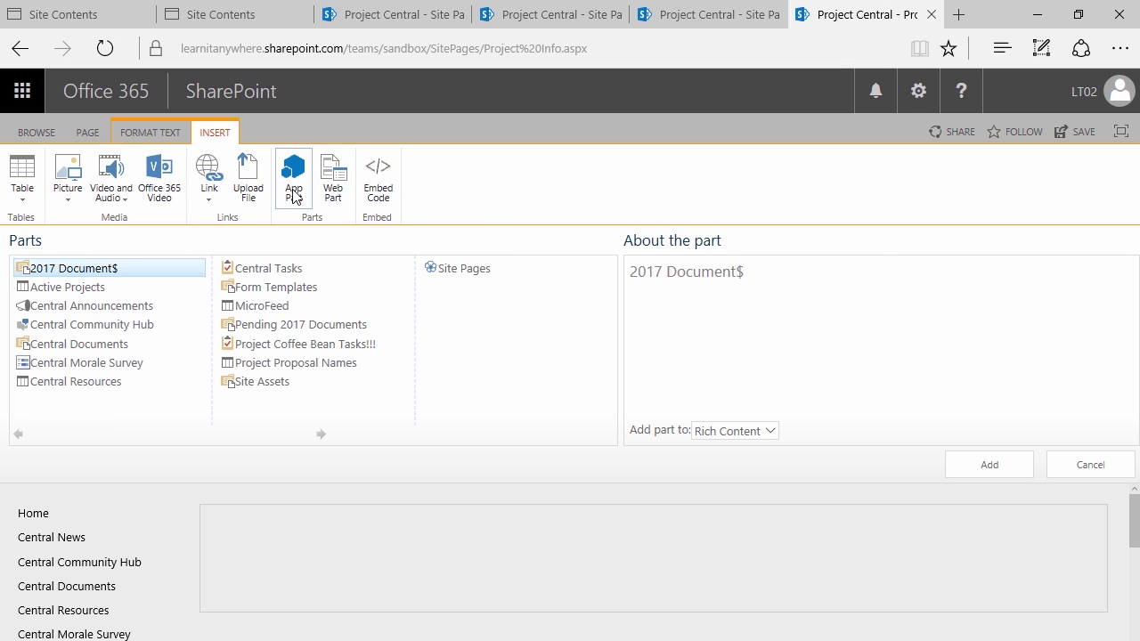
click(332, 185)
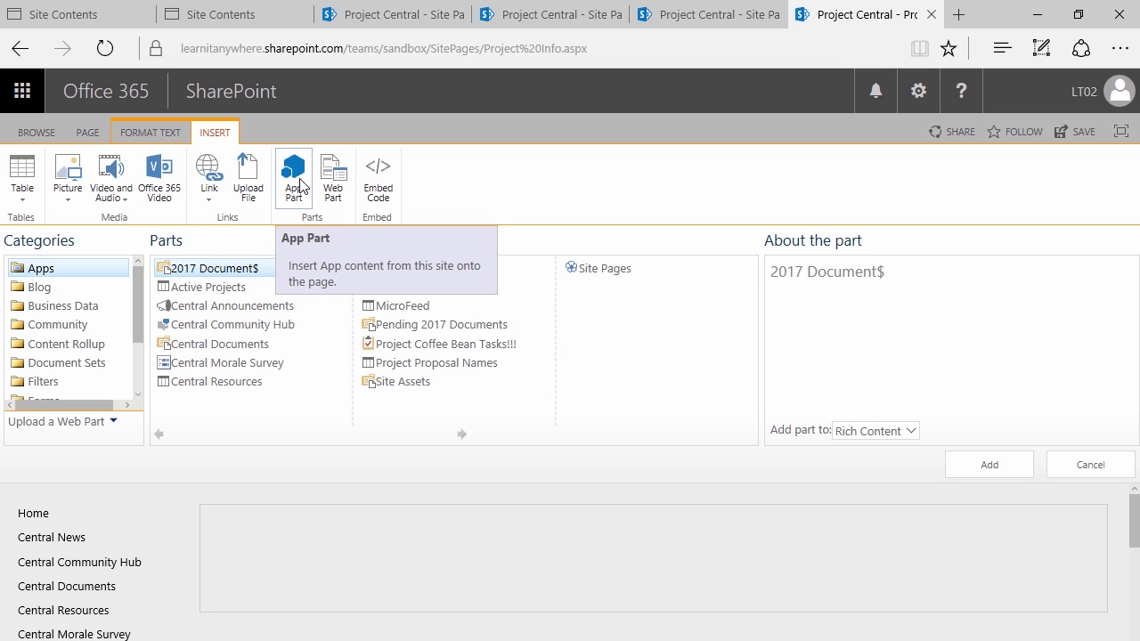
click(298, 186)
click(334, 183)
click(297, 191)
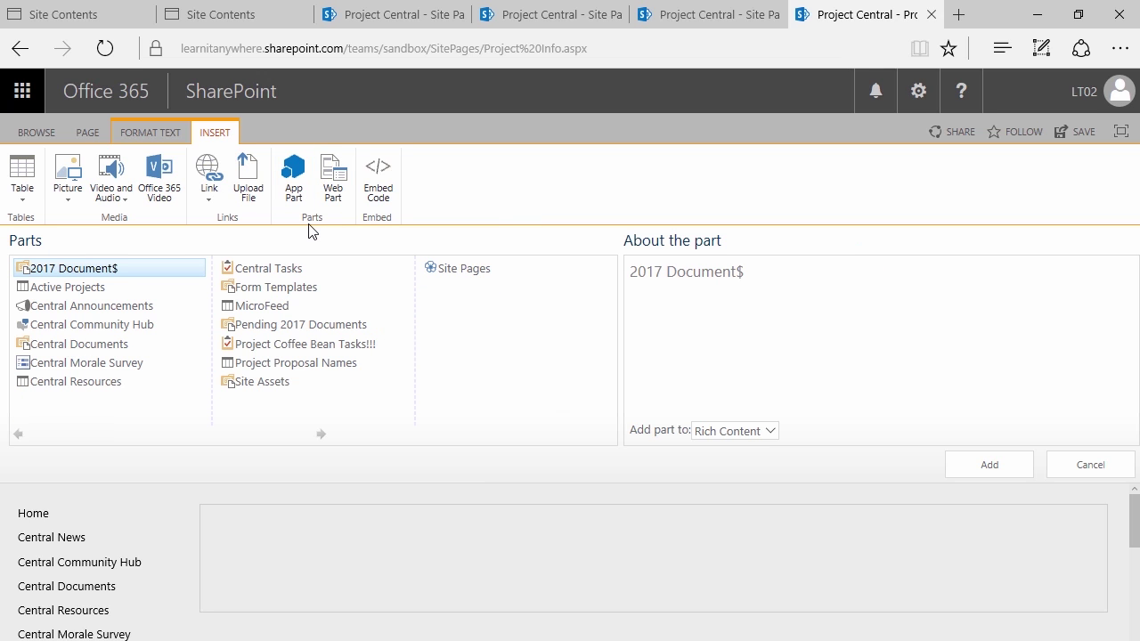
click(298, 191)
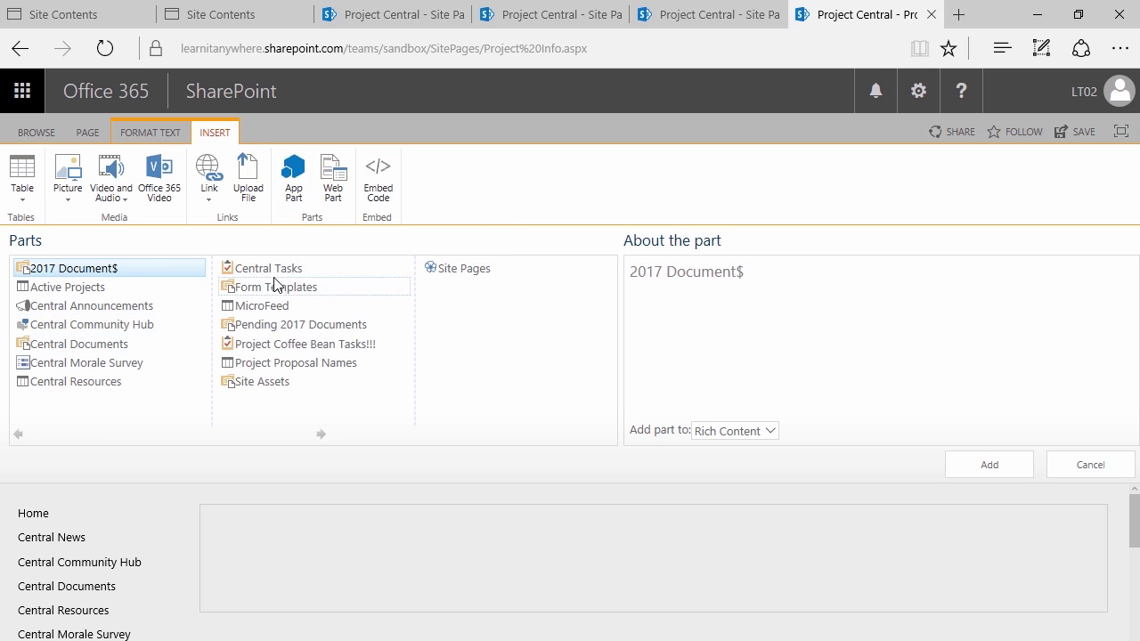
click(268, 345)
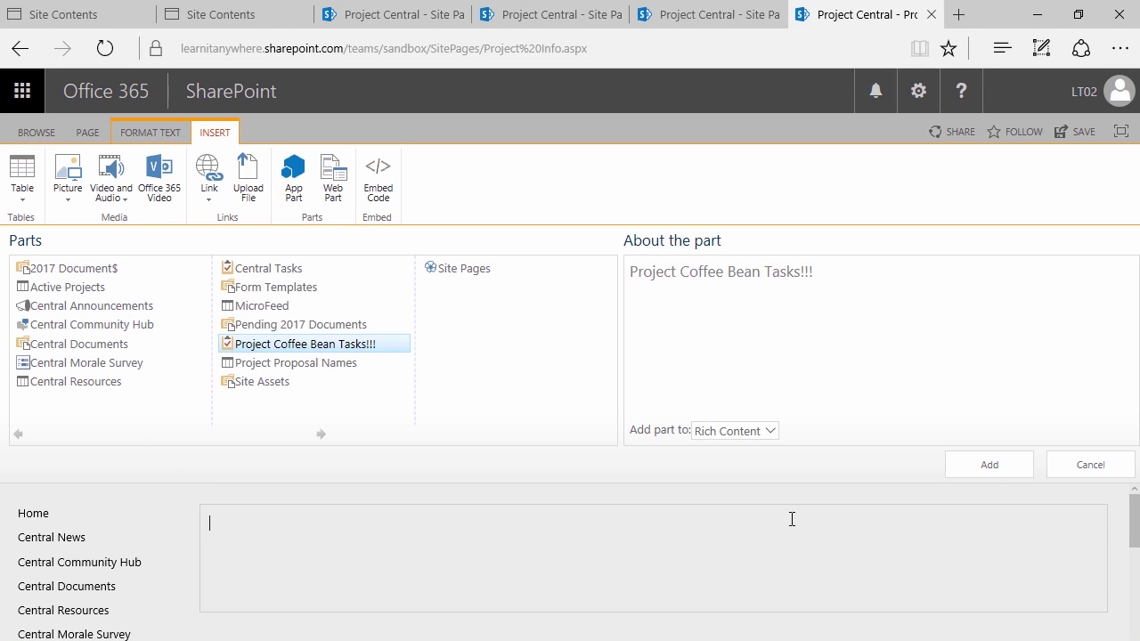
click(986, 472)
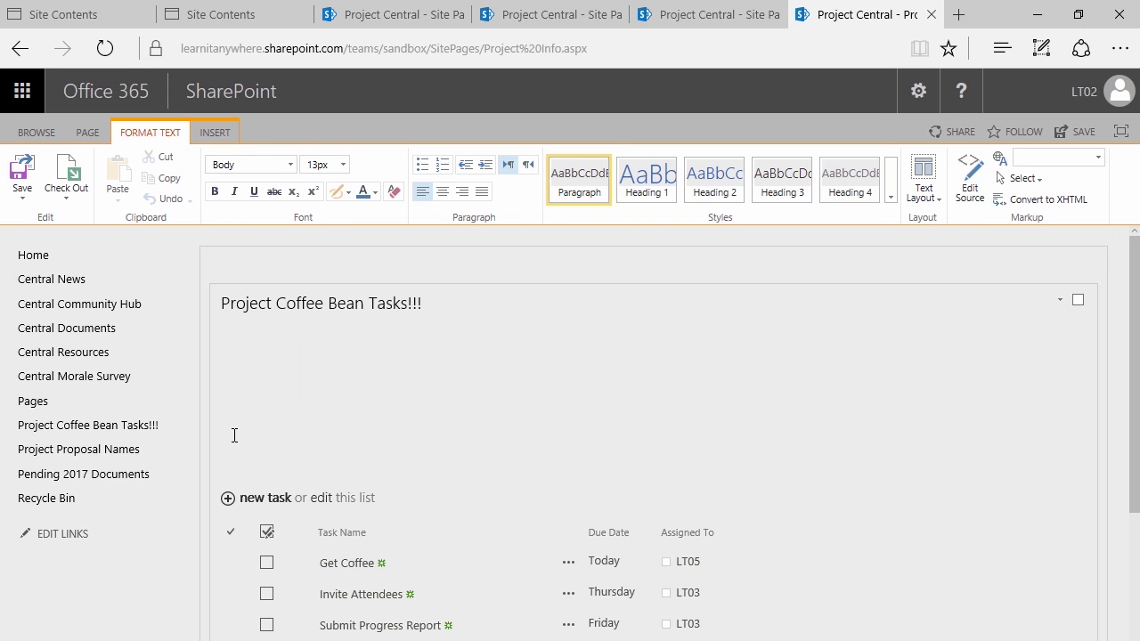
Above the task part, type an intro on active tasks and how to filter by "Assigned To"
scroll(301, 517, down, 2)
scroll(307, 515, down, 3)
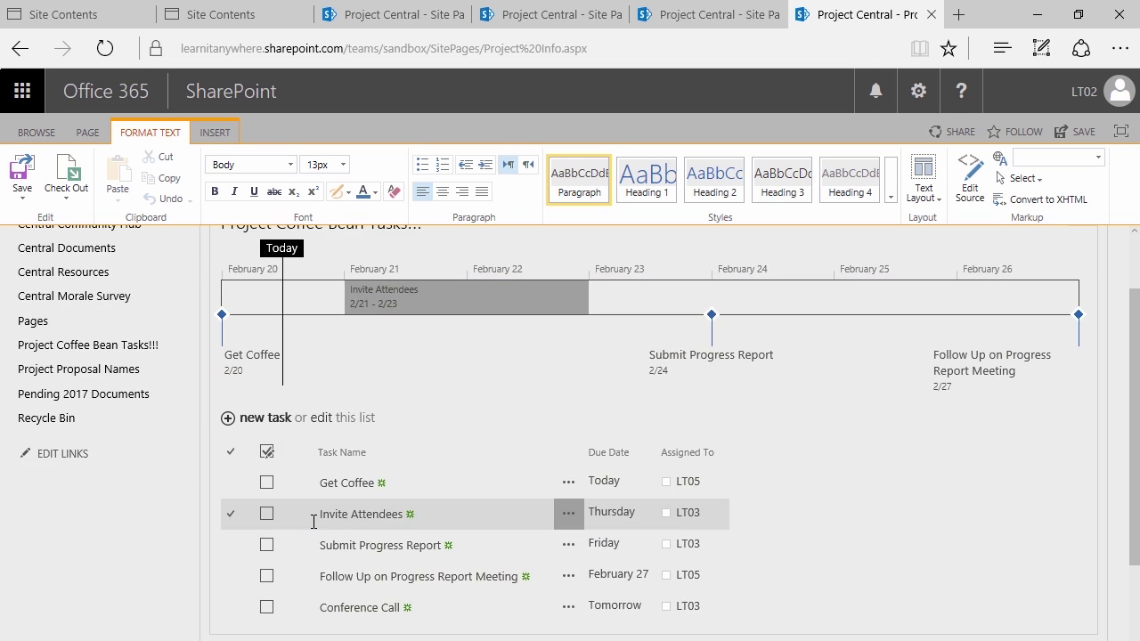
scroll(316, 513, up, 4)
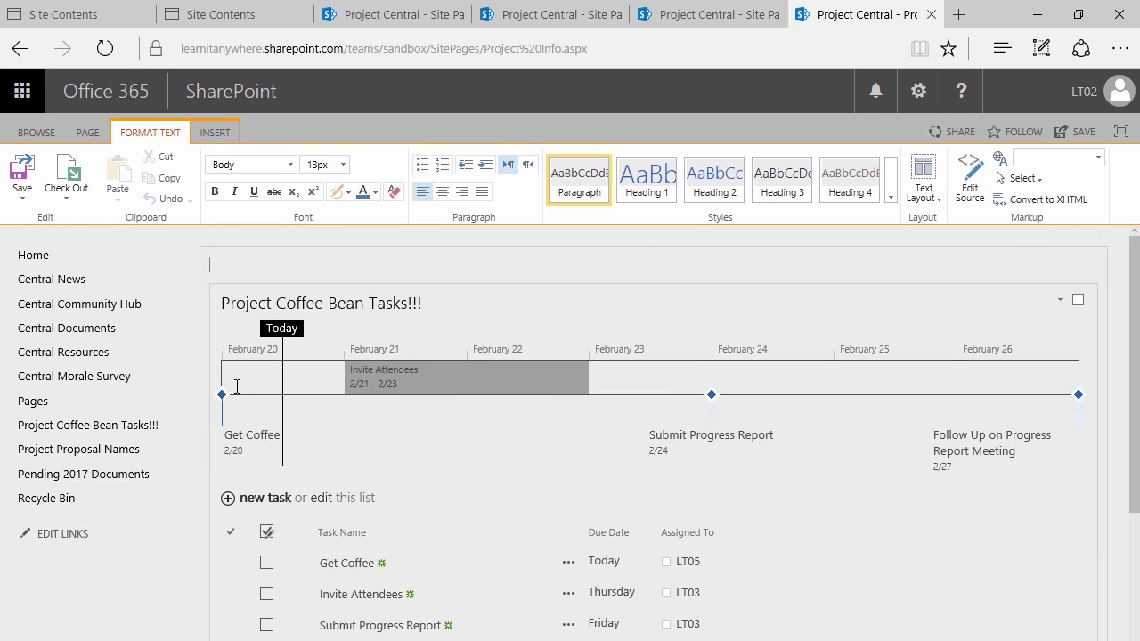
click(228, 255)
text(Below, you'll the tasks ar)
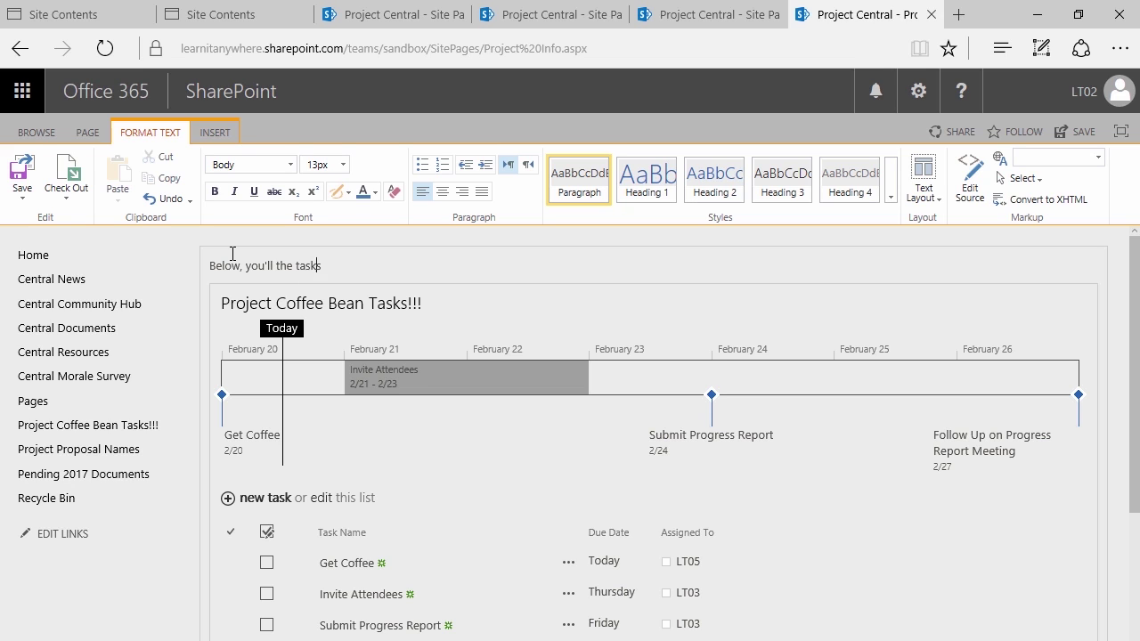
key(BackSpace)
text(that are currently active here)
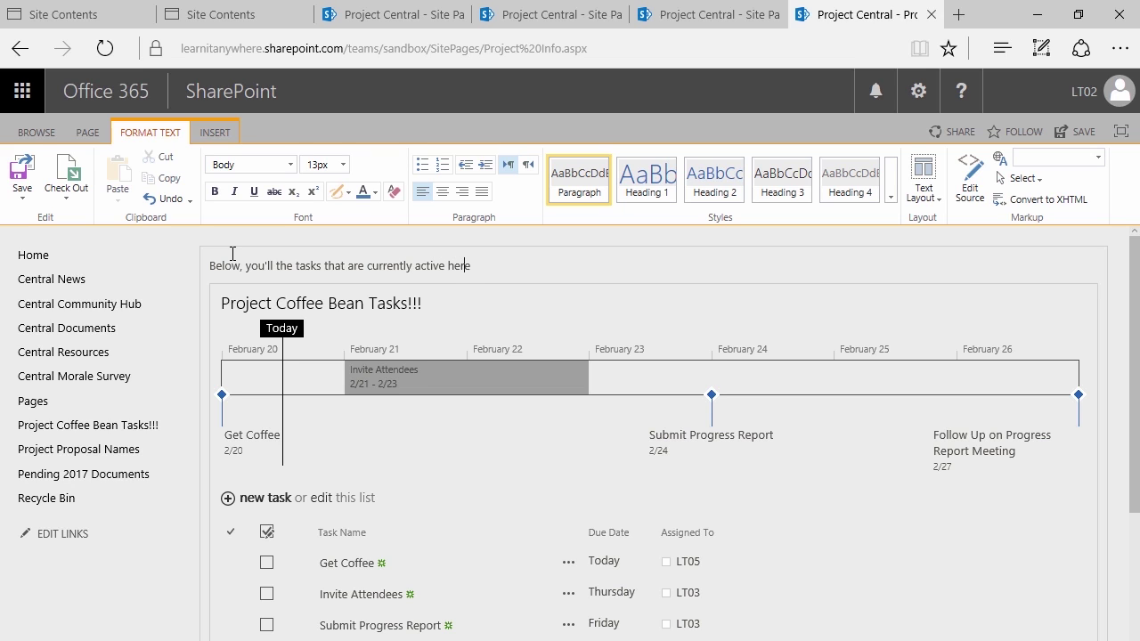
text( in Project Coffee Bean.,)
key(BackSpace)
text(To filter for your tasks)
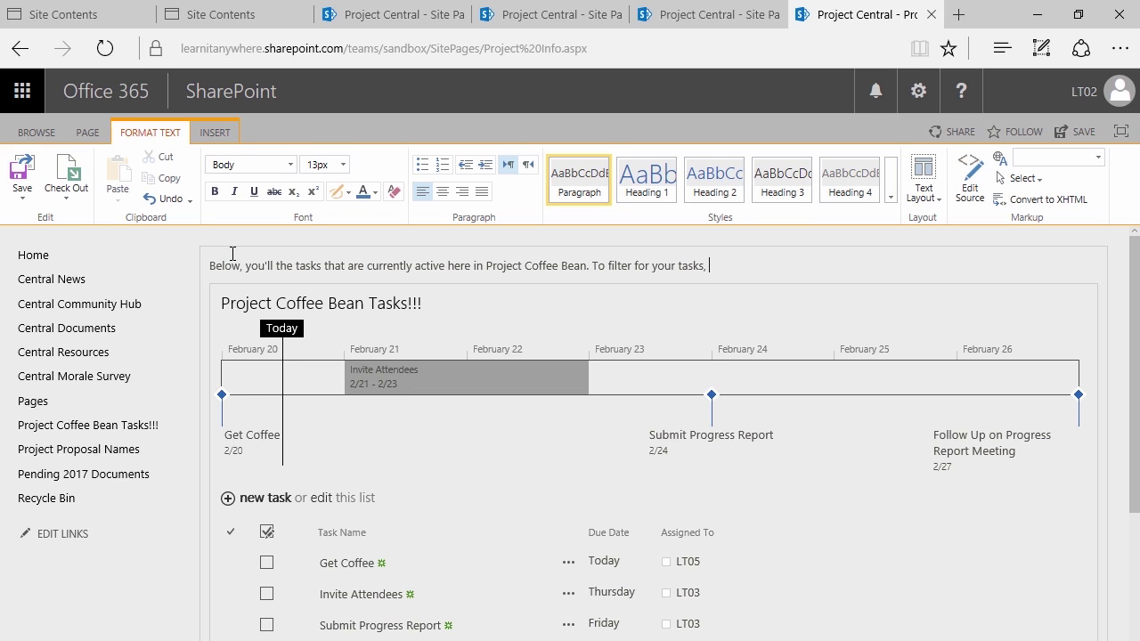
text(, click the drop down arrow)
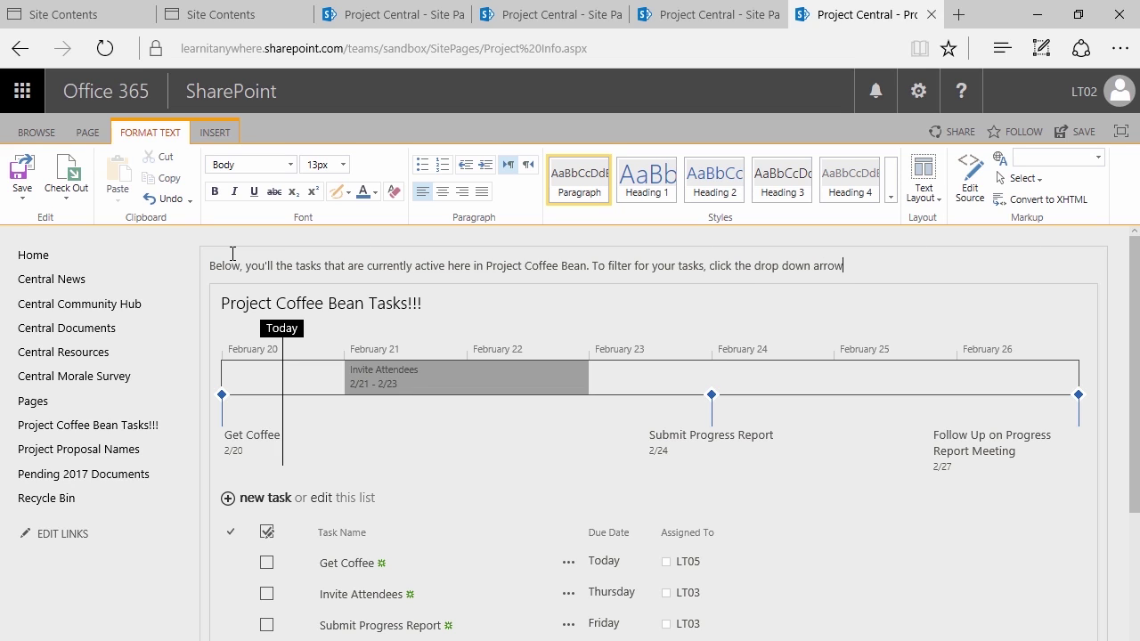
text( next to "Assigned To" and select your nam)
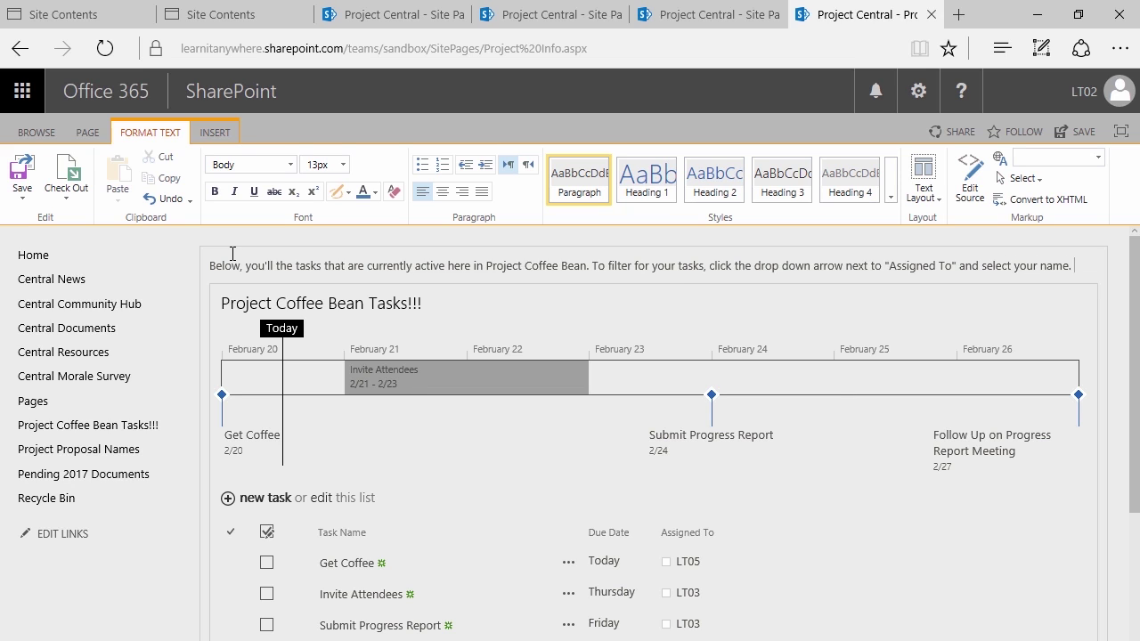
text(e.)
Add the line 'To add a new tasks, click "New Task"' and select both lines
key(Return)
text(To add a n)
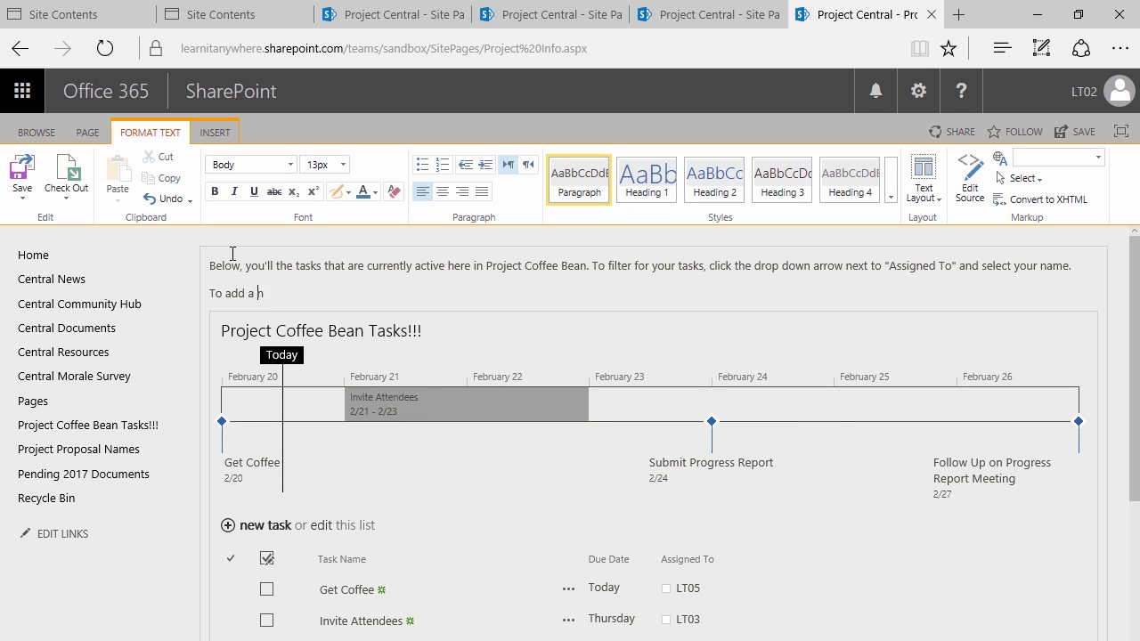
text(ew tasks, click "New Task")
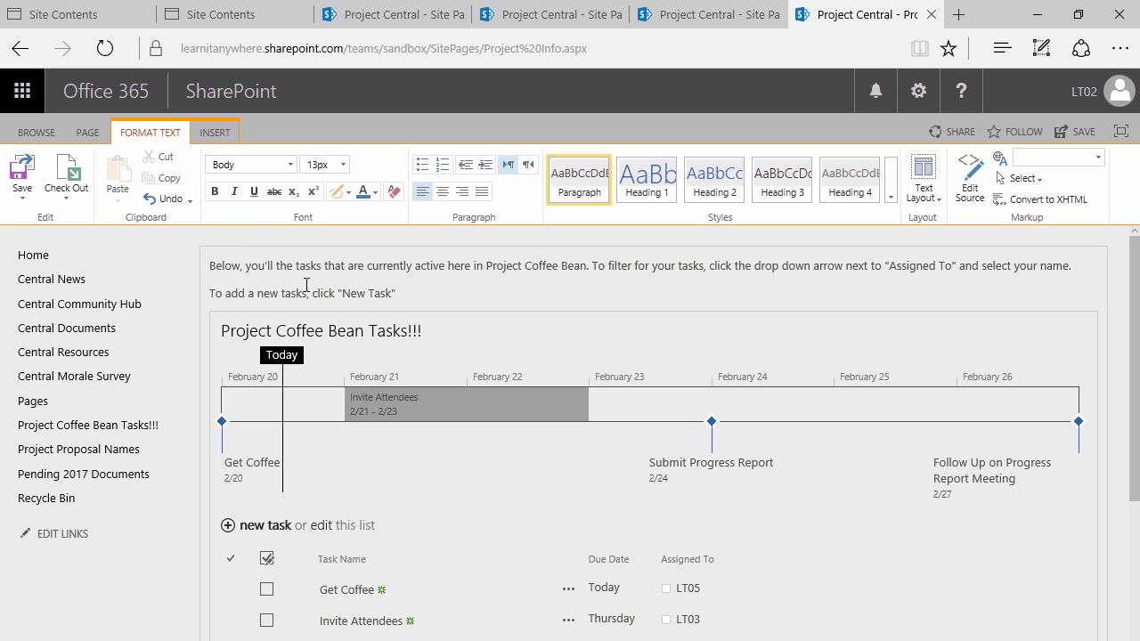
drag(410, 289, 173, 254)
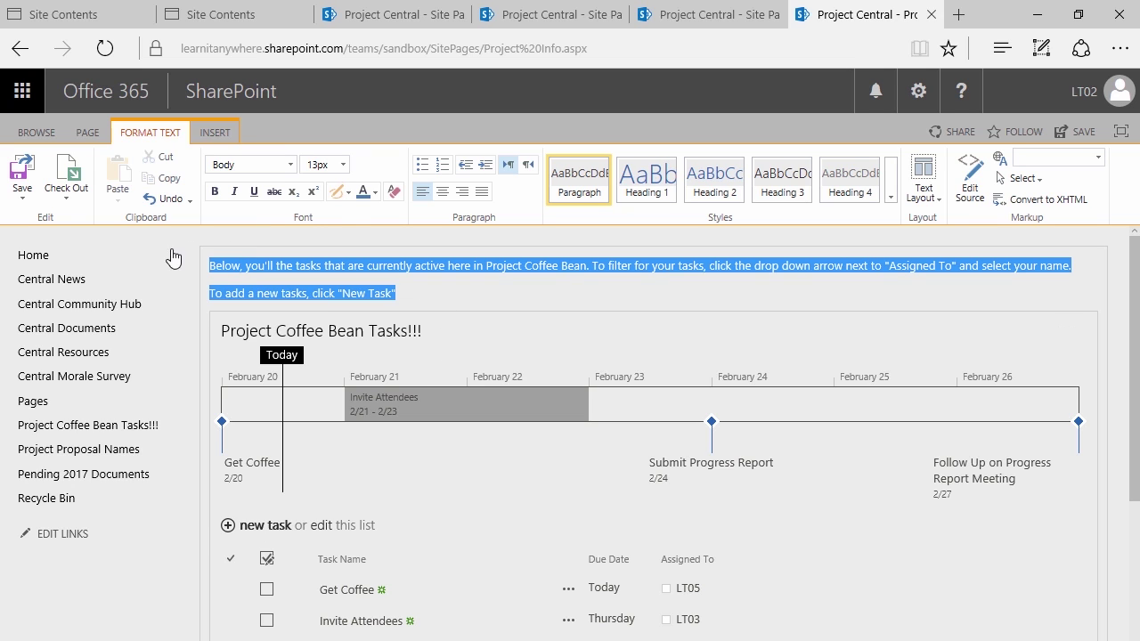
Set the selected instruction text to font size 13
click(342, 164)
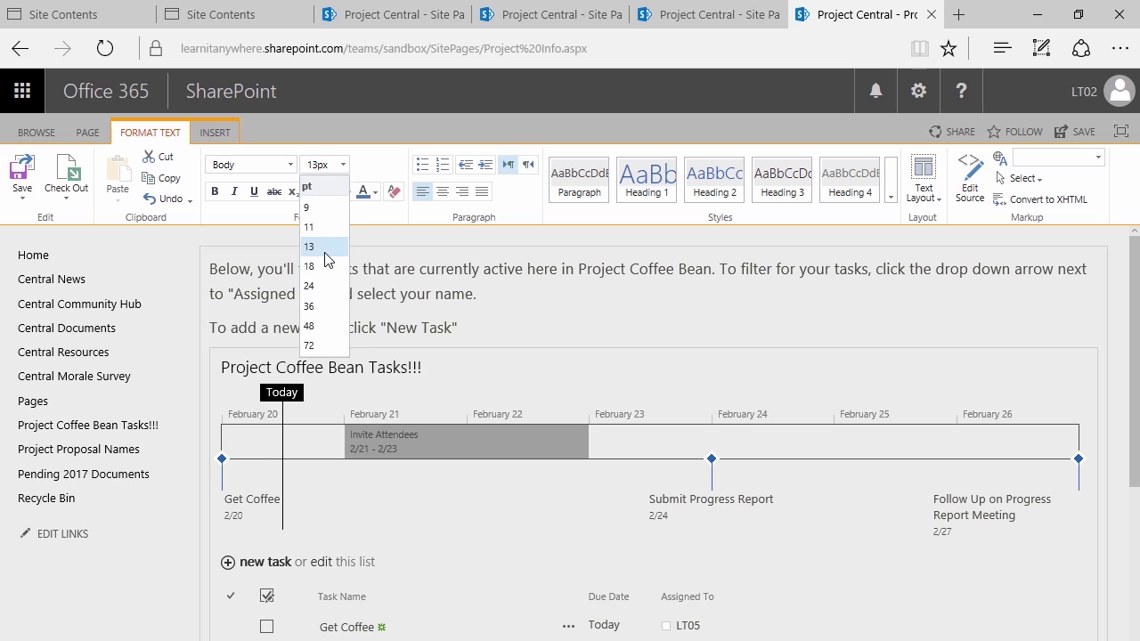
click(325, 249)
click(308, 294)
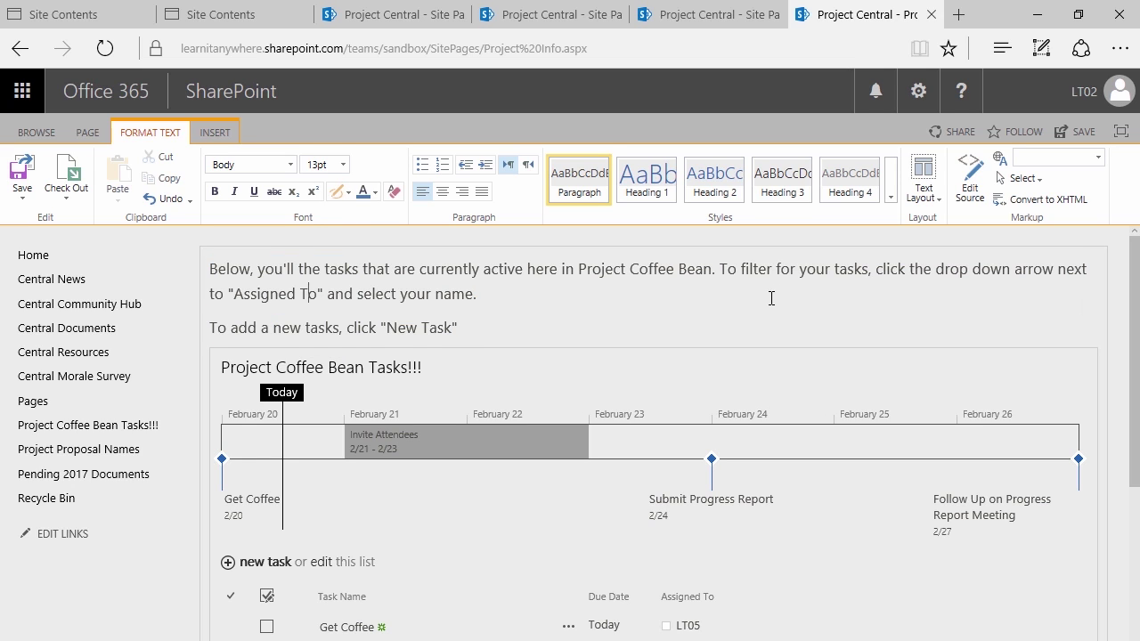
Bold the words "Assigned To" and "New Task" in the instructions
drag(323, 296, 254, 297)
click(254, 296)
shift+click(318, 296)
key(ctrl+b)
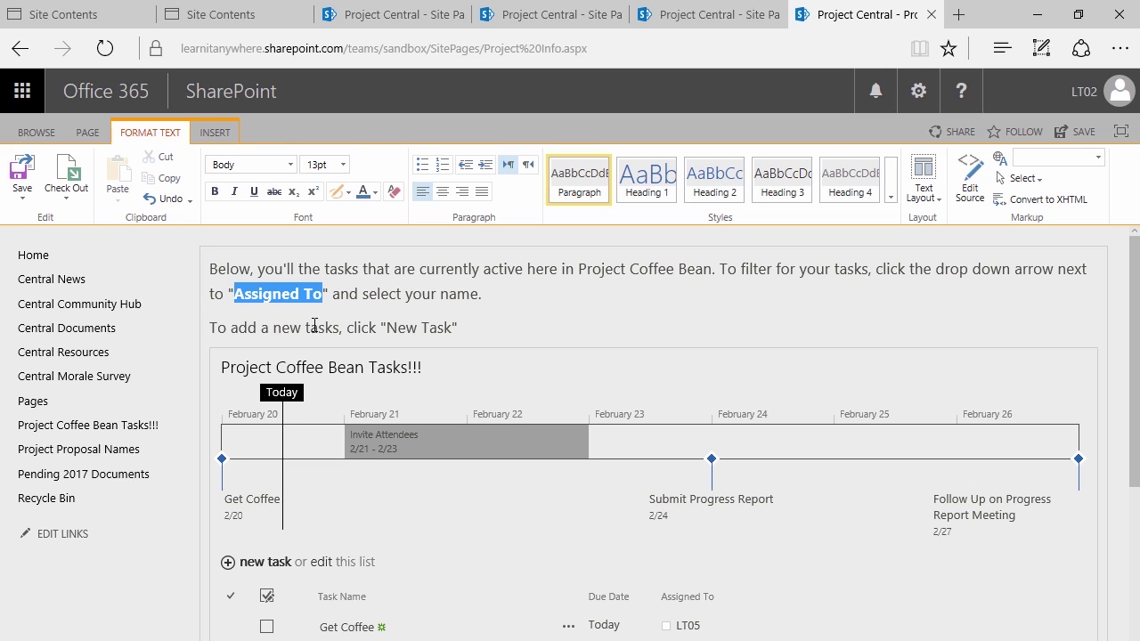
drag(385, 329, 453, 323)
key(ctrl+b)
Turn both instruction paragraphs into a bulleted list
click(520, 290)
drag(486, 324, 210, 268)
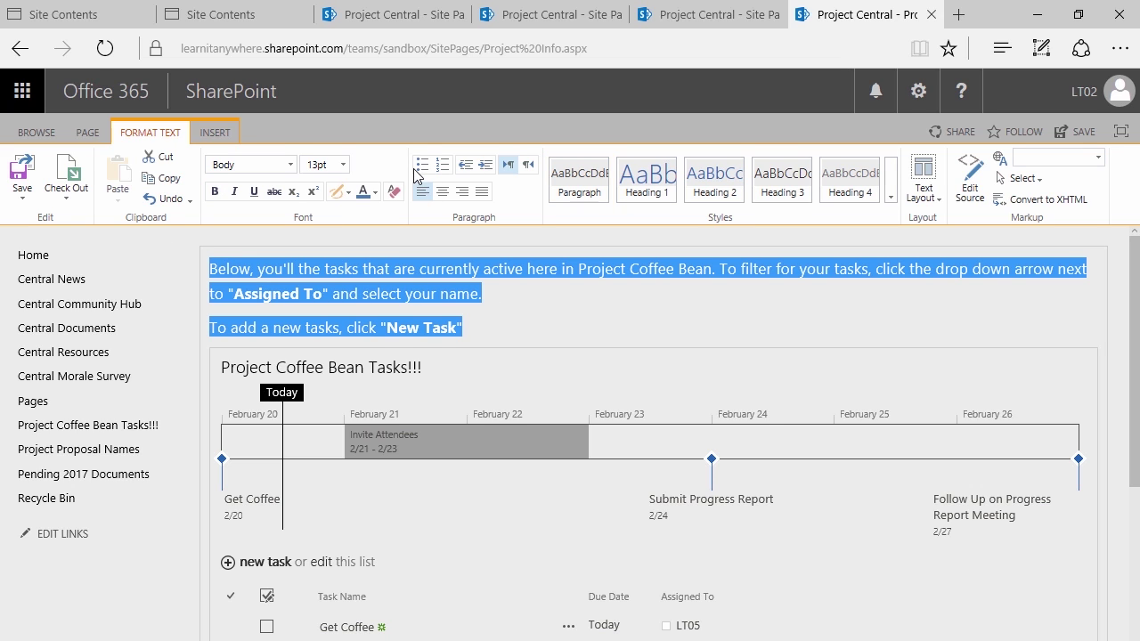
click(422, 165)
click(574, 304)
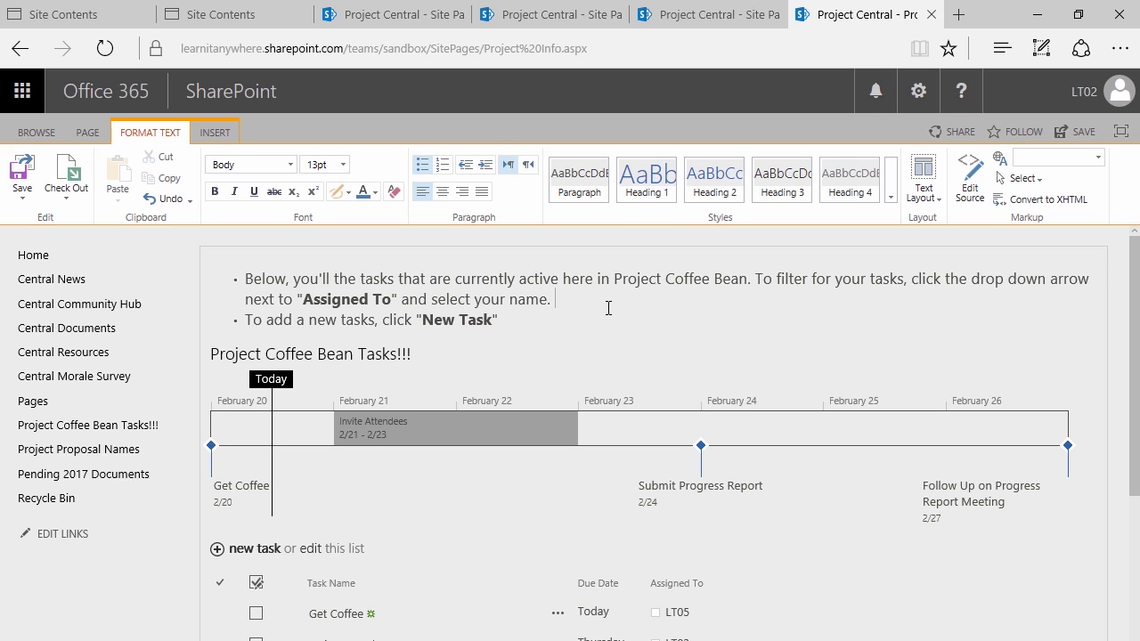
key(Return)
key(Return)
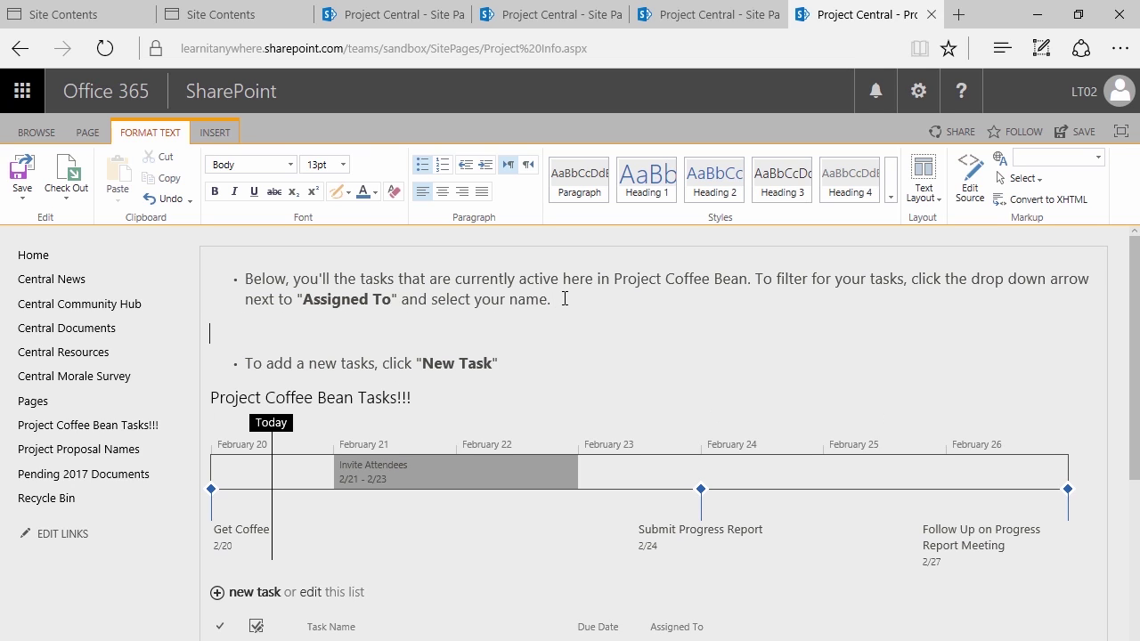
key(BackSpace)
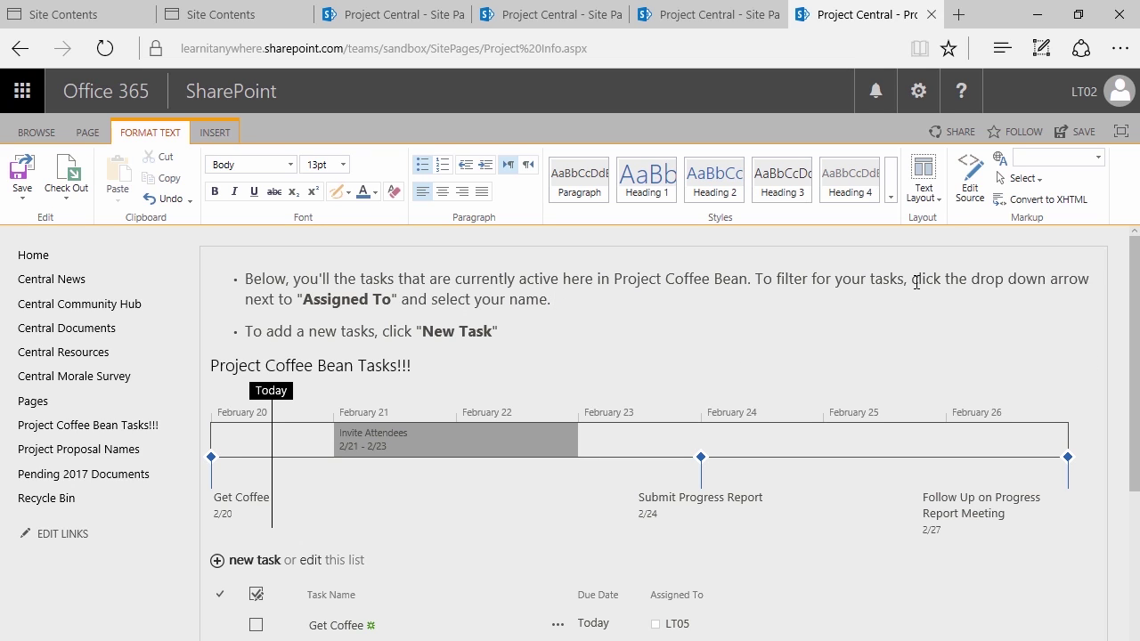
Try a two-column text layout, then set the page back to one column
click(934, 203)
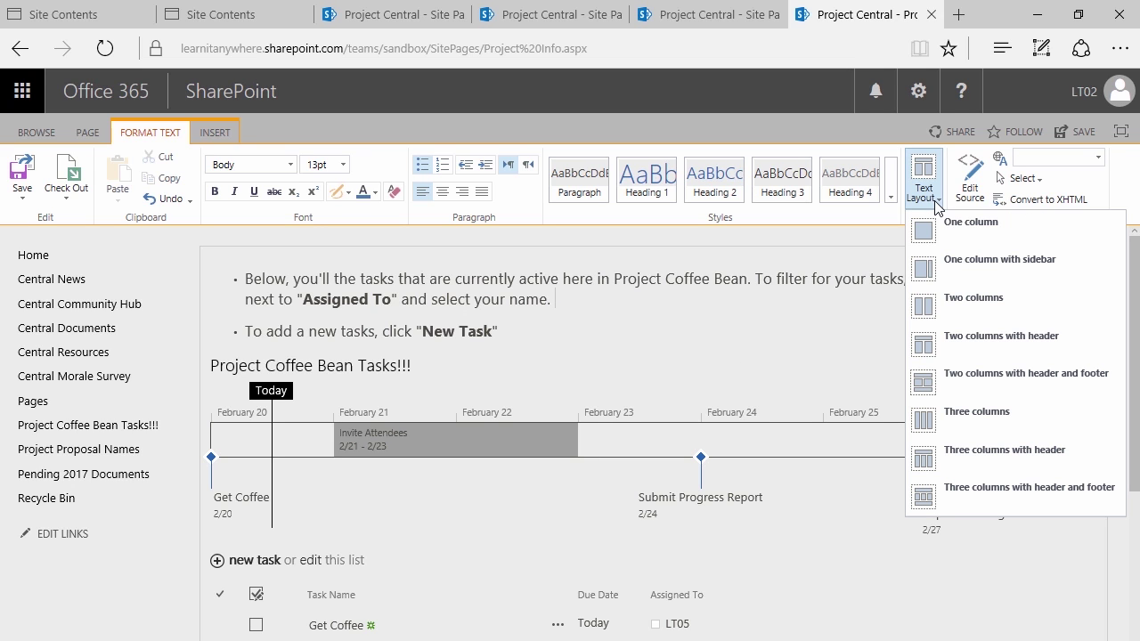
click(983, 312)
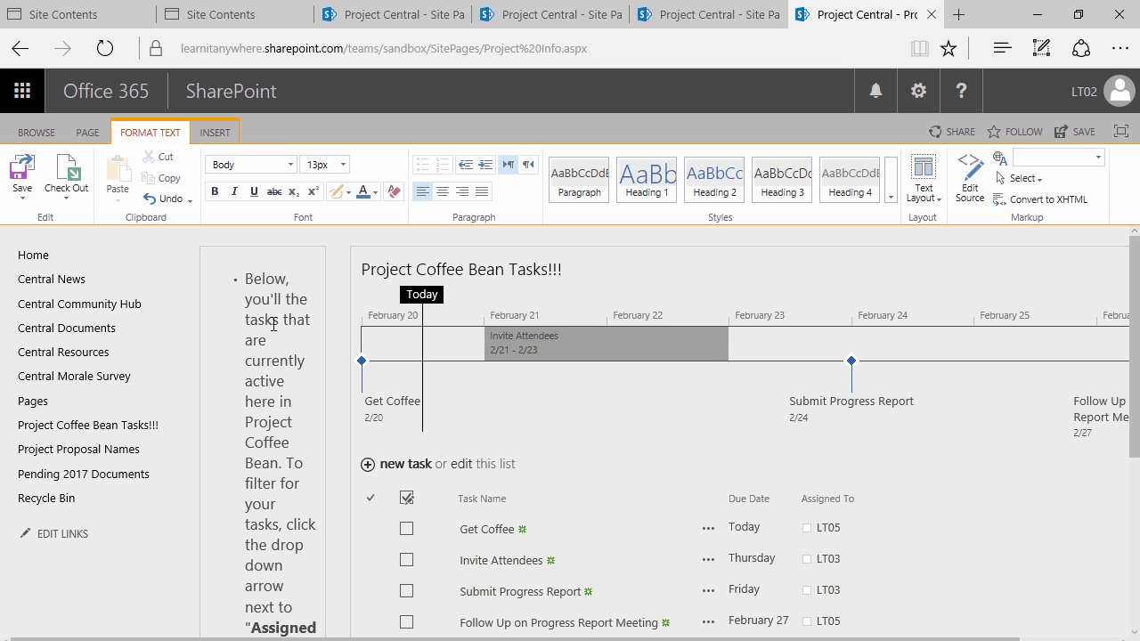
scroll(271, 322, down, 2)
scroll(285, 332, down, 4)
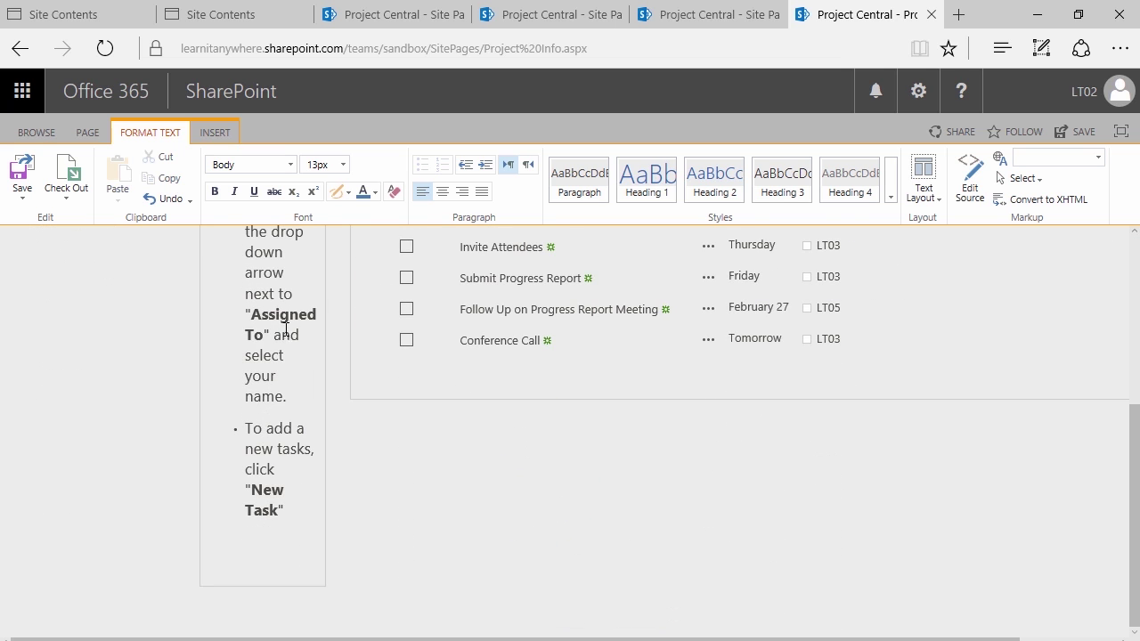
scroll(285, 332, up, 6)
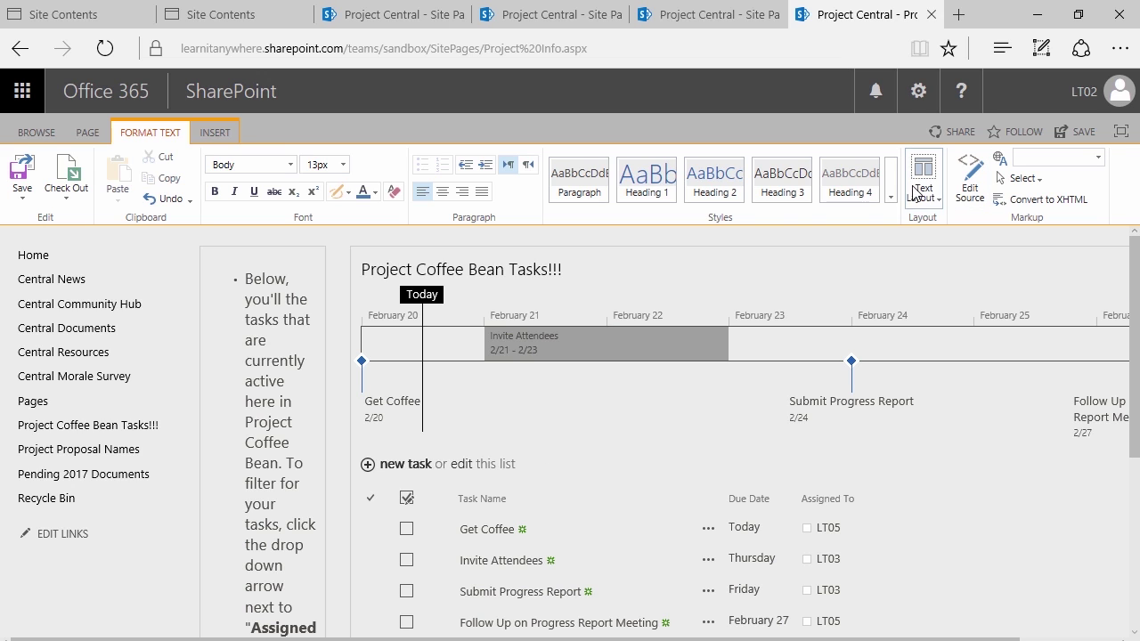
click(922, 188)
click(964, 232)
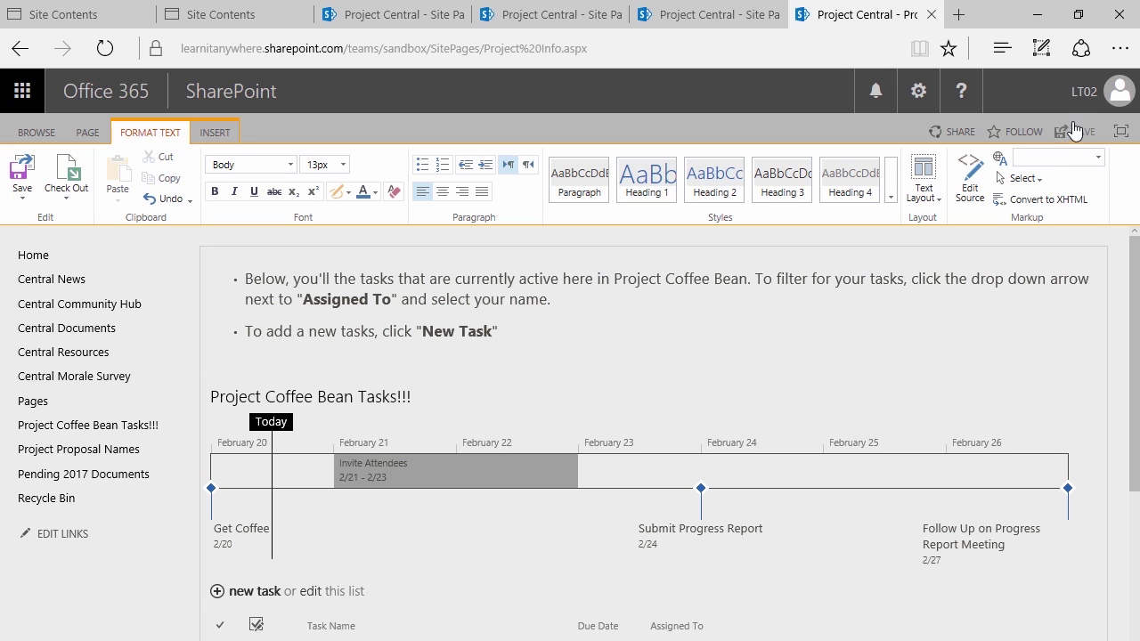
Open and close the site settings menu without changing anything
click(918, 91)
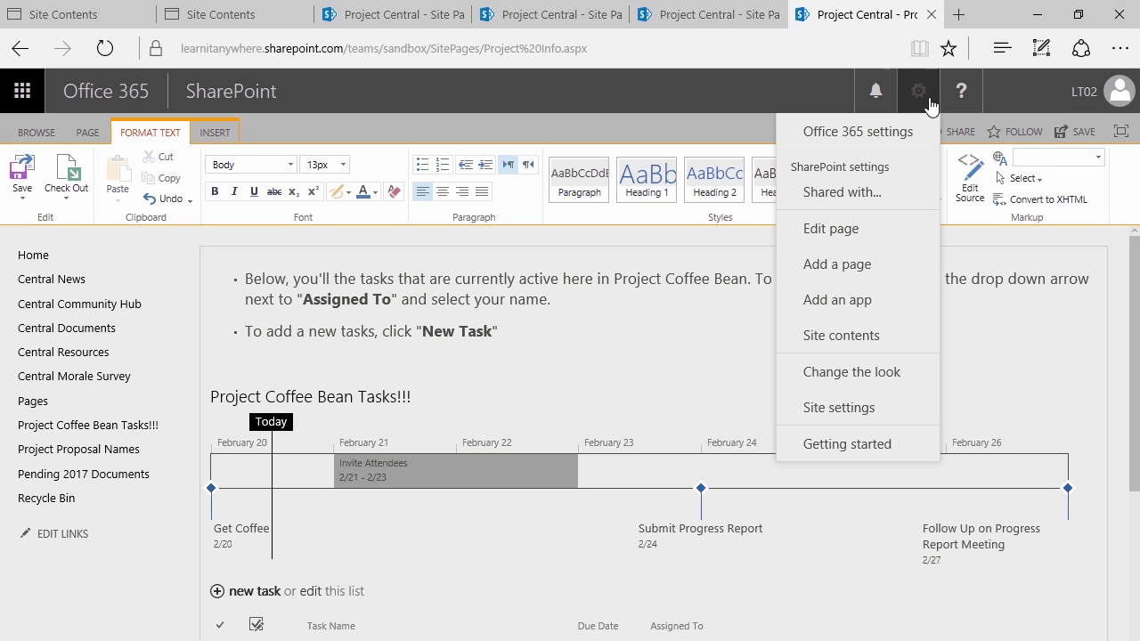
click(912, 93)
click(915, 91)
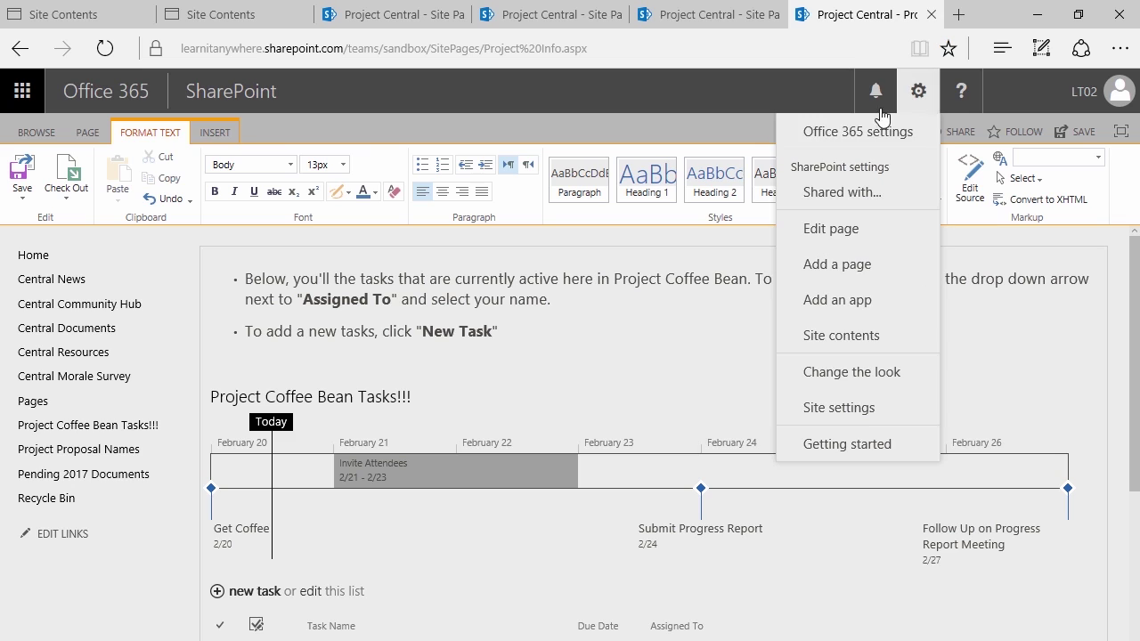
click(519, 247)
Browse the Web Part and App Part pickers, cancel without inserting, then save the page
click(215, 135)
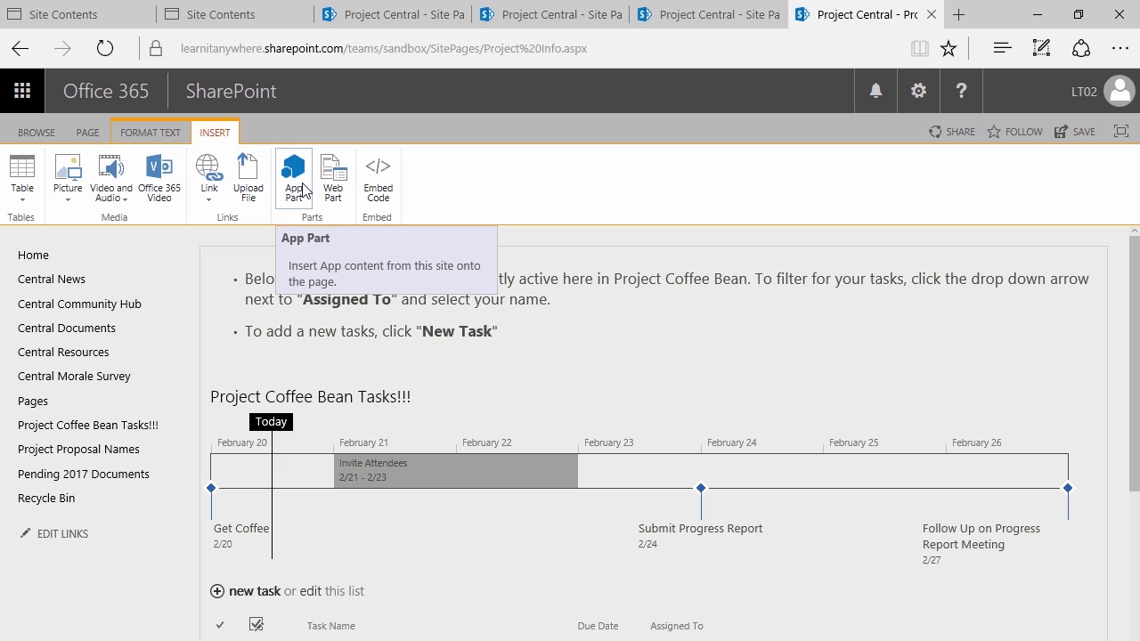
click(332, 187)
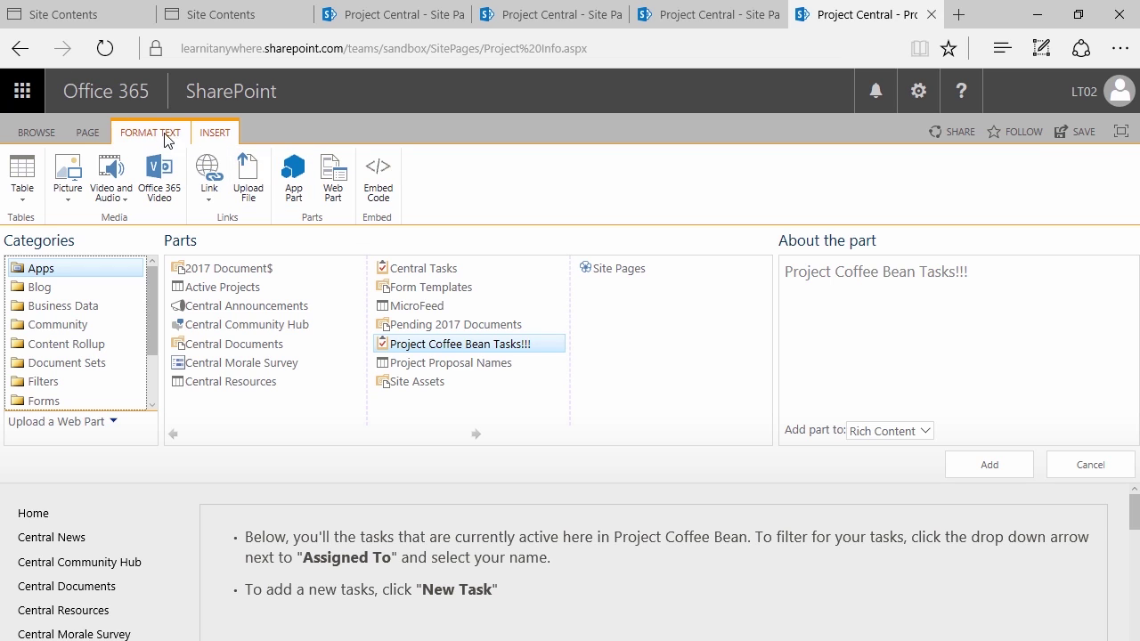
click(293, 178)
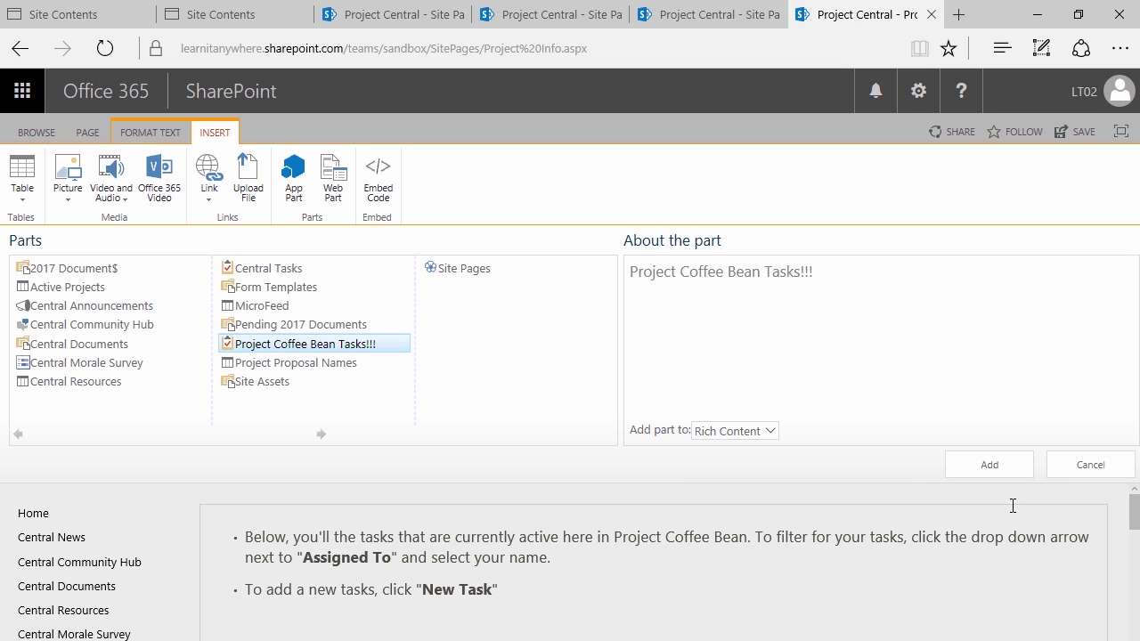
click(1088, 465)
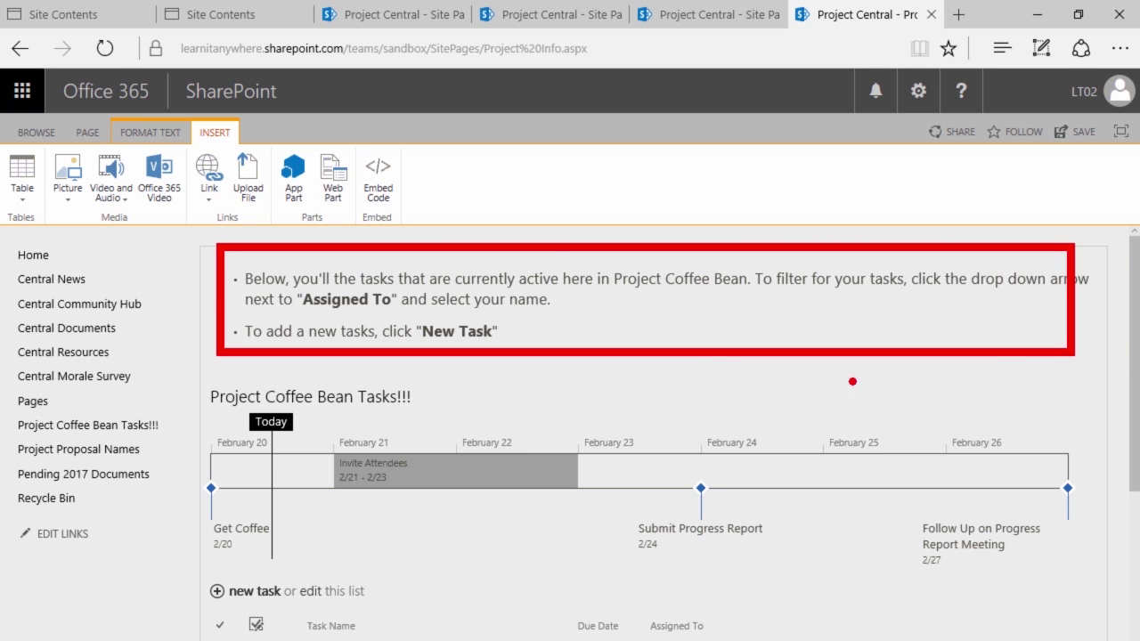
click(91, 132)
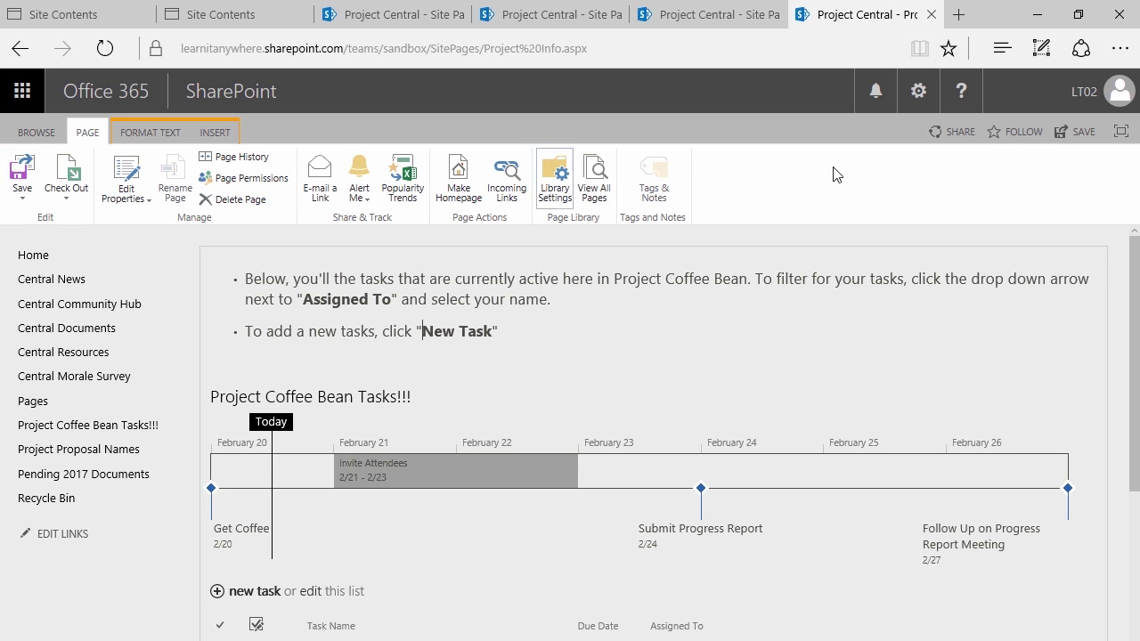
click(1075, 139)
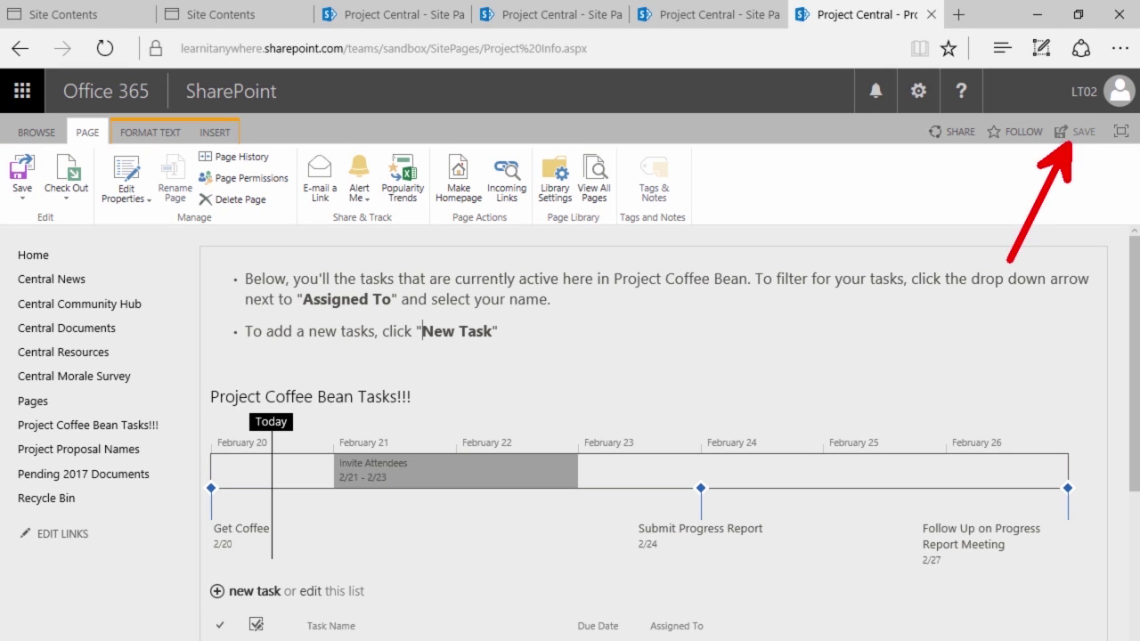
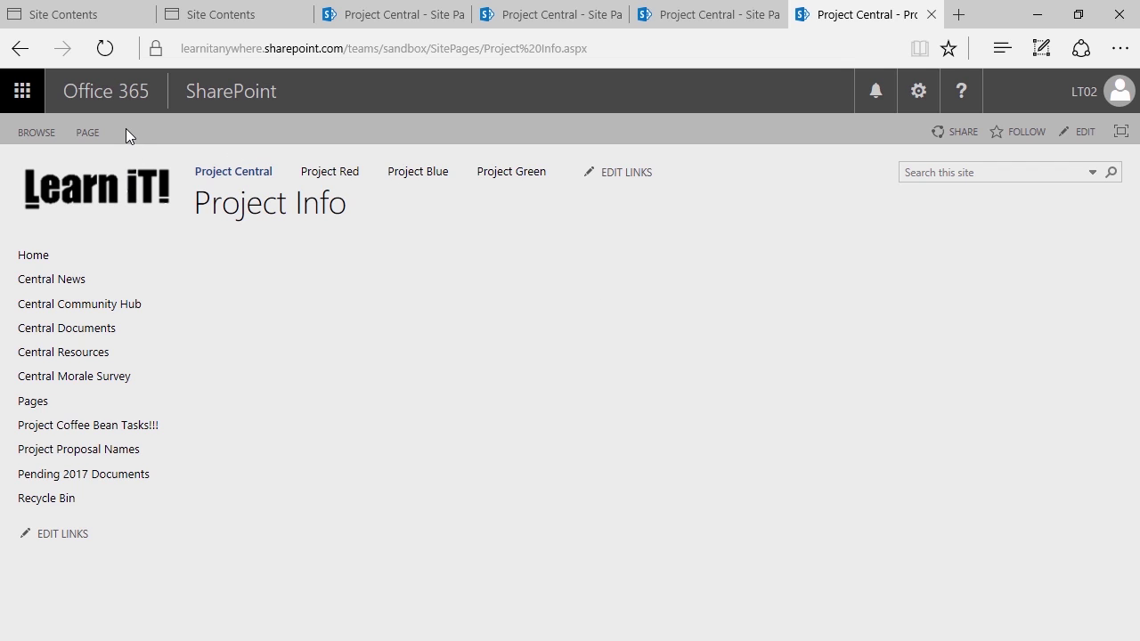
Switch the Project Info page into edit mode from the PAGE tab
click(86, 130)
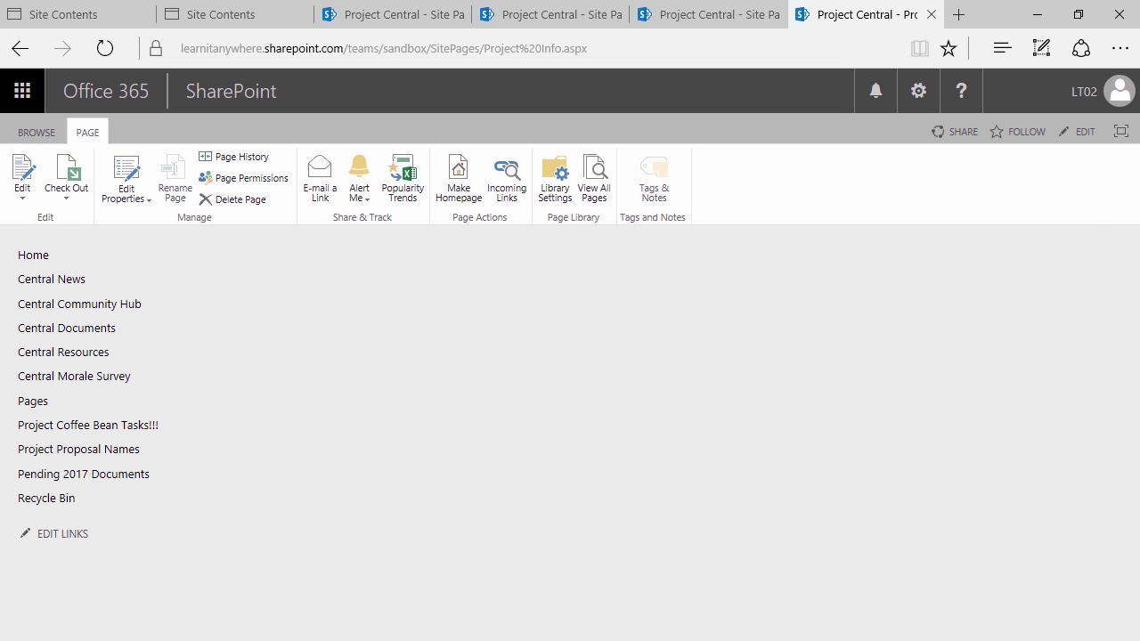
click(1082, 133)
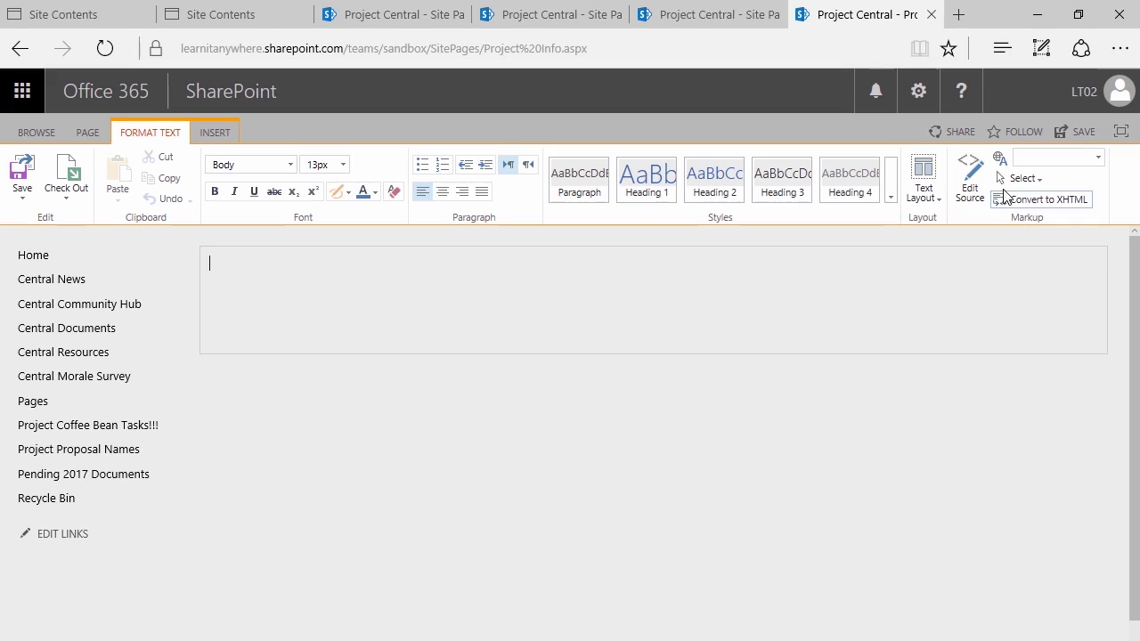
Apply the Two columns text layout and type the latest-documents and drag-and-drop upload sentences on the left
click(926, 197)
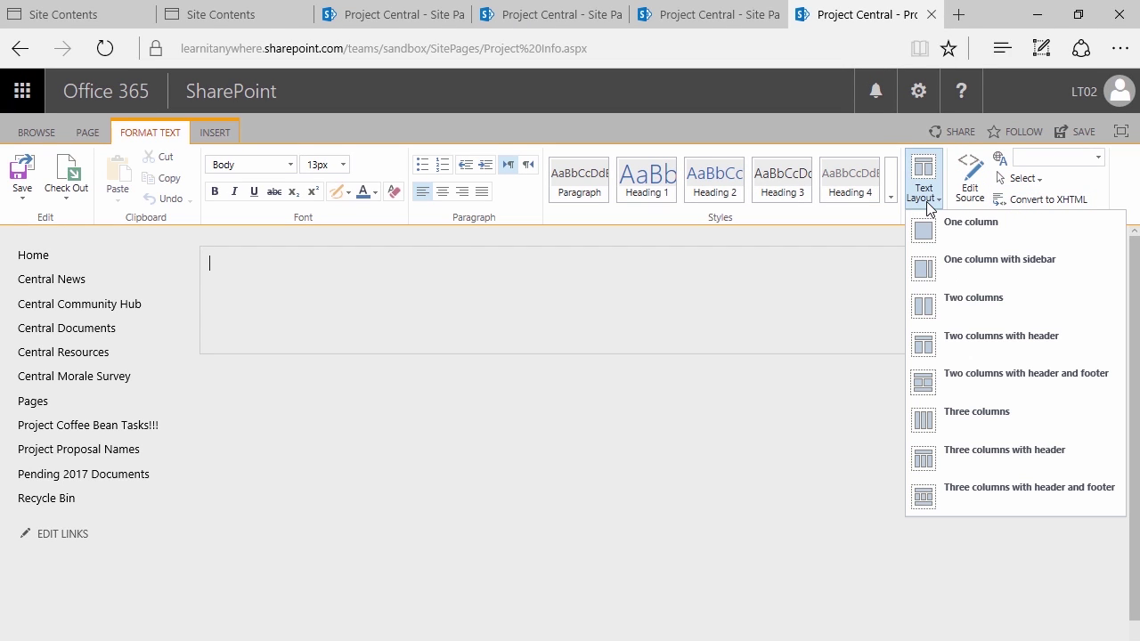
click(979, 302)
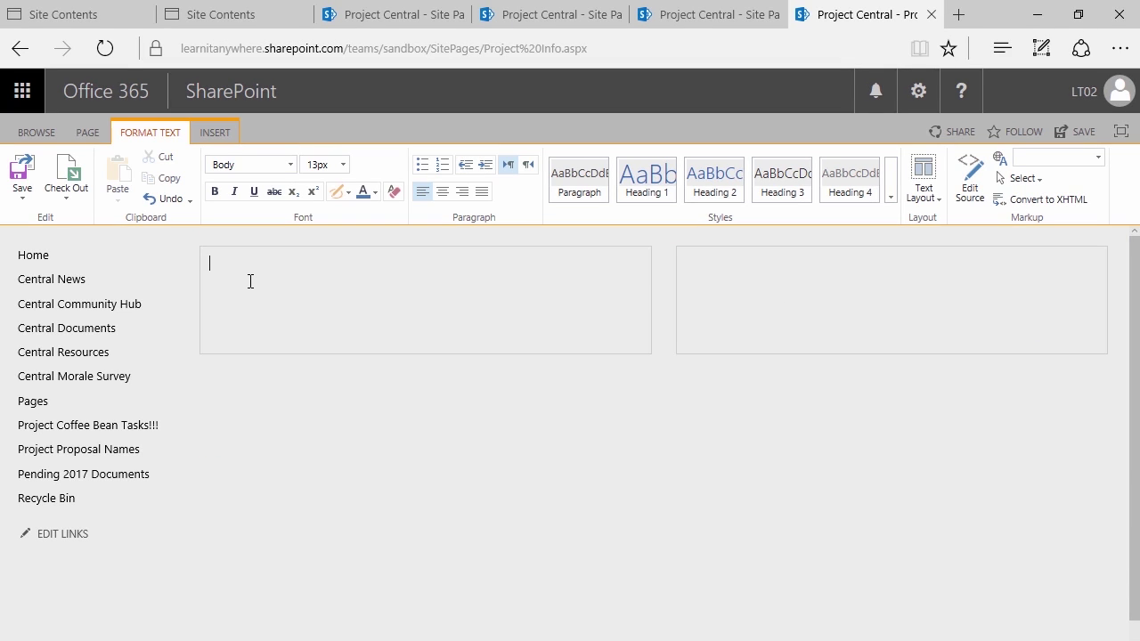
text(On the rigfht y)
key(BackSpace)
key(BackSpace)
key(BackSpace)
key(BackSpace)
key(BackSpace)
text(ht, you'll find the latest document s related to Project Coffee Bean.)
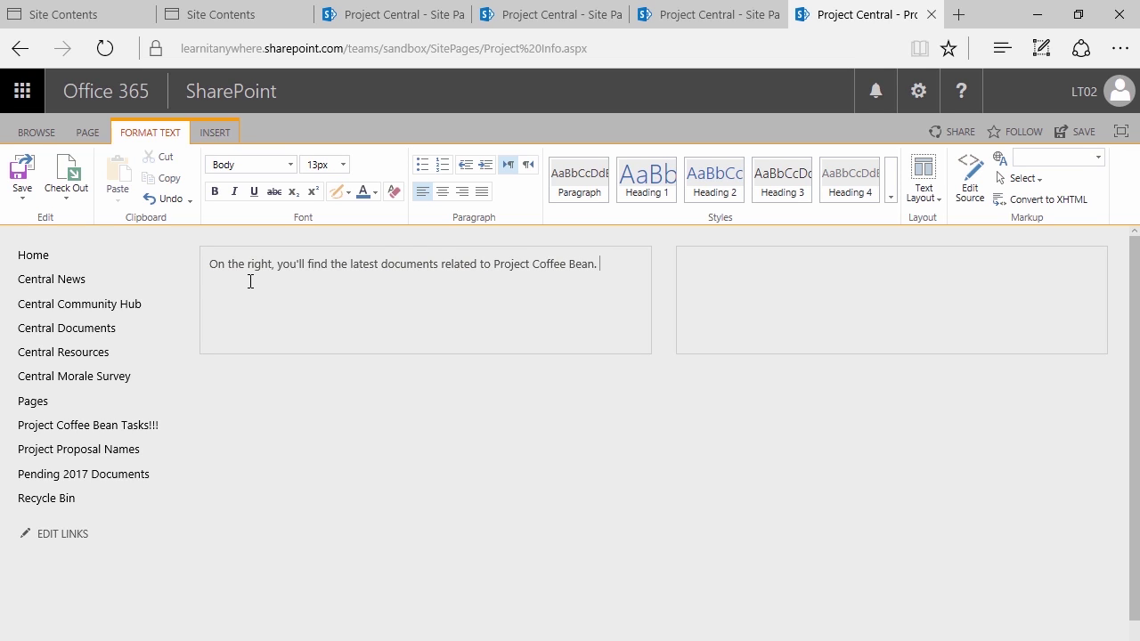
key(Return)
text(Tp)
text( upload a )
text(document, simply)
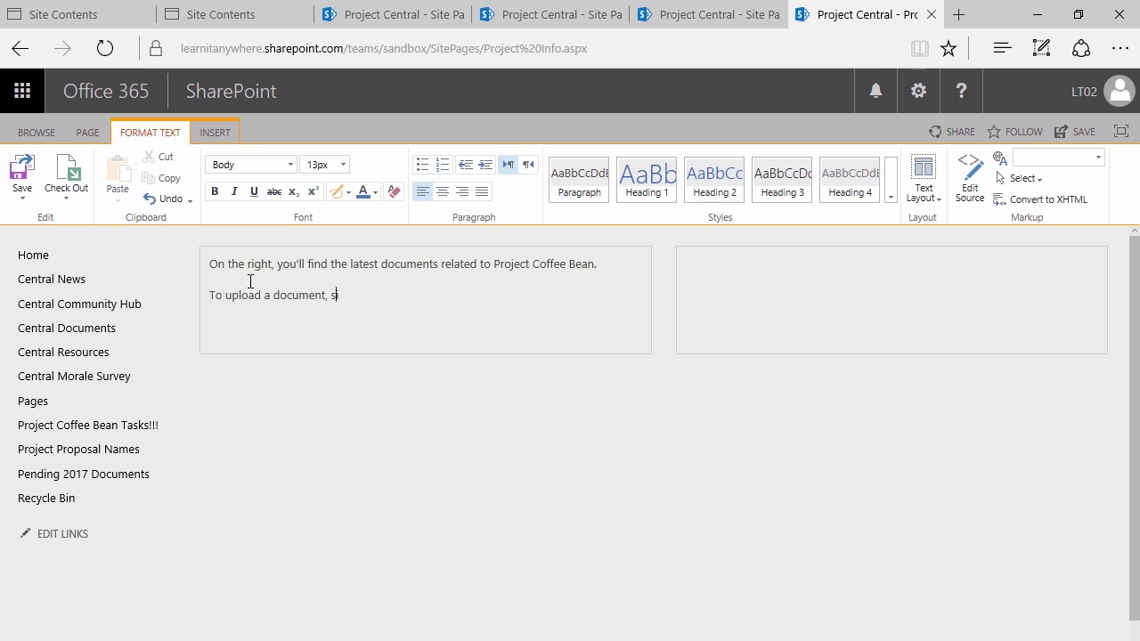
text( drag and drop ov)
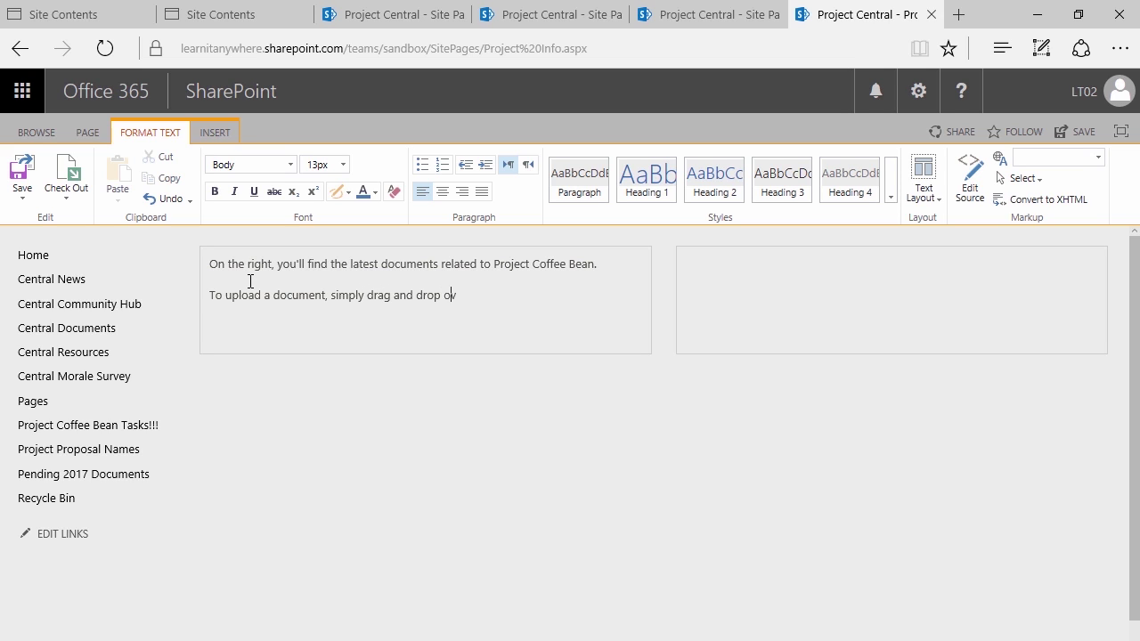
text(er the folder icons.)
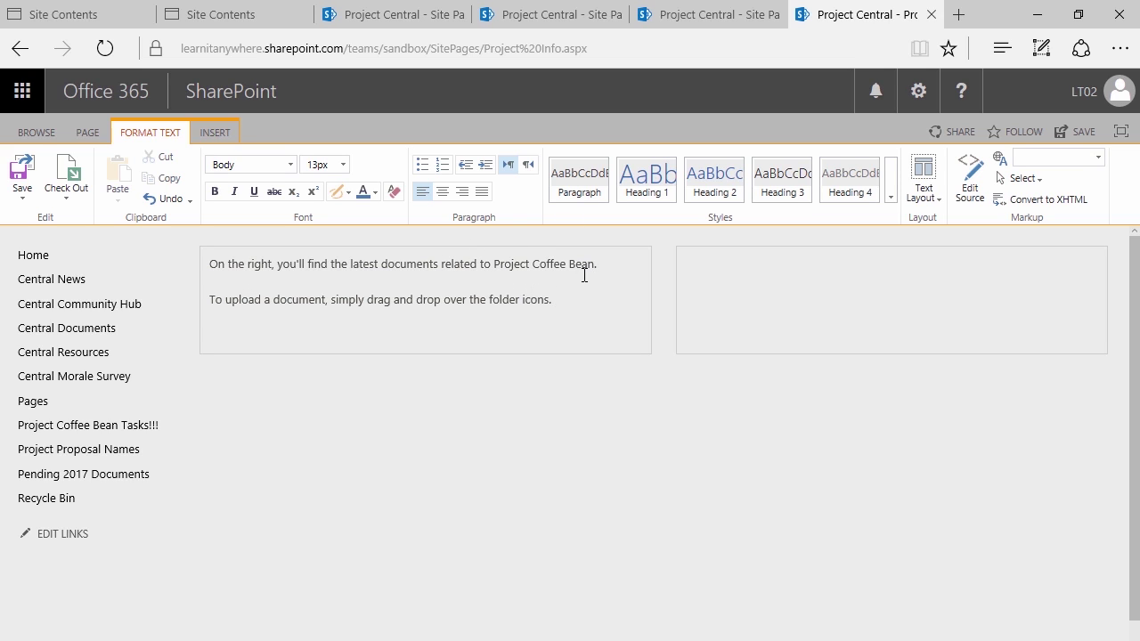
Make both left-column paragraphs bullet points at font size 18
drag(578, 303, 241, 227)
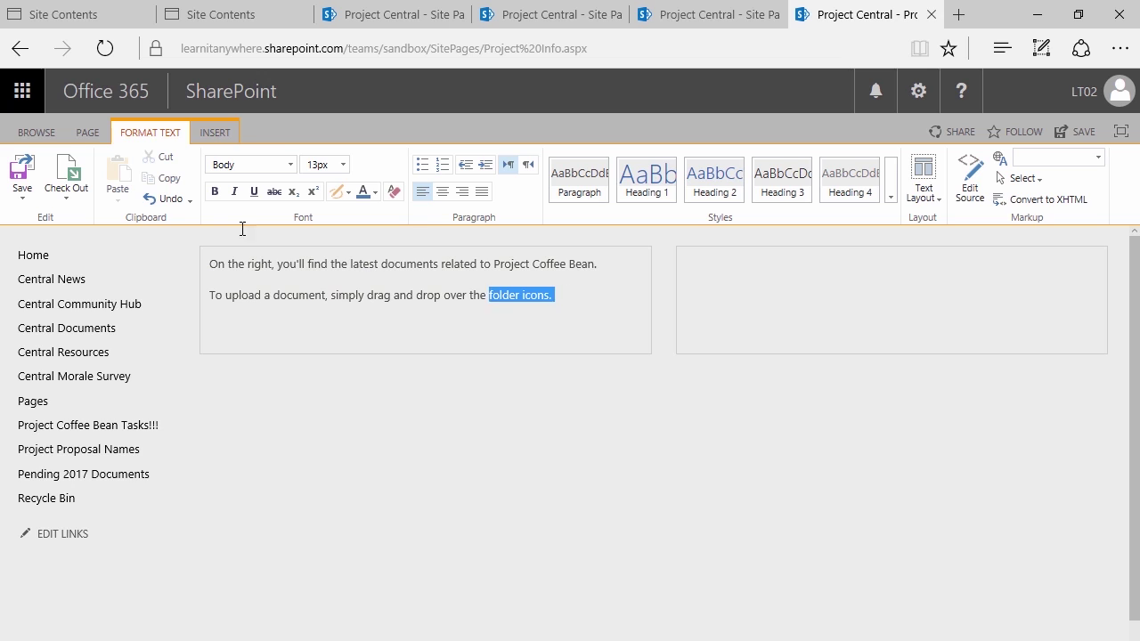
click(415, 167)
click(342, 164)
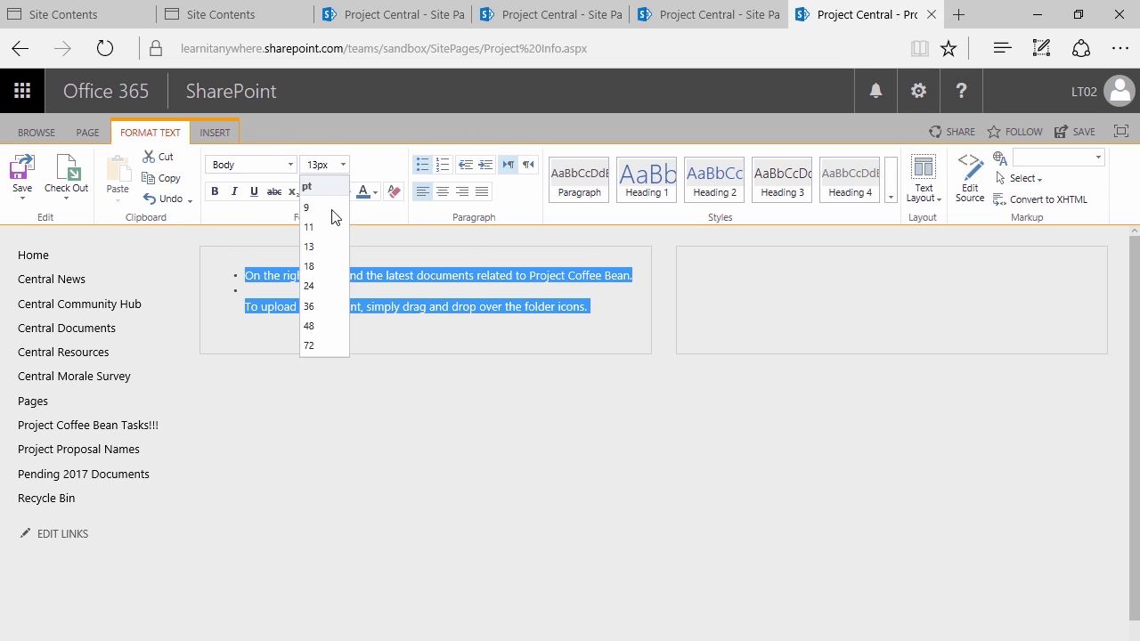
click(322, 266)
Delete the empty bullet line and place the caret in the right column
click(364, 347)
drag(541, 433, 217, 273)
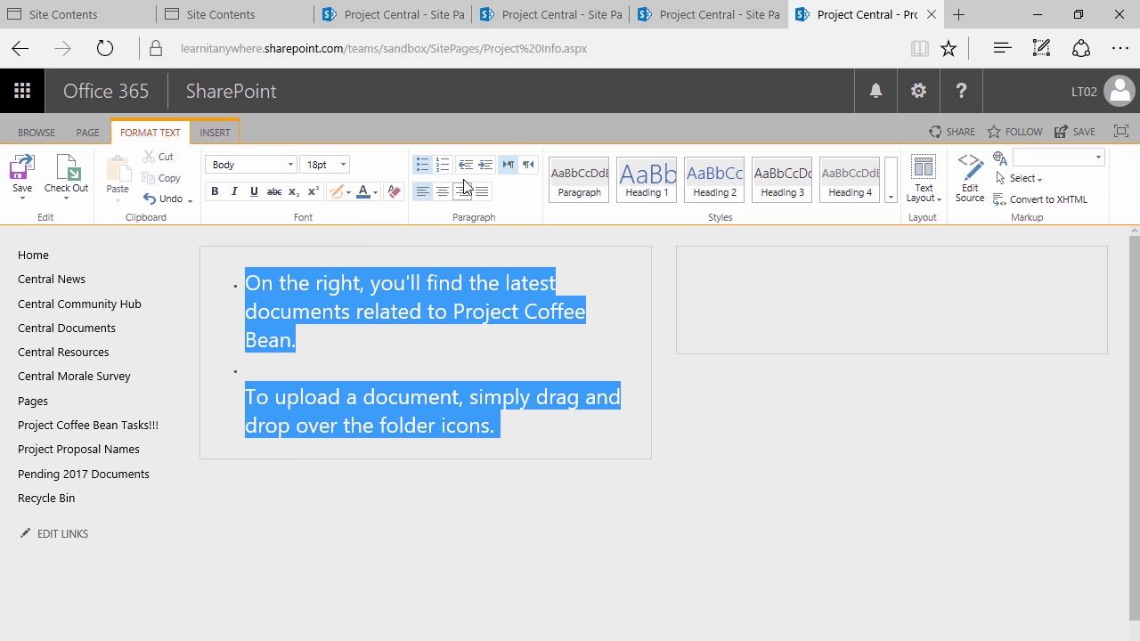
click(531, 331)
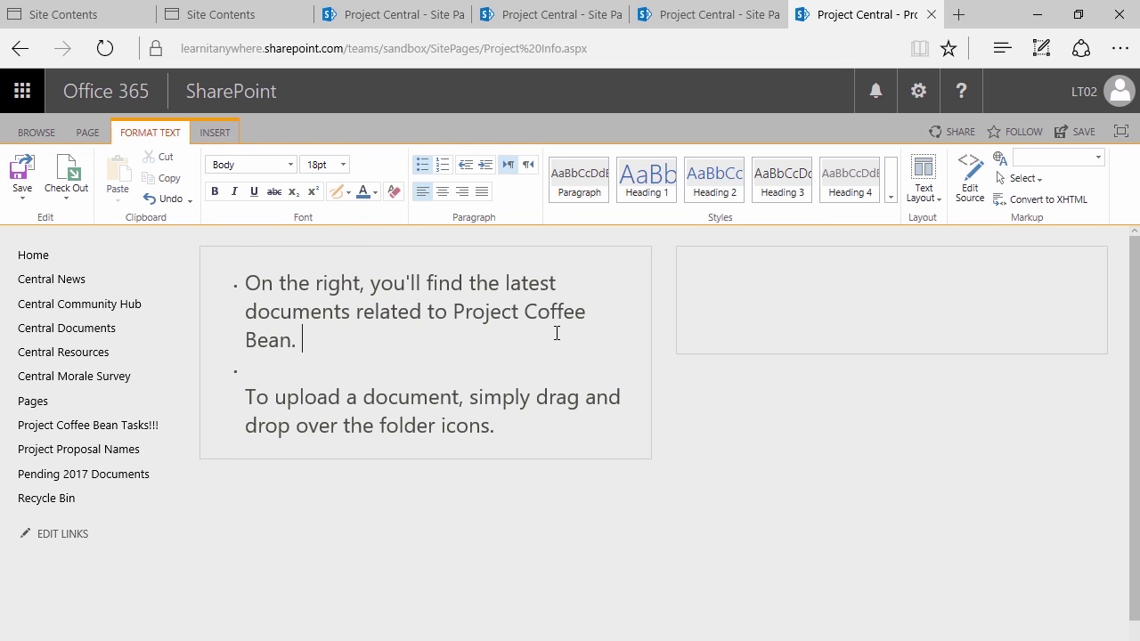
click(324, 370)
key(Delete)
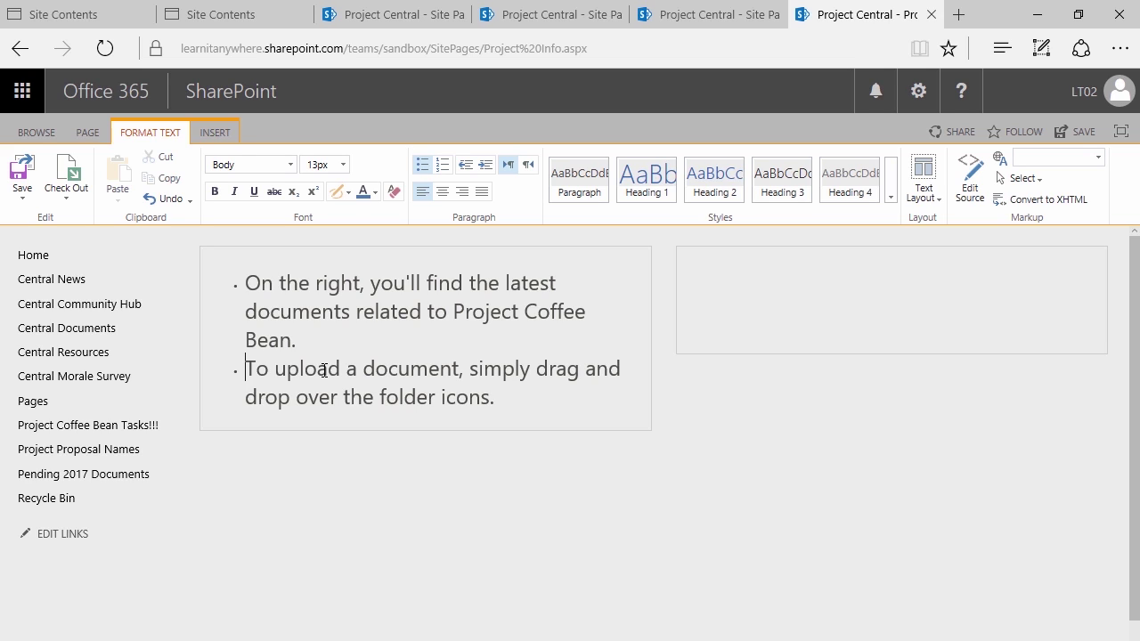
click(728, 271)
click(216, 132)
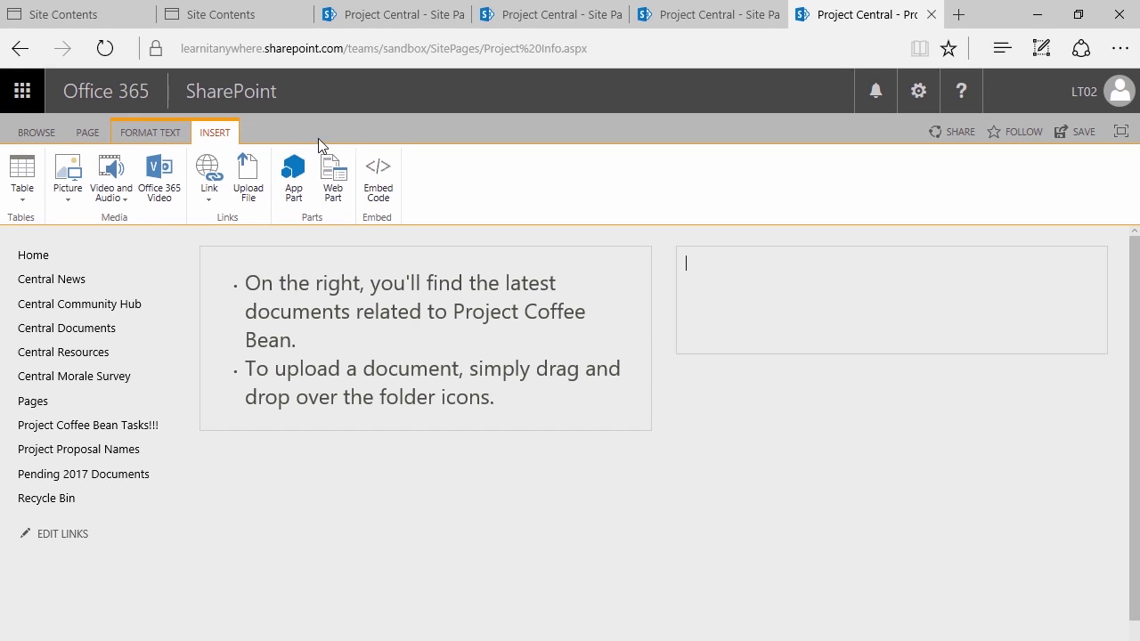
Add the Pending 2017 Documents library web part to the page's right column
click(328, 181)
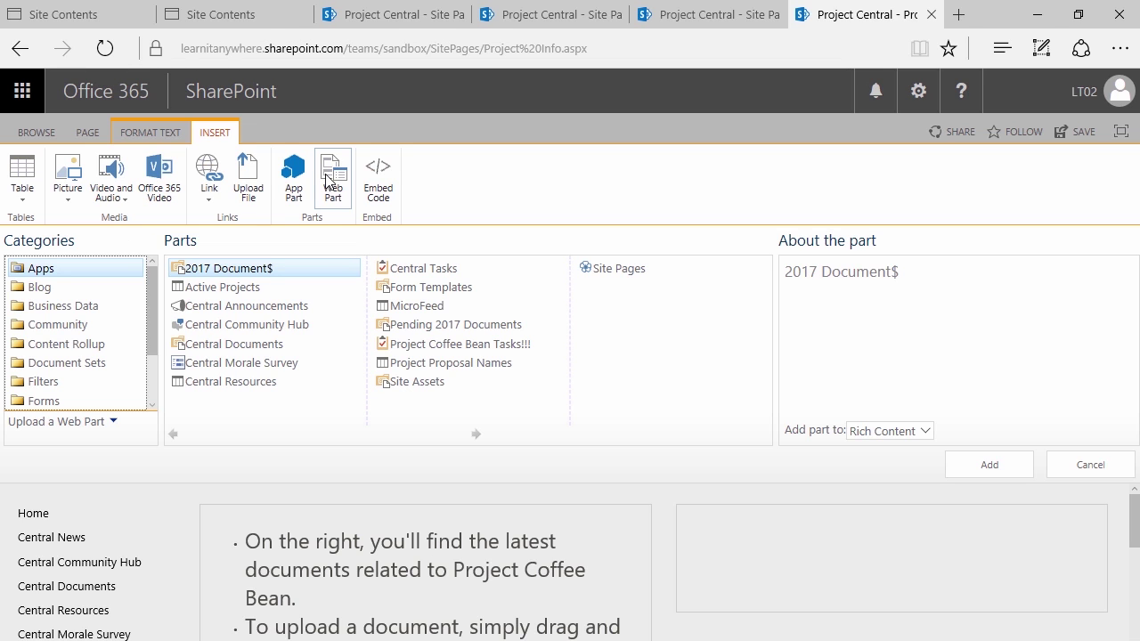
click(294, 178)
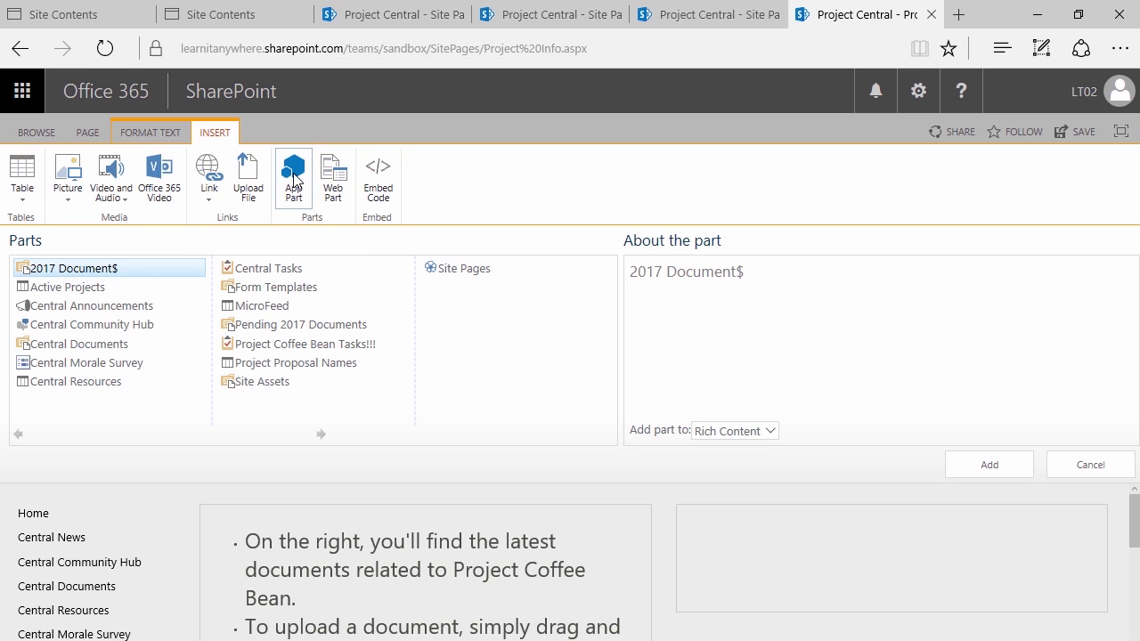
click(332, 178)
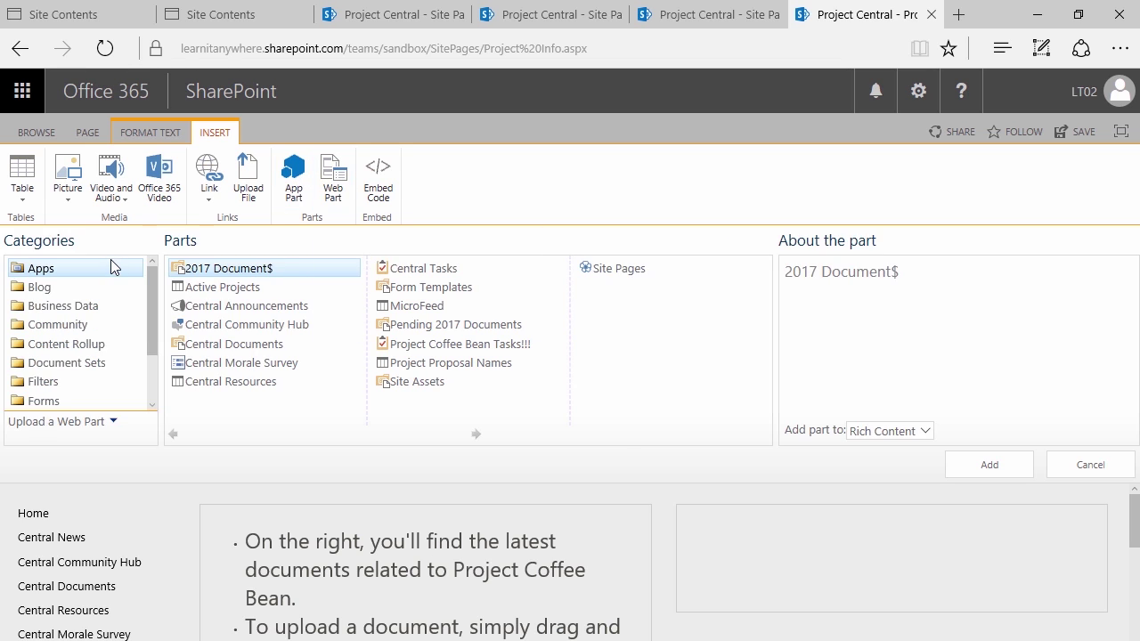
click(294, 178)
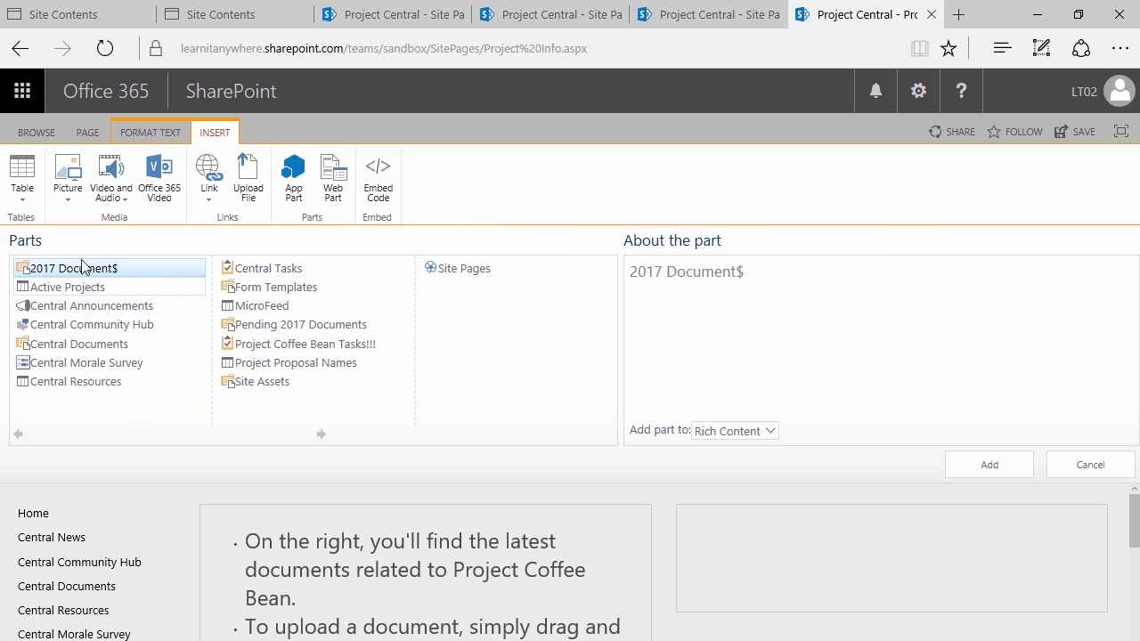
click(332, 178)
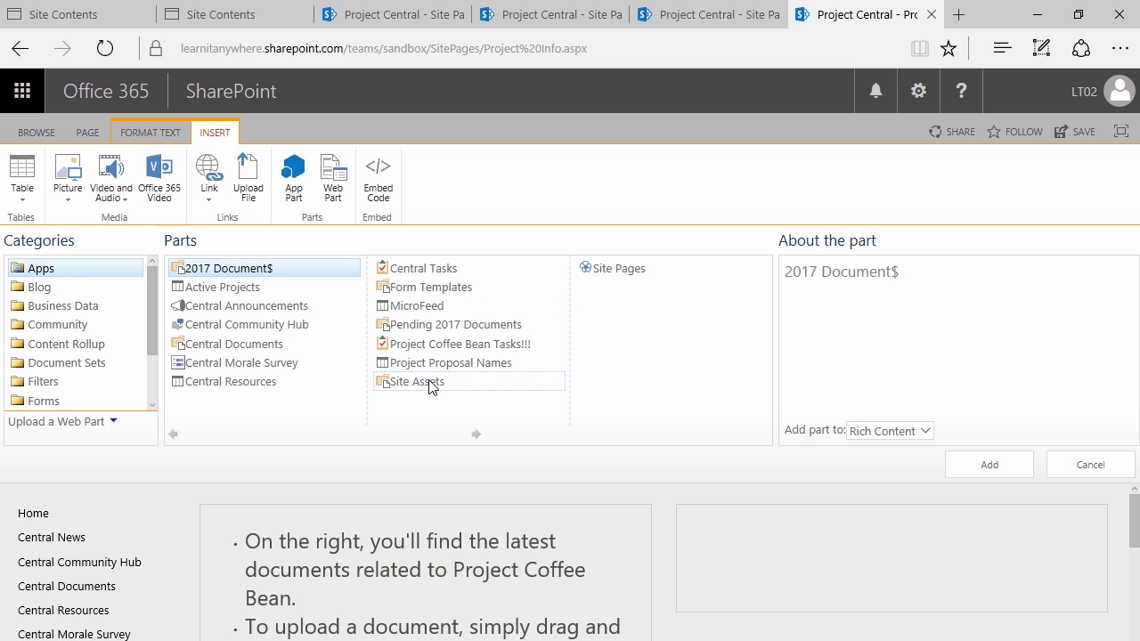
click(436, 325)
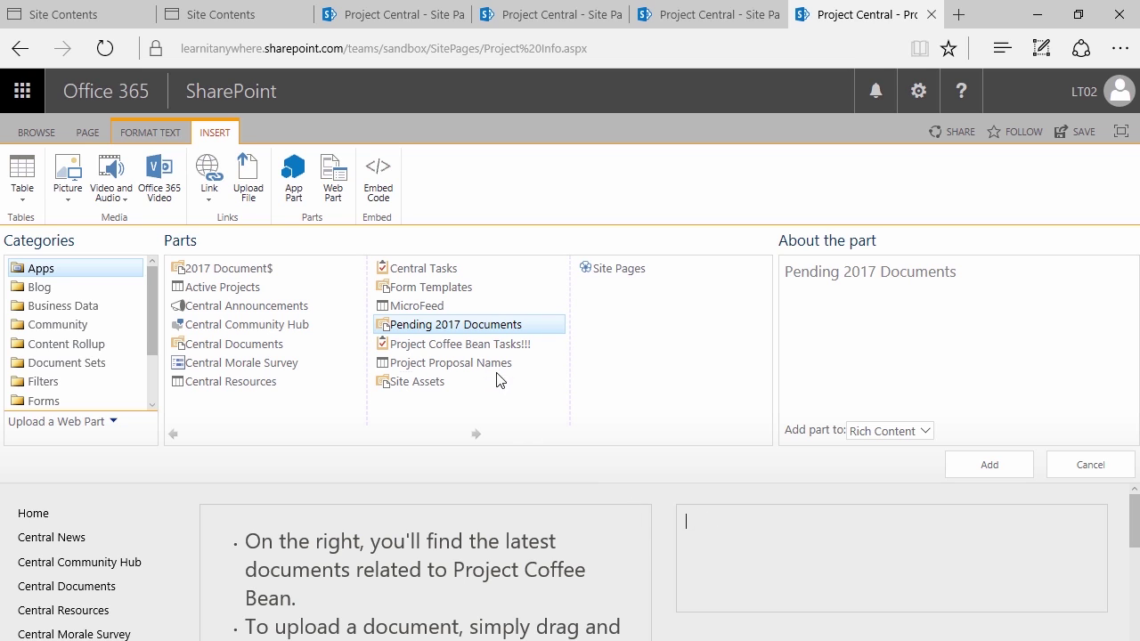
click(984, 464)
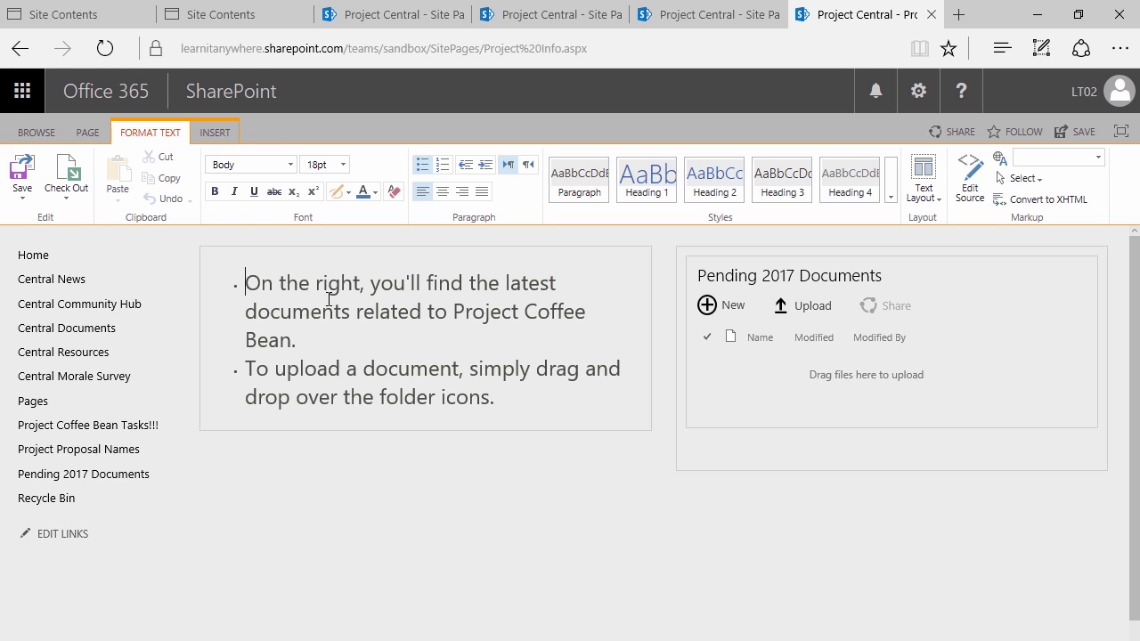
click(213, 134)
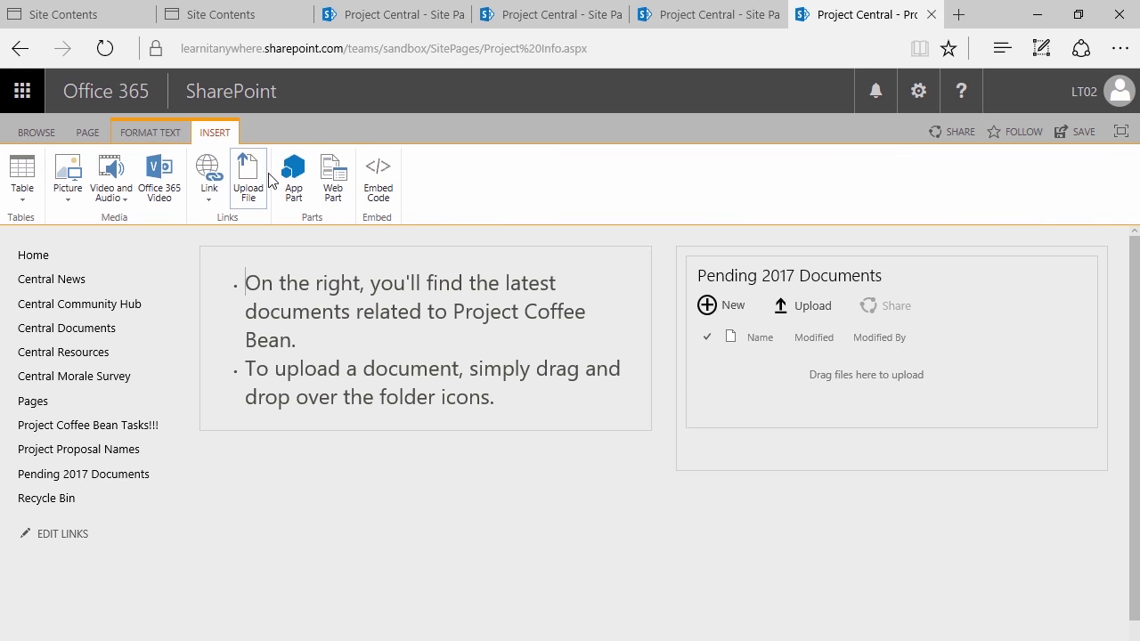
click(332, 182)
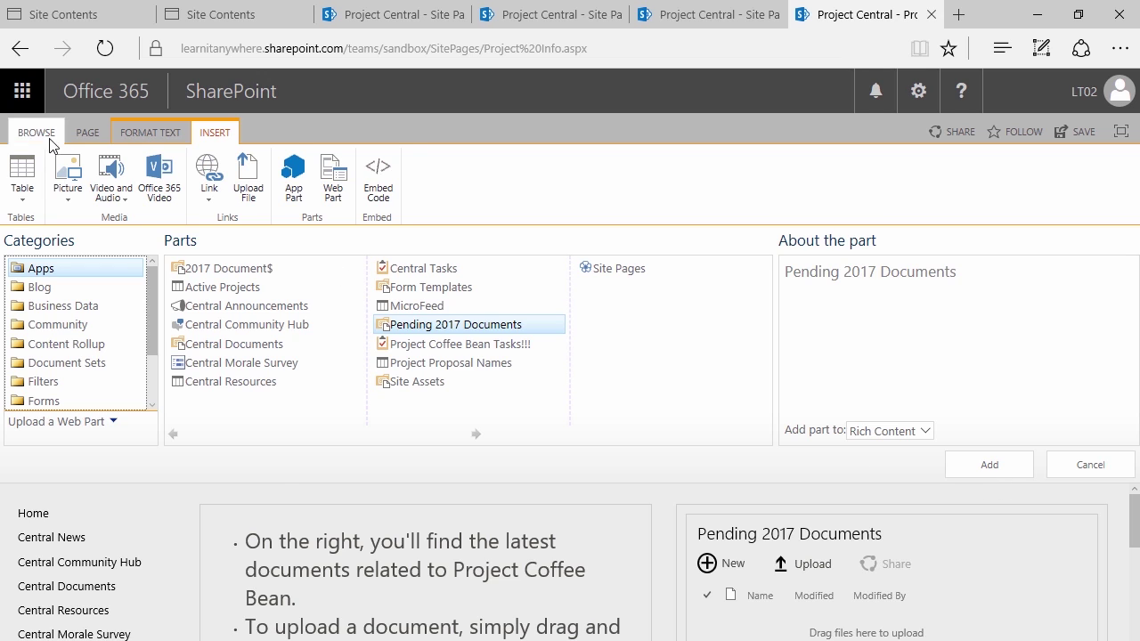
click(85, 133)
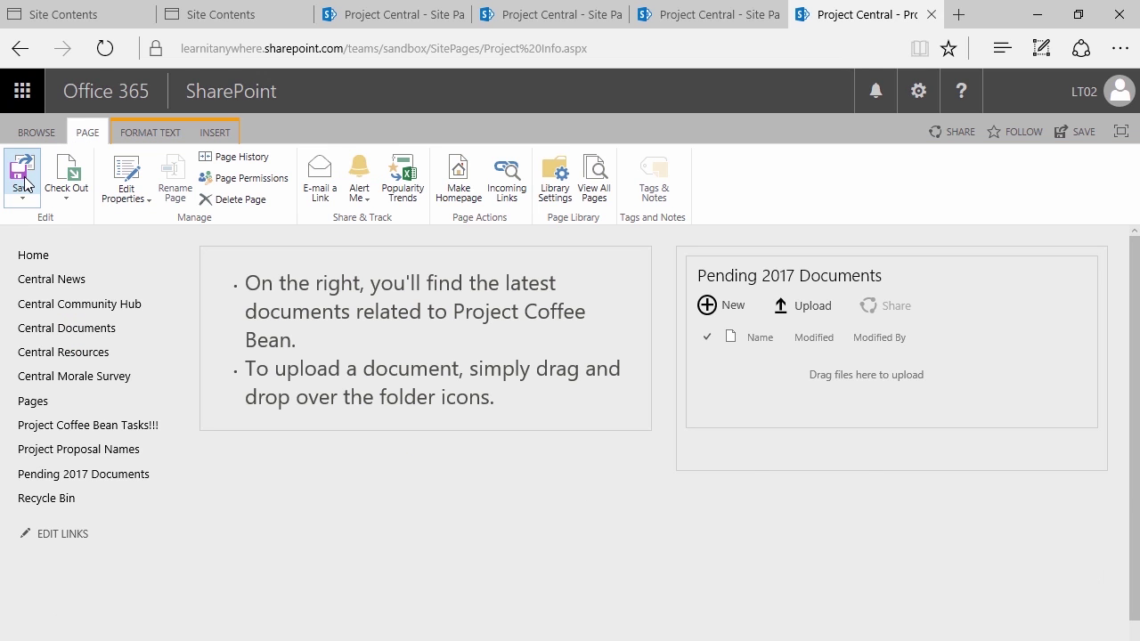
Save the edited Project Info page
click(1074, 134)
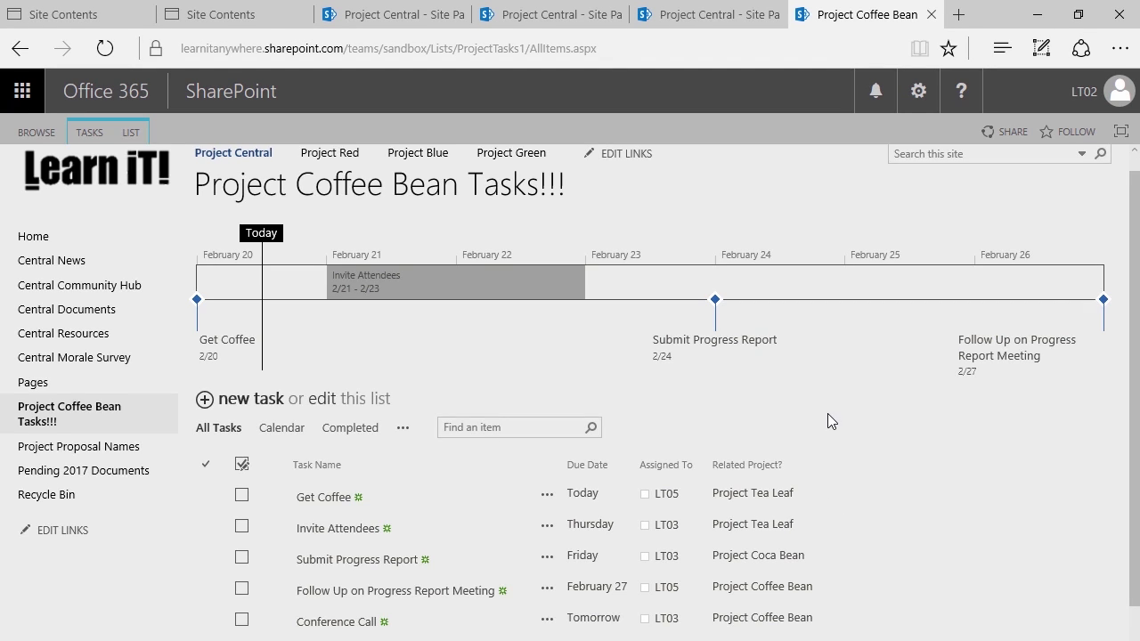
scroll(828, 396, up, 1)
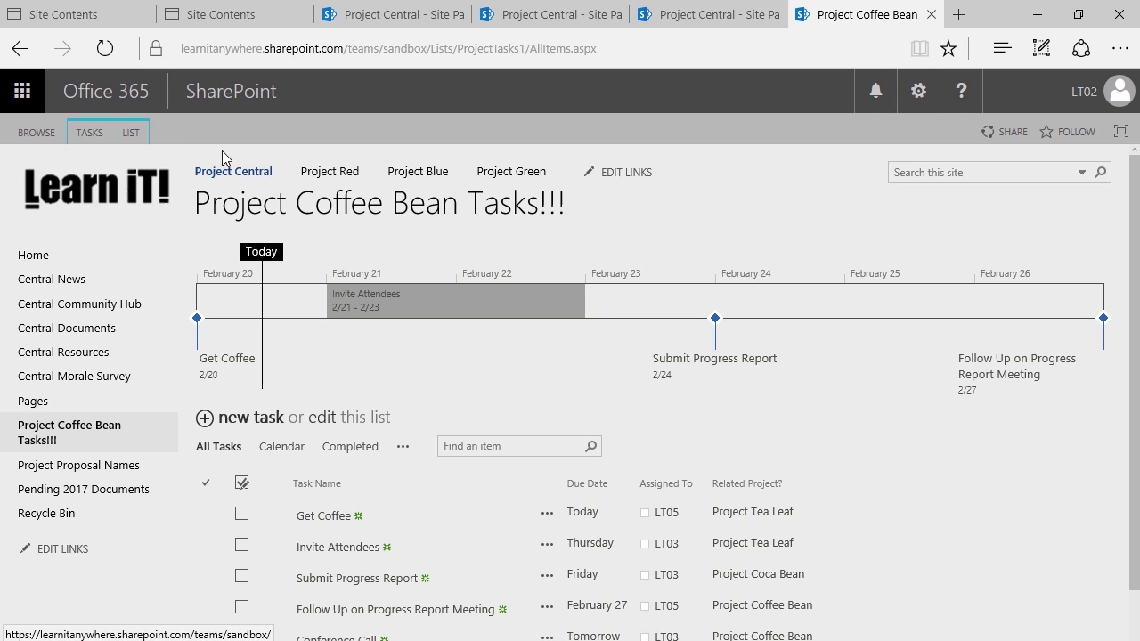
Go to the site contents page through the site settings menu
click(136, 132)
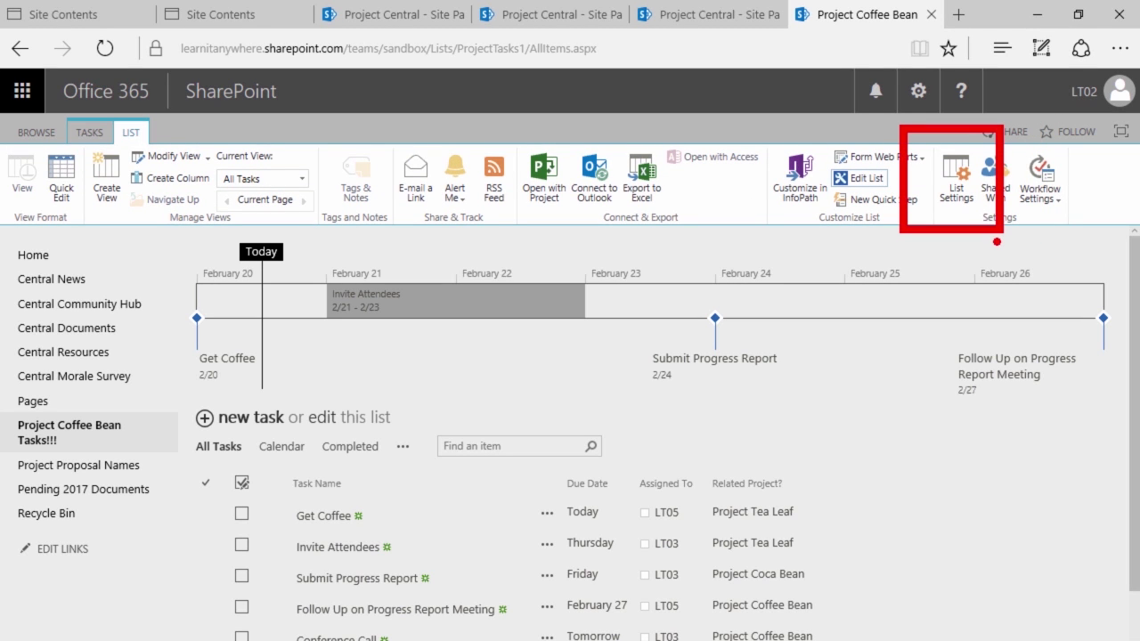
click(916, 95)
click(862, 331)
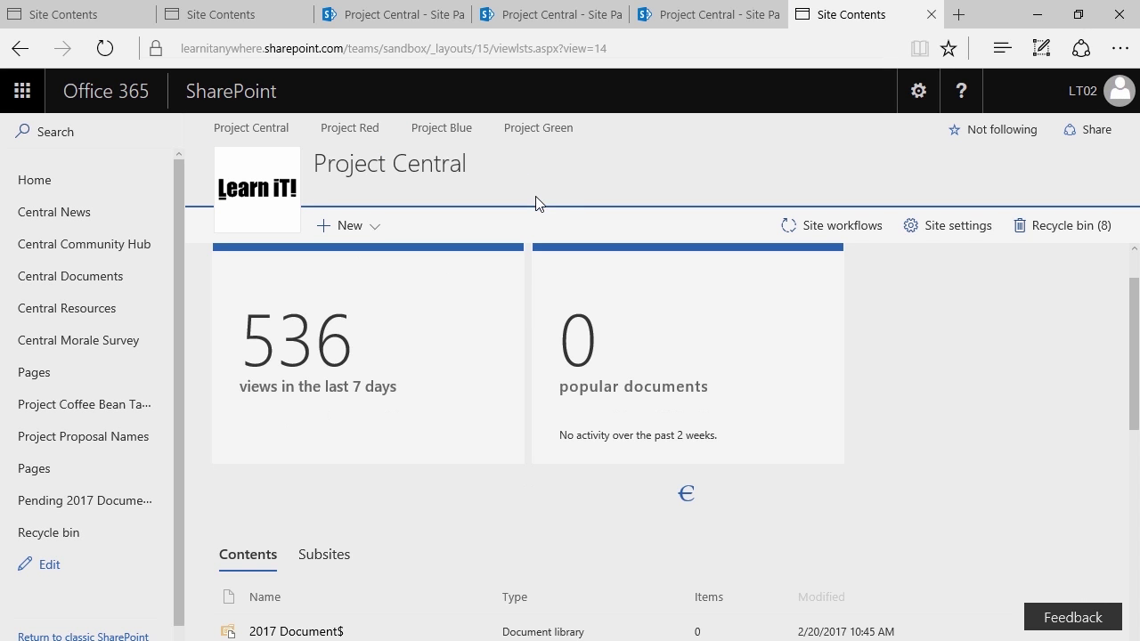
scroll(501, 349, down, 2)
scroll(457, 437, down, 3)
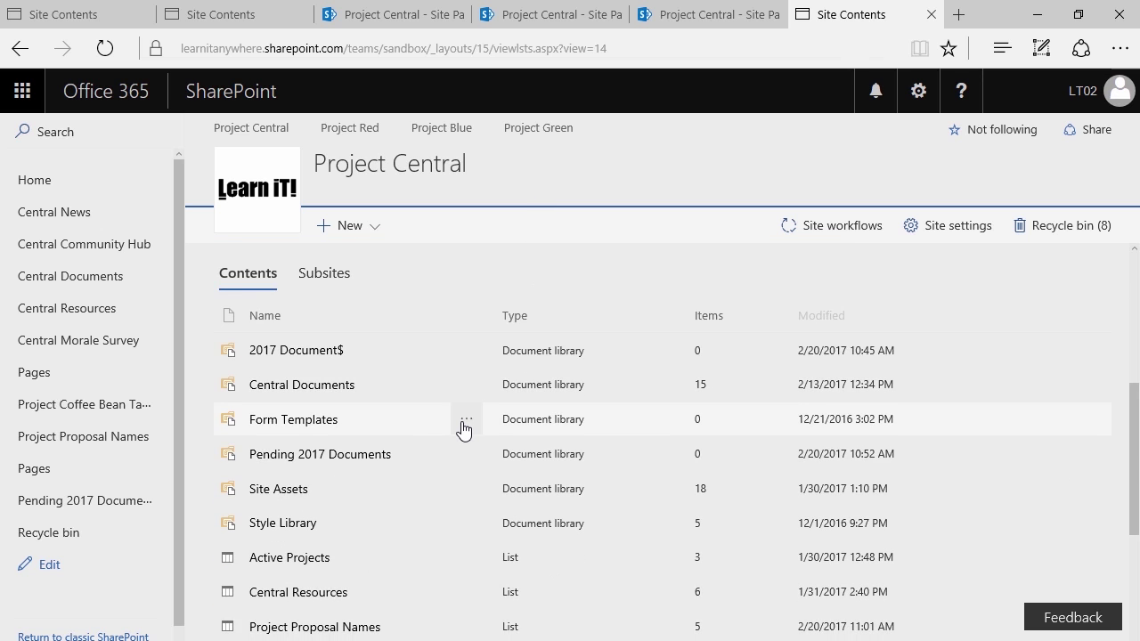
scroll(470, 473, down, 1)
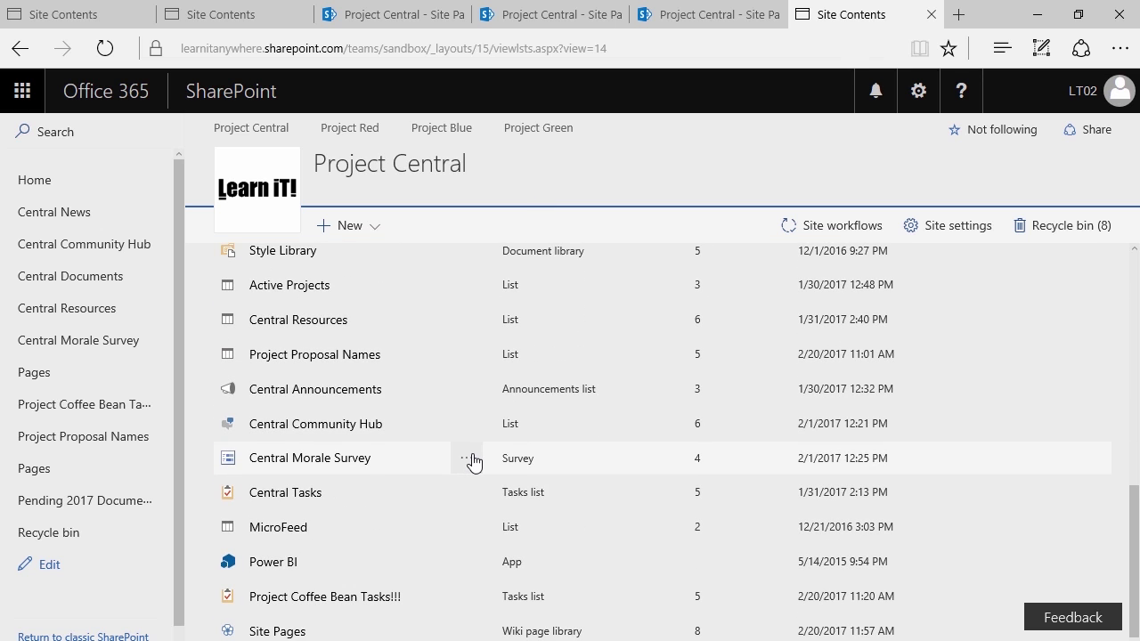
Open the Project Coffee Bean Tasks!!! list settings and choose Save list as template
click(463, 596)
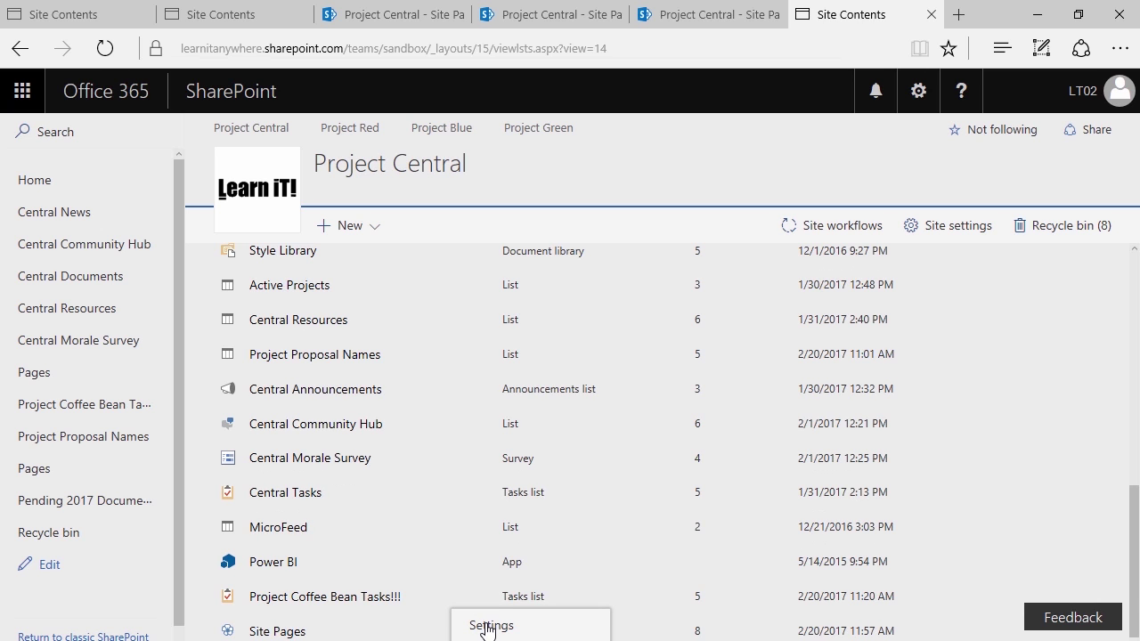
click(488, 627)
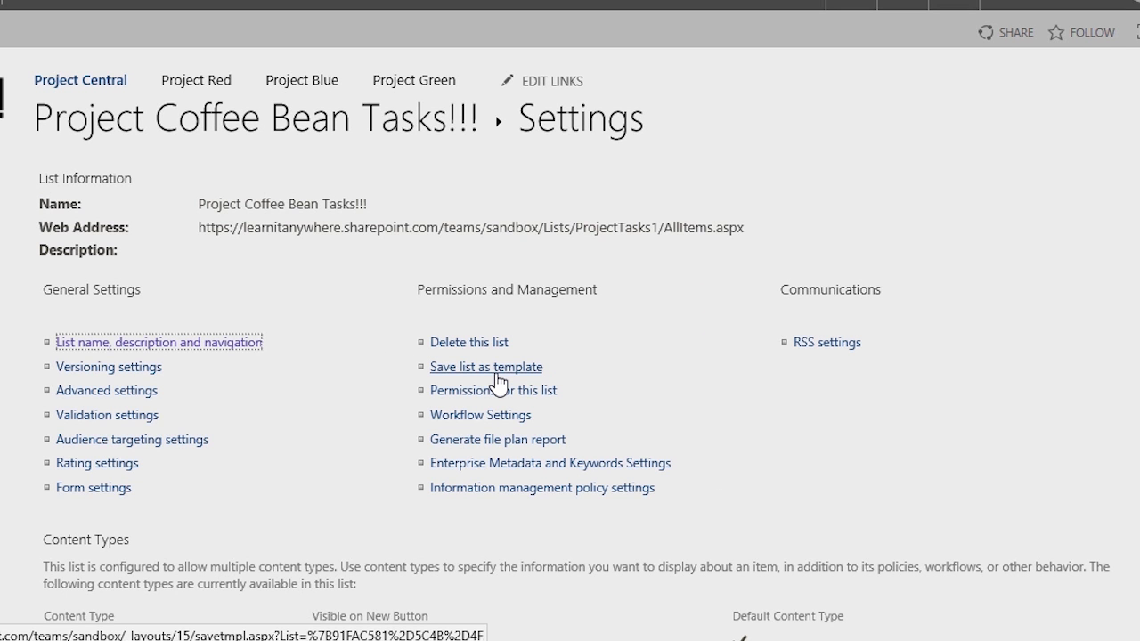
click(497, 367)
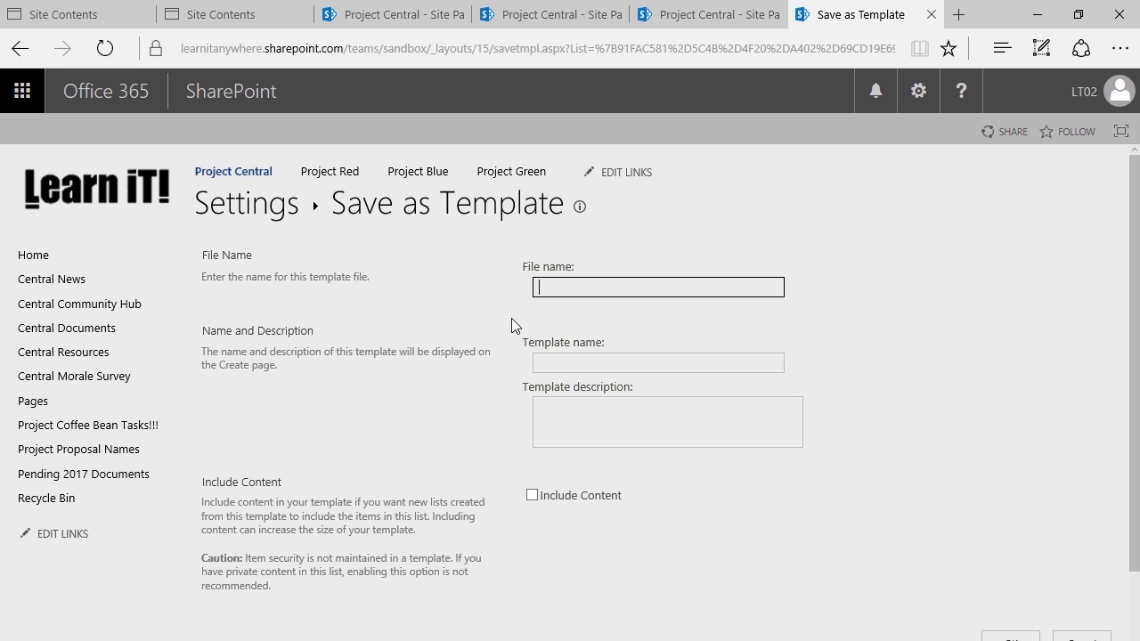
Enter file name TaskListProject and template name Company Standard Project Task List
text(TaskListProject)
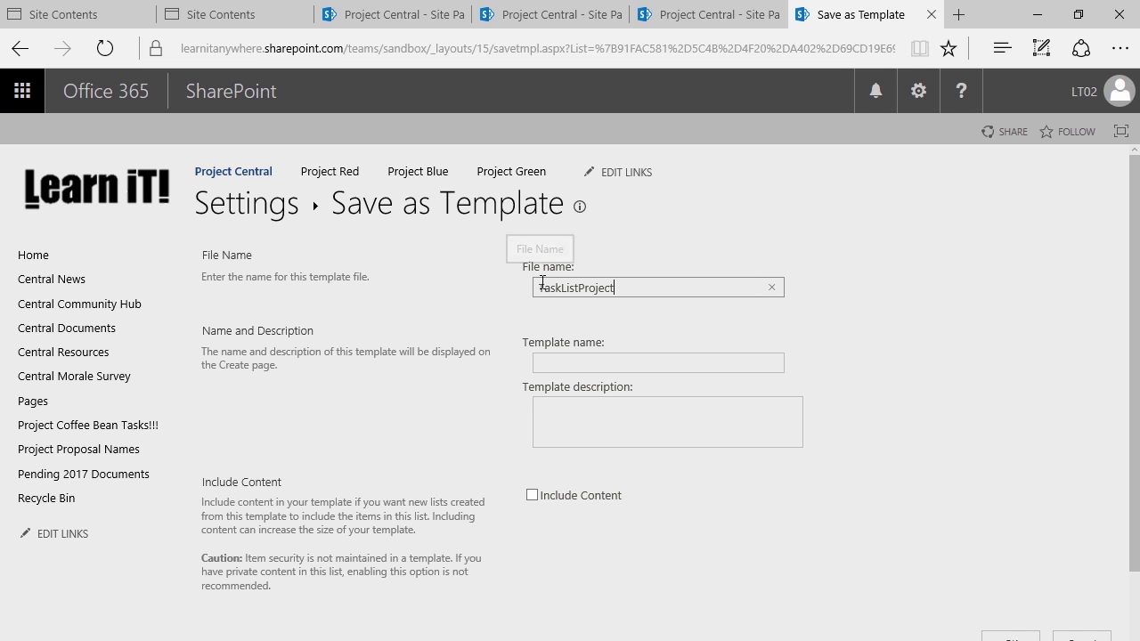
click(542, 360)
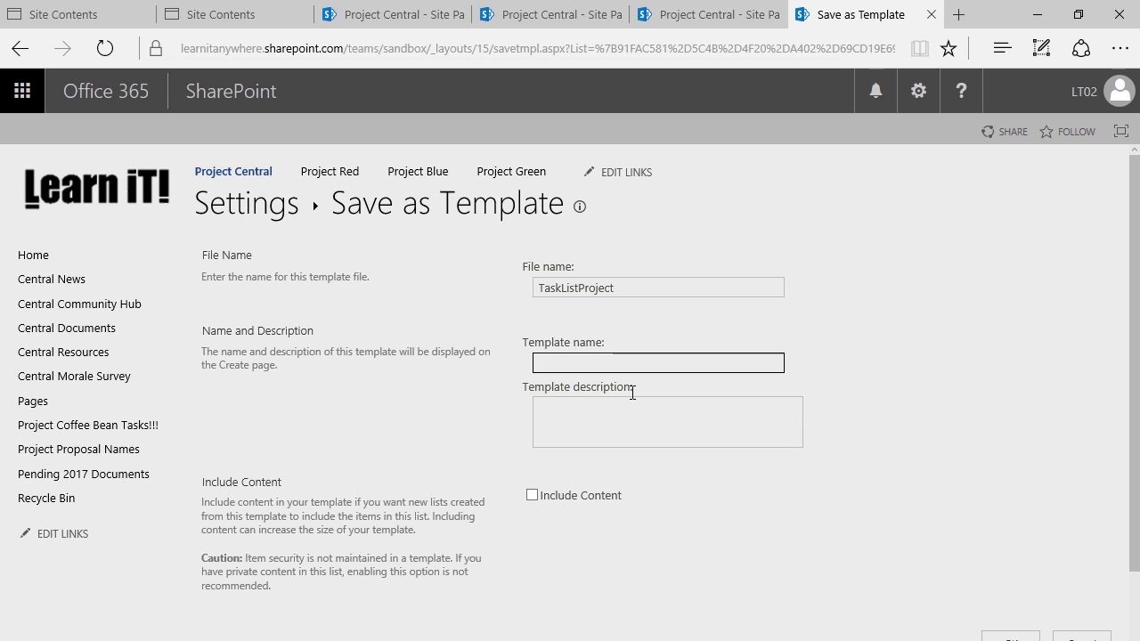
text(Standard Pr)
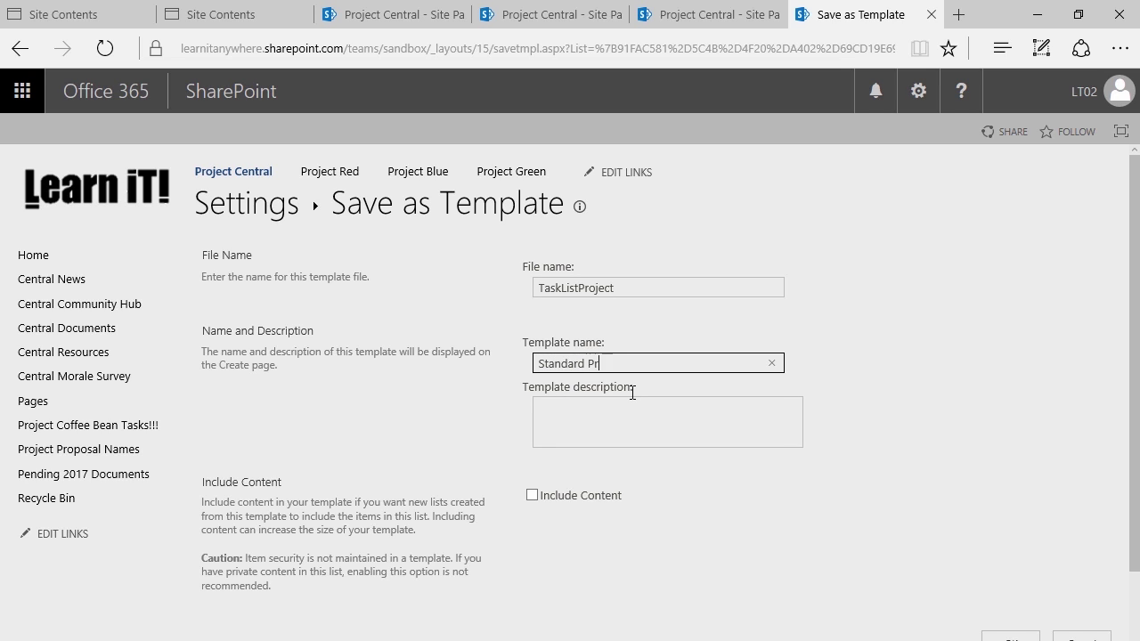
text(oject Task List)
click(545, 320)
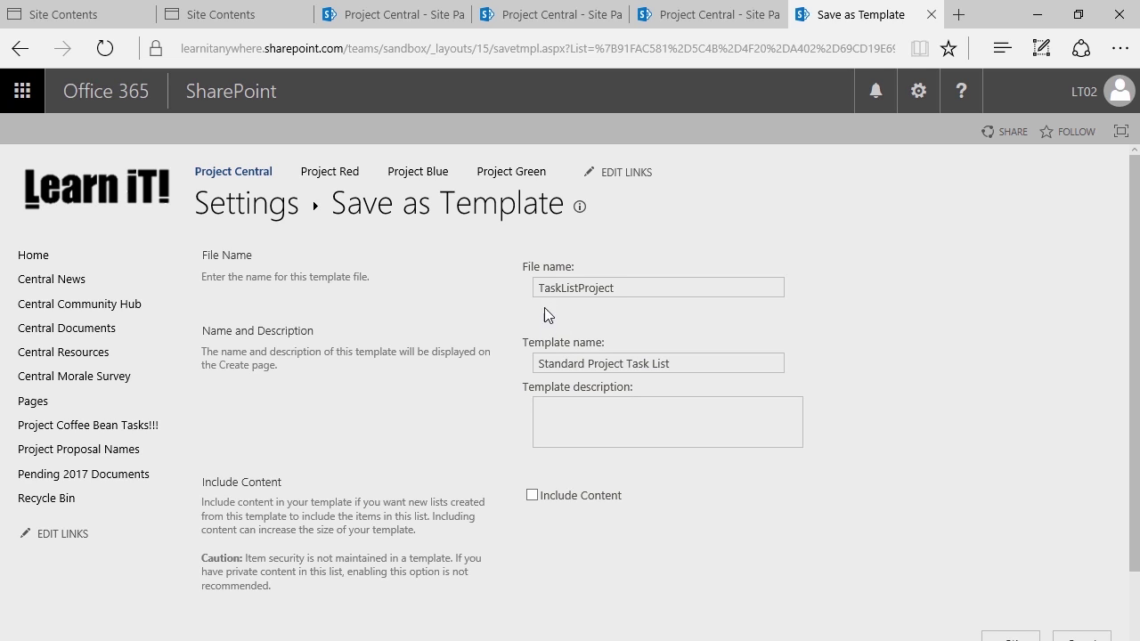
click(554, 287)
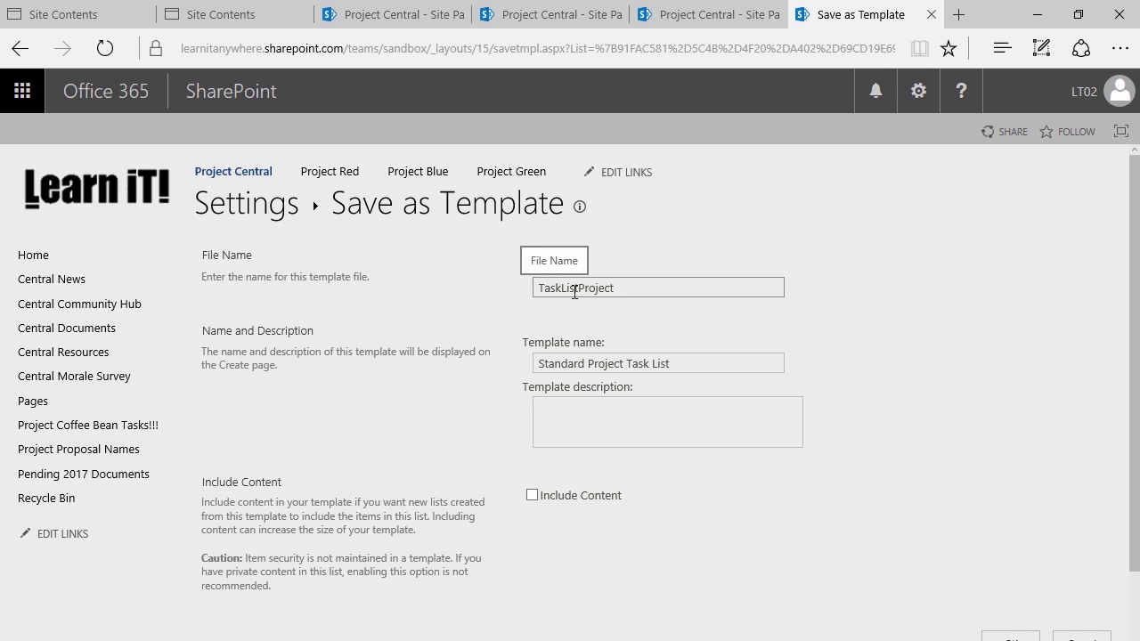
click(597, 363)
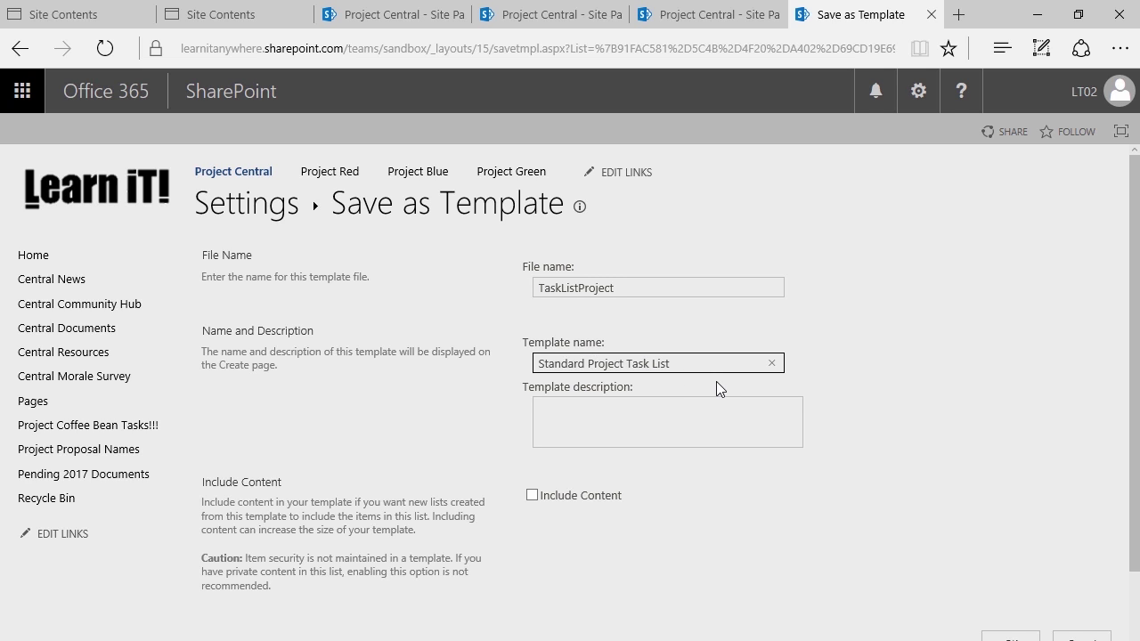
double_click(570, 363)
key(BackSpace)
text(Company)
text( Standard)
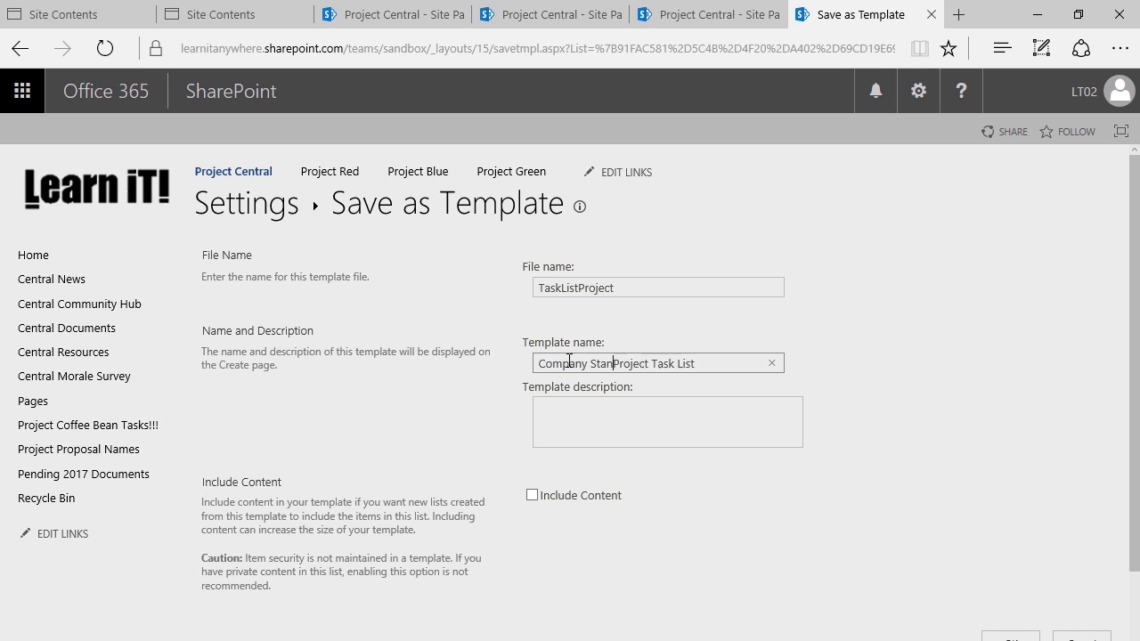
click(503, 395)
Describe it as 'Provides custom columns based on standard company procedure.' and save without content
click(543, 417)
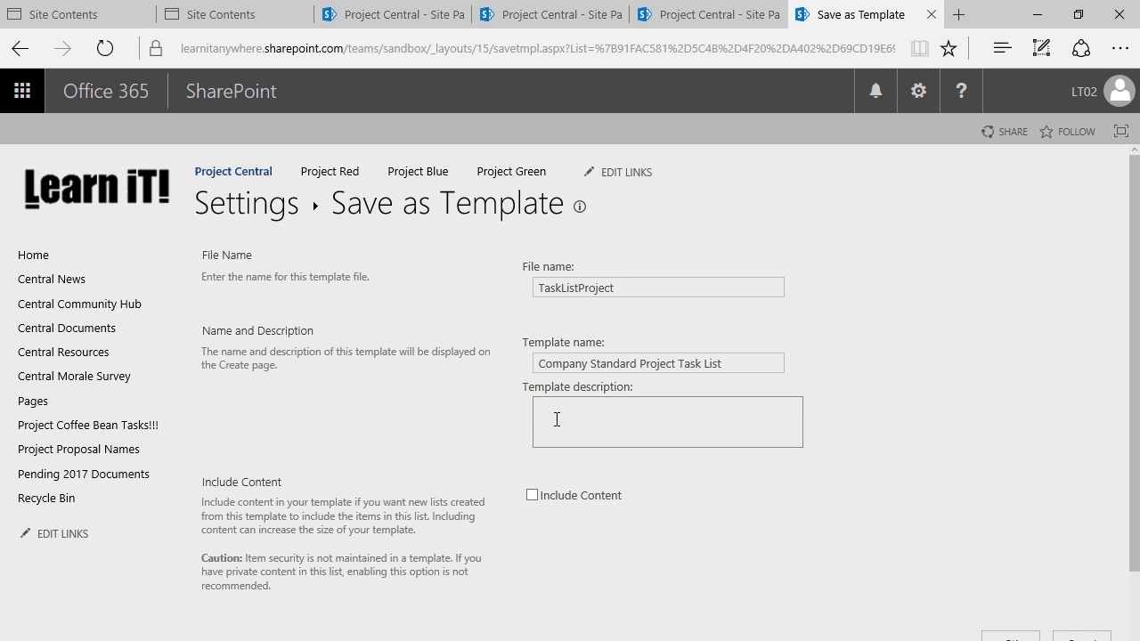
text(Provides custom columns based )
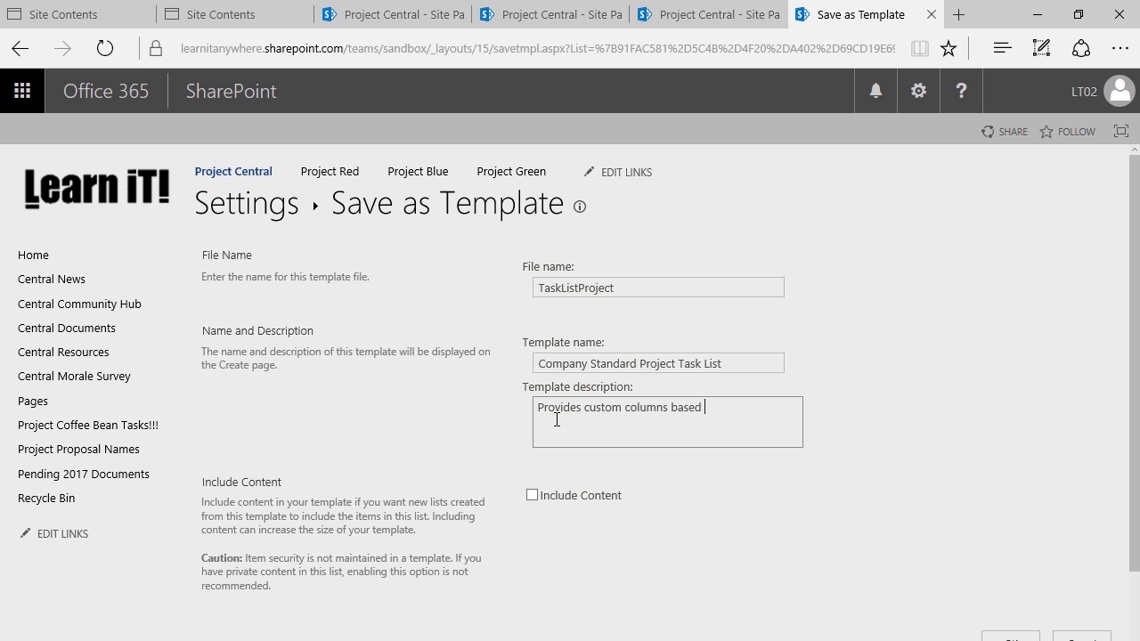
text(on start)
key(BackSpace)
key(BackSpace)
text(ndard company procedure.)
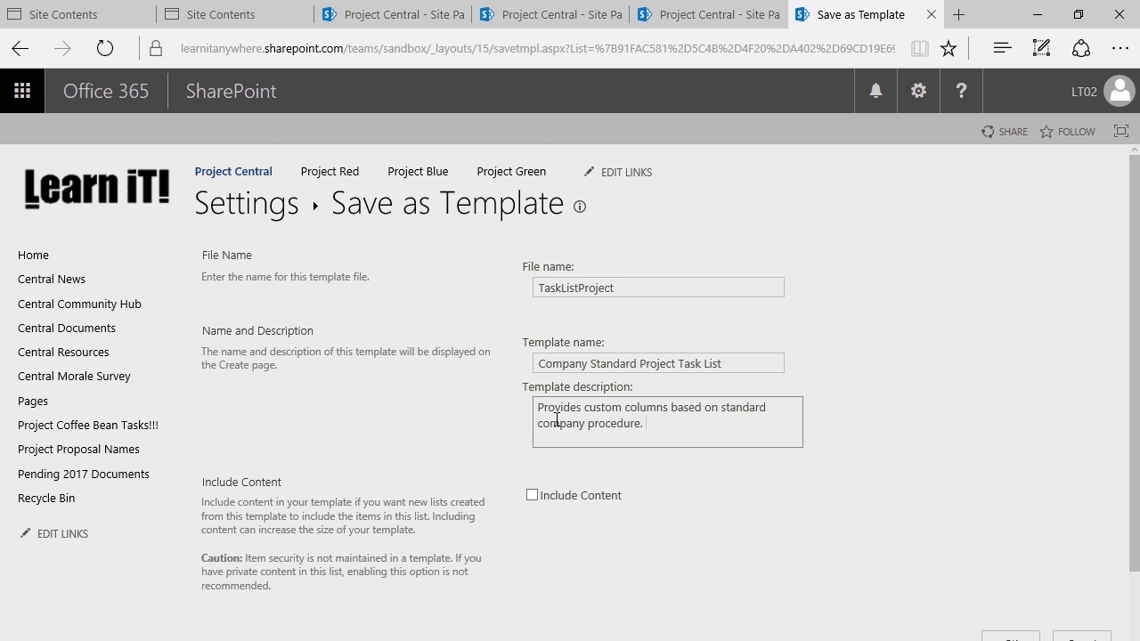
scroll(557, 420, down, 2)
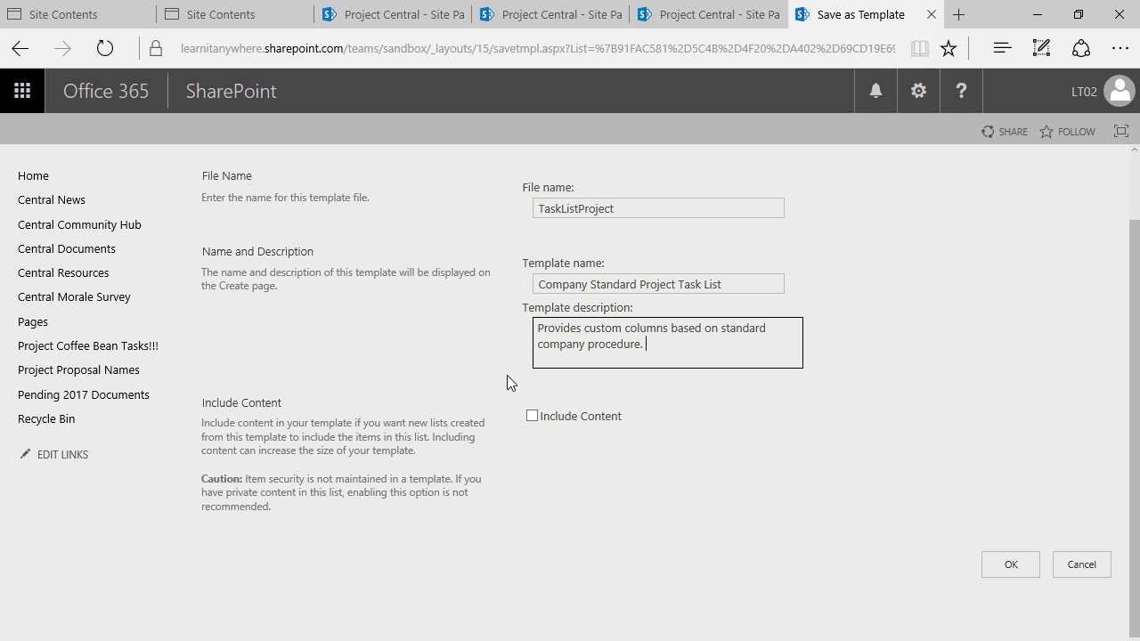
click(534, 417)
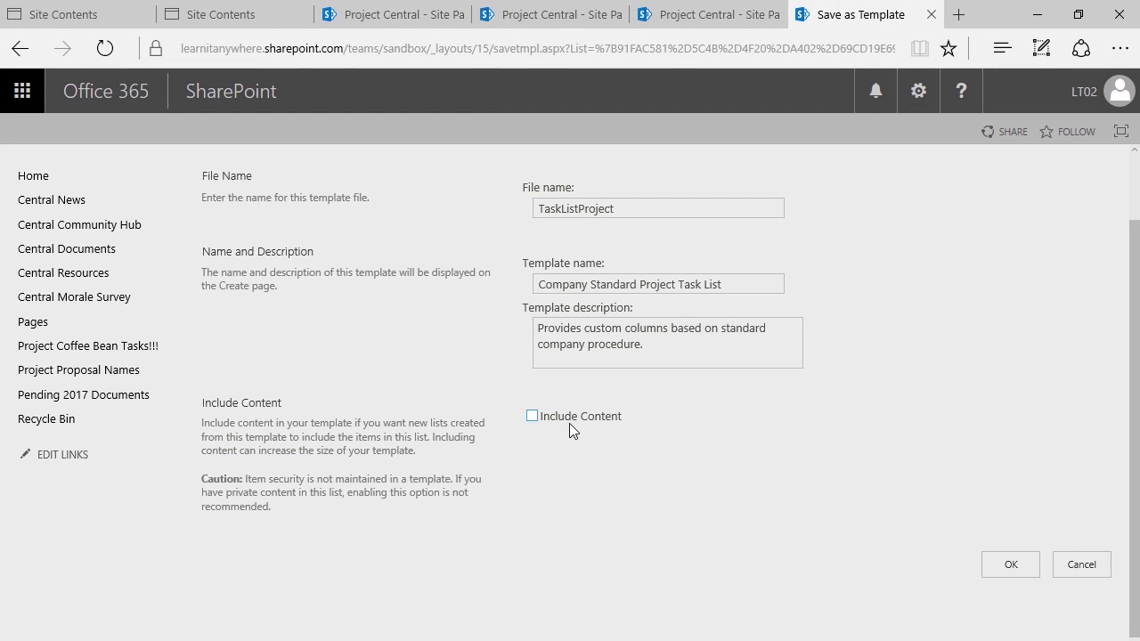
click(1012, 566)
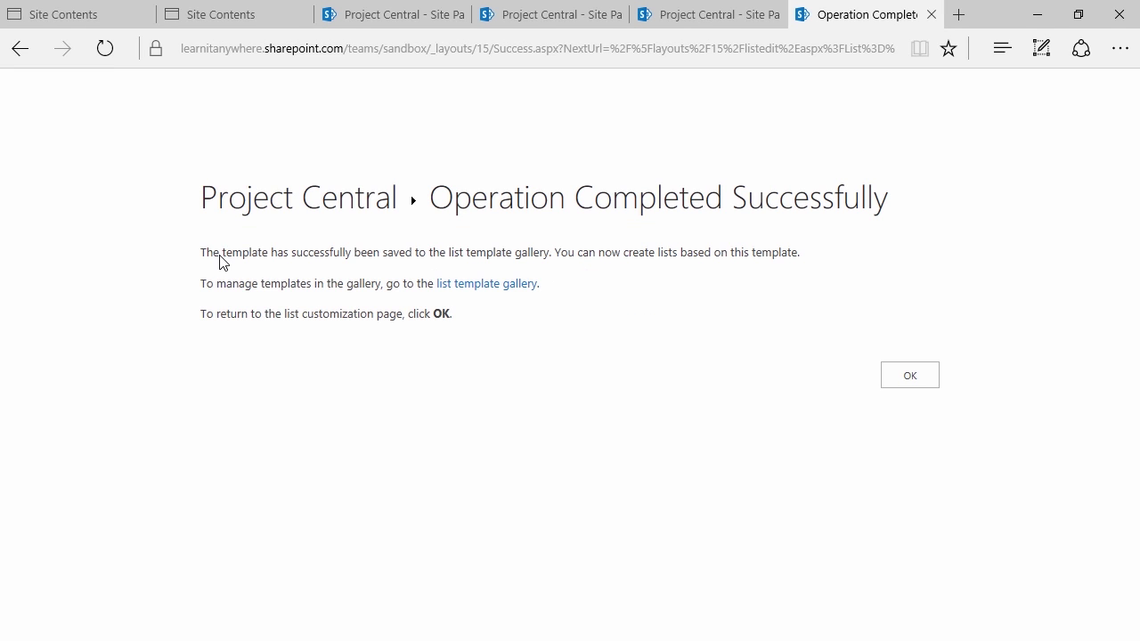
Confirm the Operation Completed Successfully page to return to the Project Central home page
click(895, 377)
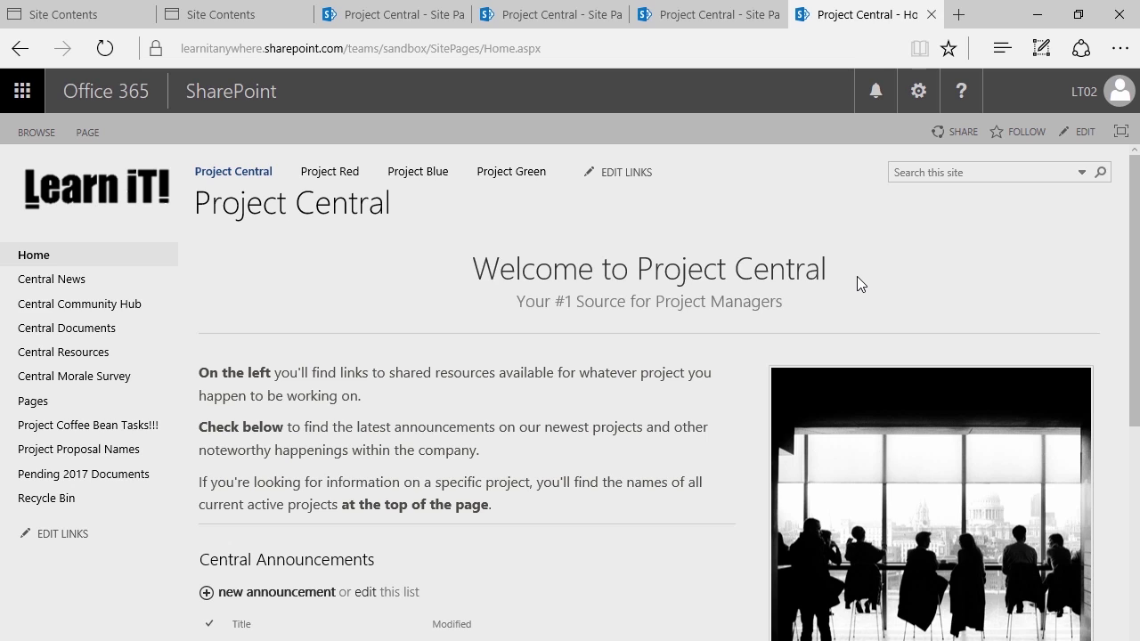
Go to Site contents and choose New > App to reach the Your Apps page
click(919, 105)
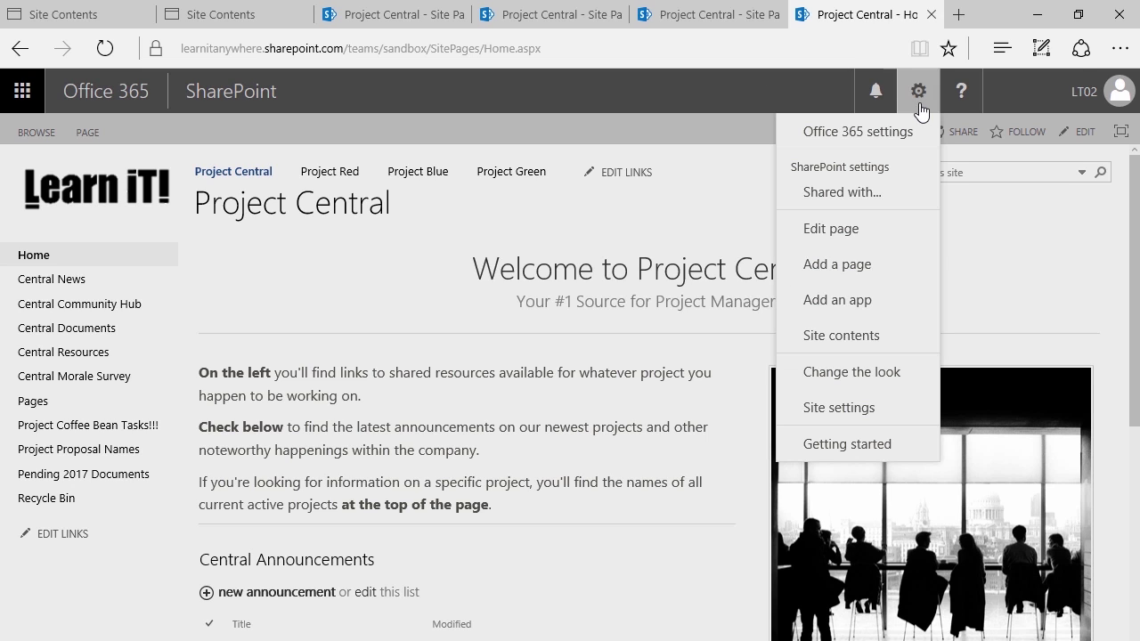
click(872, 336)
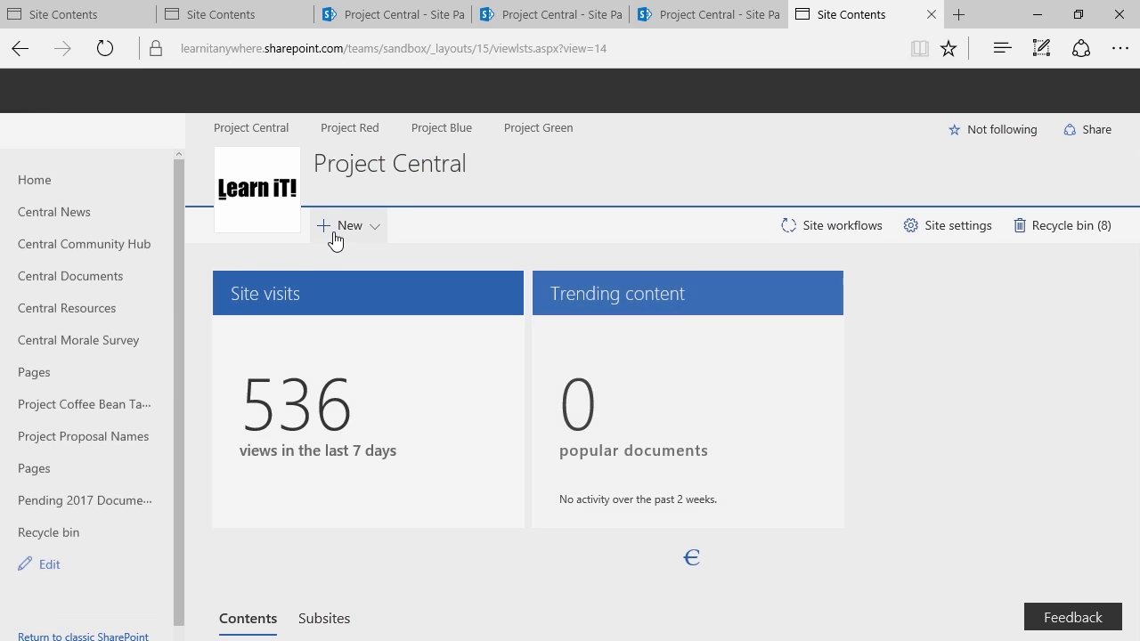
click(336, 233)
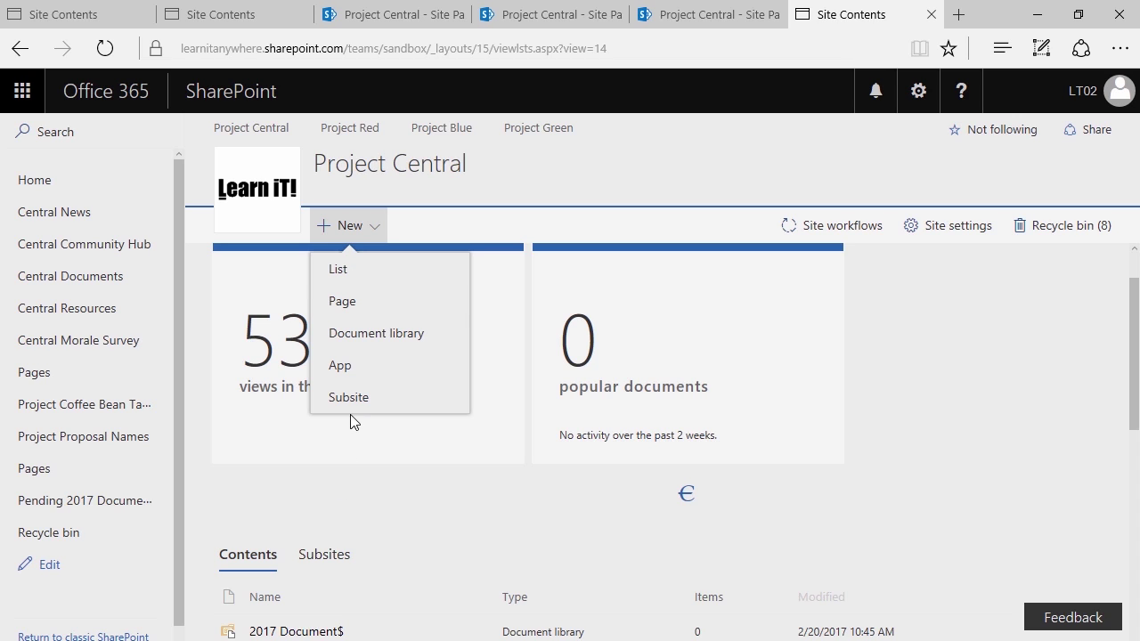
click(340, 365)
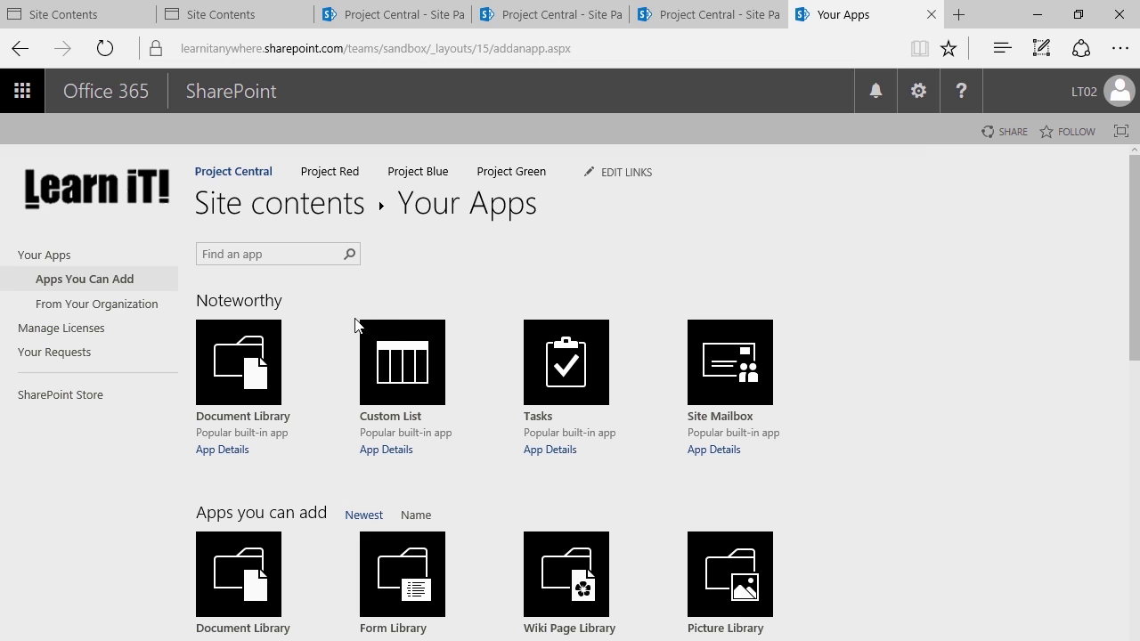
Scroll and page through the apps you can add to locate the Company Standard Project Task List tile
scroll(337, 349, down, 3)
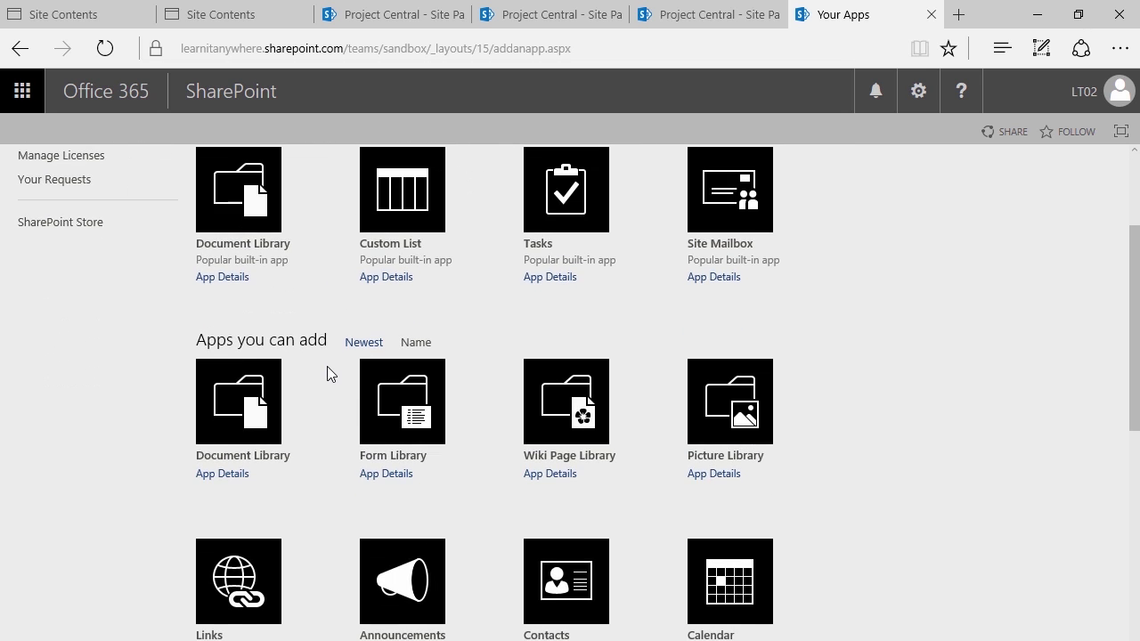
scroll(328, 373, down, 1)
scroll(330, 372, down, 3)
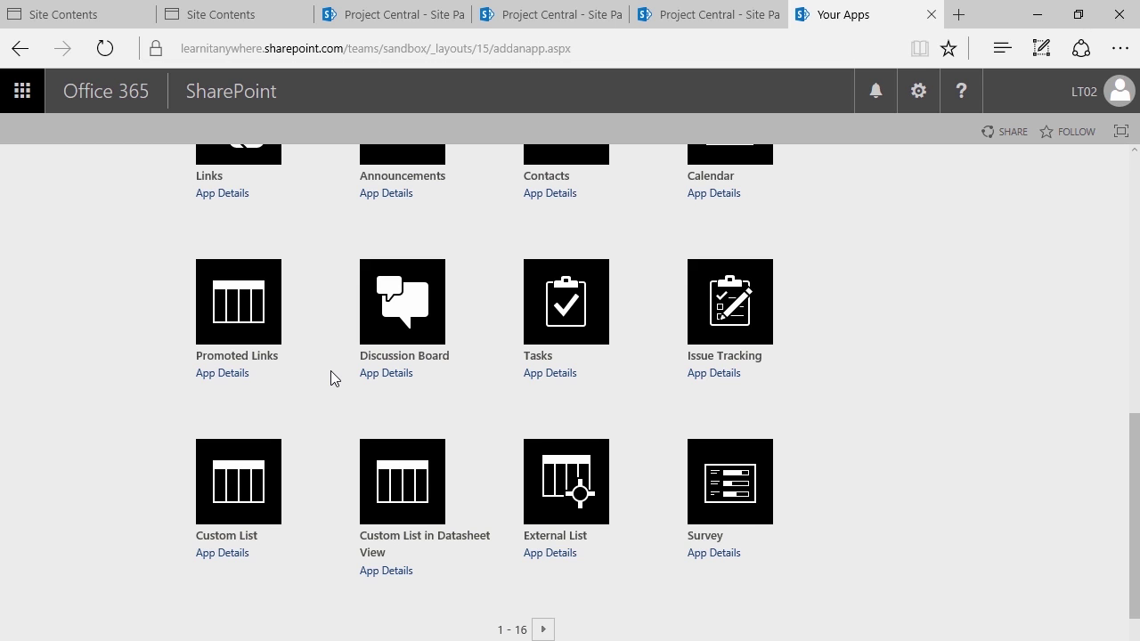
scroll(331, 378, down, 1)
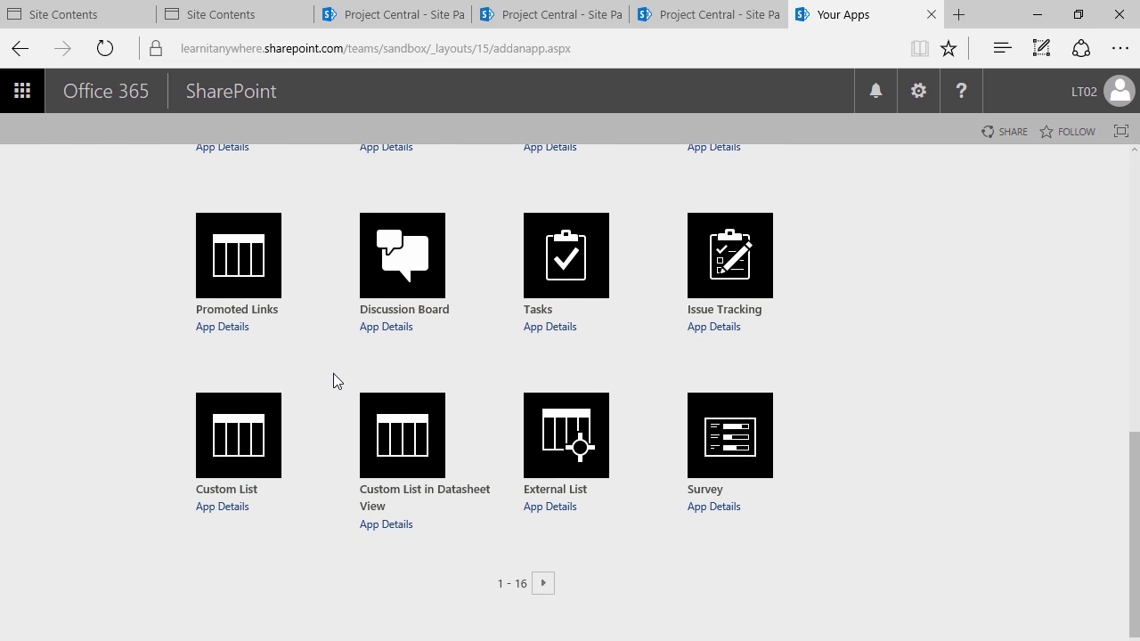
scroll(333, 373, up, 3)
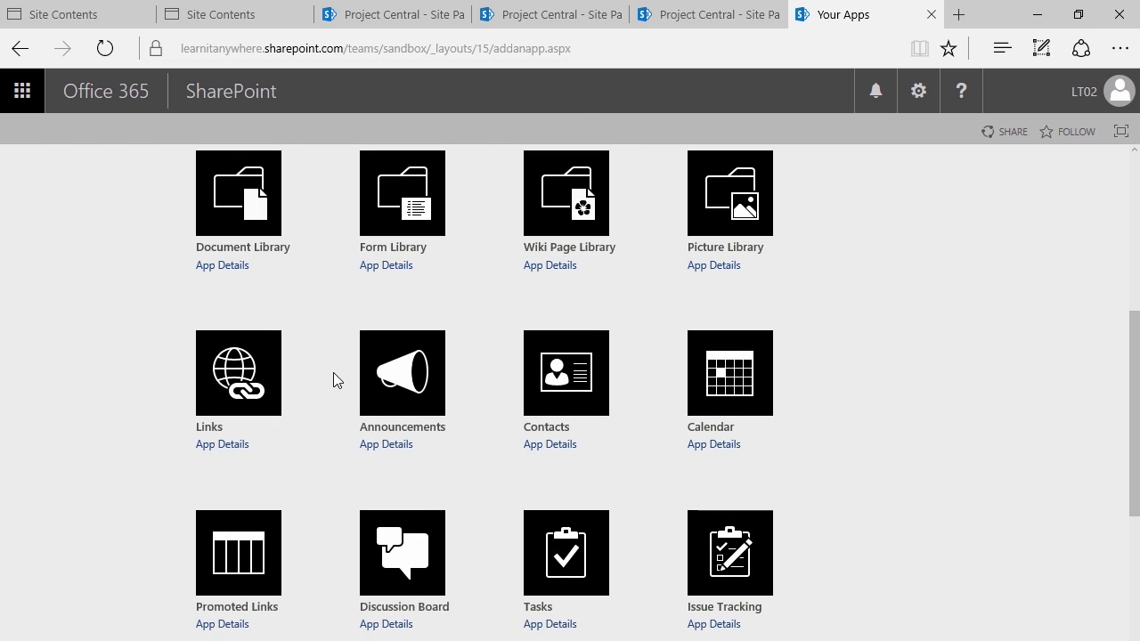
scroll(328, 372, up, 2)
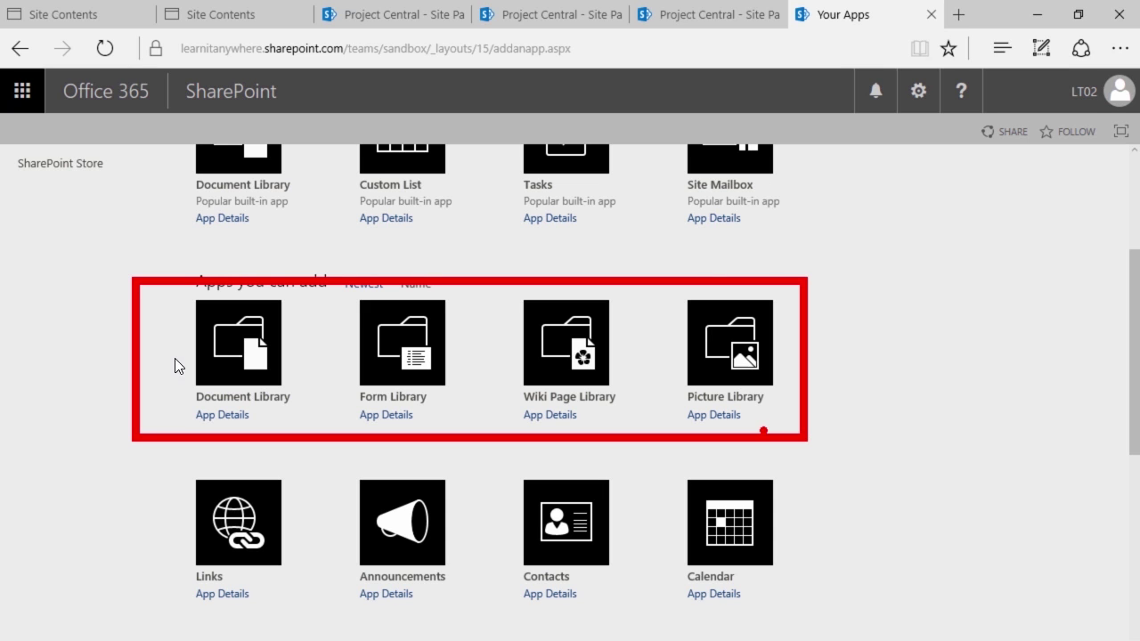
scroll(89, 374, down, 5)
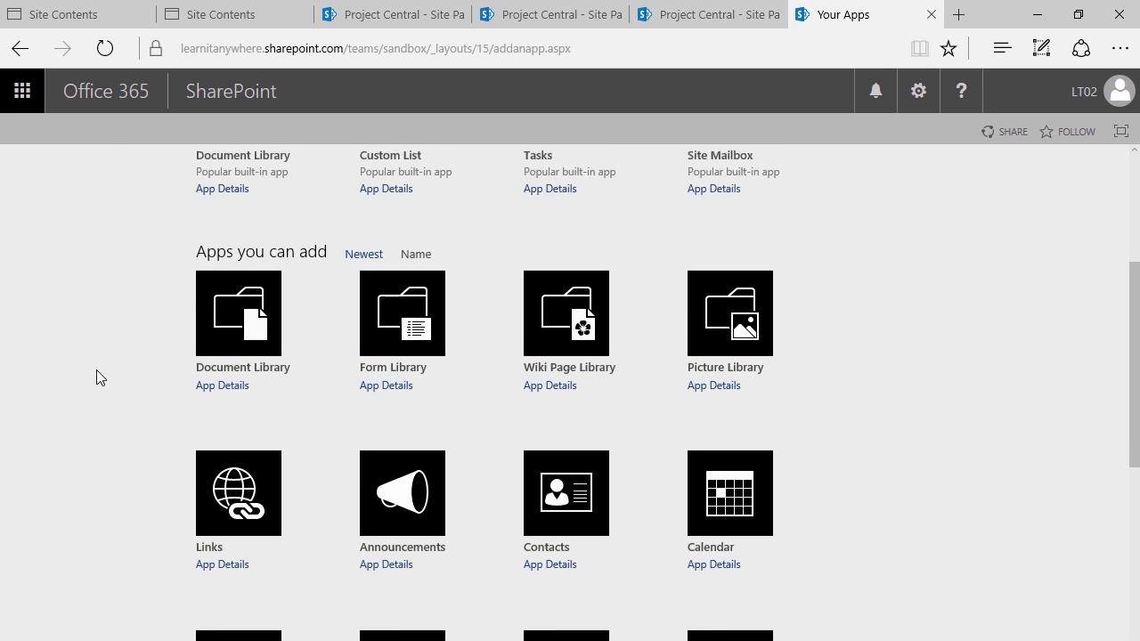
scroll(123, 376, down, 1)
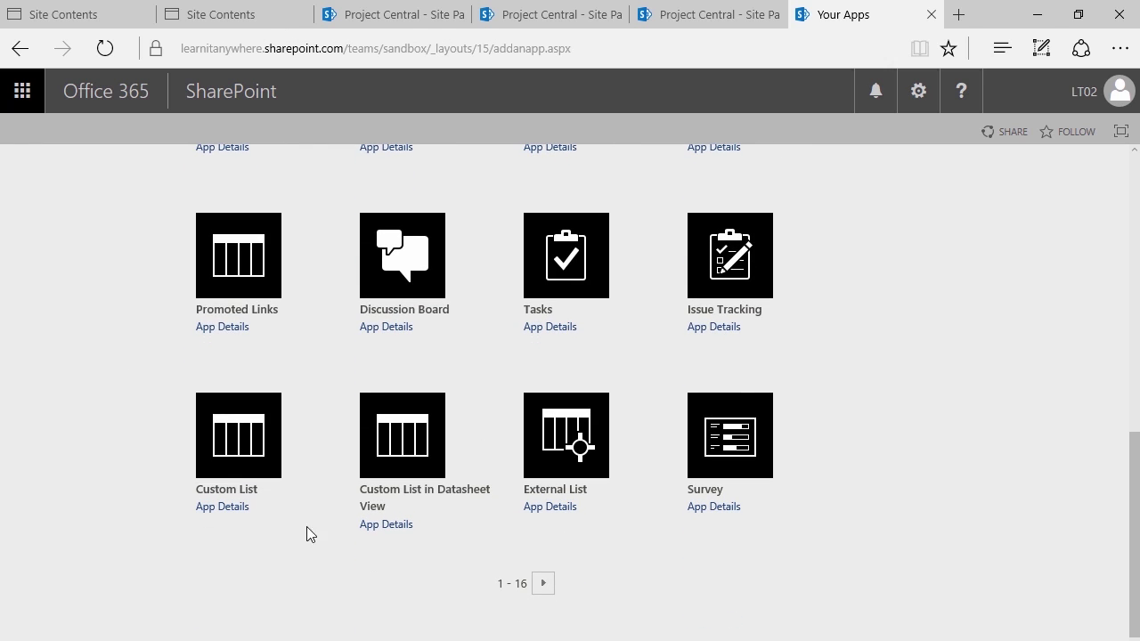
click(543, 584)
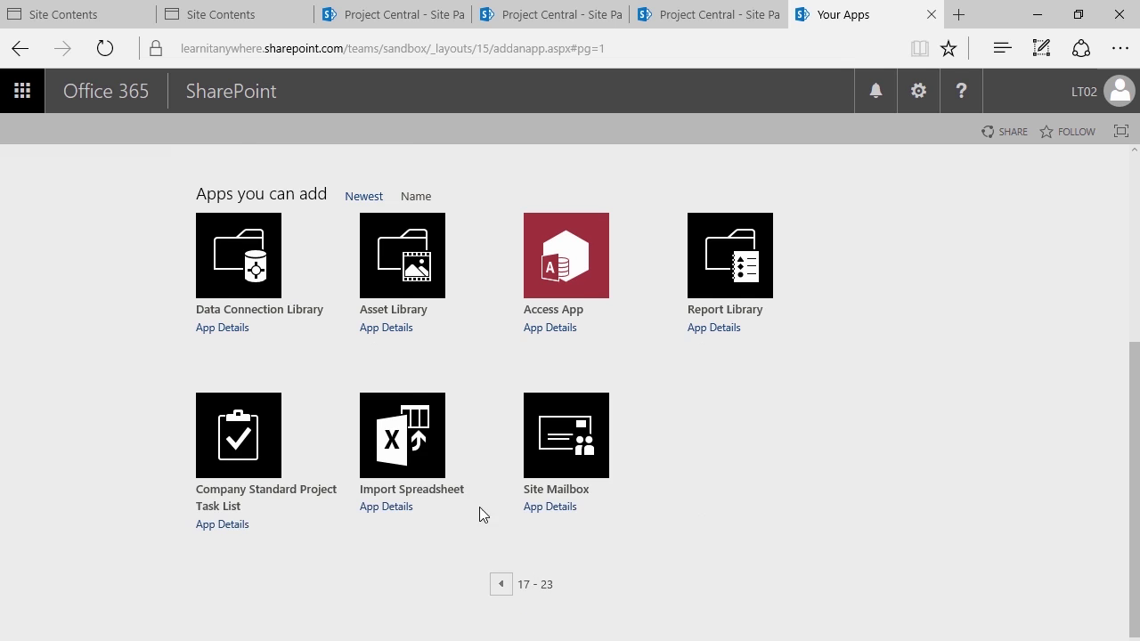
scroll(463, 485, up, 1)
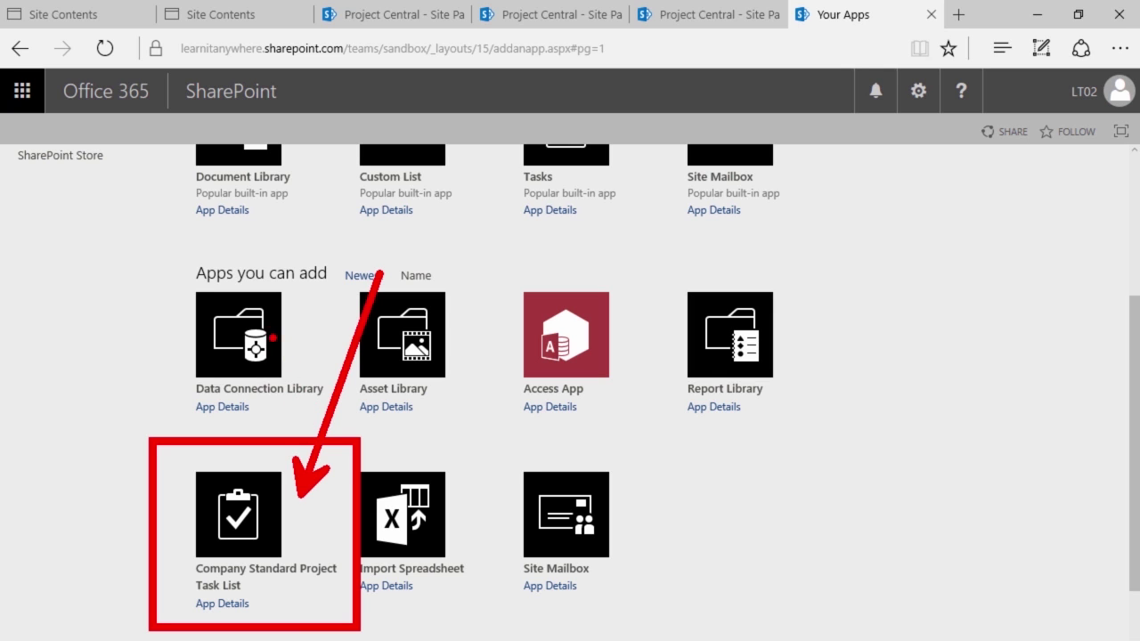
scroll(191, 504, up, 3)
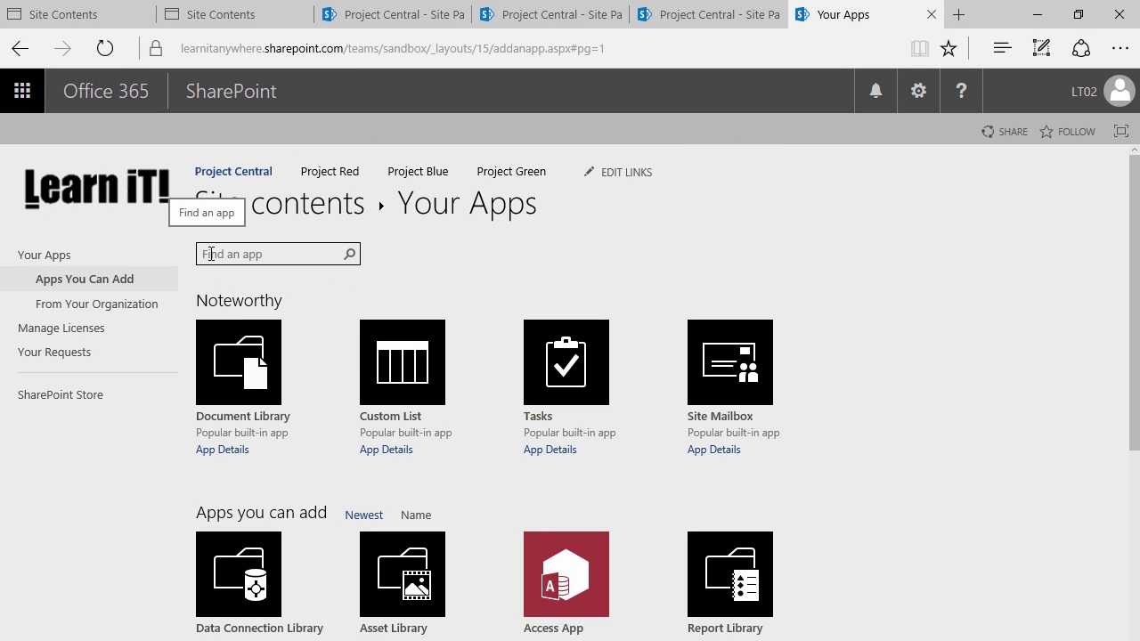
scroll(187, 338, down, 3)
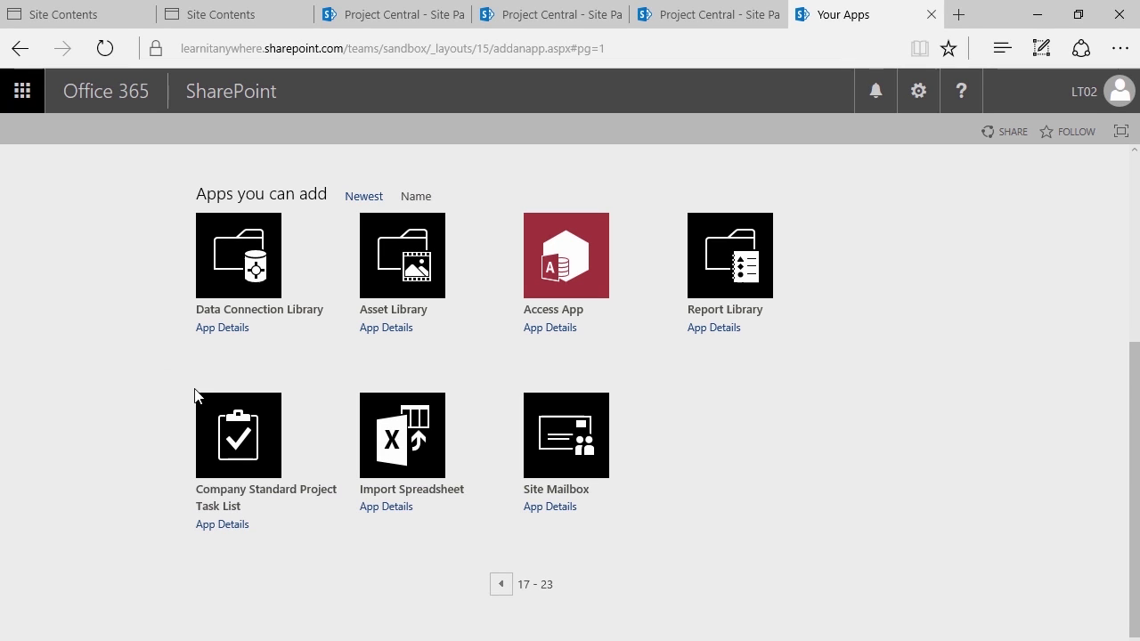
Create a list named TeaLeafTasks from the Company Standard Project Task List template
click(225, 443)
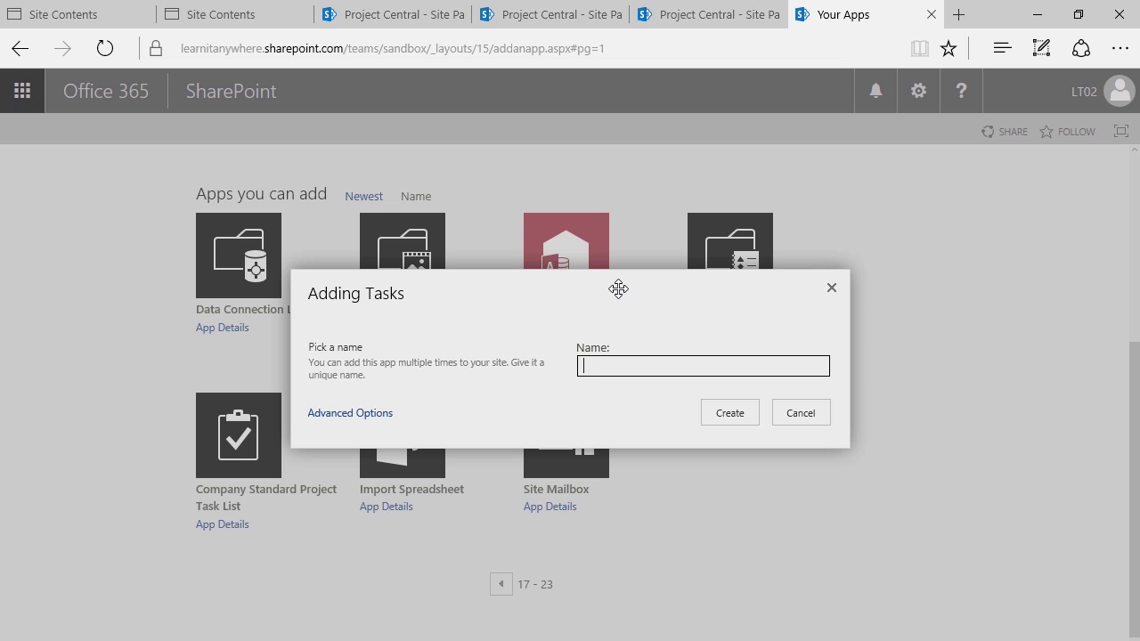
text(TeaLeafTasks)
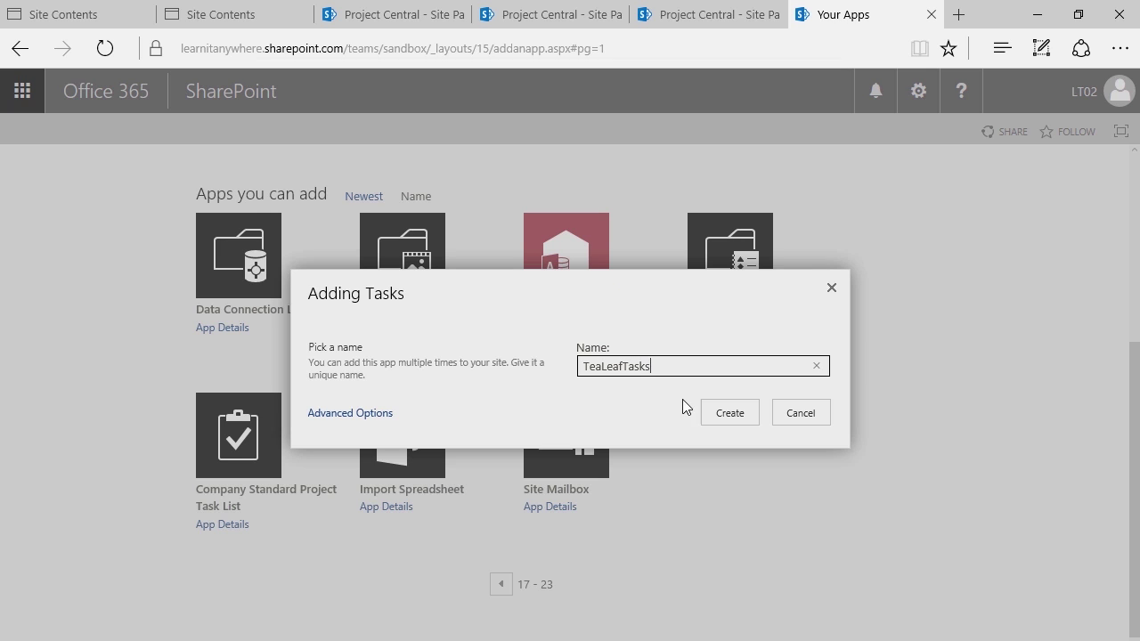
click(706, 414)
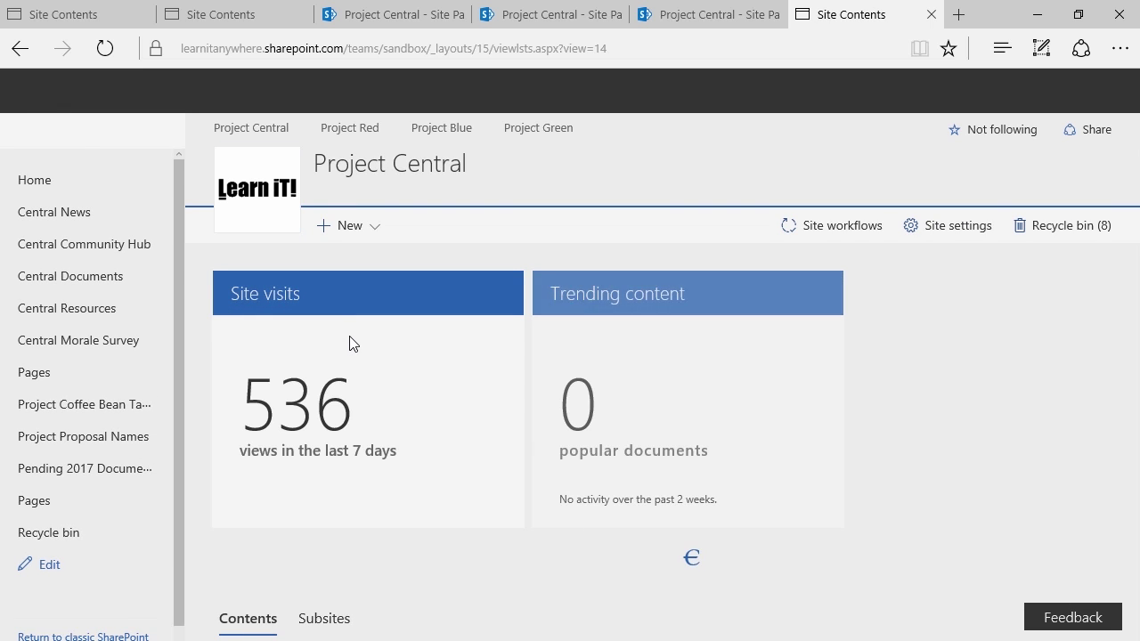
Open the new TeaLeafTasks list from Site Contents
scroll(353, 319, down, 3)
scroll(353, 319, down, 5)
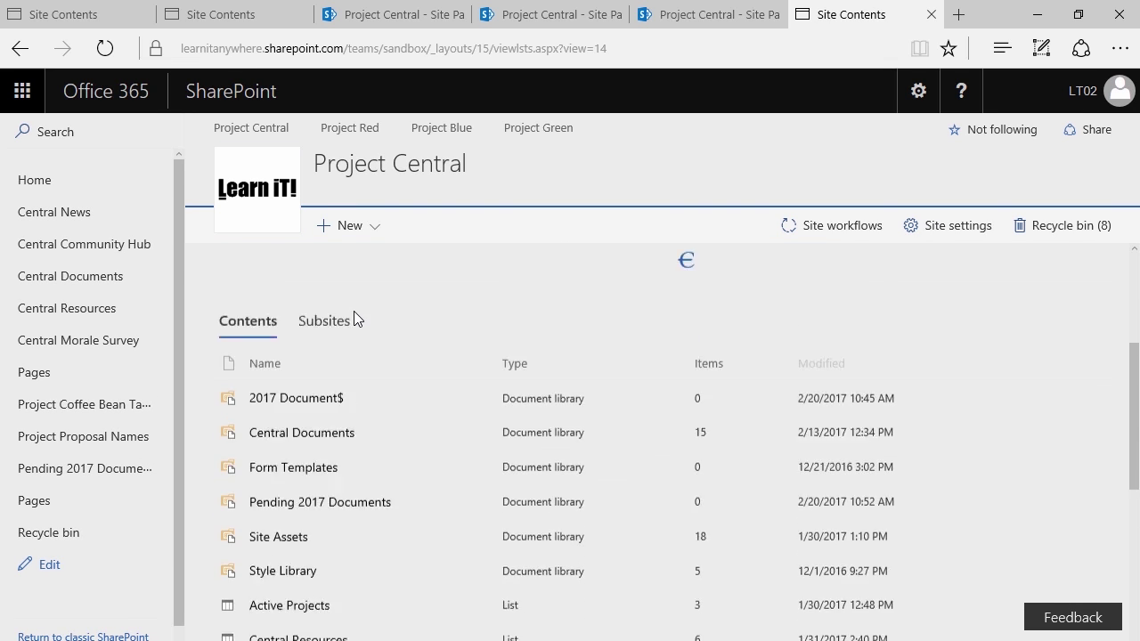
scroll(341, 344, down, 3)
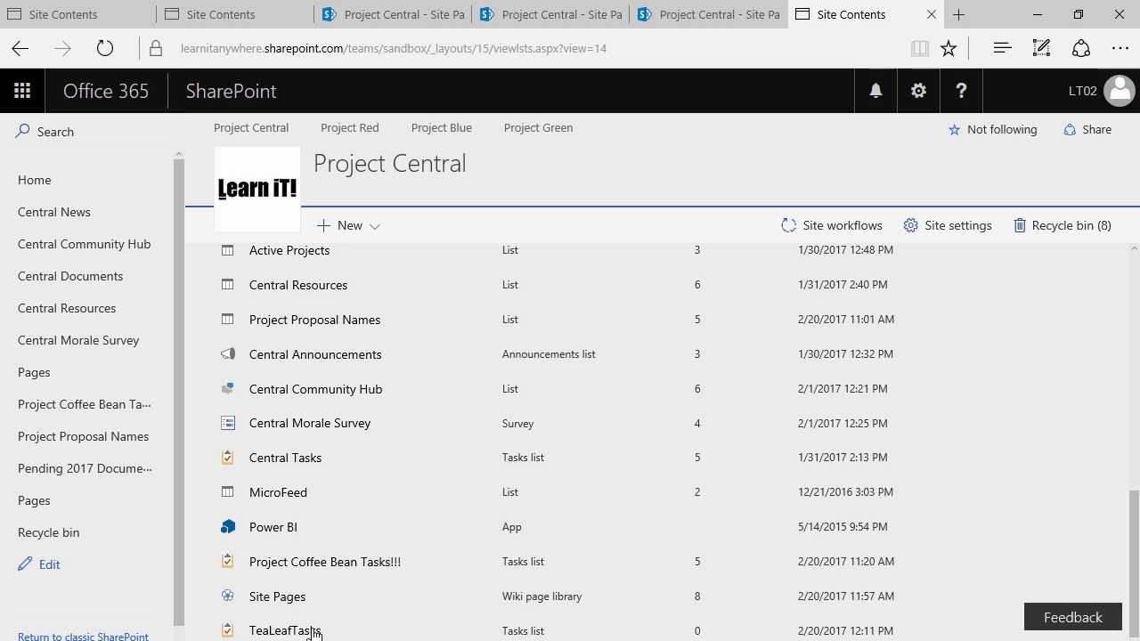
click(313, 630)
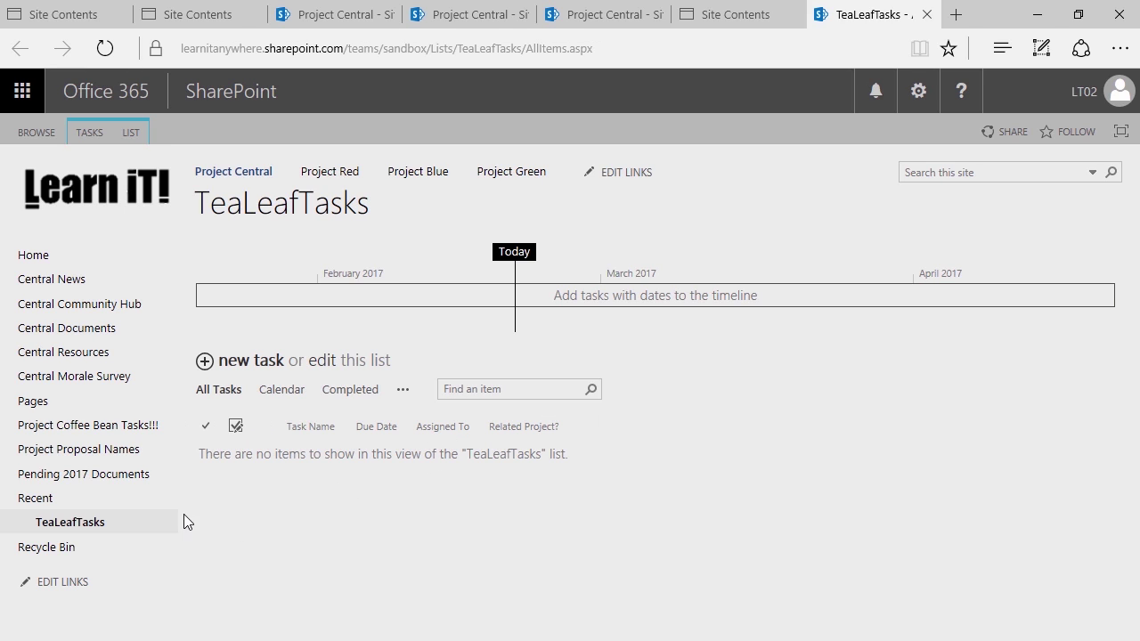
Start a new task titled 'Get Bagels' with Start and Due Date both 2/20/2017
click(235, 364)
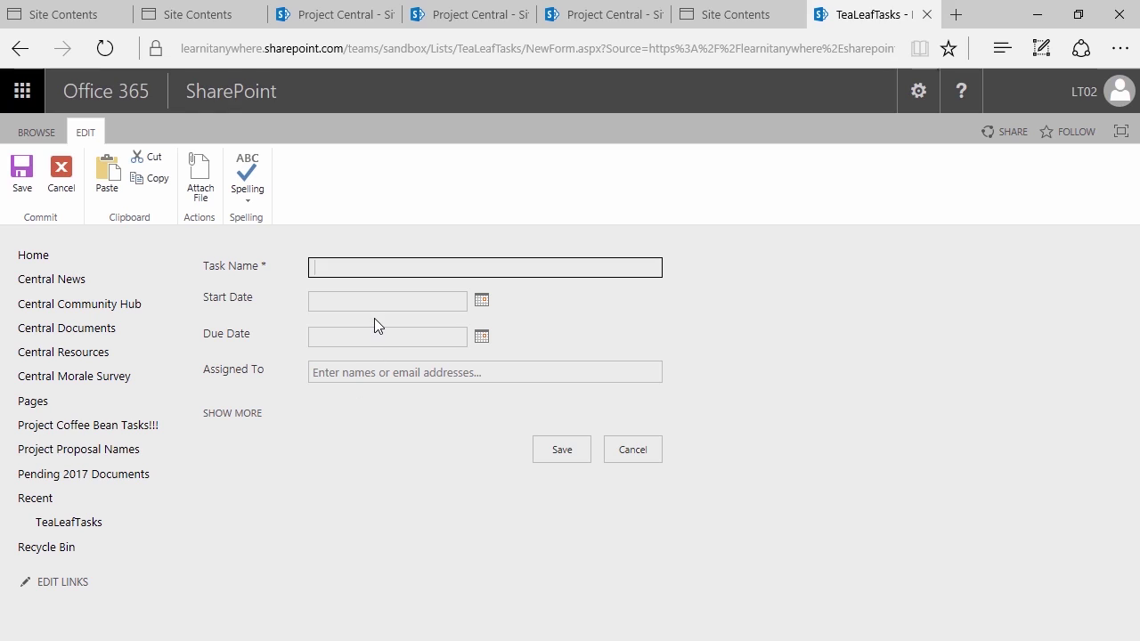
text(Get Bagels)
click(482, 300)
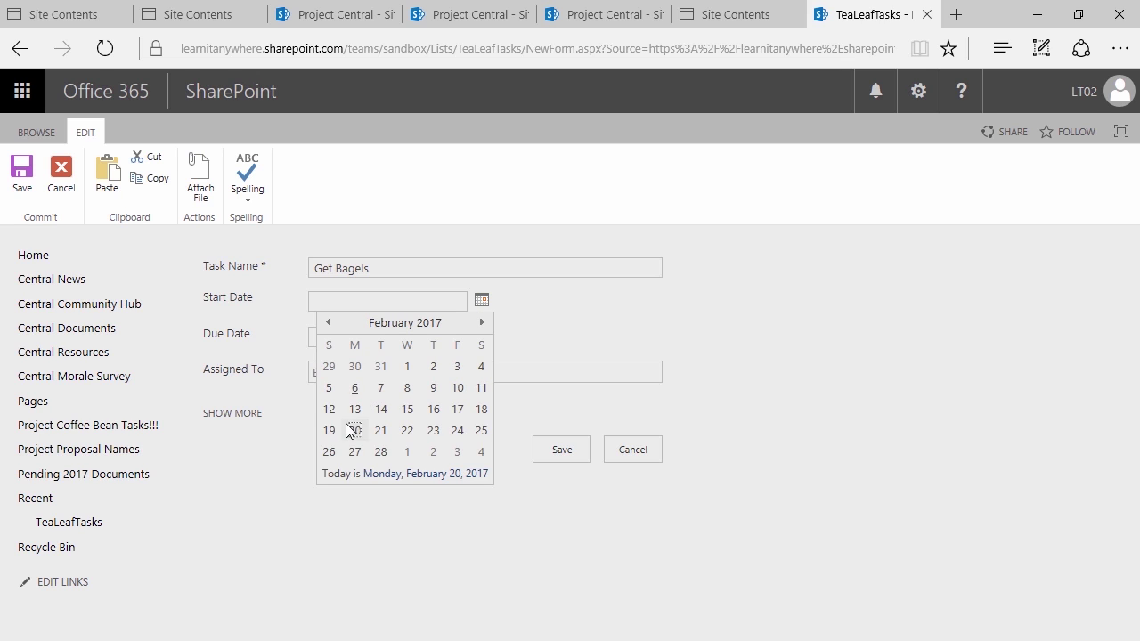
click(355, 431)
click(482, 337)
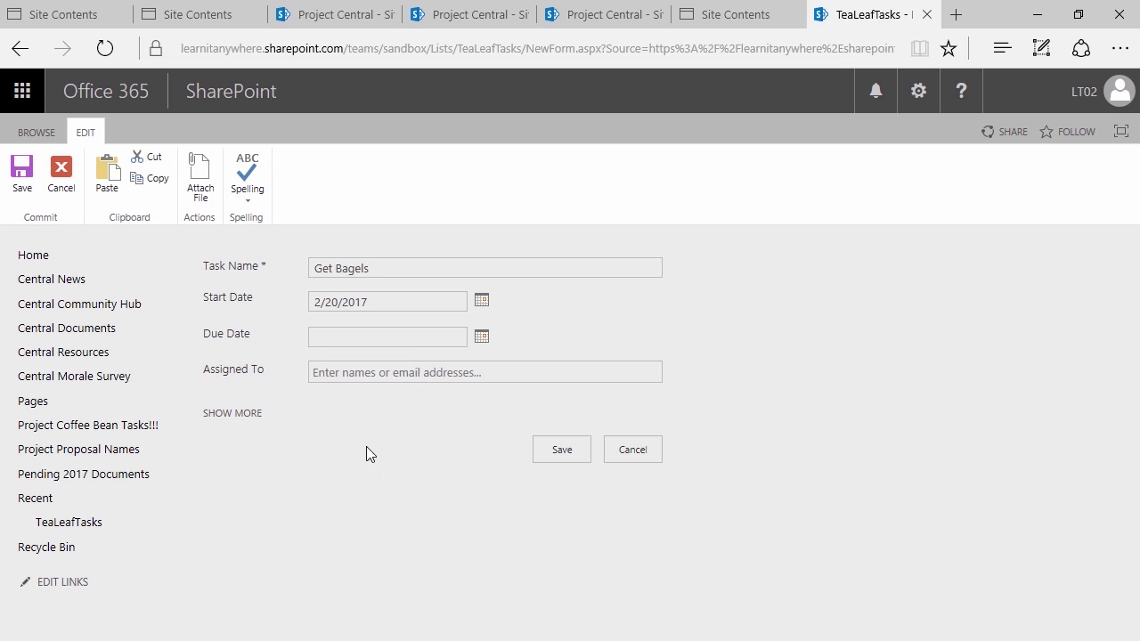
click(356, 466)
Assign the task to the current user, relate it to Project Tea Leaf, and save it
click(329, 377)
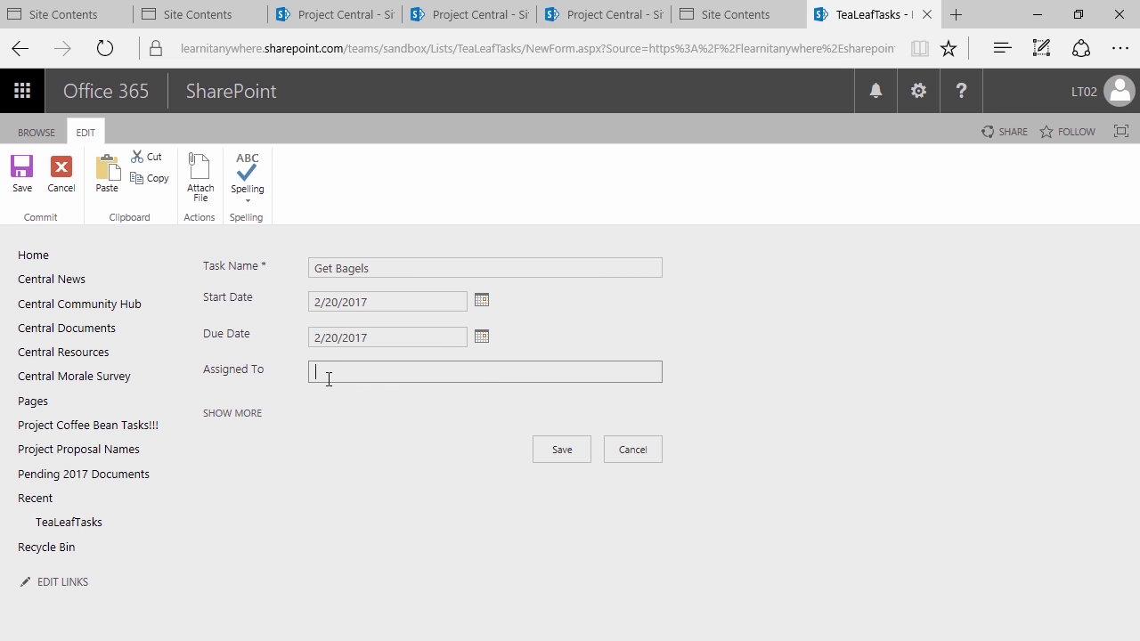
text(Li)
text(T02)
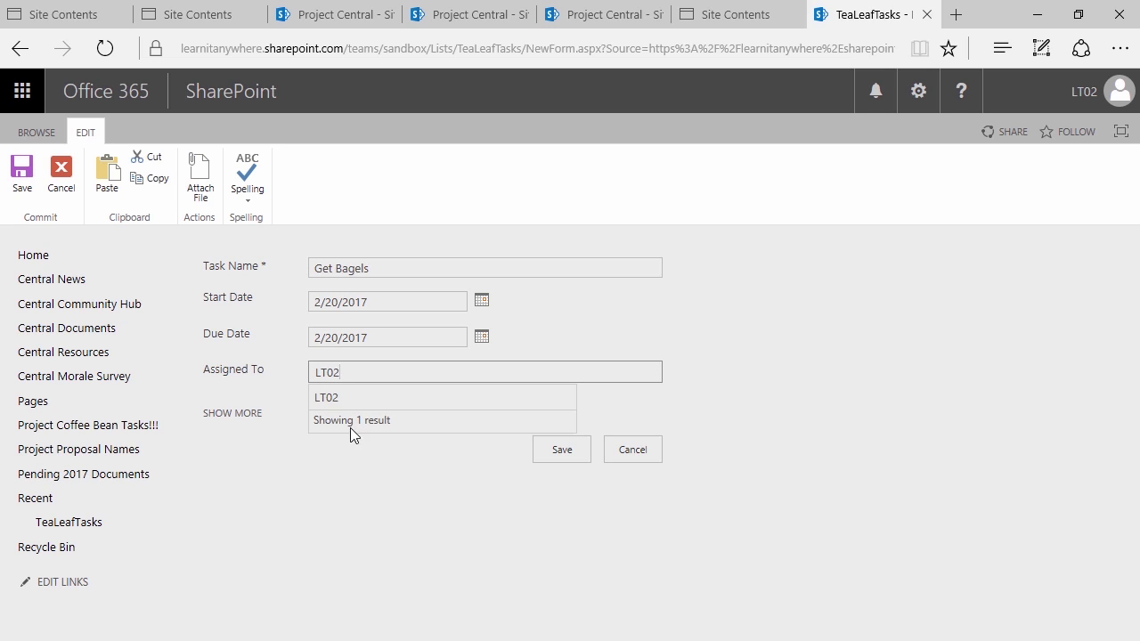
click(328, 401)
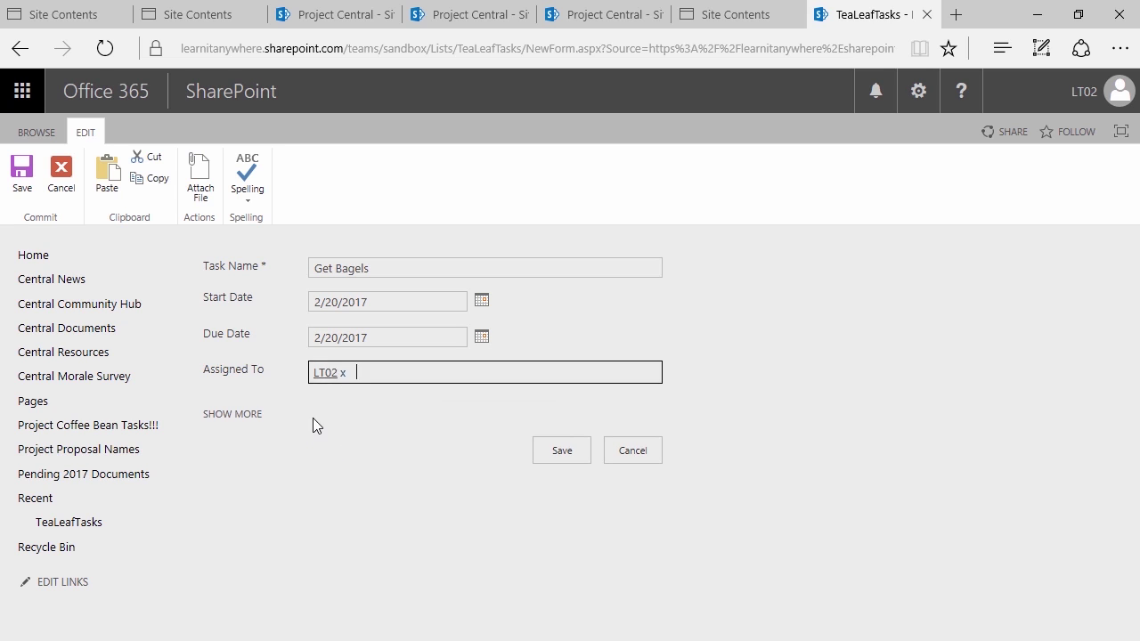
click(220, 415)
scroll(220, 417, down, 3)
click(322, 540)
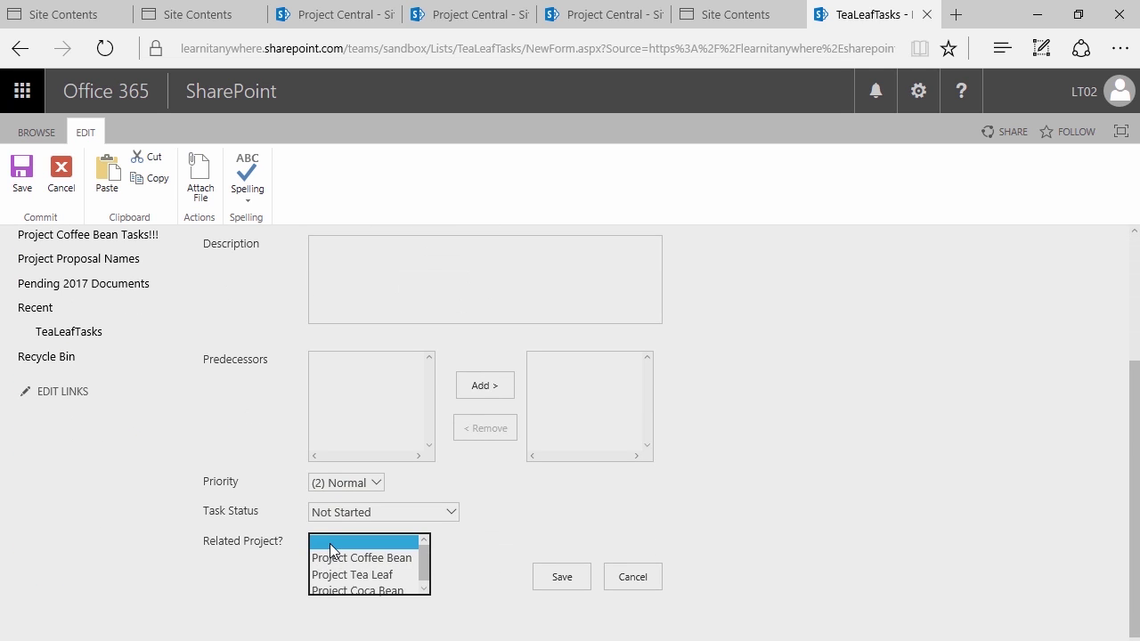
click(350, 573)
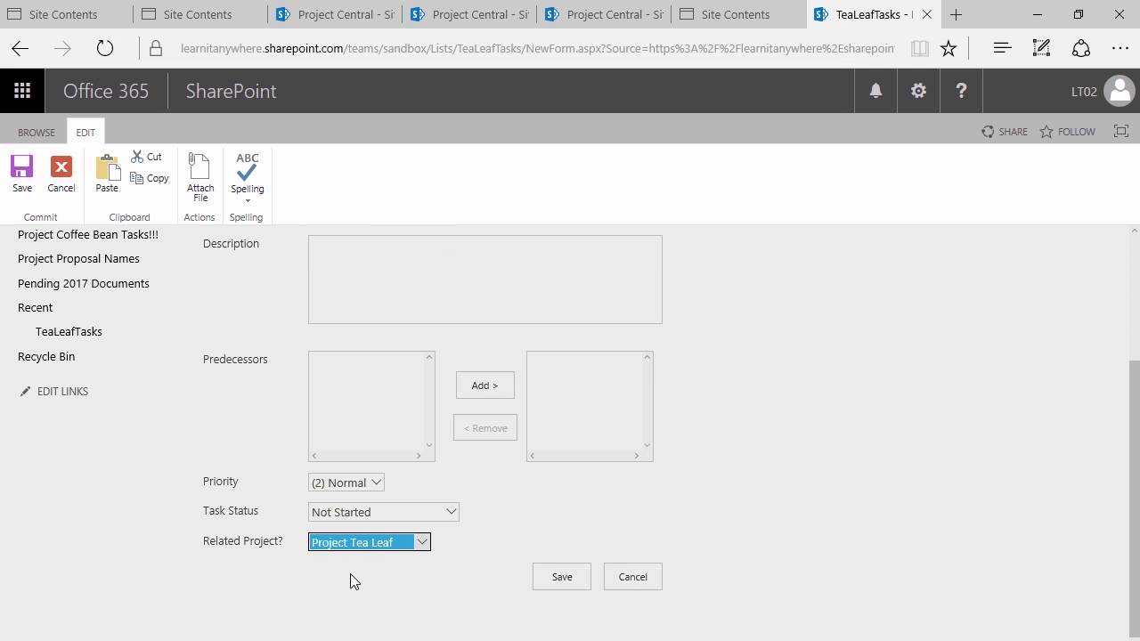
click(562, 580)
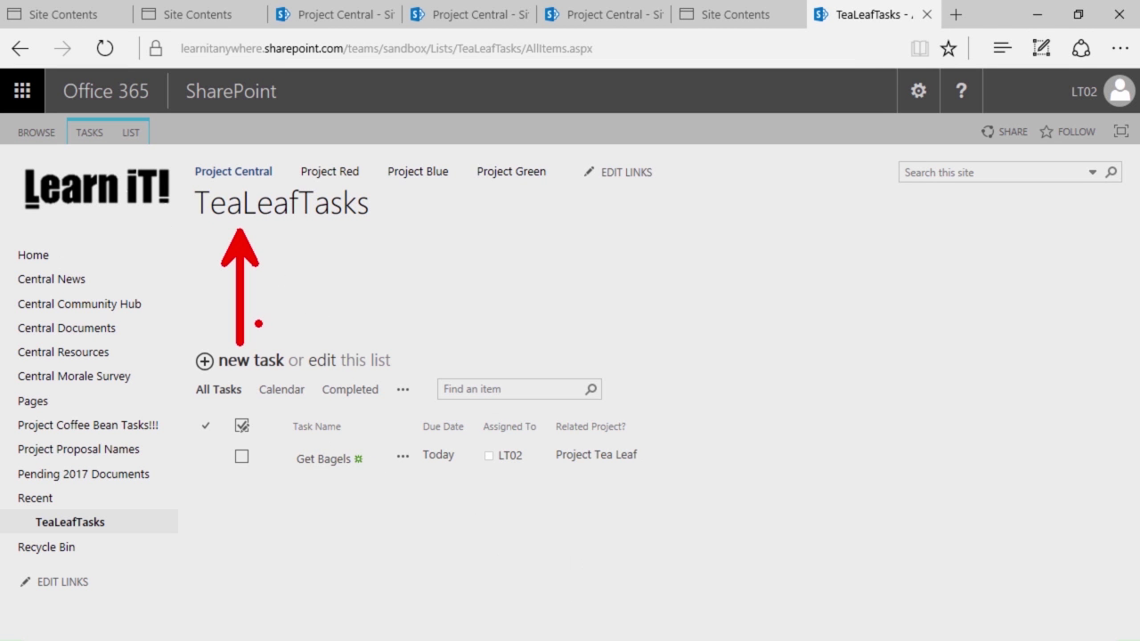
click(123, 139)
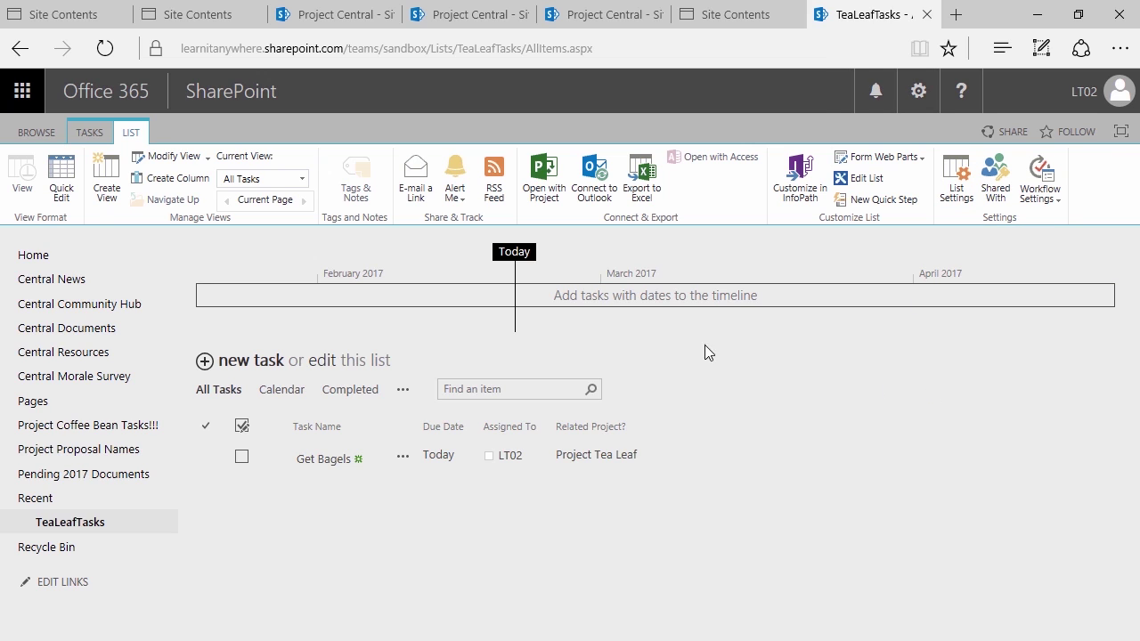
click(37, 132)
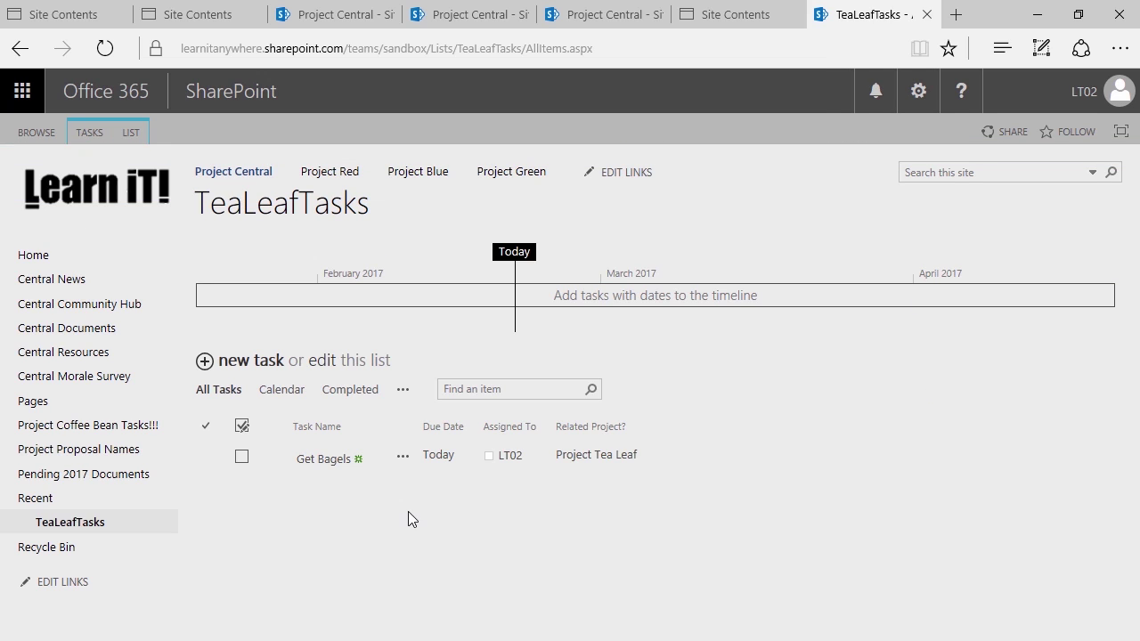
key(ctrl+2)
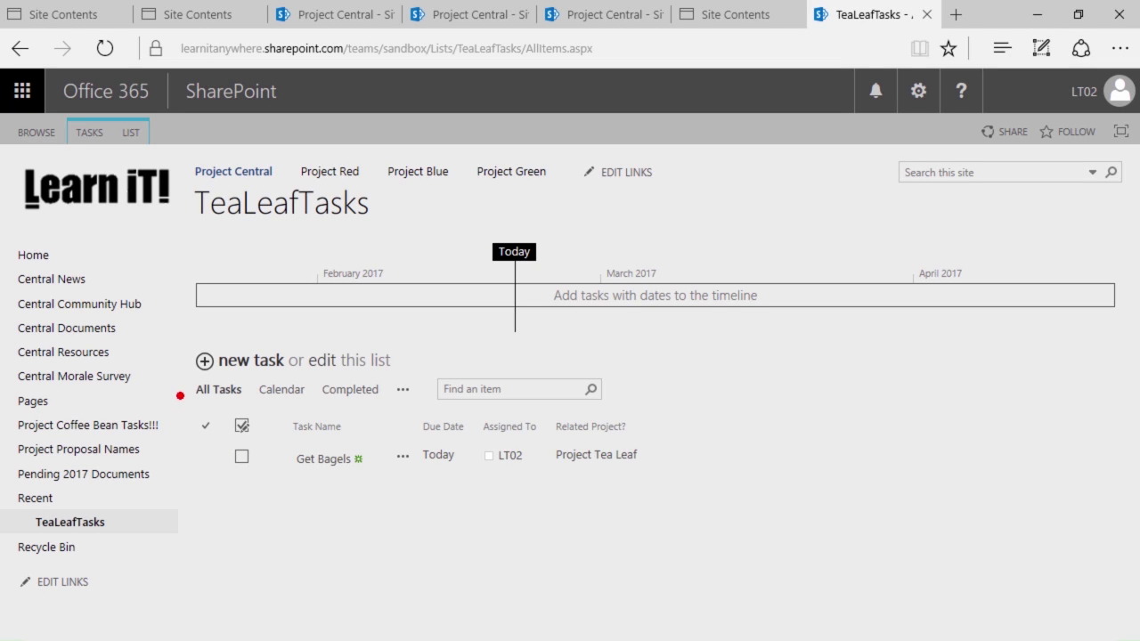
mouse_move(172, 333)
mouse_down()
mouse_move(647, 558)
mouse_move(688, 504)
mouse_up()
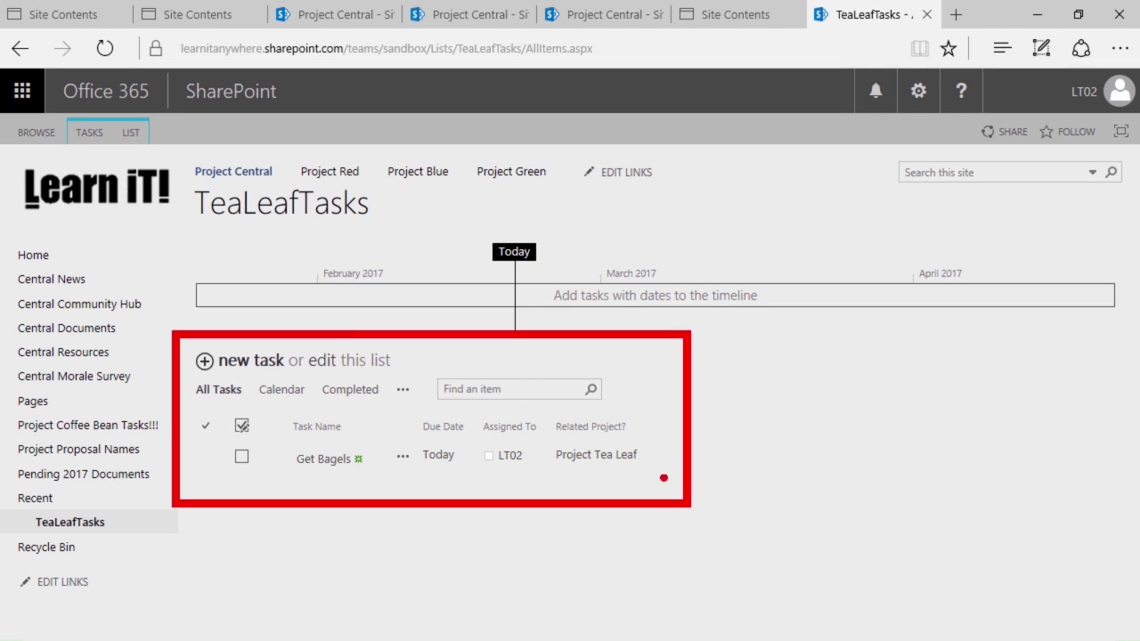
drag(653, 429, 850, 430)
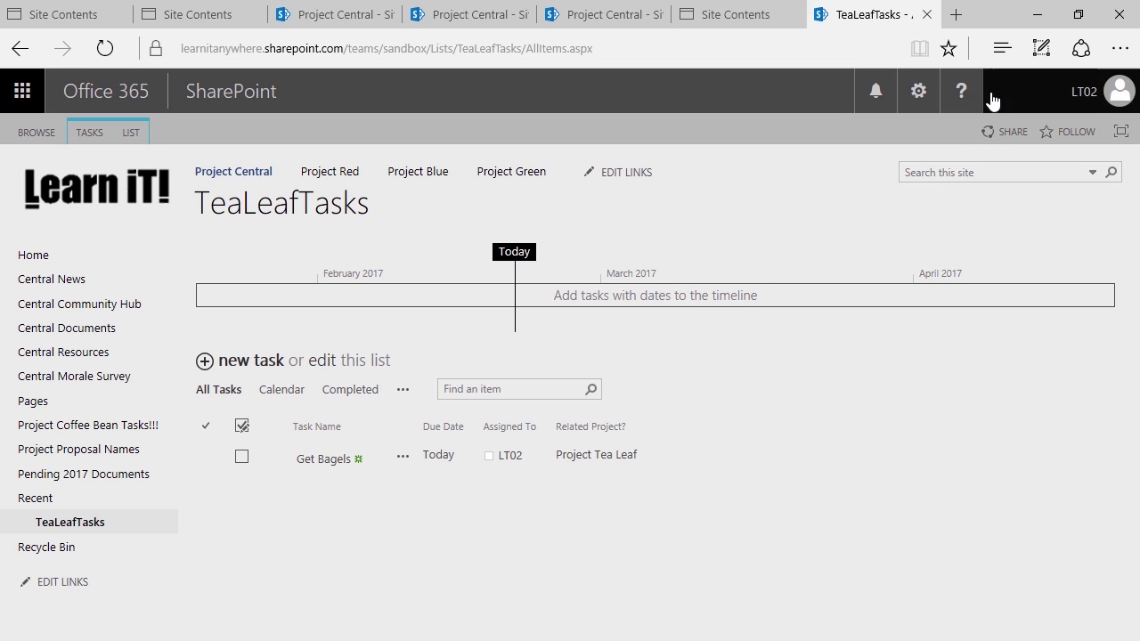
click(912, 98)
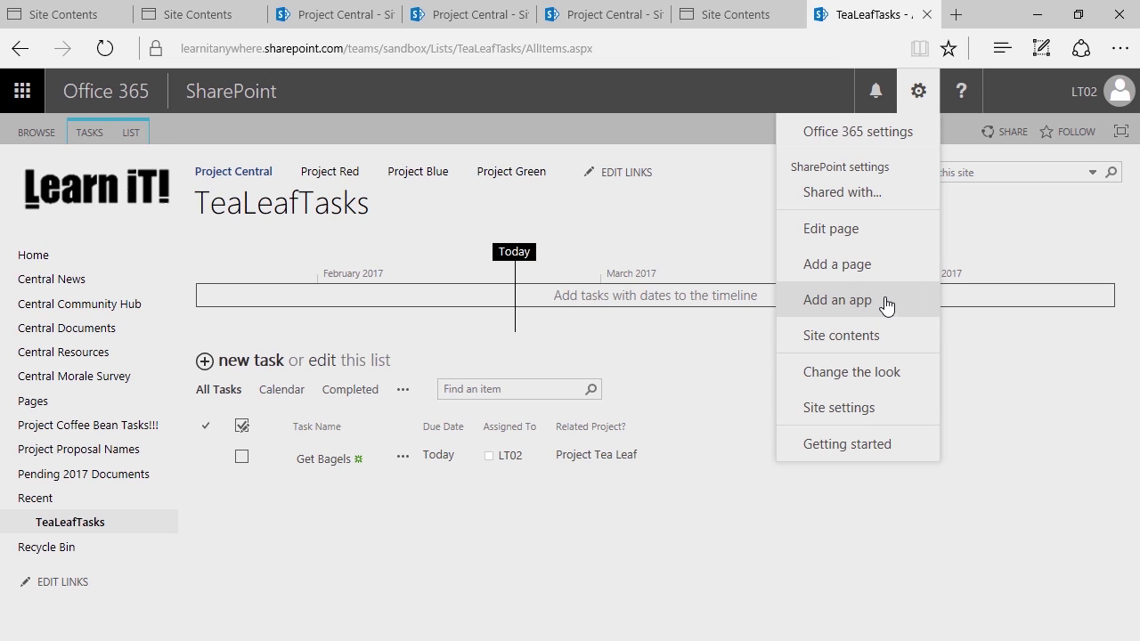
click(749, 381)
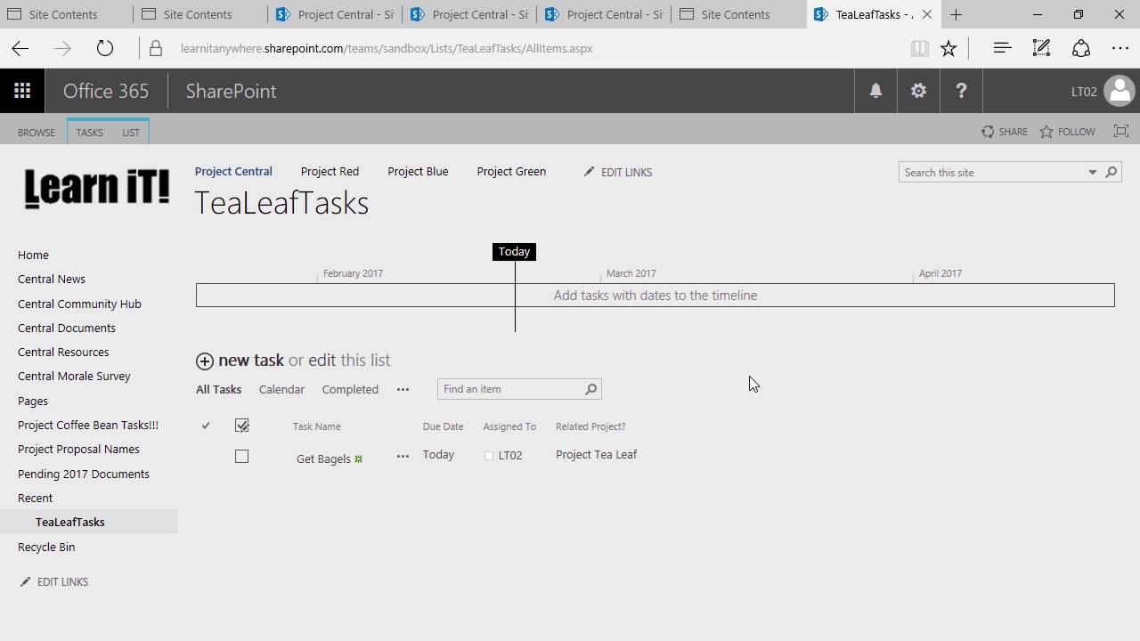
Choose Calendar from the LIST tab's Current View dropdown for TeaLeafTasks
click(129, 132)
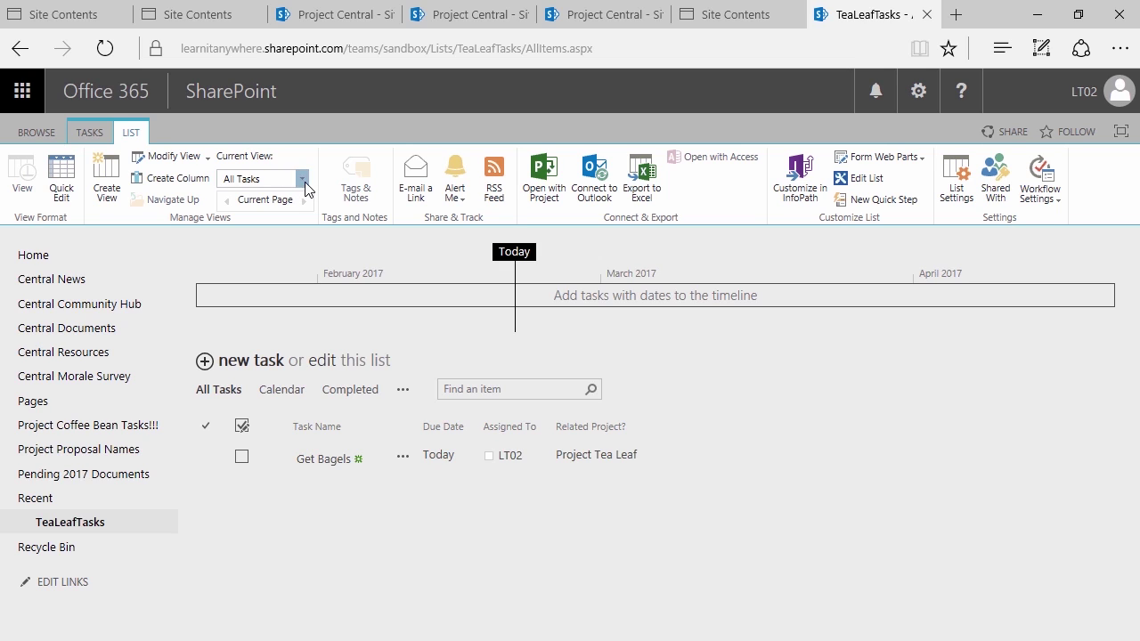
click(304, 180)
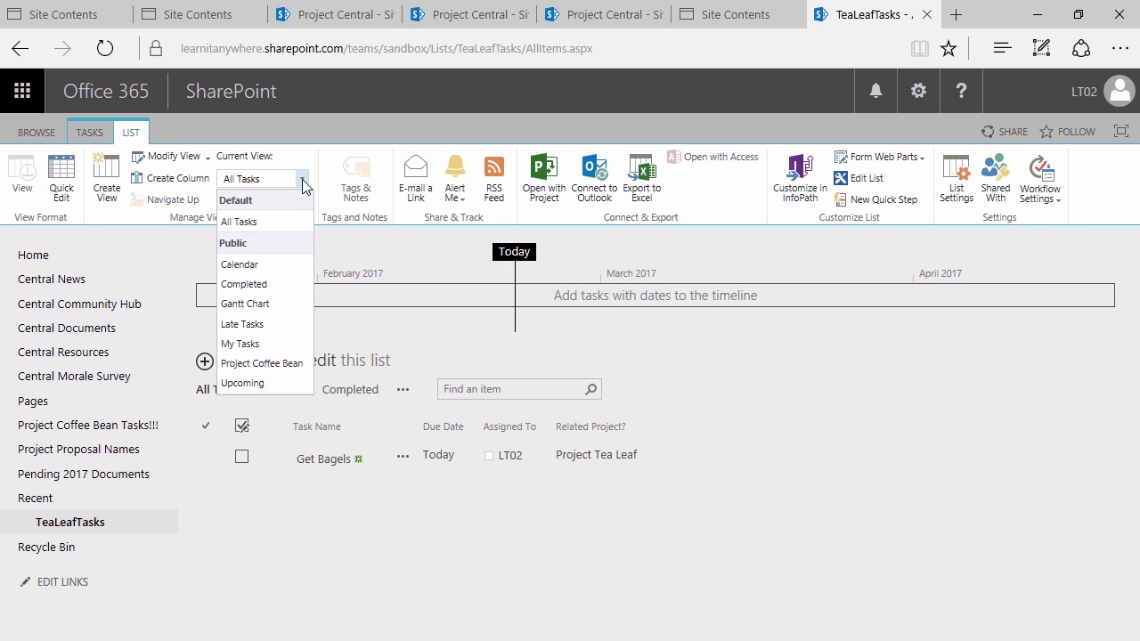
click(264, 266)
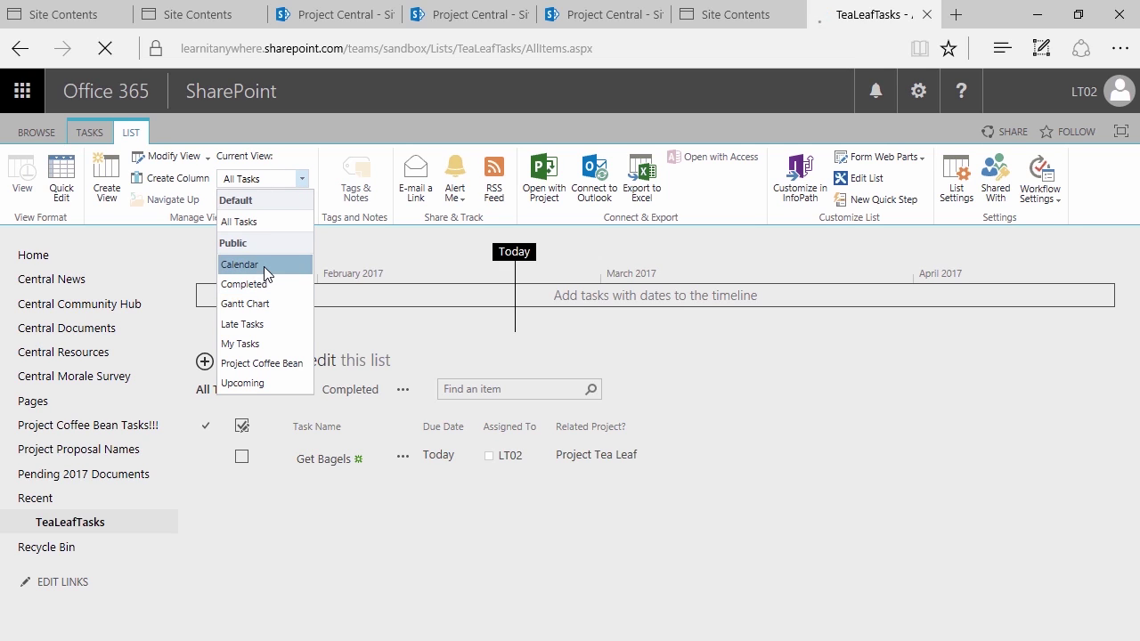
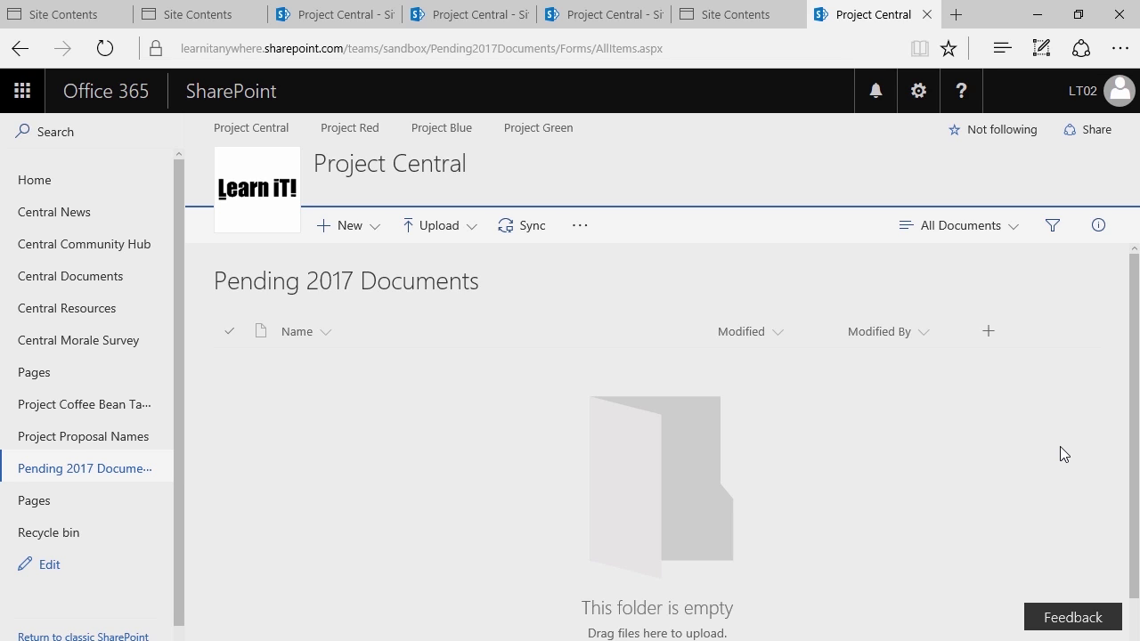
Create a new blank Word document from the New menu of Pending 2017 Documents
click(364, 232)
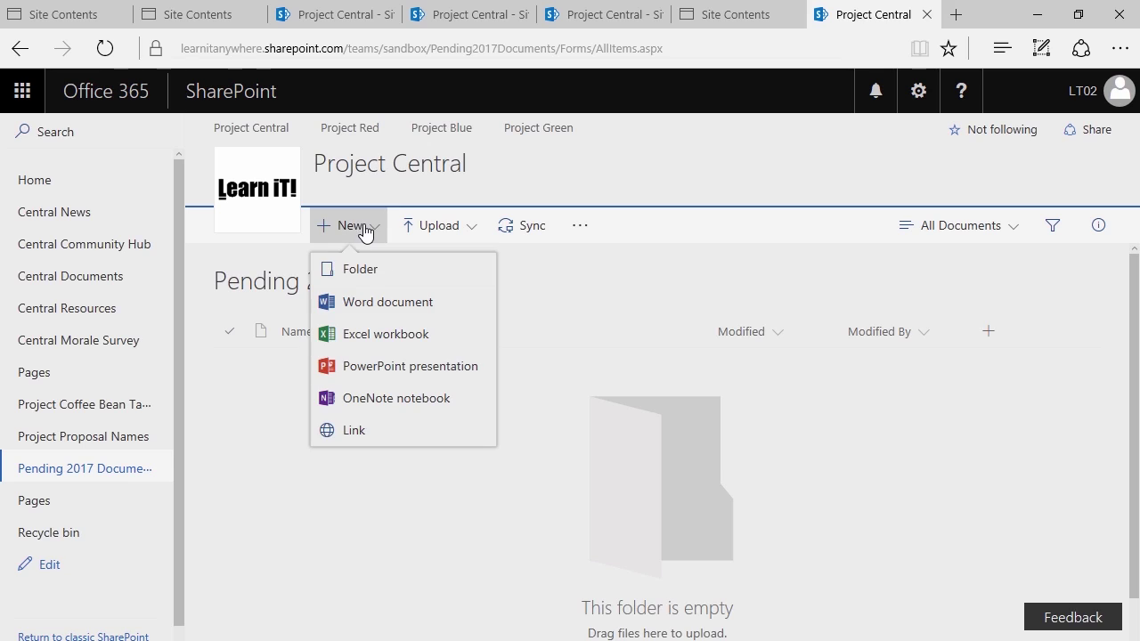
click(371, 319)
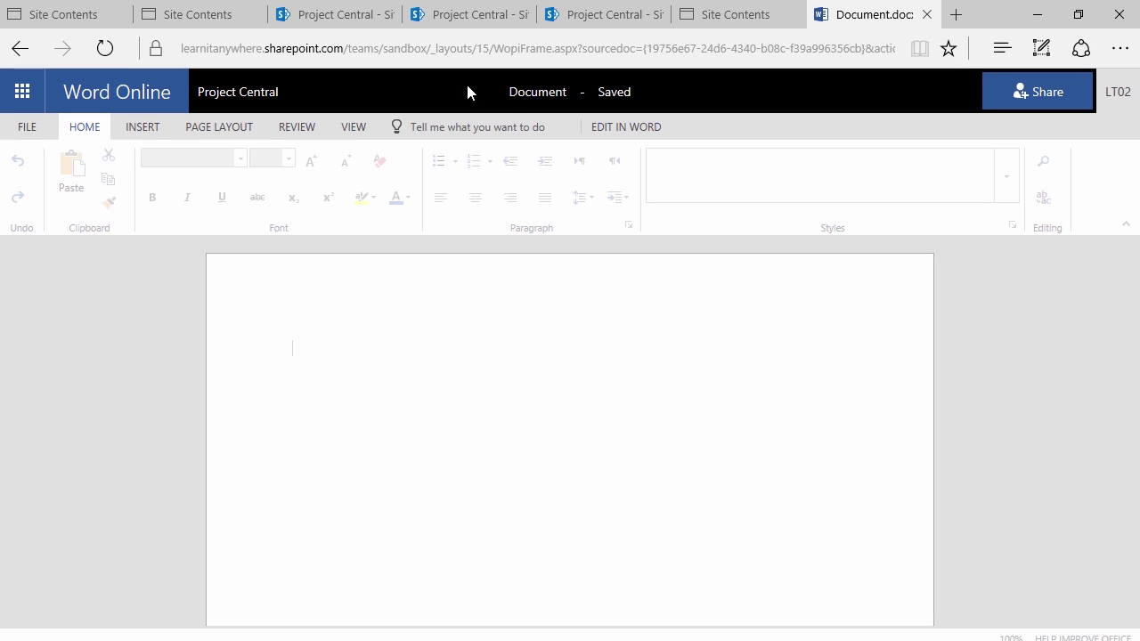
Name the new document 'Important Data'
click(527, 93)
text(Im)
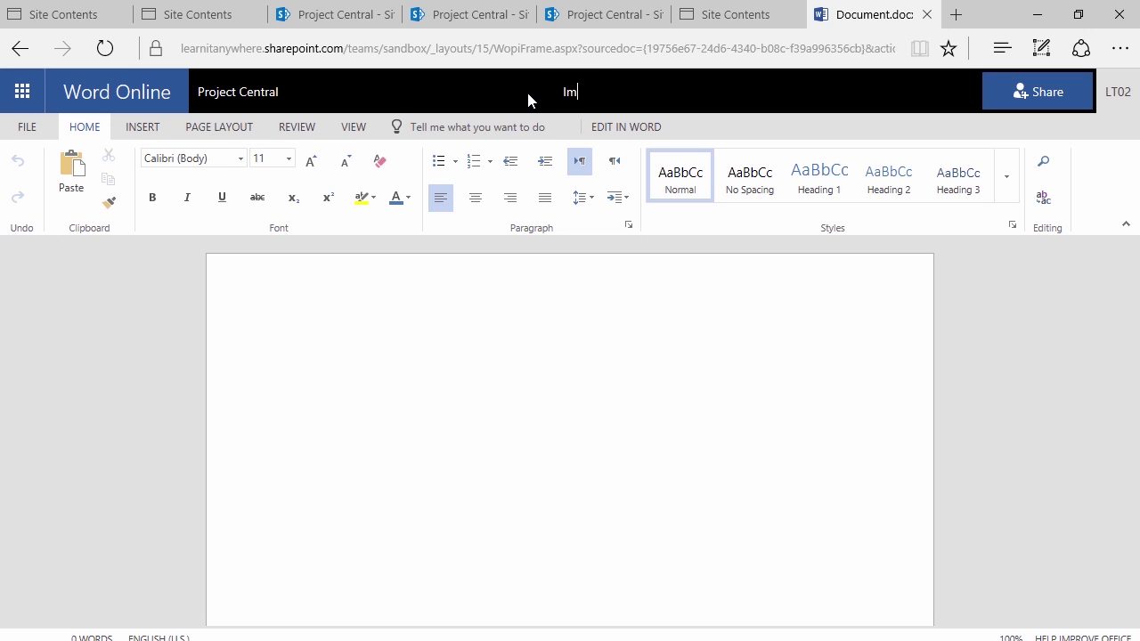
text(portant D)
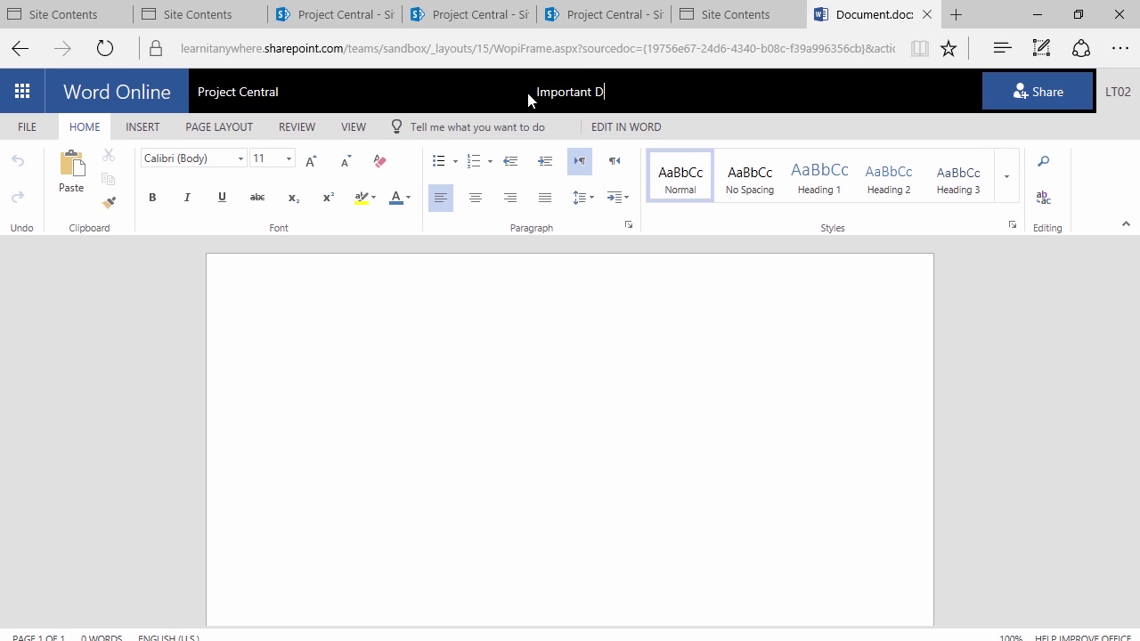
text(ata)
click(438, 331)
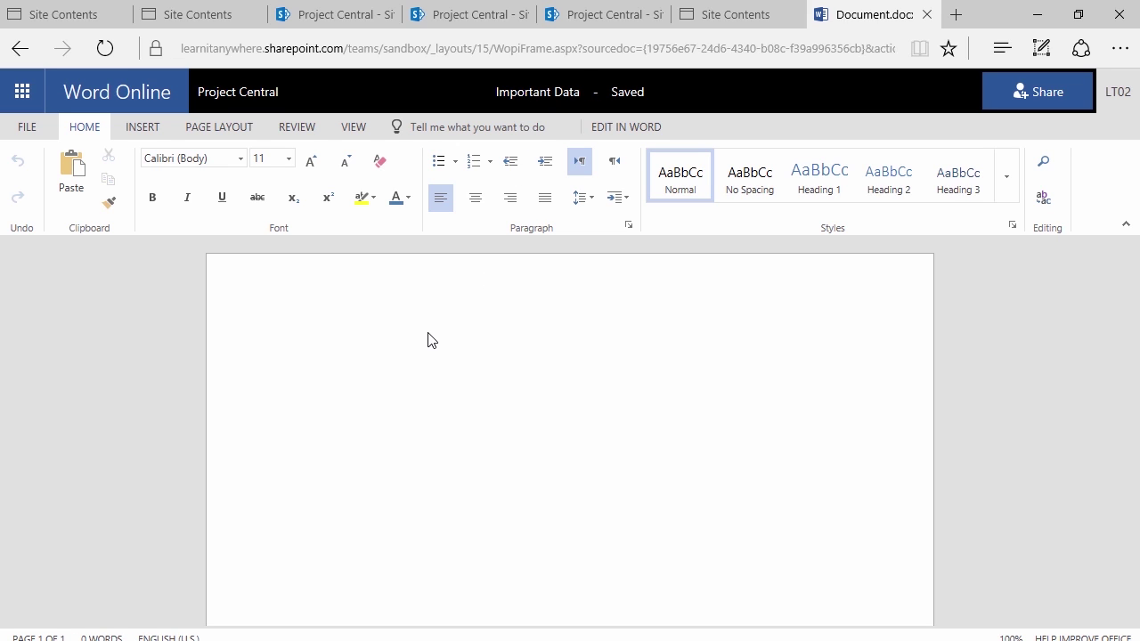
Fill the document with =rand(12,3) placeholder paragraphs and return to Project Central
text(=lorem()
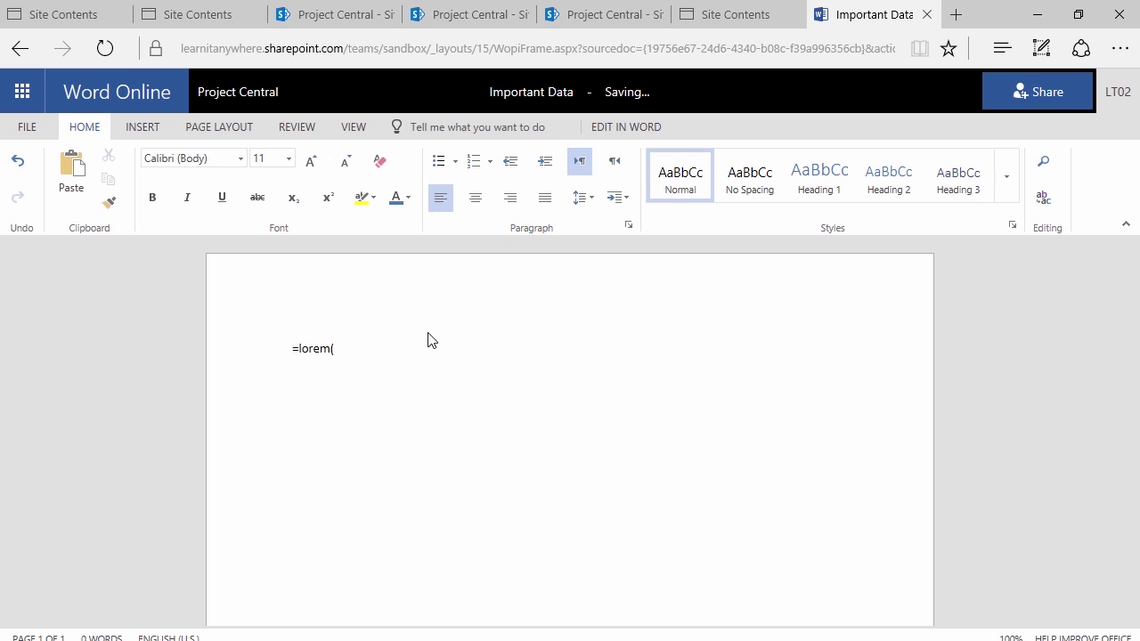
text(12,3))
key(Return)
double_click(305, 349)
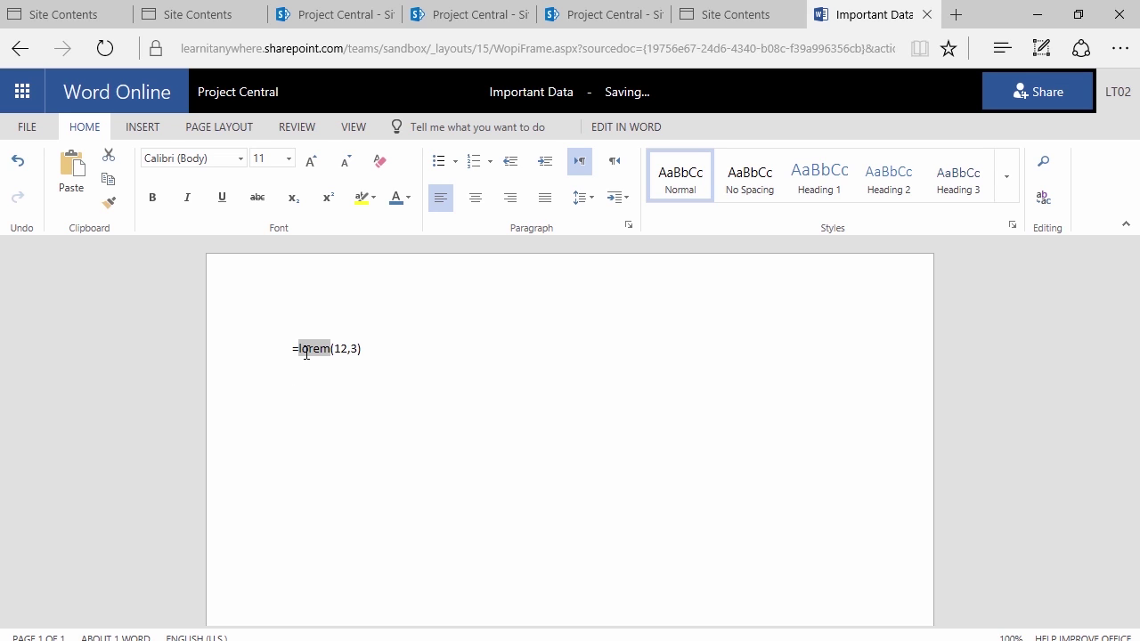
text(rand)
key(Return)
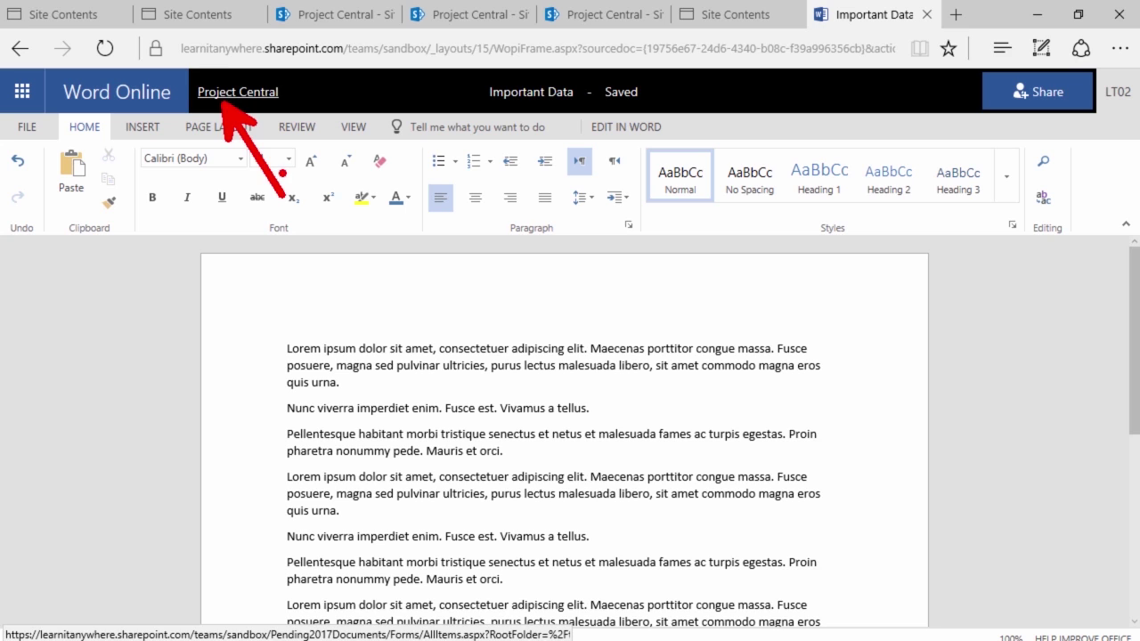
click(230, 93)
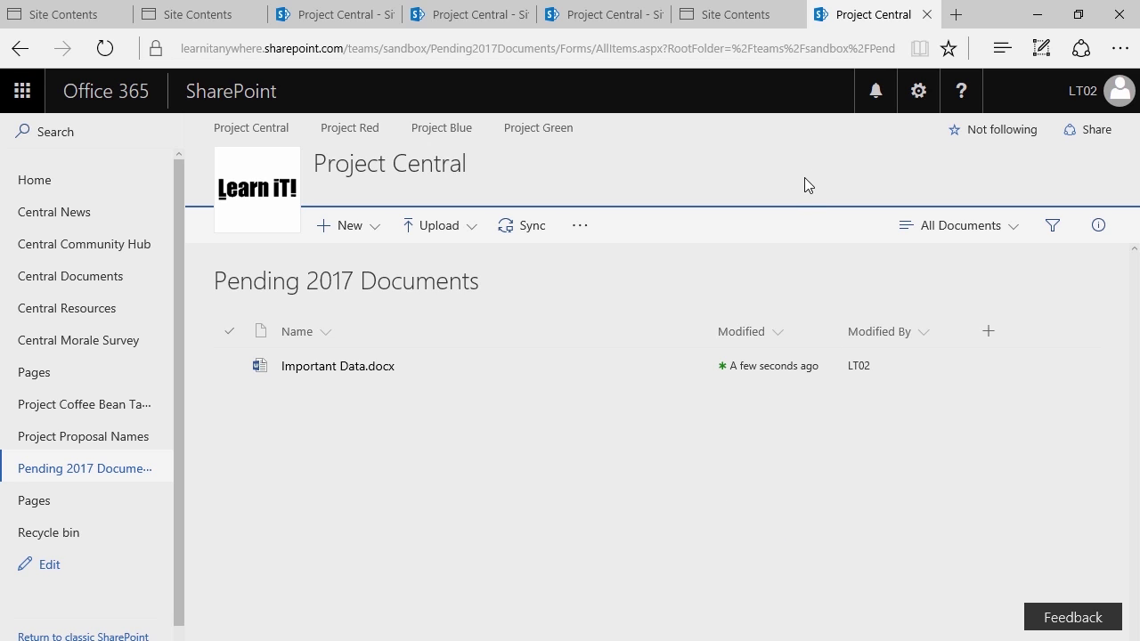
Open Library settings for Pending 2017 Documents from the gear menu
click(916, 93)
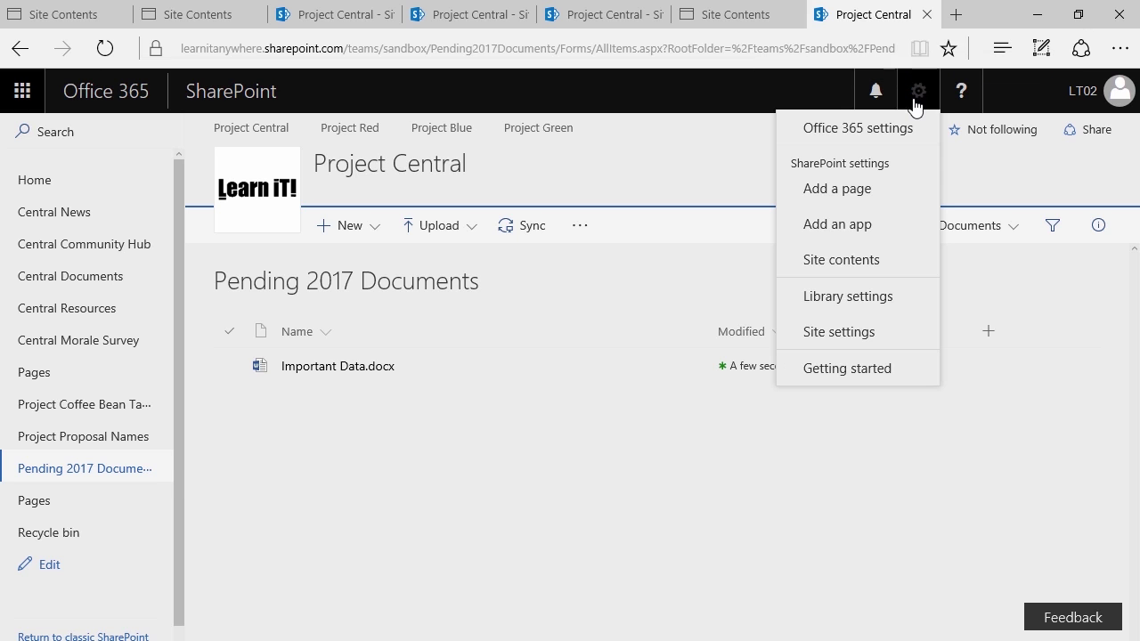
key(ctrl+2)
mouse_move(775, 264)
mouse_down()
mouse_move(849, 303)
mouse_move(944, 322)
mouse_up()
drag(789, 299, 680, 316)
drag(680, 316, 613, 330)
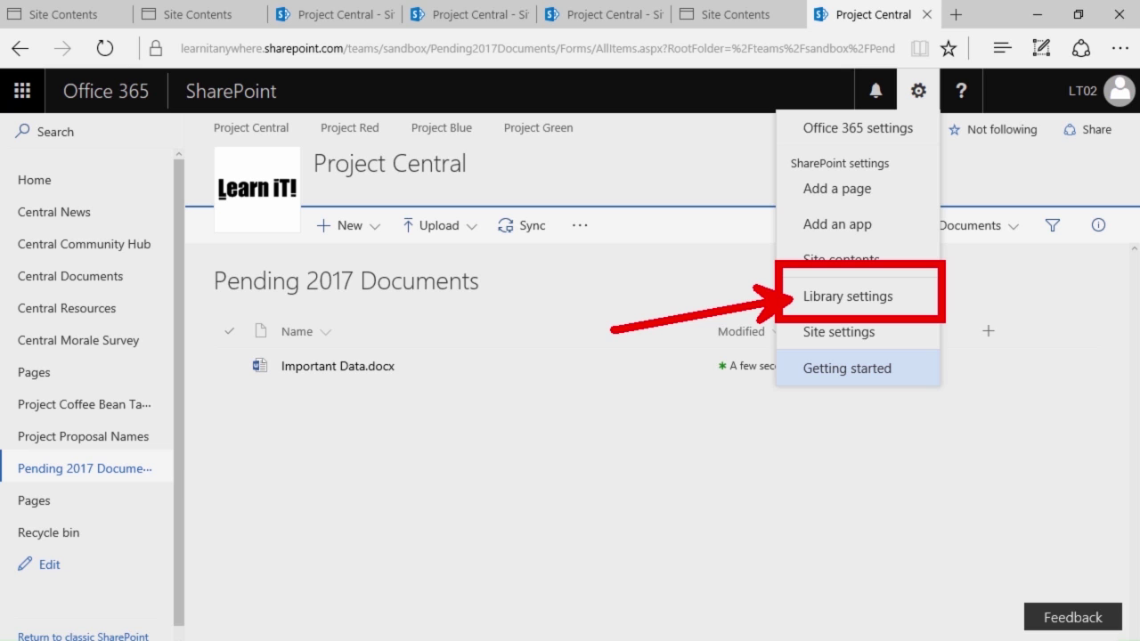
click(853, 301)
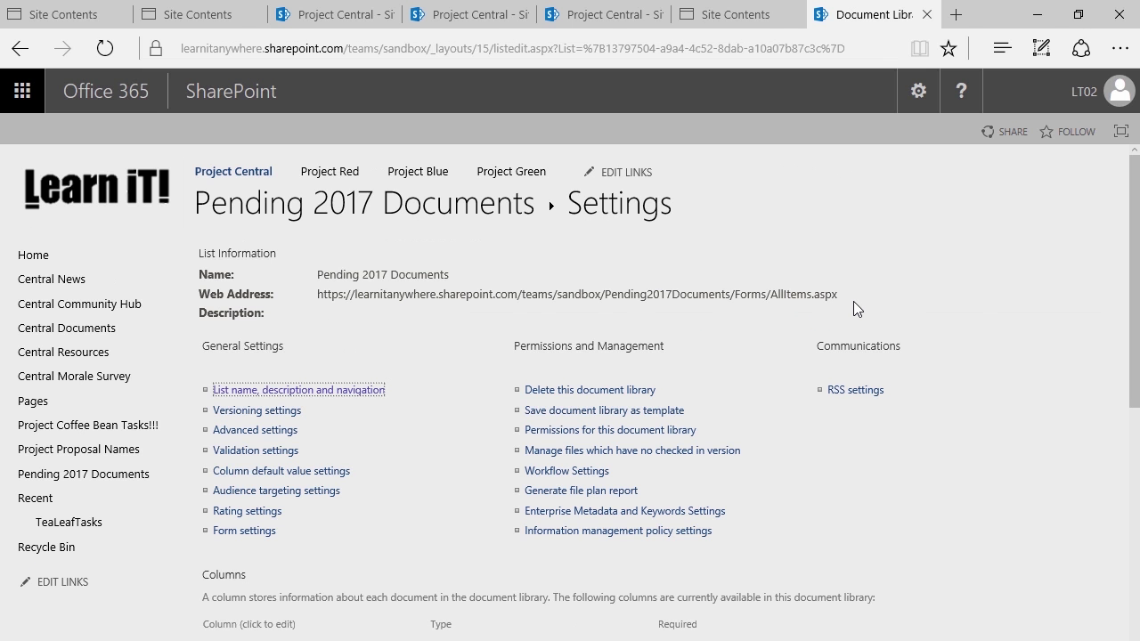
Go to the library's Versioning settings under General Settings
click(918, 91)
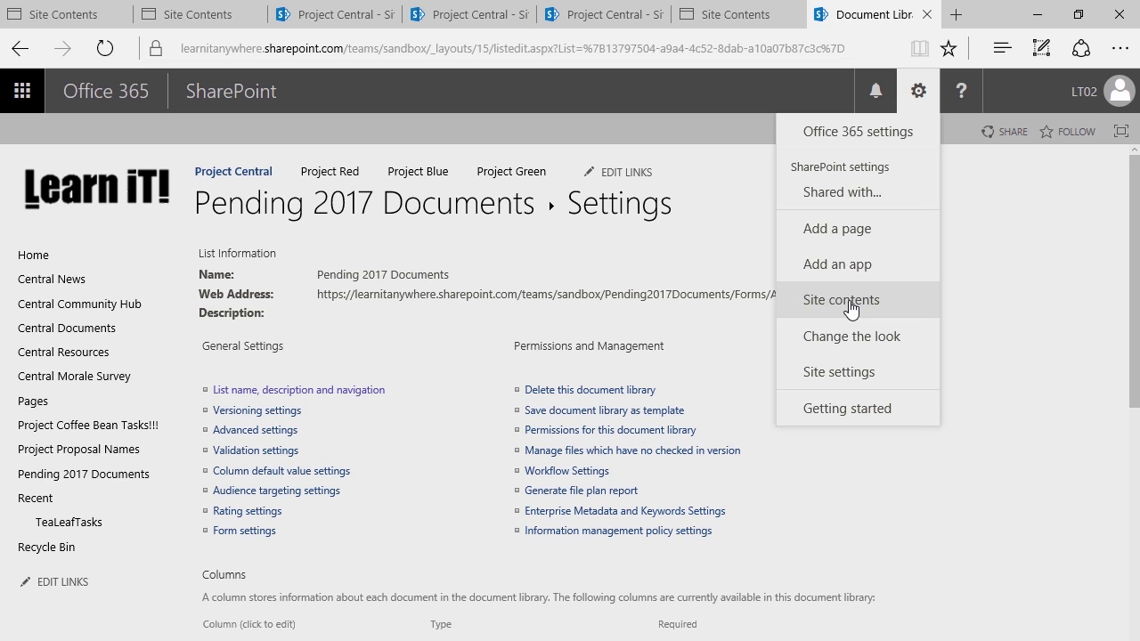
click(644, 268)
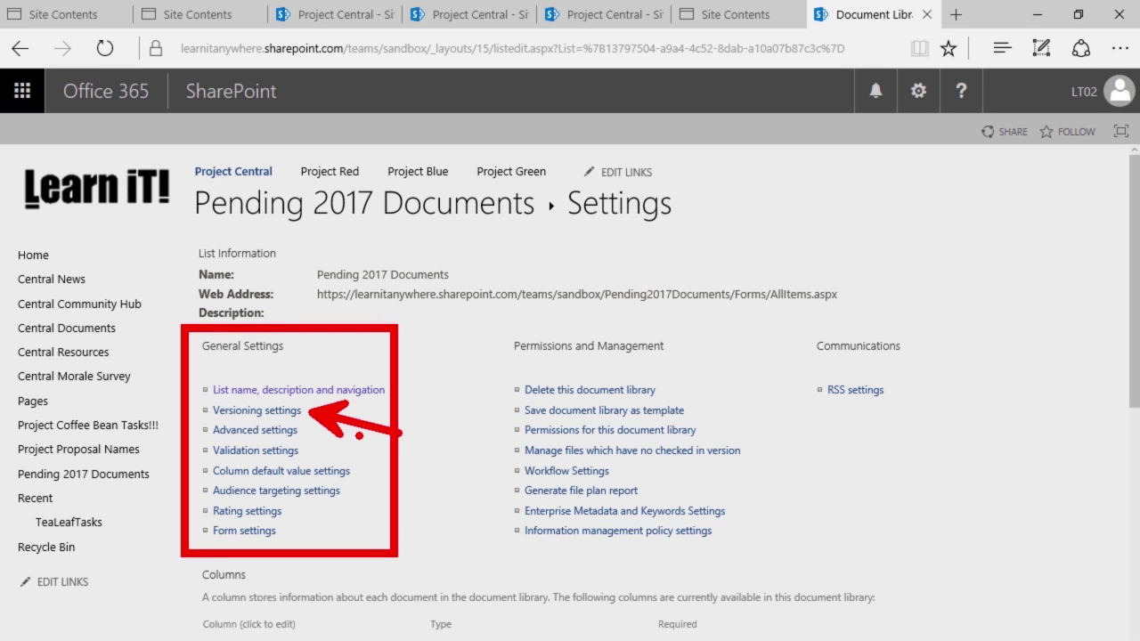
click(258, 411)
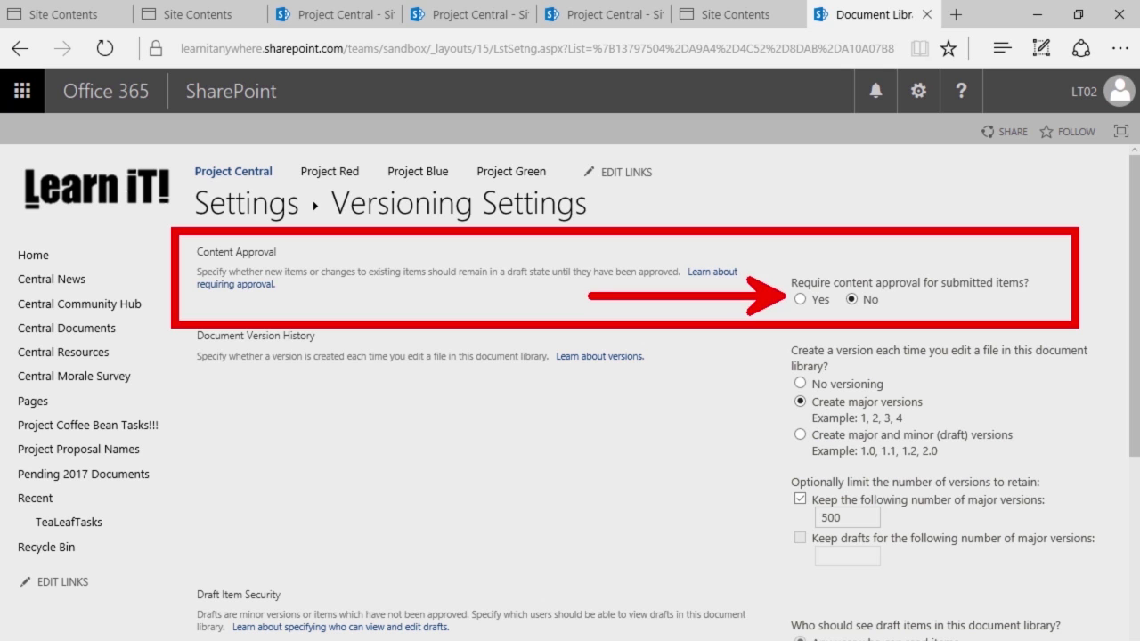
Set Require content approval for submitted items to Yes and save the versioning settings
click(799, 299)
scroll(796, 312, down, 3)
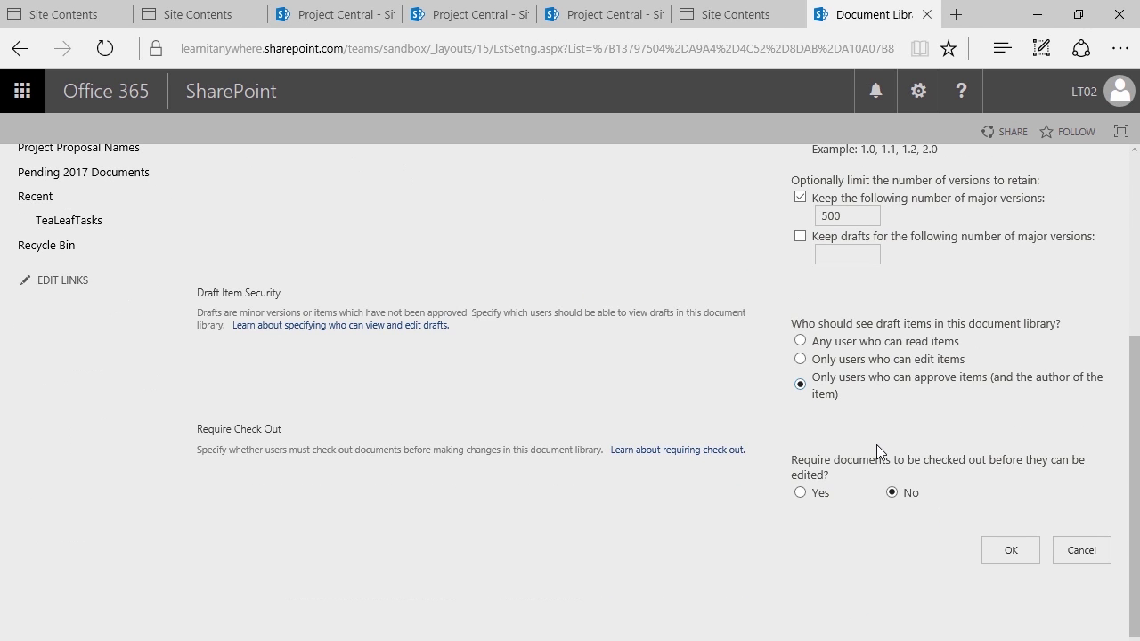
key(ctrl+minus)
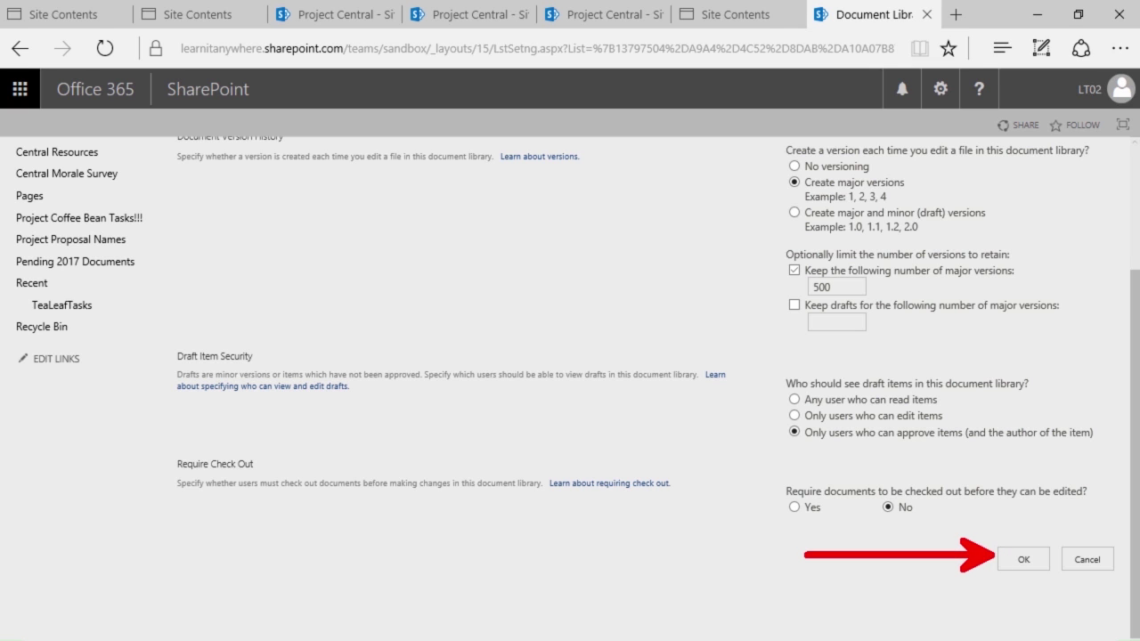
key(ctrl+minus)
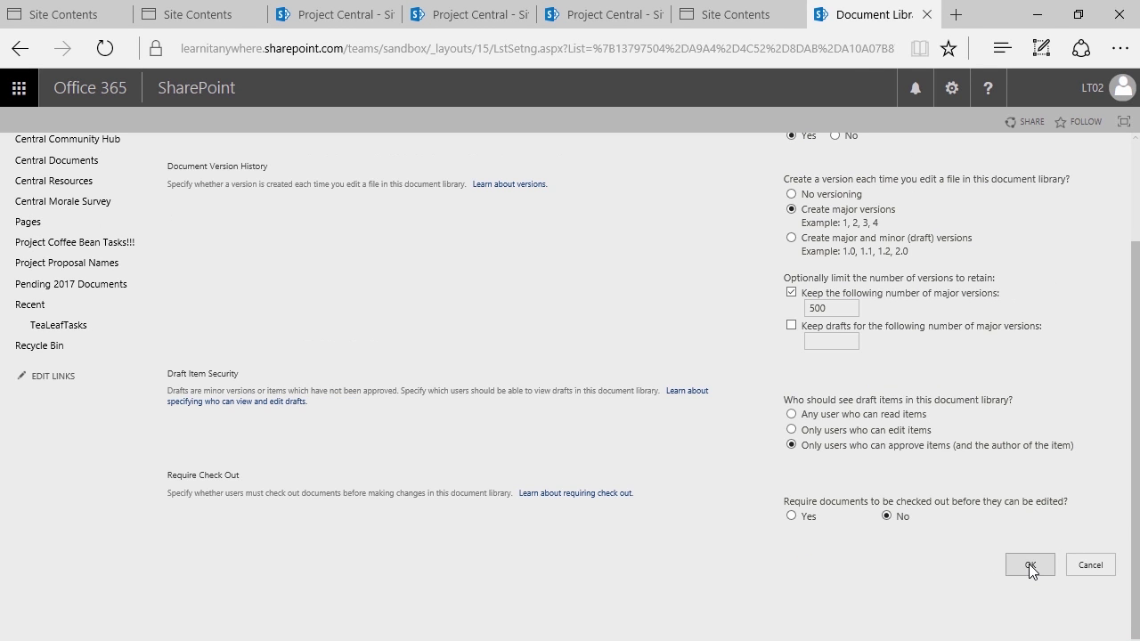
click(1029, 564)
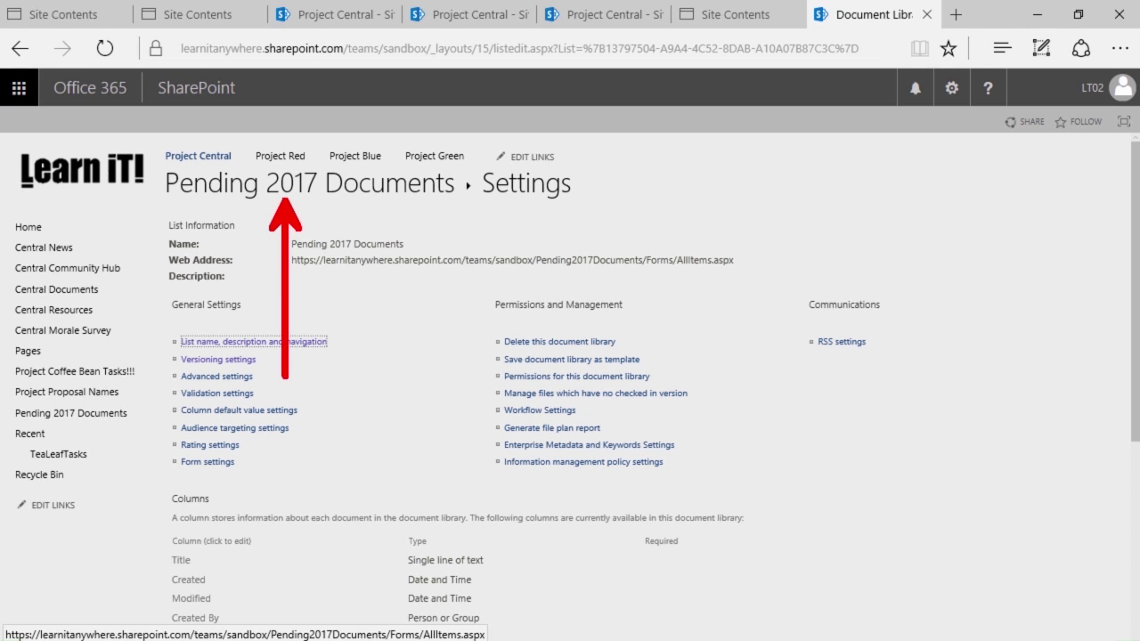
Return to Pending 2017 Documents and create another blank Word document
click(312, 188)
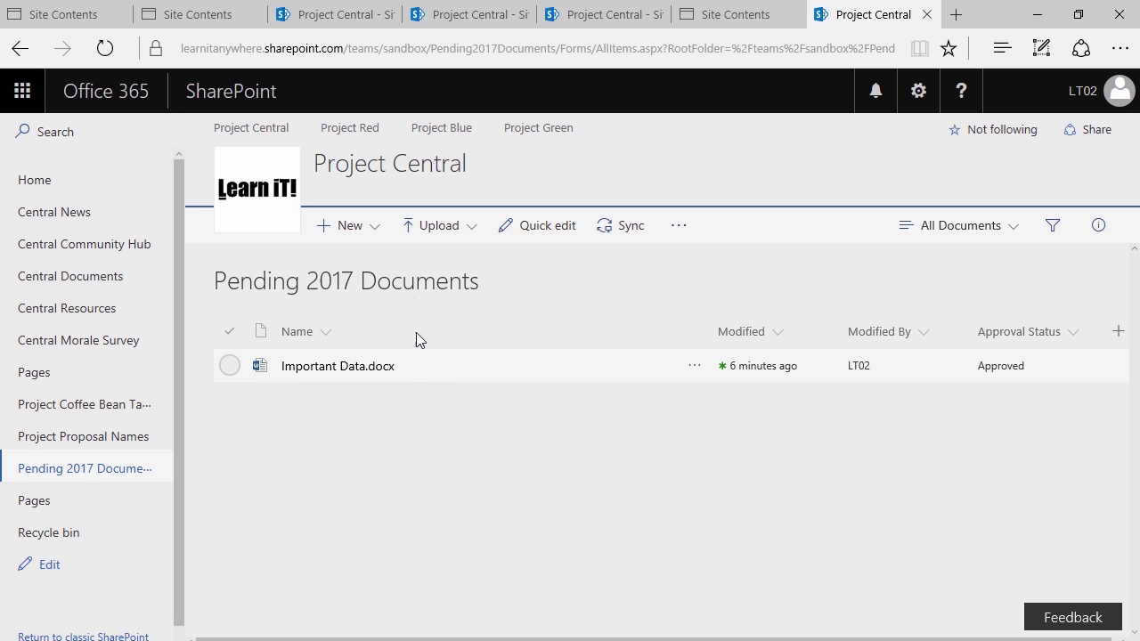
click(368, 230)
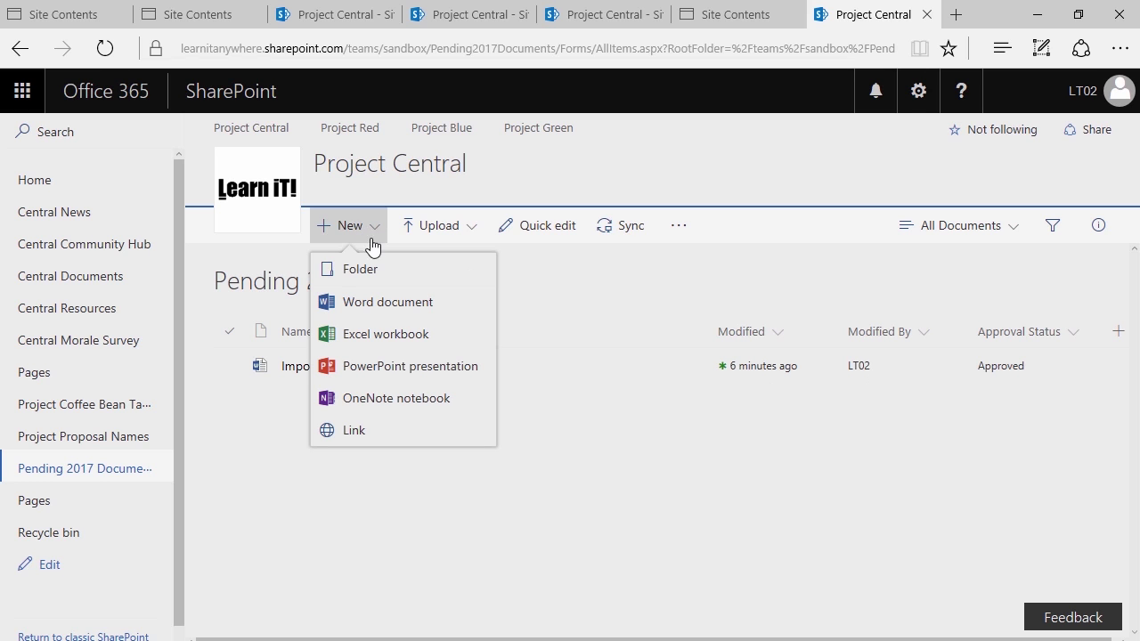
click(408, 307)
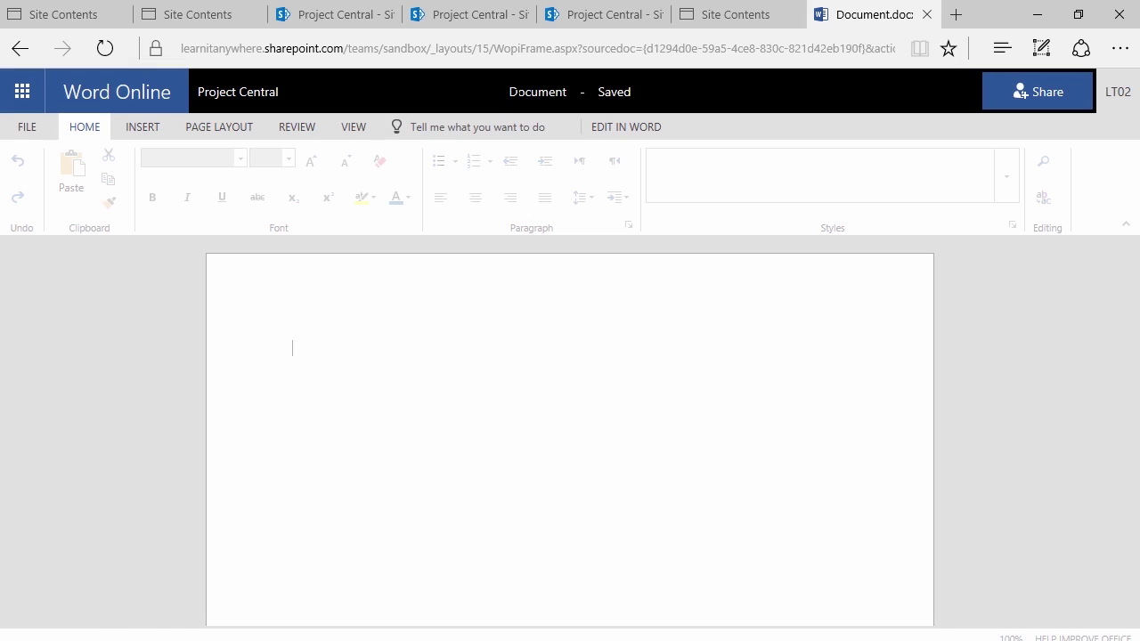
Name the new document 'Even More Important Data'
click(520, 96)
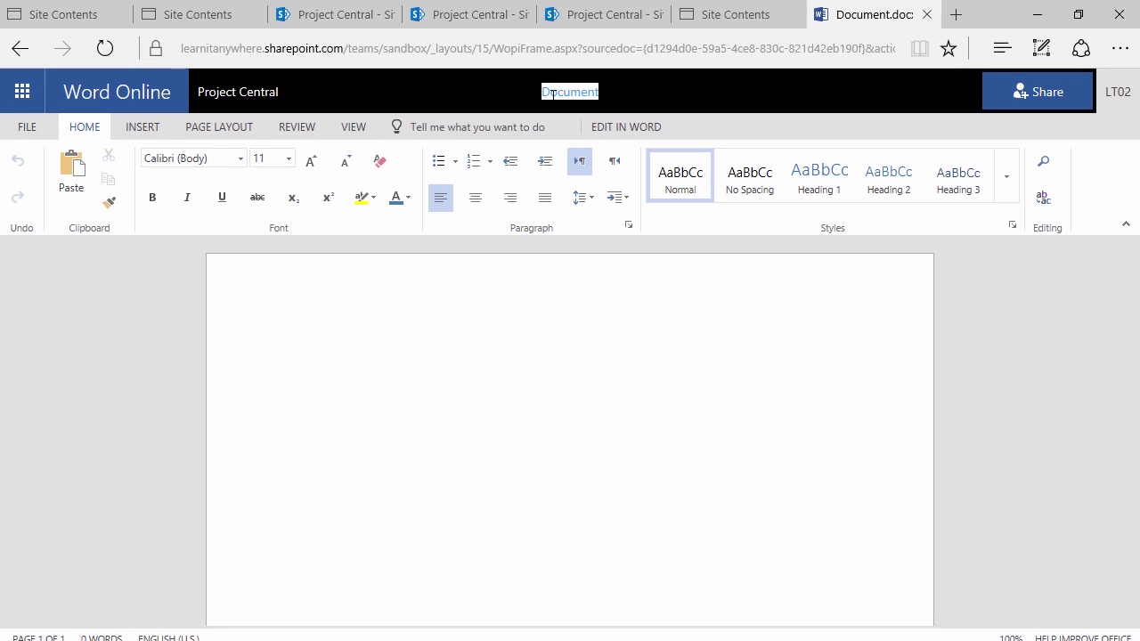
text(Even More Important Data)
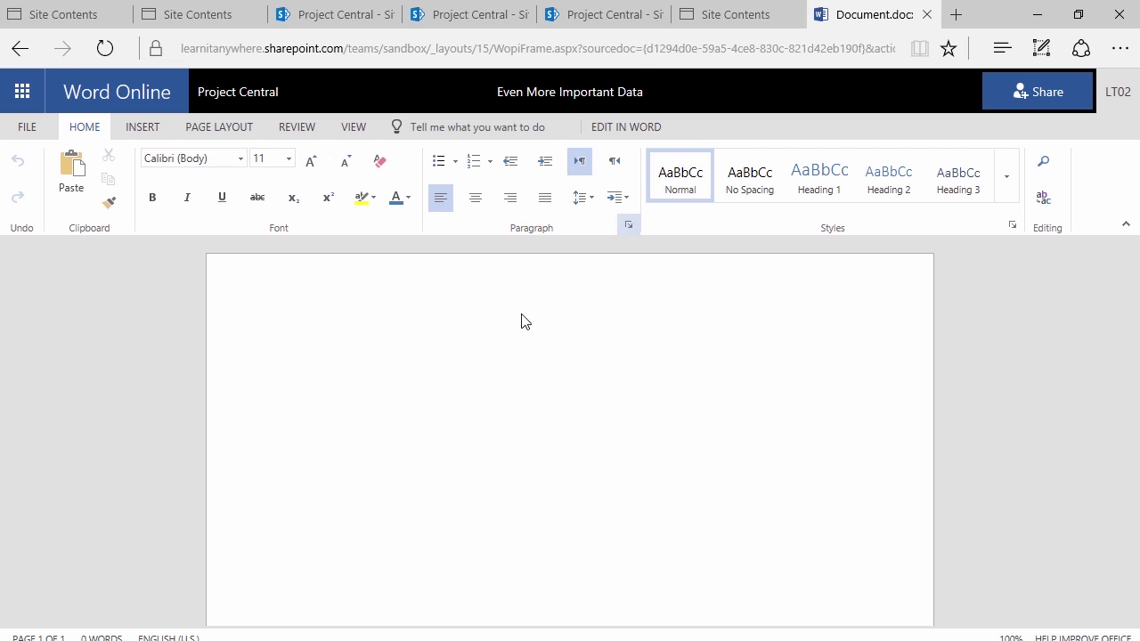
click(400, 357)
Add =rand(1,4) placeholder text and return to Project Central
text(=rand)
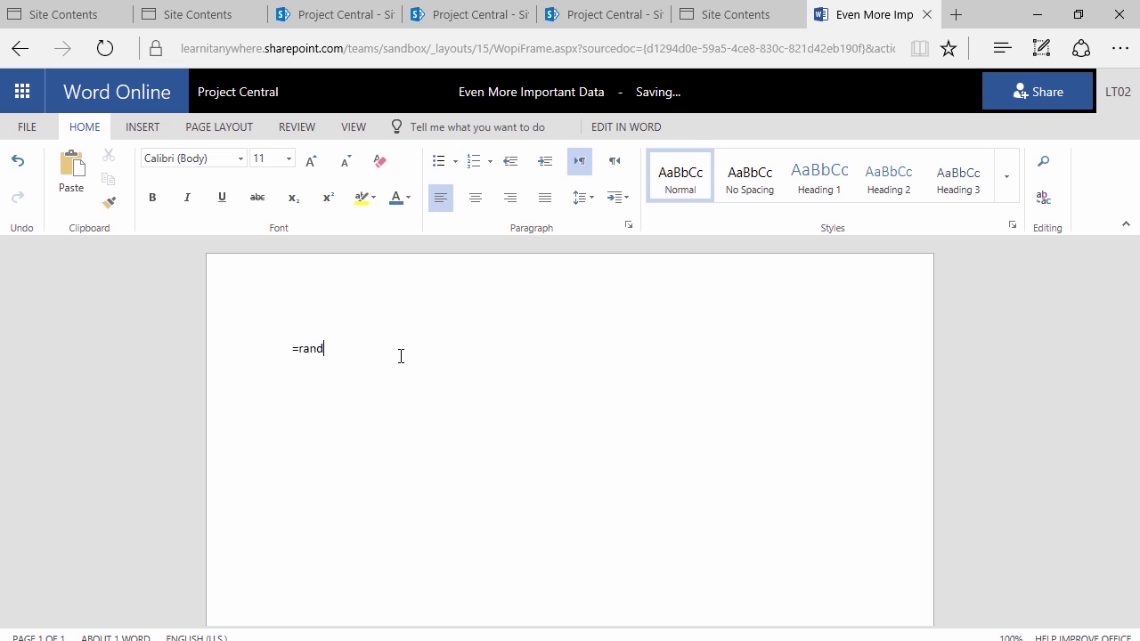
text((1,4))
key(Return)
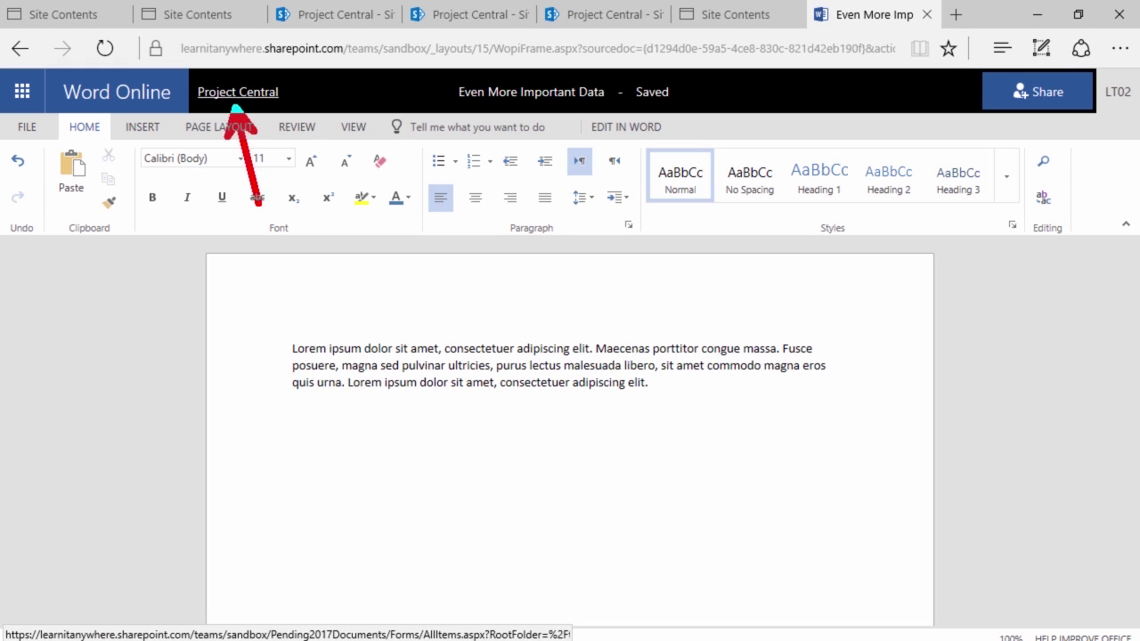
click(242, 96)
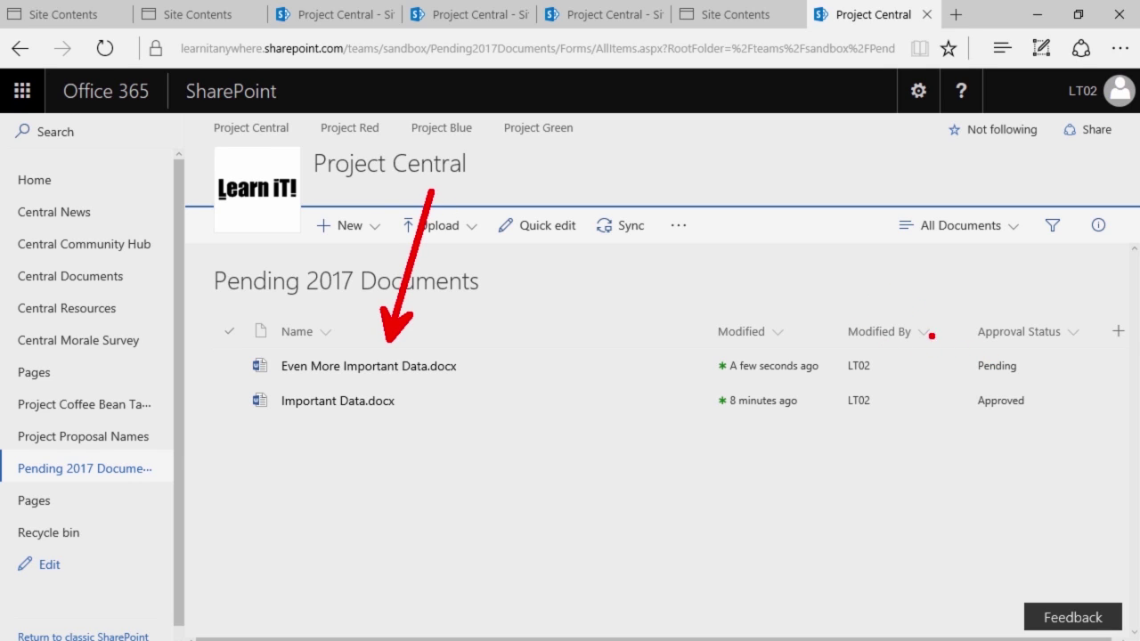
Open the context menu of the pending file Even More Important Data.docx
drag(937, 344, 1054, 387)
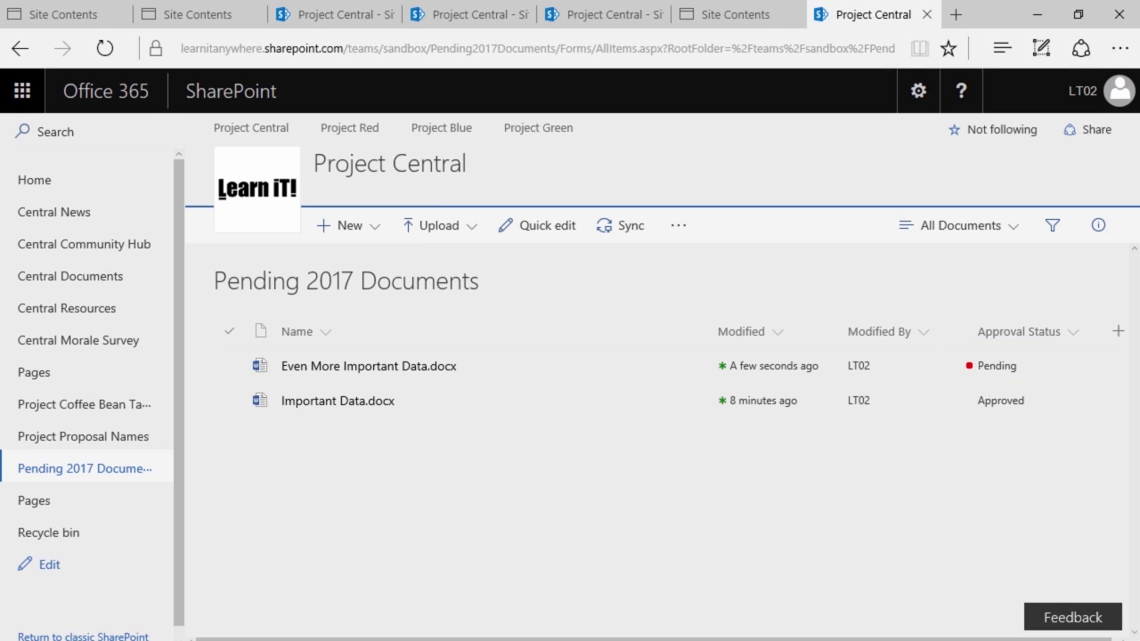
mouse_move(965, 349)
mouse_down()
mouse_move(1049, 403)
mouse_move(1041, 381)
mouse_up()
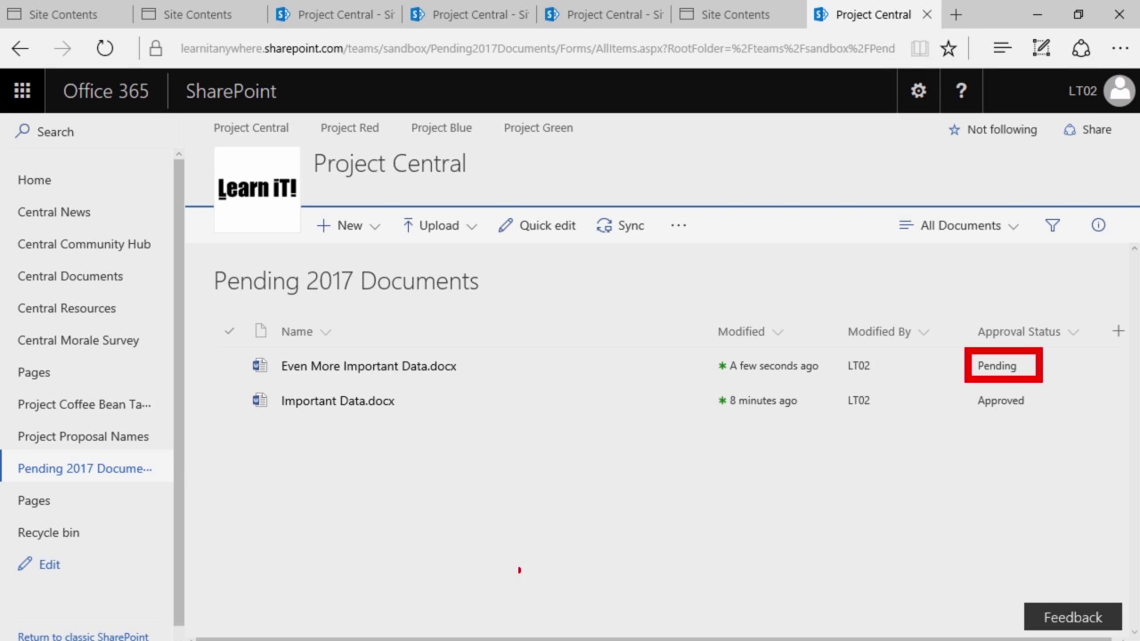
key(ctrl+z)
mouse_move(206, 389)
mouse_down()
mouse_move(614, 388)
mouse_move(1058, 424)
mouse_up()
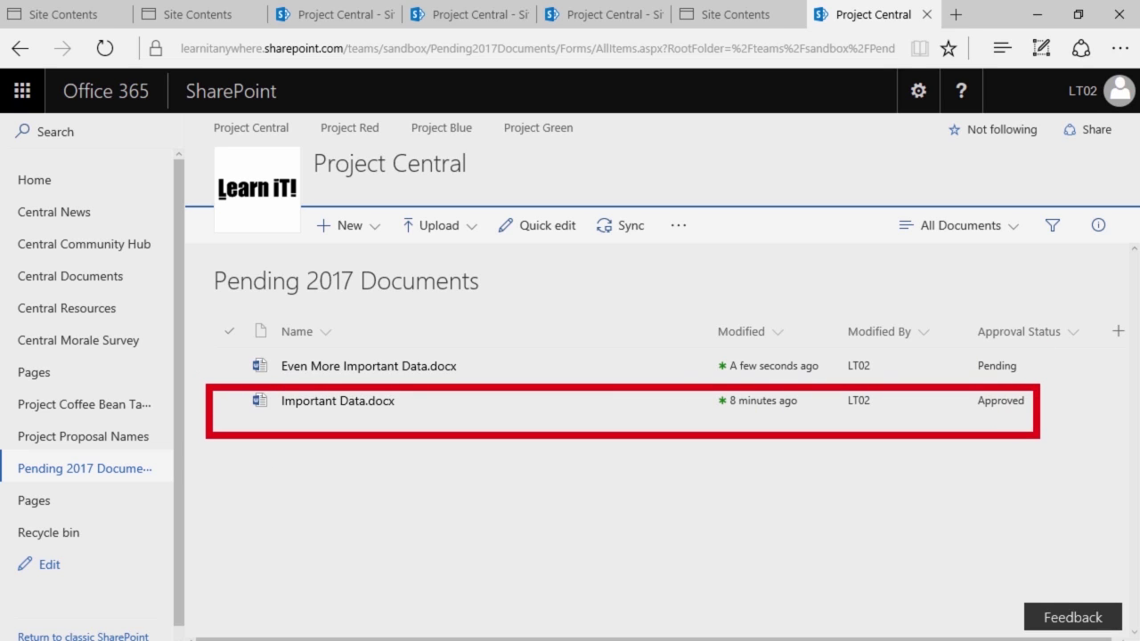
drag(1028, 461, 1058, 509)
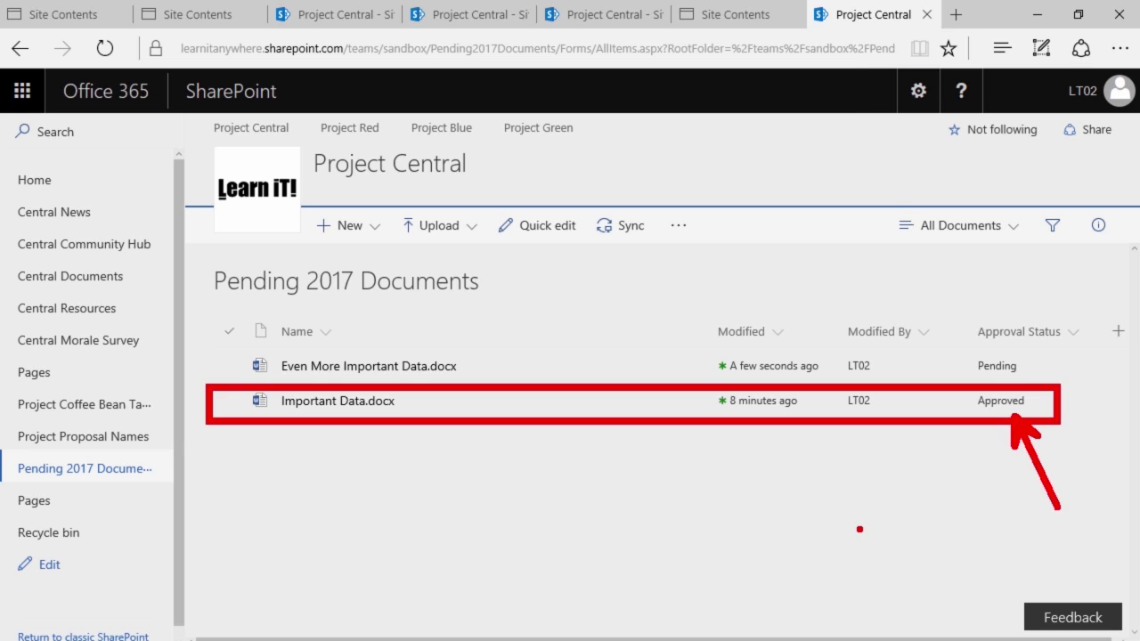
key(Escape)
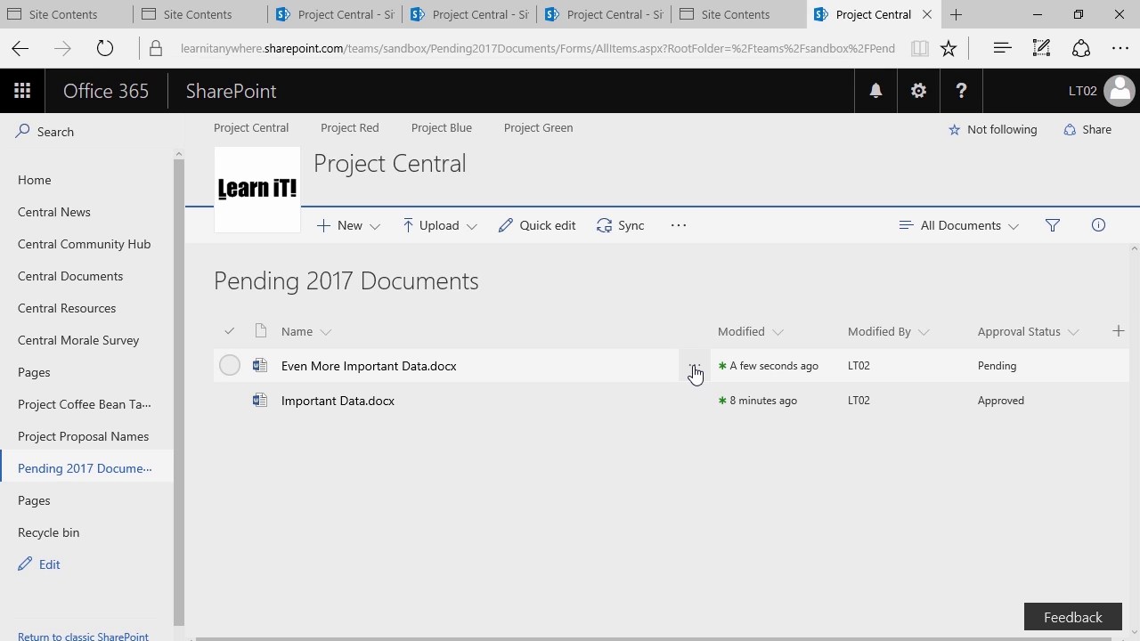
click(695, 367)
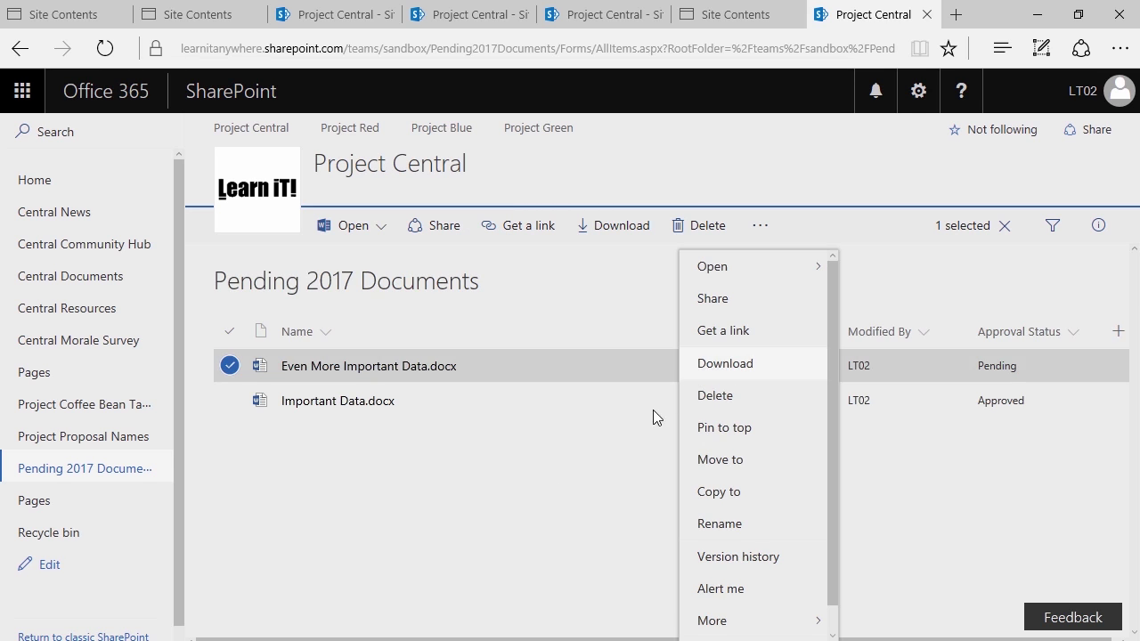
click(475, 473)
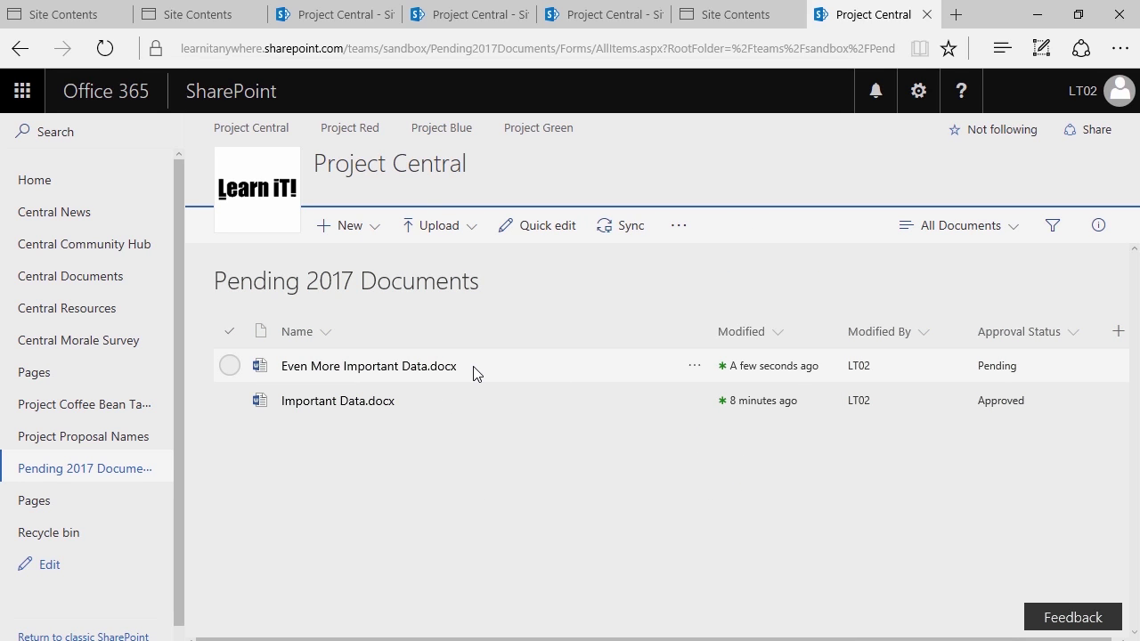
right_click(475, 373)
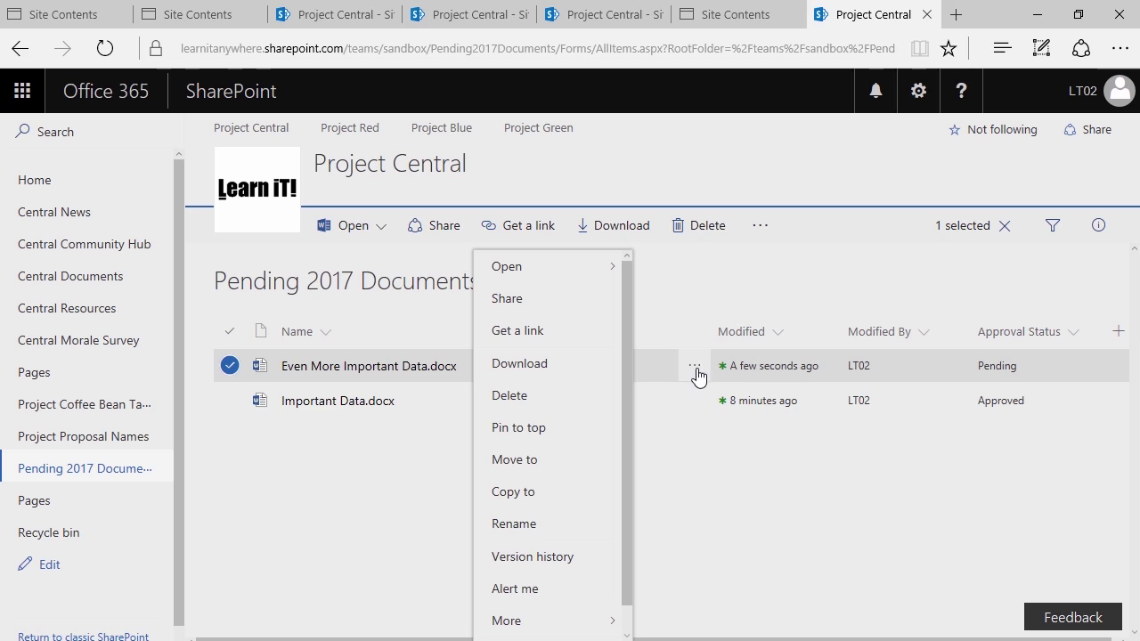
Mark Even More Important Data.docx as Approved through More > Approve/reject
scroll(494, 458, down, 1)
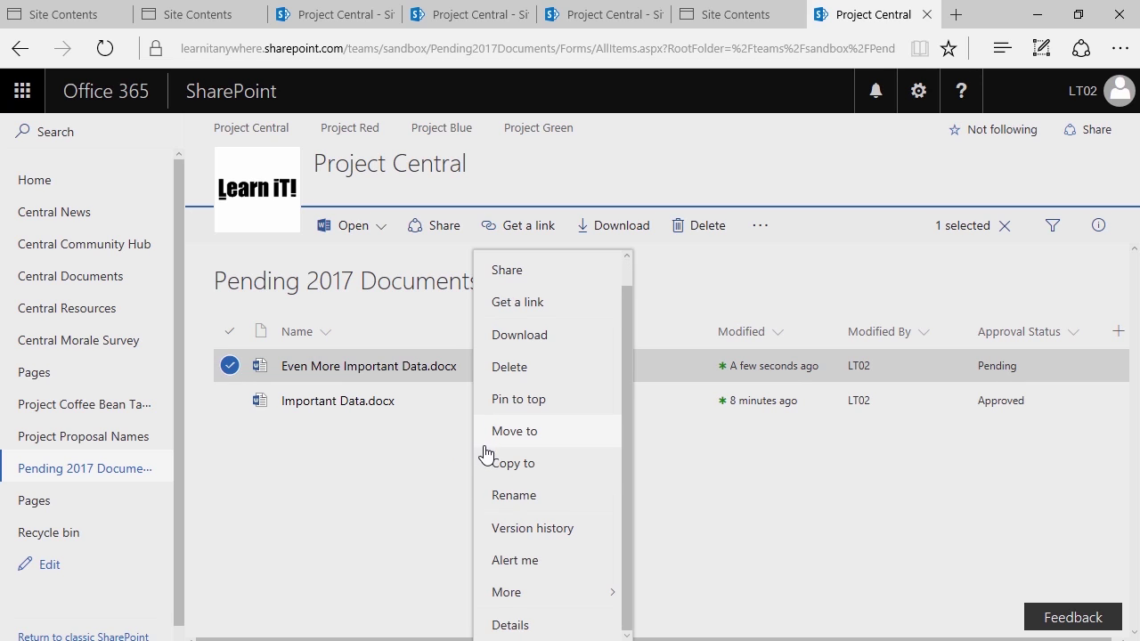
mouse_move(516, 600)
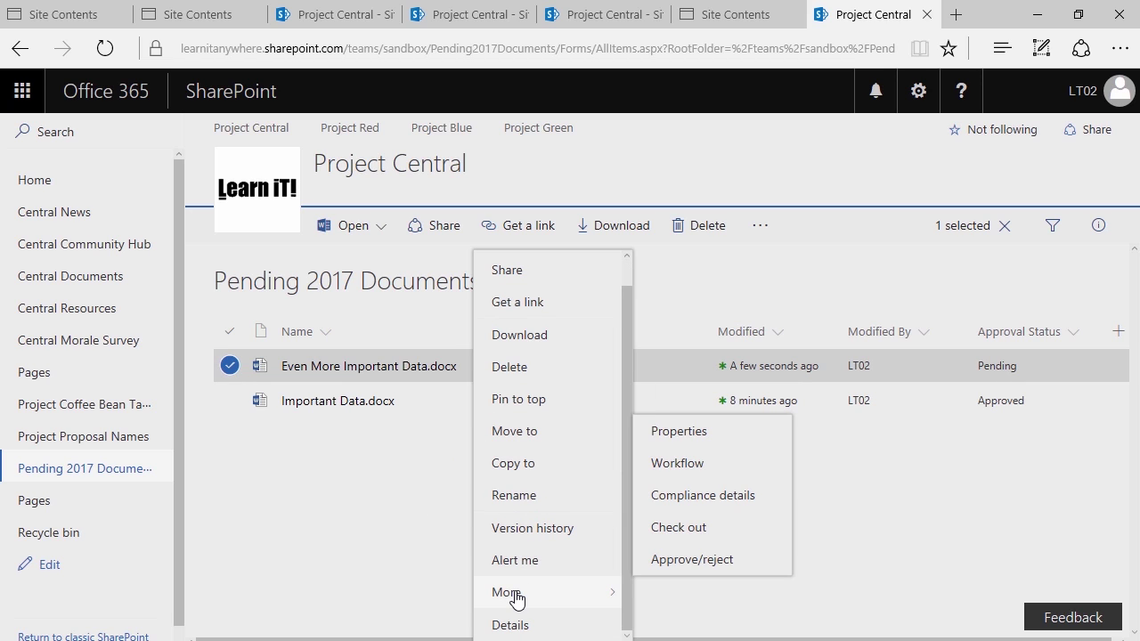
click(685, 559)
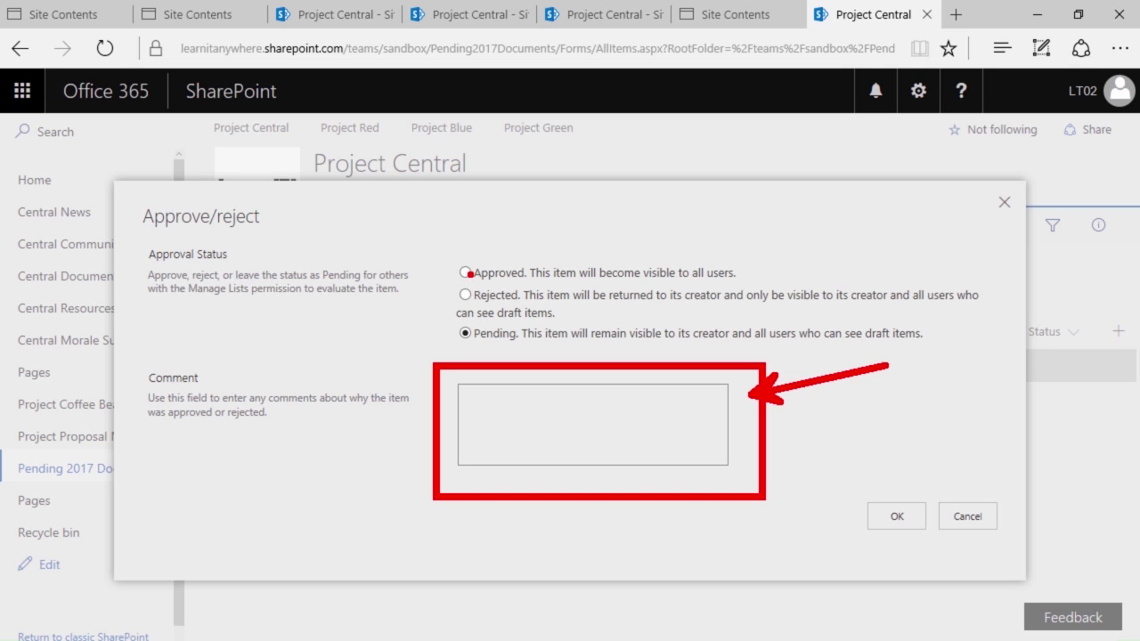
click(465, 273)
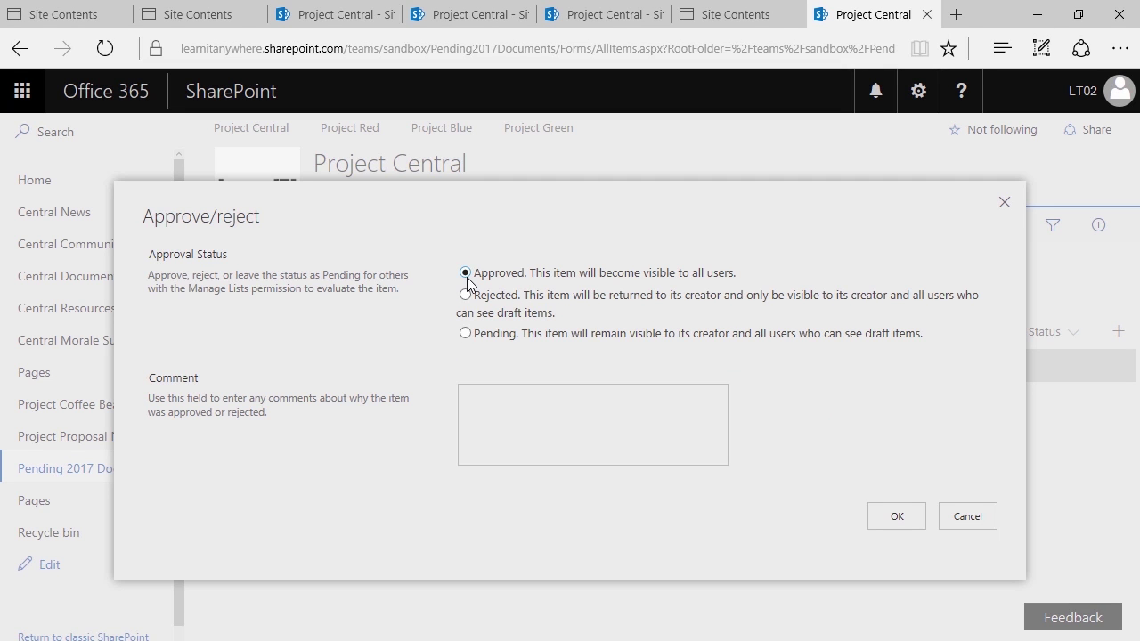
click(894, 516)
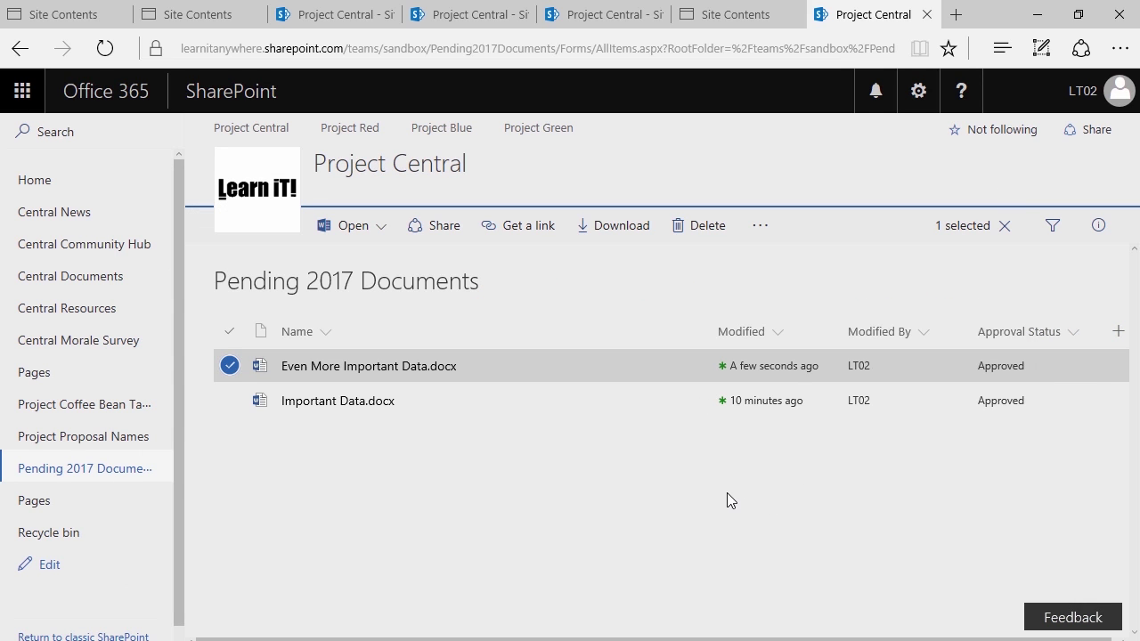
Clear the file selection, leaving Coffee Budget.xlsx listed as Pending
click(227, 367)
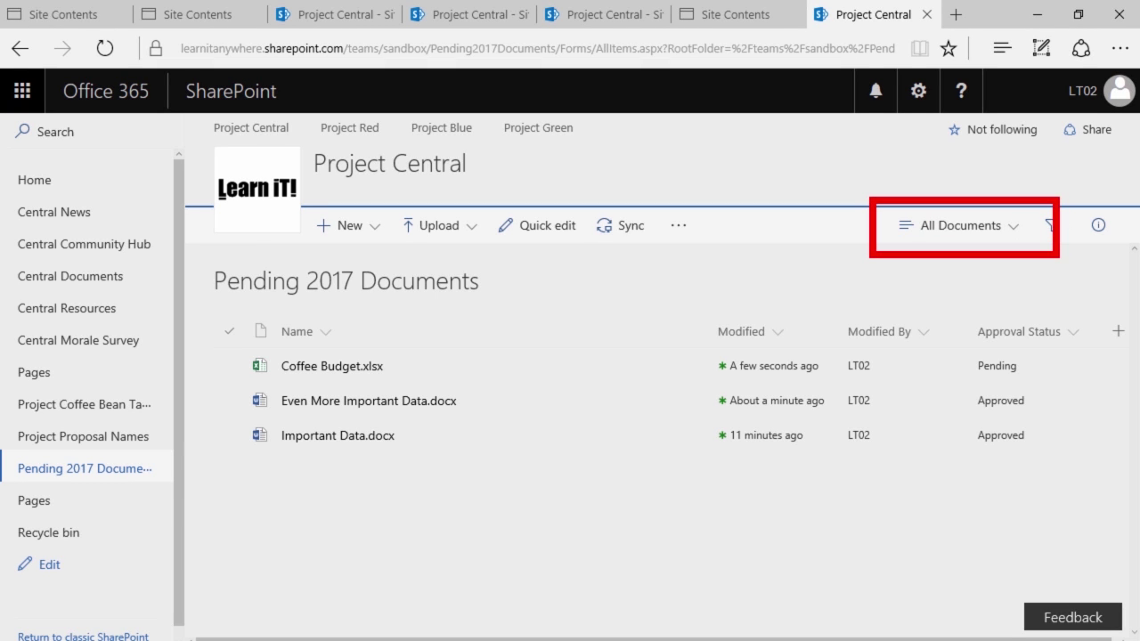
Switch the library to My submissions, then to the Approve/reject Items view, and select the Pending group
click(980, 227)
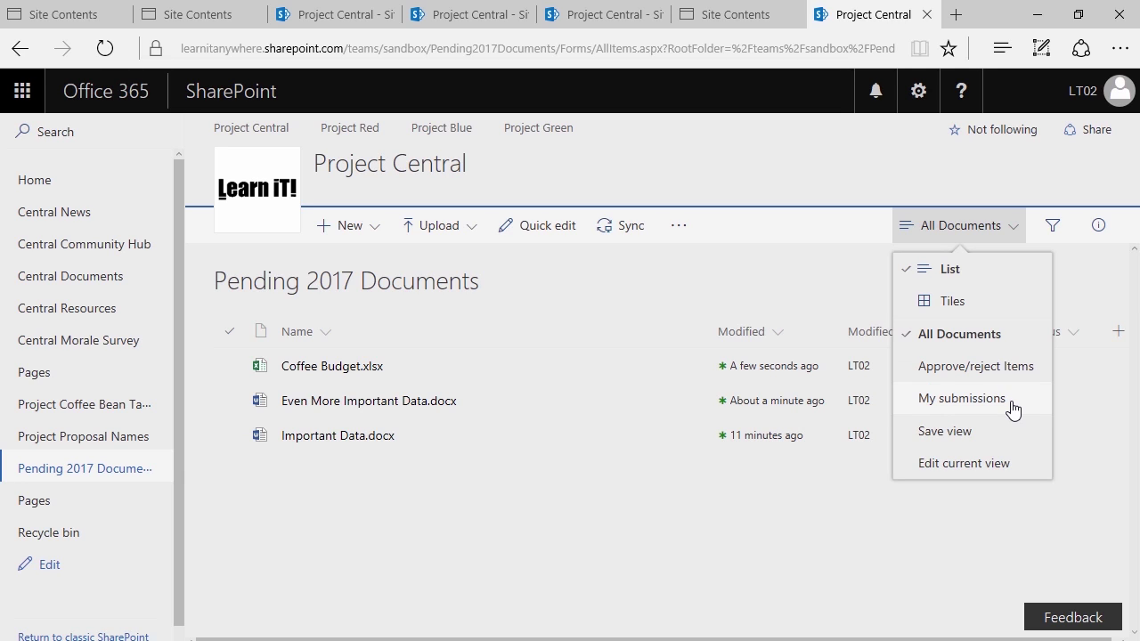
click(962, 398)
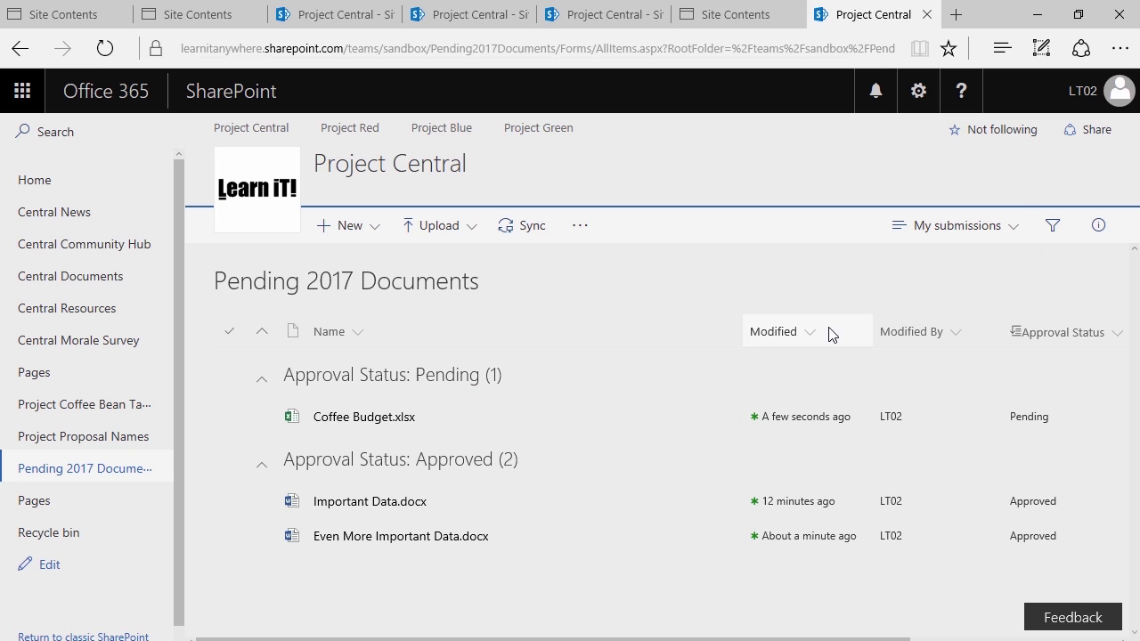
click(959, 231)
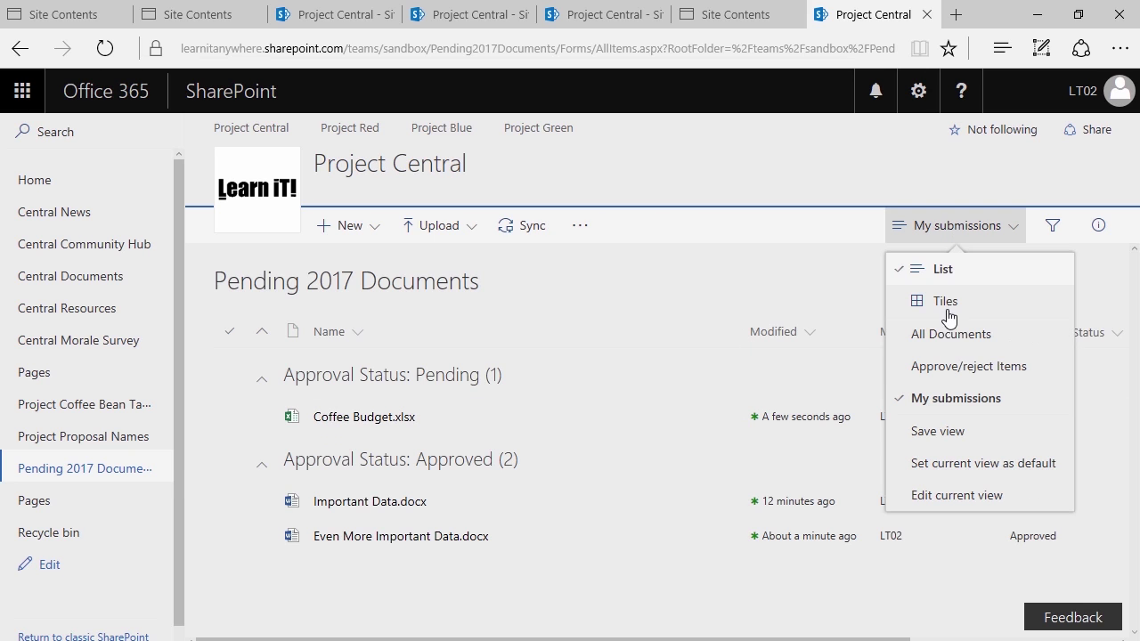
click(979, 380)
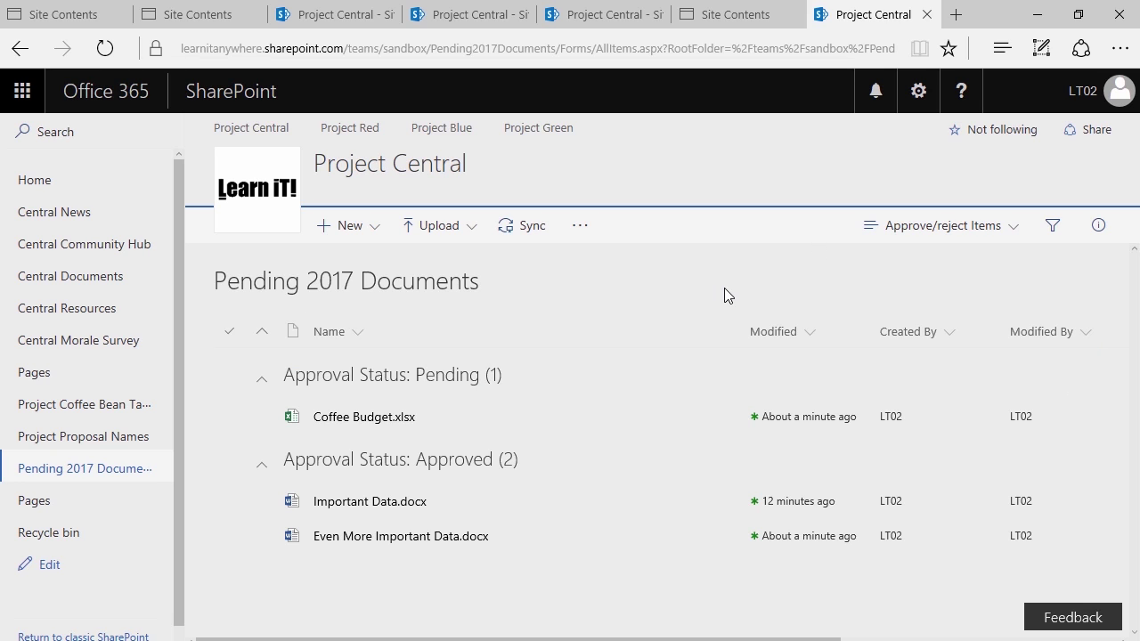
click(548, 351)
Go from Site contents to the Pending 2017 Documents library settings
click(918, 91)
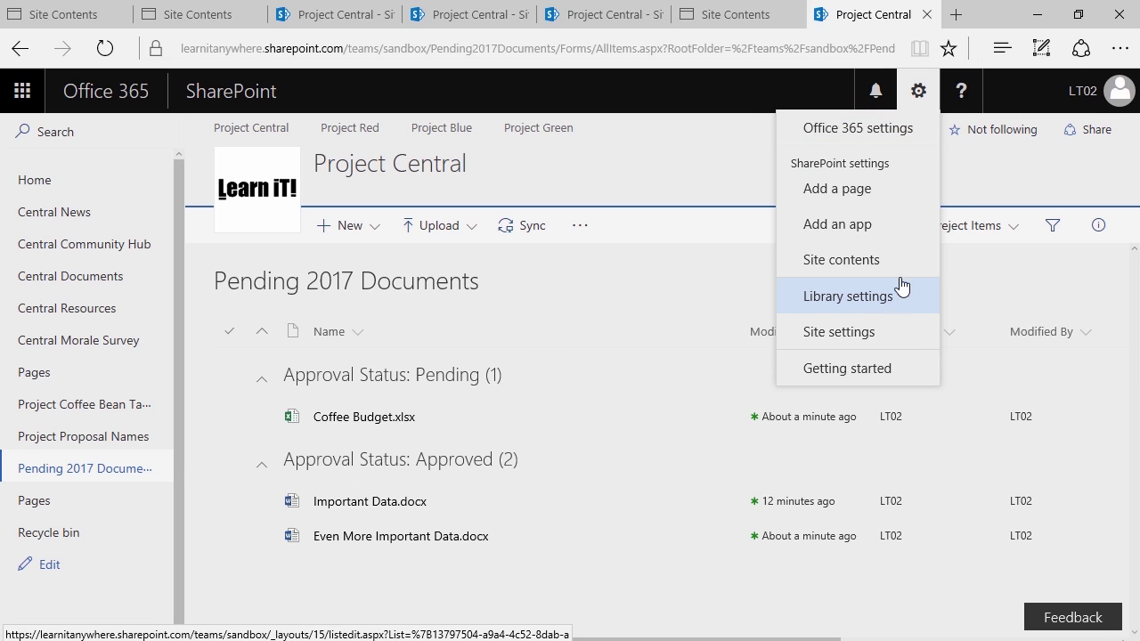
click(896, 265)
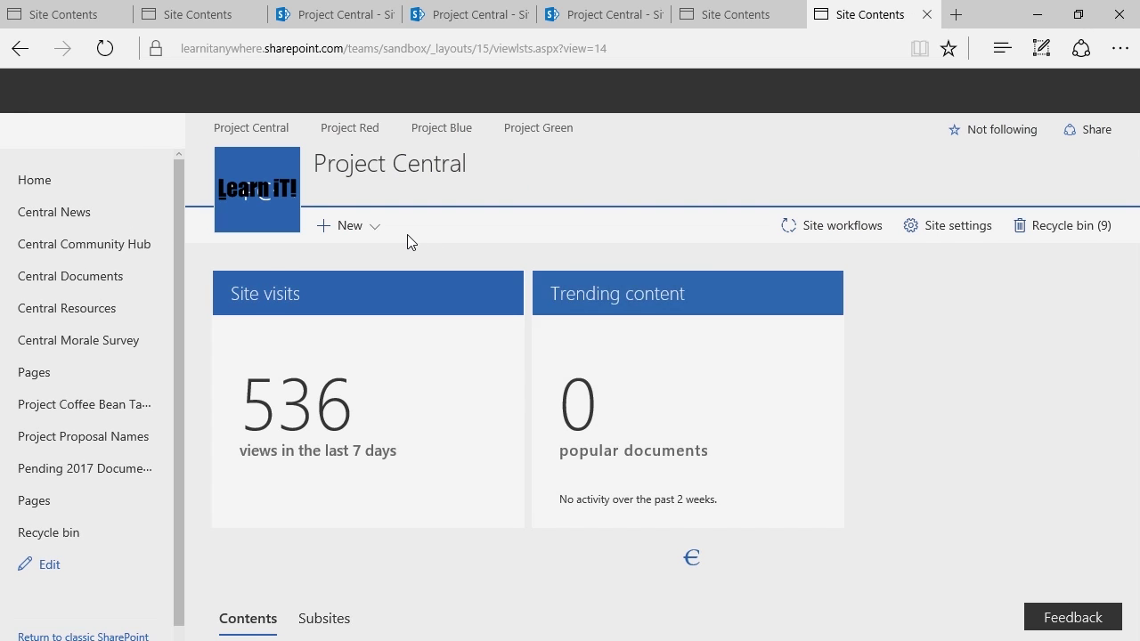
scroll(397, 390, down, 10)
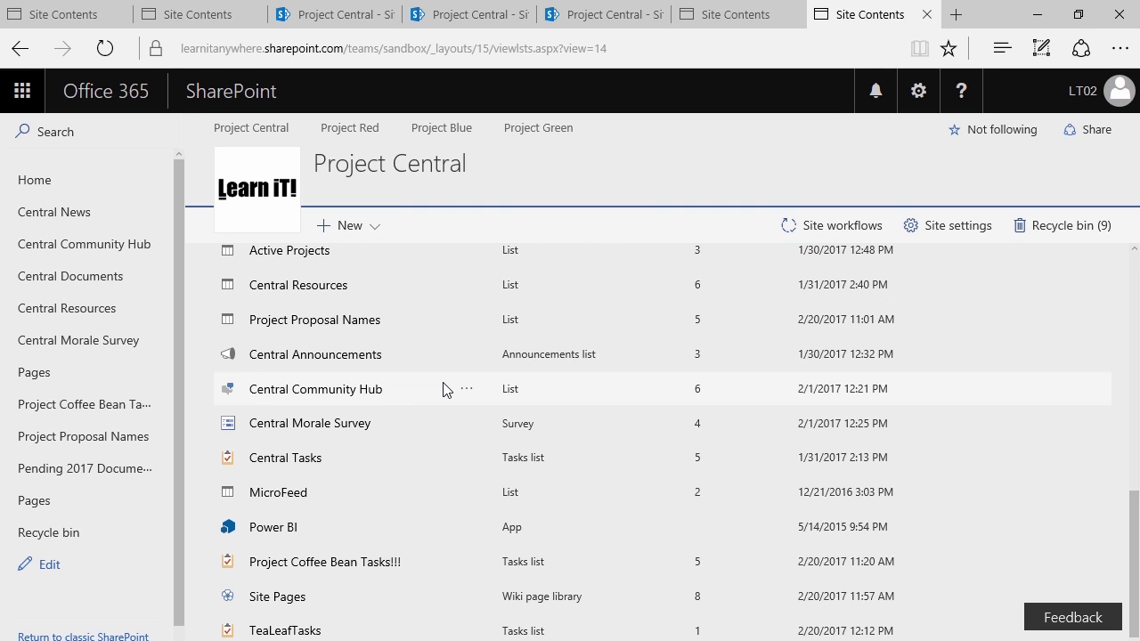
scroll(452, 383, up, 2)
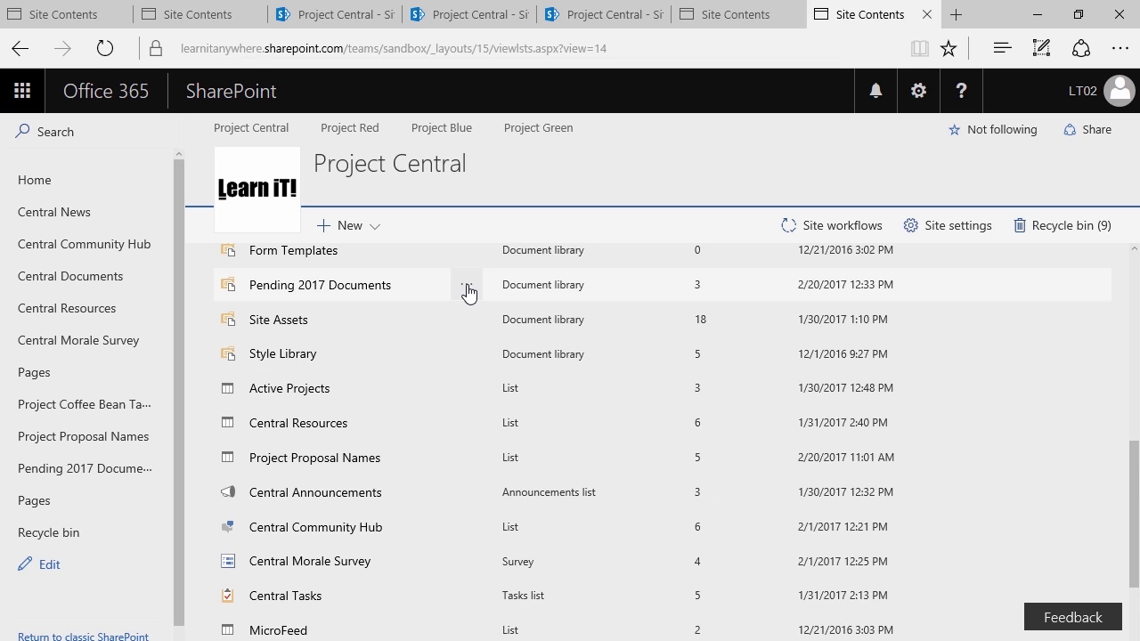
click(466, 291)
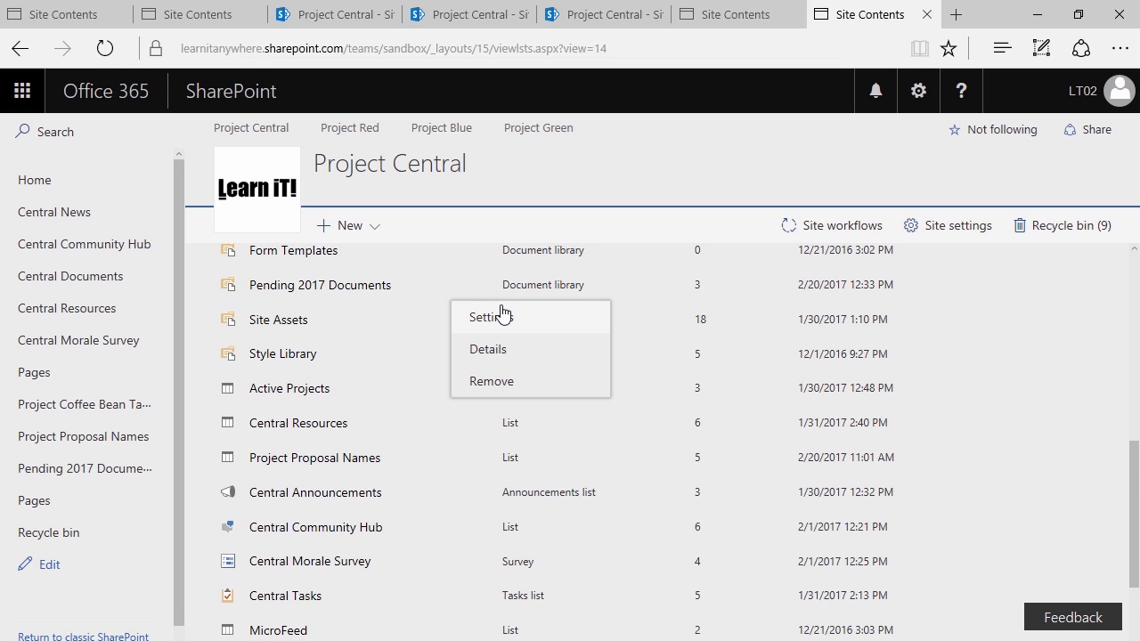
click(508, 317)
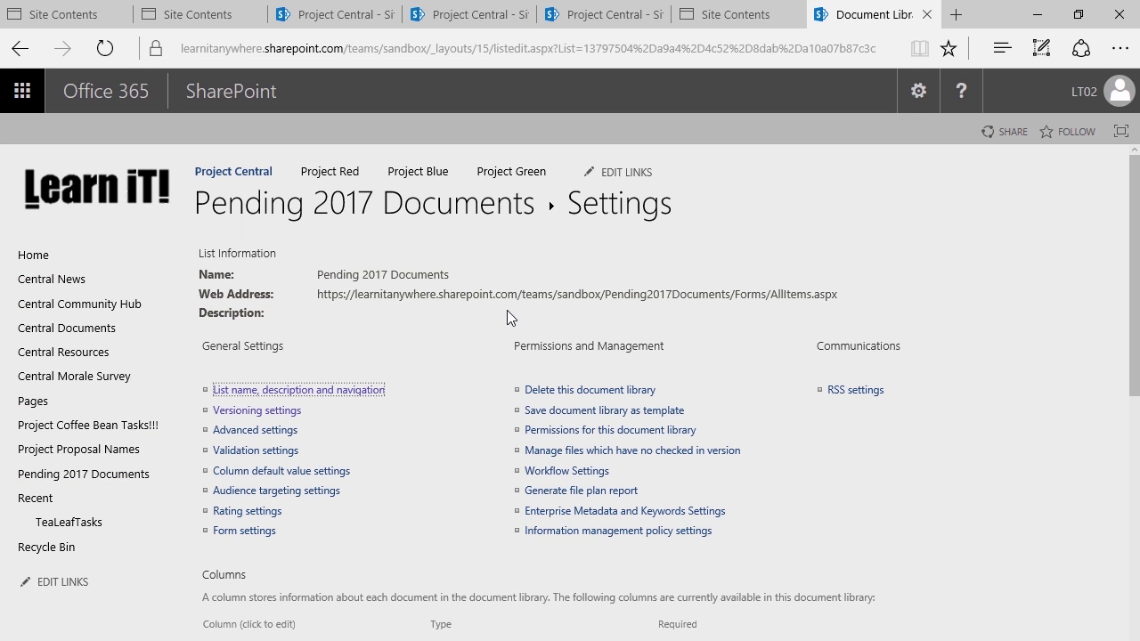
In Versioning settings, set content approval to No, accept the warning, and save
click(249, 413)
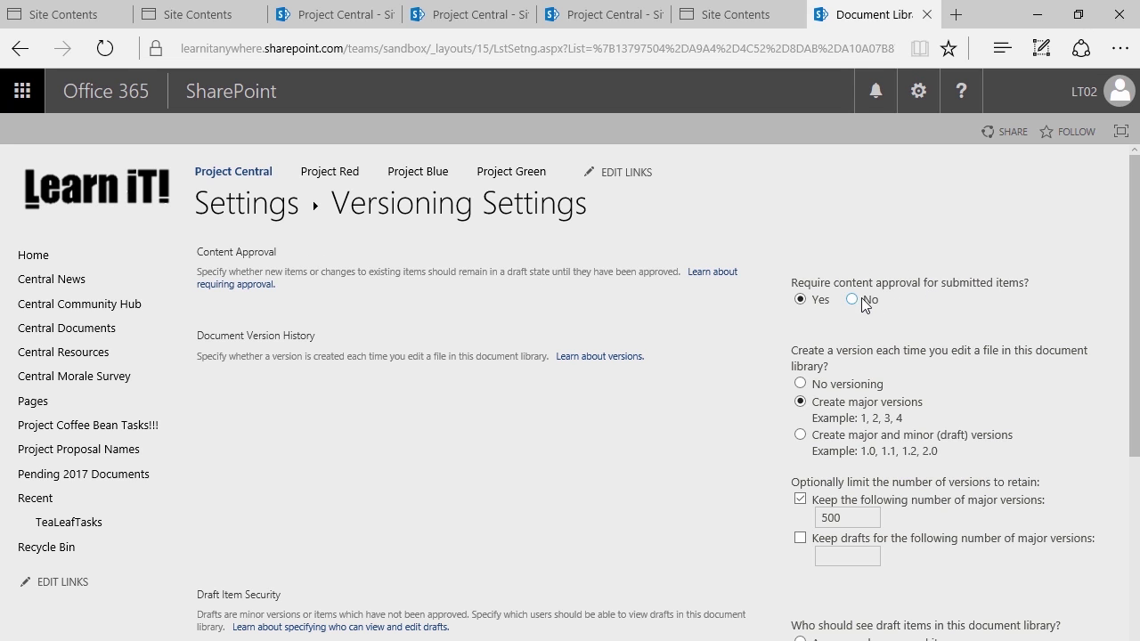
click(851, 298)
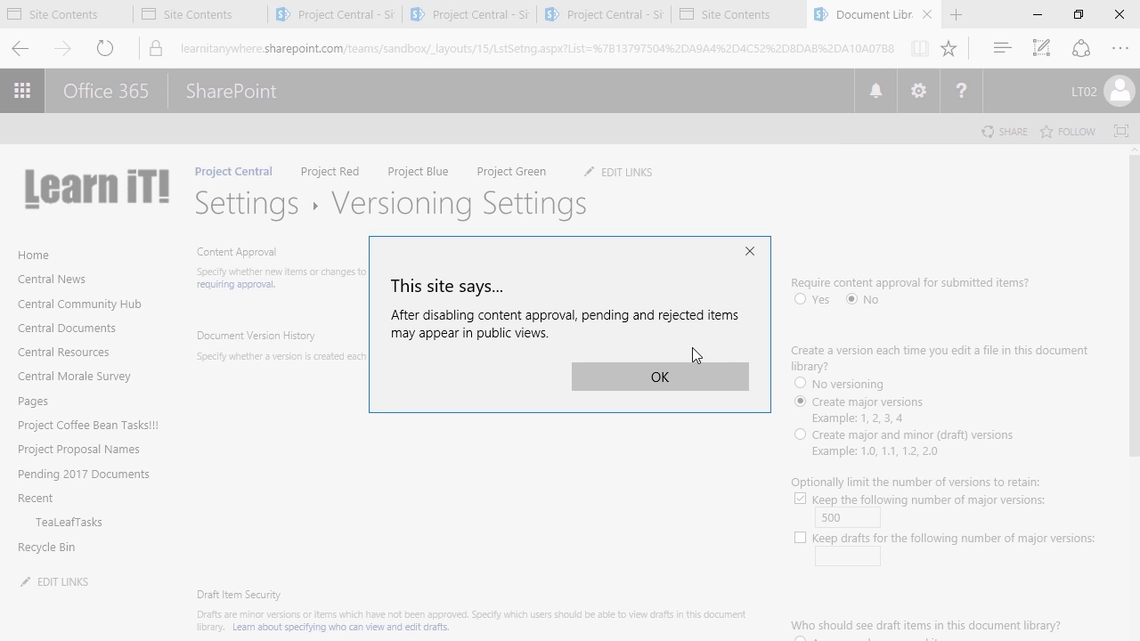
click(671, 380)
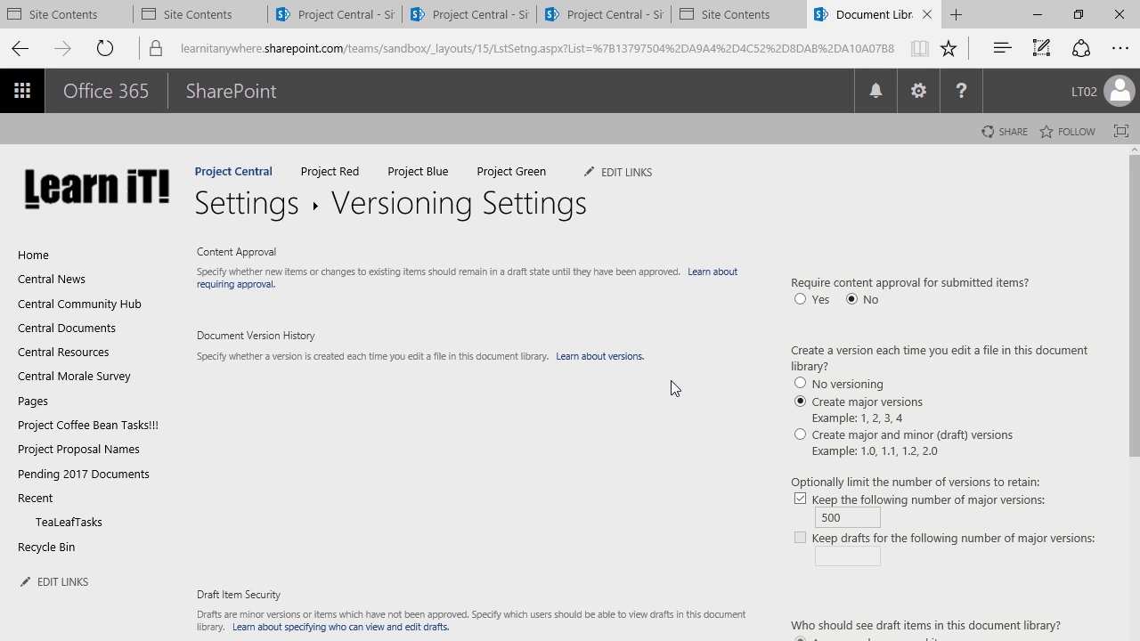
scroll(676, 381, down, 3)
click(1008, 553)
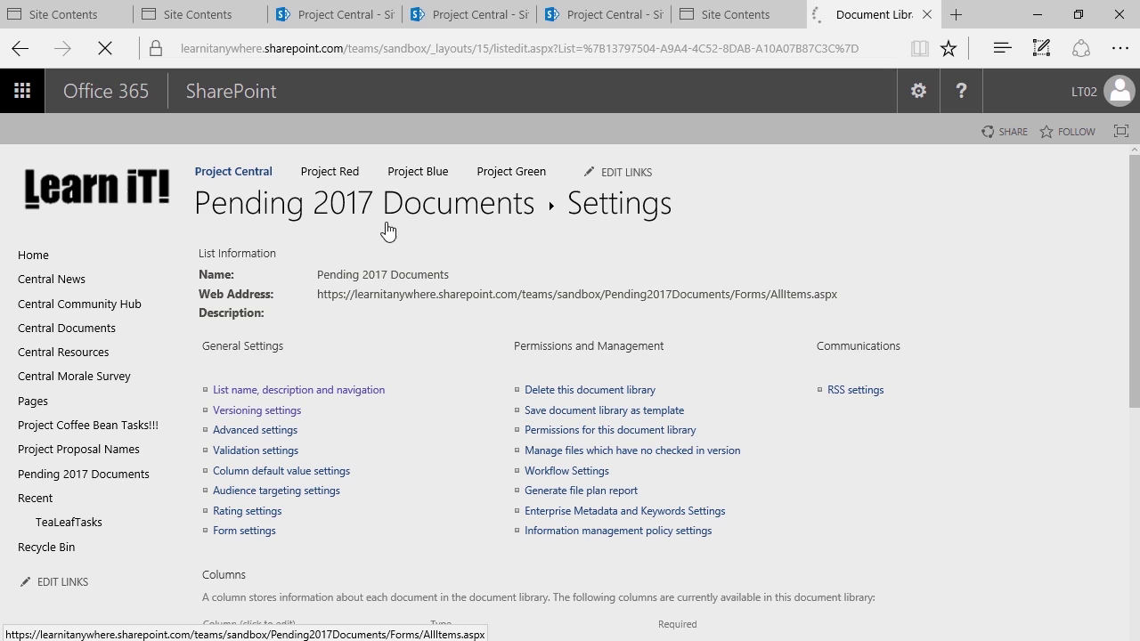
Return to the Pending 2017 Documents library from its Settings page
click(388, 230)
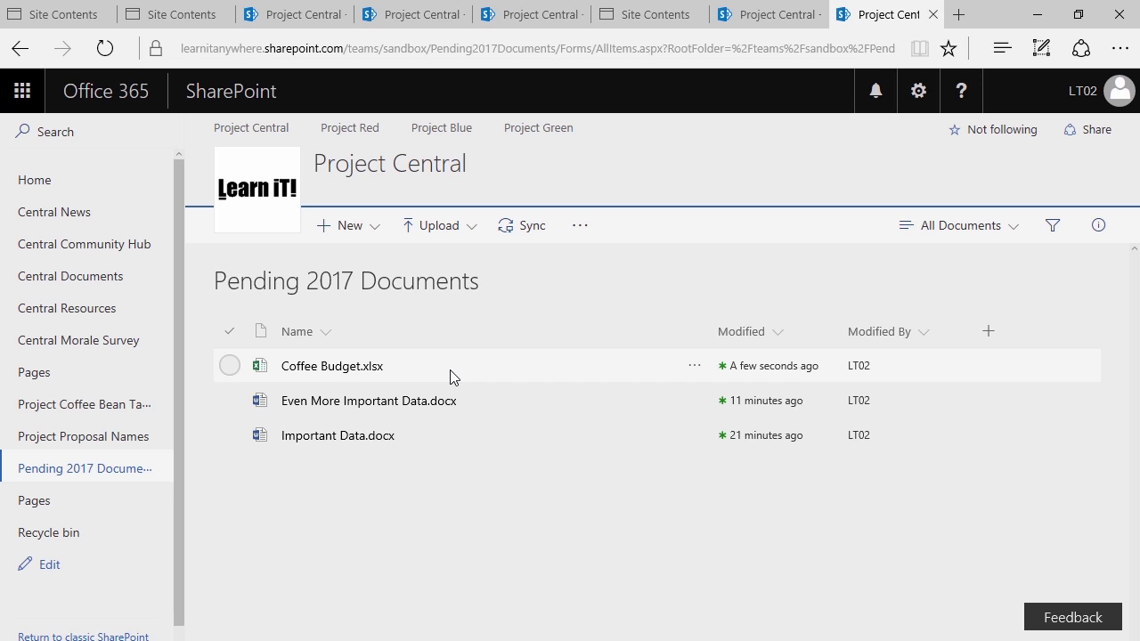
Open the Pending 2017 Documents library settings through Site contents
click(919, 98)
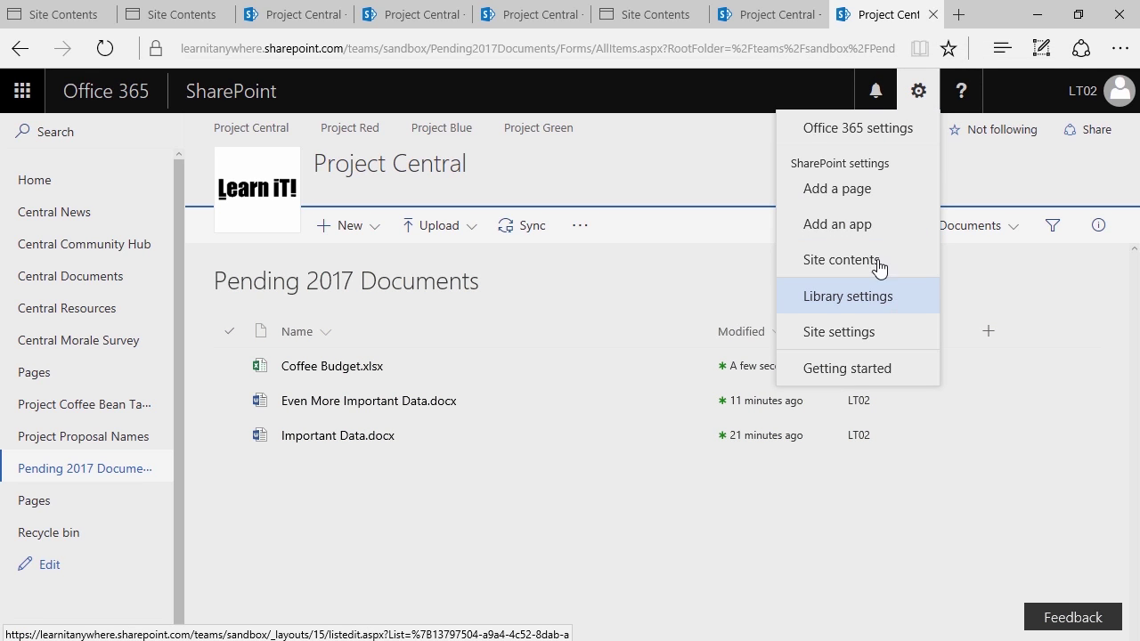
click(709, 139)
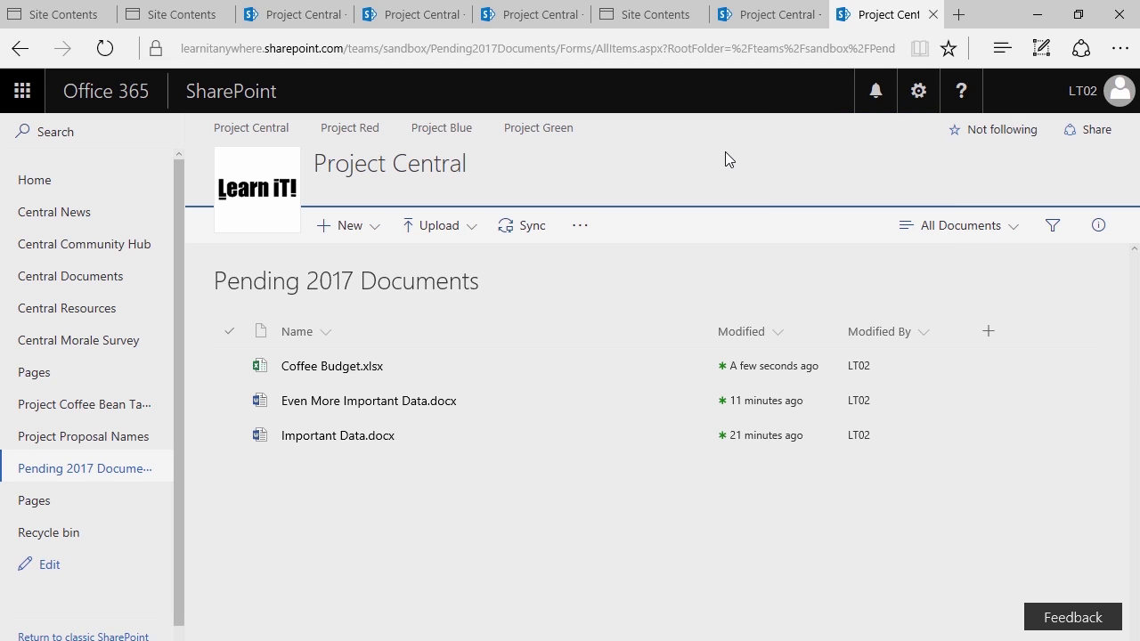
click(918, 93)
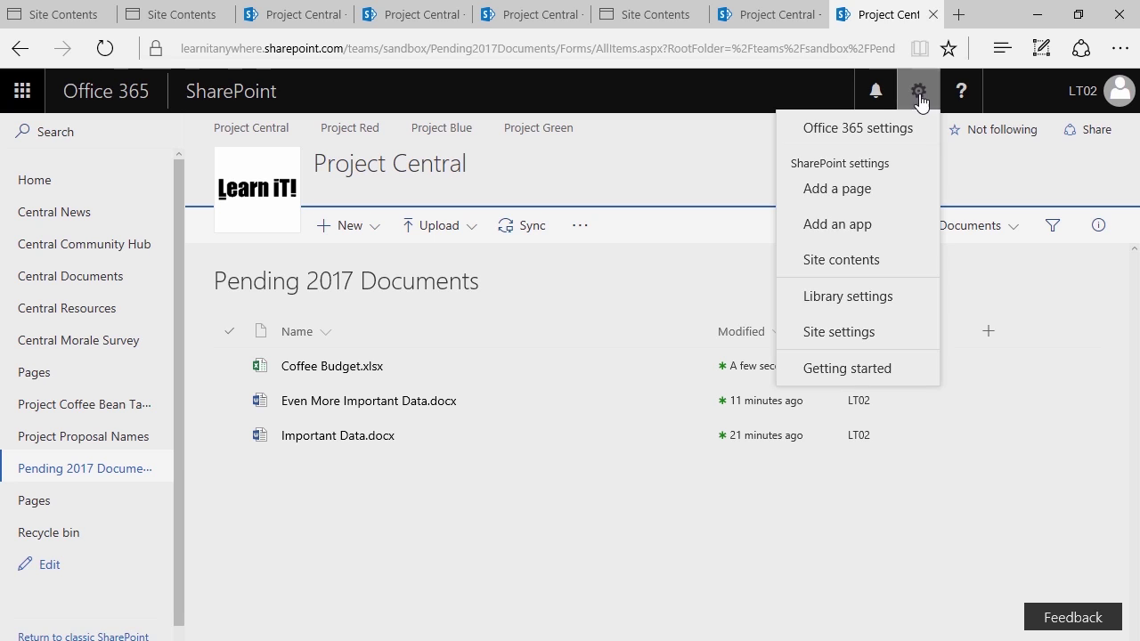
click(874, 279)
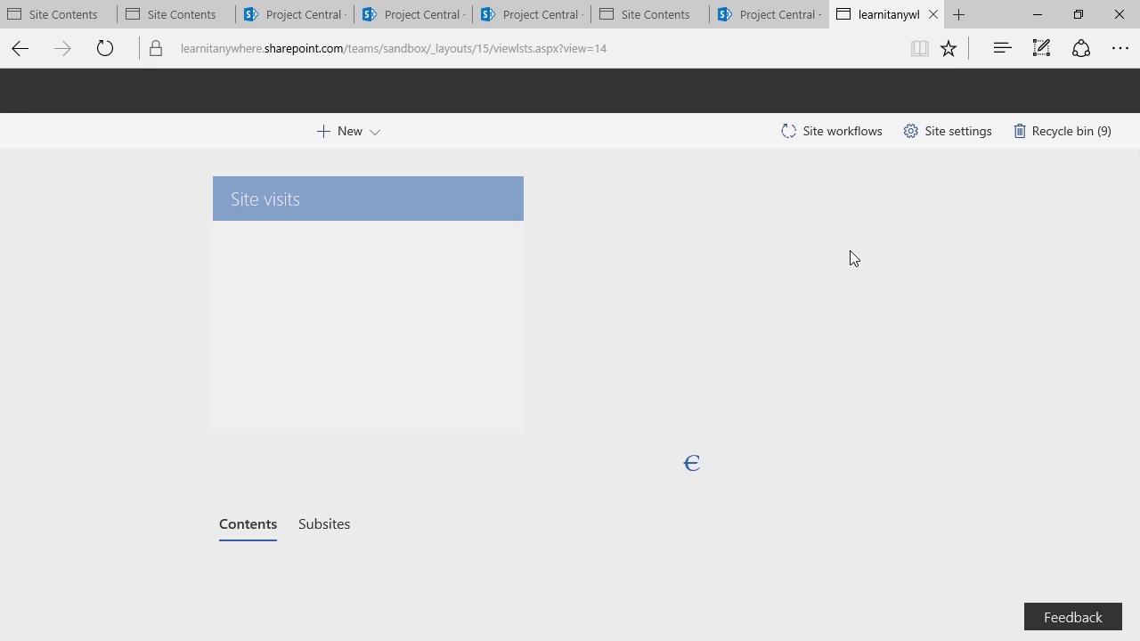
scroll(499, 278, down, 1)
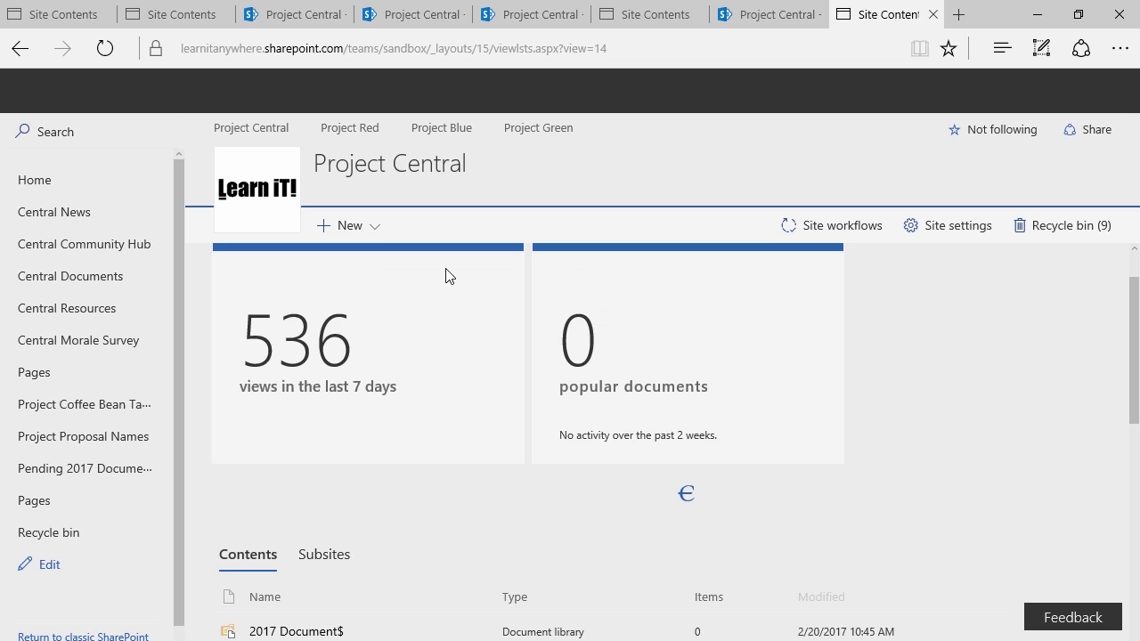
scroll(438, 272, down, 7)
scroll(468, 298, up, 1)
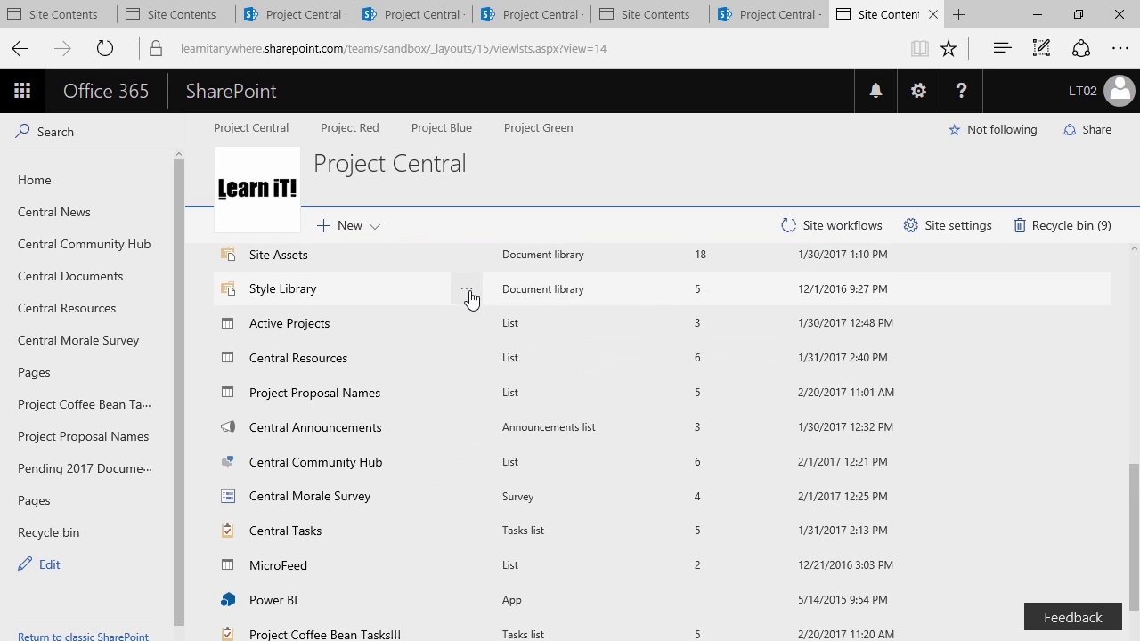
scroll(470, 299, up, 2)
click(466, 392)
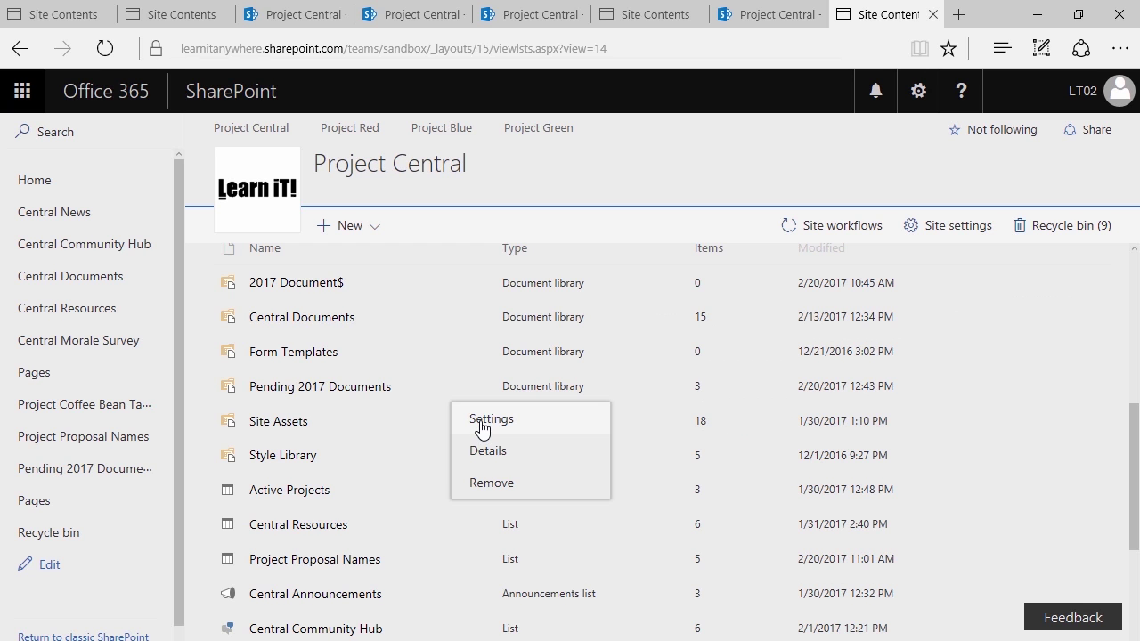
click(481, 425)
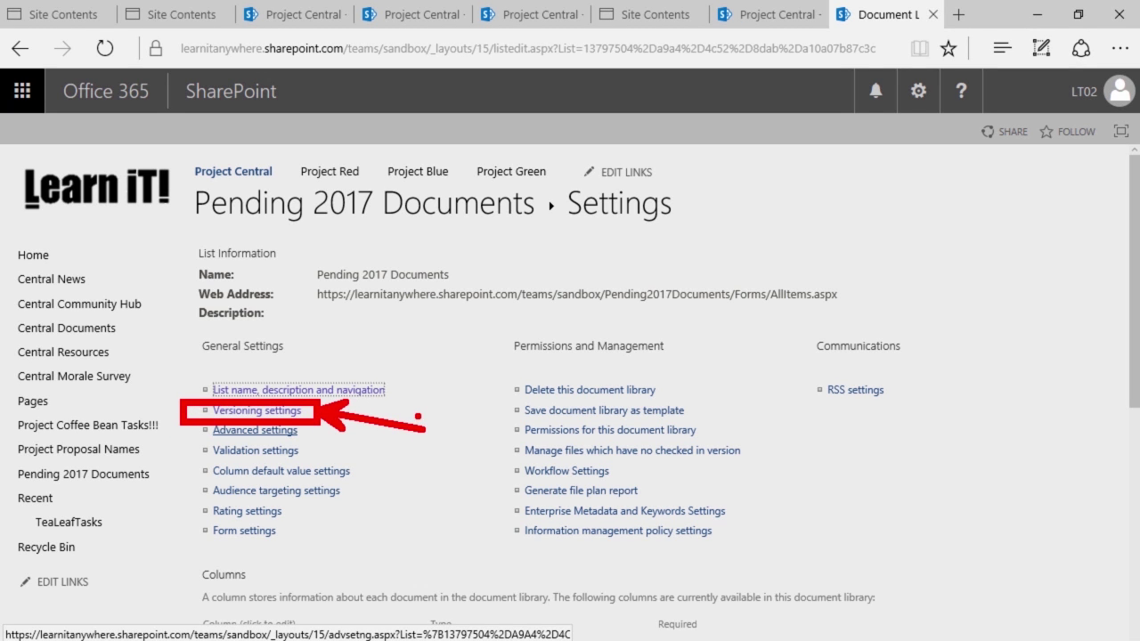
Open the Pending 2017 Documents Versioning settings page and review its options
click(258, 414)
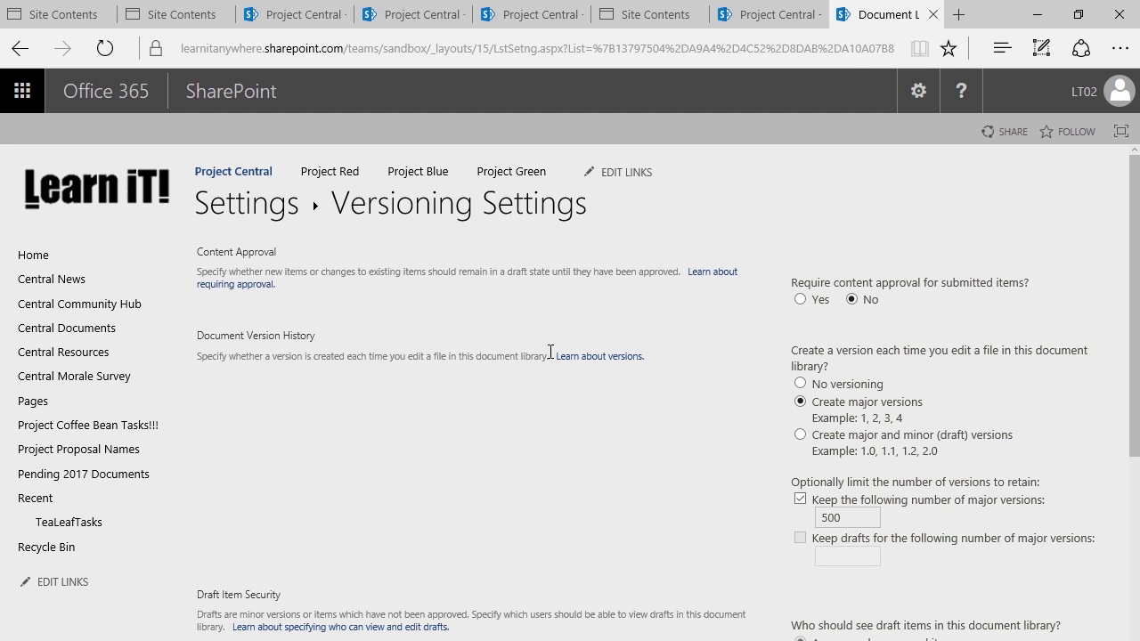
mouse_move(181, 314)
mouse_down()
mouse_move(462, 411)
mouse_move(1115, 574)
mouse_up()
scroll(563, 418, down, 1)
Choose 'Create major and minor (draft) versions' in the library's versioning settings
click(800, 346)
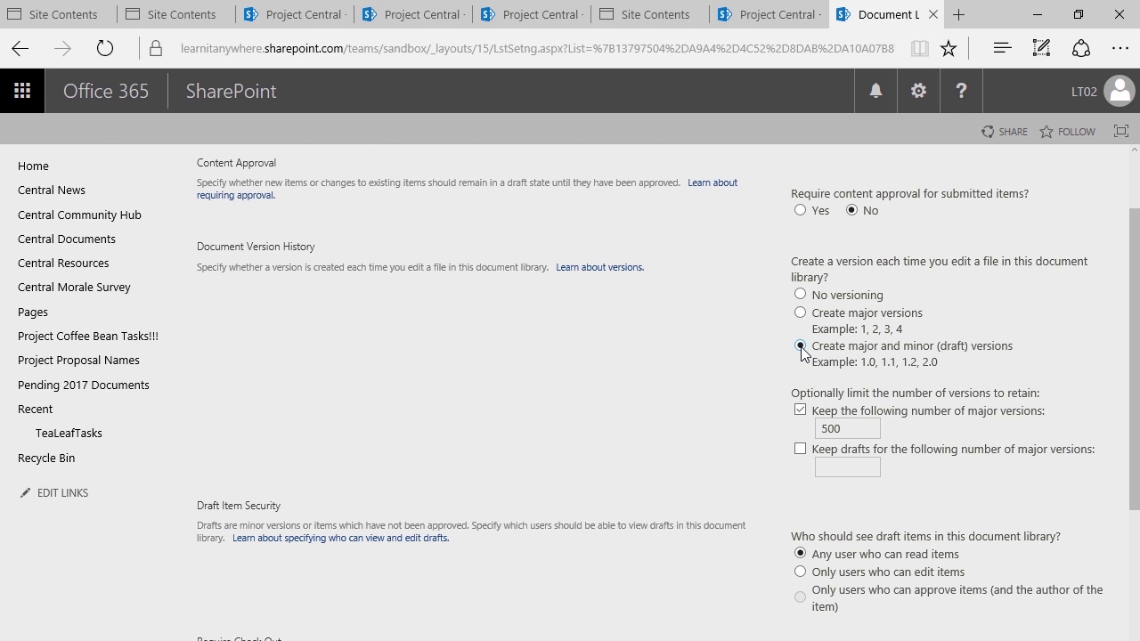
scroll(781, 387, down, 2)
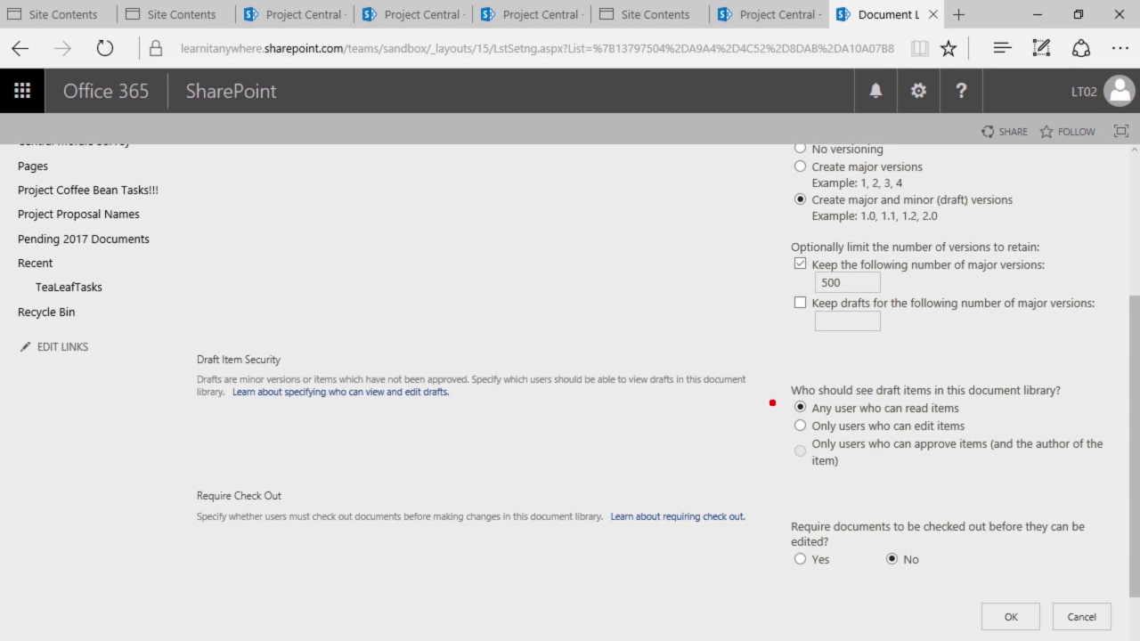
mouse_move(770, 406)
mouse_down()
mouse_move(853, 426)
mouse_move(994, 431)
mouse_move(997, 452)
mouse_move(979, 420)
mouse_move(1039, 402)
mouse_up()
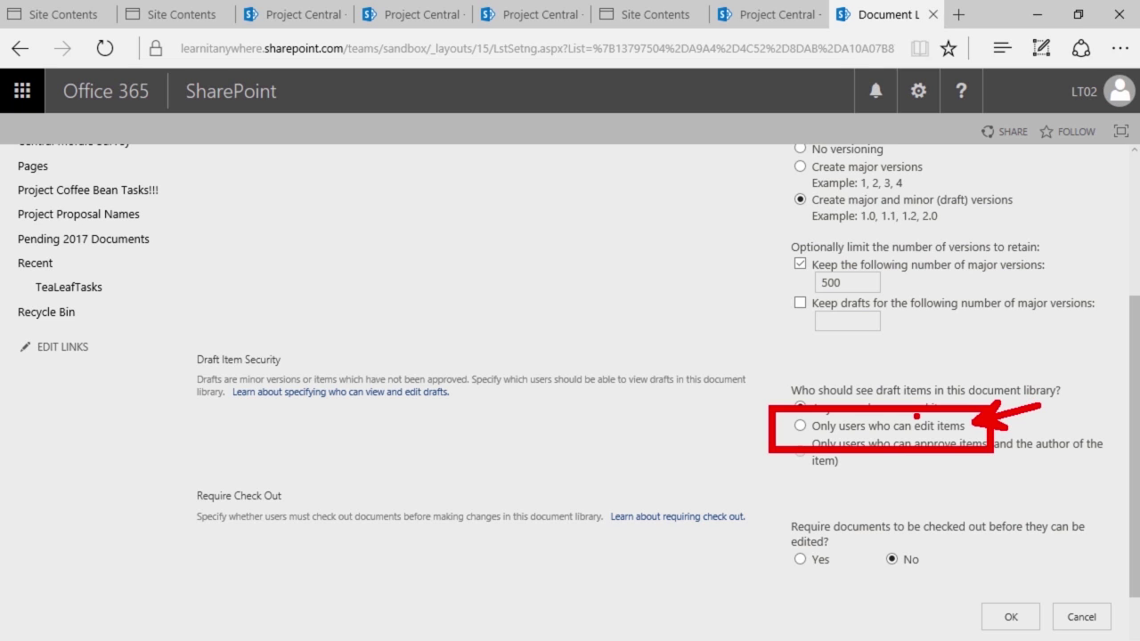
key(Escape)
drag(789, 423, 704, 426)
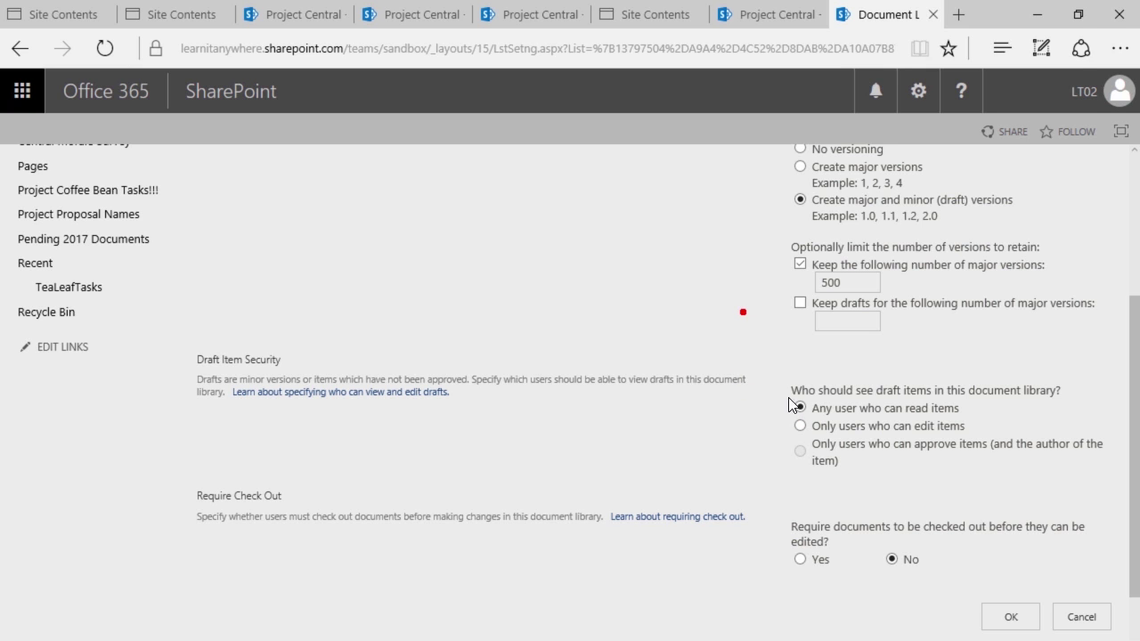
scroll(722, 331, up, 2)
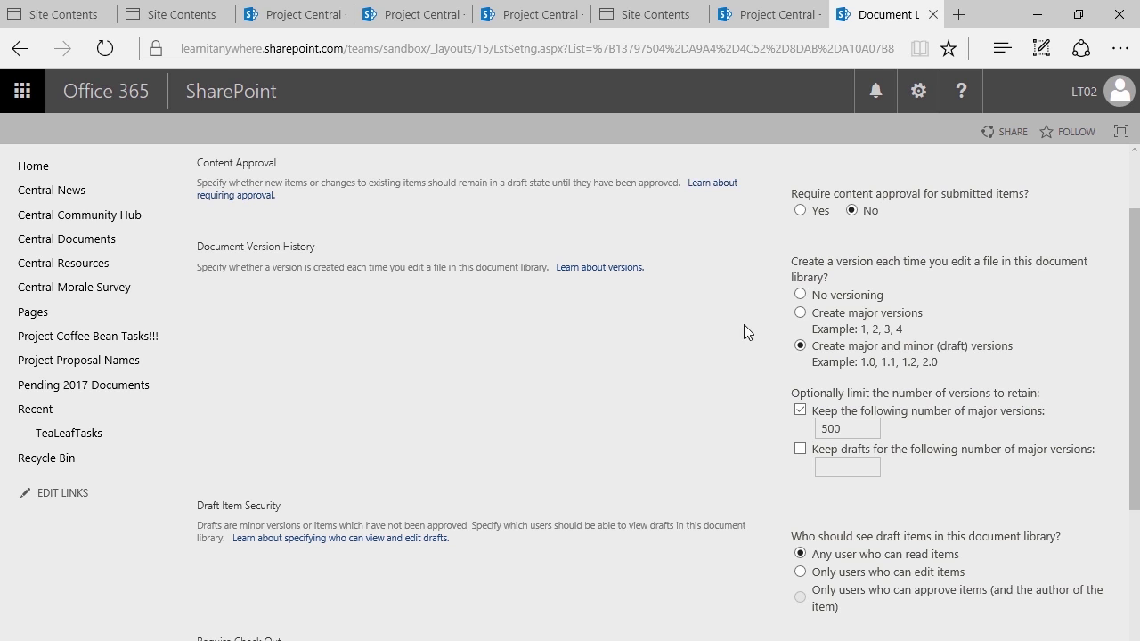
Choose 'Create major versions', change the major version limit from 500 to 10, and save
click(800, 313)
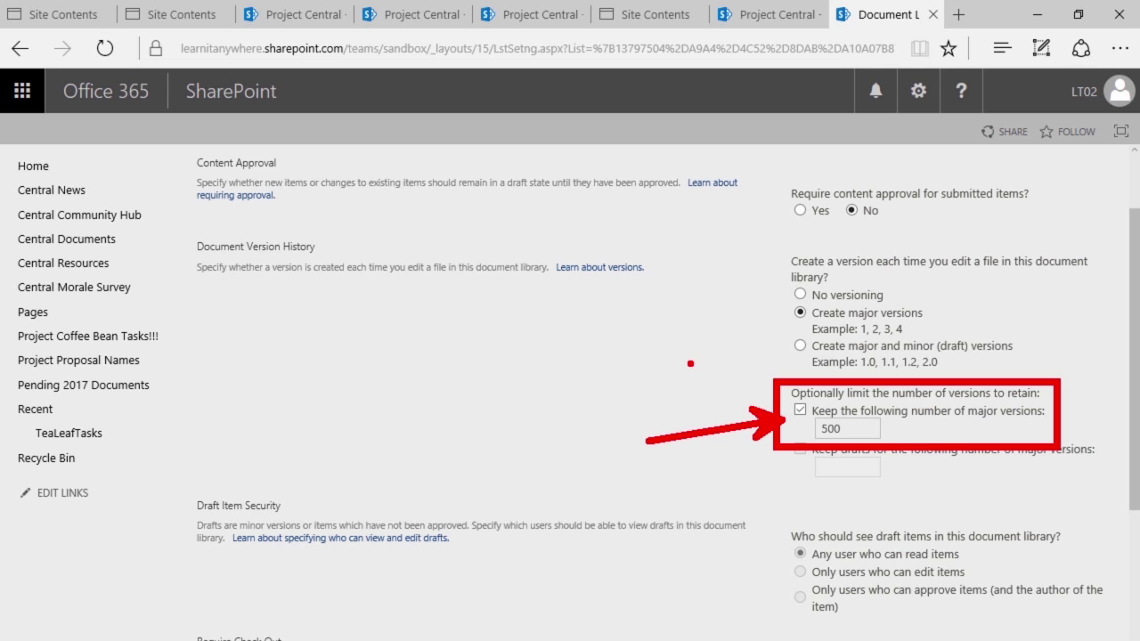
key(Escape)
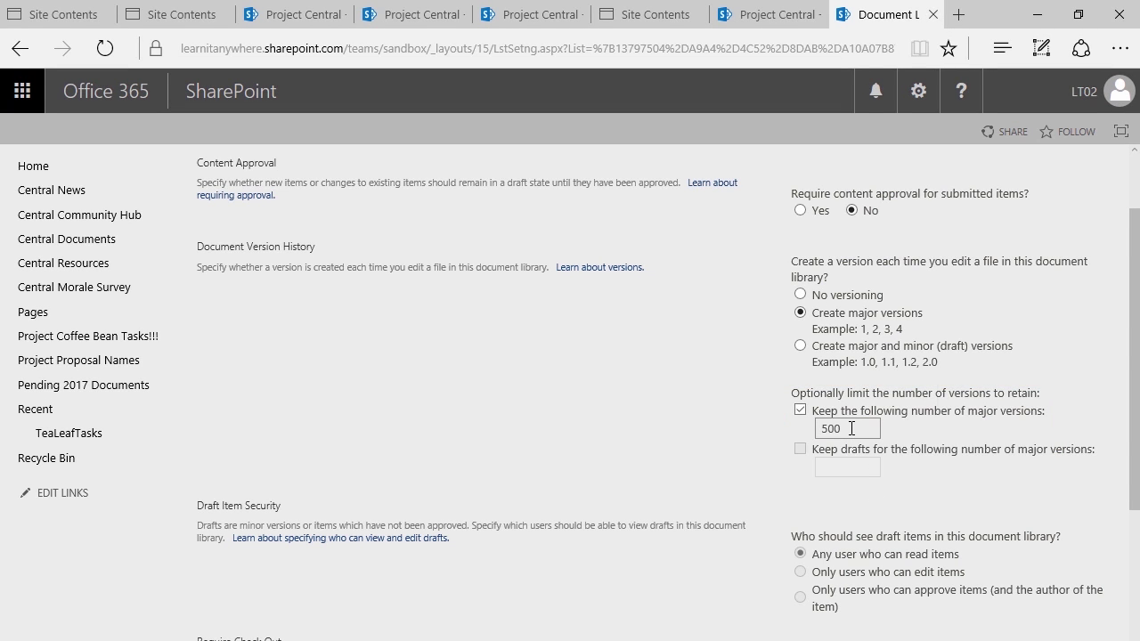
double_click(819, 428)
key(BackSpace)
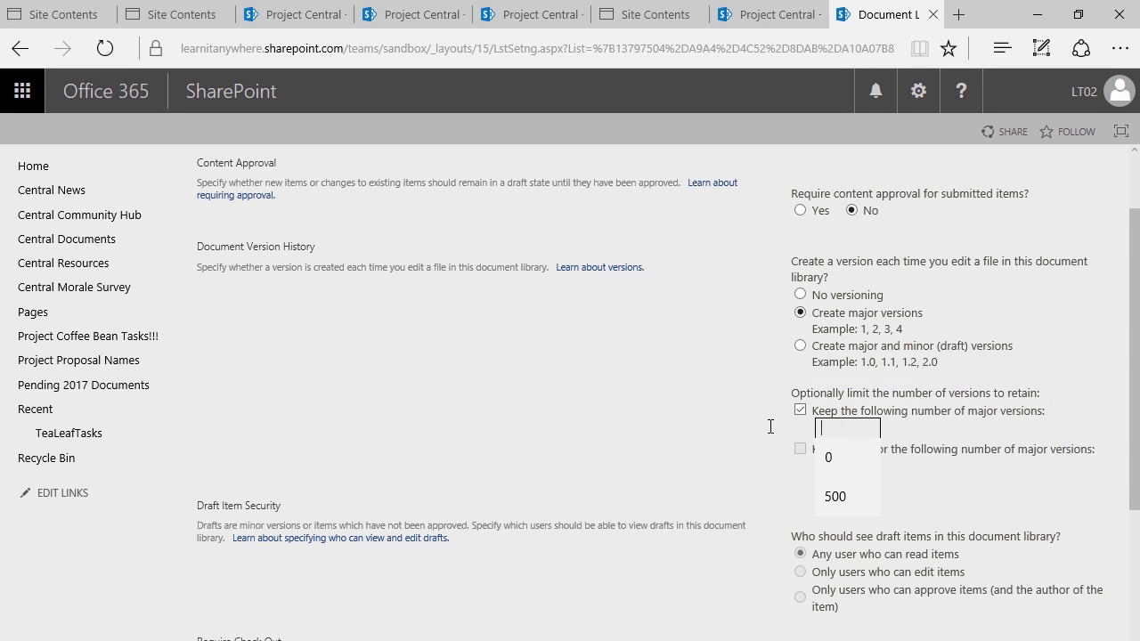
click(768, 425)
click(797, 410)
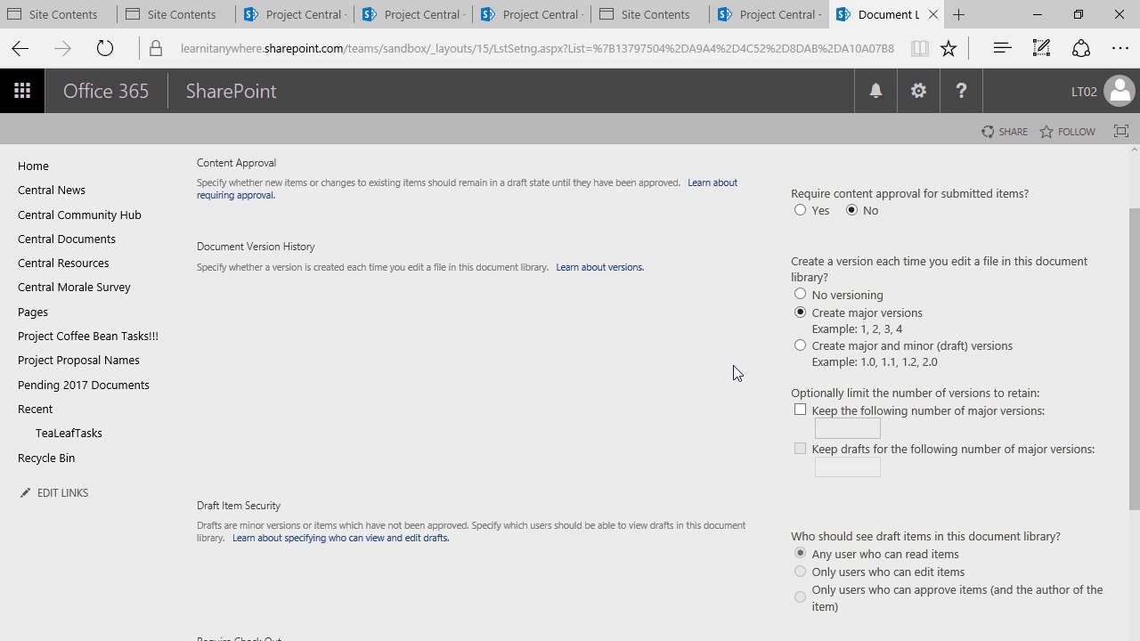
click(798, 407)
click(842, 435)
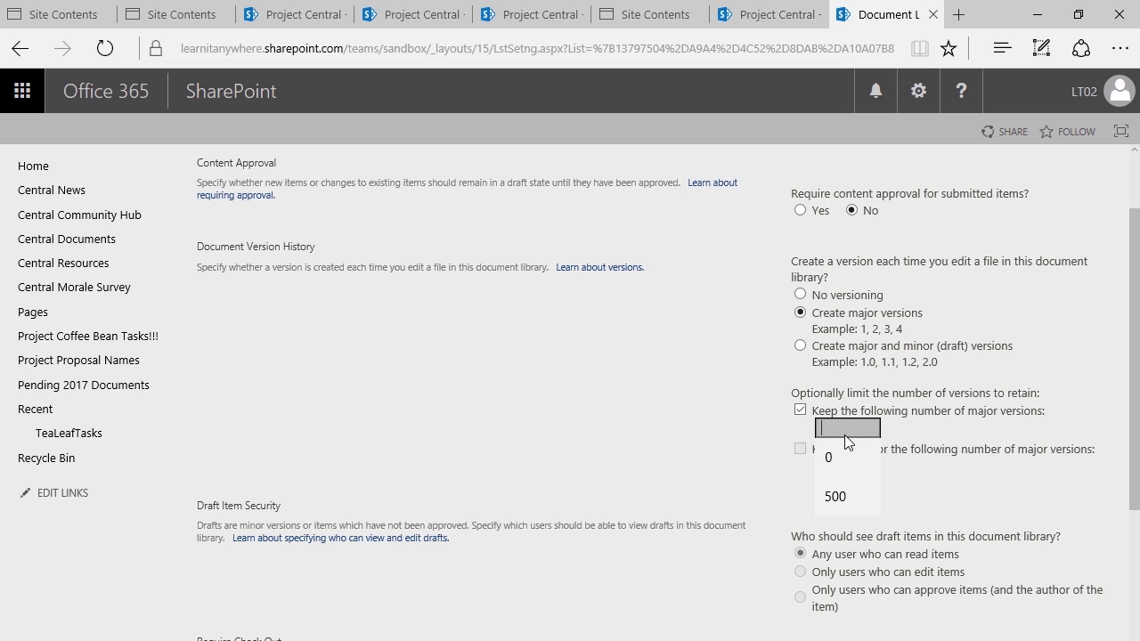
text(10)
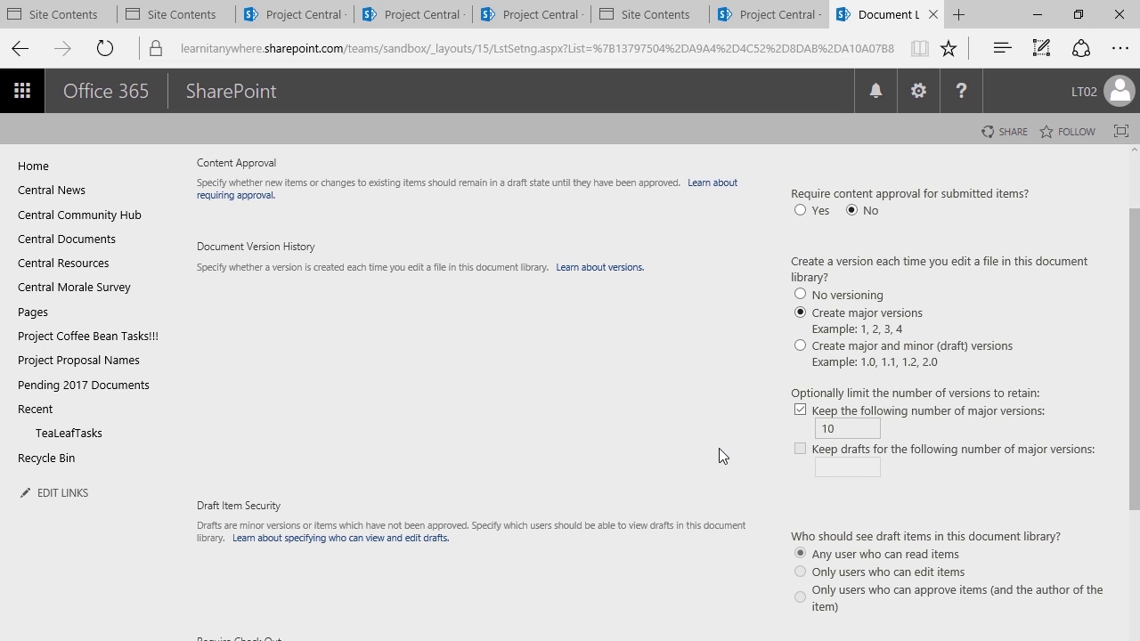
scroll(720, 446, down, 2)
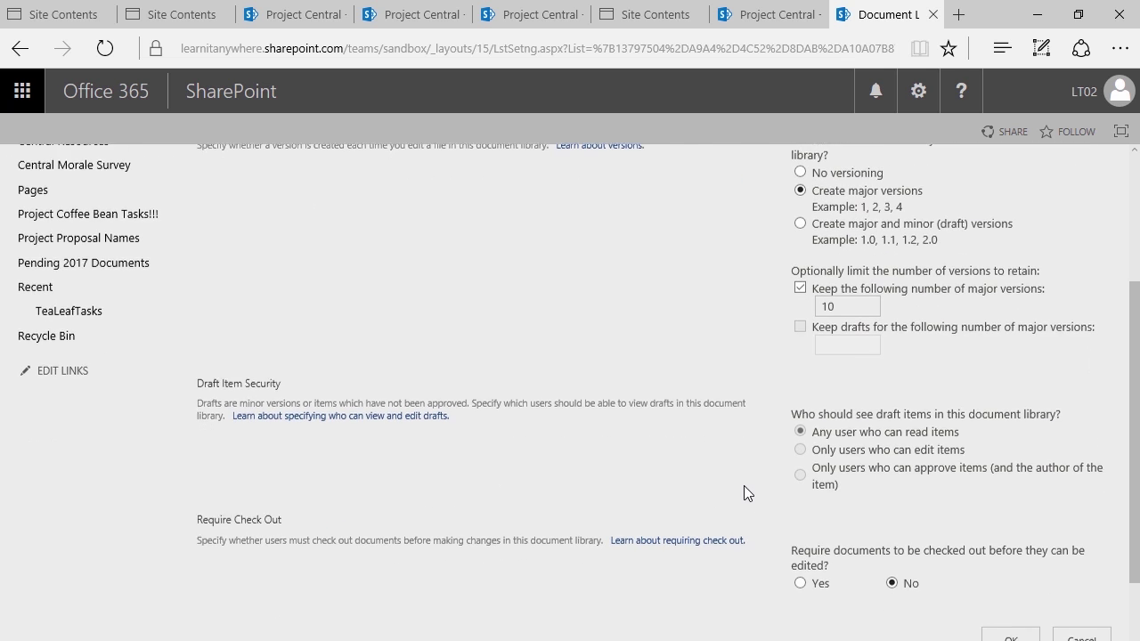
scroll(744, 485, down, 1)
click(1003, 549)
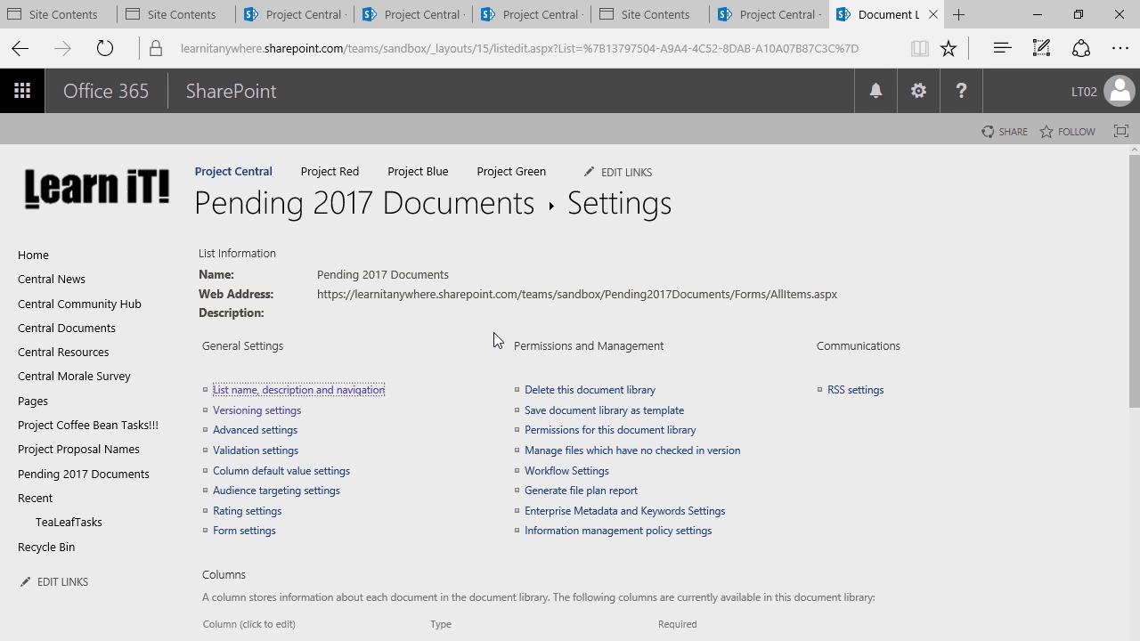
Reopen Versioning settings to verify the saved options and confirm with OK
click(282, 411)
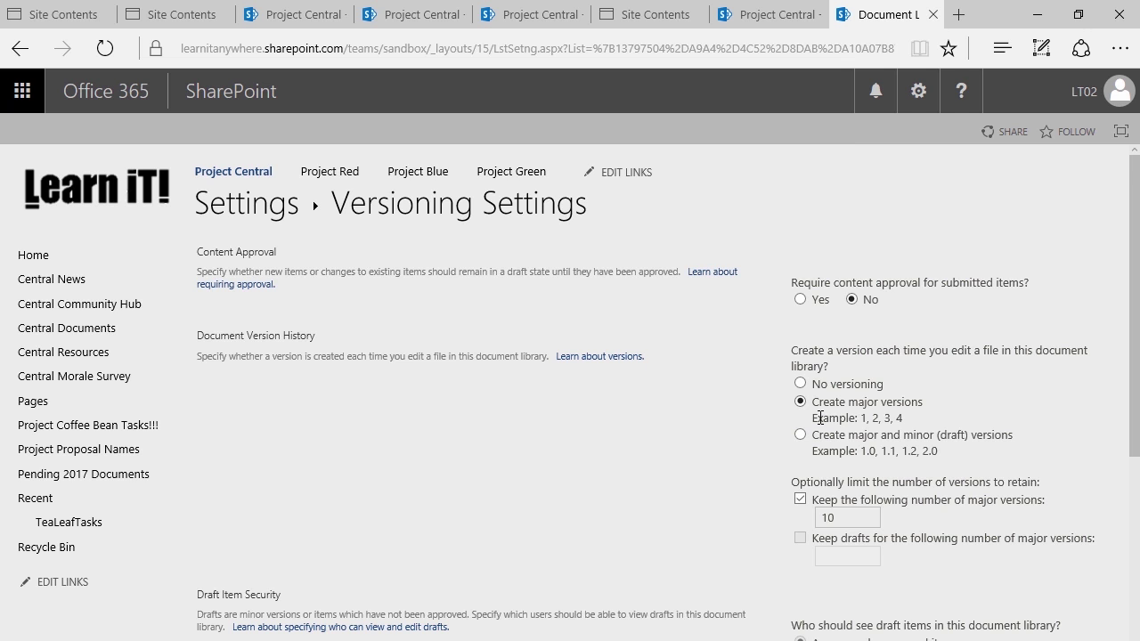
scroll(828, 467, down, 3)
click(991, 551)
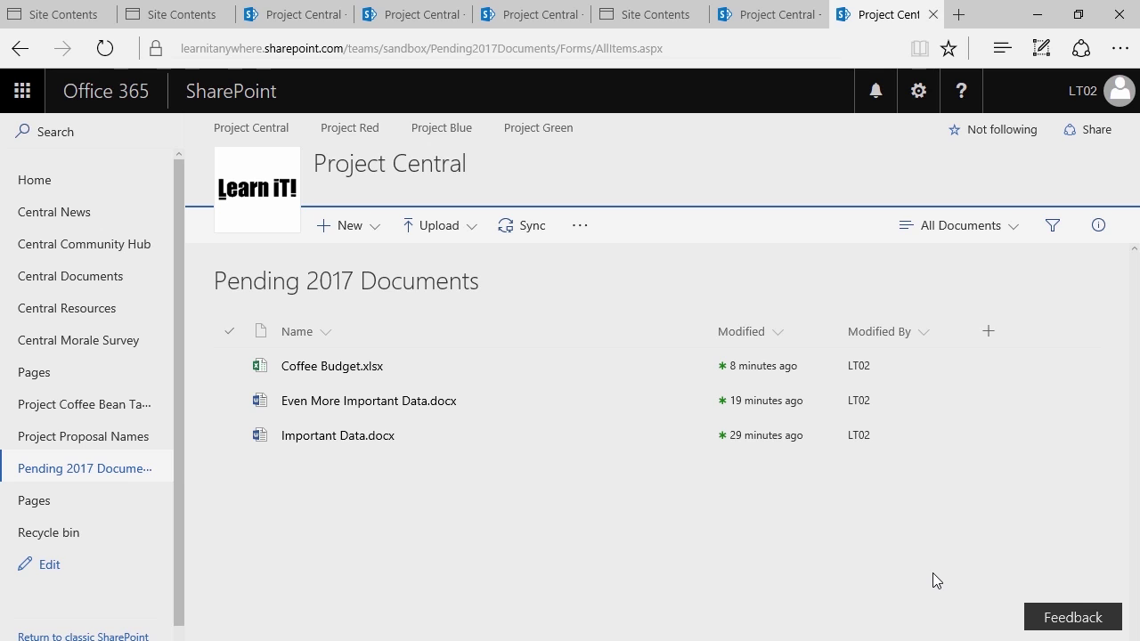
Open the Coffee Budget workbook for editing in Excel Online
click(360, 367)
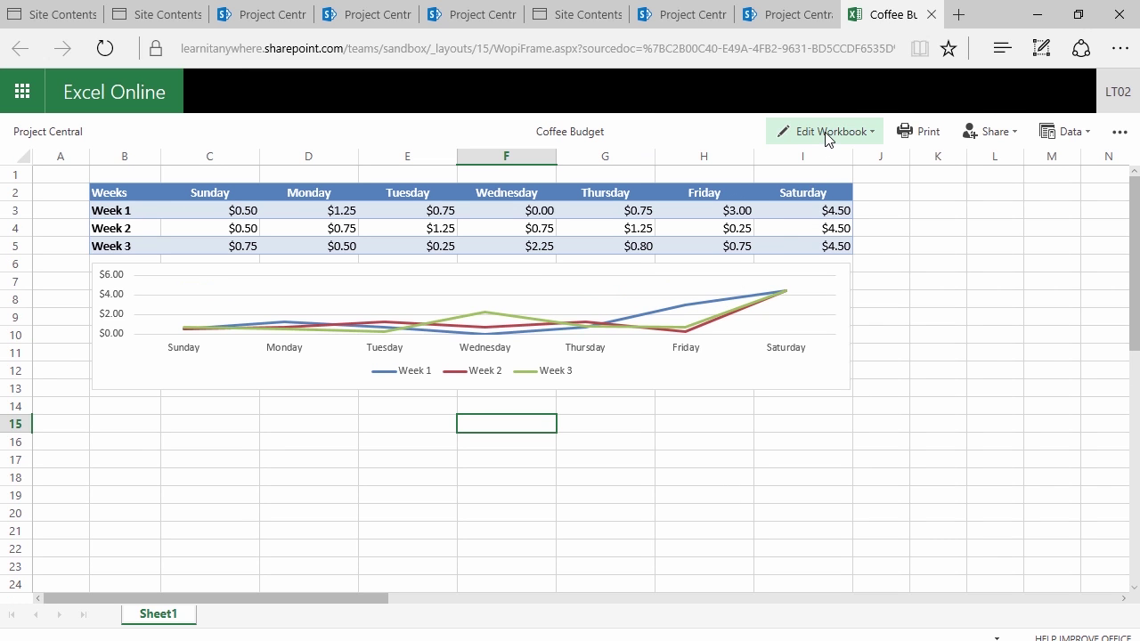
click(824, 136)
click(826, 217)
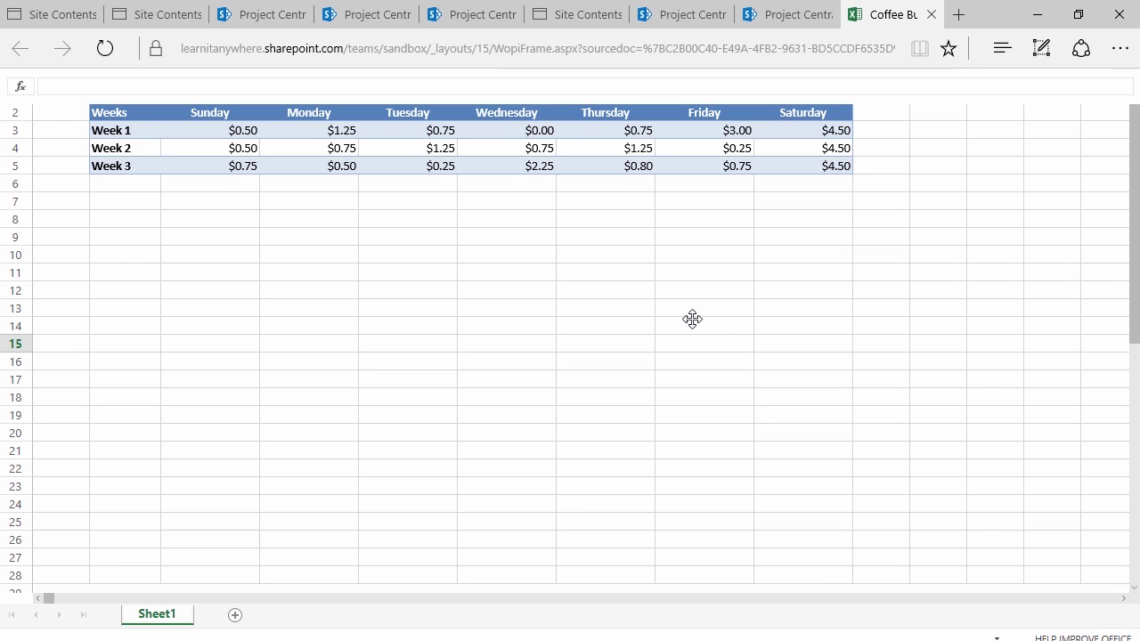
click(422, 415)
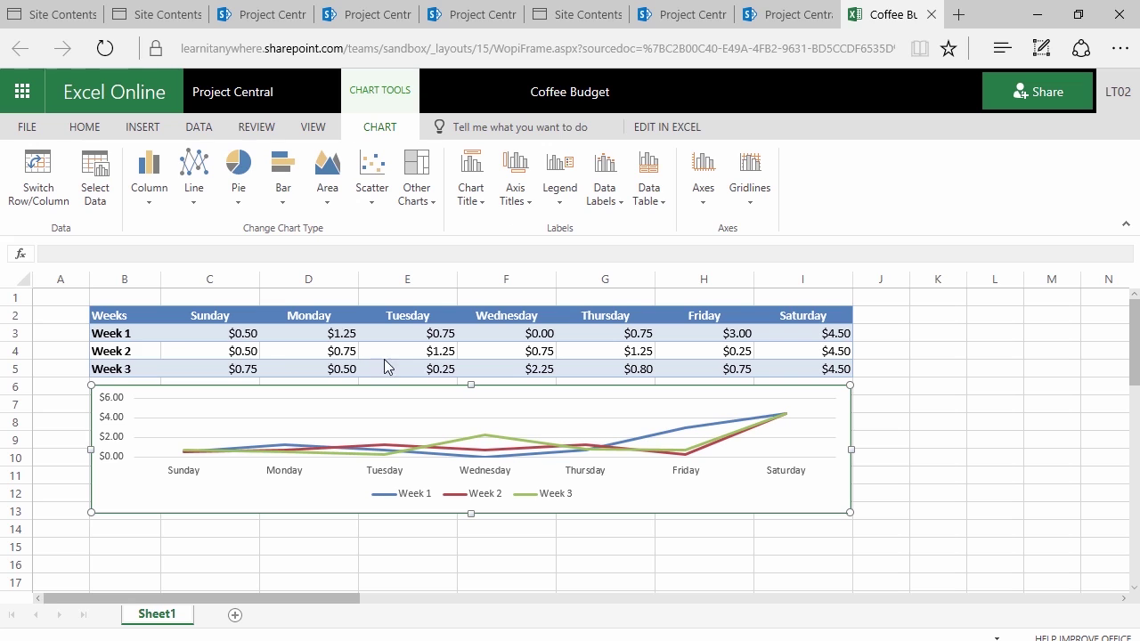
click(219, 338)
Enter 2.5 in I3 and I4 and 11 in I5, then return to Project Central
click(820, 335)
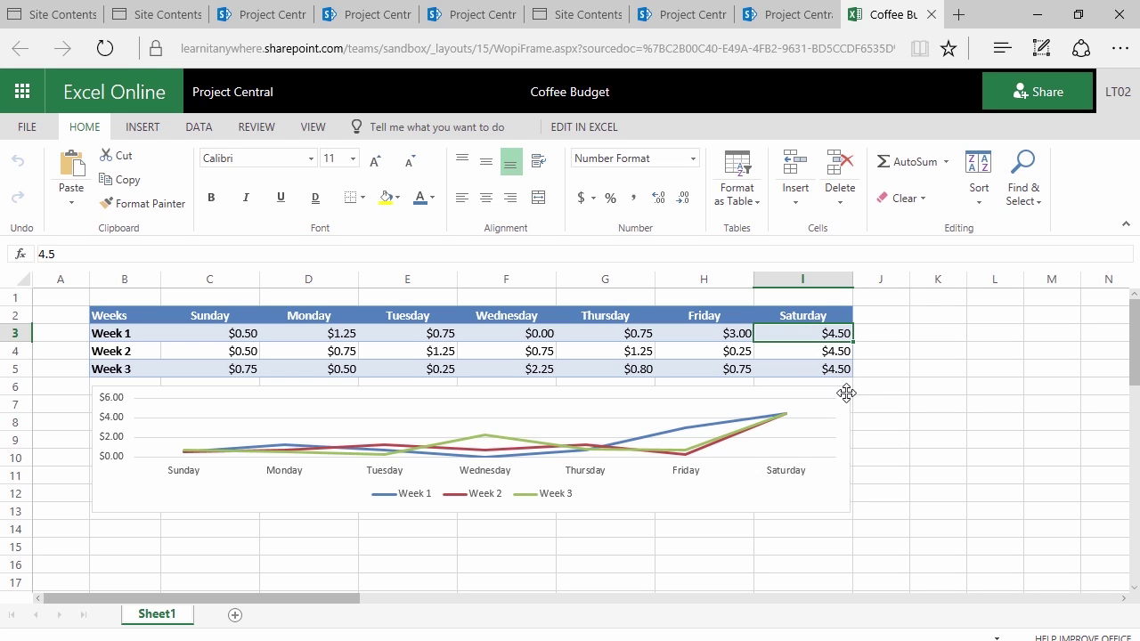
text(2.5)
key(Return)
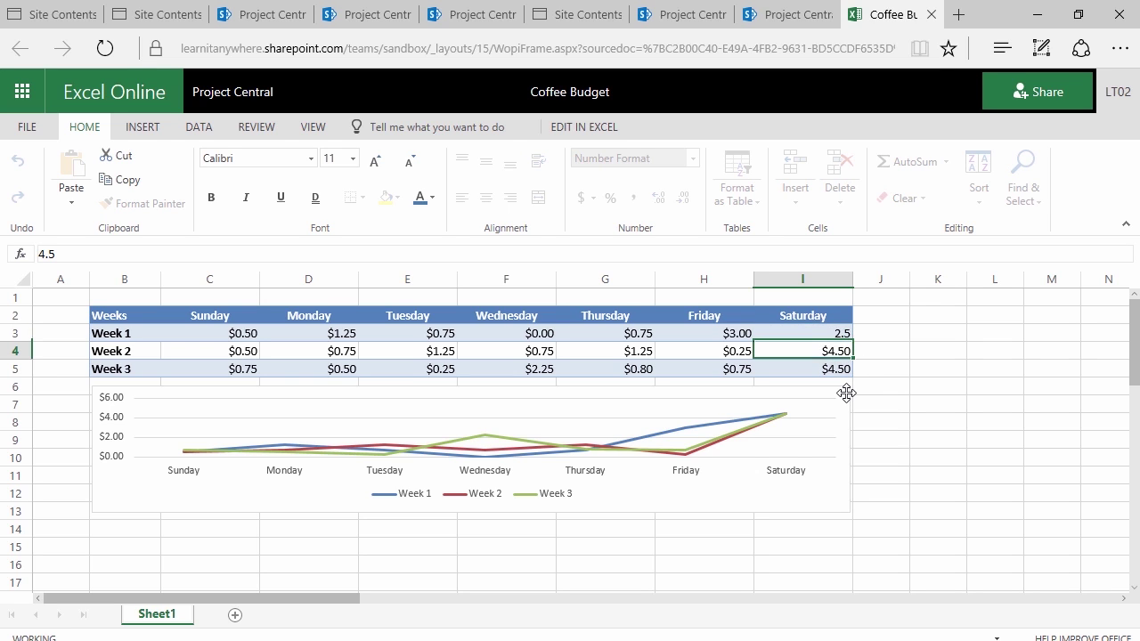
text(2.5)
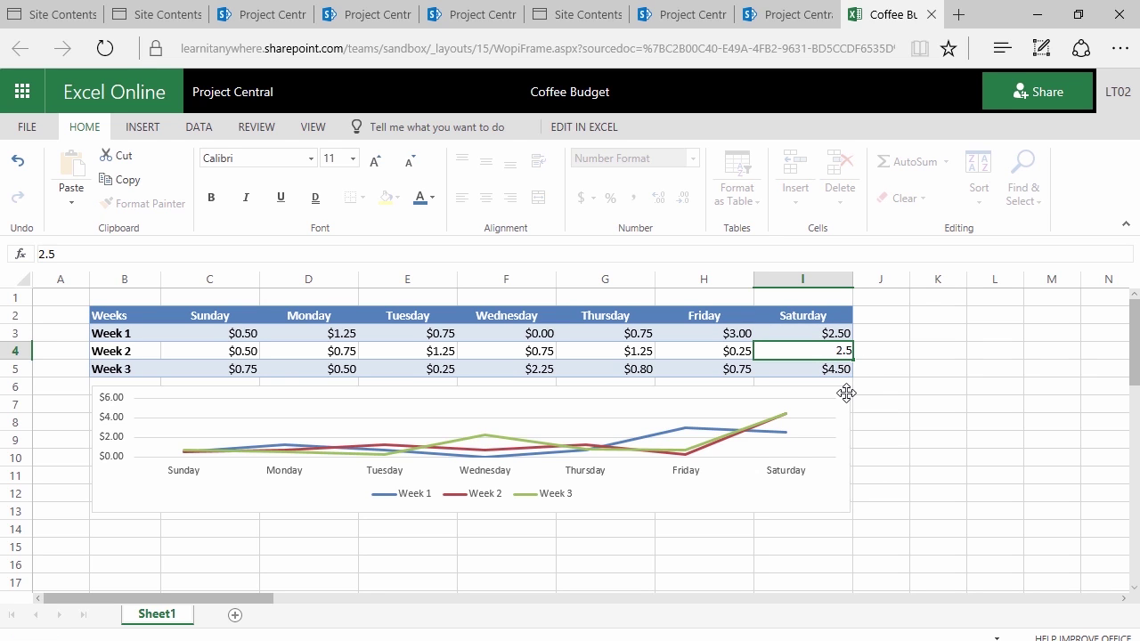
key(Return)
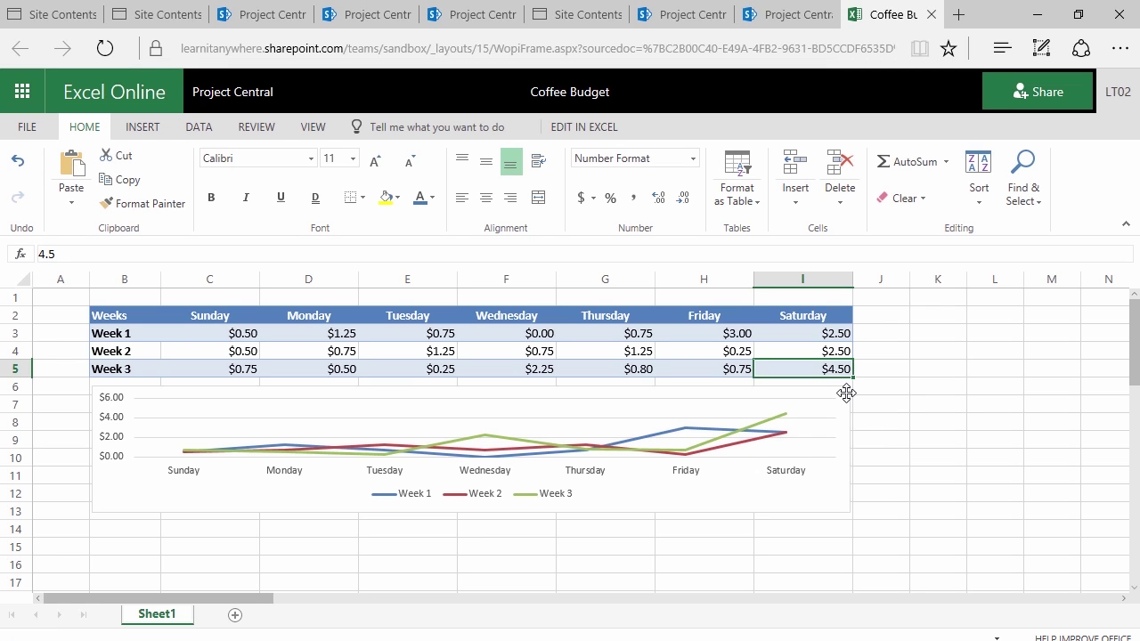
text(11)
key(Up)
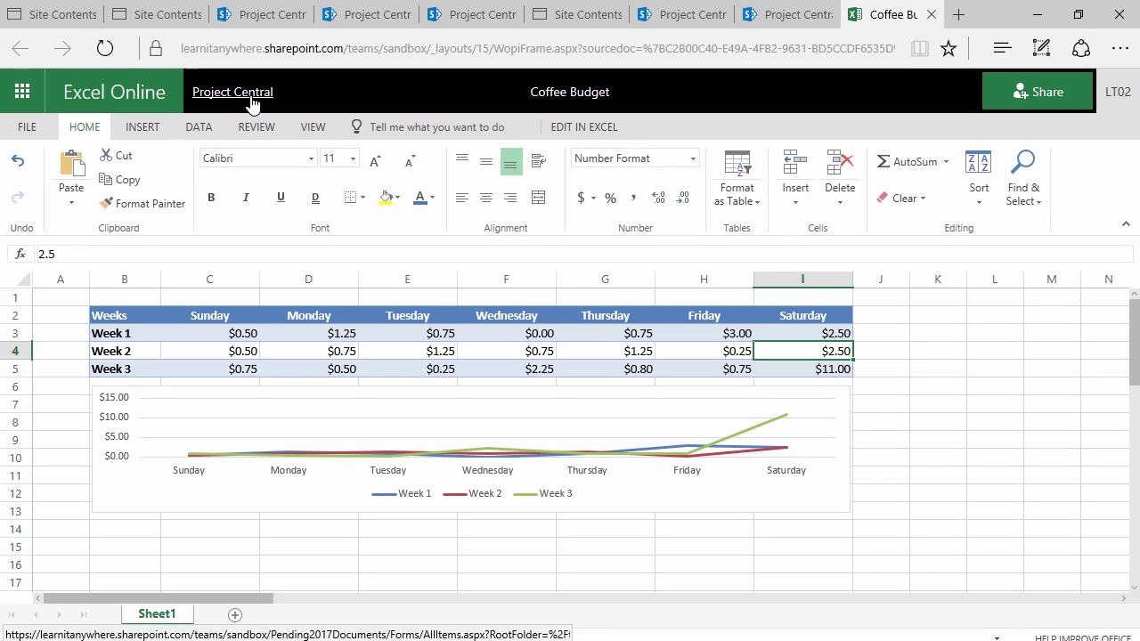
click(251, 104)
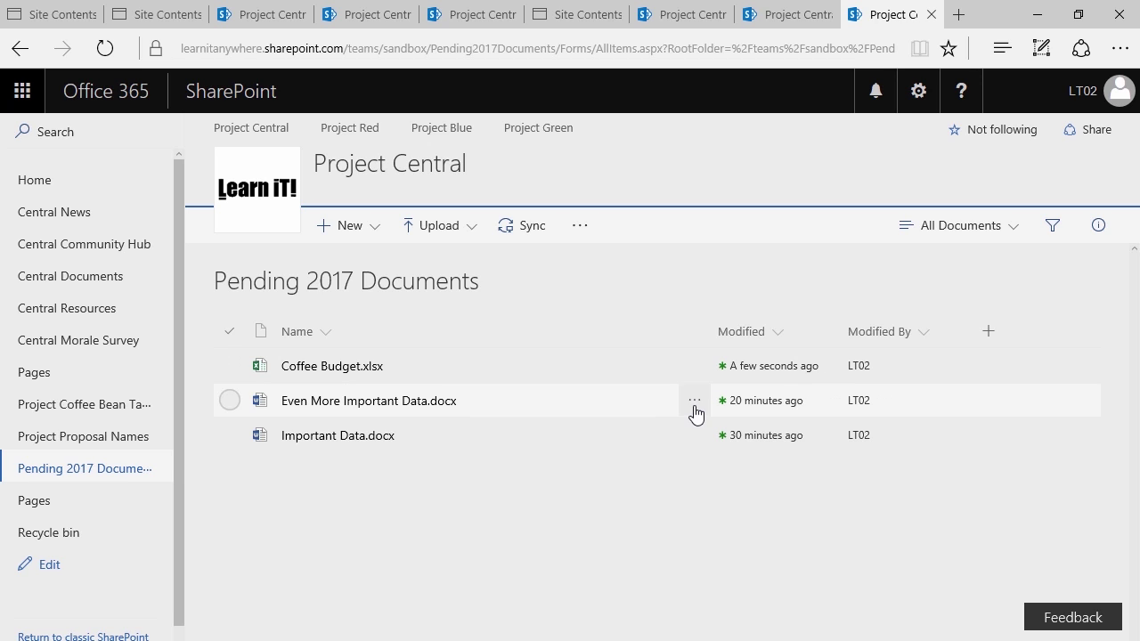
Select Coffee Budget.xlsx and show its extra actions from the command bar overflow
click(694, 368)
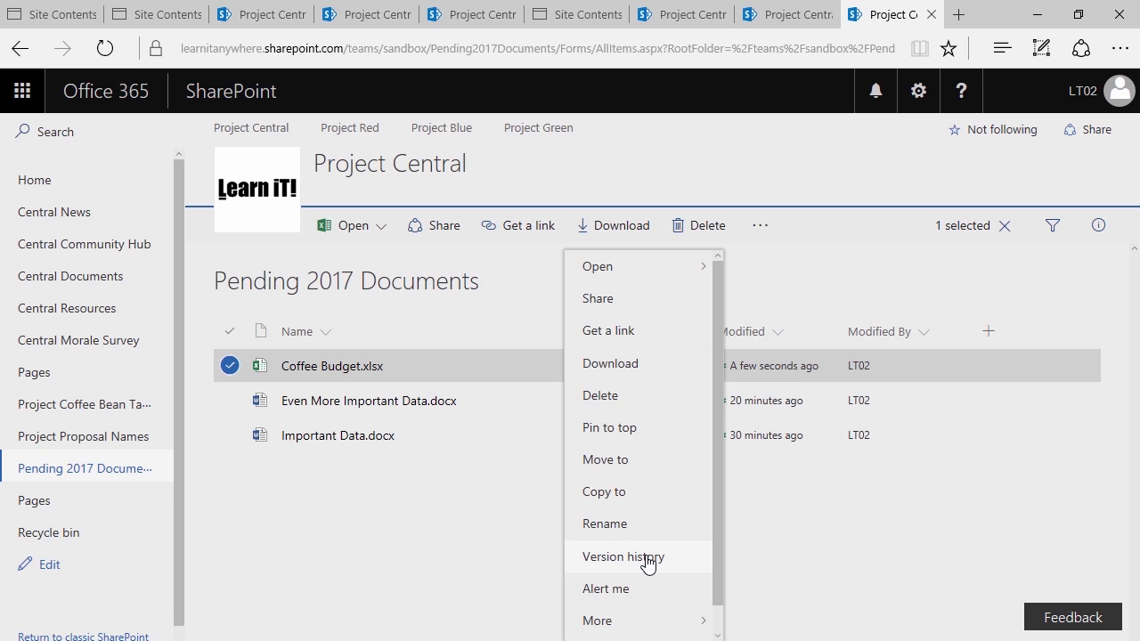
click(364, 534)
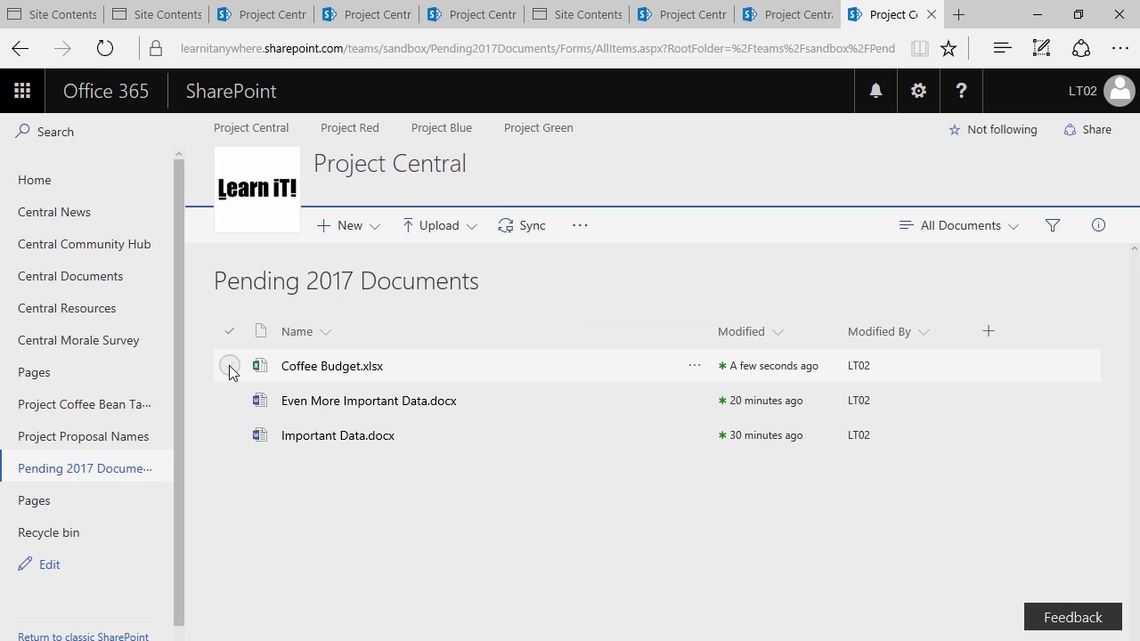
click(230, 366)
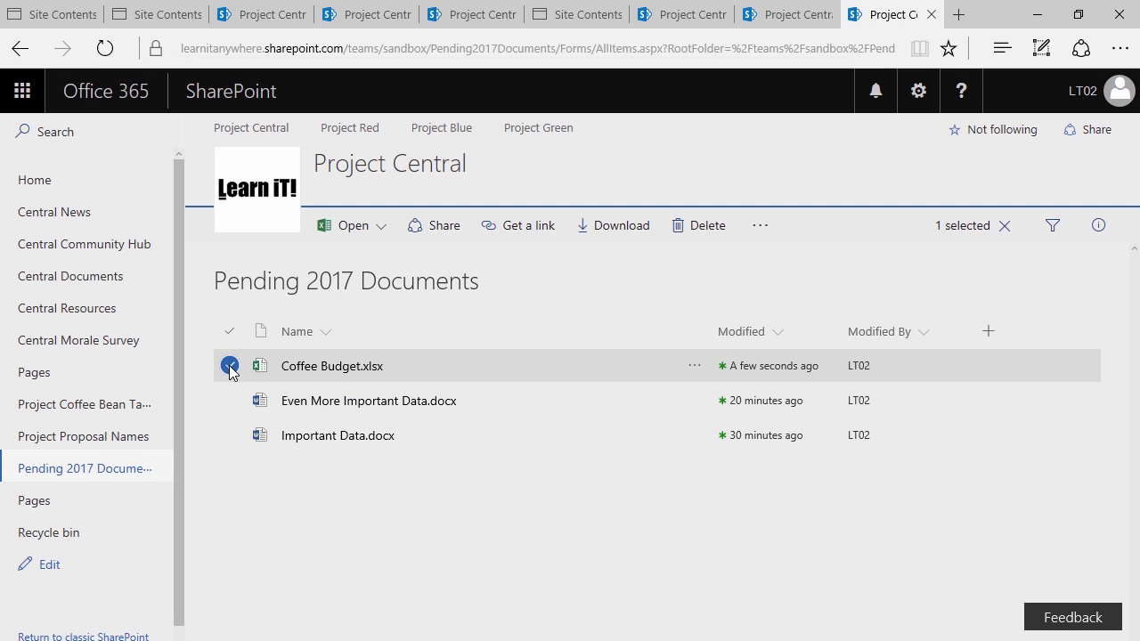
click(757, 228)
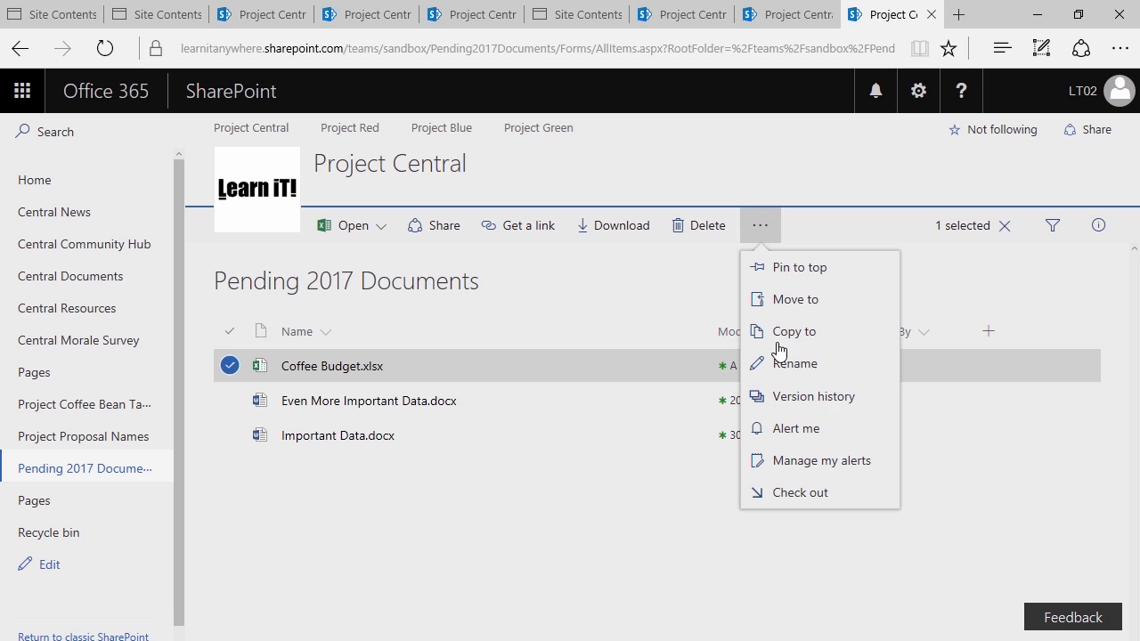
Open version 1.0 of Coffee Budget.xlsx from its version history, accepting the Office warning
click(853, 408)
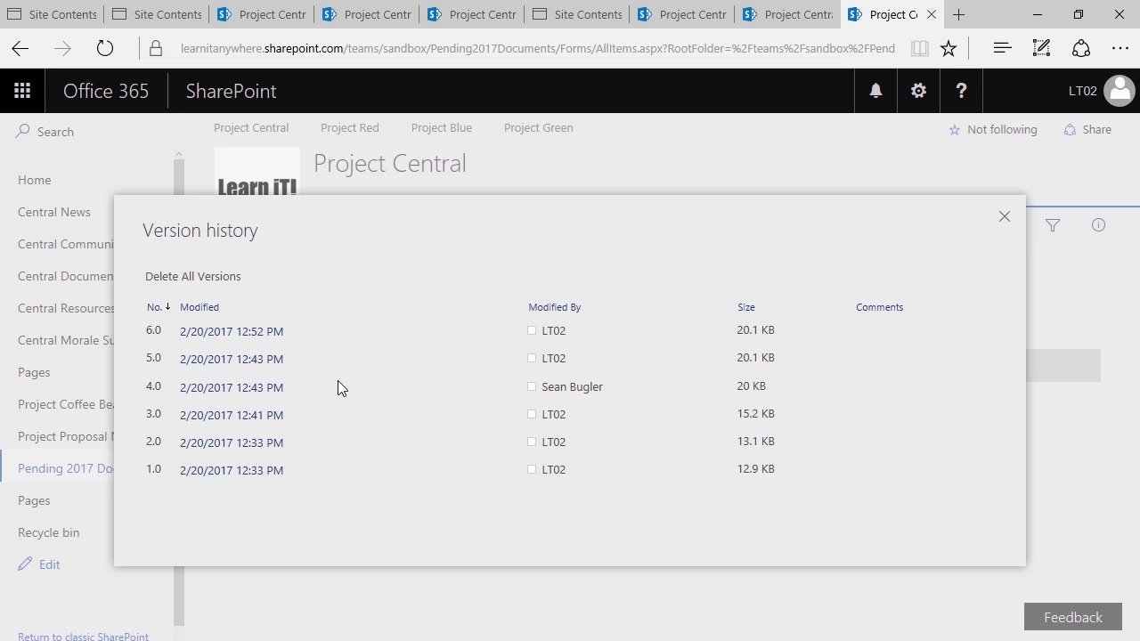
mouse_move(211, 481)
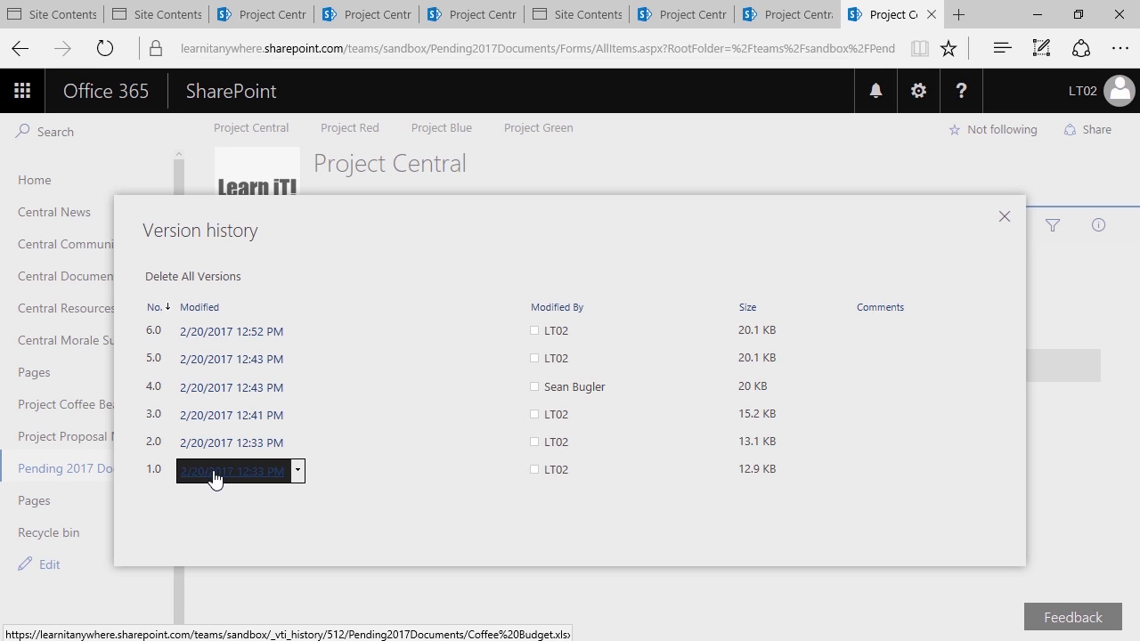
click(215, 474)
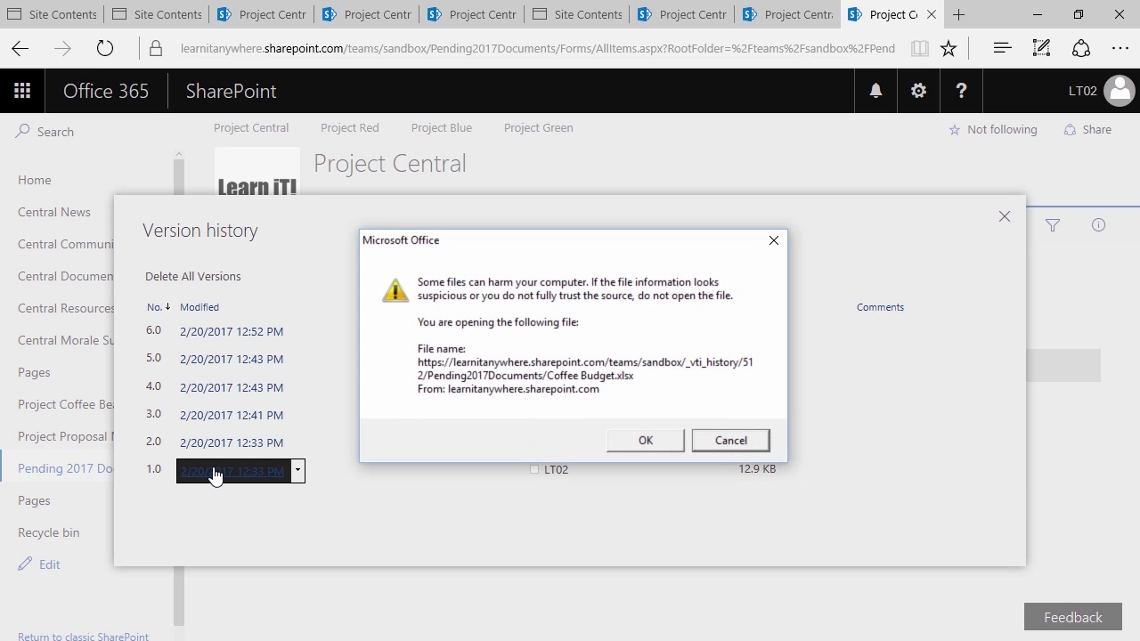
click(652, 441)
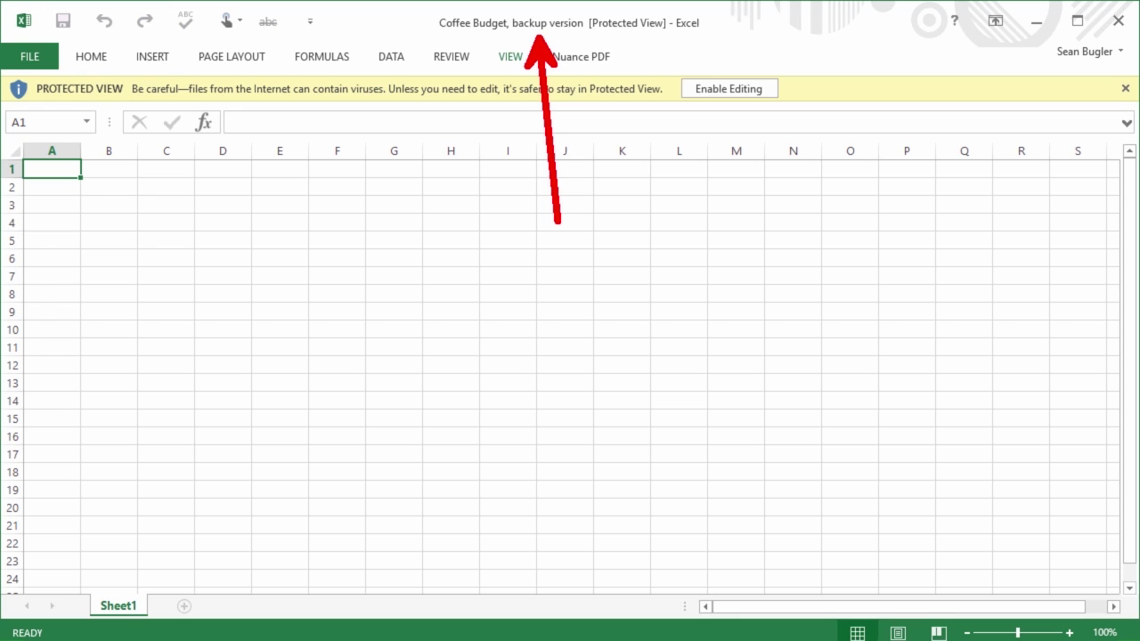
Close the version 1.0 copy, then open version 3.0 to check its $4.50 Saturdays and close it
click(1118, 20)
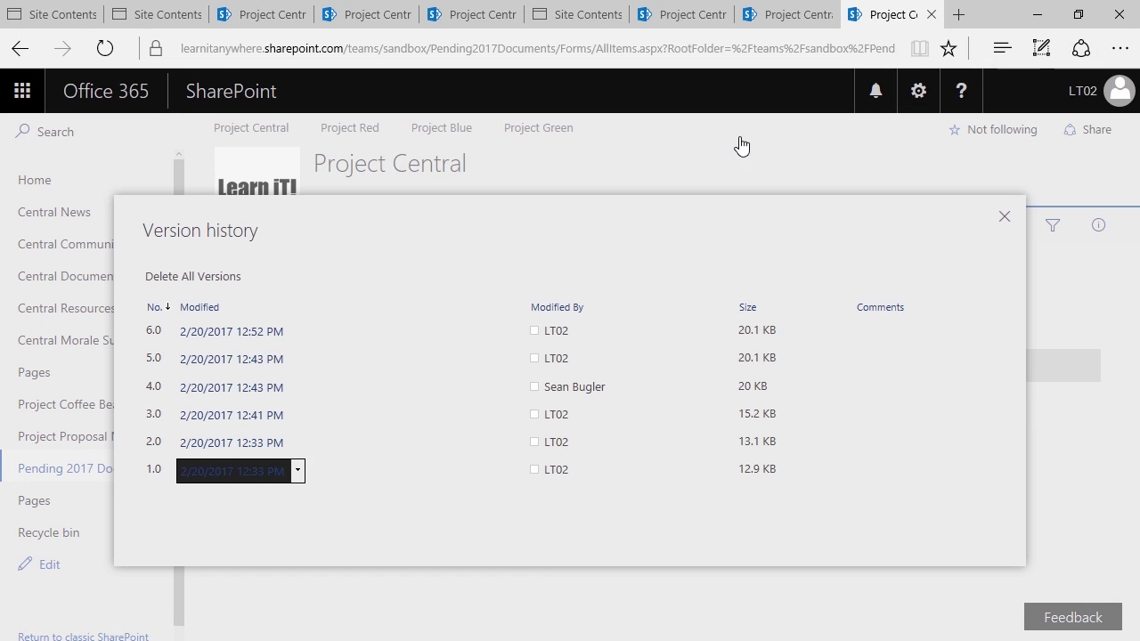
click(231, 419)
click(789, 624)
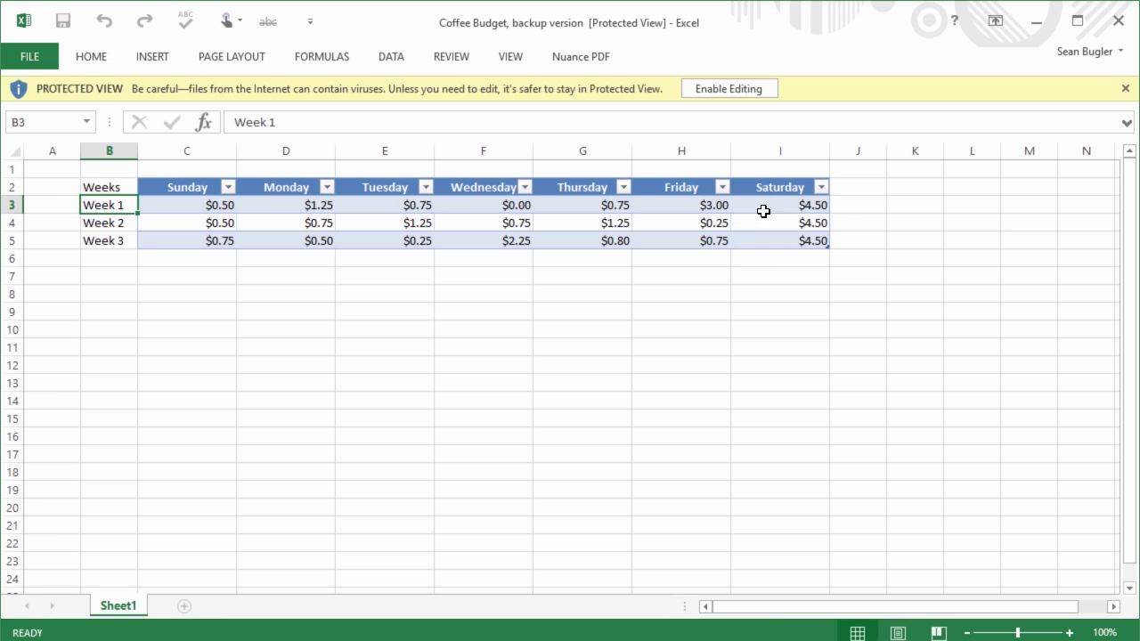
click(1116, 19)
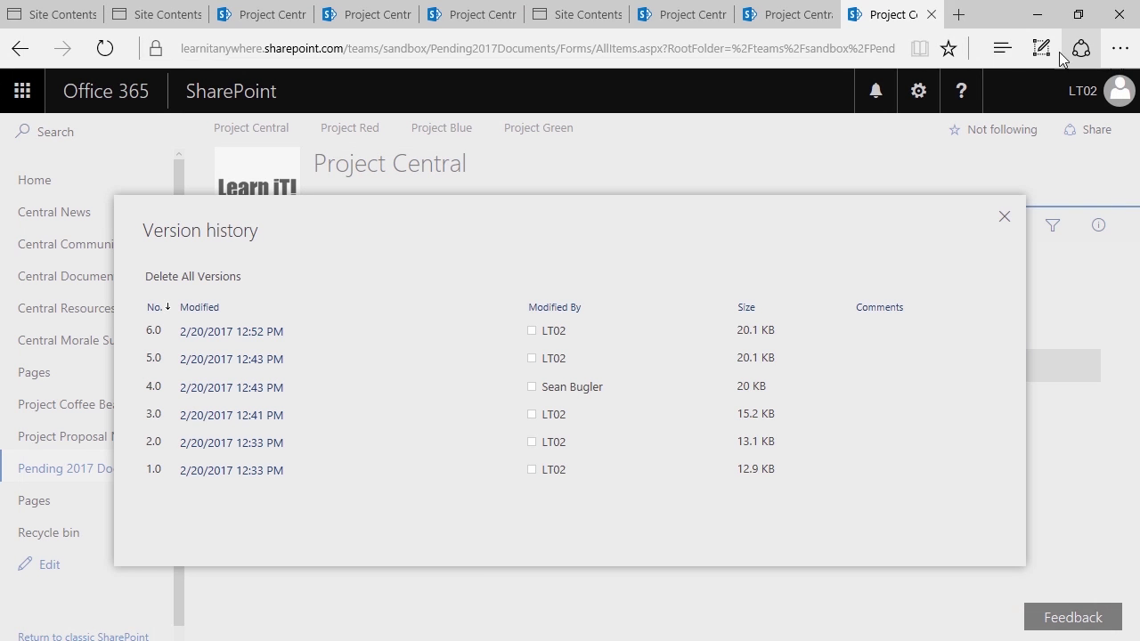
Open version 5.0 of Coffee Budget from the version history, accepting the Office warning
mouse_move(192, 360)
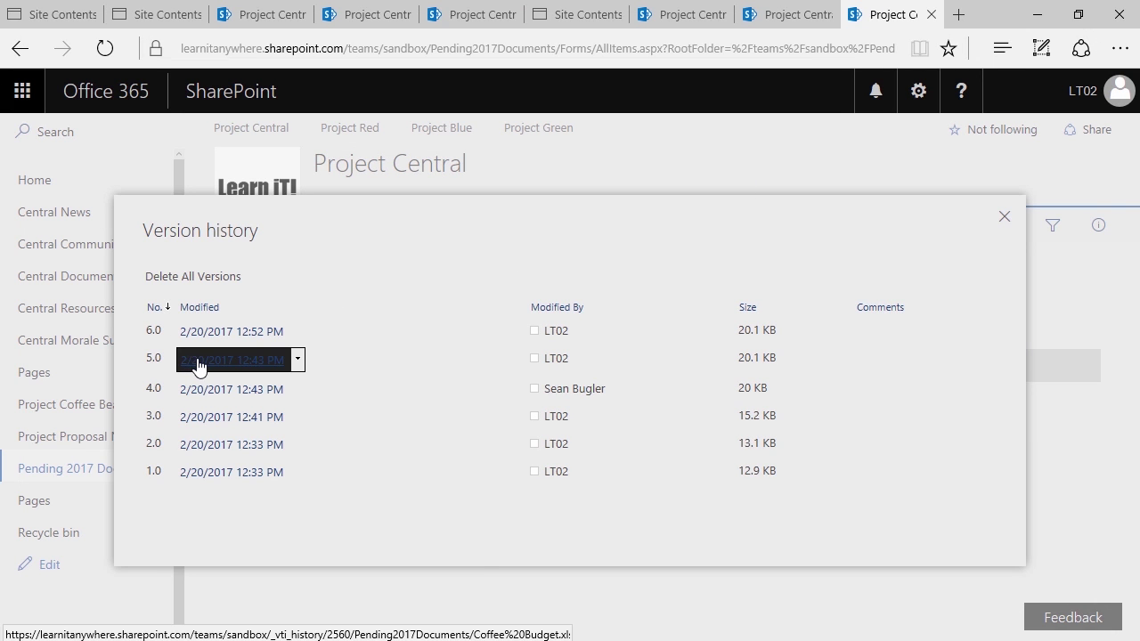
click(203, 361)
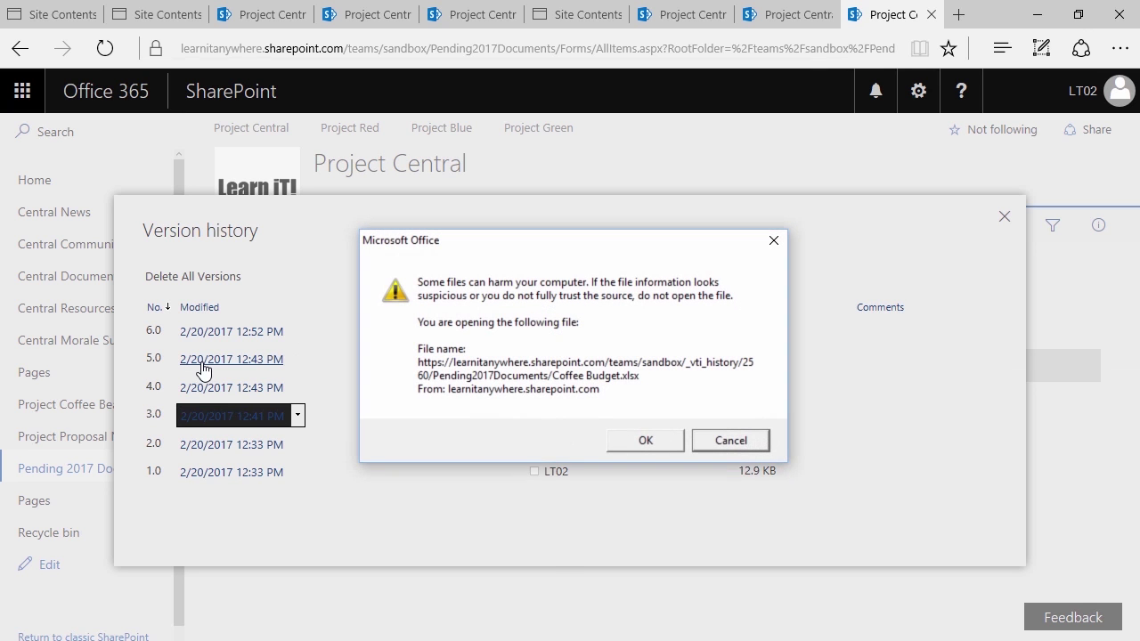
click(647, 440)
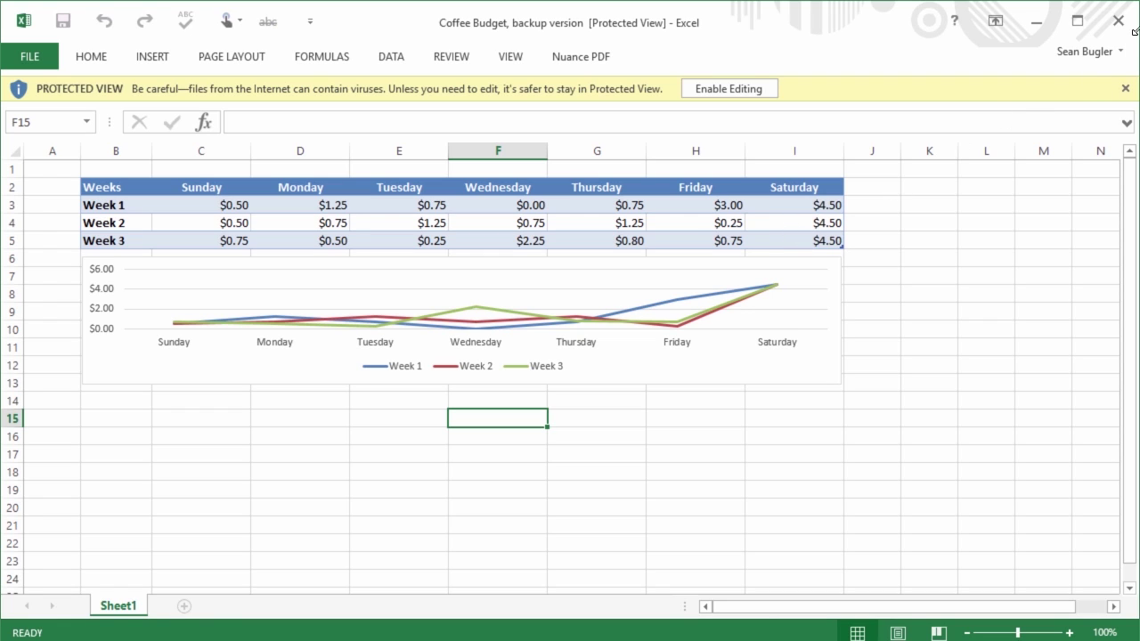
Enable editing on the version 5.0 copy, check its $4.50 Saturdays and chart, then close Excel
click(703, 93)
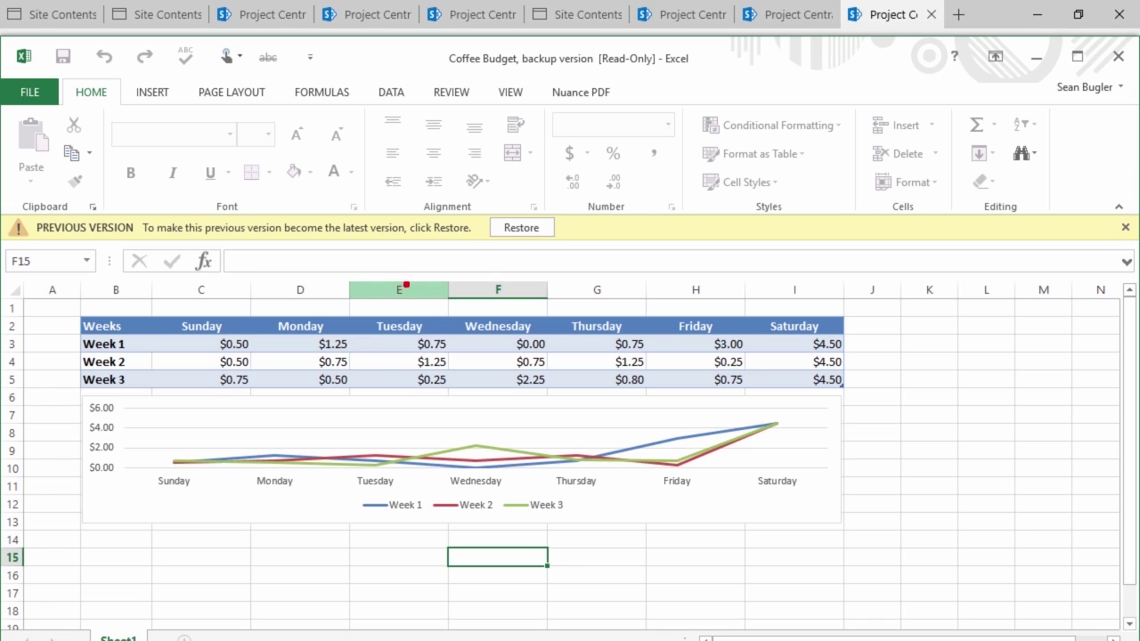
drag(590, 217, 481, 249)
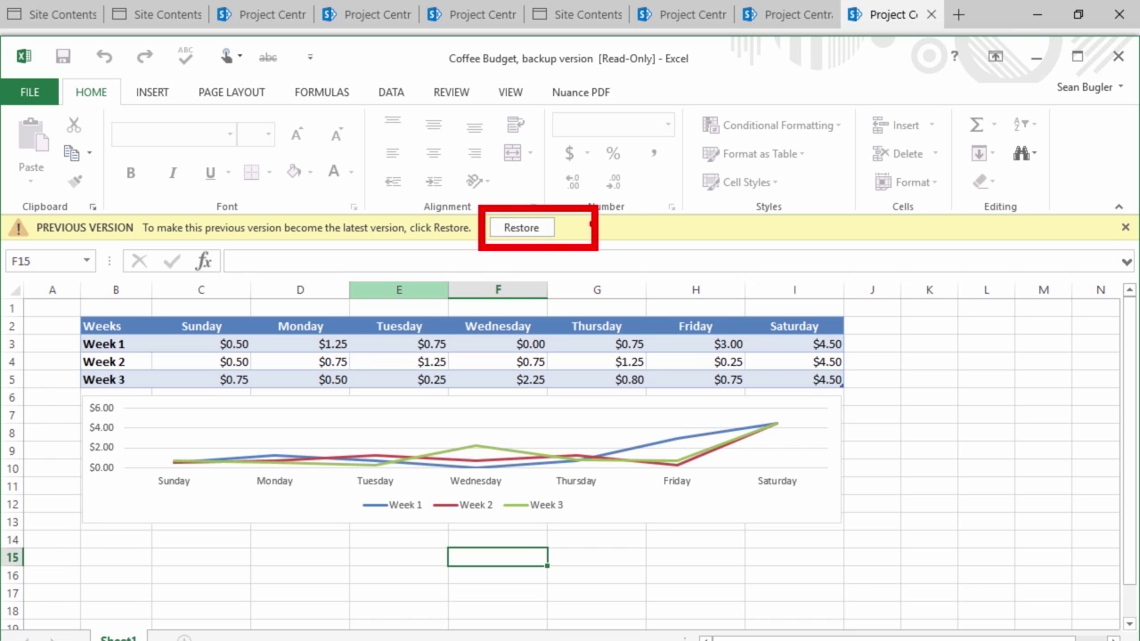
drag(561, 230, 740, 224)
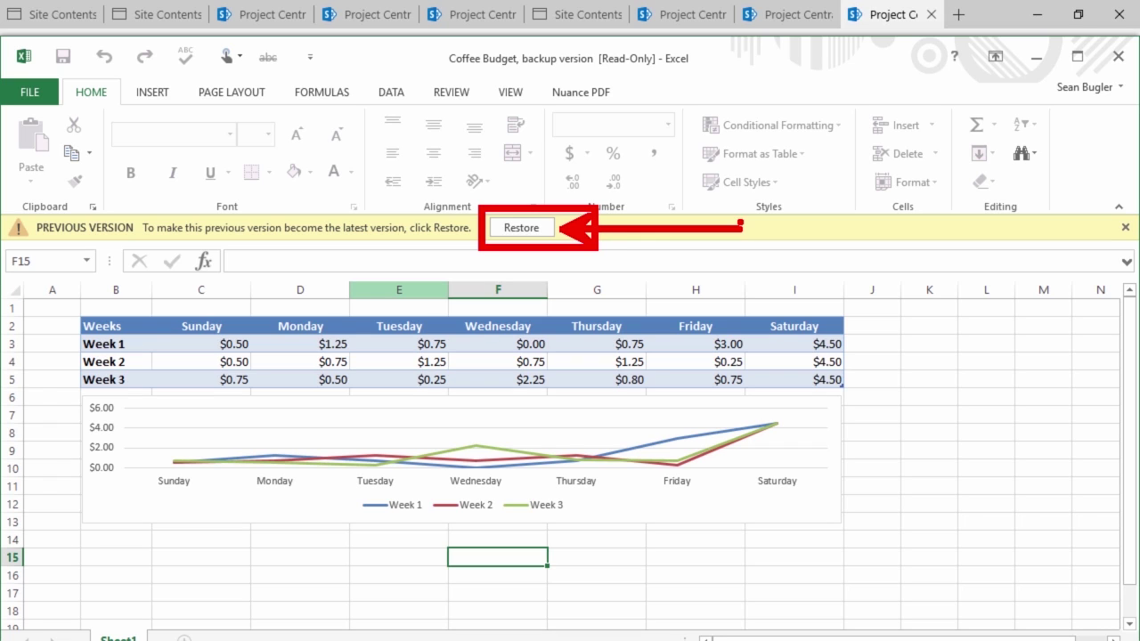
key(Escape)
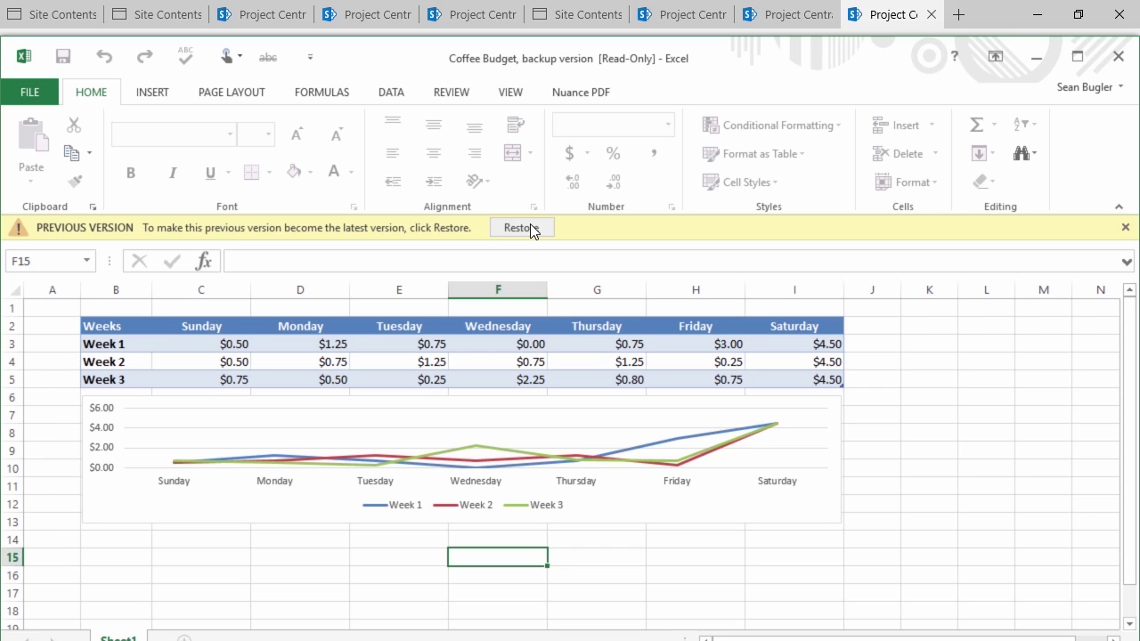
click(1118, 58)
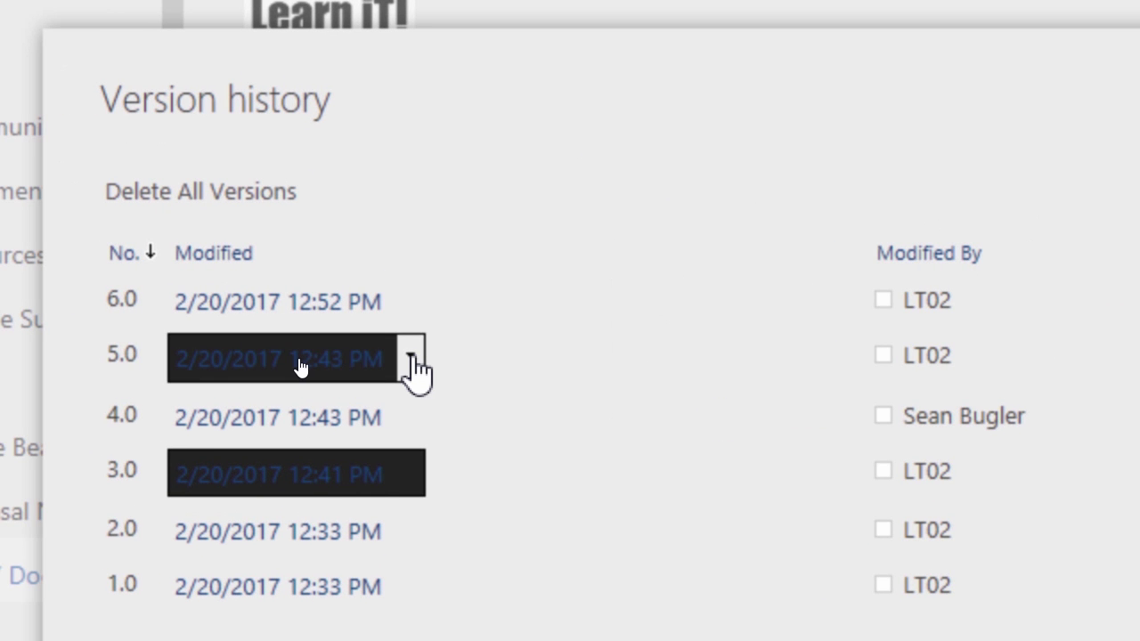
Restore version 5.0 of Coffee Budget as the new version 7.0 and close the version history
click(412, 357)
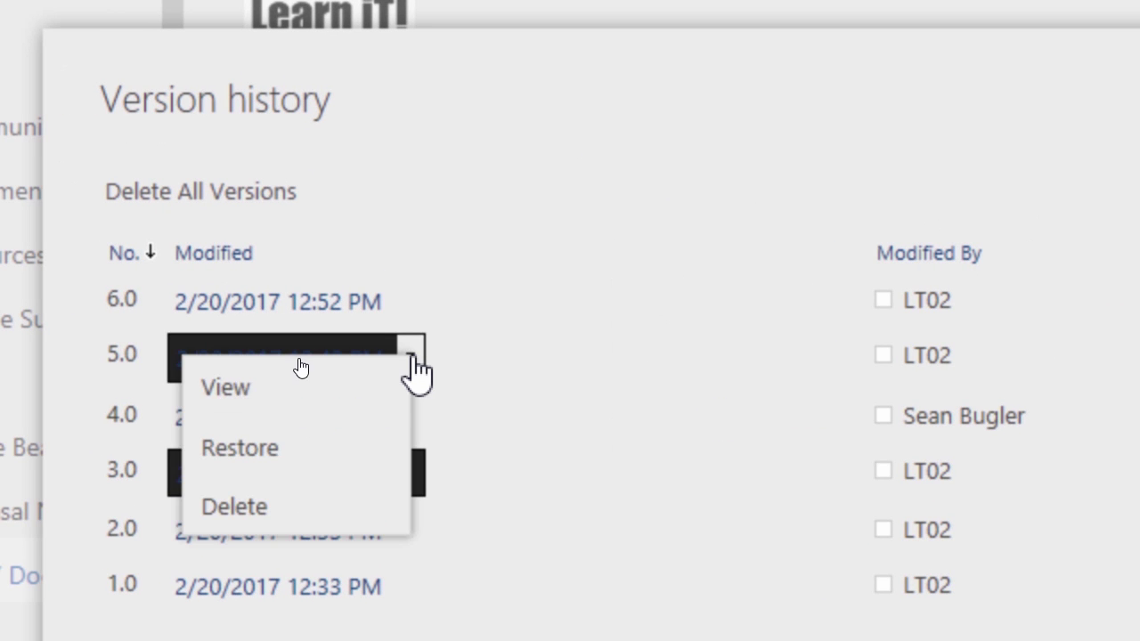
click(241, 452)
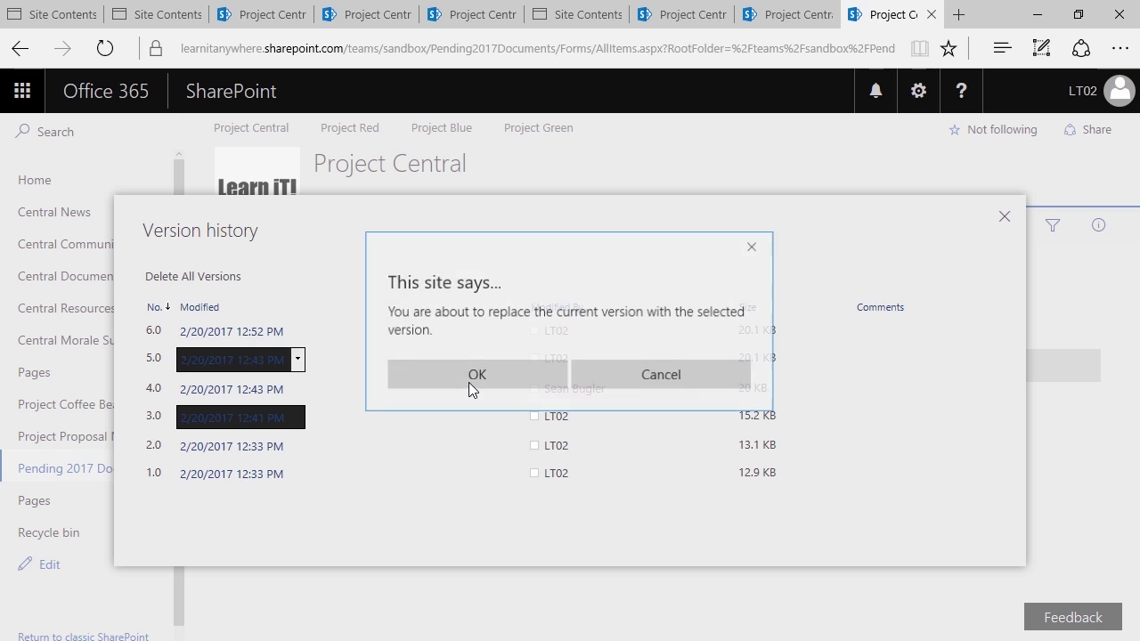
click(468, 379)
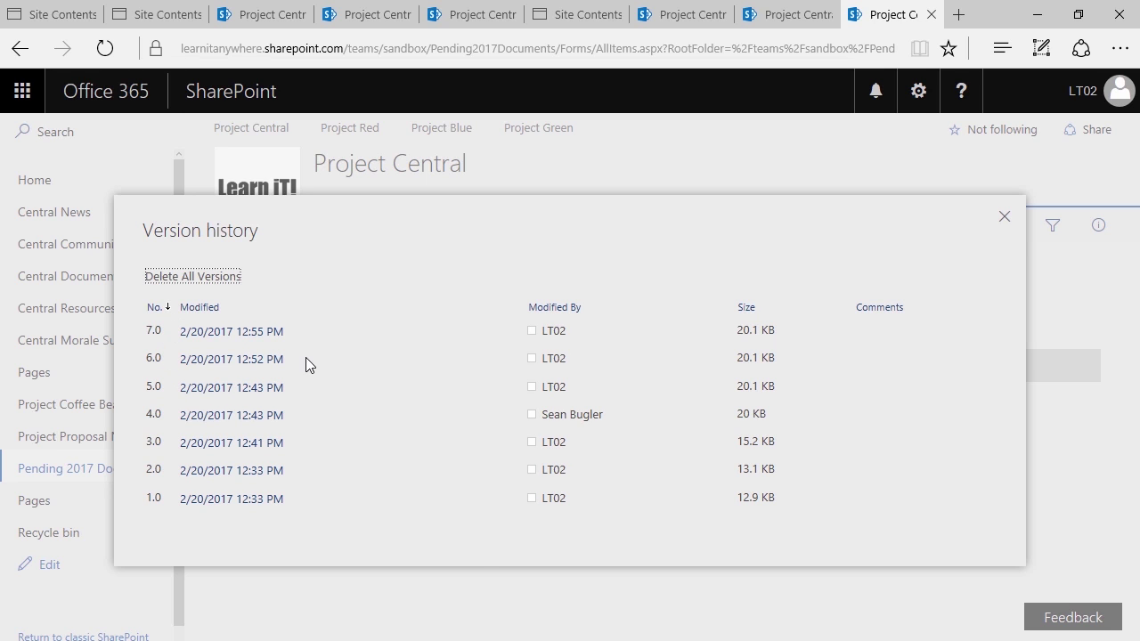
mouse_move(257, 415)
click(1005, 217)
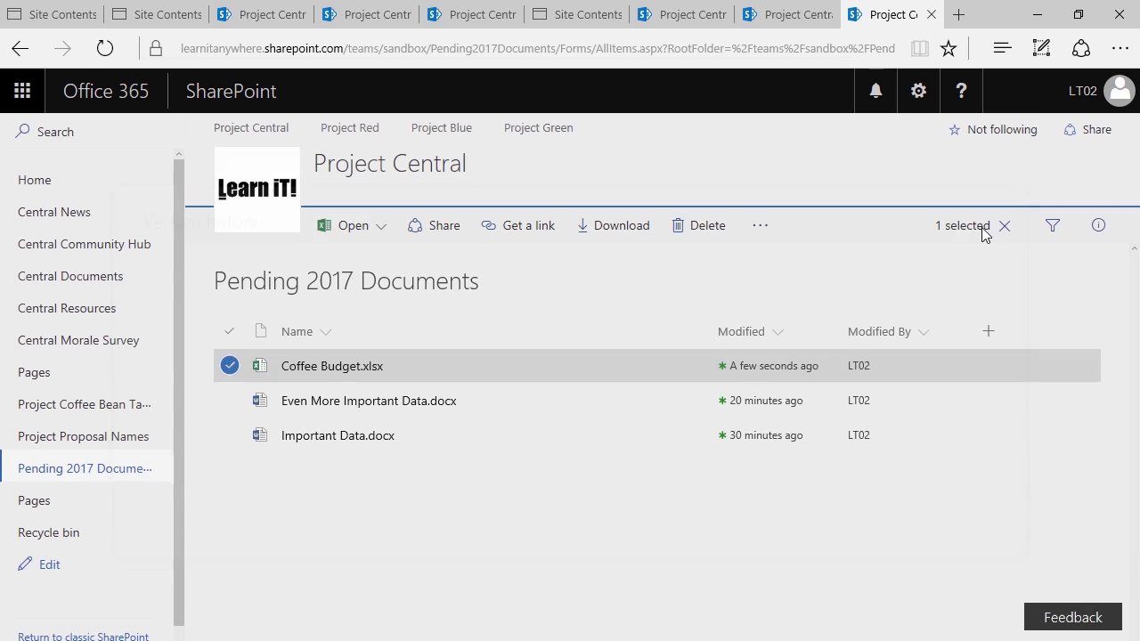
Open Coffee Budget.xlsx in Excel Online
click(303, 374)
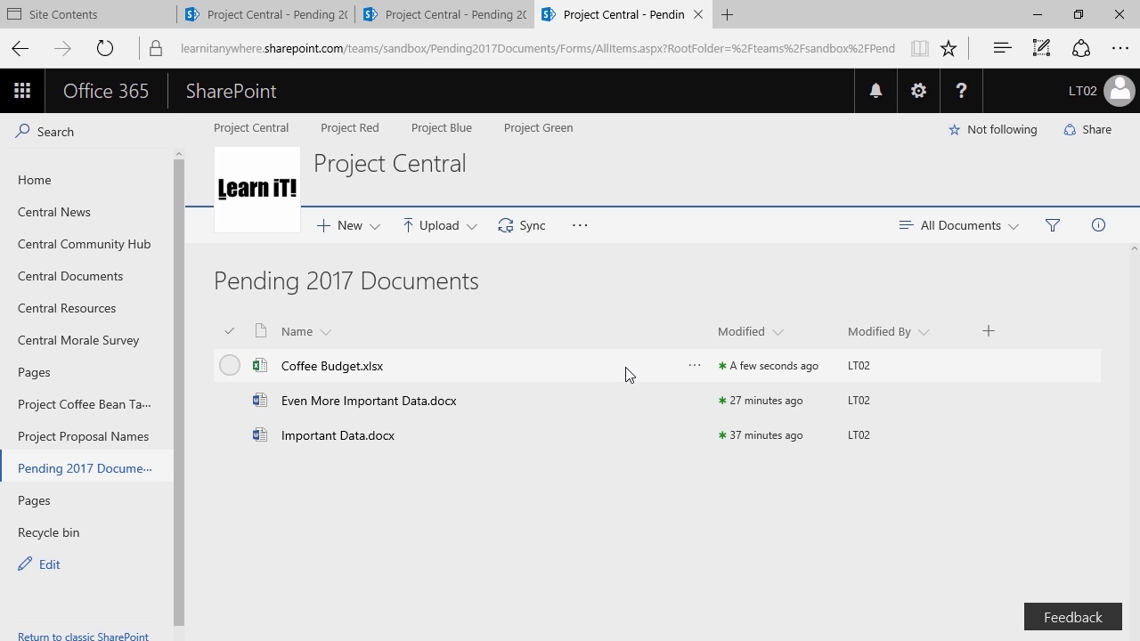
click(695, 366)
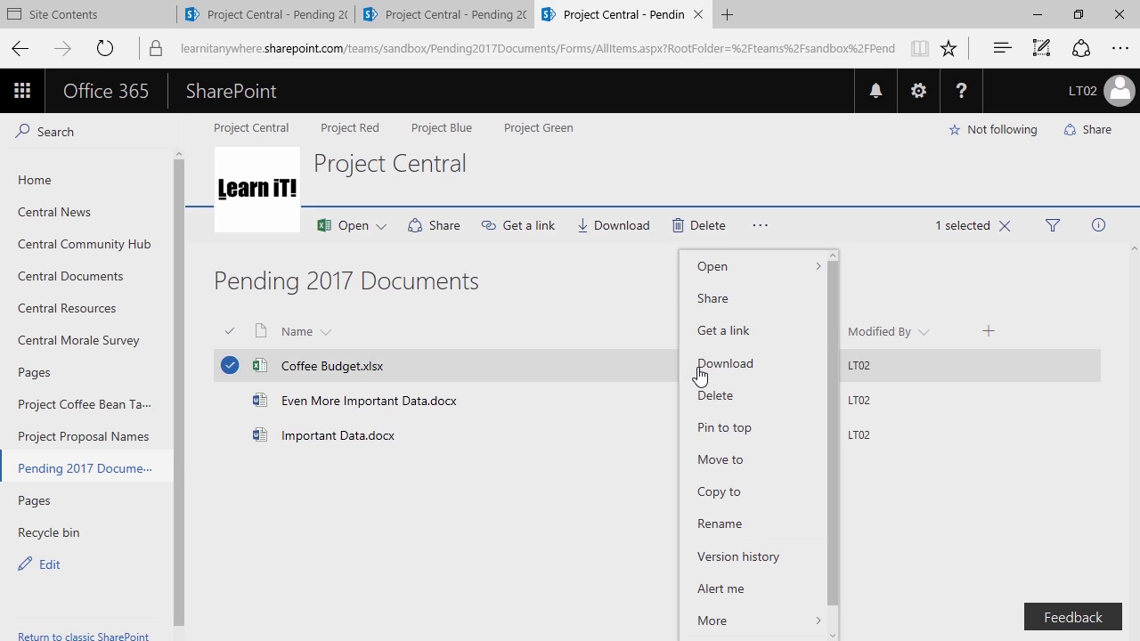
click(791, 561)
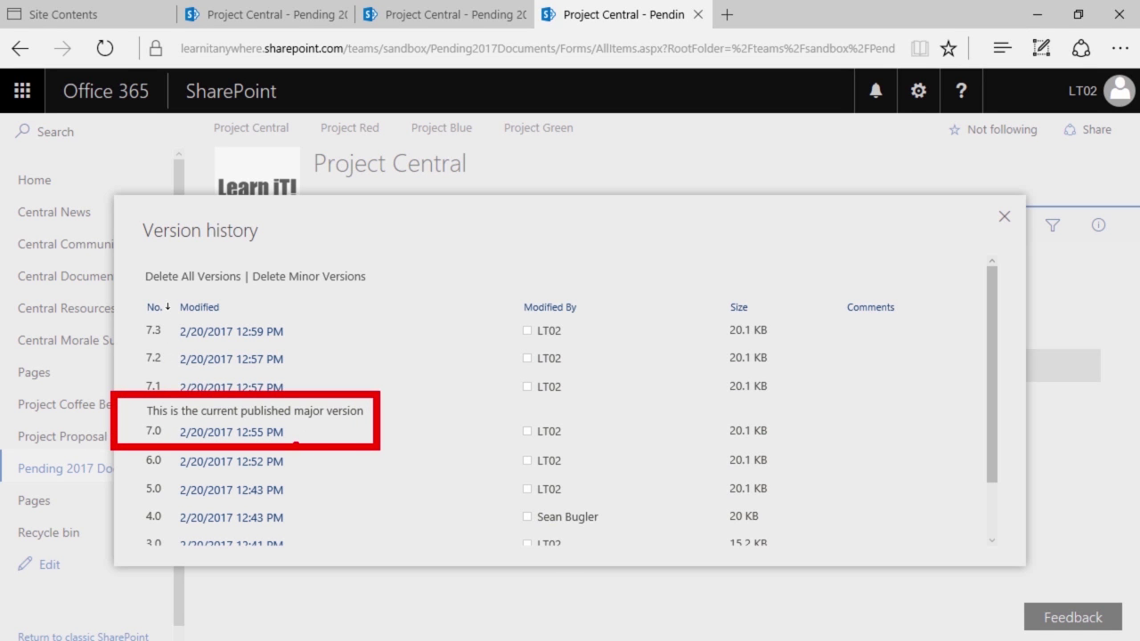
drag(305, 430, 411, 537)
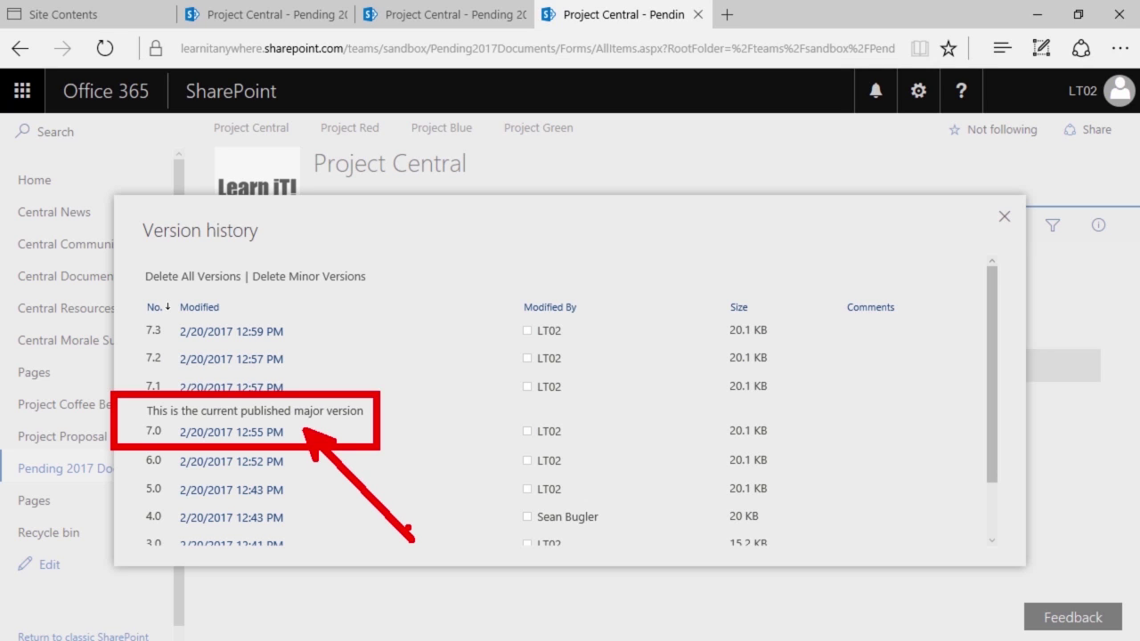
key(Escape)
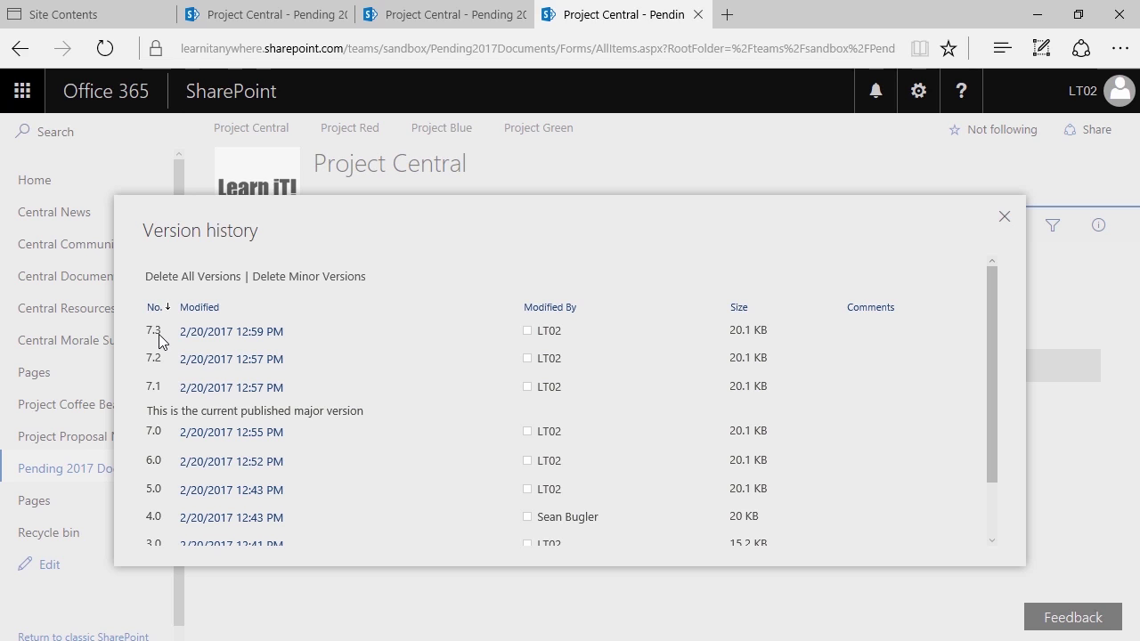
mouse_move(208, 350)
click(297, 333)
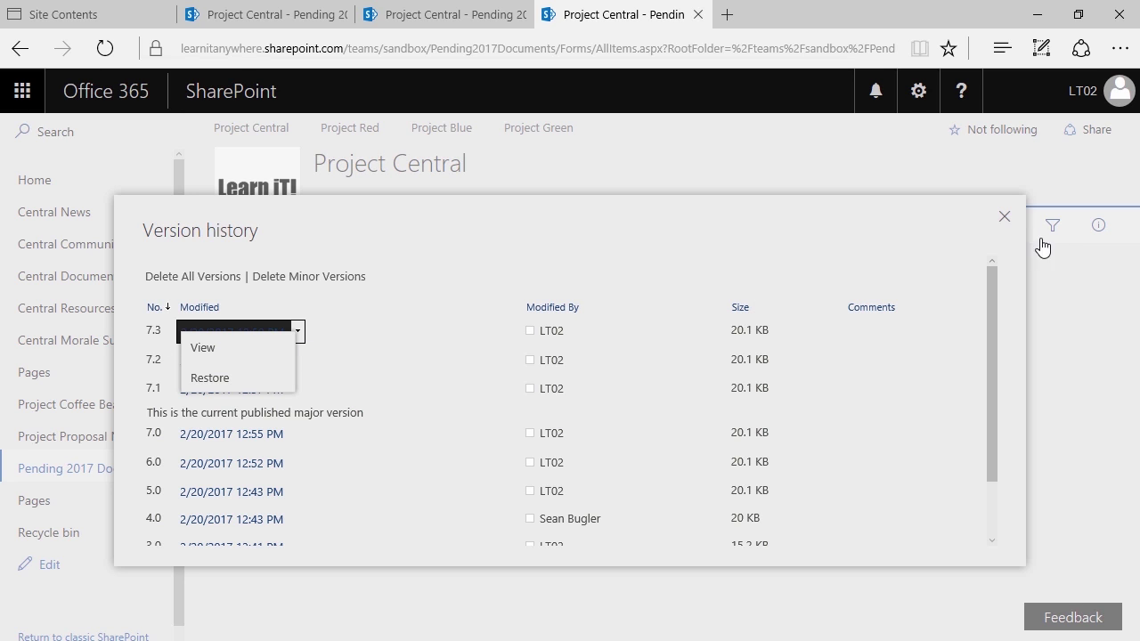
click(1005, 221)
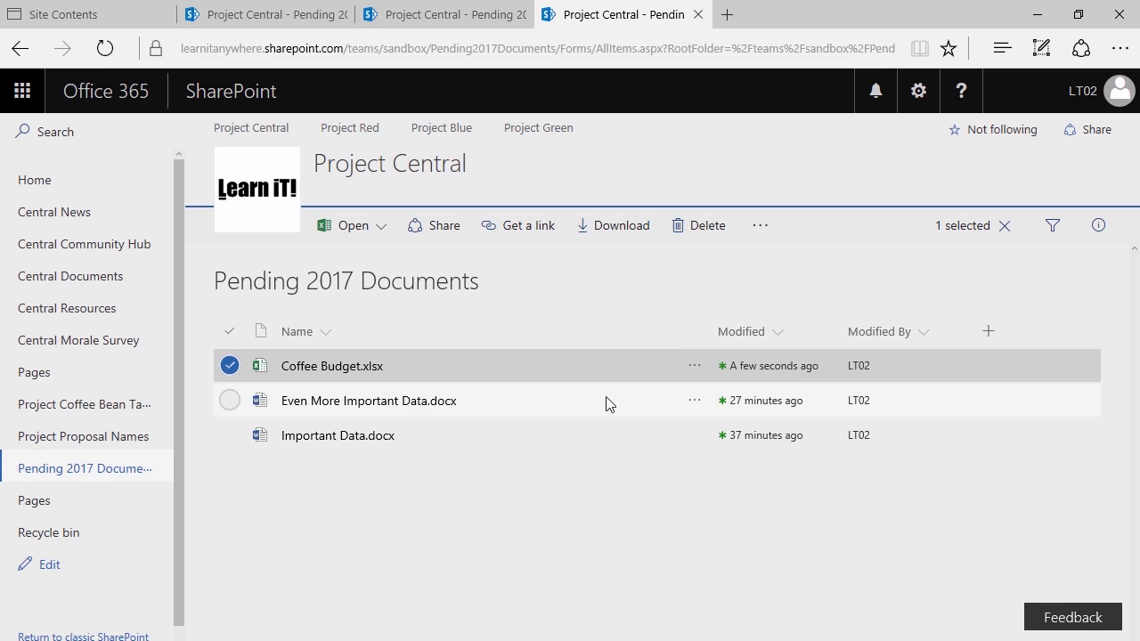
Publish Coffee Budget.xlsx as major version 8.0 with the comment 'Looks good.'
click(229, 367)
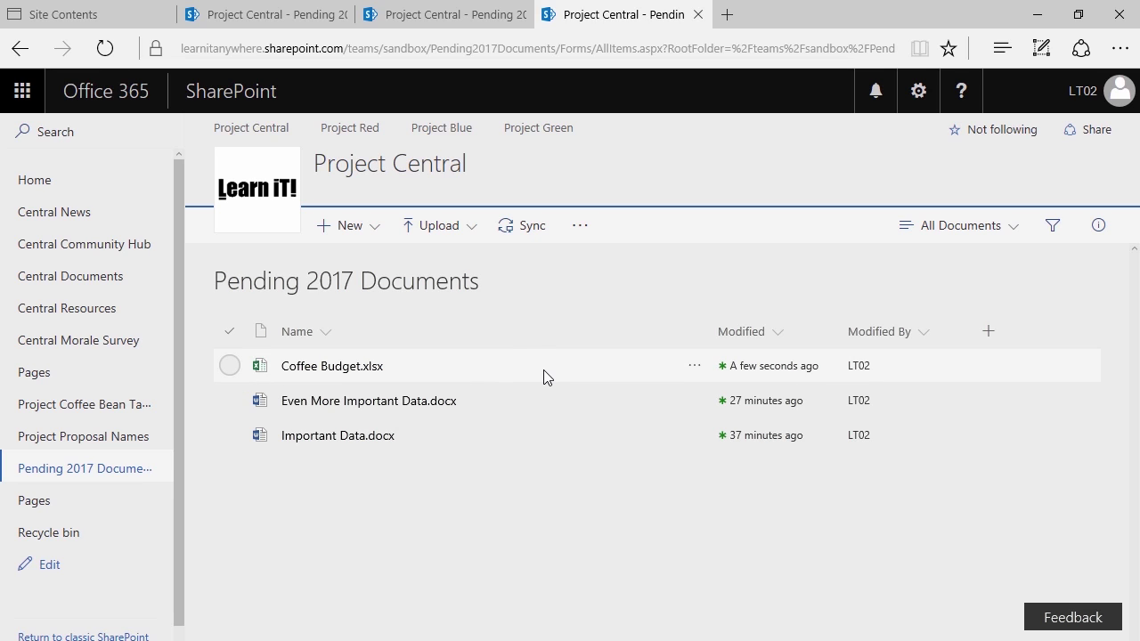
click(695, 369)
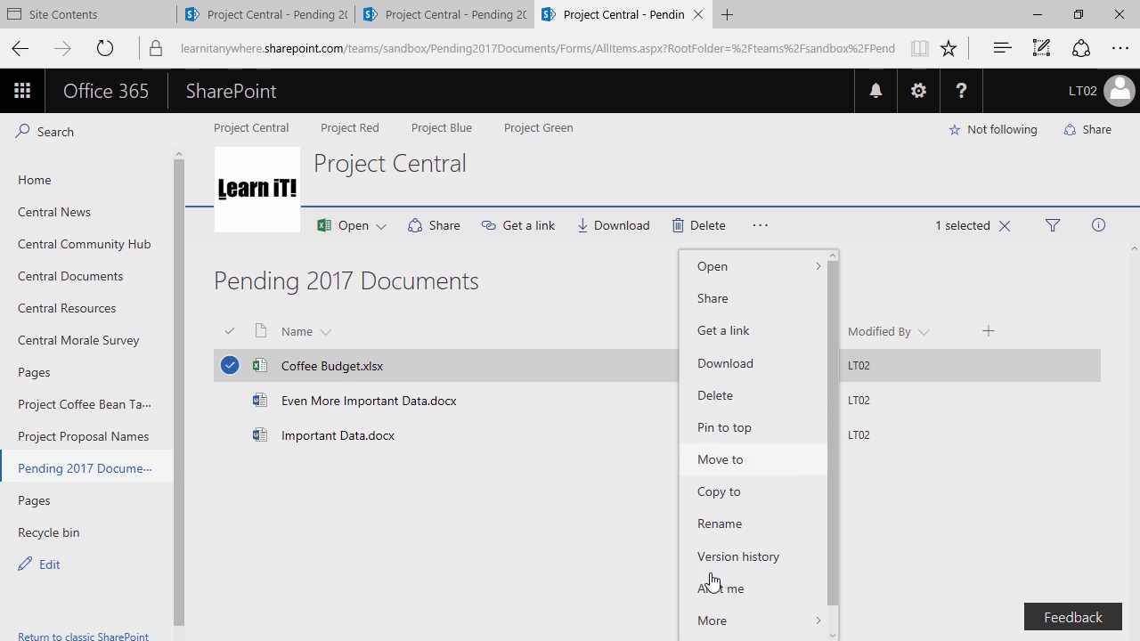
click(717, 623)
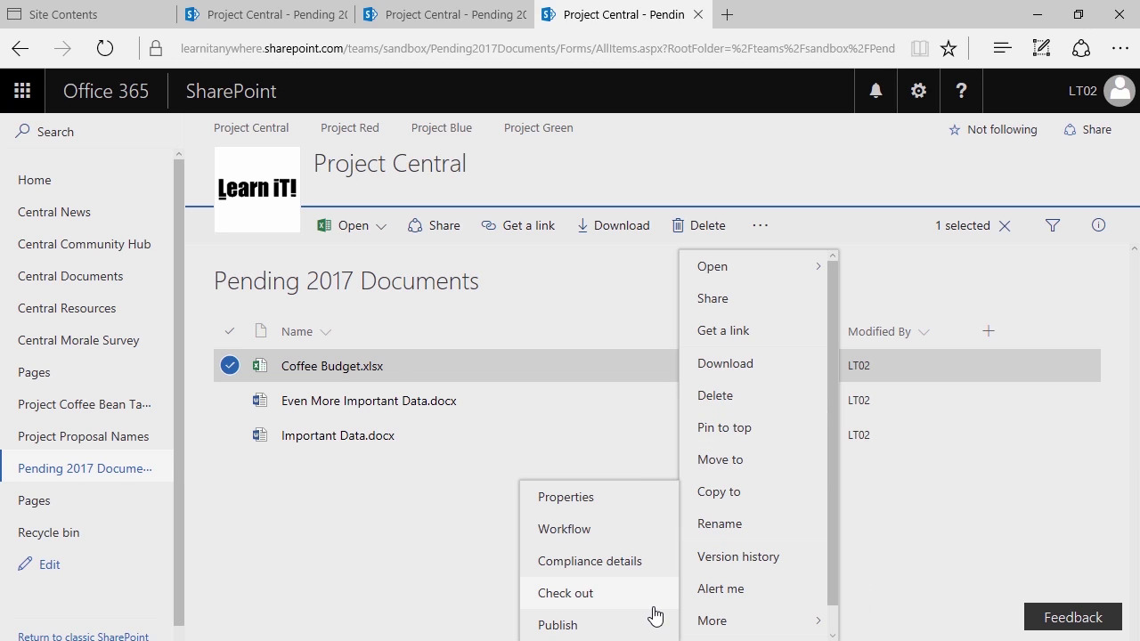
click(587, 626)
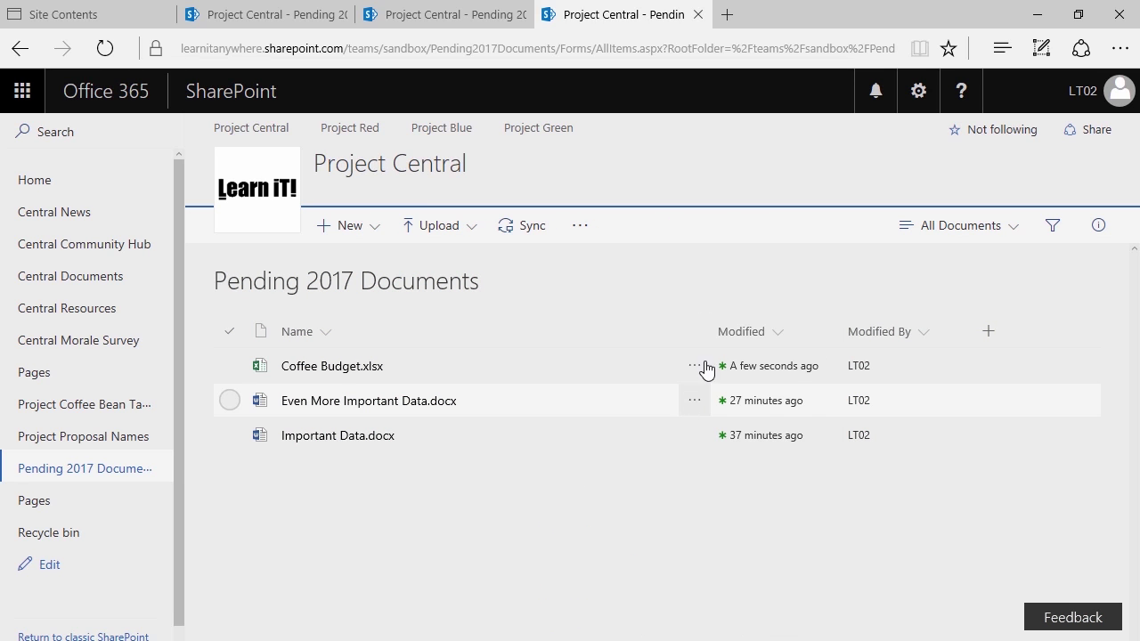
click(696, 367)
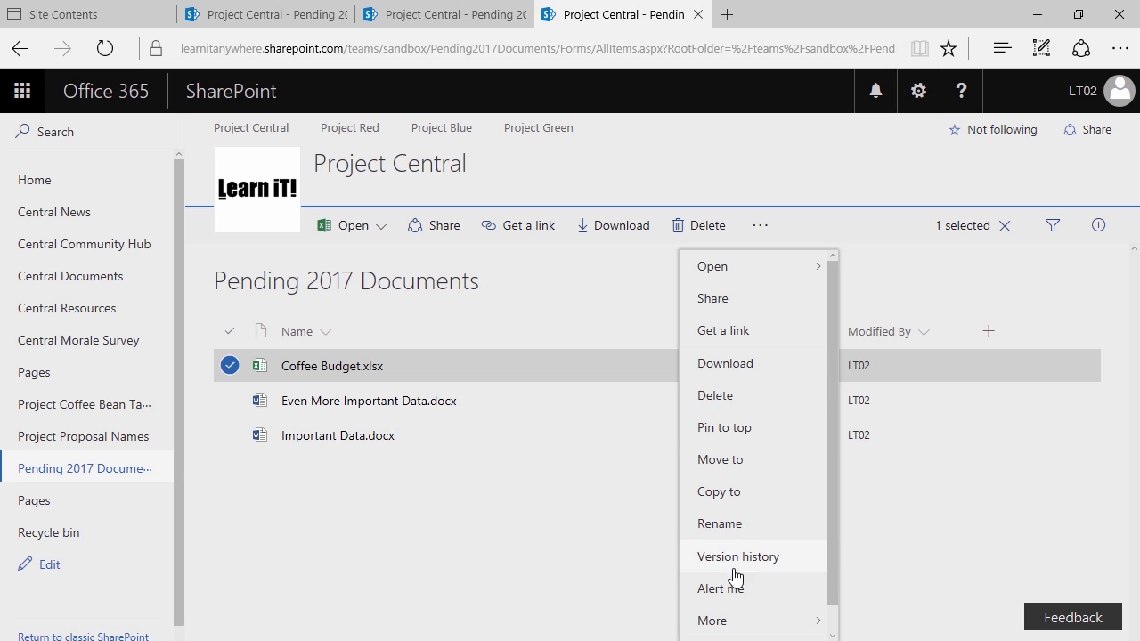
mouse_move(751, 621)
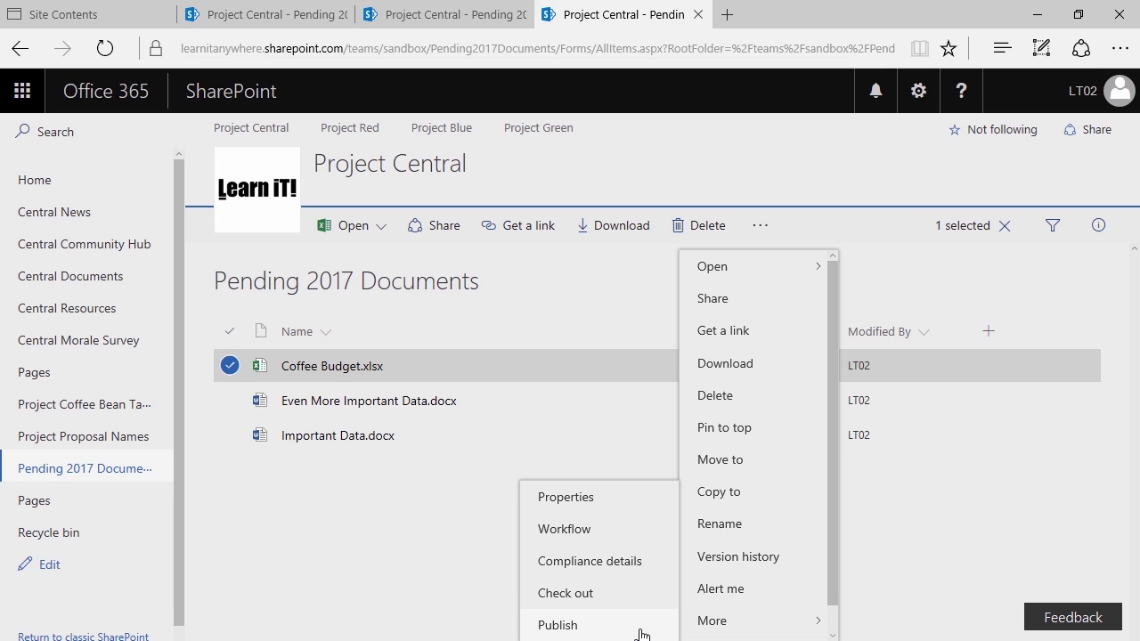
click(641, 627)
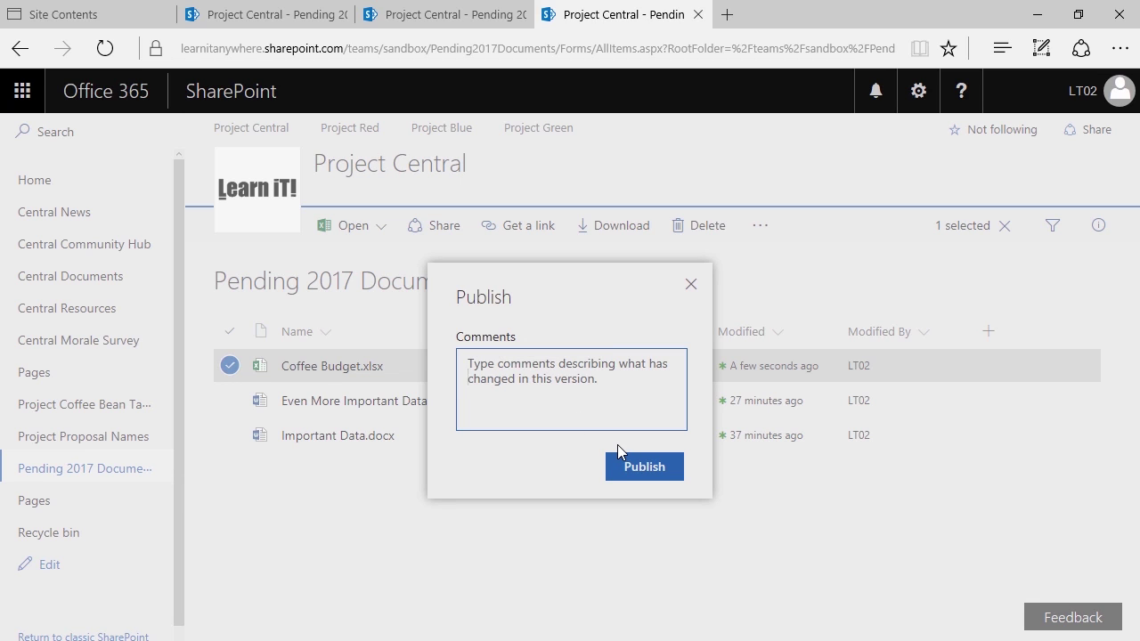
text(Looks goo)
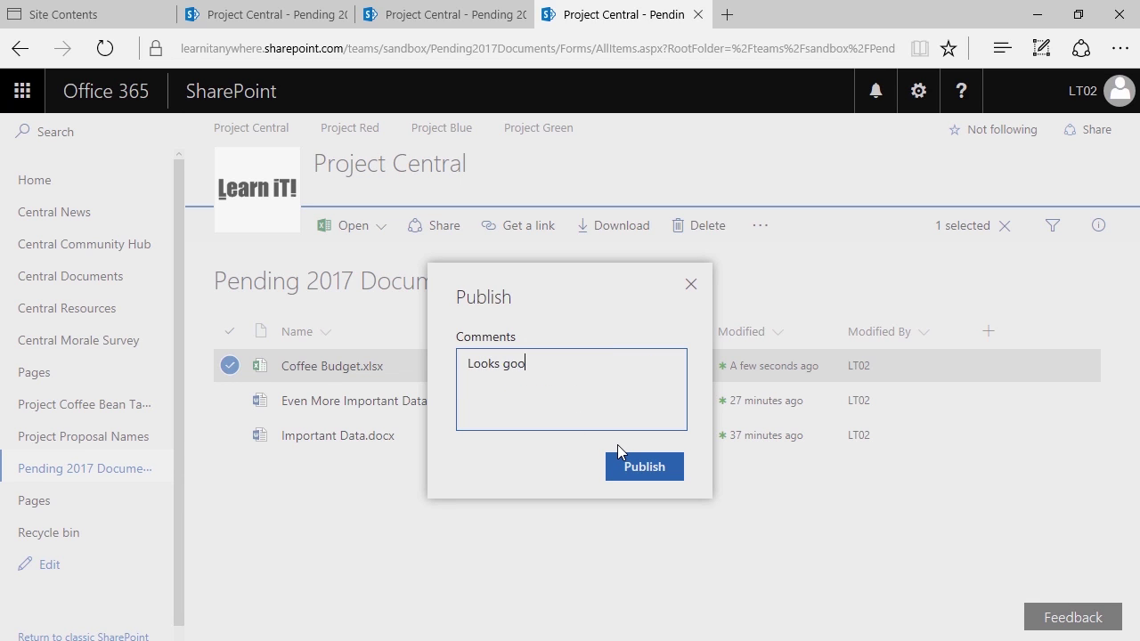
text(d.)
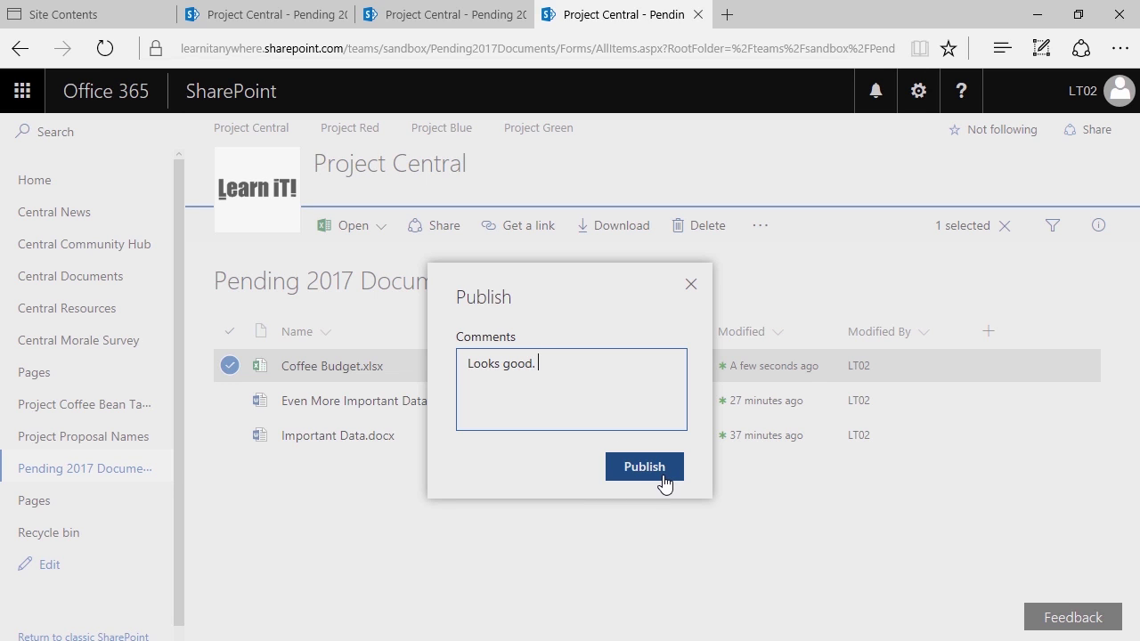
click(662, 483)
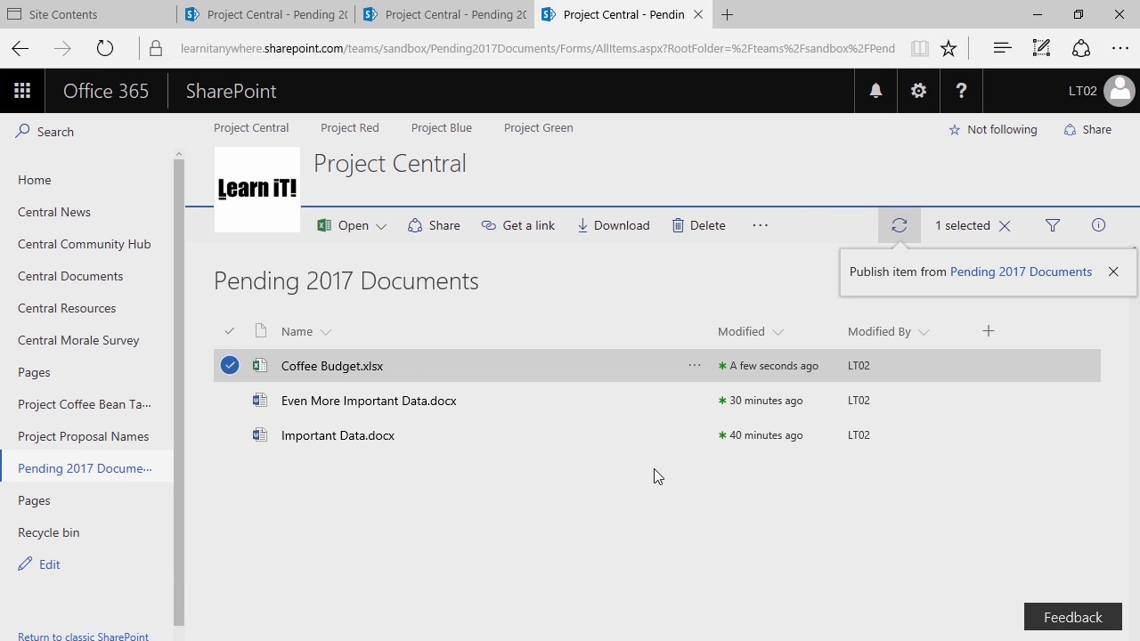
click(698, 365)
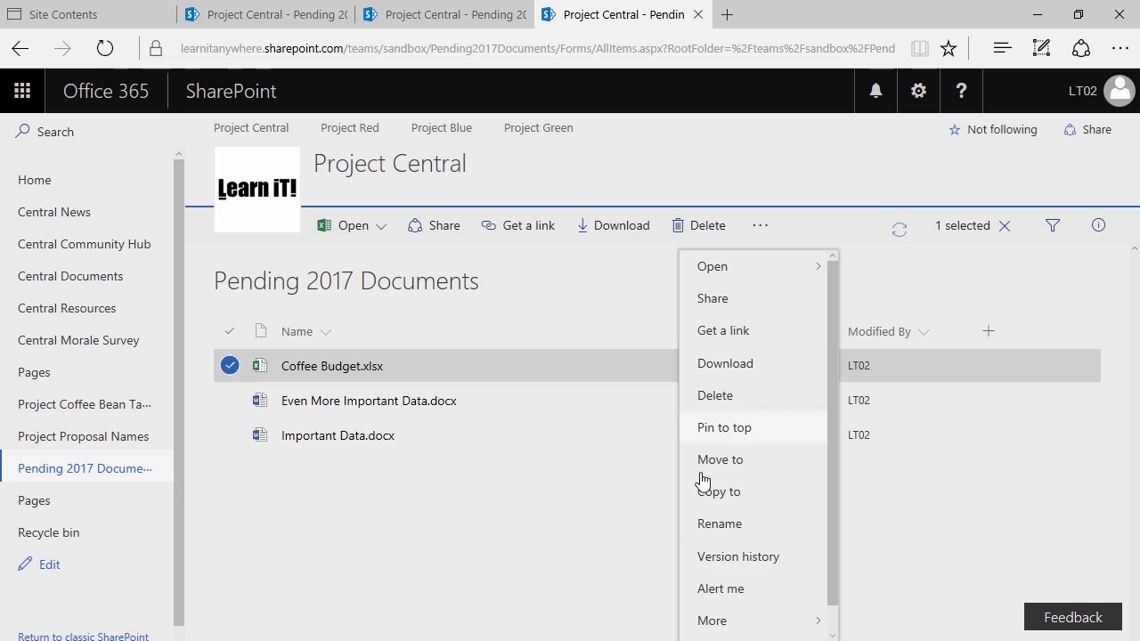
click(761, 558)
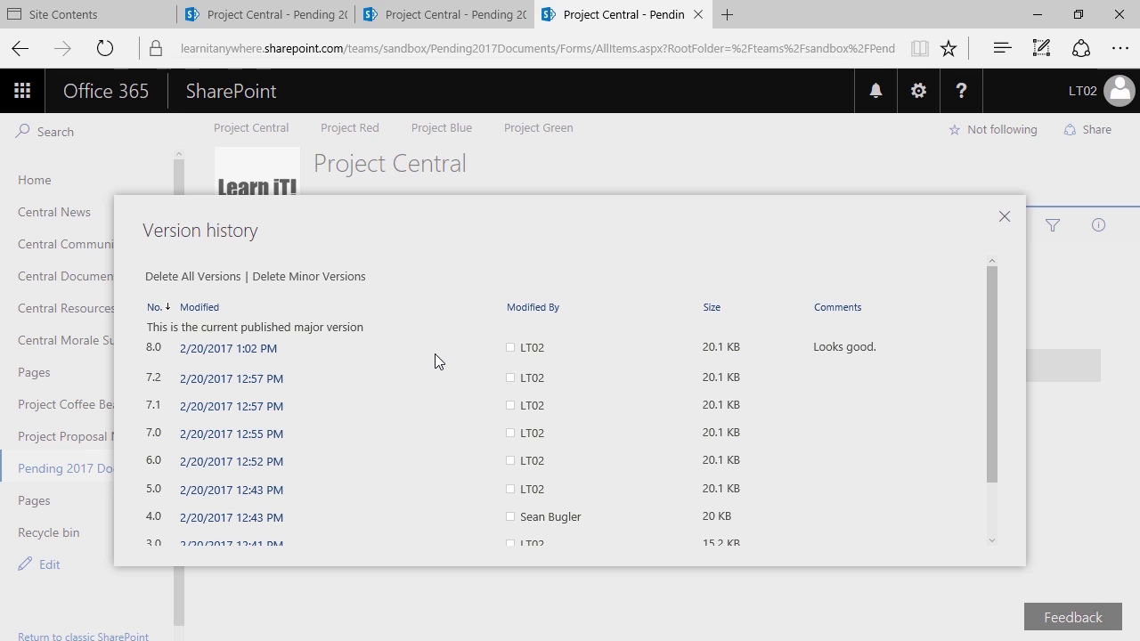
click(1003, 218)
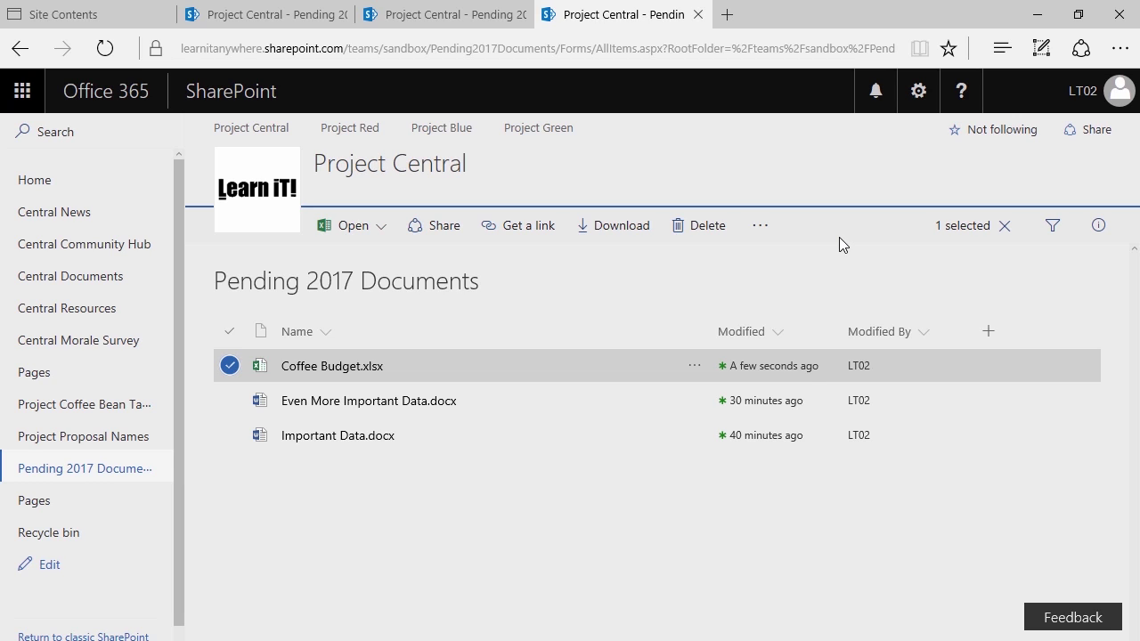
Switch the Pending 2017 Documents versioning to major versions only, then return to the library list
click(926, 97)
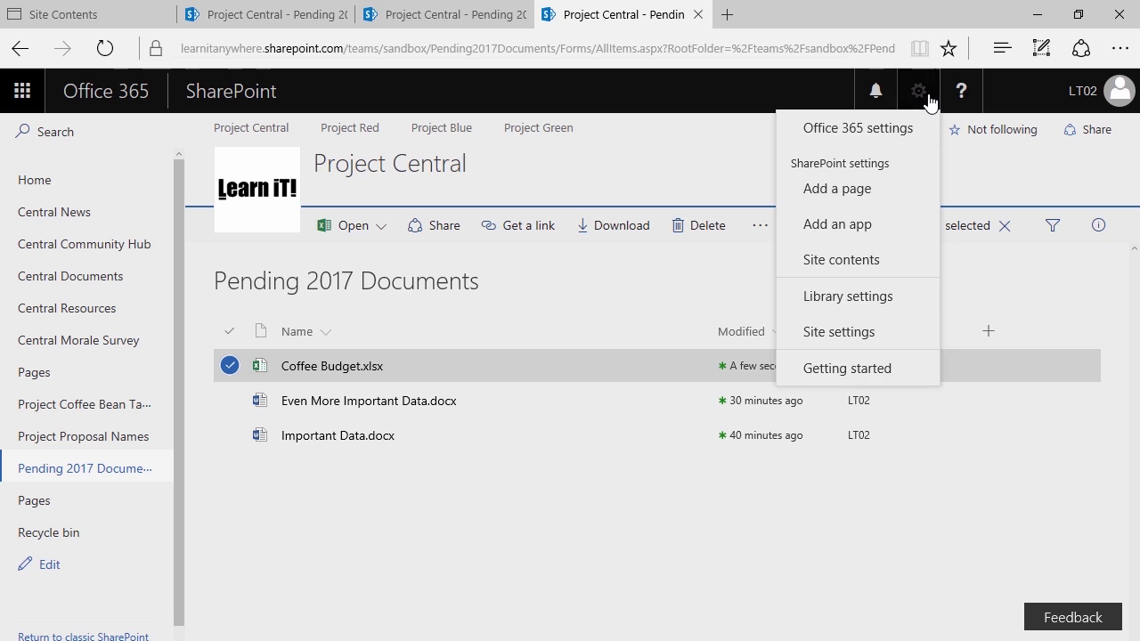
click(847, 298)
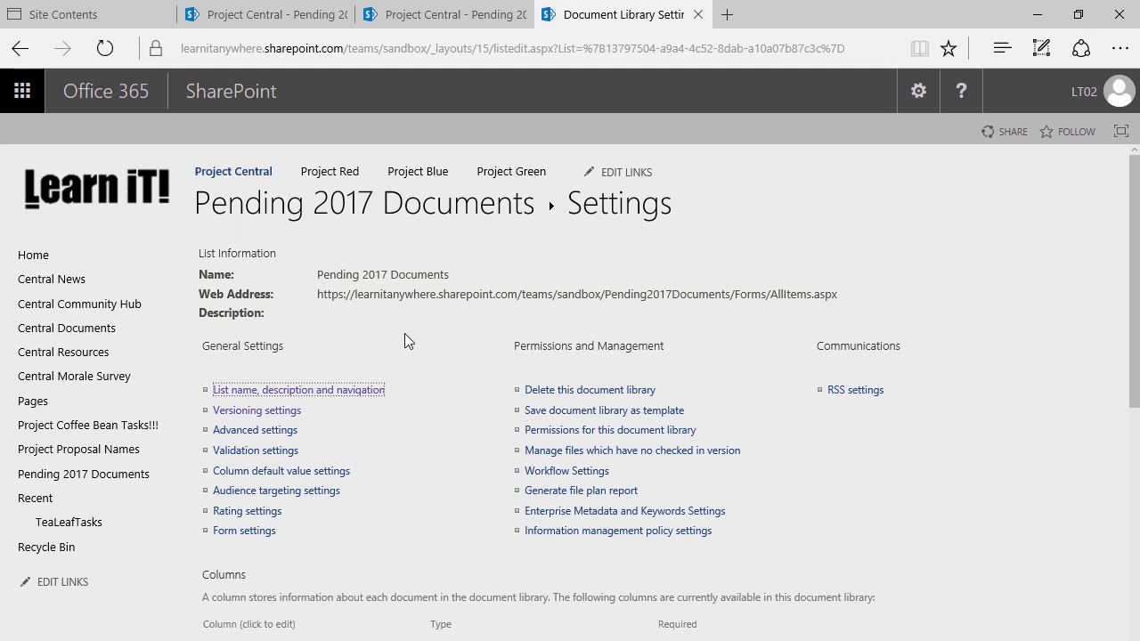
click(260, 413)
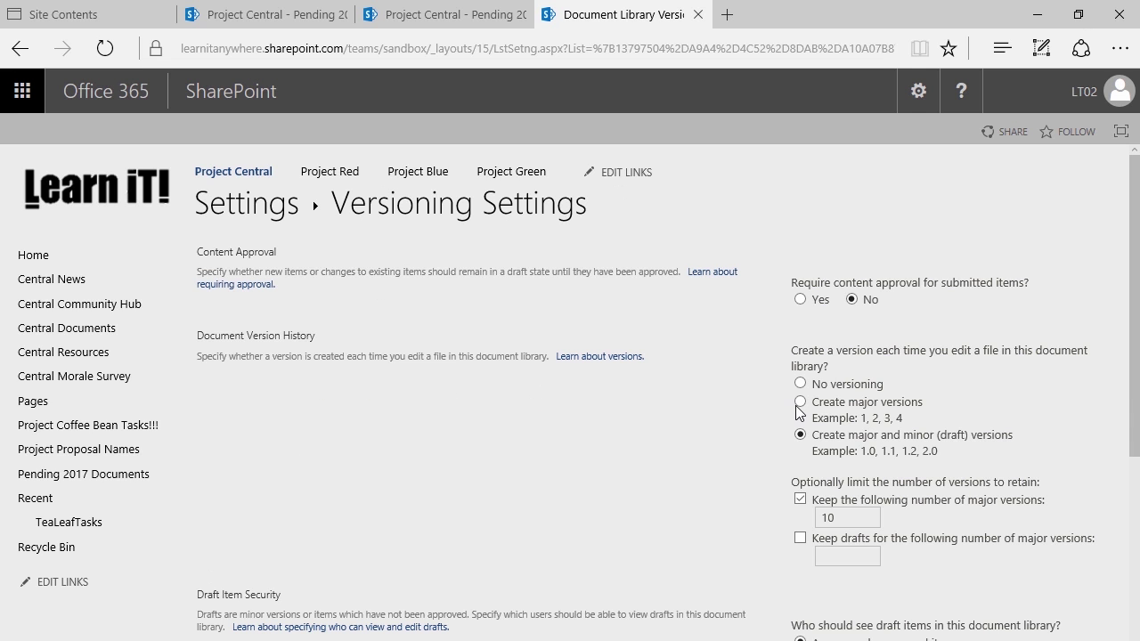
click(799, 403)
scroll(799, 413, down, 3)
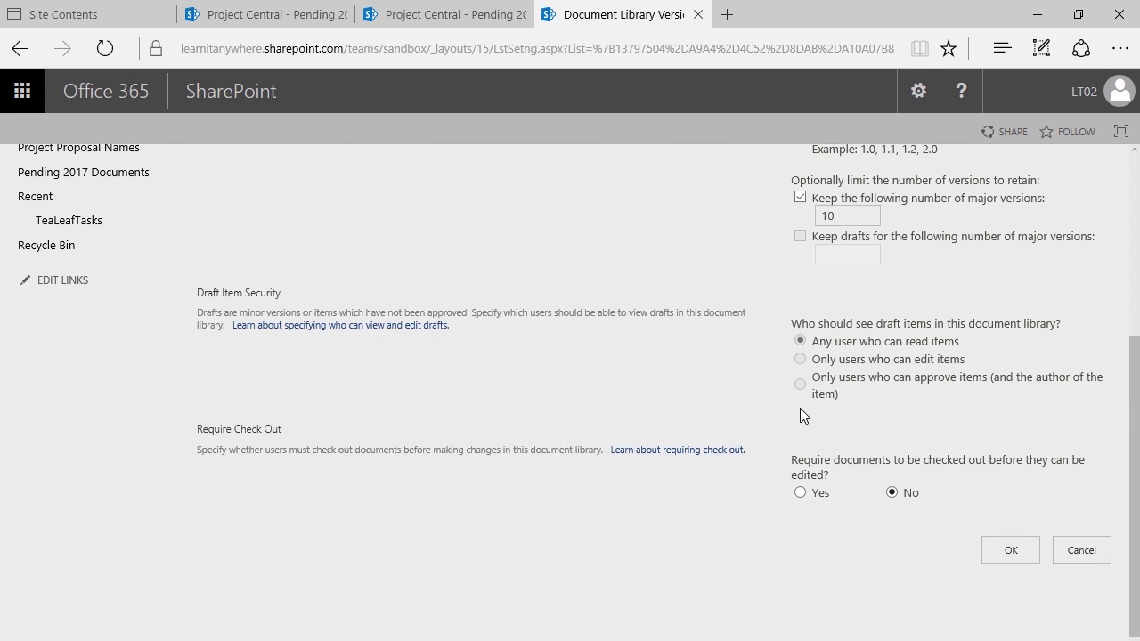
click(1004, 550)
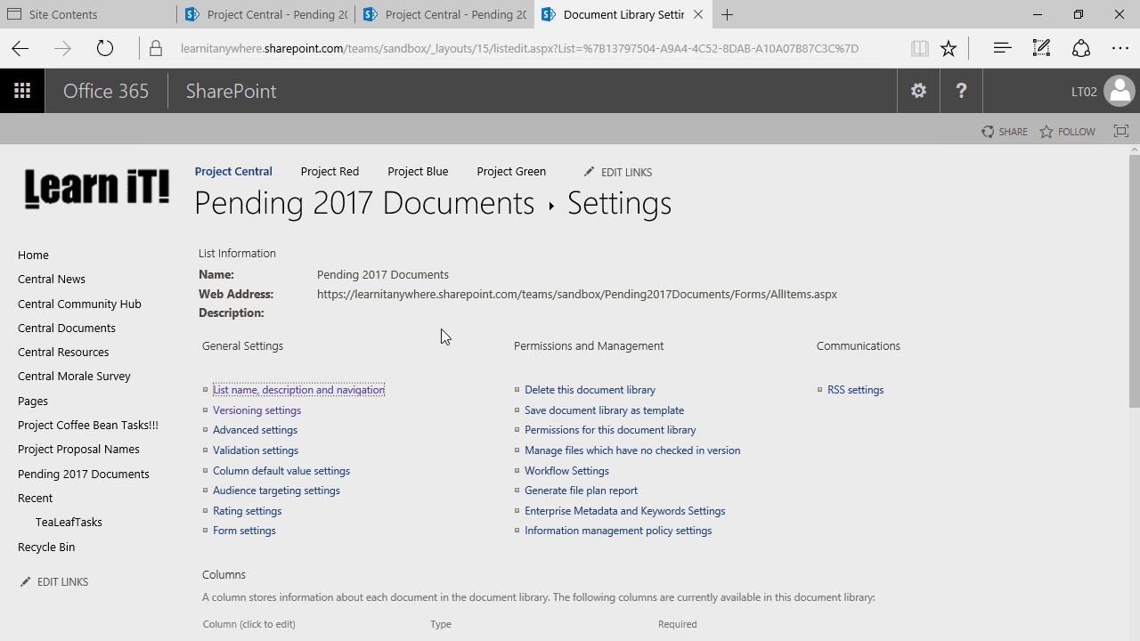
click(364, 214)
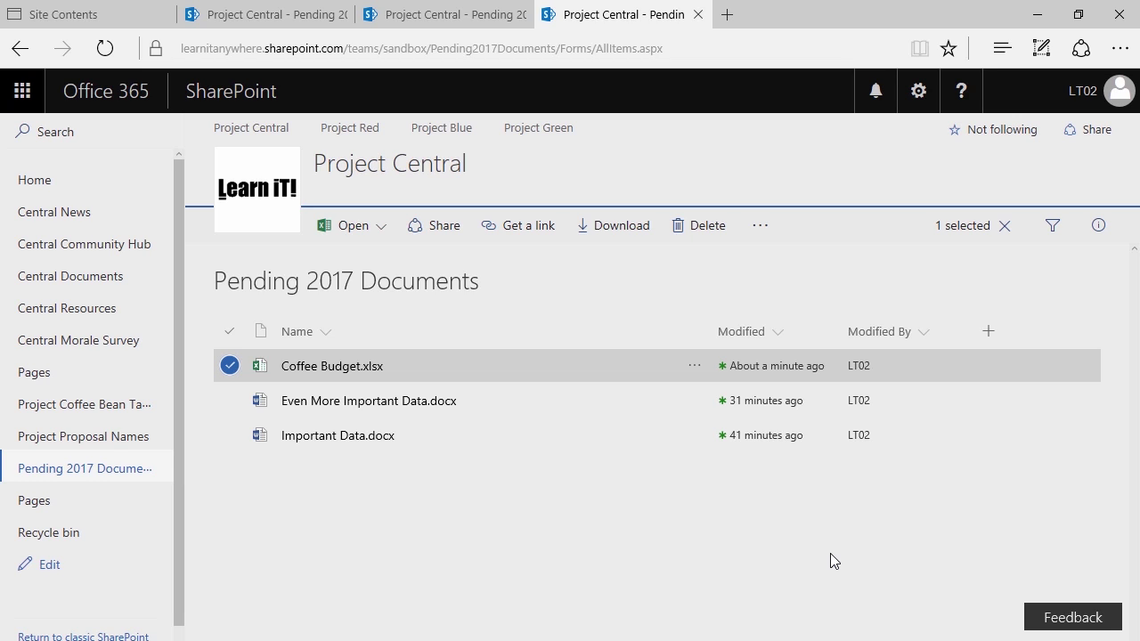
click(230, 366)
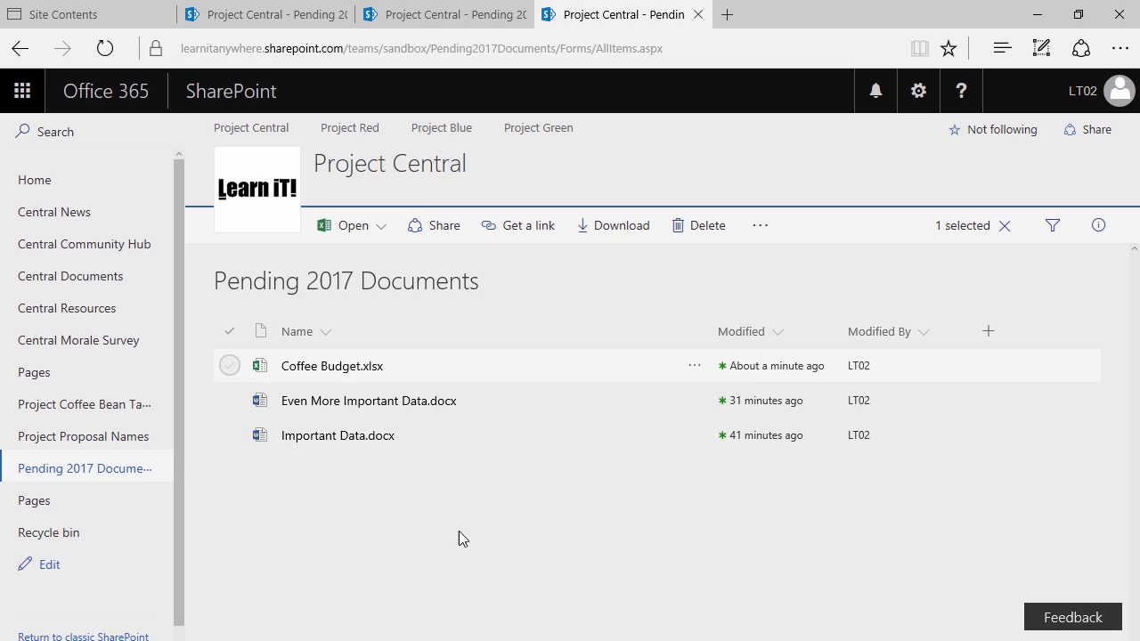
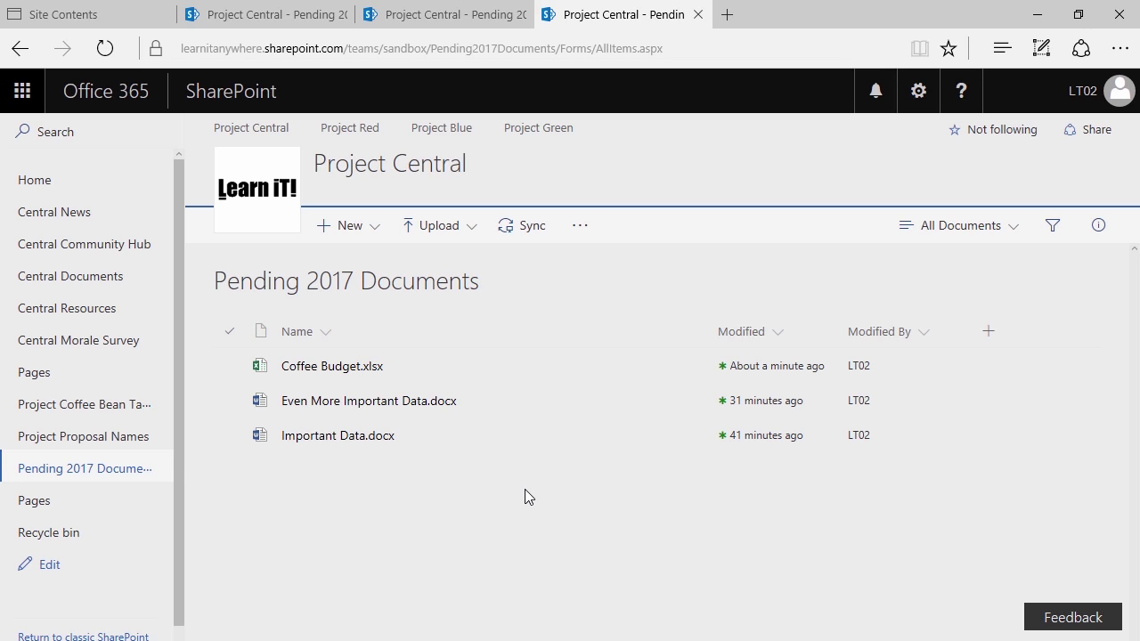
Select Coffee Budget.xlsx and view its '...' actions menu, then its right-click context menu
click(230, 366)
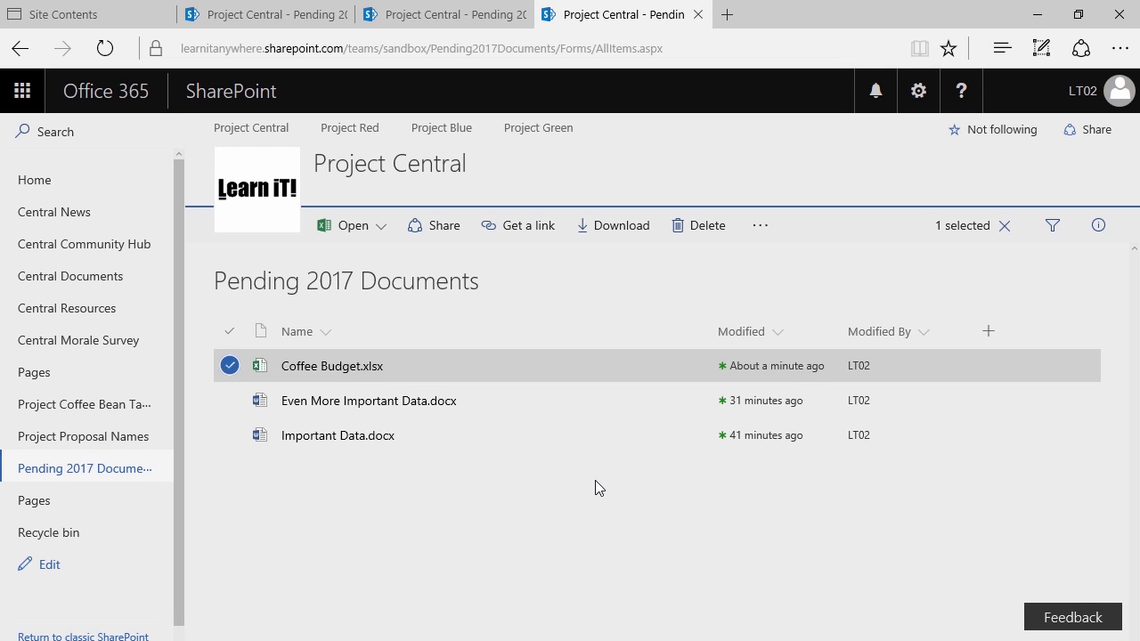
click(753, 226)
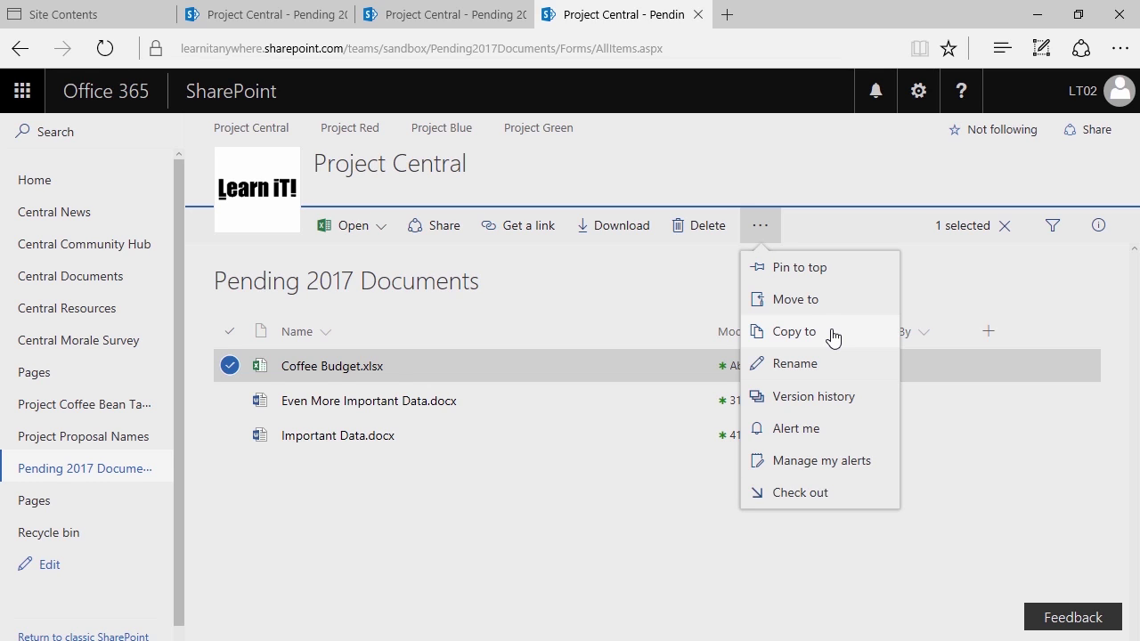
click(532, 517)
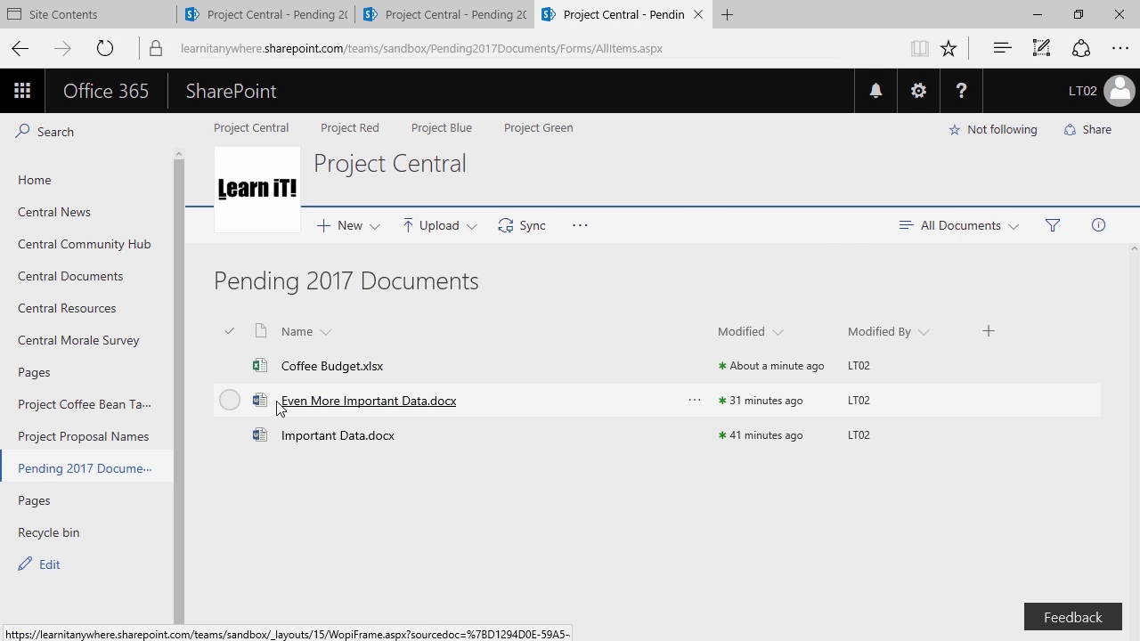
click(225, 368)
click(694, 366)
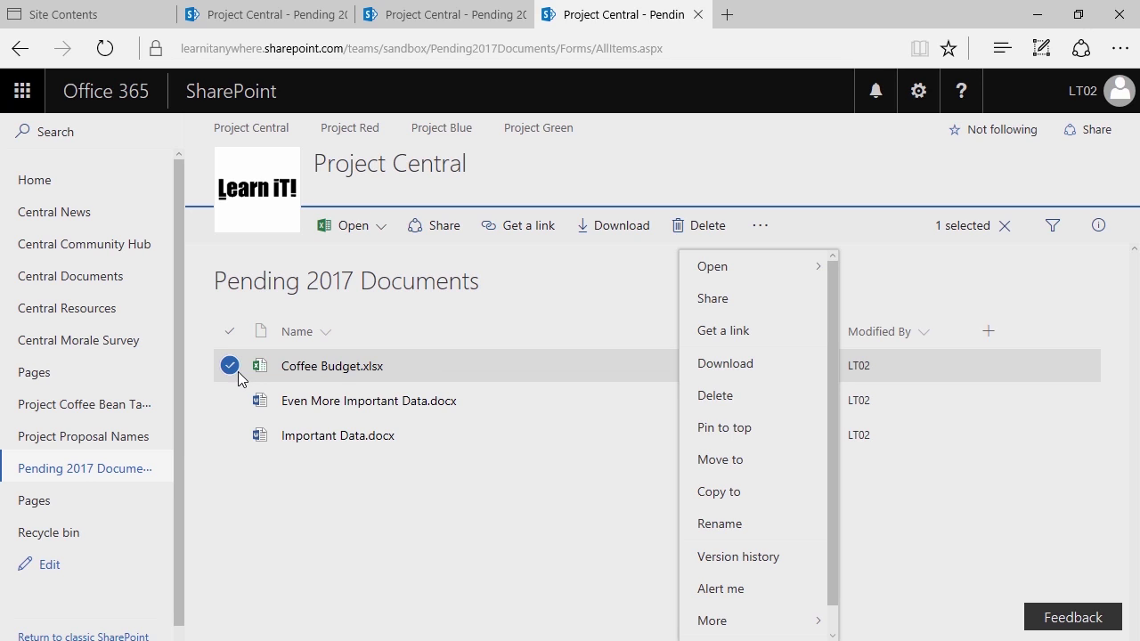
Select both Coffee Budget.xlsx and Important Data.docx so the bar shows '2 selected'
click(229, 370)
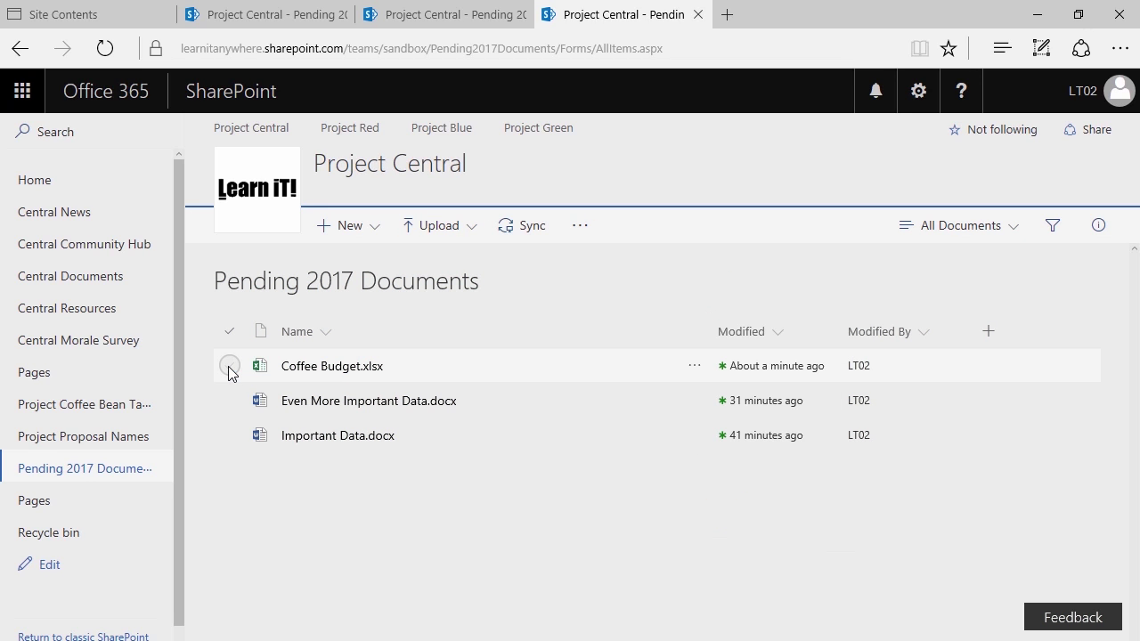
click(229, 366)
click(230, 435)
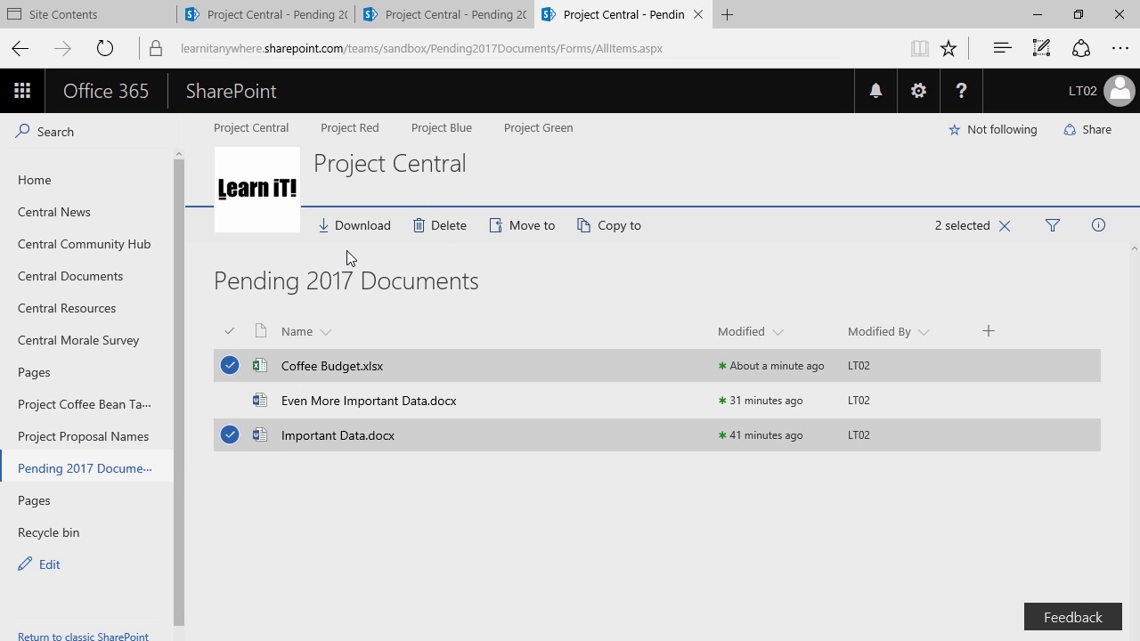
key(ctrl+2)
drag(309, 196, 695, 246)
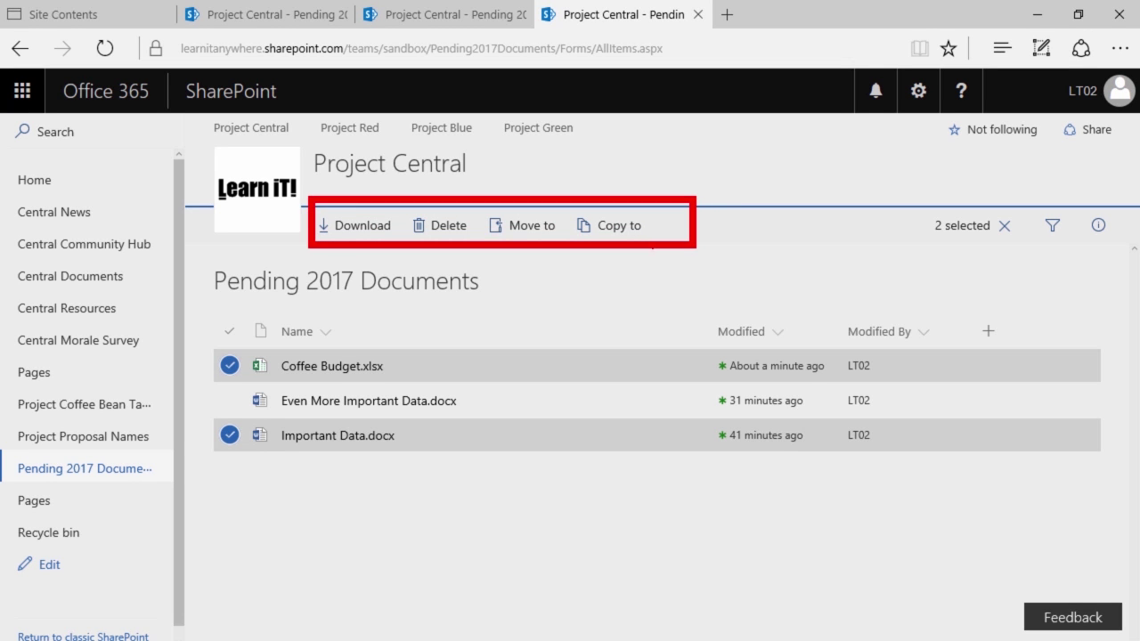
mouse_move(352, 241)
mouse_down()
mouse_move(385, 269)
mouse_move(443, 589)
mouse_up()
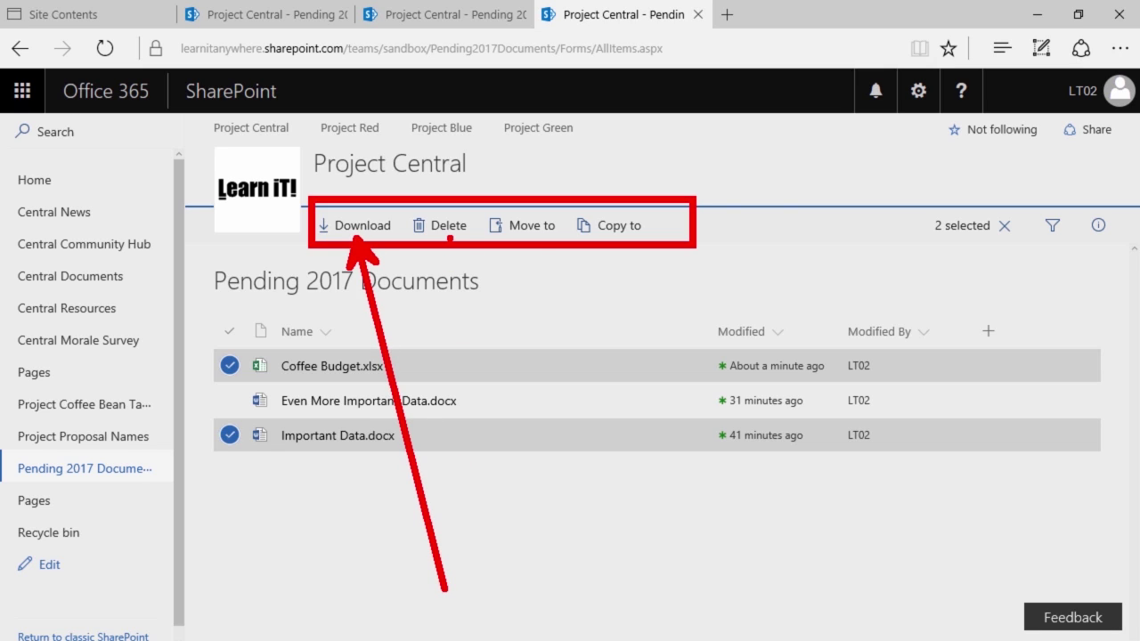
drag(450, 237, 467, 311)
drag(537, 254, 556, 329)
drag(611, 261, 630, 340)
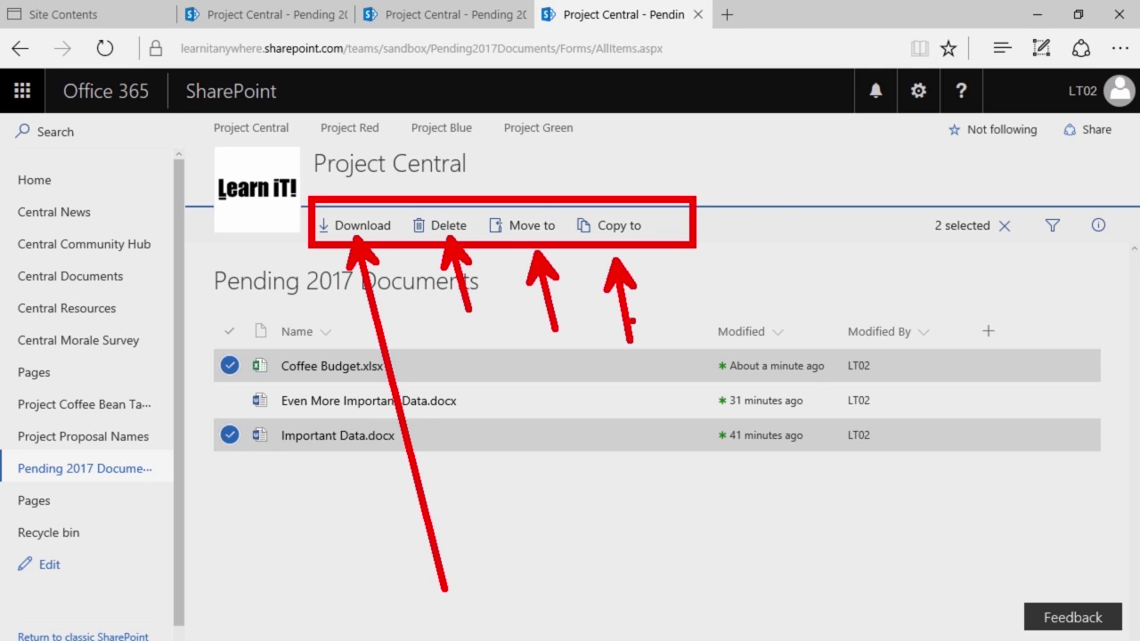
key(Escape)
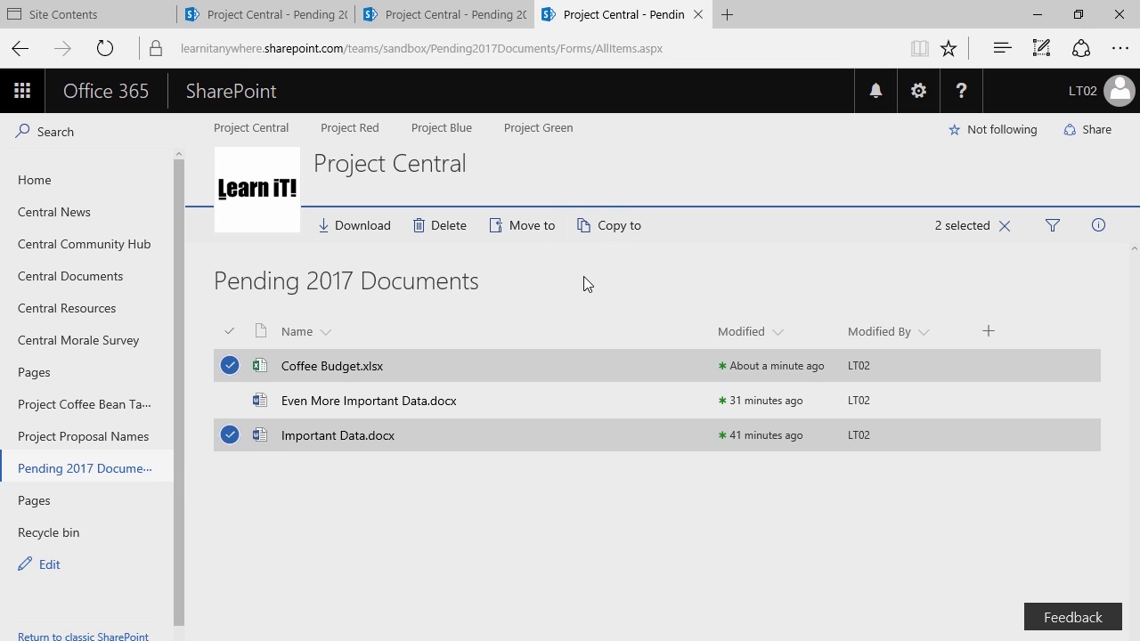
Copy both selected files to Project Central > Central Documents and check the 'Copied 2 items' notice
click(589, 241)
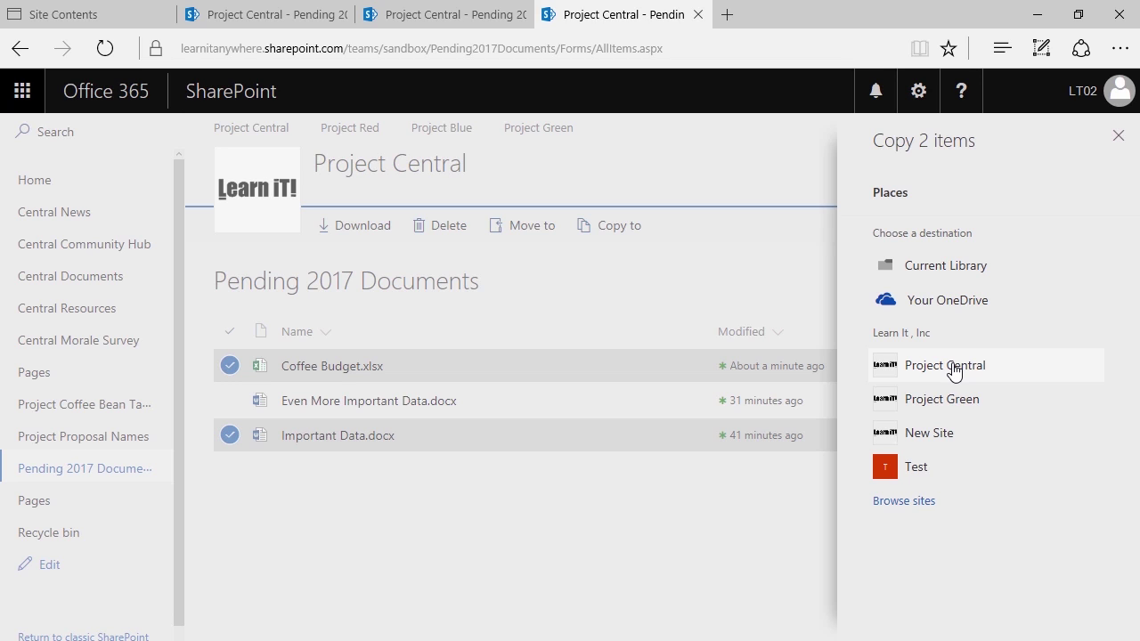
click(990, 367)
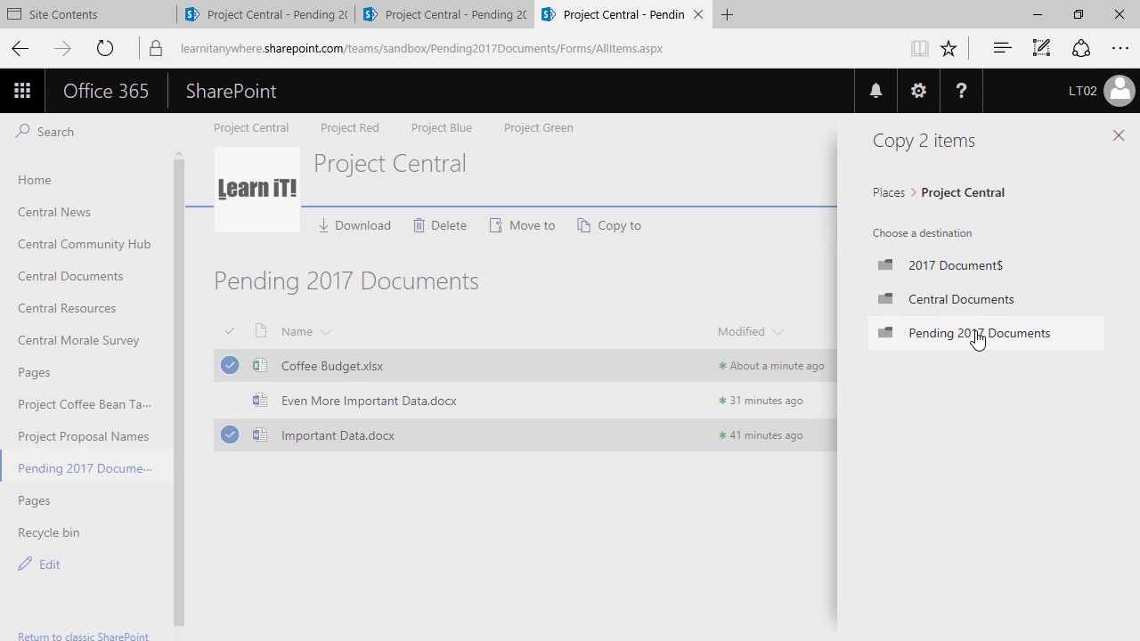
click(963, 307)
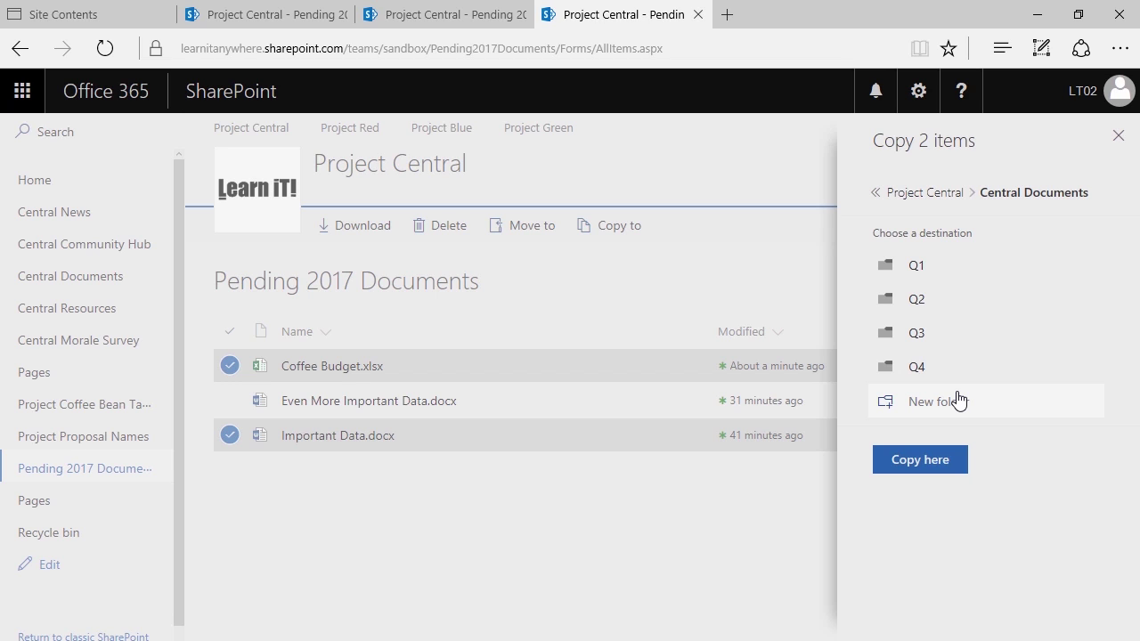
click(919, 460)
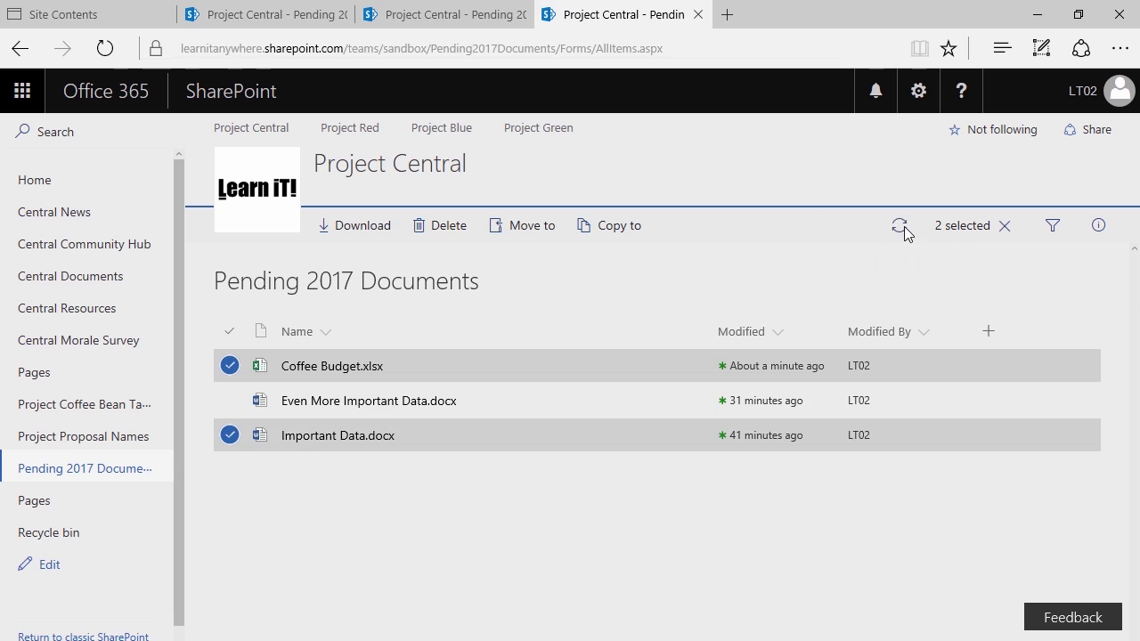
click(899, 226)
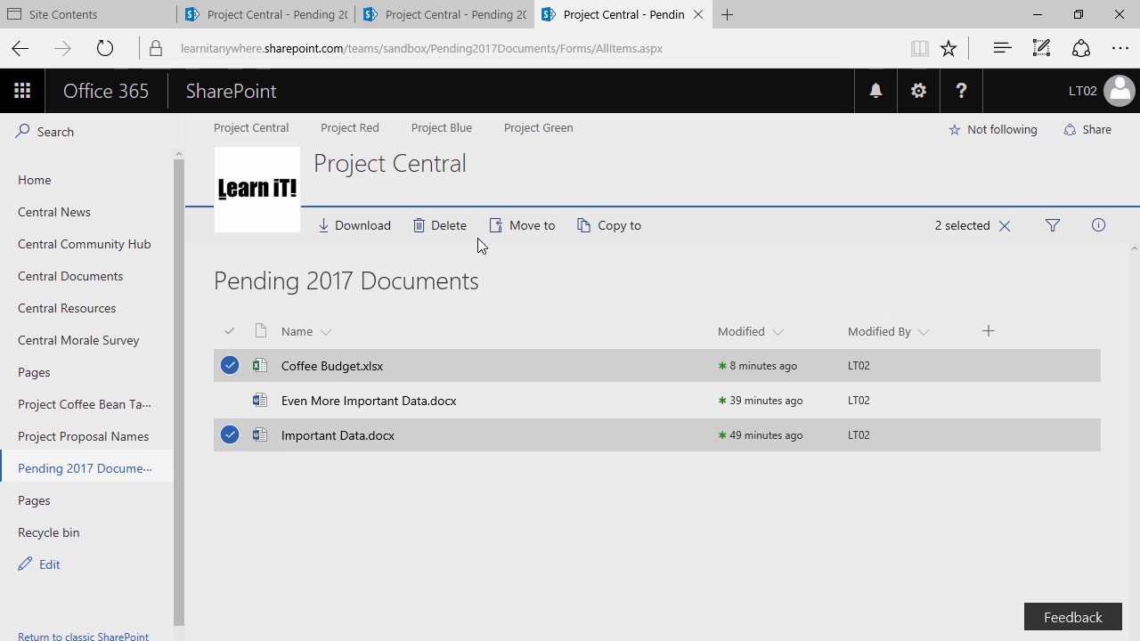
click(522, 229)
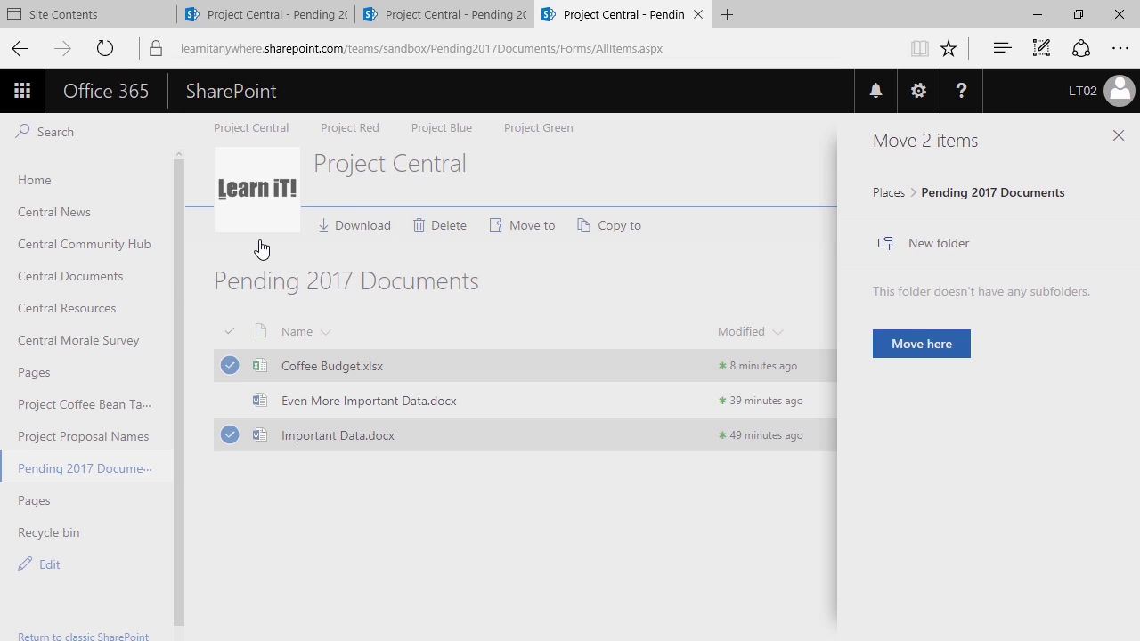
click(1118, 137)
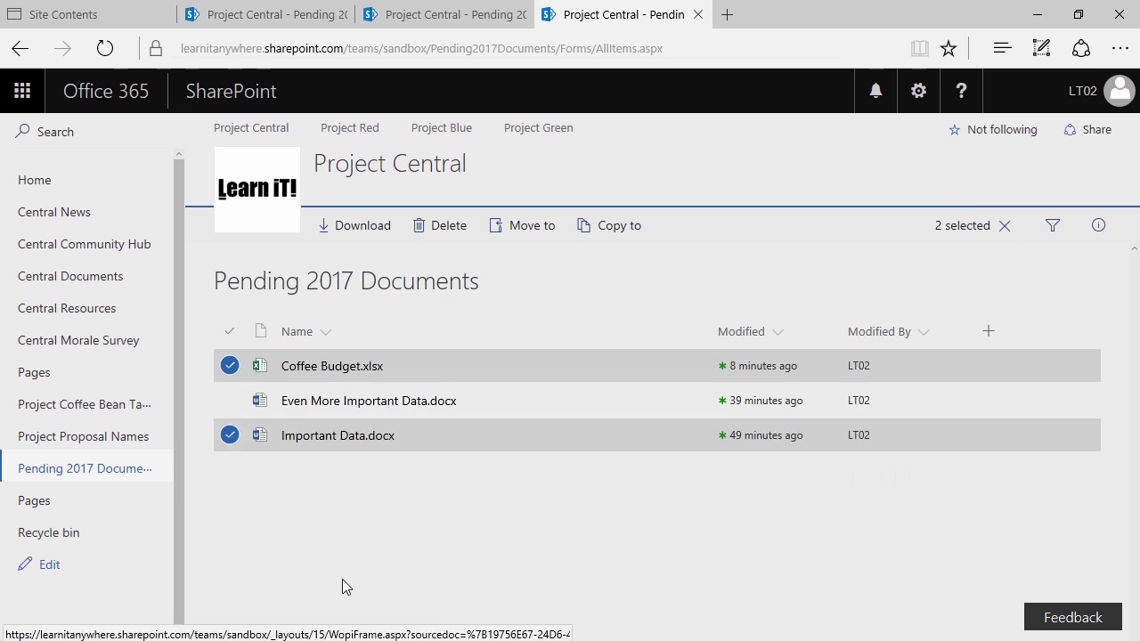
click(329, 573)
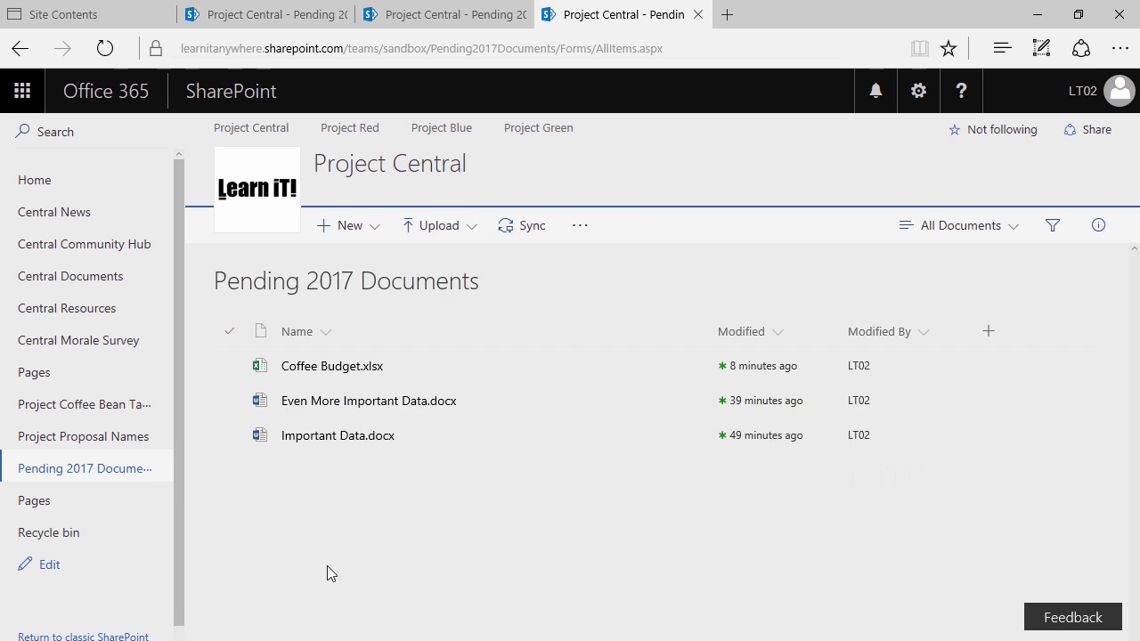
In Central Documents, view the copied Coffee Budget.xlsx's version history, then deselect it
click(89, 281)
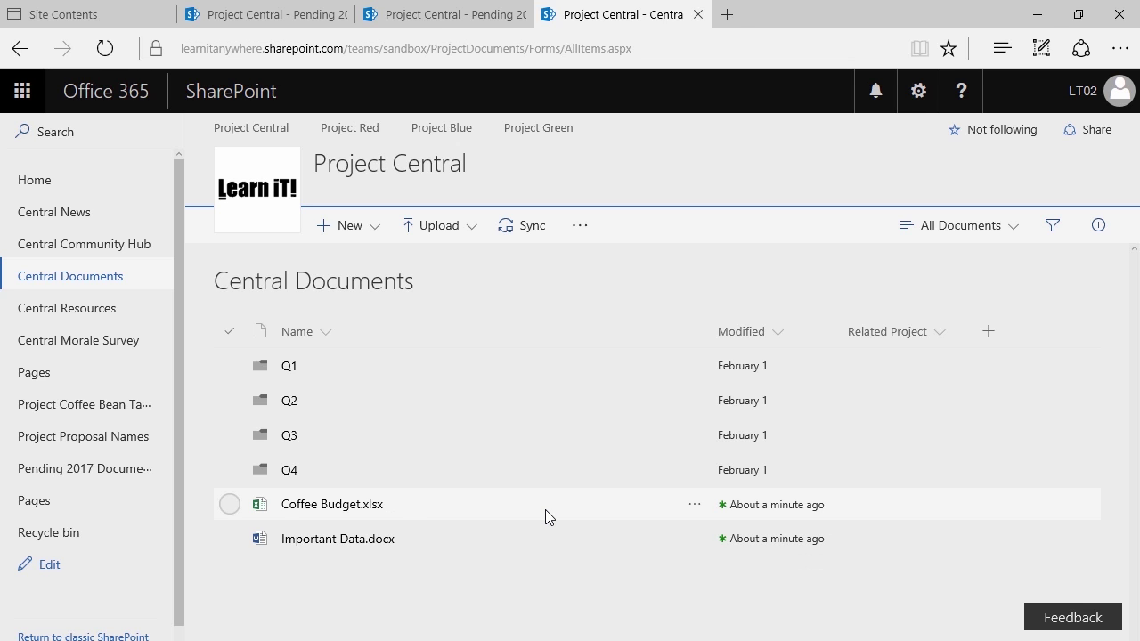
click(695, 505)
click(732, 555)
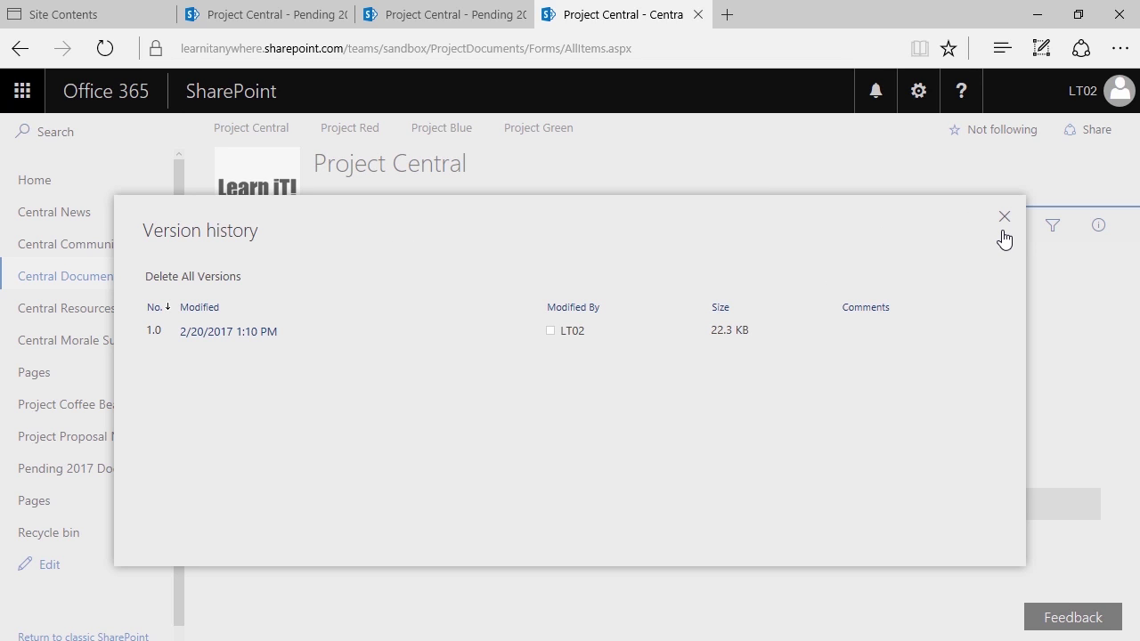
click(1002, 233)
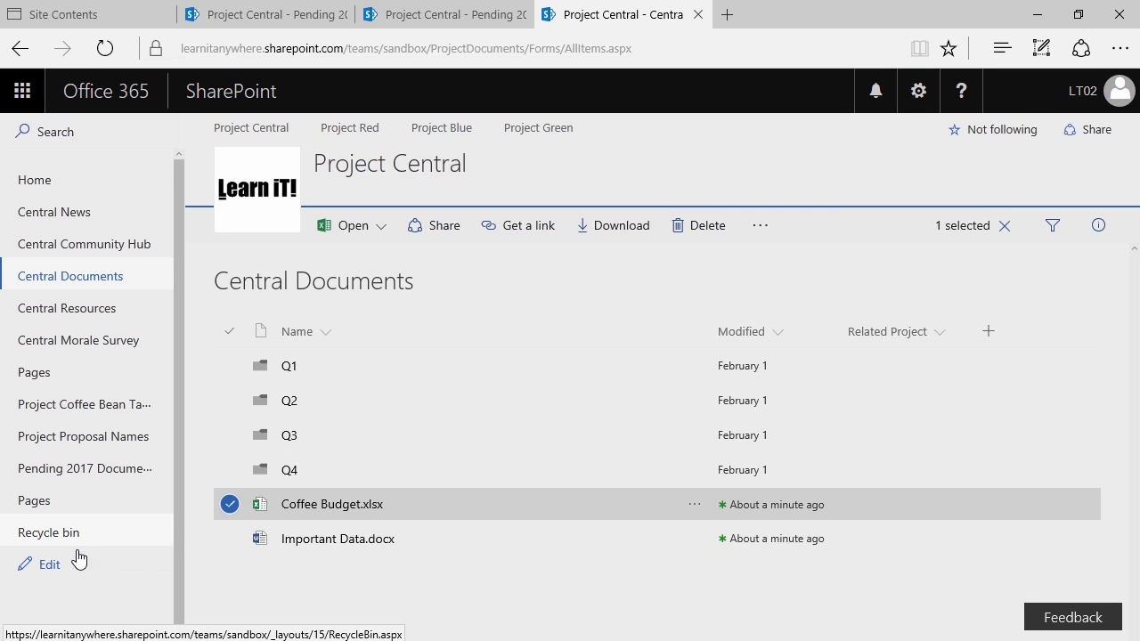
click(230, 506)
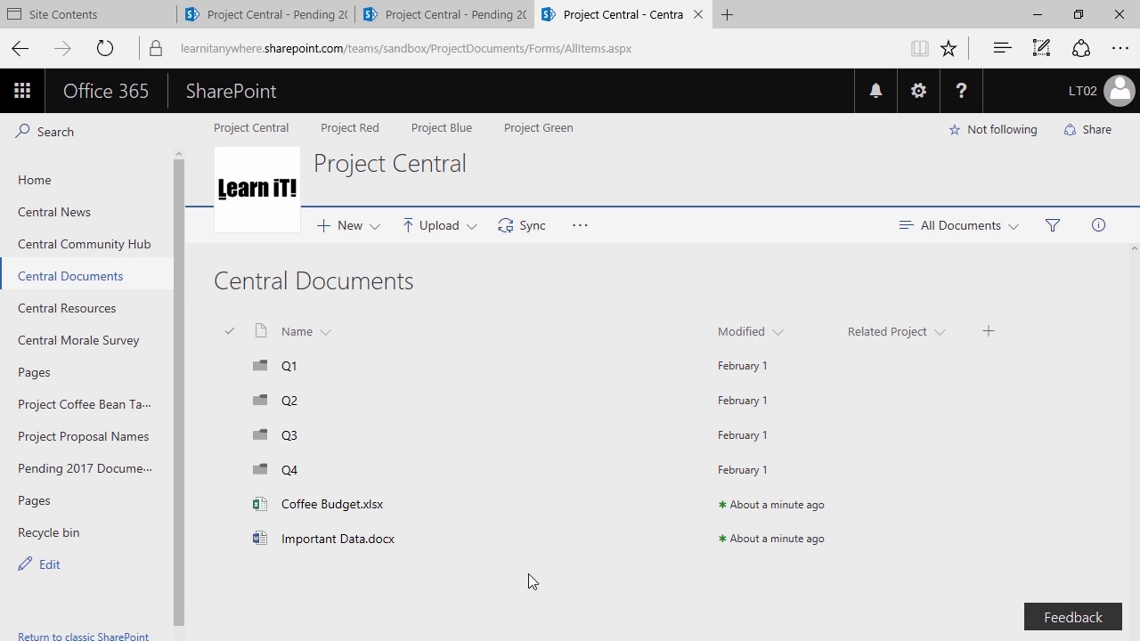
click(127, 476)
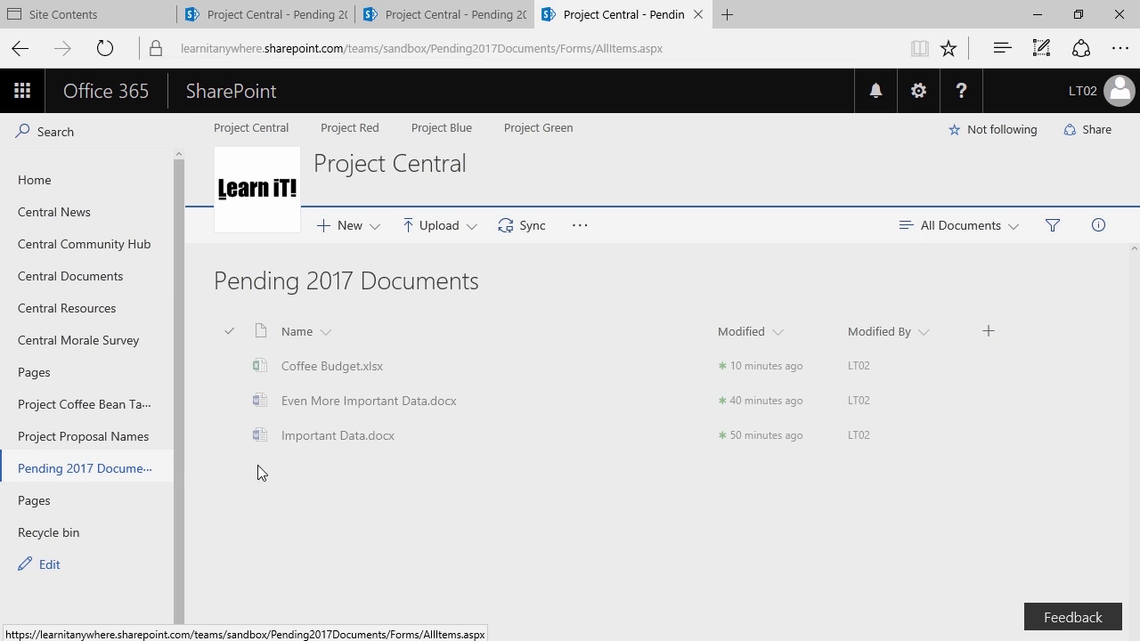
click(229, 366)
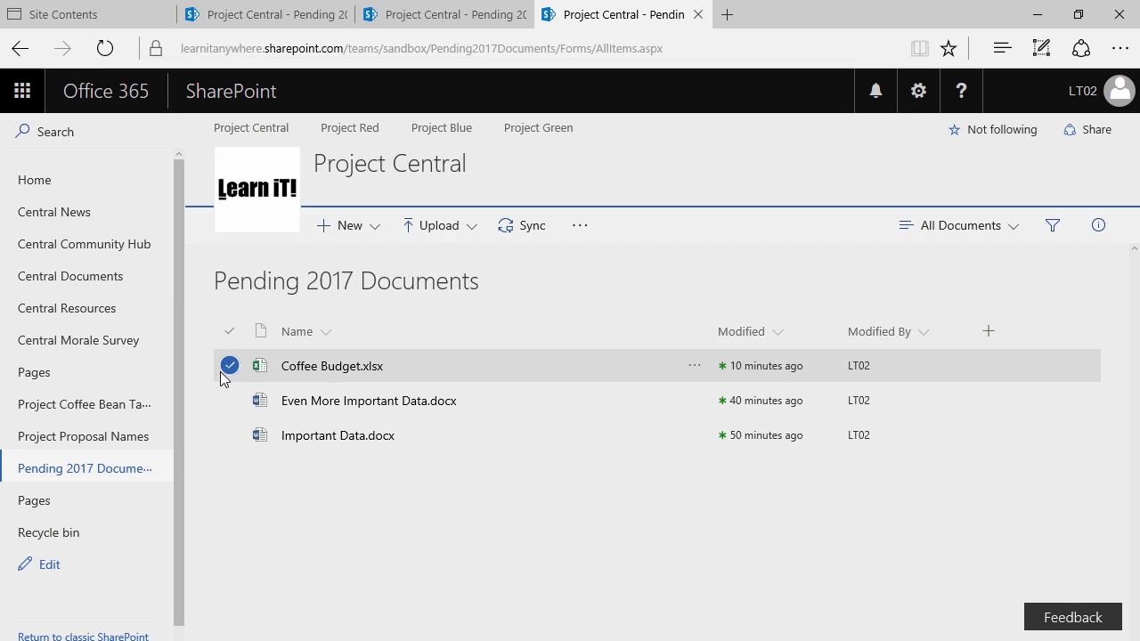
click(228, 435)
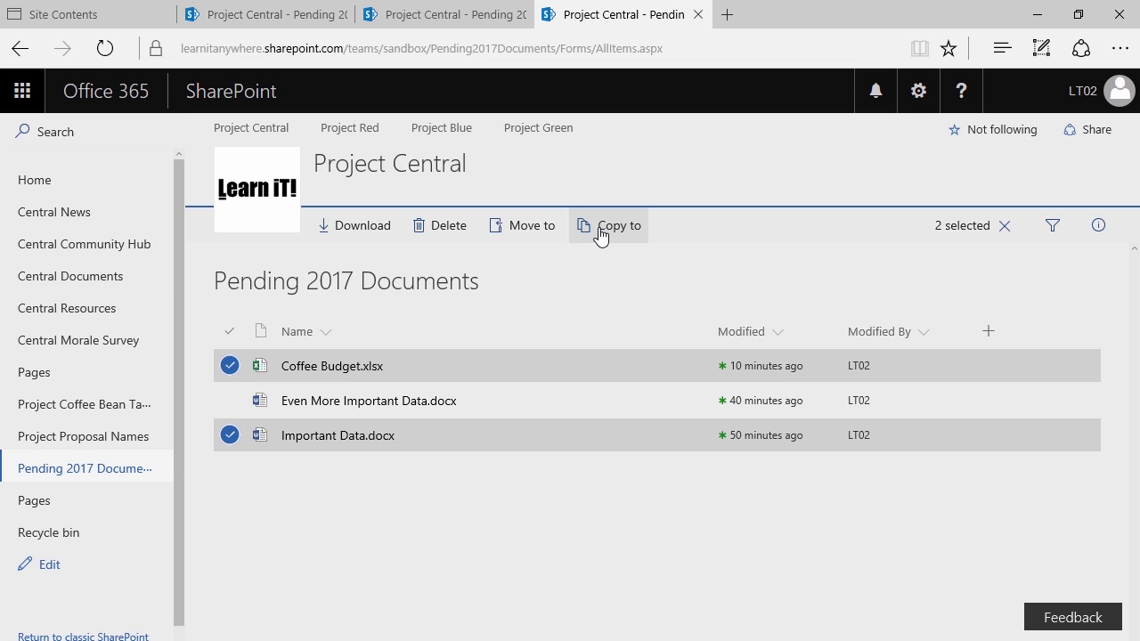
click(609, 225)
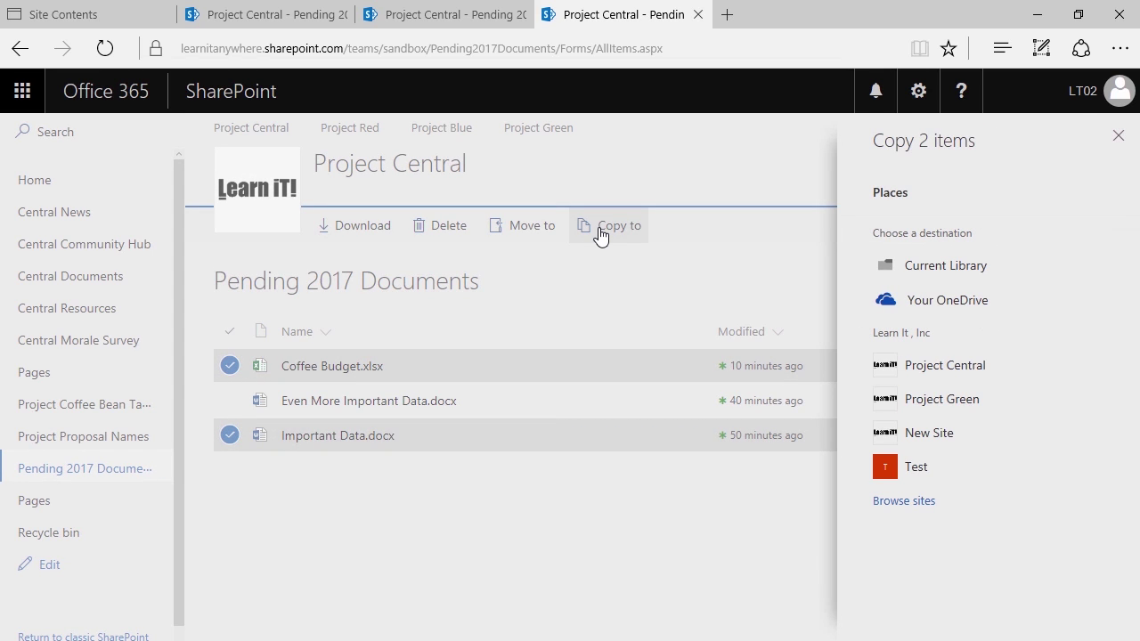
click(436, 384)
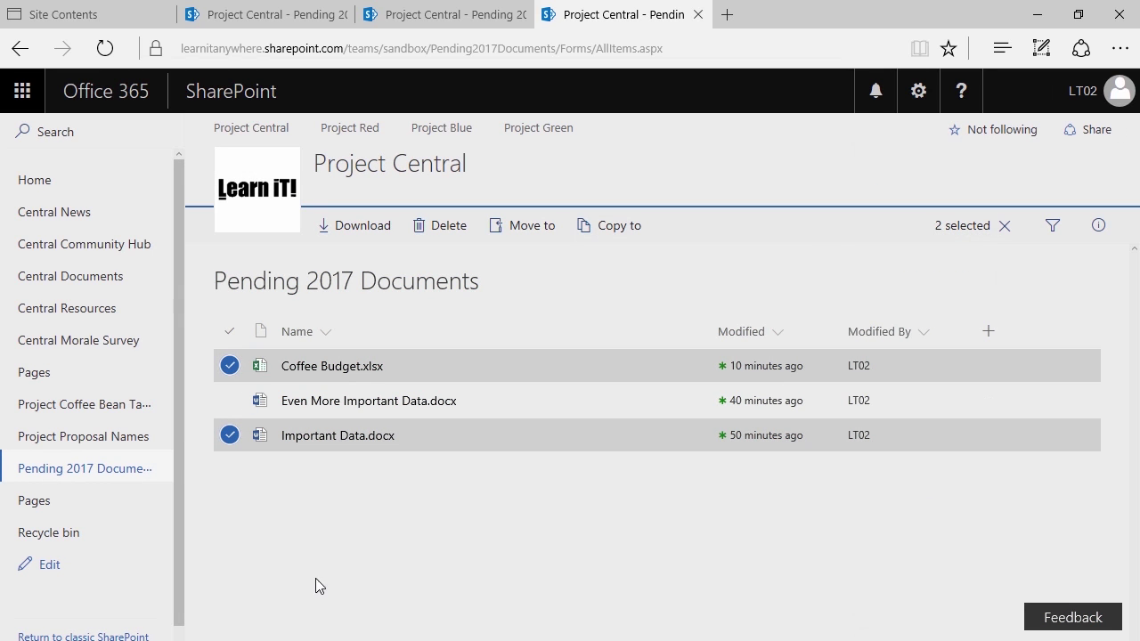
click(532, 230)
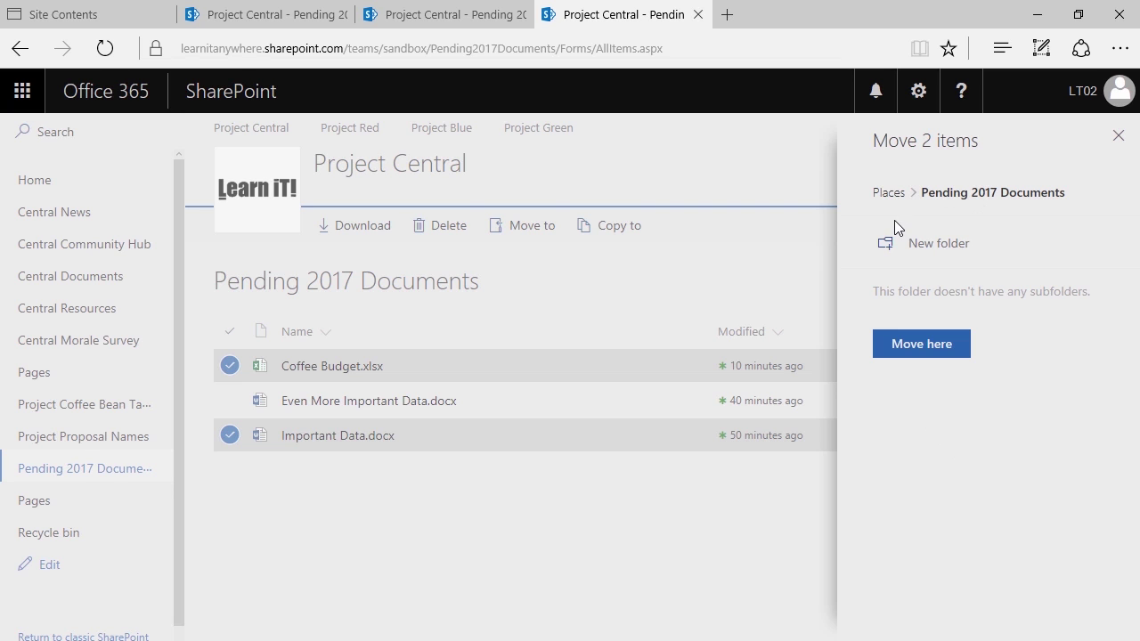
click(773, 278)
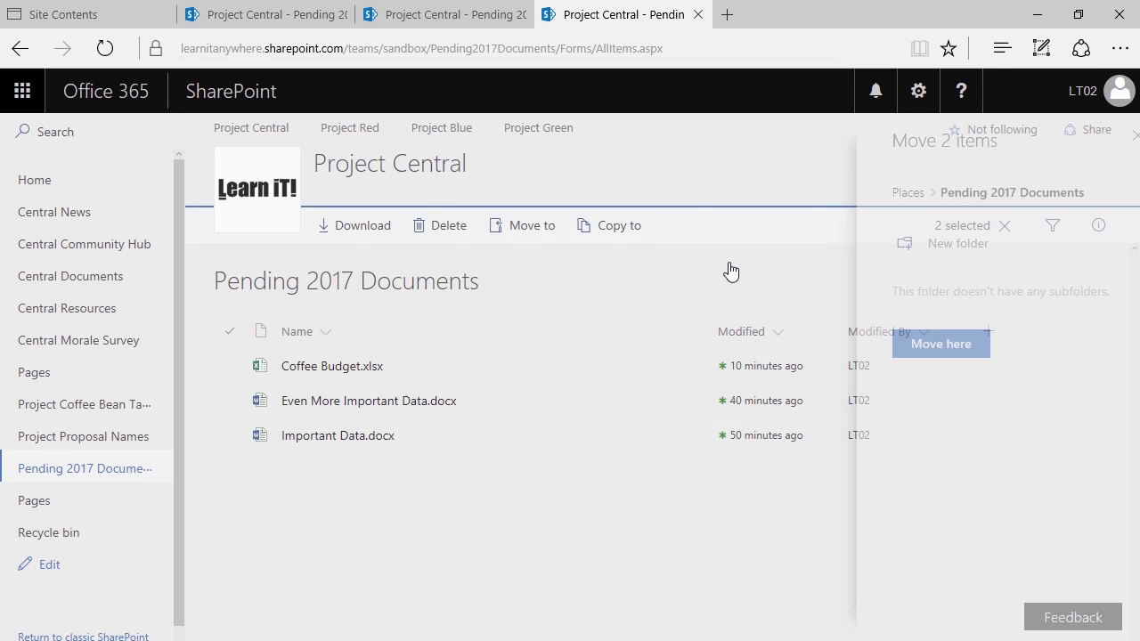
click(228, 369)
click(227, 437)
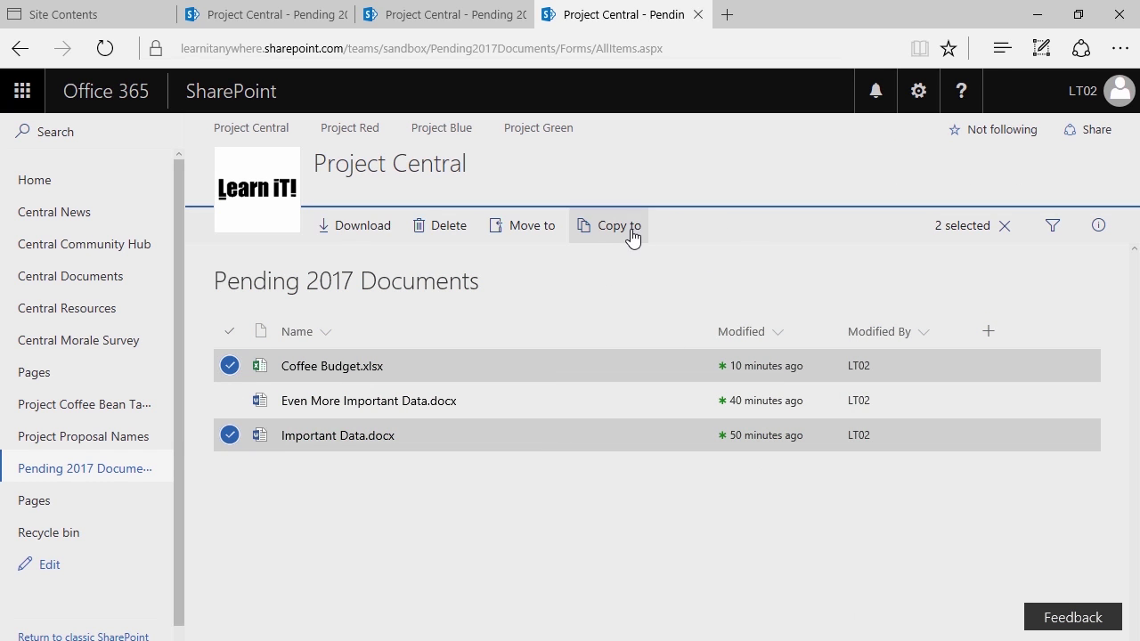
click(628, 237)
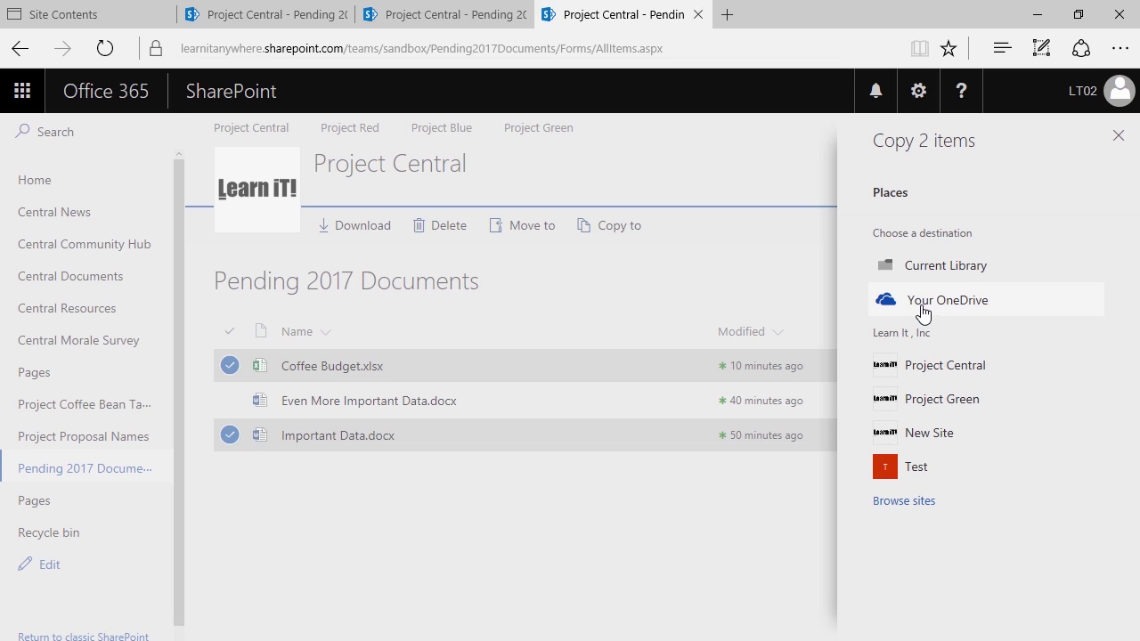
click(697, 256)
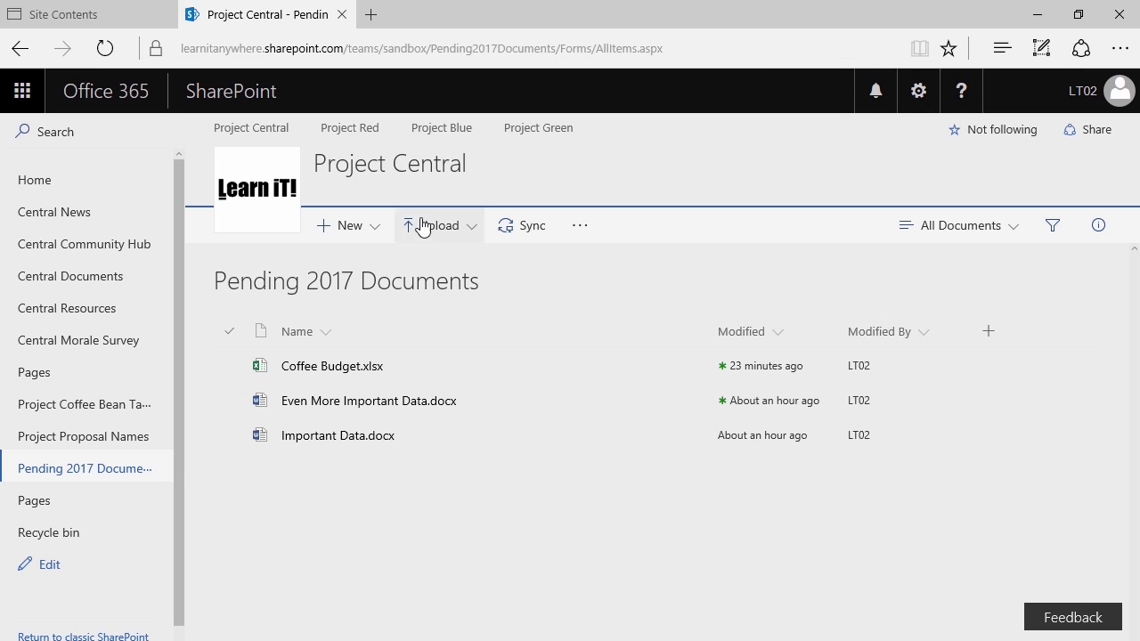
Create a new folder named 'This Week Reports' in Pending 2017 Documents
click(358, 233)
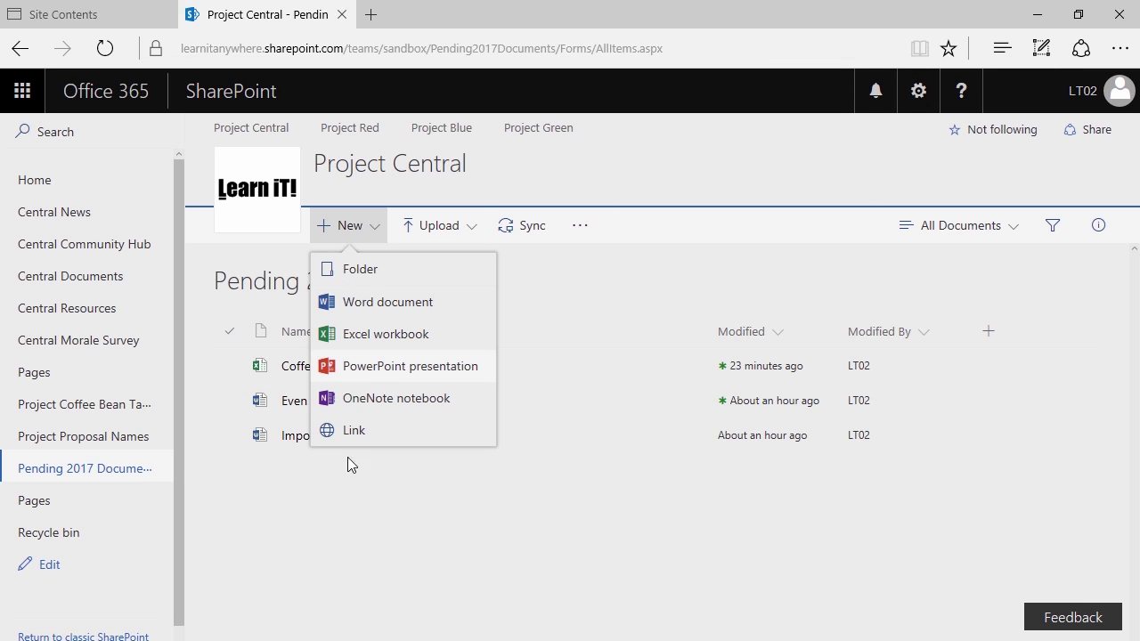
click(369, 278)
text(T)
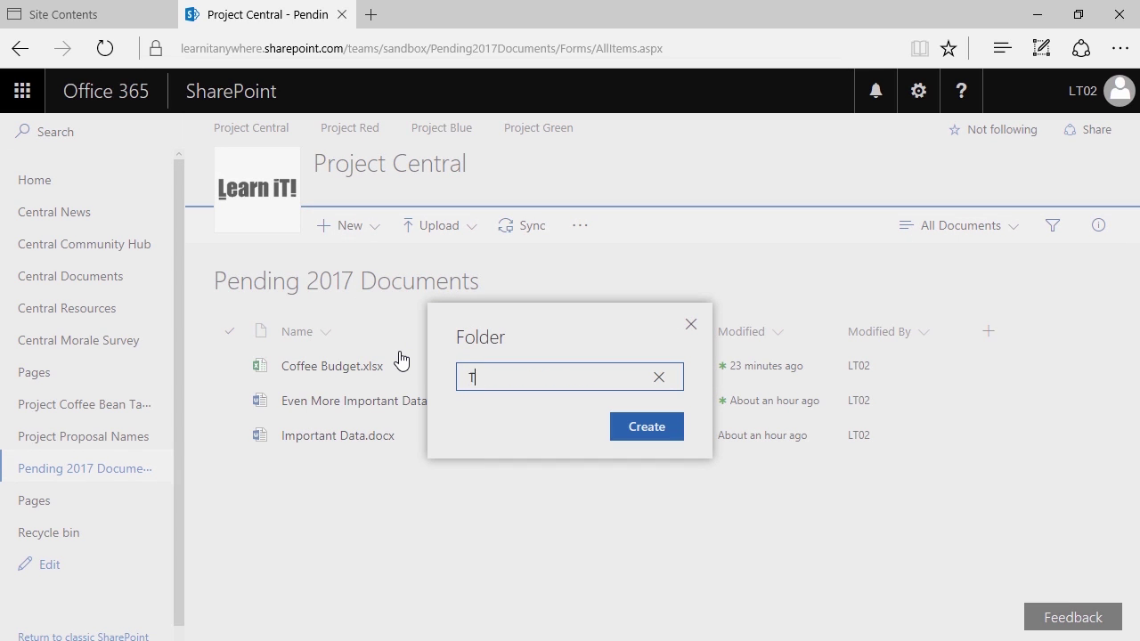
text(his Week Reports)
key(Return)
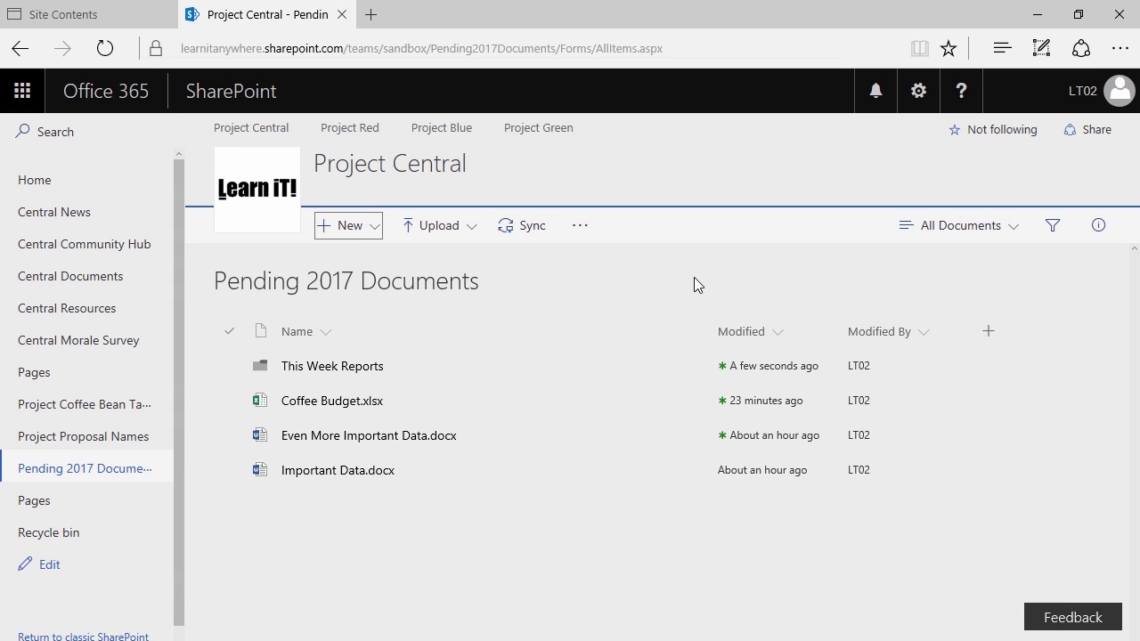
click(916, 91)
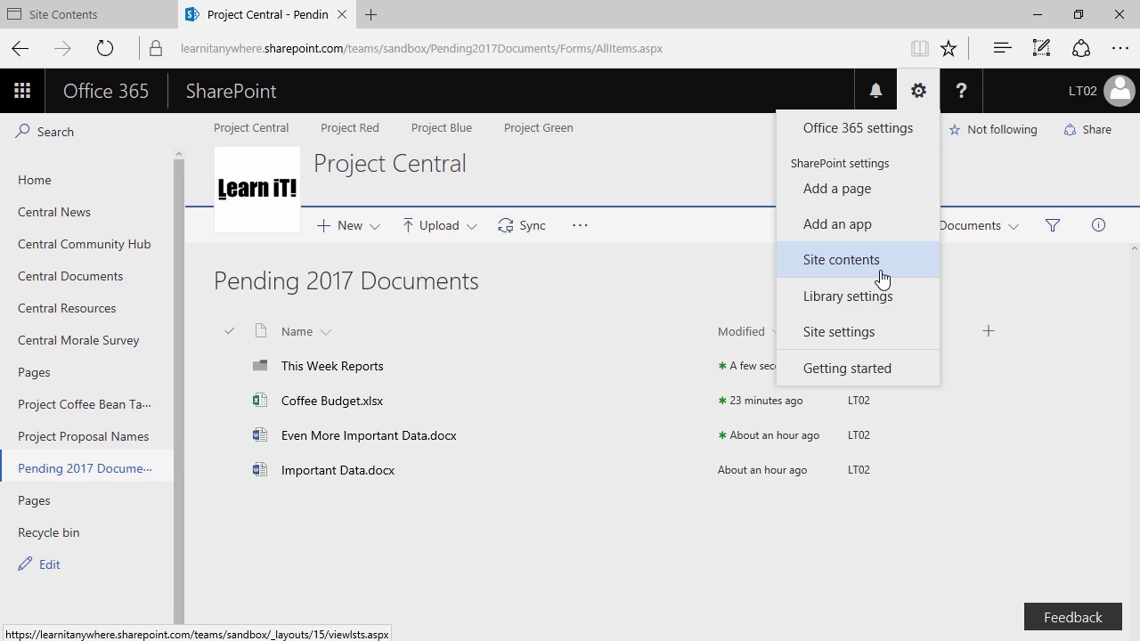
From Site contents, open the Settings page of the Pending 2017 Documents library
click(879, 272)
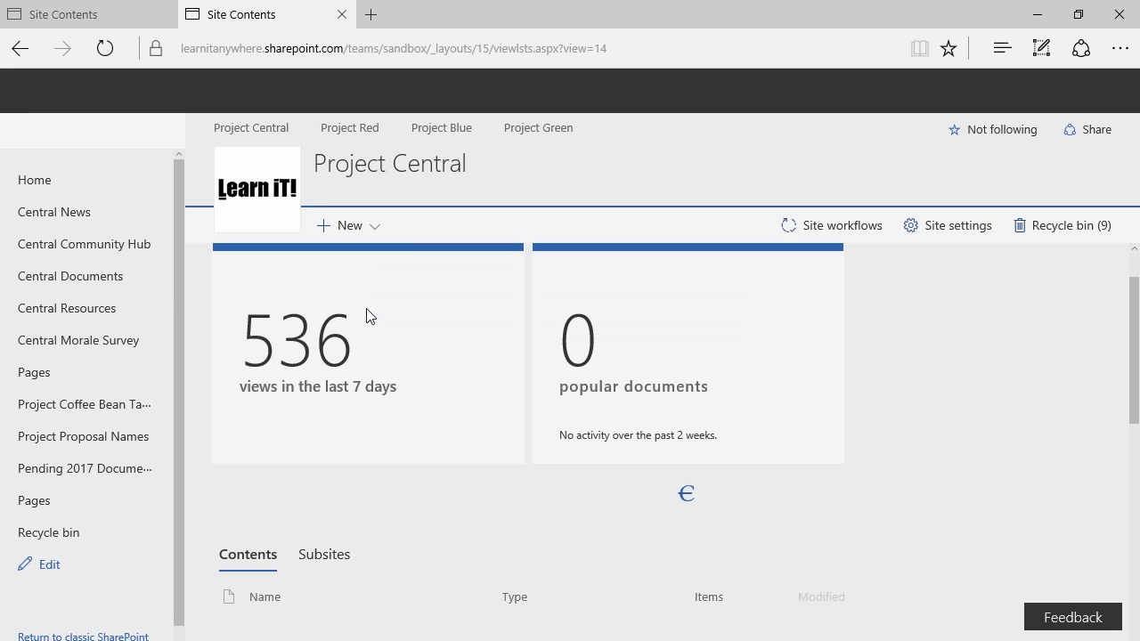
scroll(370, 321, down, 4)
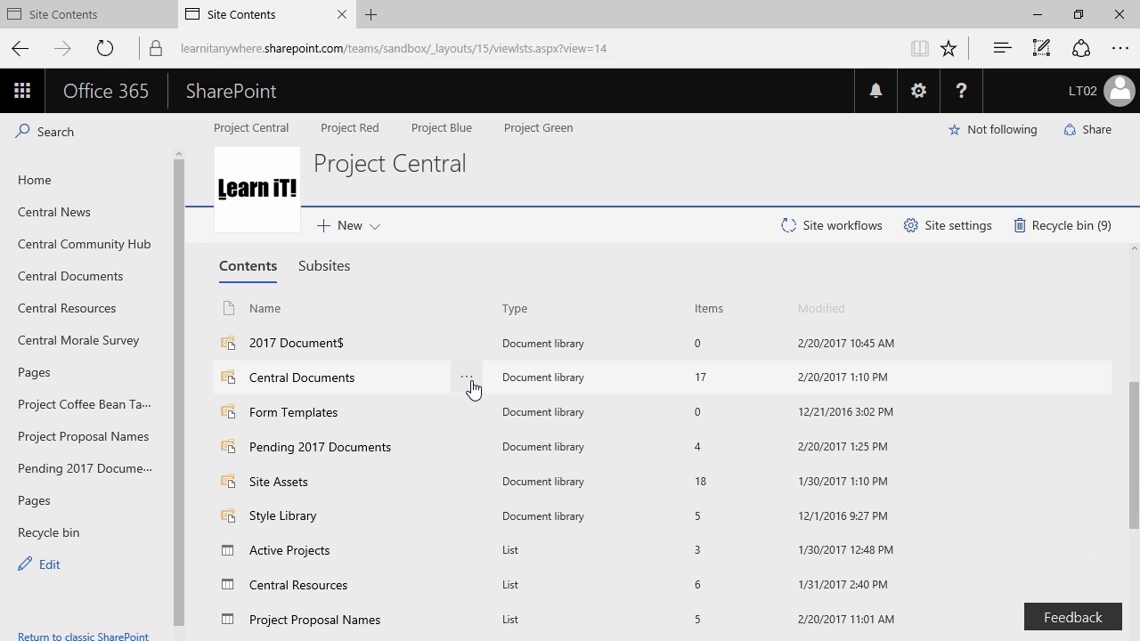
click(466, 378)
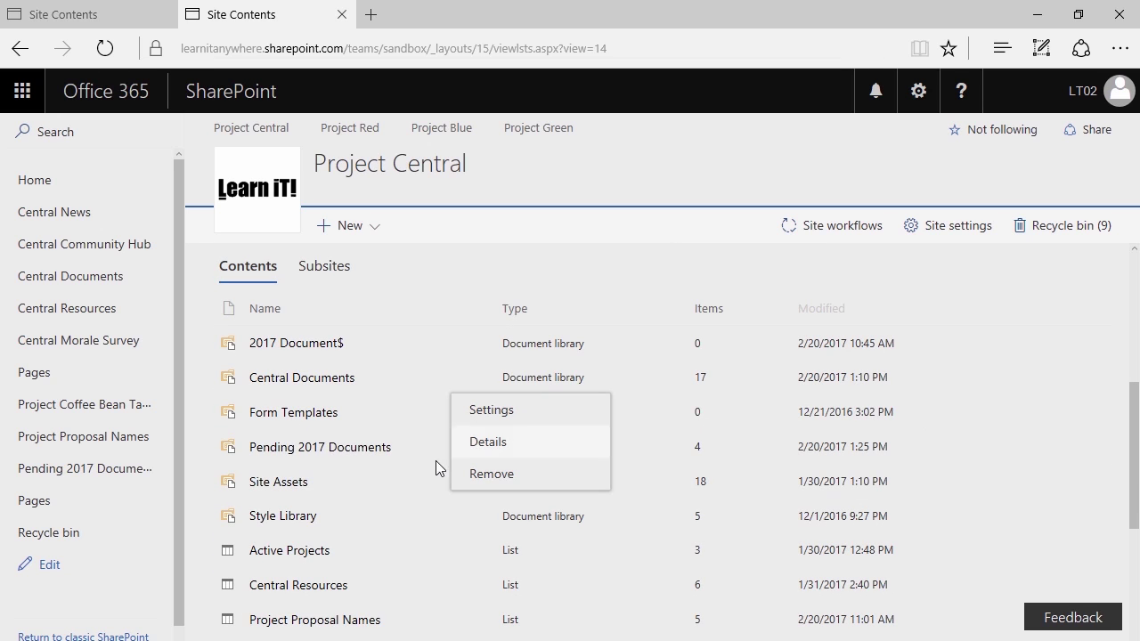
click(429, 491)
click(467, 446)
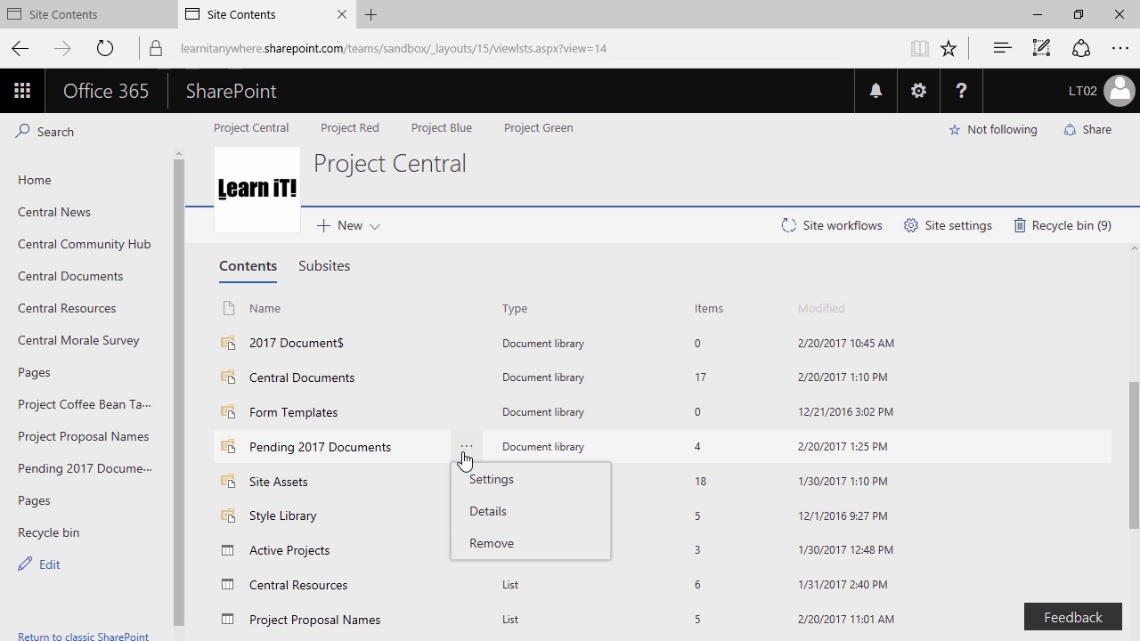
click(493, 481)
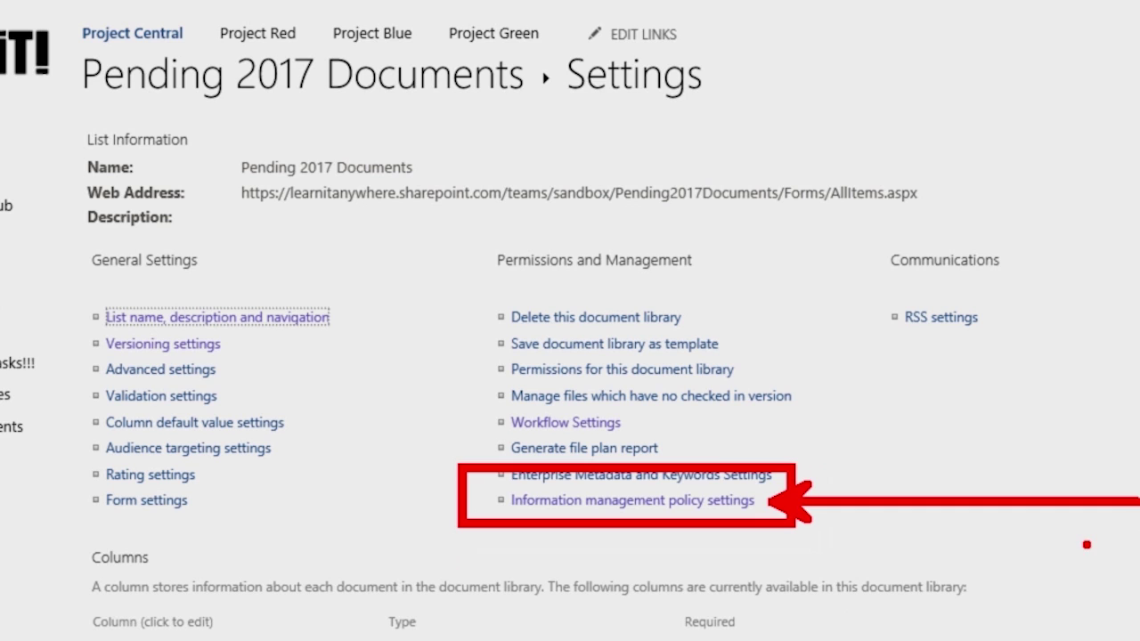
Open Information management policy settings under Permissions and Management
click(551, 501)
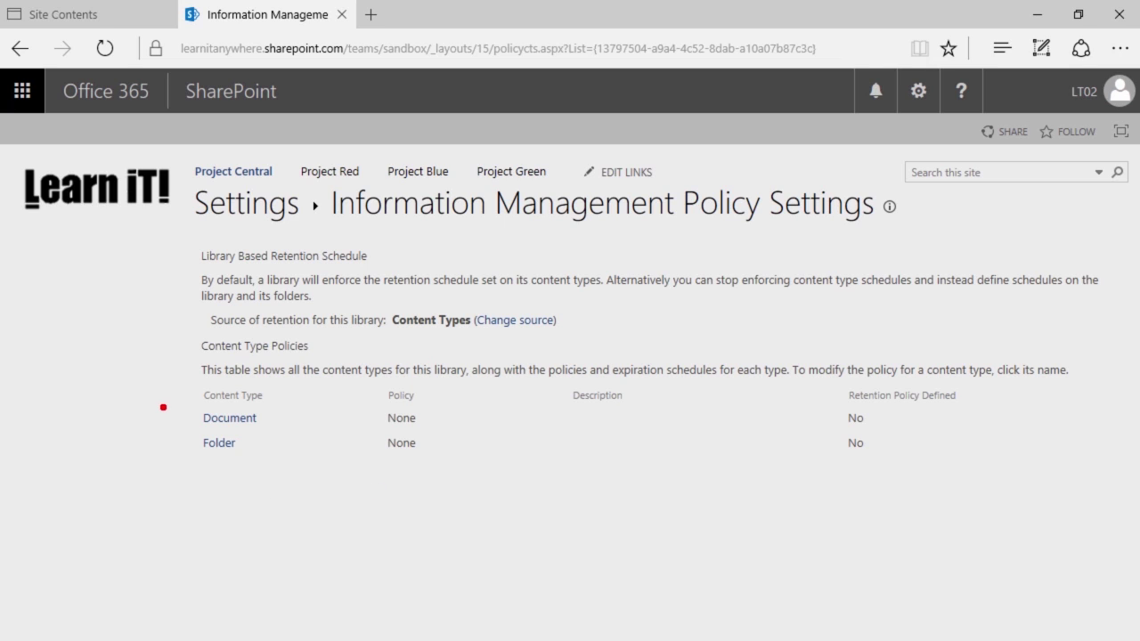
Choose to change the library's source of retention, currently Content Types
drag(163, 406, 322, 459)
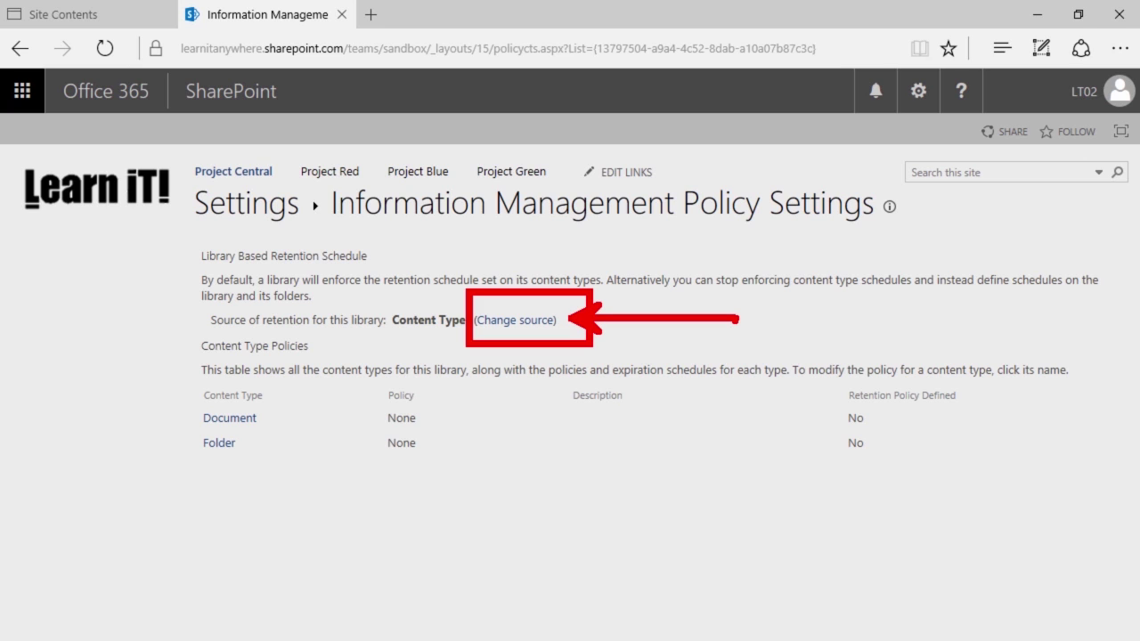
click(529, 324)
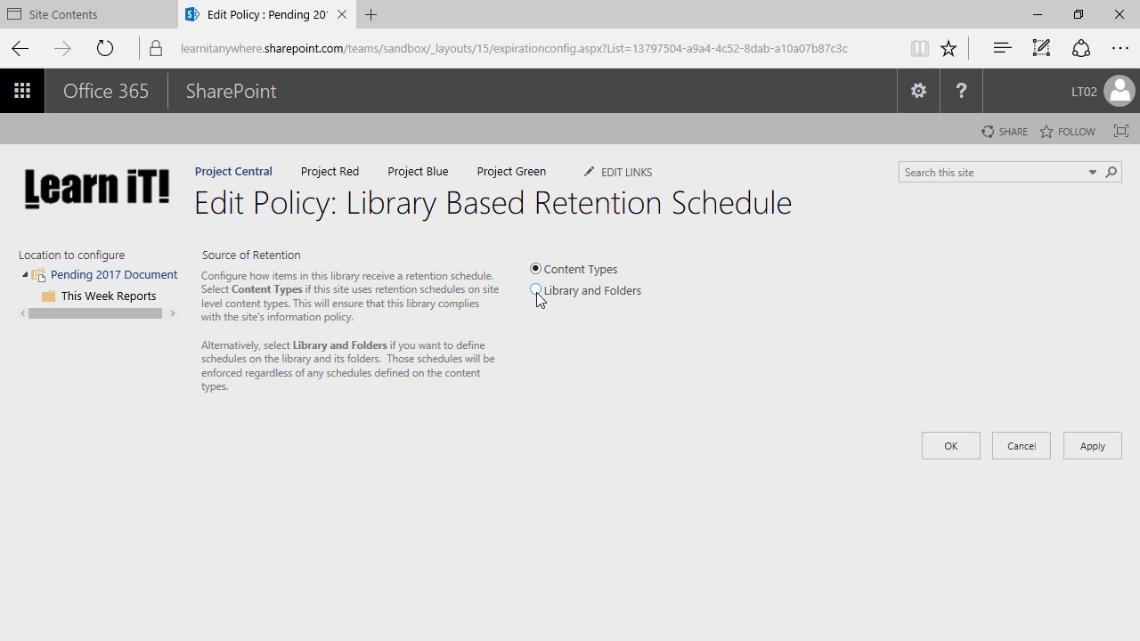
Set the retention source to Library and Folders and accept the content-type warning
click(537, 291)
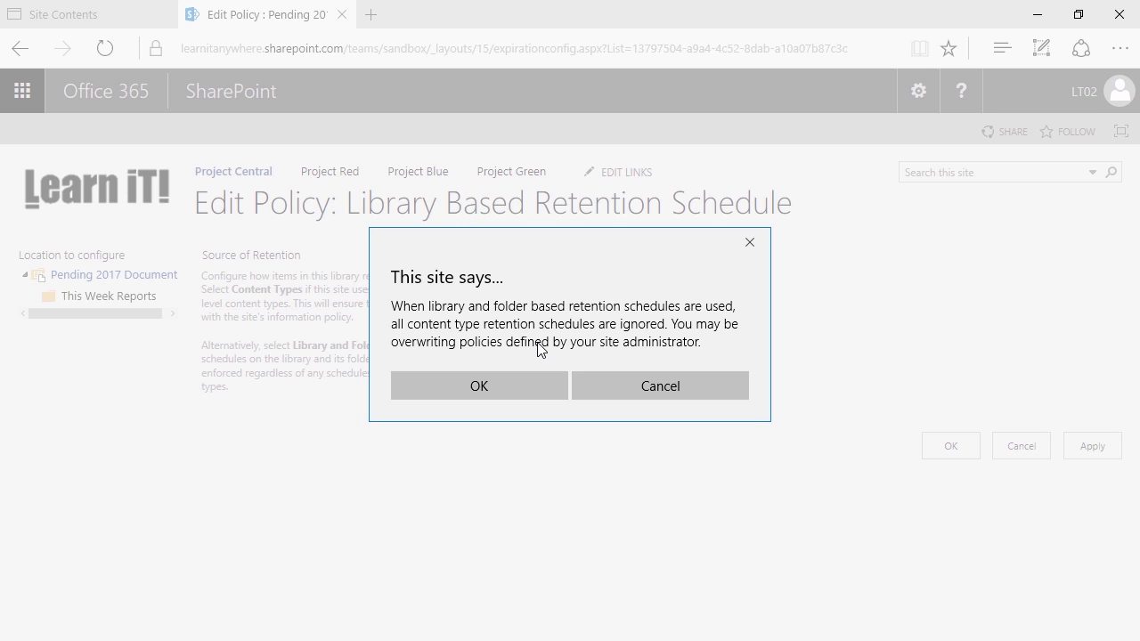
click(507, 378)
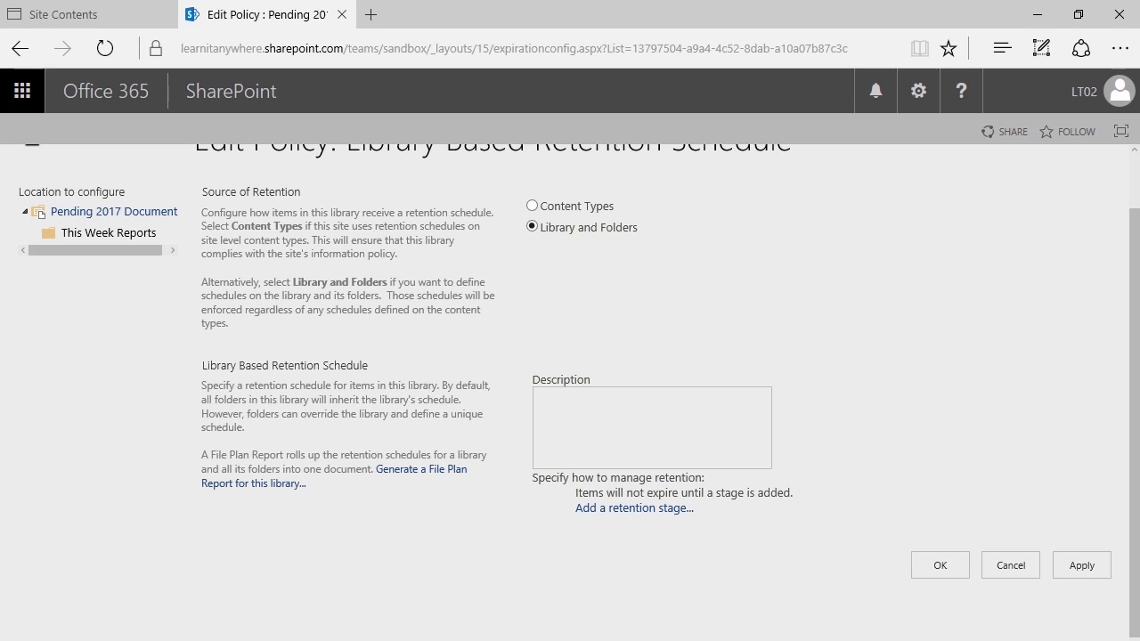
Add a retention stage triggered at Modified date plus 2 months
click(603, 516)
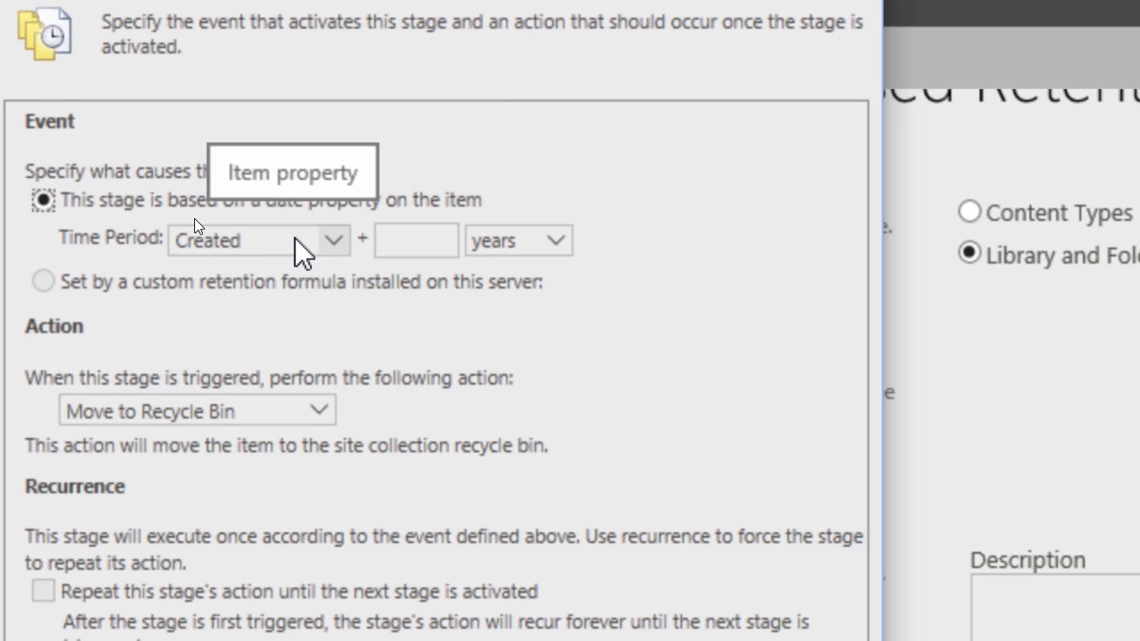
click(295, 239)
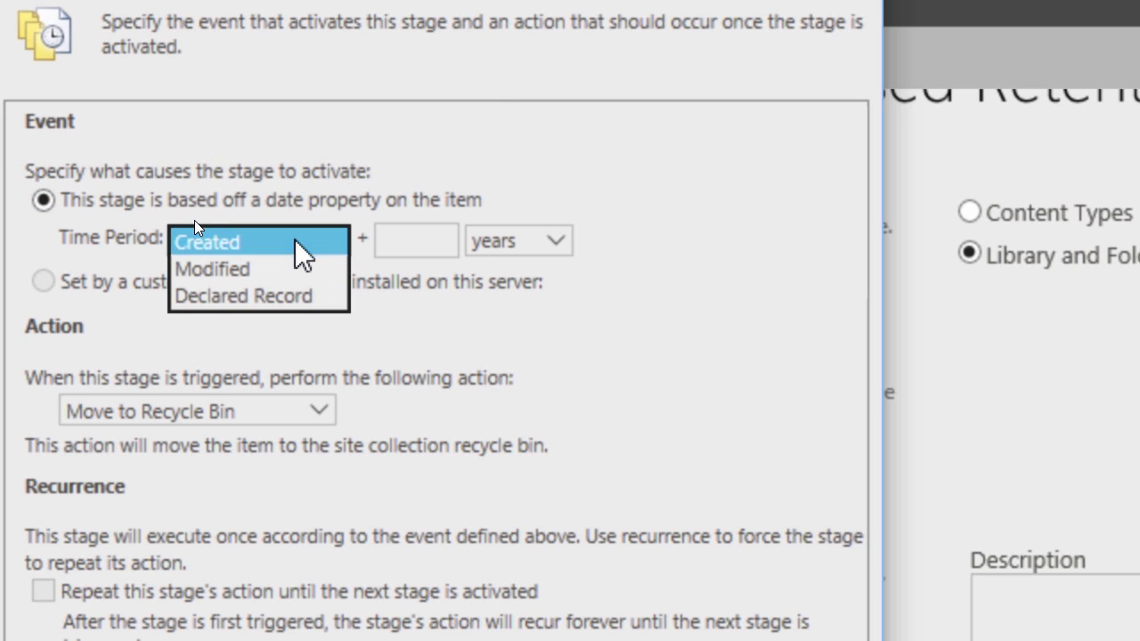
click(287, 272)
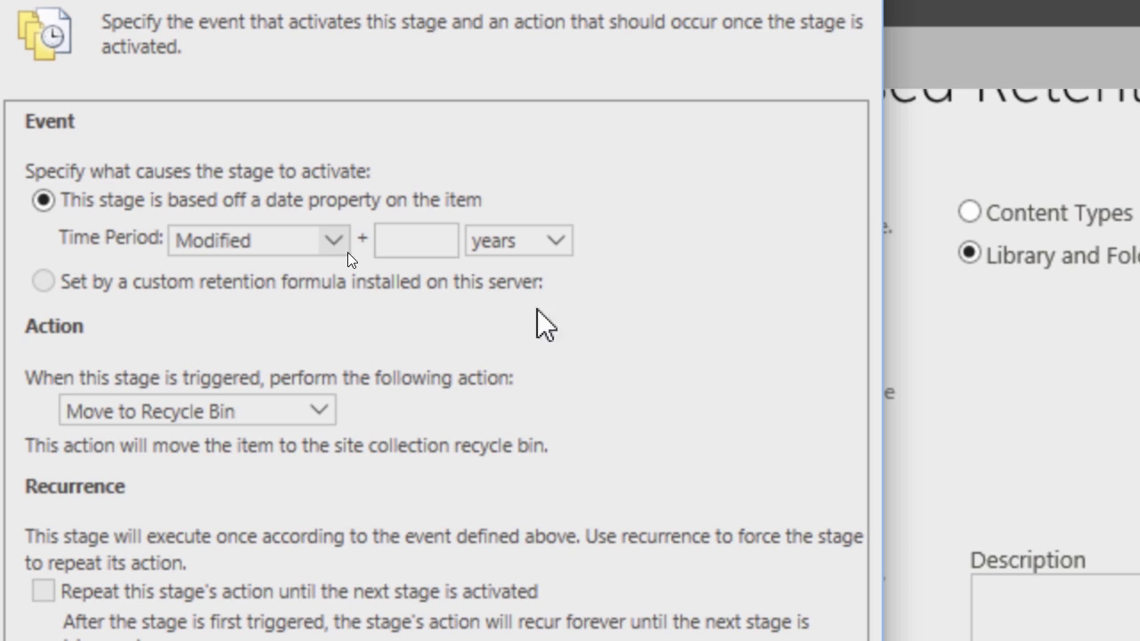
click(555, 240)
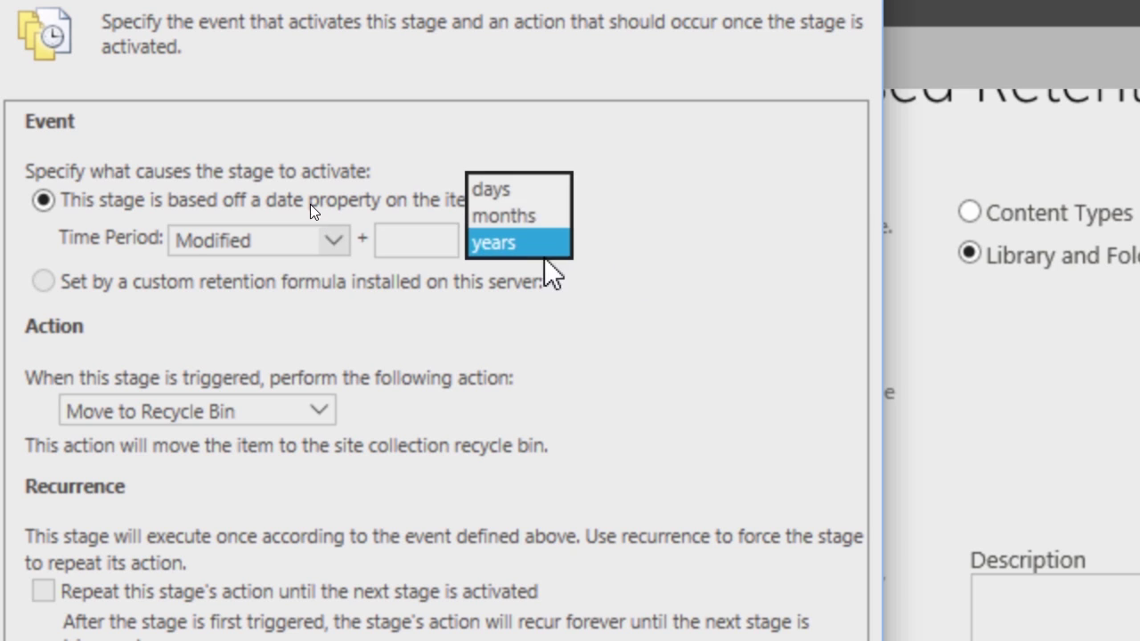
click(514, 218)
click(450, 239)
text(2)
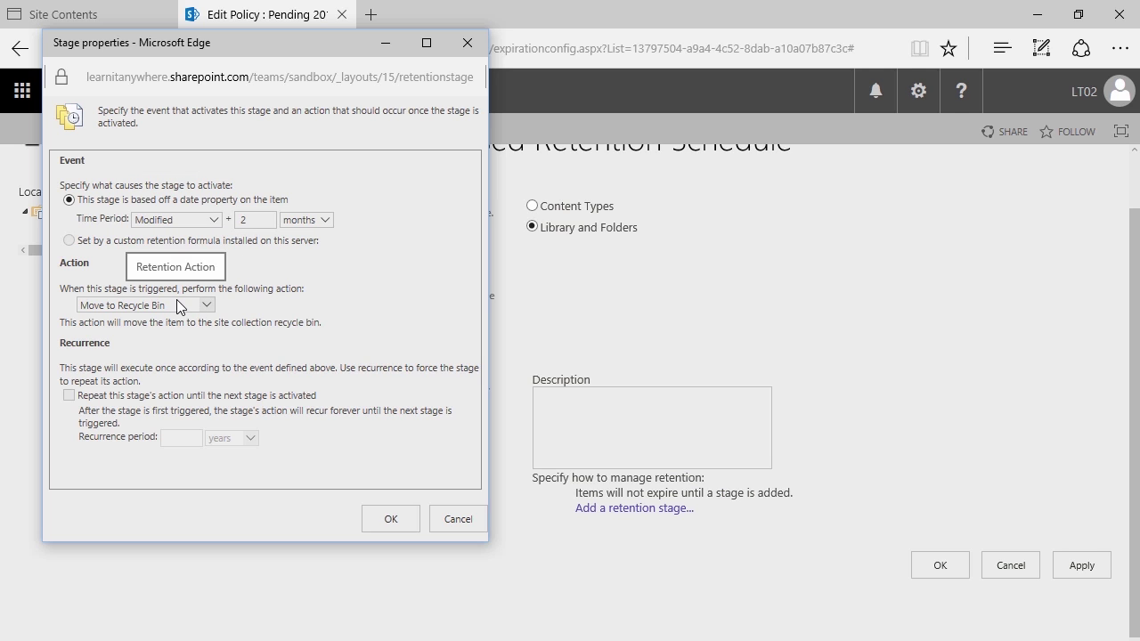
Set the stage action to Move to Recycle Bin and save the stage
click(179, 305)
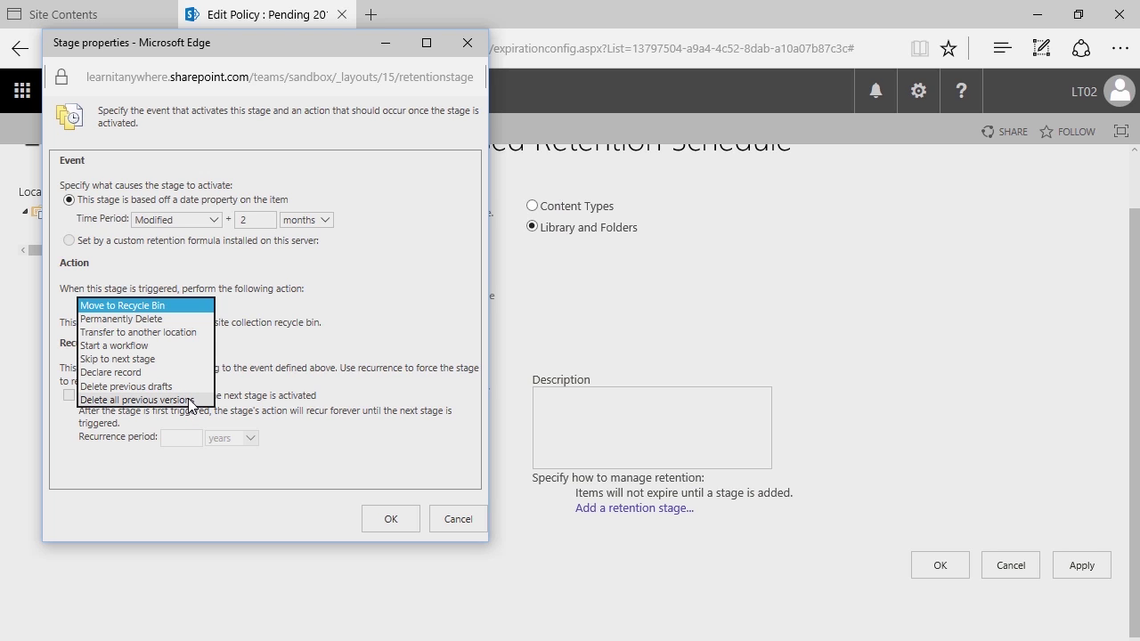
click(178, 333)
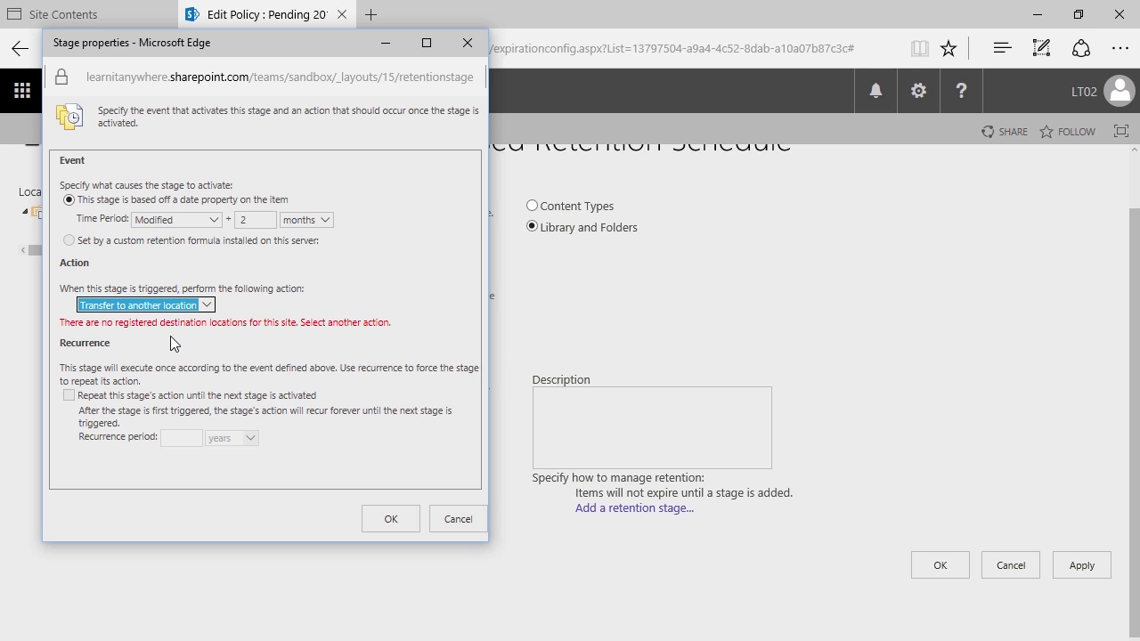
click(206, 305)
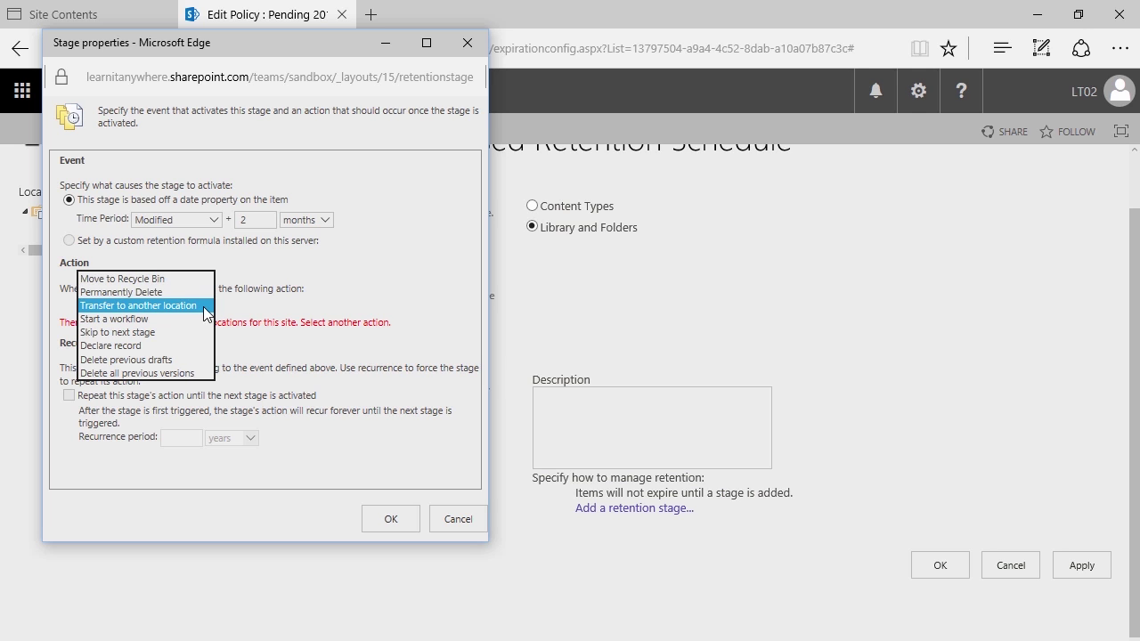
click(179, 279)
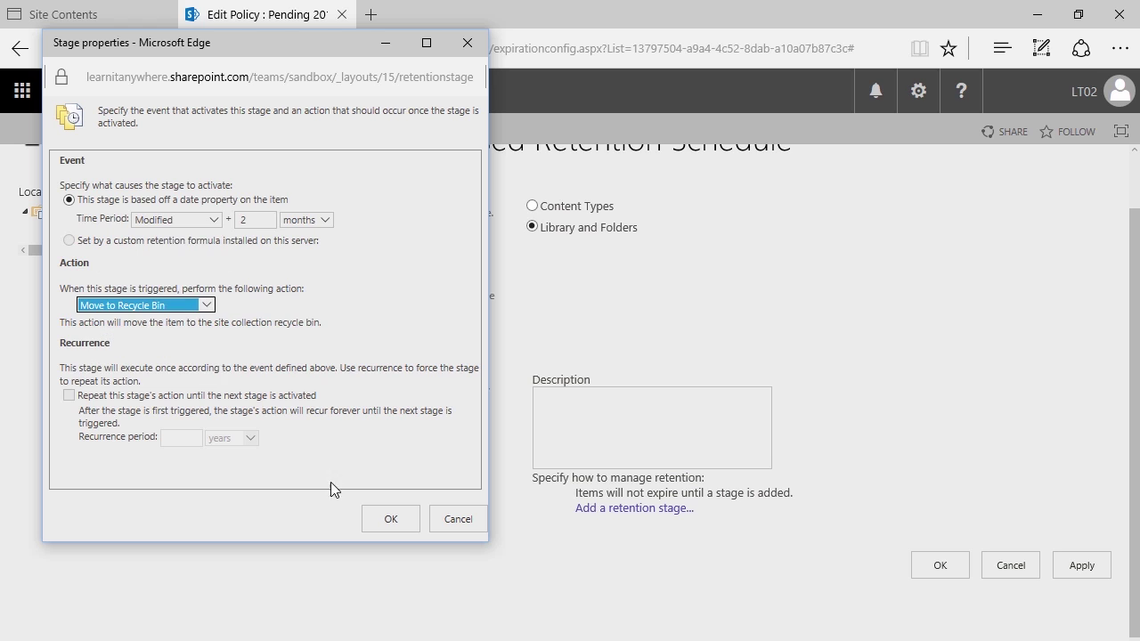
click(374, 517)
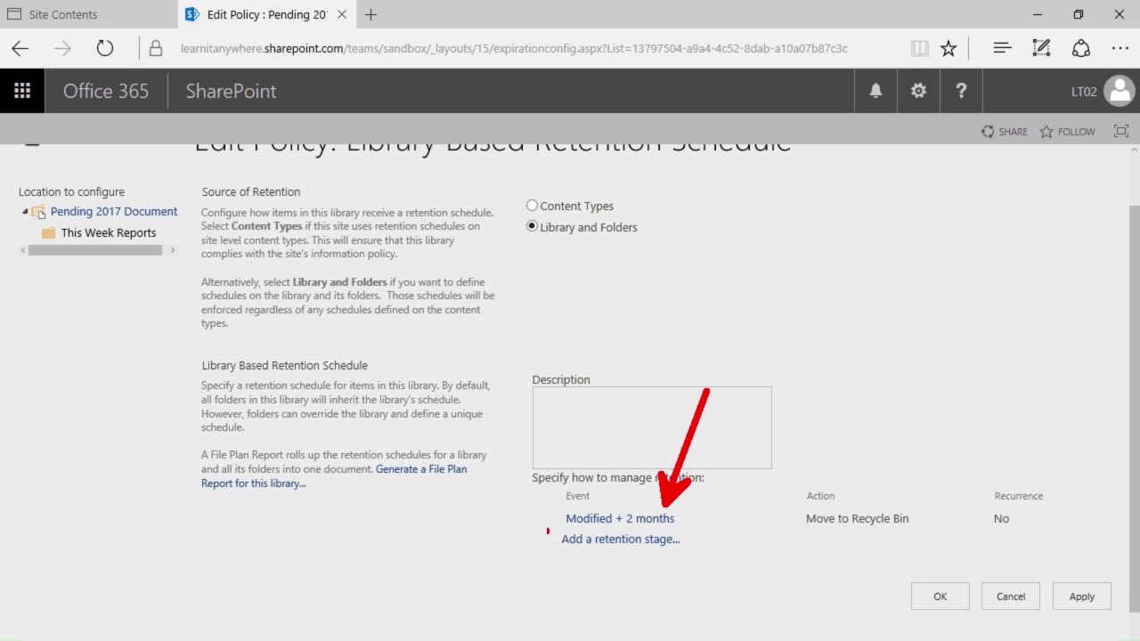
Add a second retention stage based on Modified date plus 1 month
click(661, 540)
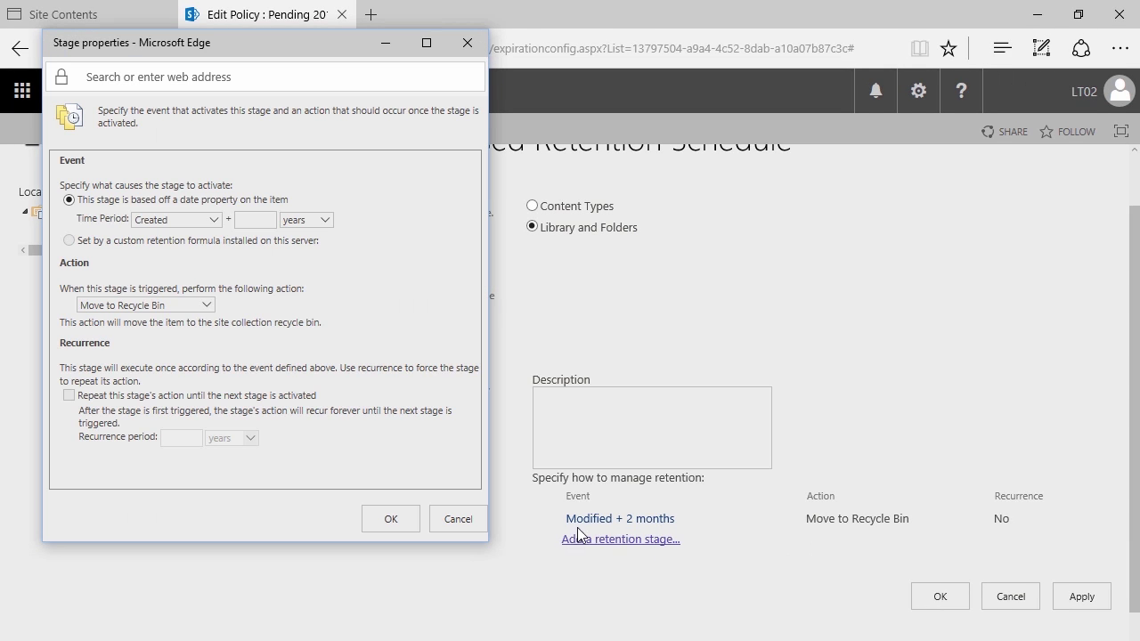
click(156, 223)
click(156, 236)
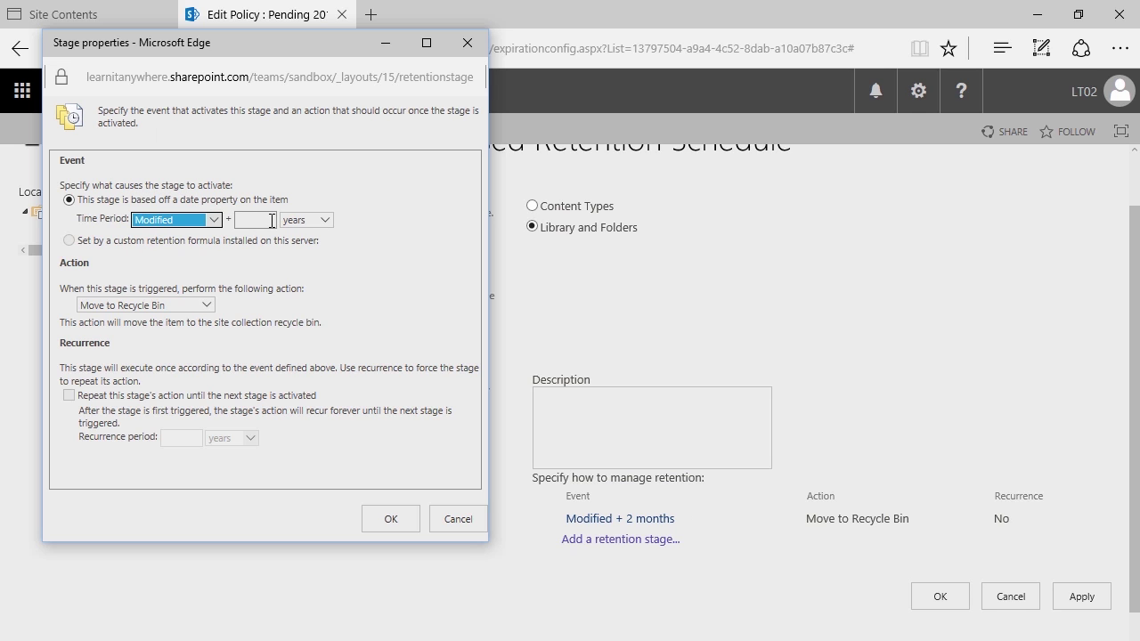
click(314, 223)
click(302, 207)
click(259, 220)
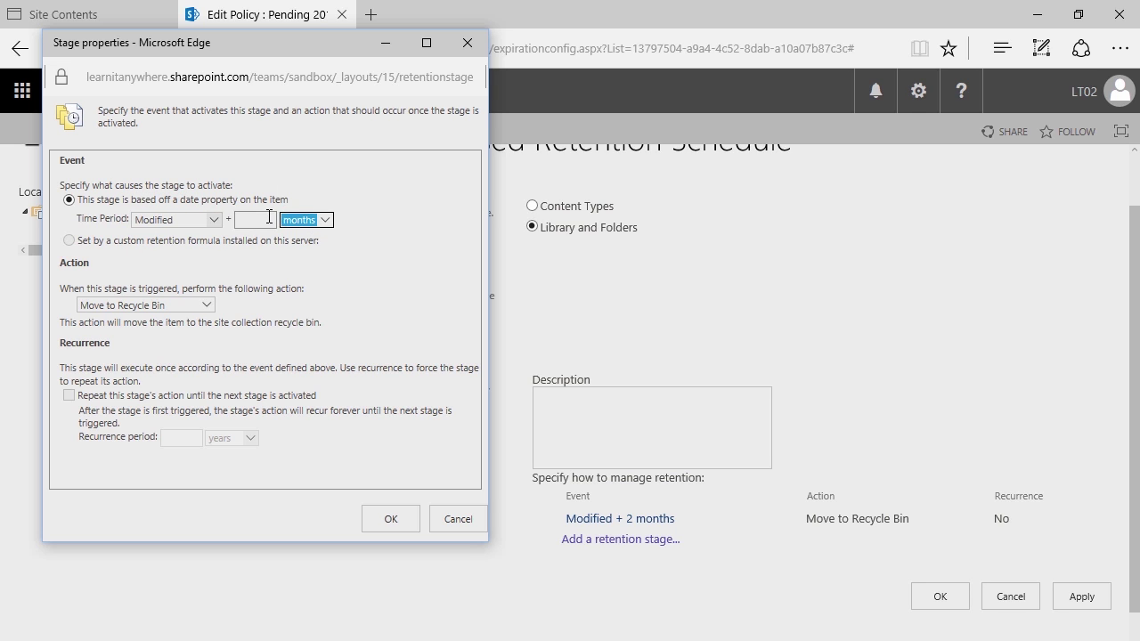
text(1)
click(188, 258)
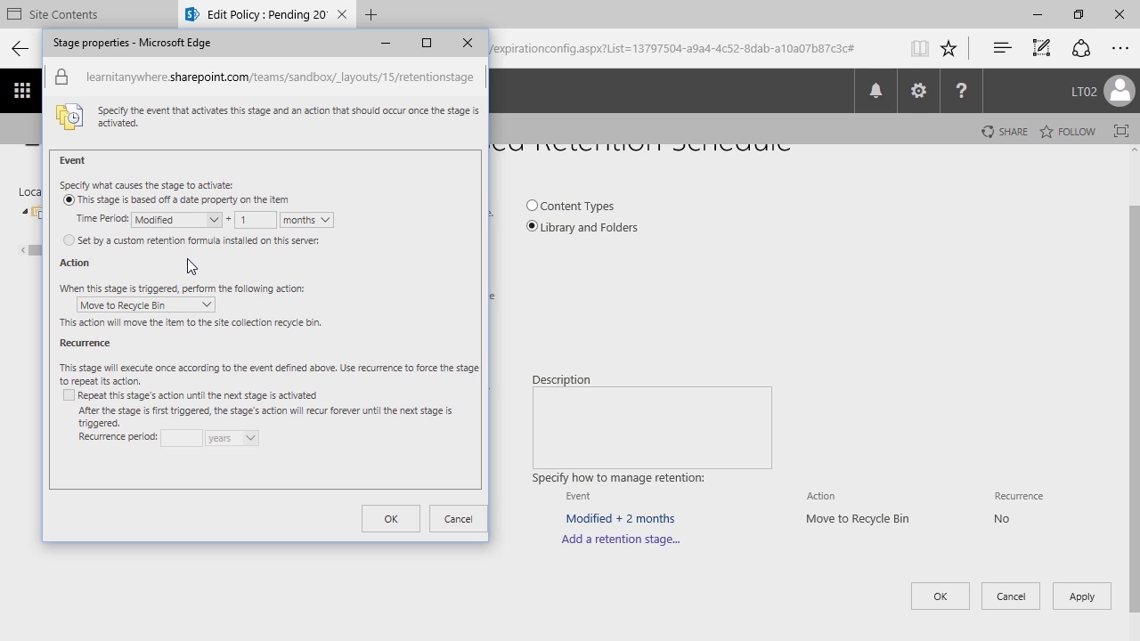
Make that stage delete all previous versions, confirm it, and apply the two-stage schedule
click(172, 301)
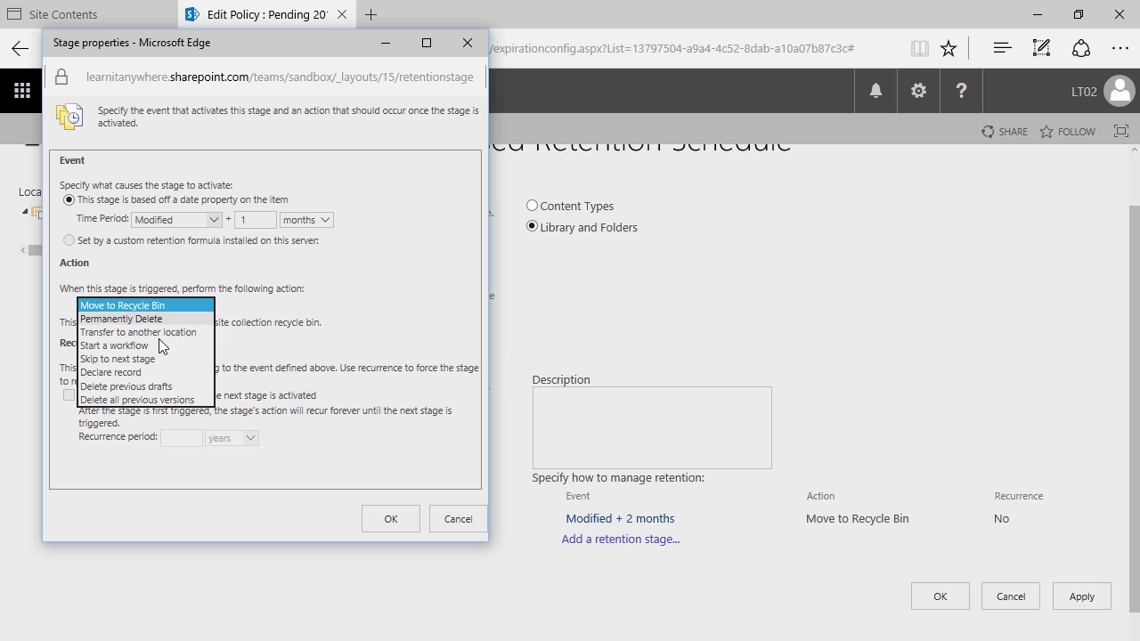
click(153, 401)
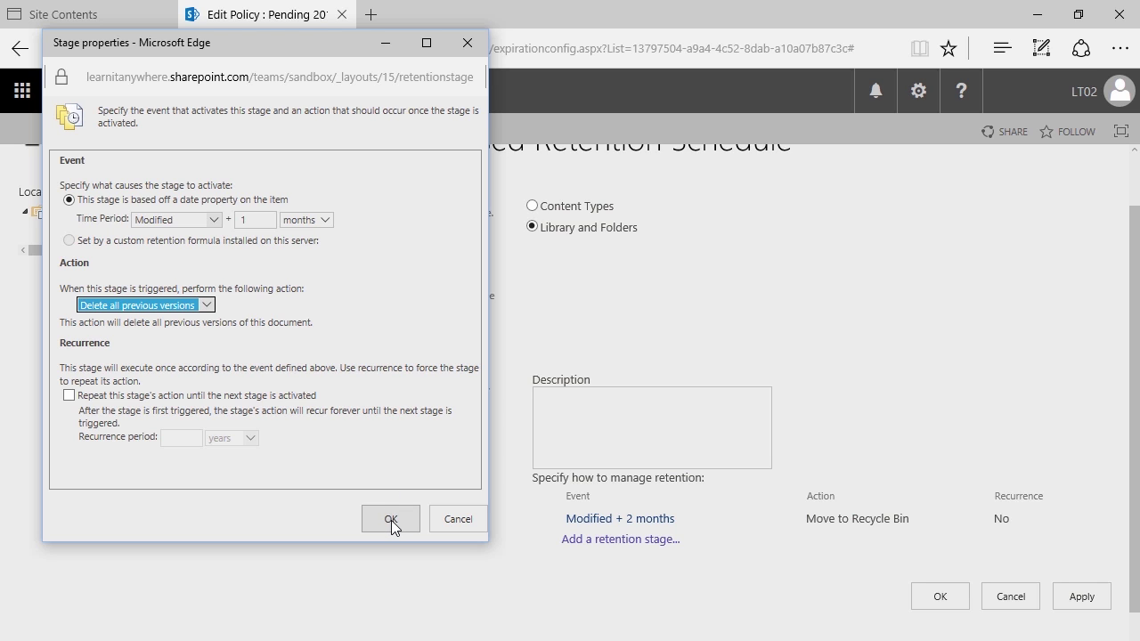
click(390, 520)
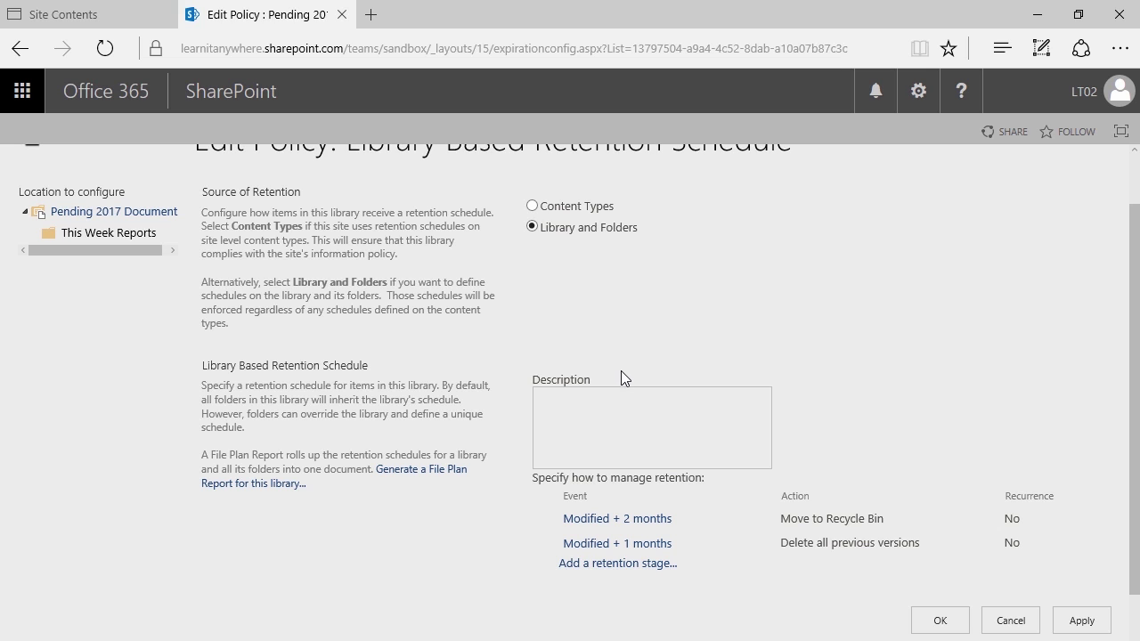
scroll(744, 486, down, 1)
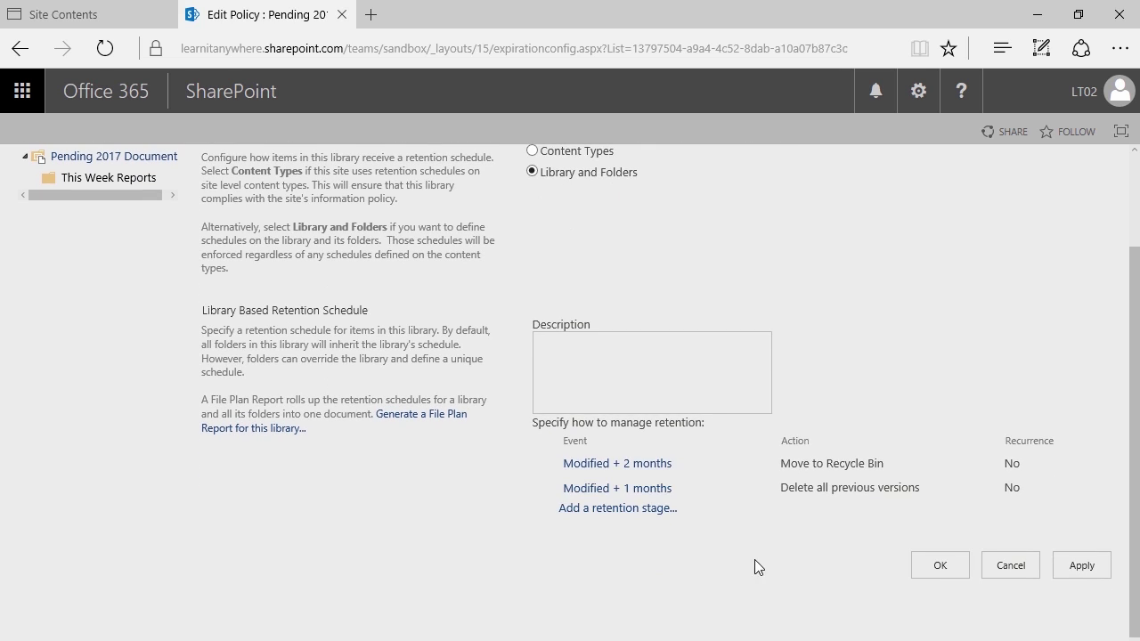
click(1077, 564)
Save the library retention schedule and return to the library Settings page
click(937, 563)
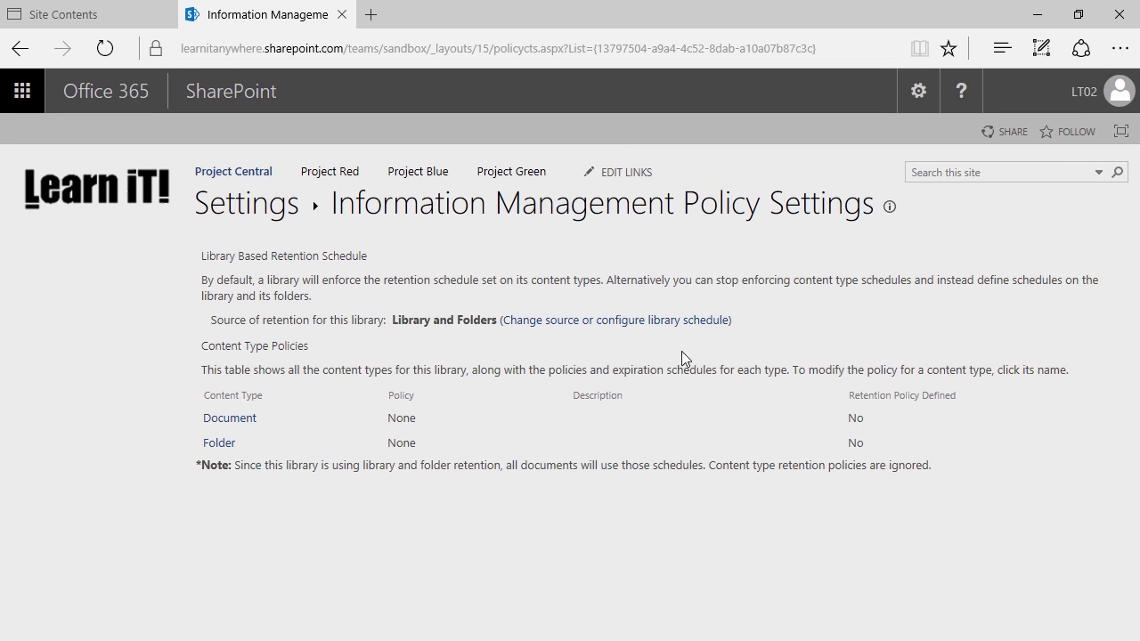
click(225, 199)
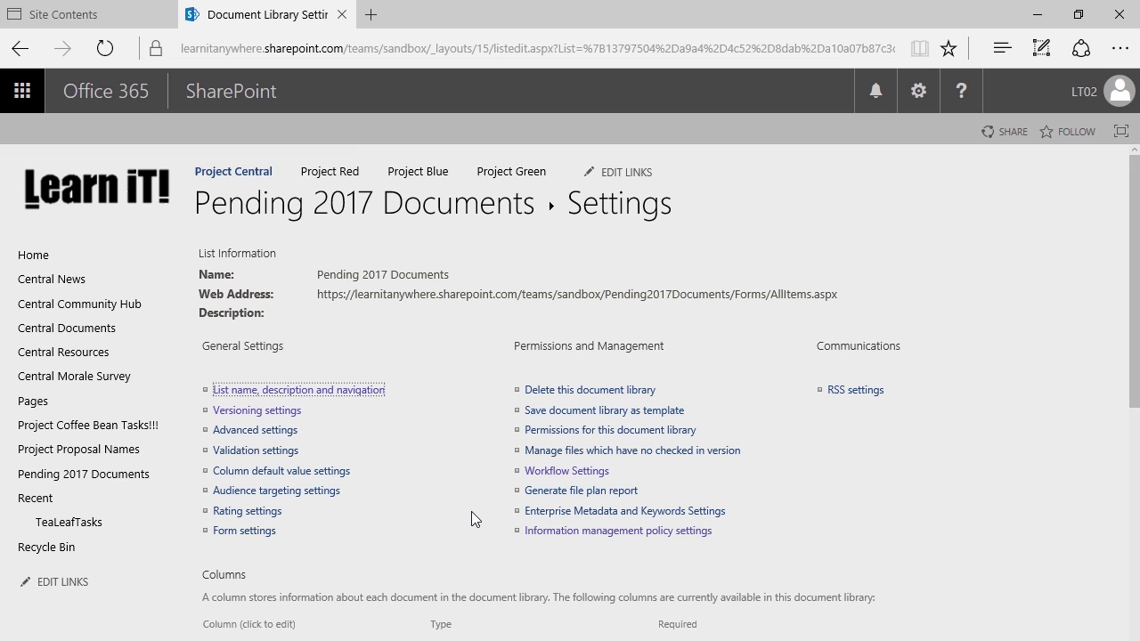
key(ctrl+2)
mouse_move(488, 504)
mouse_down()
mouse_move(527, 536)
mouse_move(757, 561)
mouse_up()
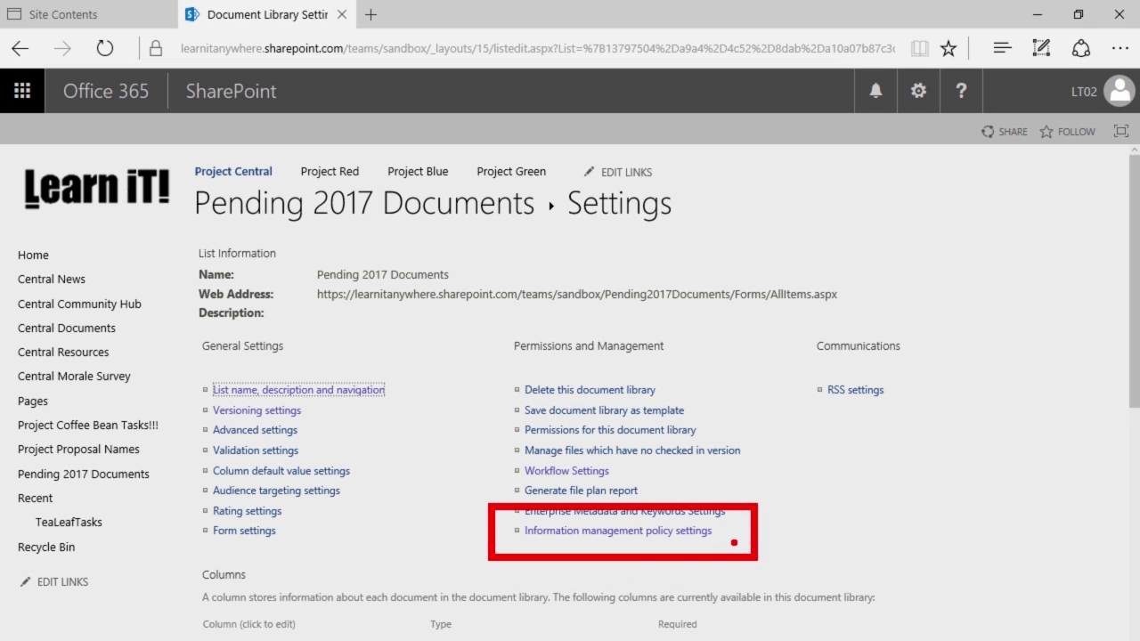
key(Escape)
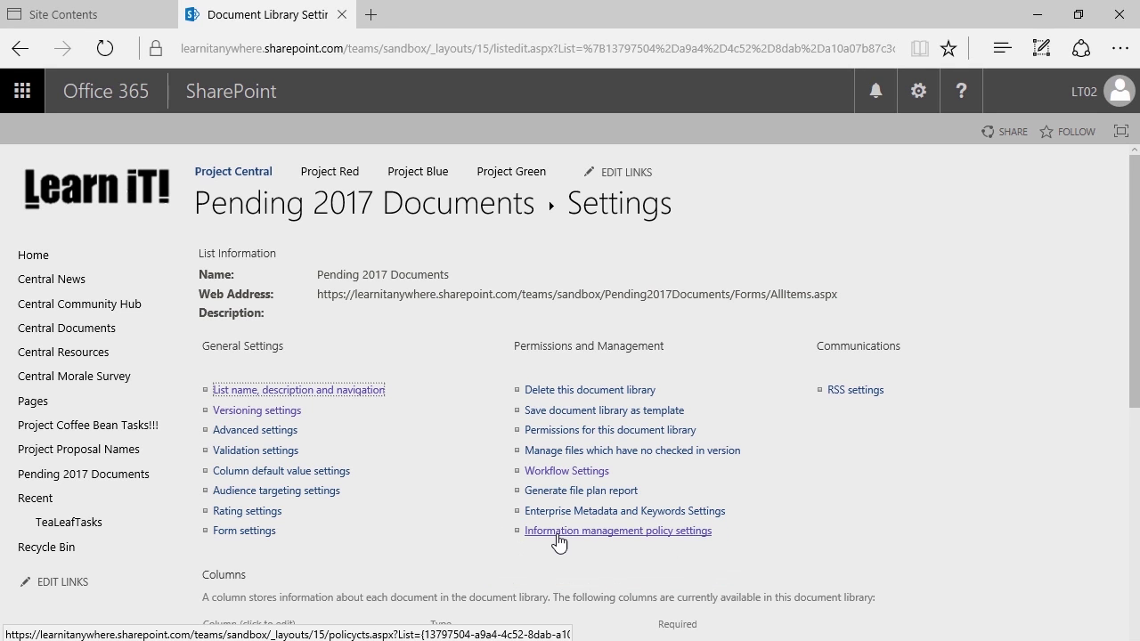
Open the library's Information management policy settings page
click(554, 537)
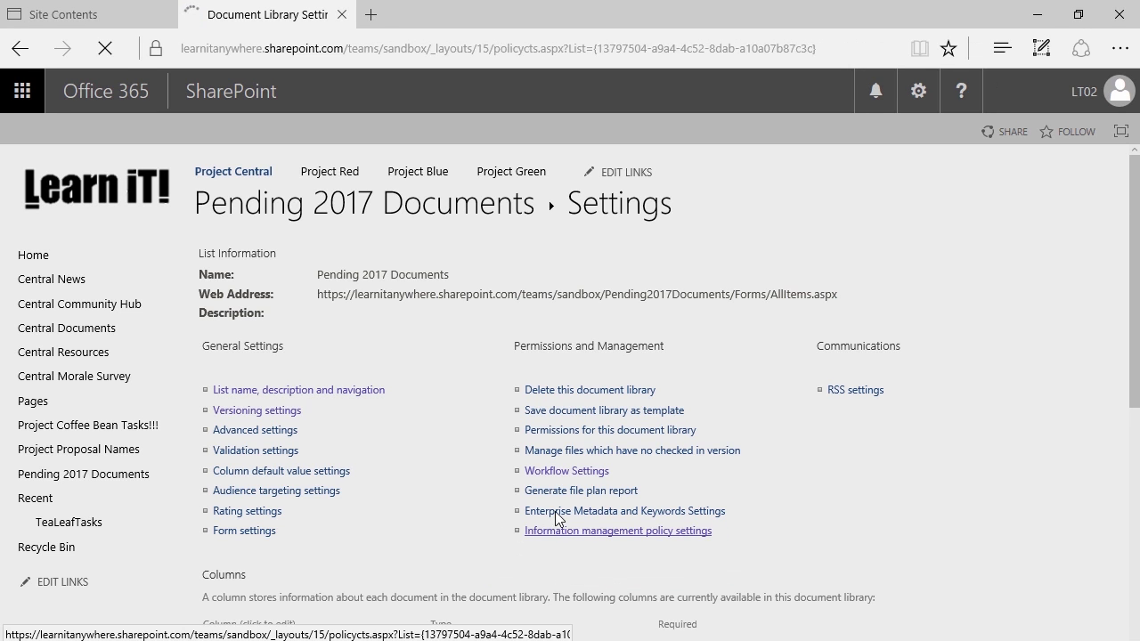
key(ctrl+2)
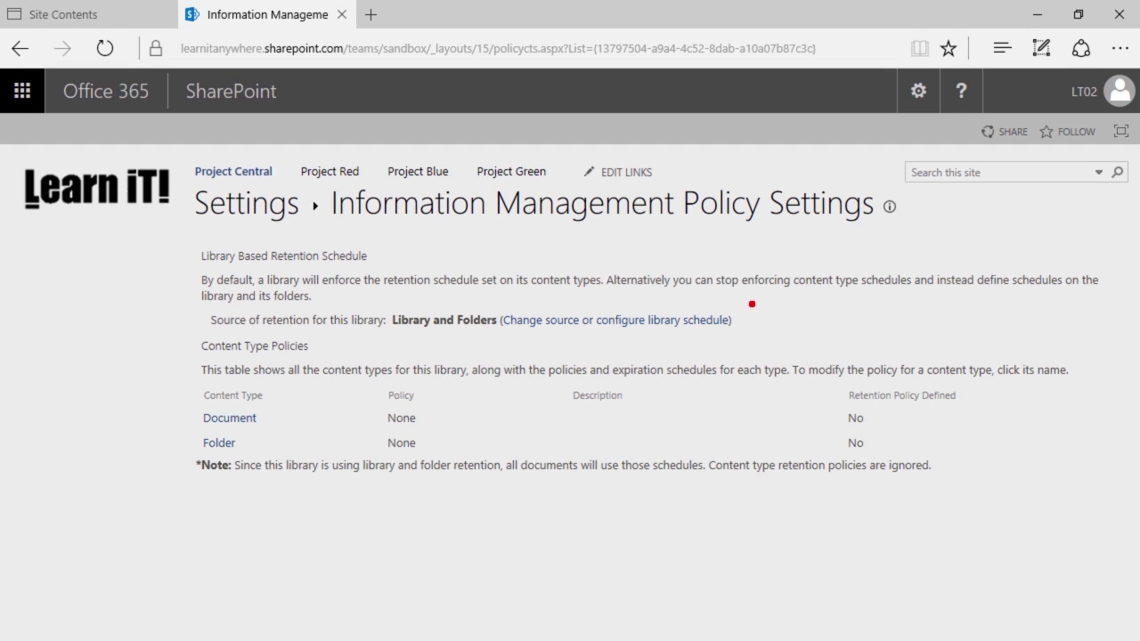
mouse_move(753, 301)
mouse_down()
mouse_move(484, 342)
mouse_move(536, 272)
mouse_move(545, 171)
mouse_up()
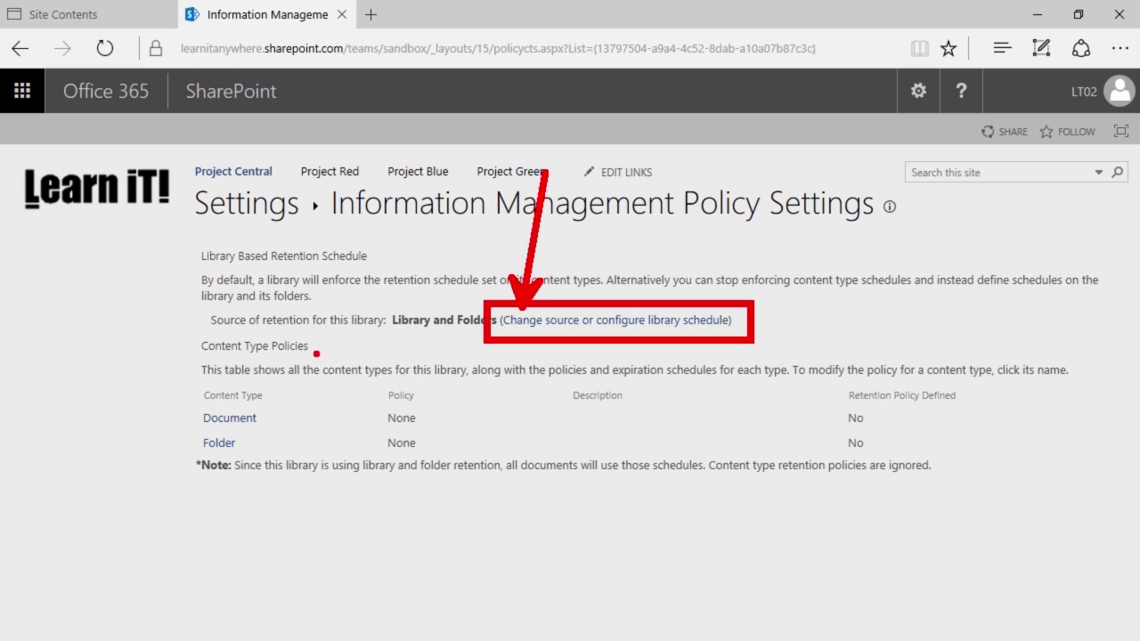
drag(316, 353, 398, 431)
key(ctrl+z)
drag(390, 254, 595, 279)
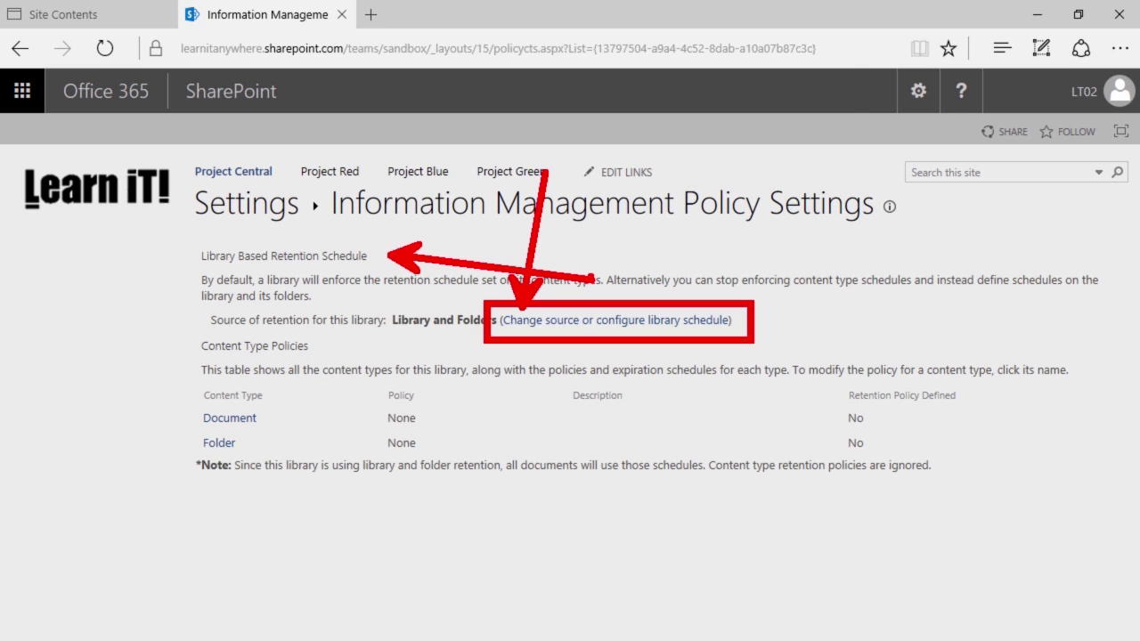
key(Escape)
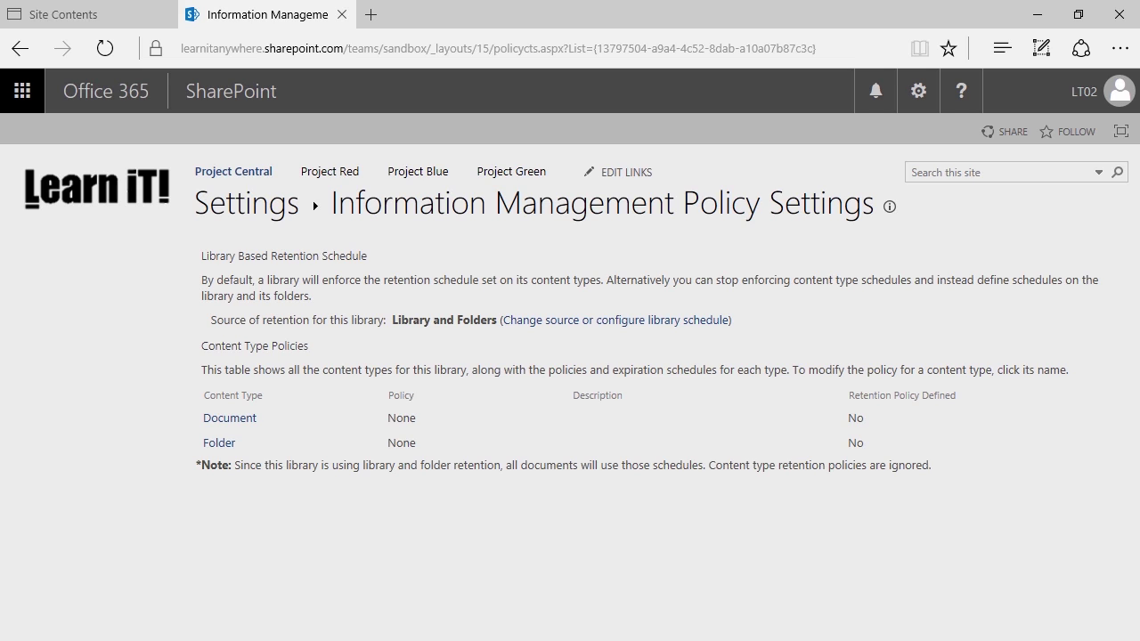
Reopen the Pending 2017 Documents library schedule and apply its two stages again
click(675, 320)
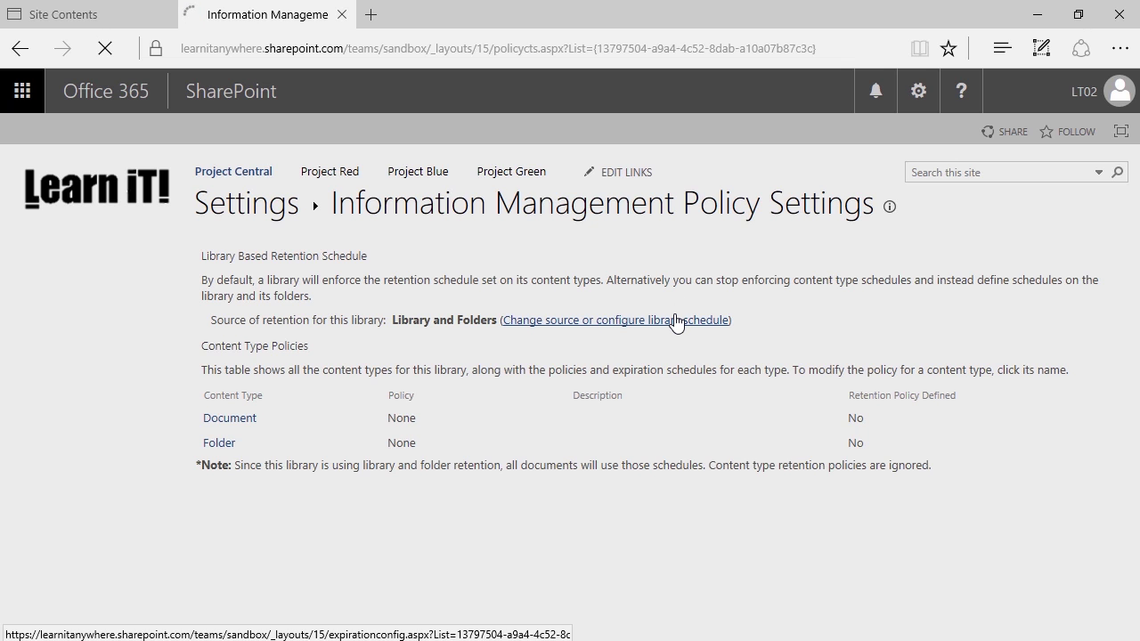
scroll(656, 346, down, 2)
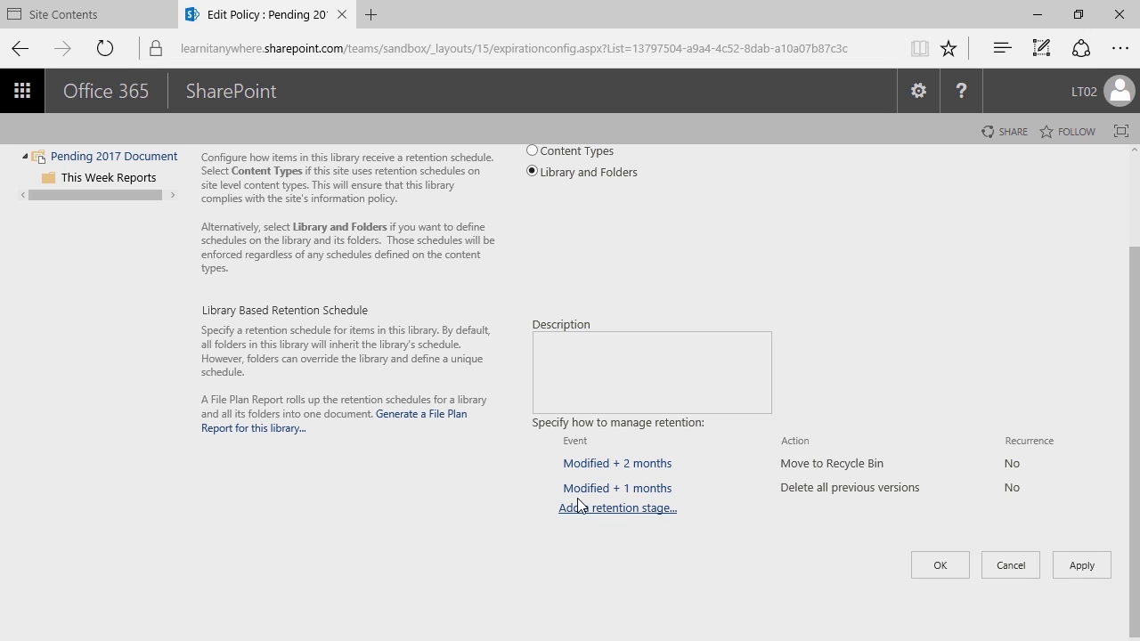
click(1081, 566)
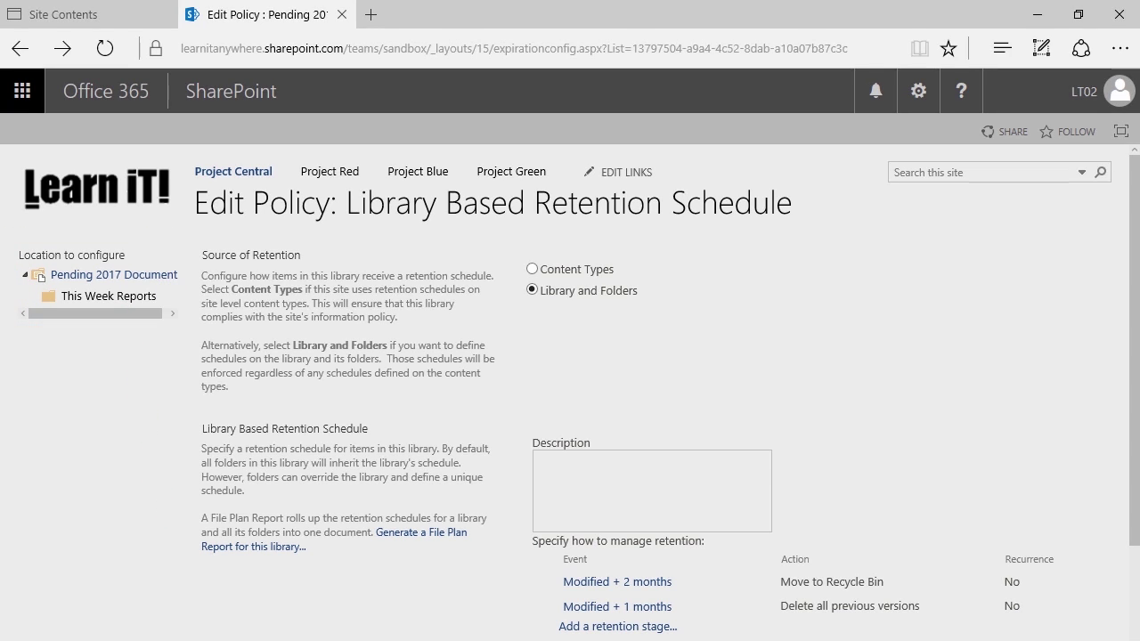
click(115, 297)
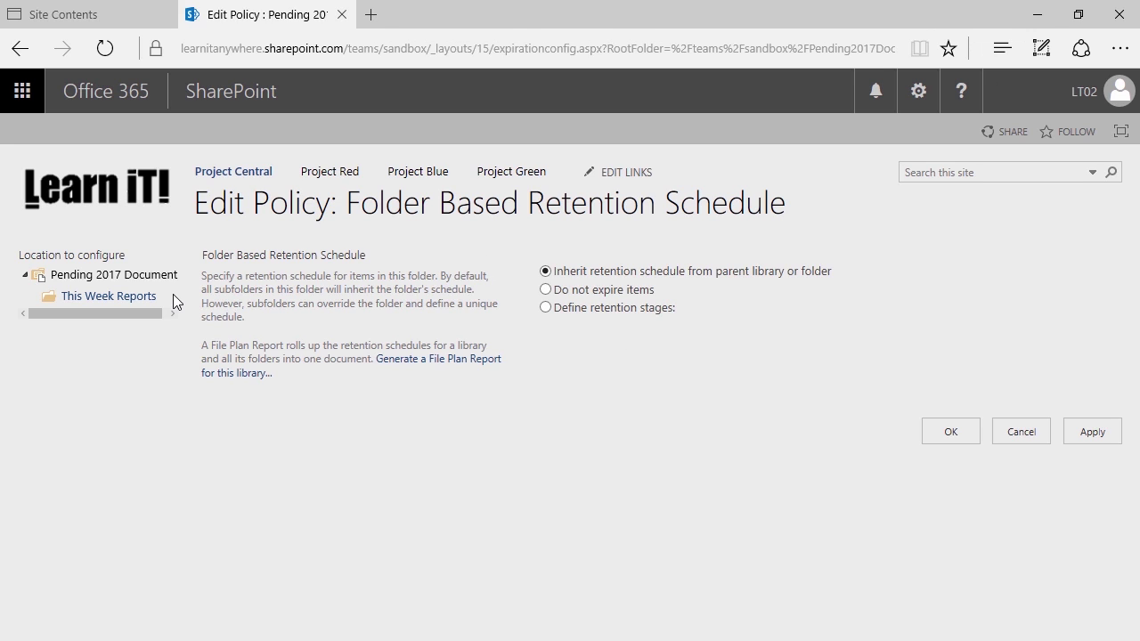
click(143, 283)
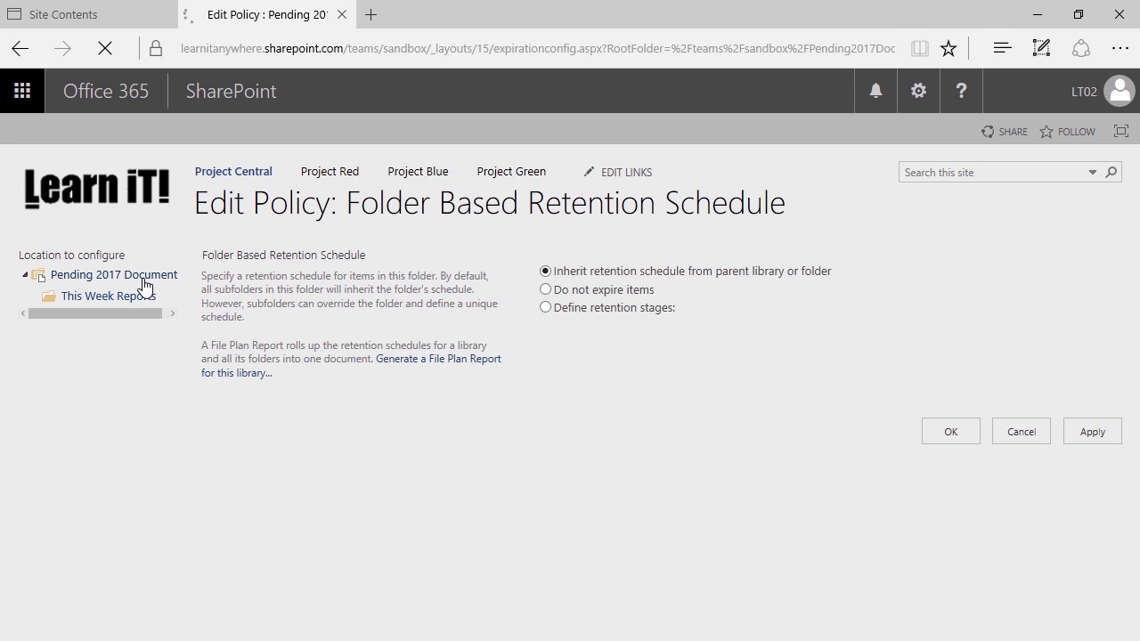
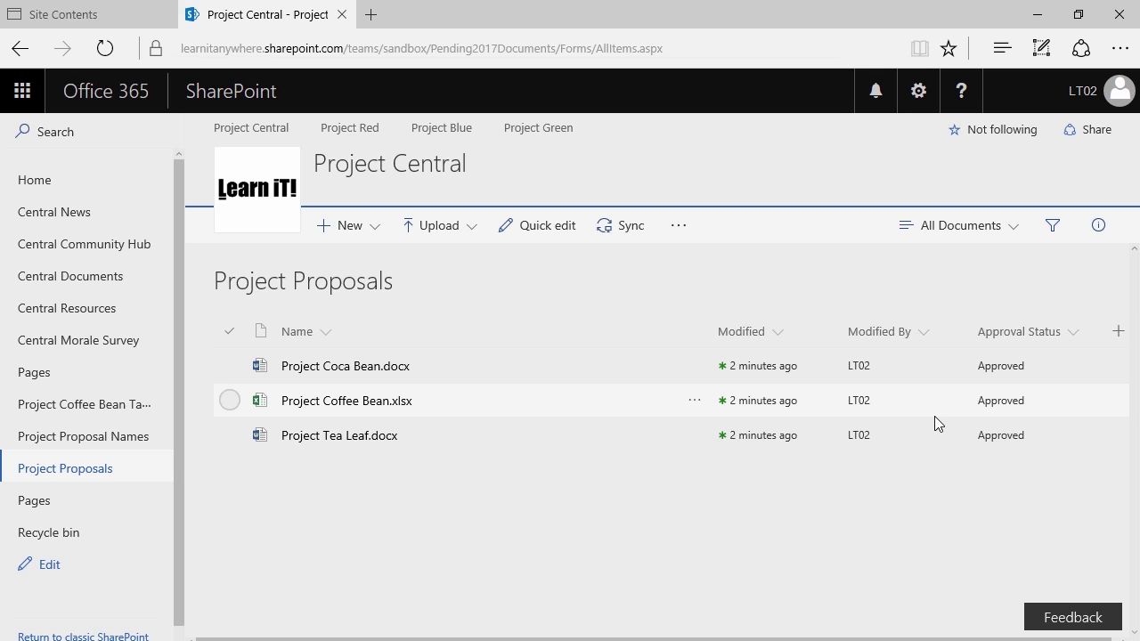
Go to the Project Proposals library settings and its Workflow Settings page
click(918, 93)
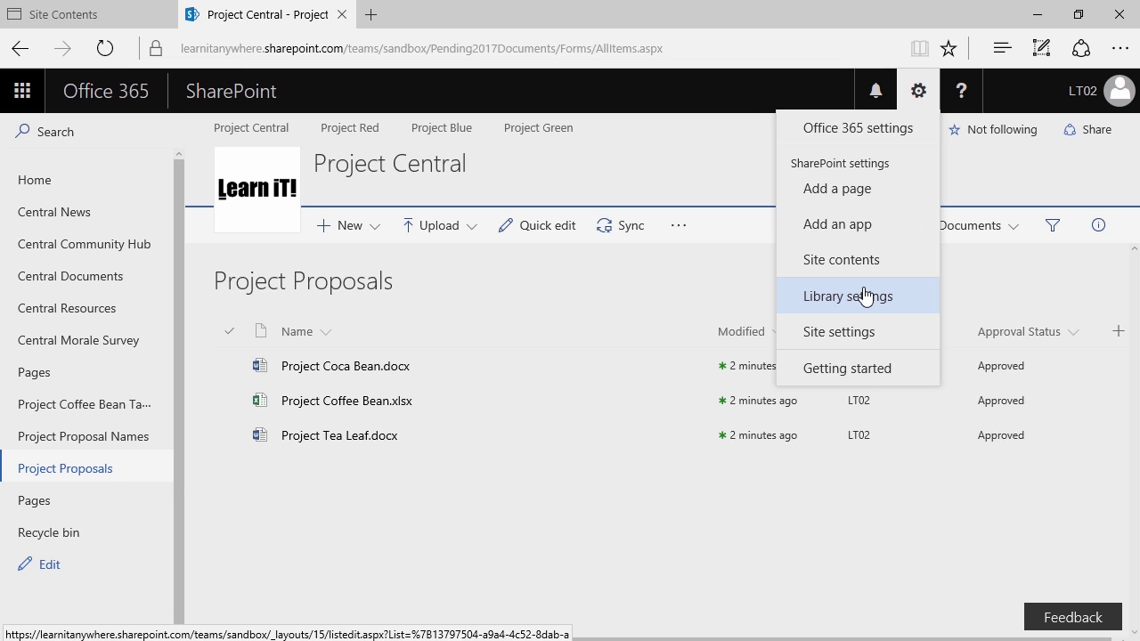
click(863, 297)
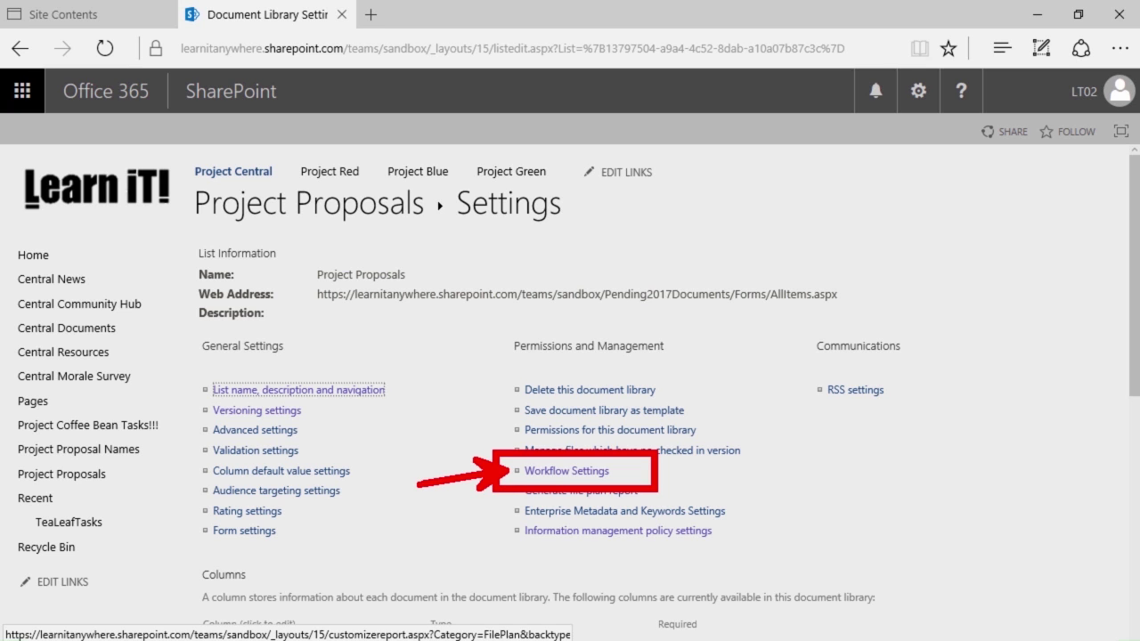
click(602, 471)
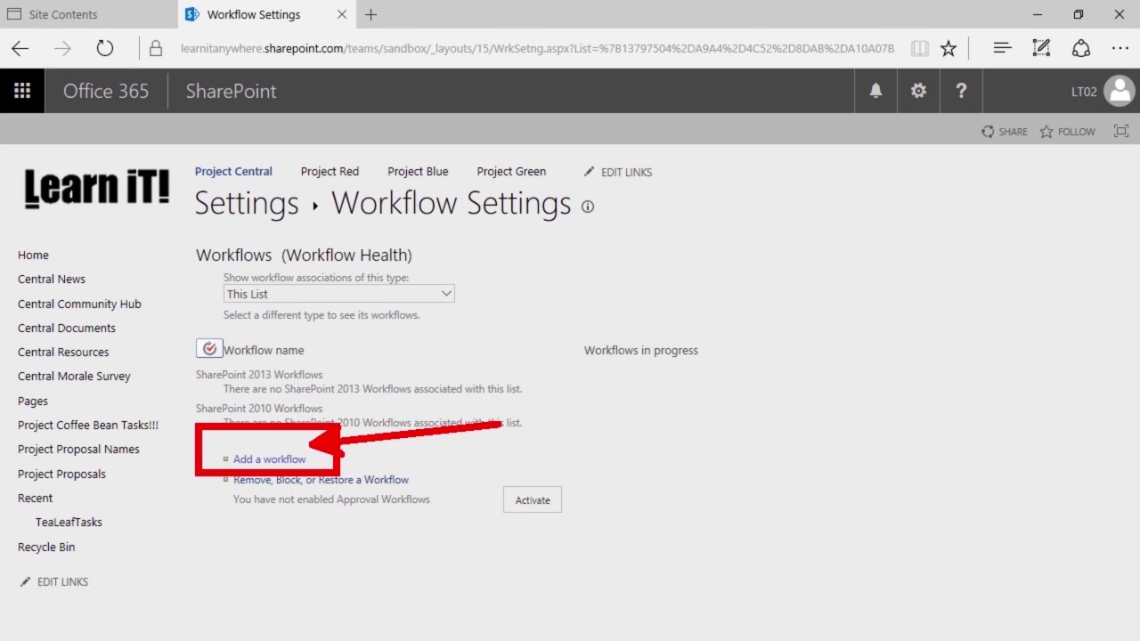
Start adding a new workflow to the Project Proposals library
click(250, 462)
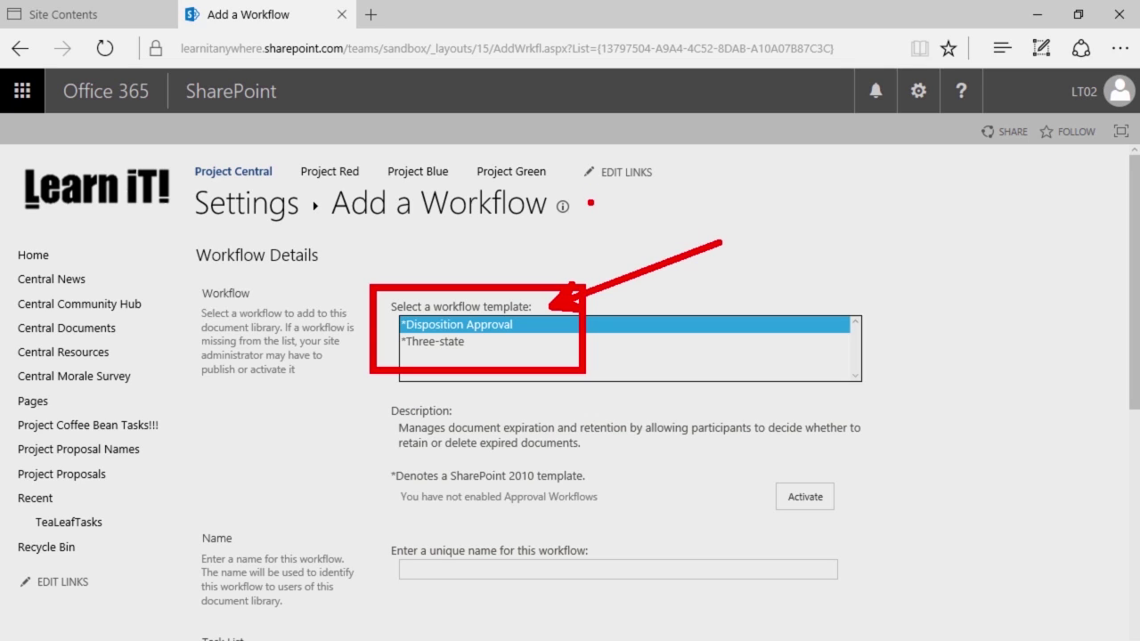
mouse_move(894, 443)
mouse_down()
mouse_move(861, 482)
mouse_move(748, 537)
mouse_up()
drag(850, 488, 997, 457)
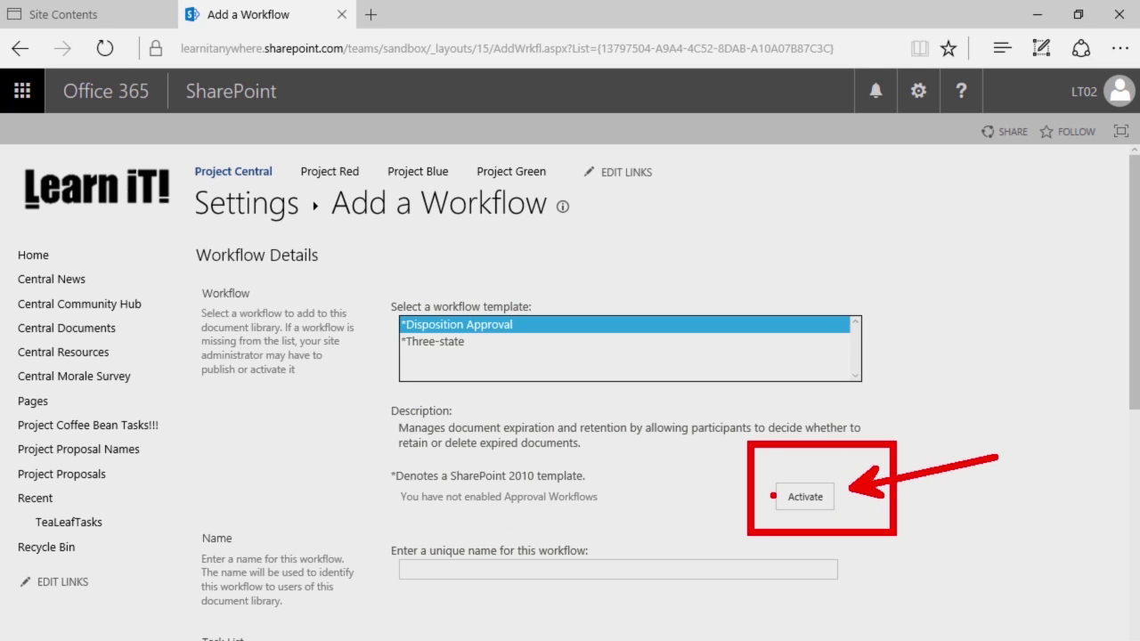
key(Escape)
Activate approval workflows and select the Approval - SharePoint 2010 template
click(805, 496)
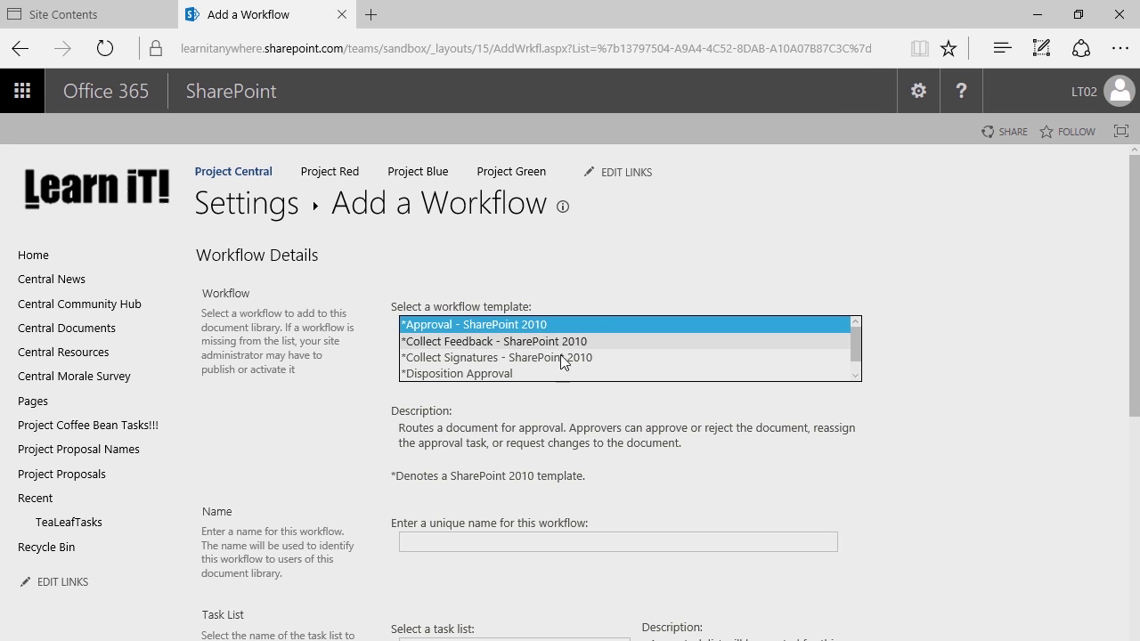
click(507, 357)
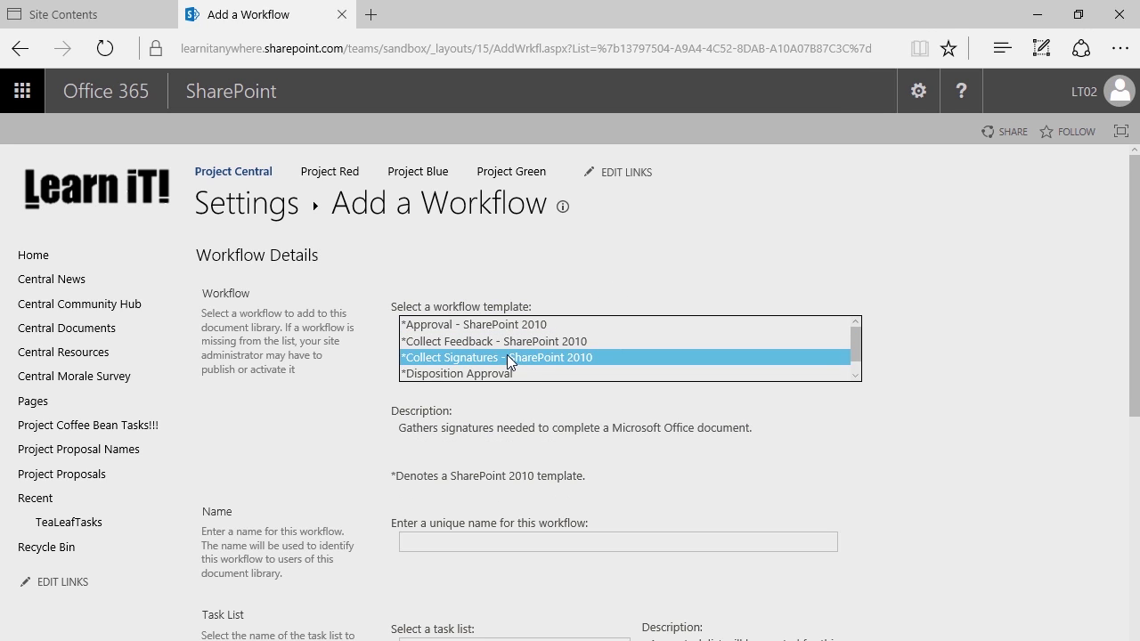
click(507, 343)
click(507, 324)
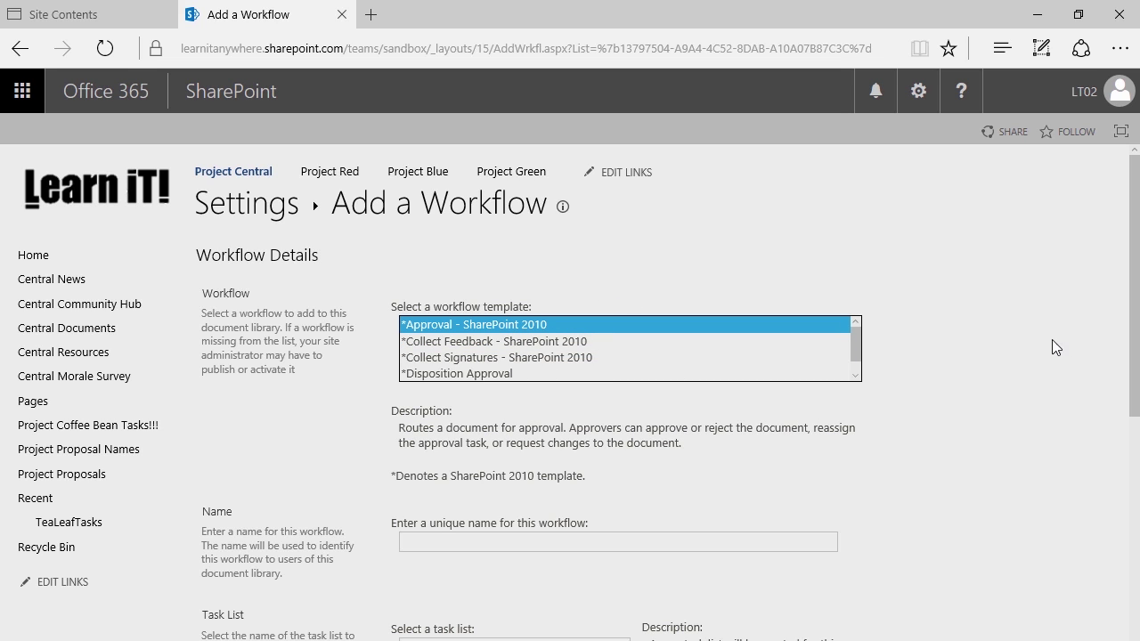
click(855, 375)
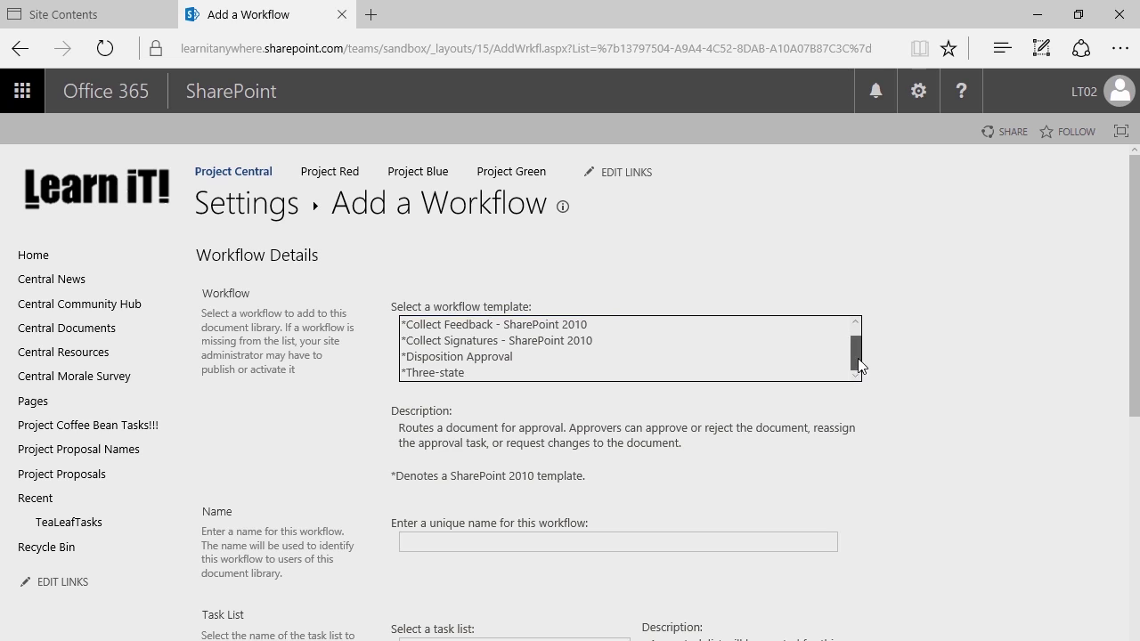
drag(858, 357, 854, 306)
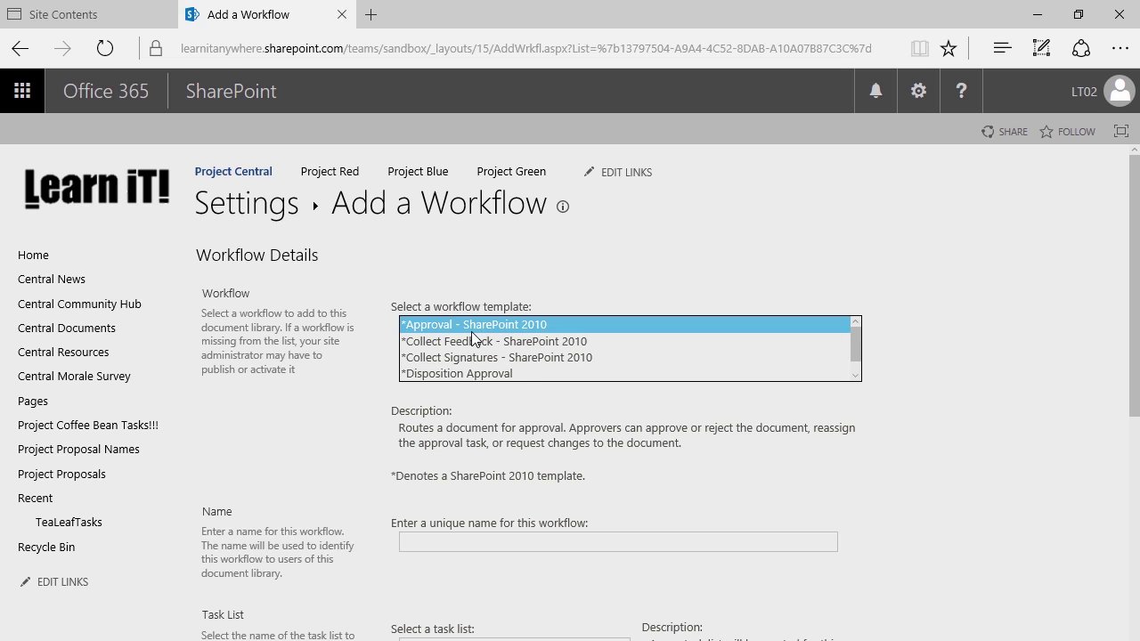
click(403, 395)
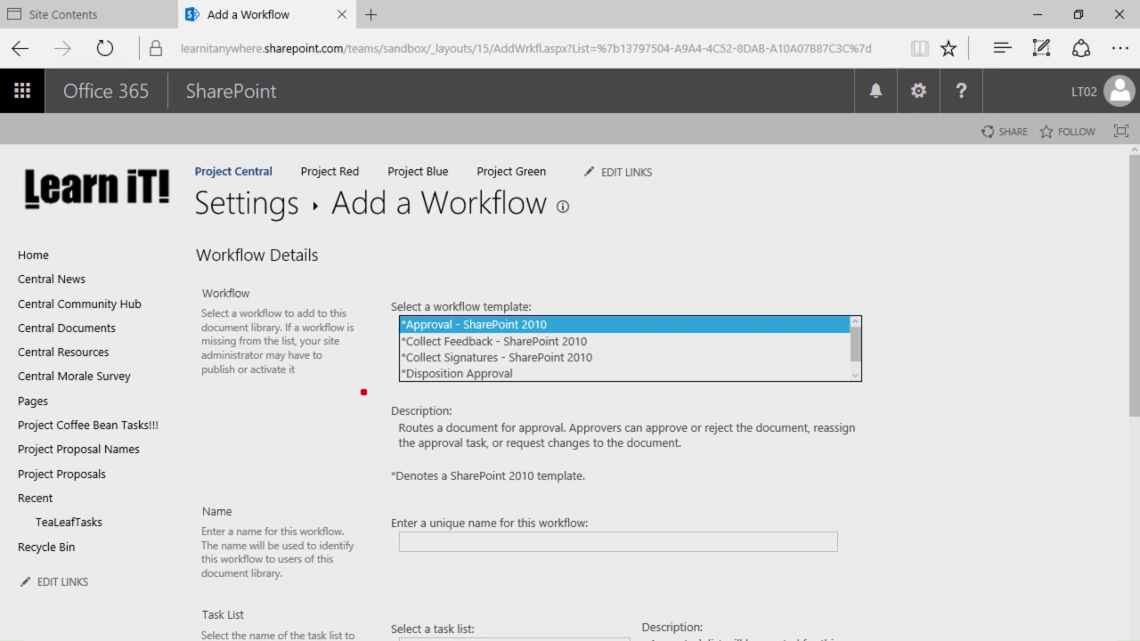
drag(364, 392, 865, 448)
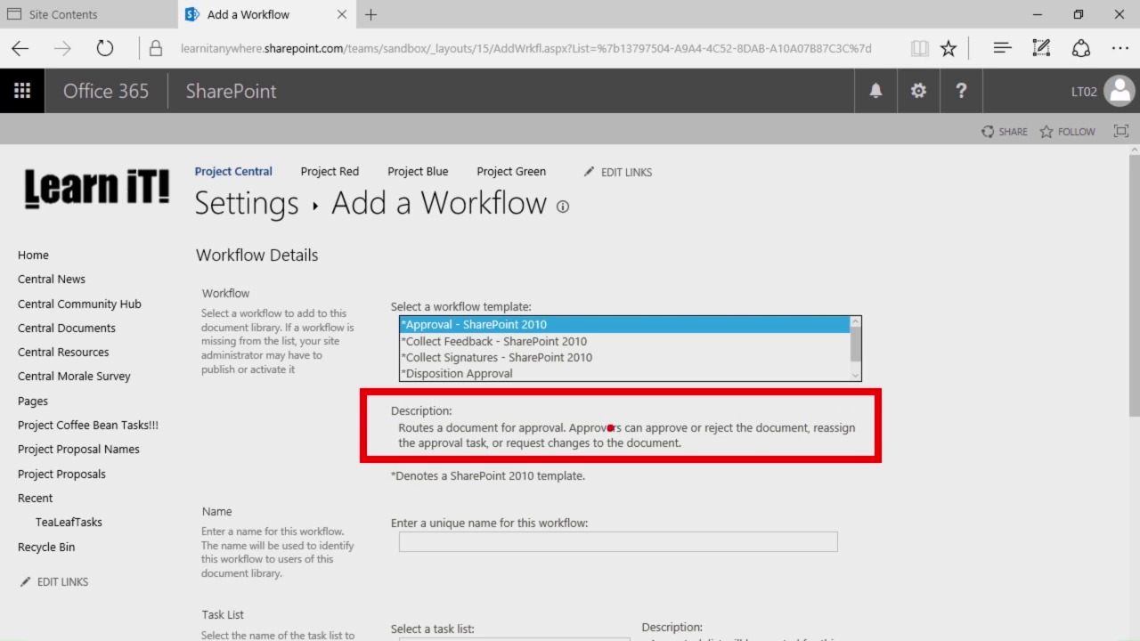
drag(381, 435, 281, 448)
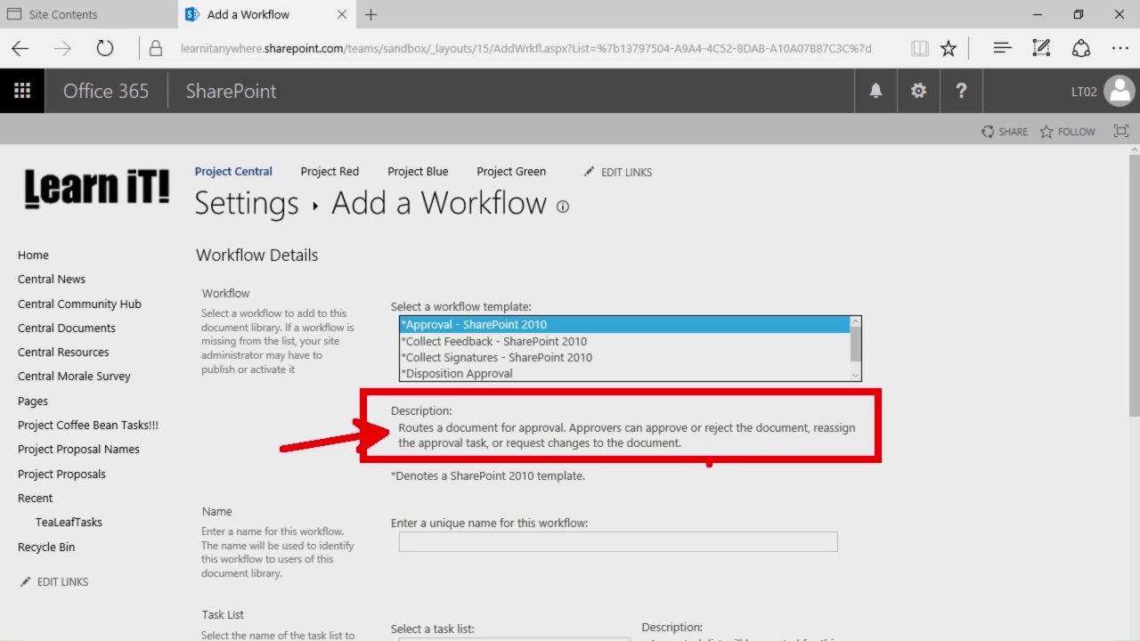
key(ctrl+z)
drag(381, 424, 139, 424)
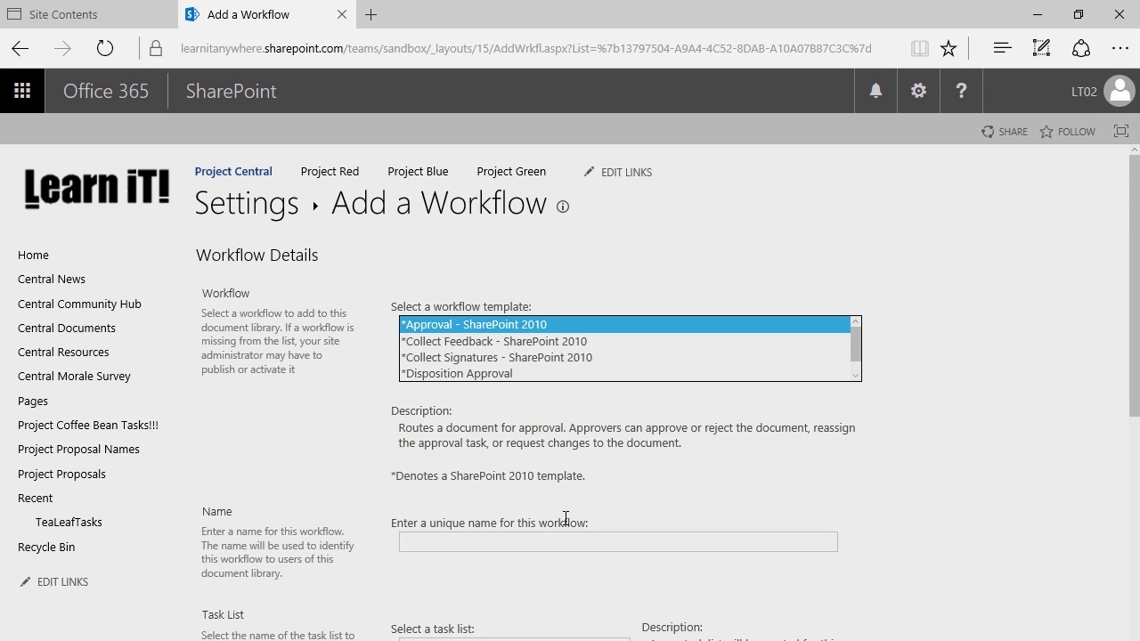
scroll(452, 465, down, 3)
Name the workflow 'Project Proposal Approval'
click(432, 412)
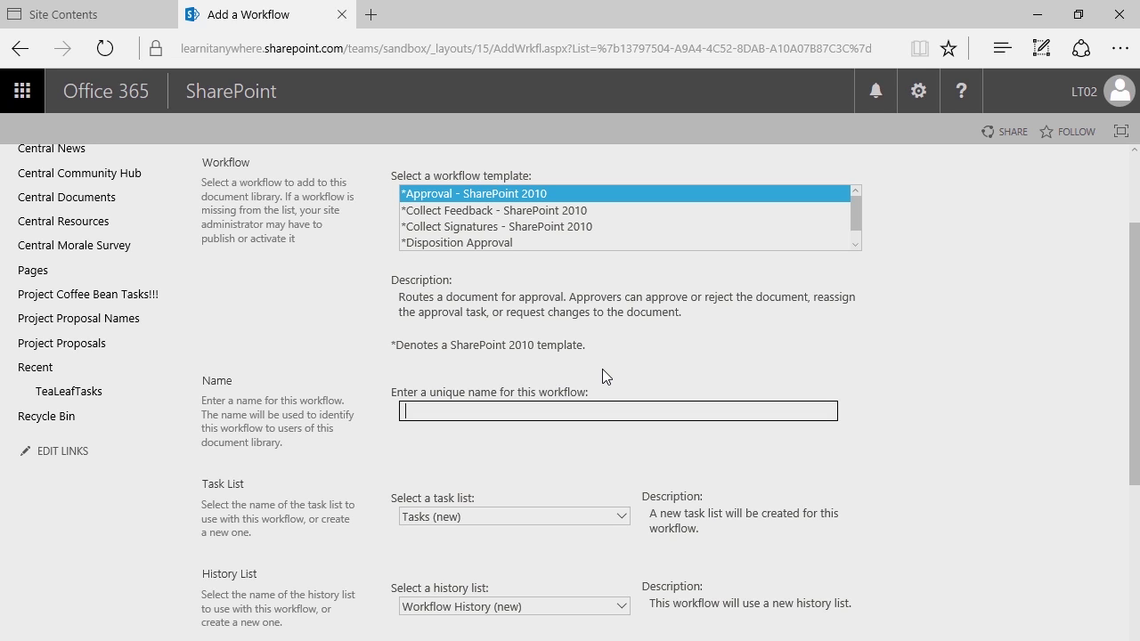
text(Project Proposal Approval)
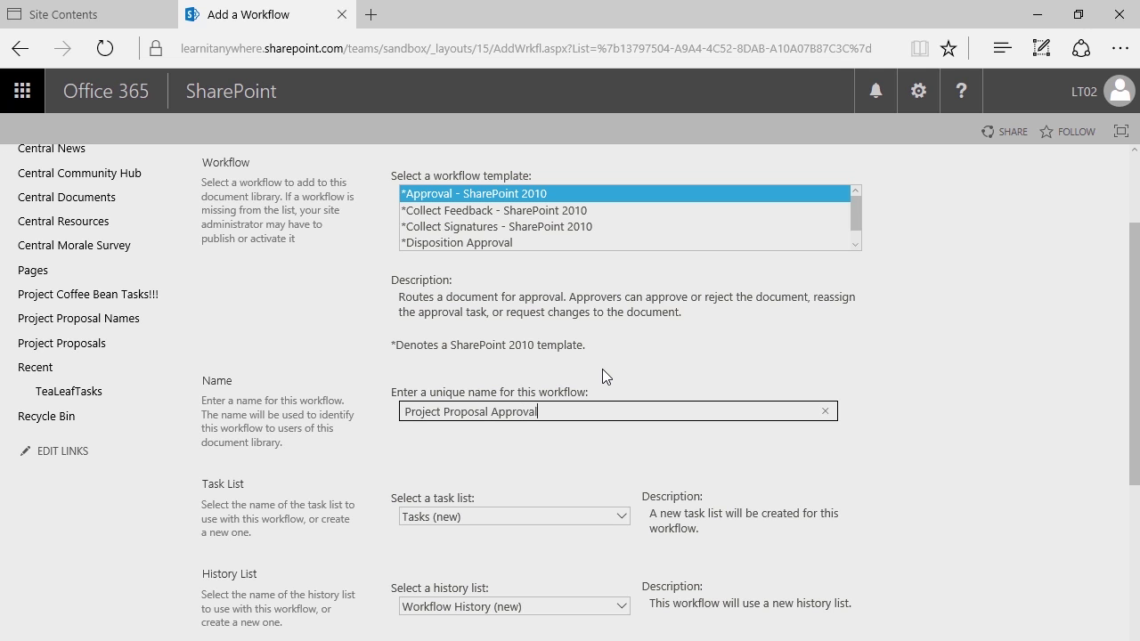
scroll(493, 433, down, 1)
scroll(494, 437, down, 2)
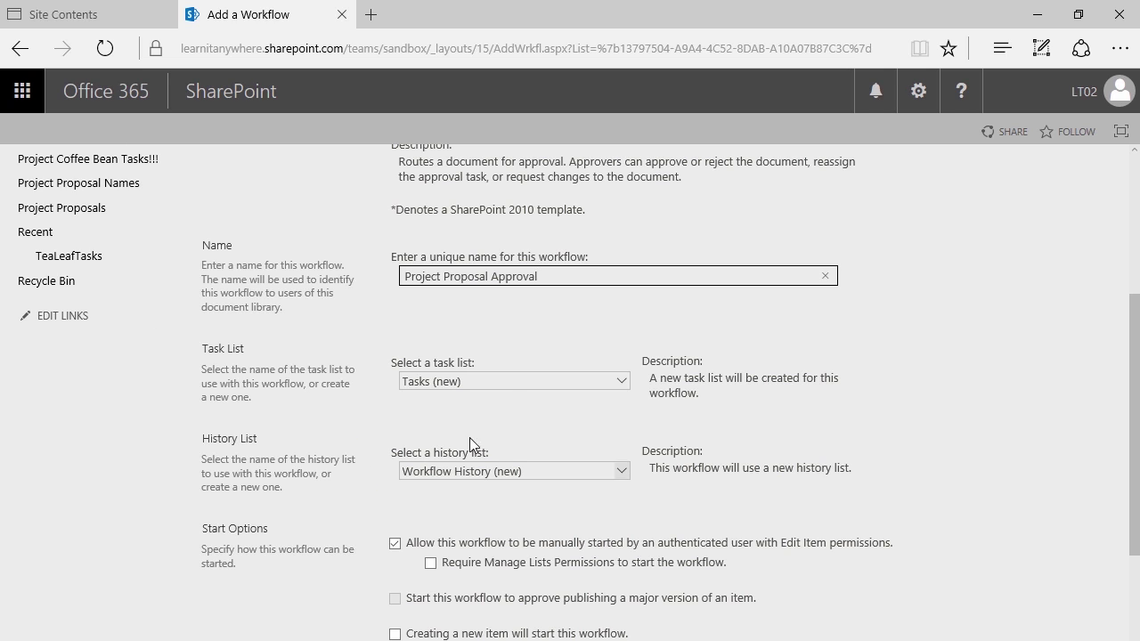
Keep Tasks (new) as the task list, start on item creation or change, and continue
click(510, 381)
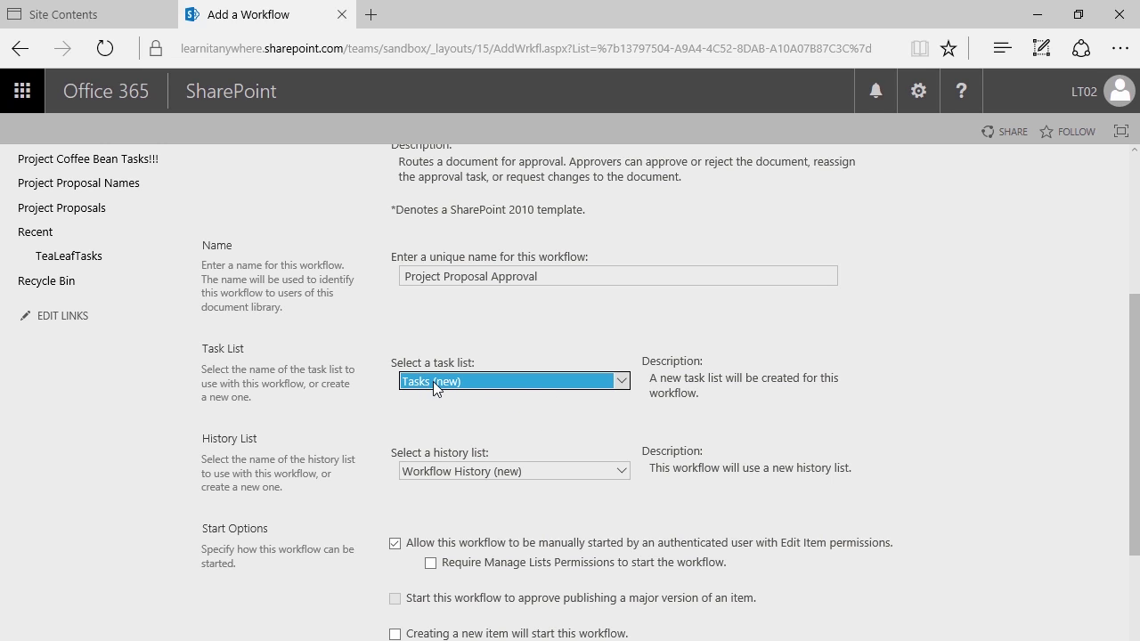
click(456, 436)
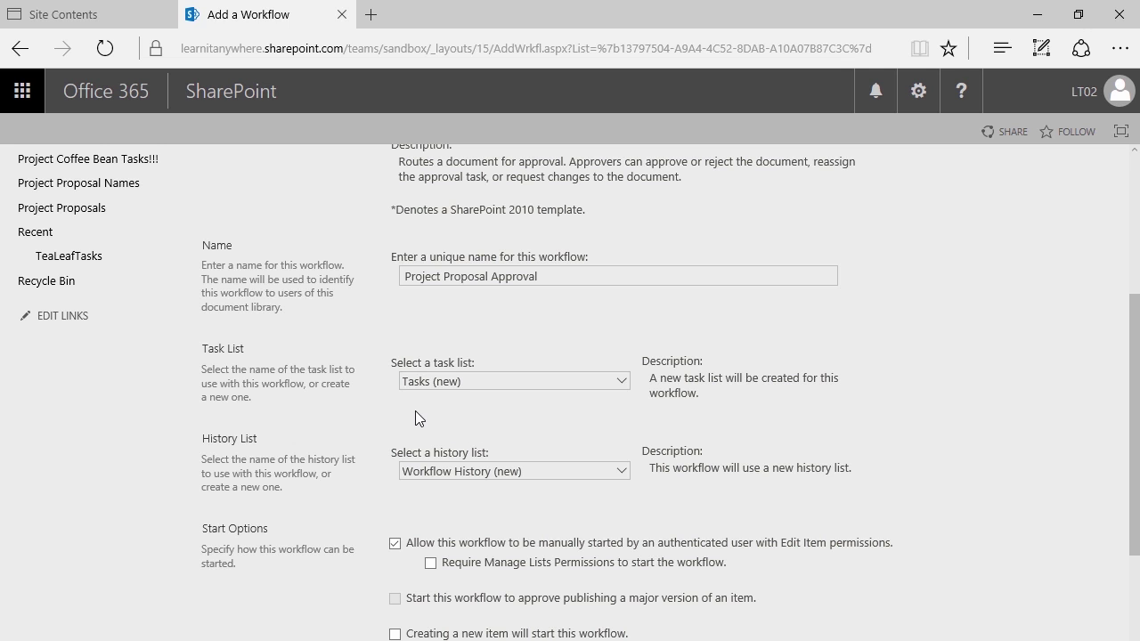
scroll(396, 414, down, 2)
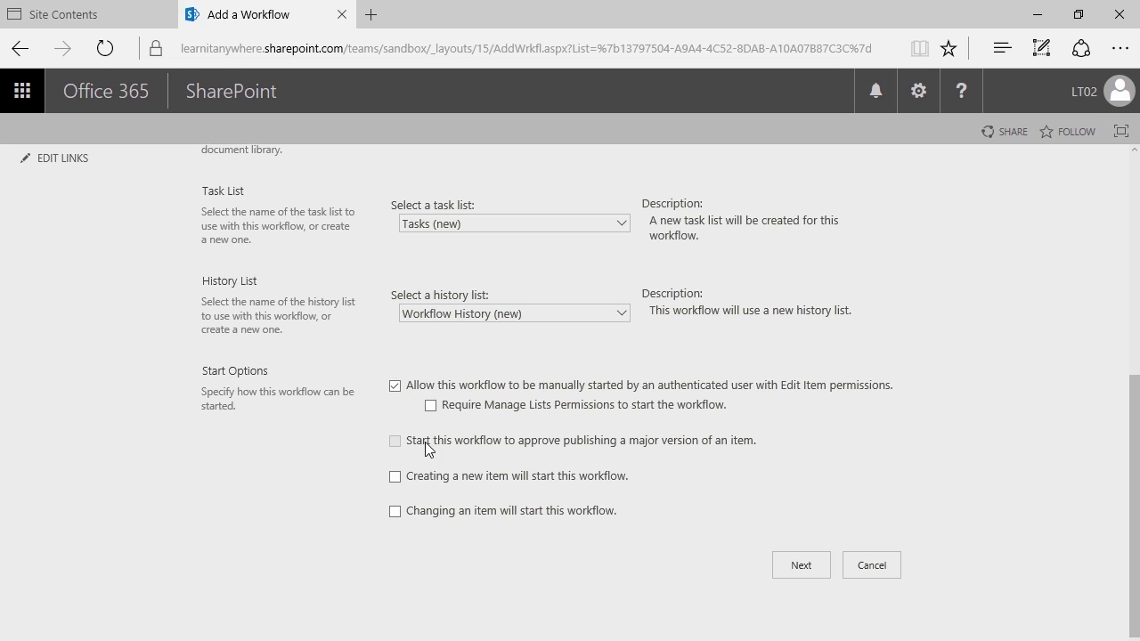
scroll(413, 476, up, 1)
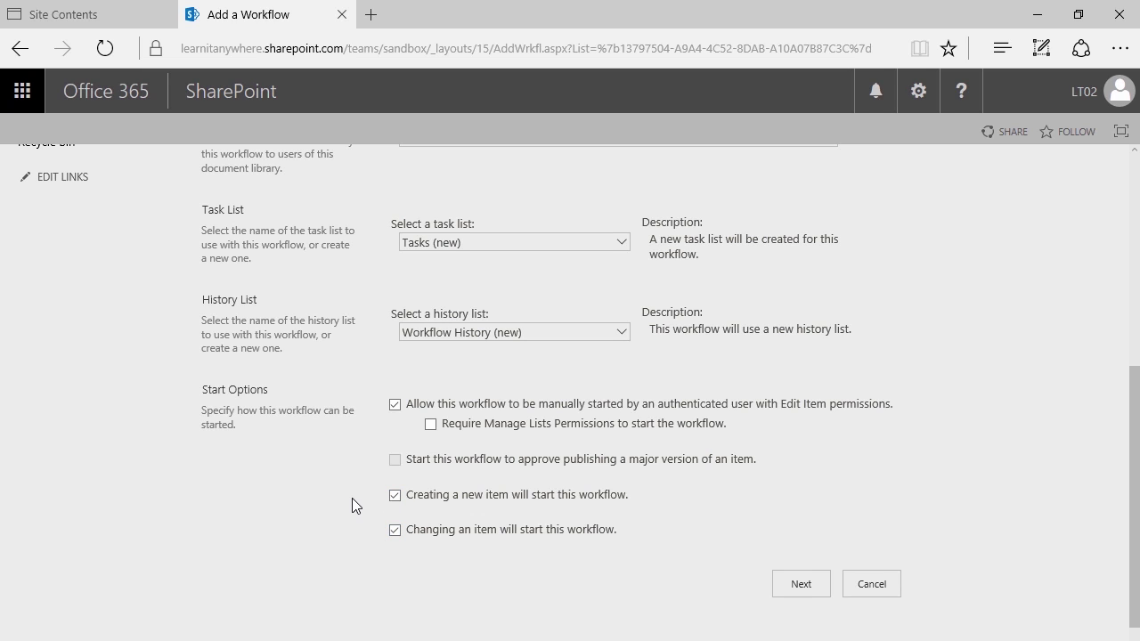
scroll(342, 497, down, 1)
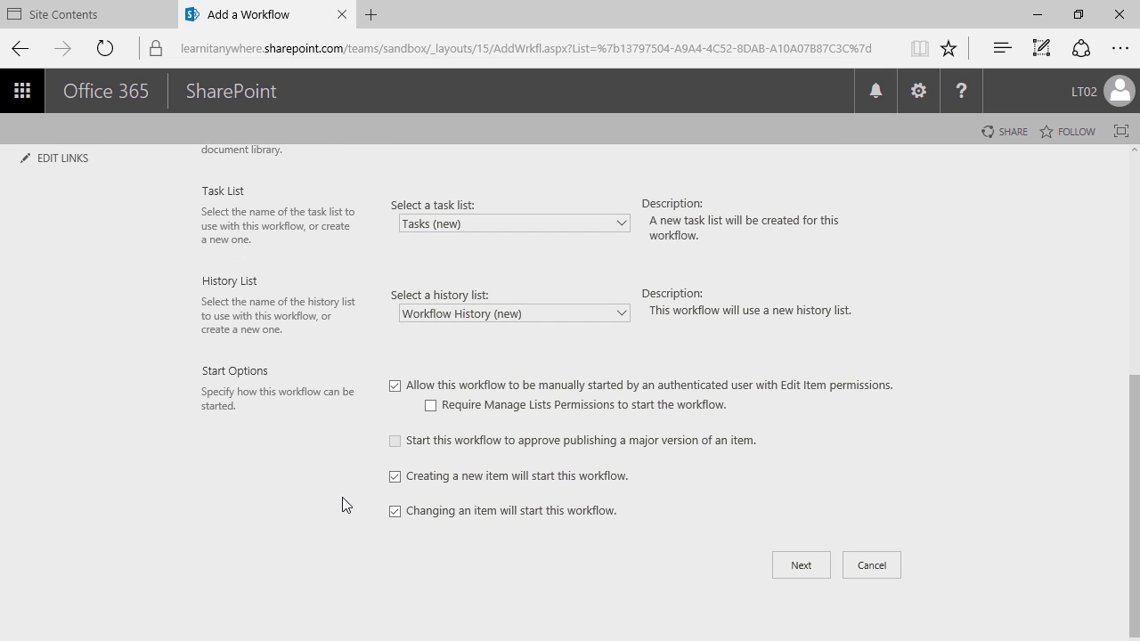
click(789, 566)
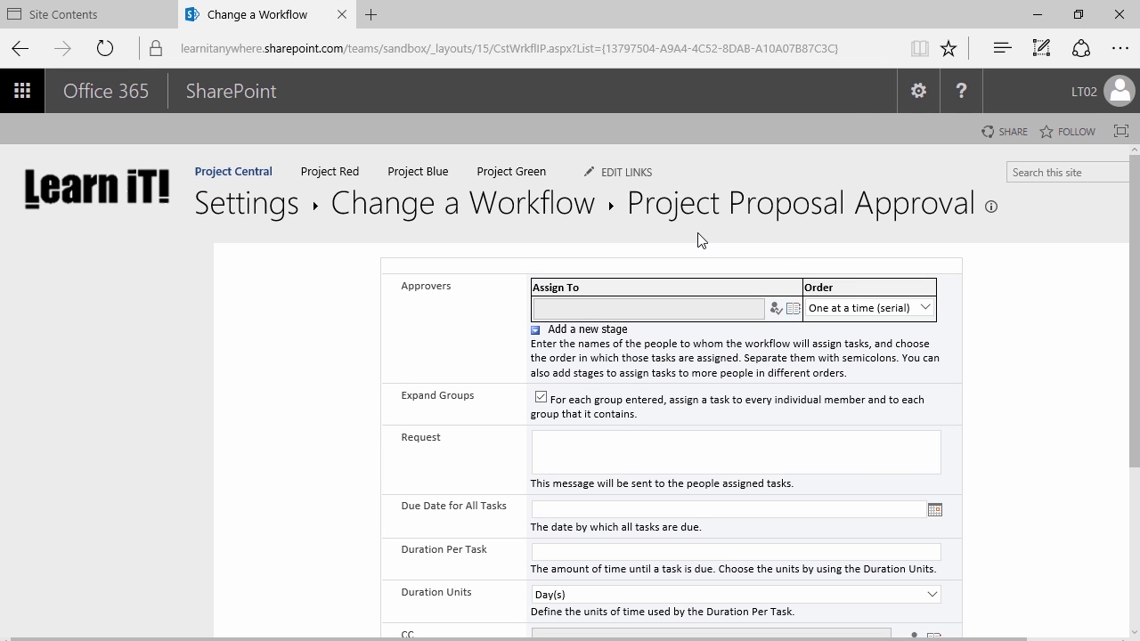
Assign the signed-in user as approver, resolve the name, and browse for more people
scroll(699, 239, down, 1)
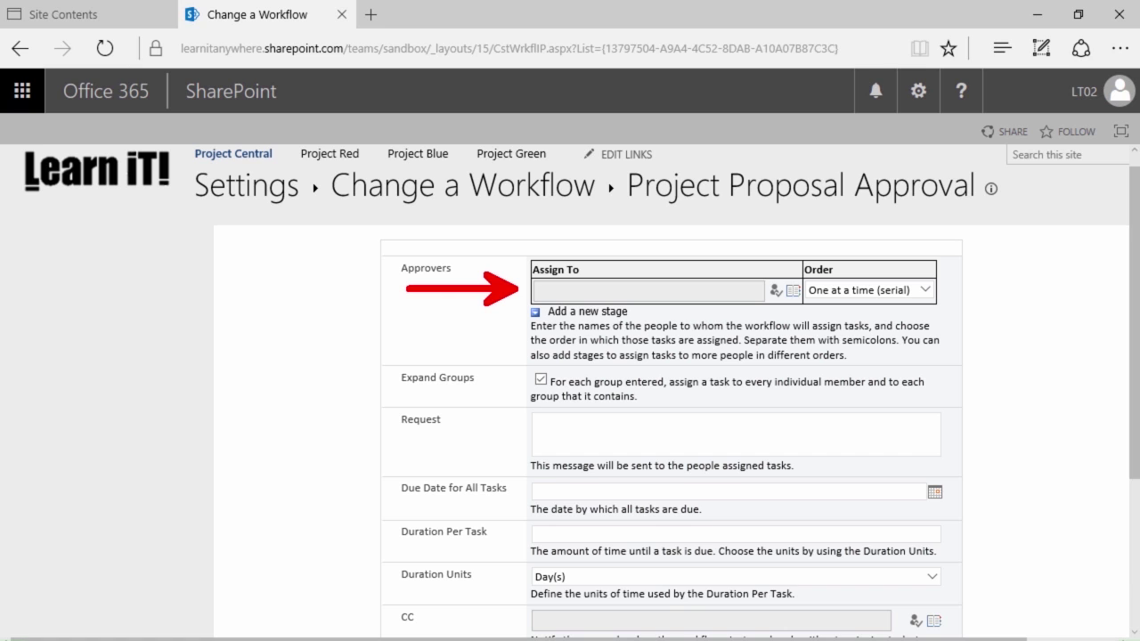
click(590, 289)
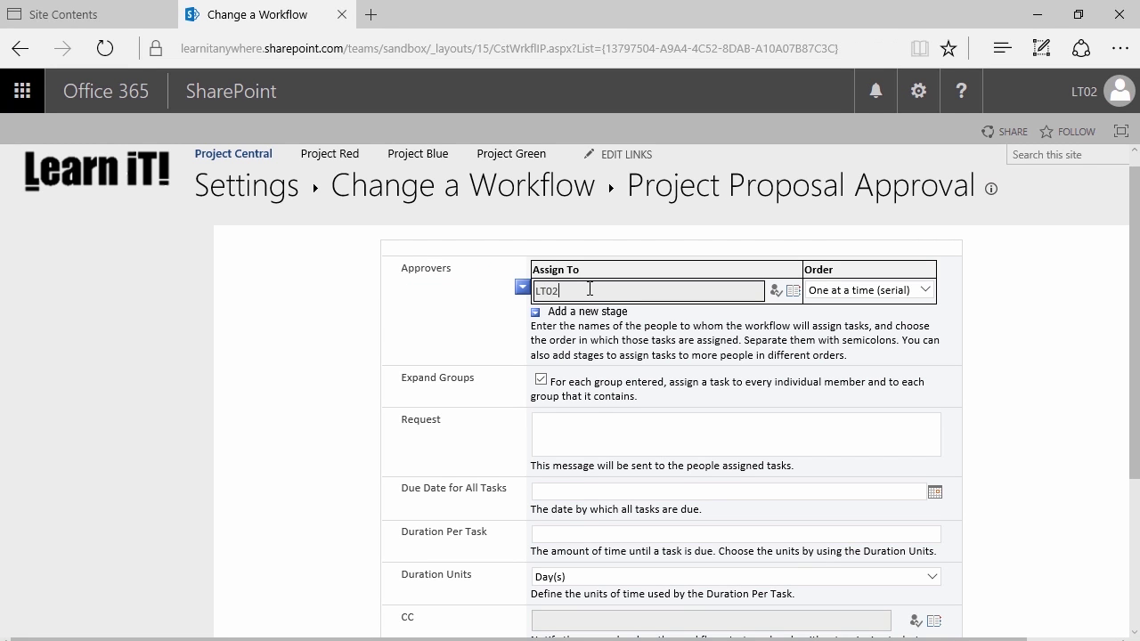
click(775, 291)
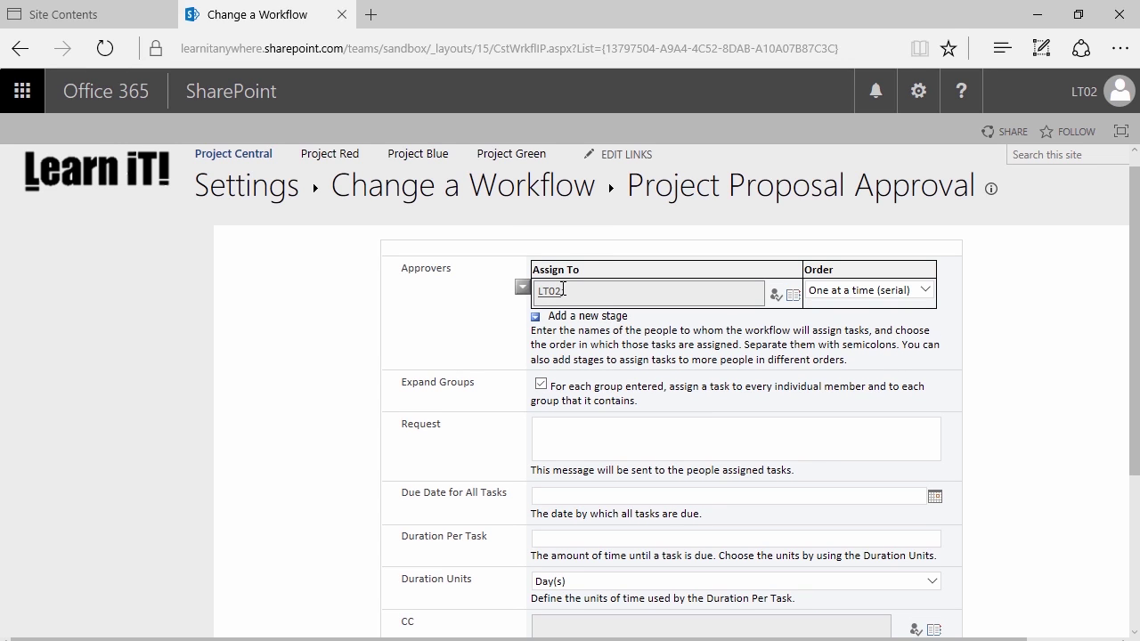
click(792, 296)
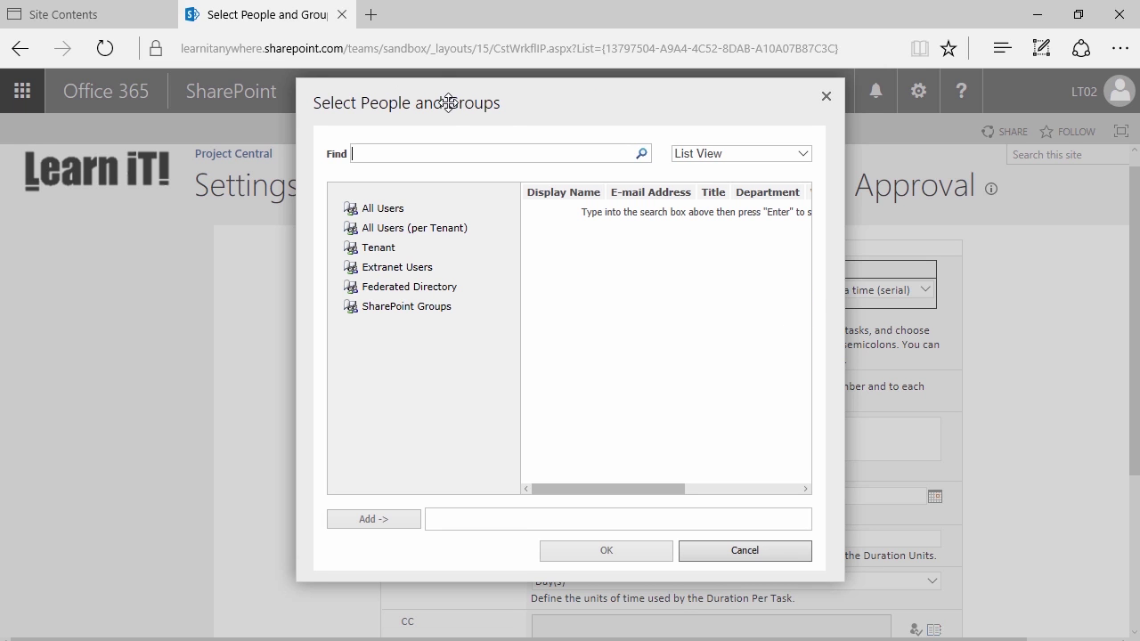
click(825, 96)
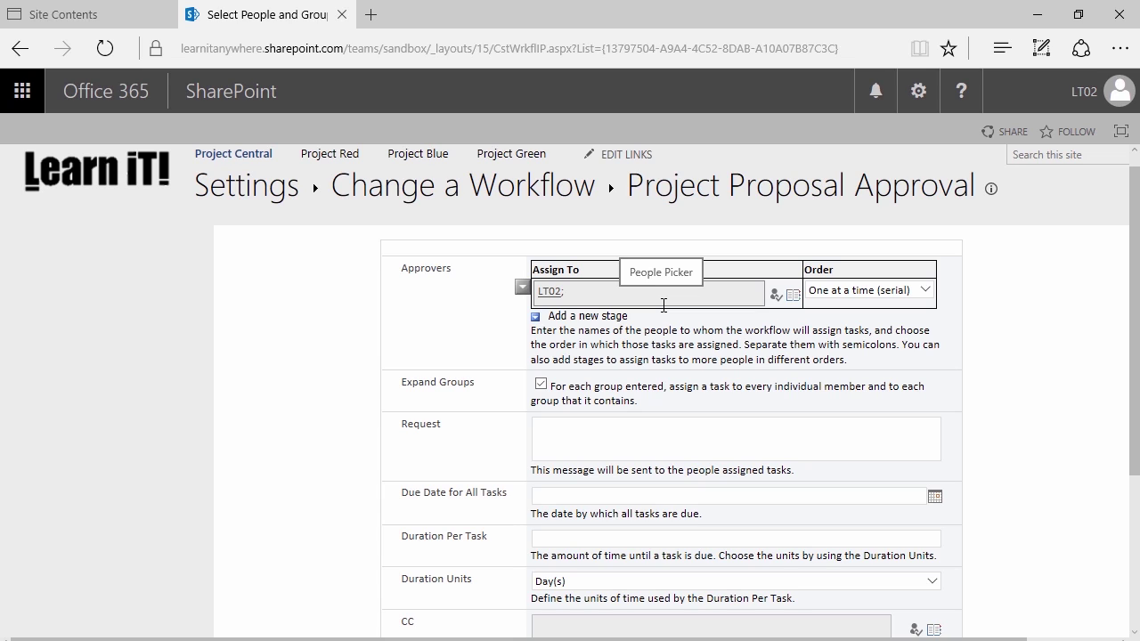
click(922, 291)
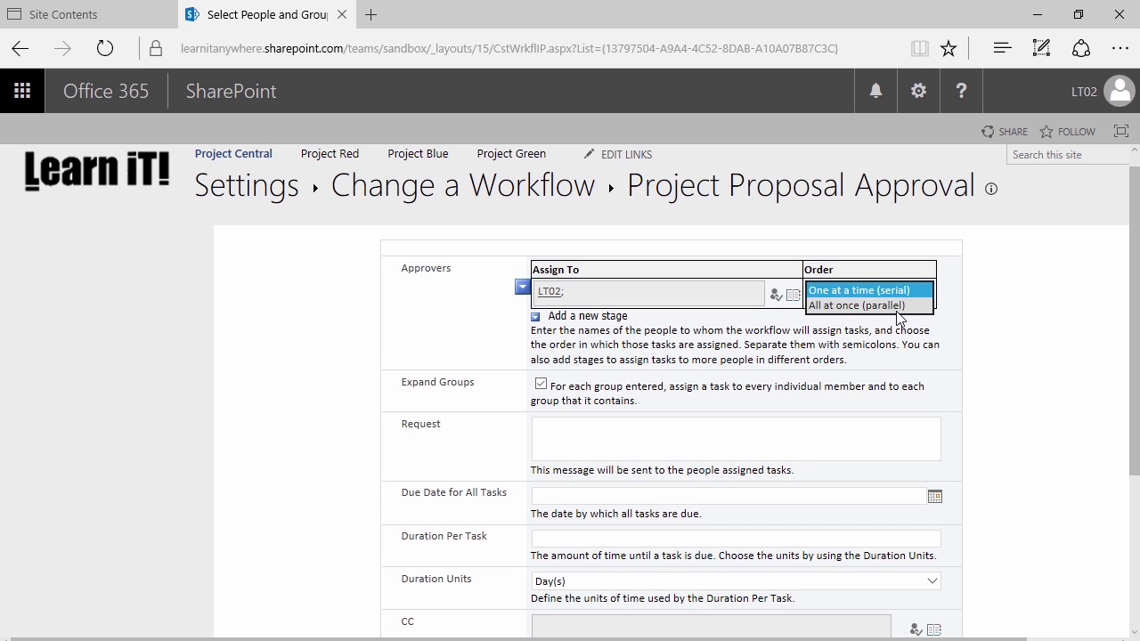
click(757, 374)
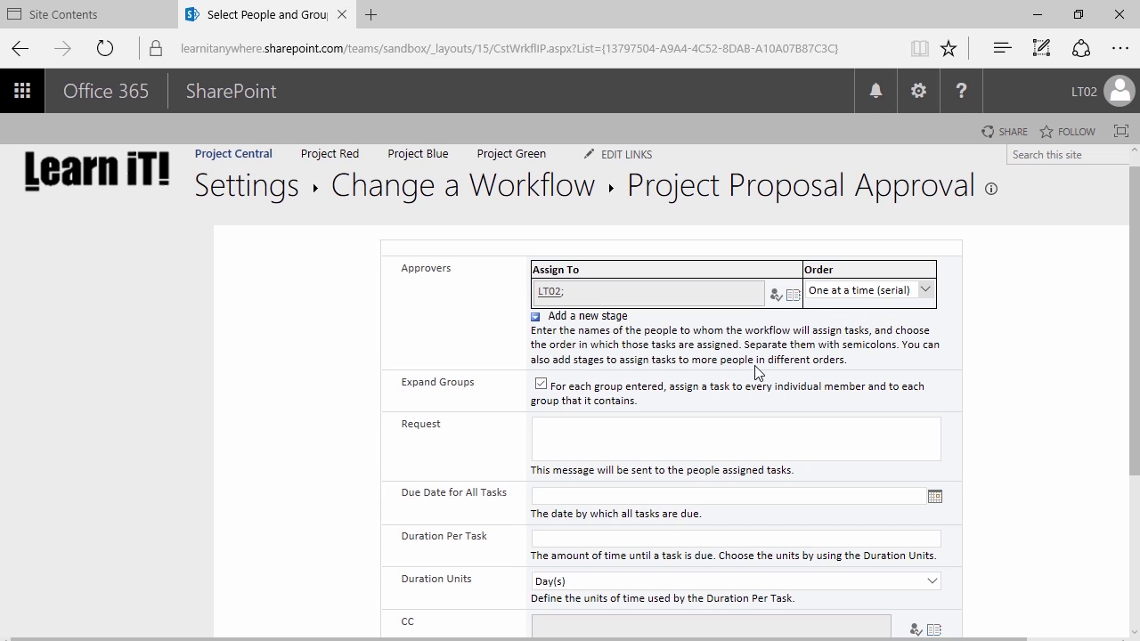
mouse_move(566, 300)
scroll(483, 338, down, 1)
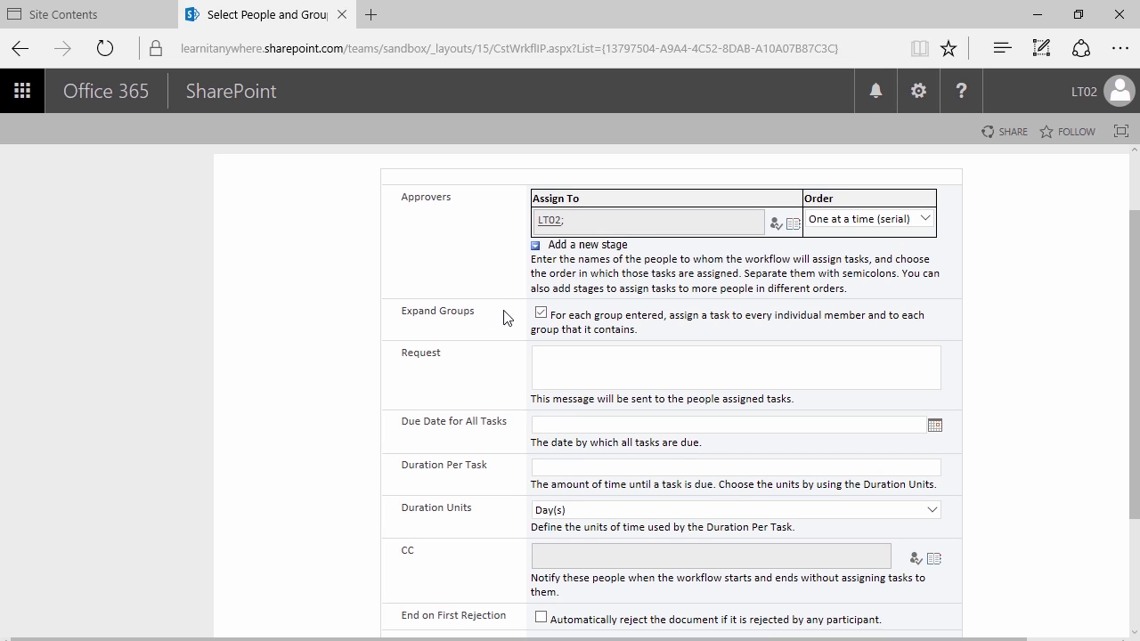
click(576, 220)
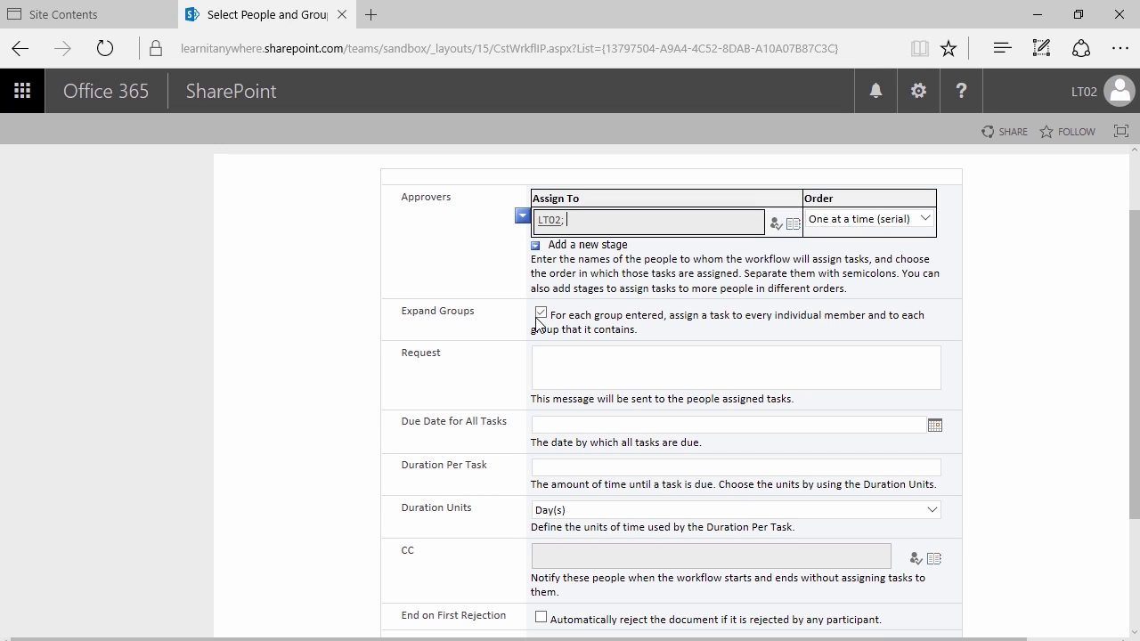
Enter the request message 'A new document hassbeen submitted or edited and is pending approval. Please review.'
click(578, 374)
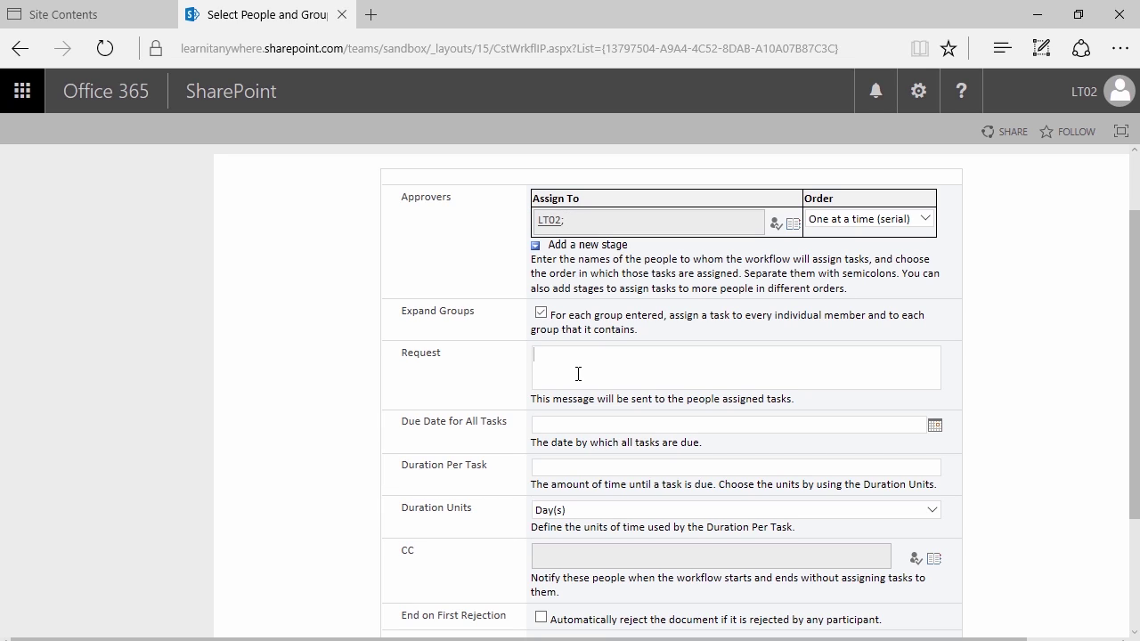
text(A new document )
text(hass)
text(been submitted)
text( or )
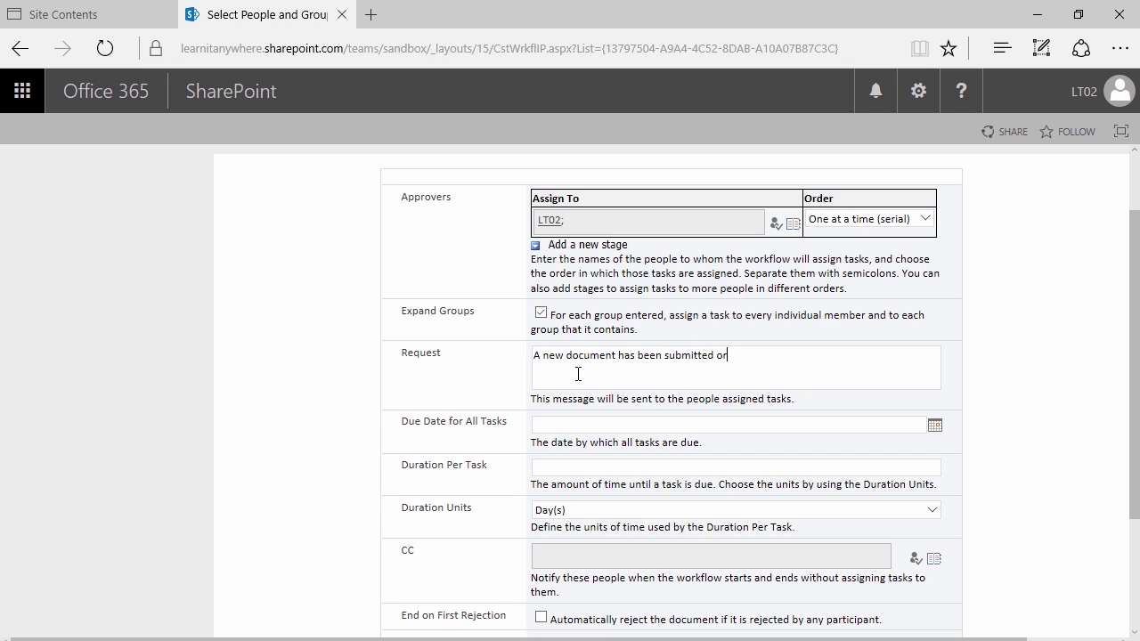
text(edited )
text(and is pending app)
text(roval. Please )
text(review. )
text( an)
text(d act acco)
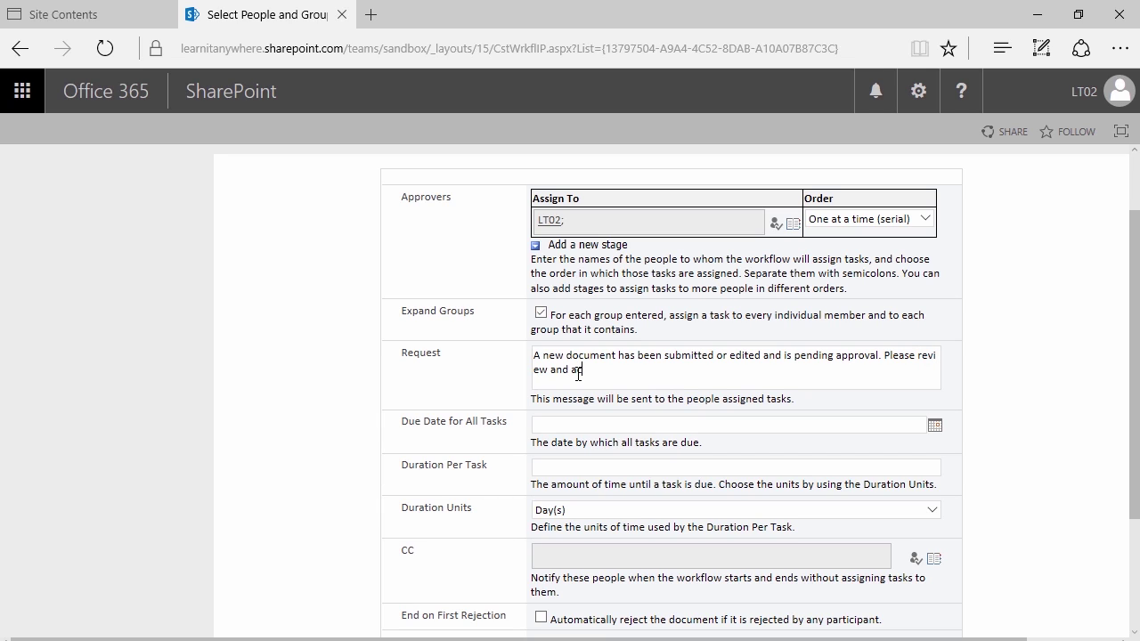
text(rdingly.)
click(537, 423)
scroll(462, 415, down, 1)
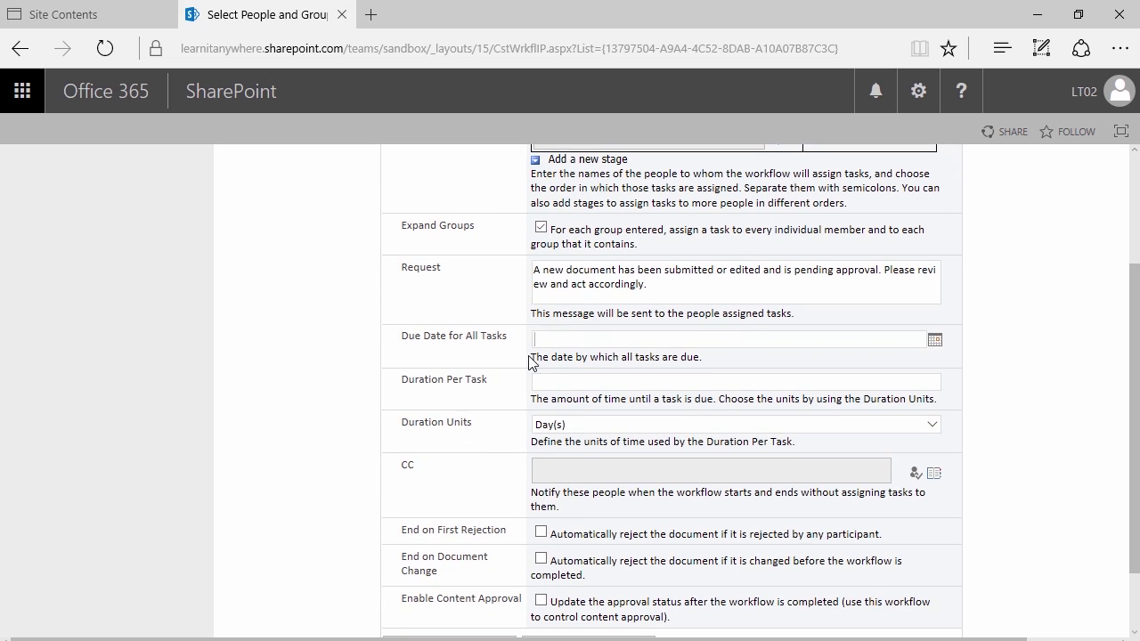
click(932, 342)
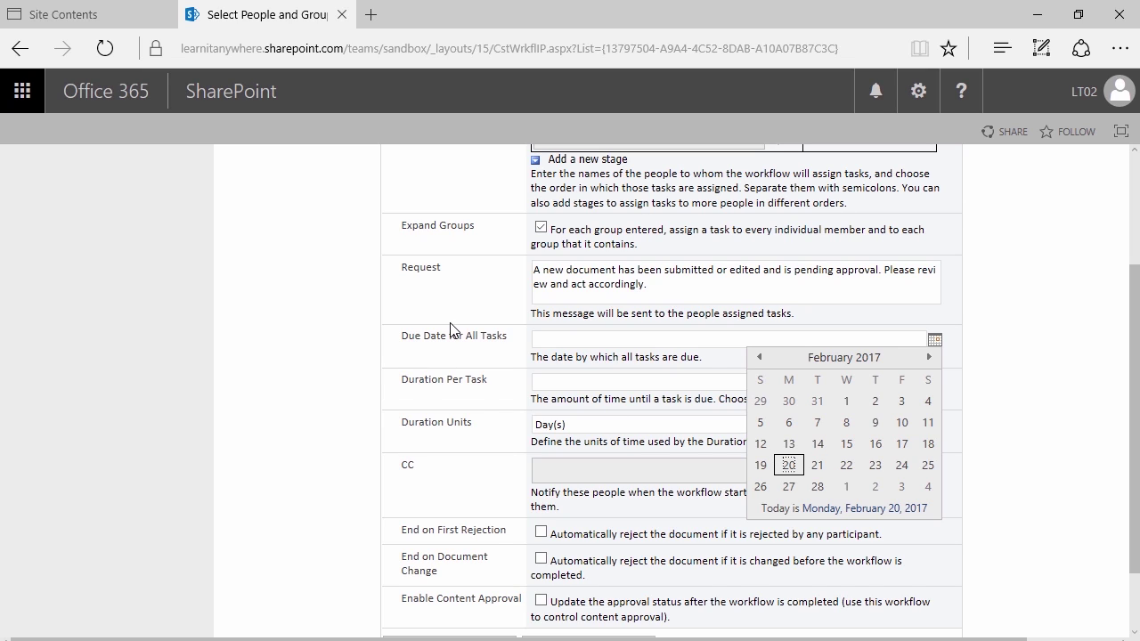
Set Duration Per Task to 1 in Day(s), leaving the due date blank
key(Escape)
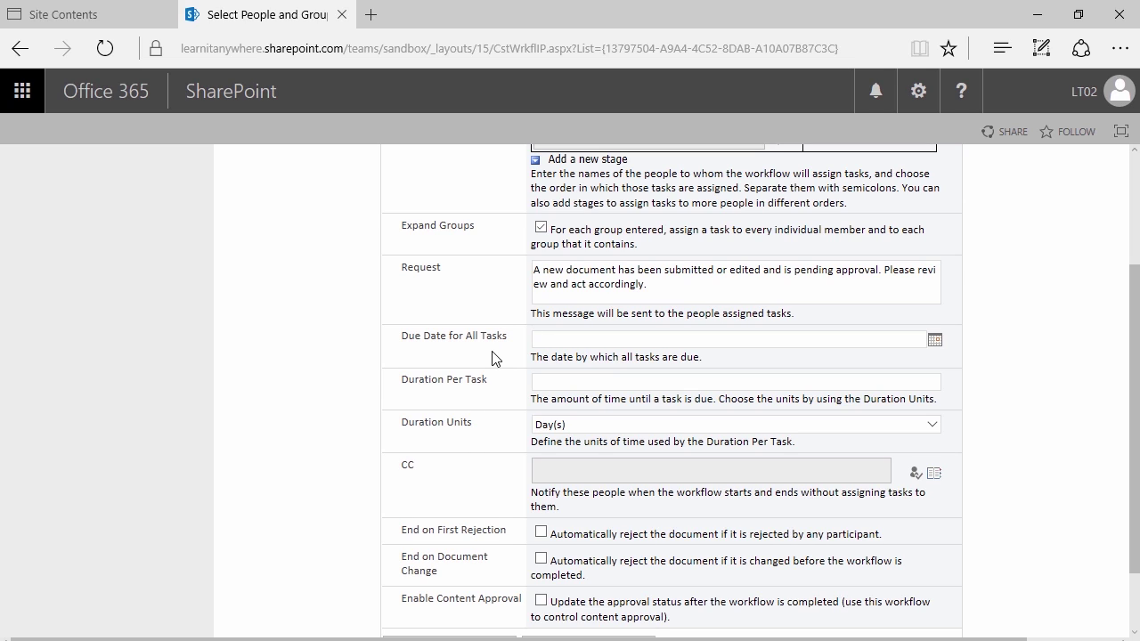
click(543, 383)
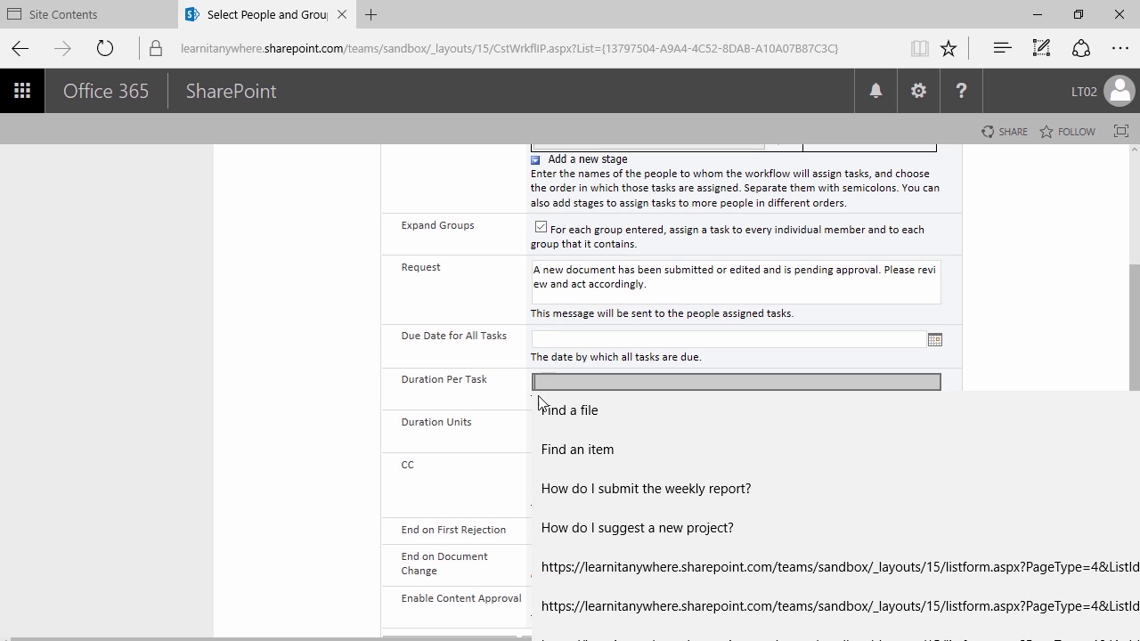
click(545, 383)
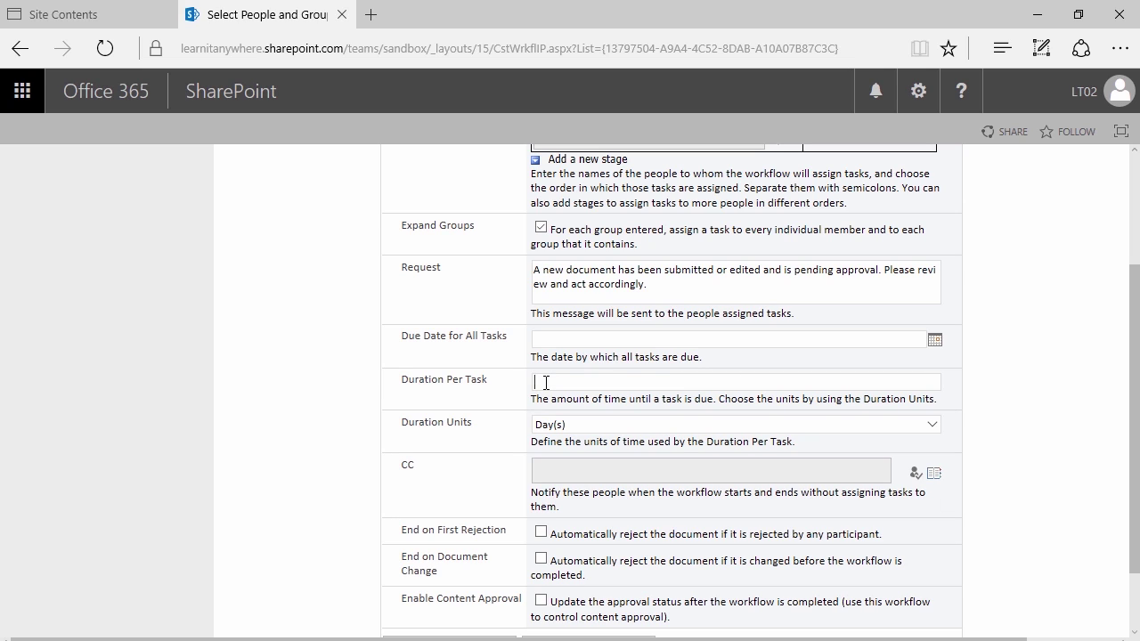
text(1)
click(579, 429)
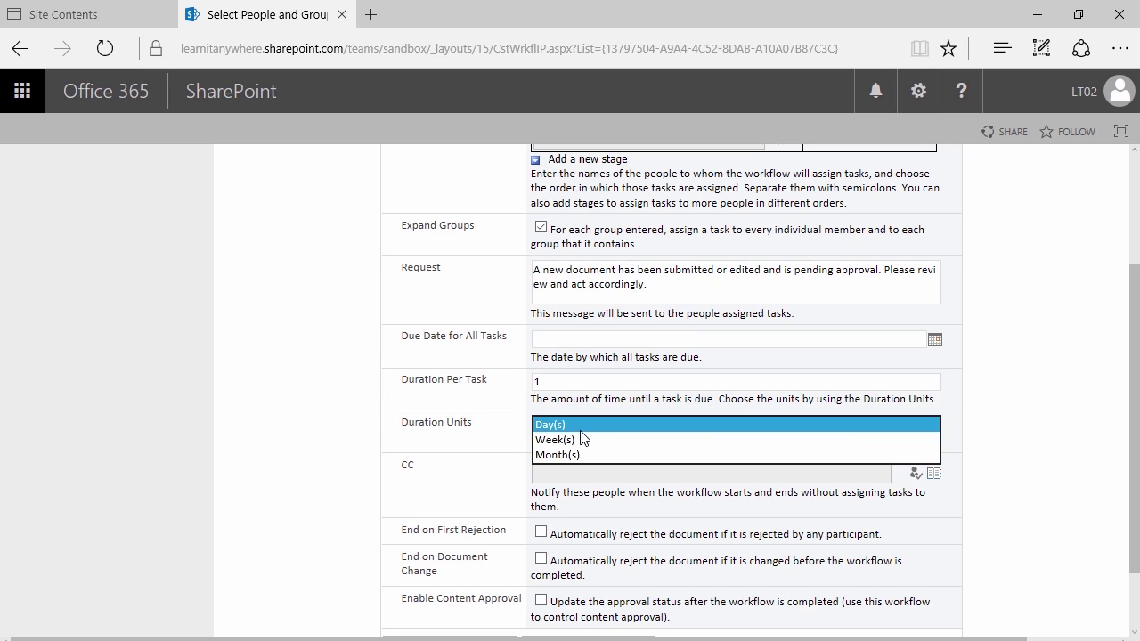
click(552, 425)
click(507, 407)
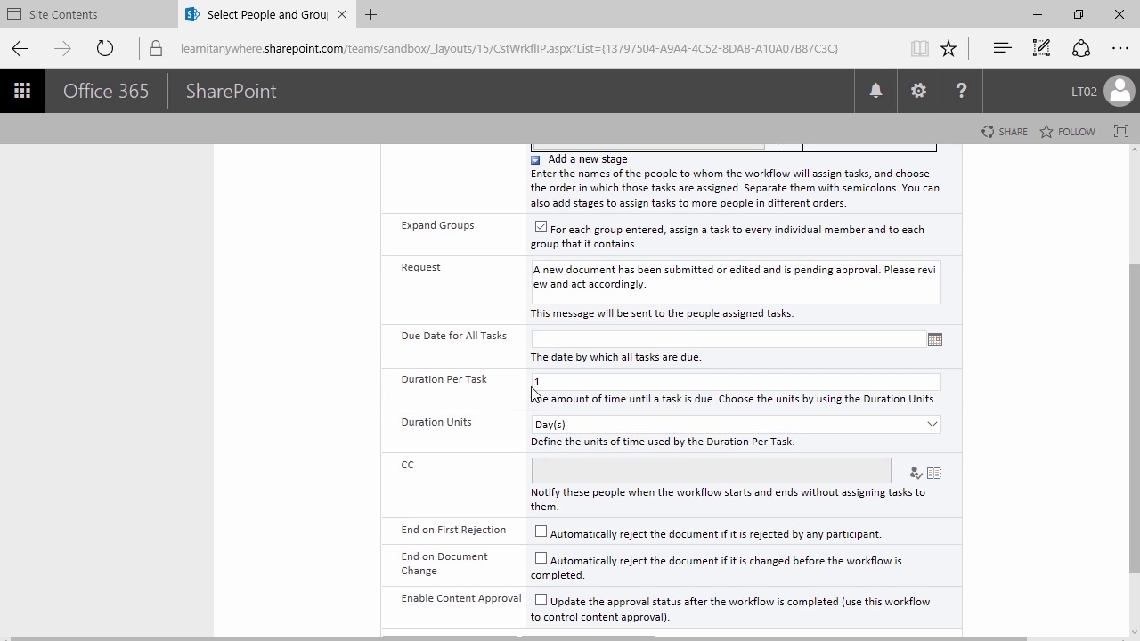
click(557, 386)
click(552, 422)
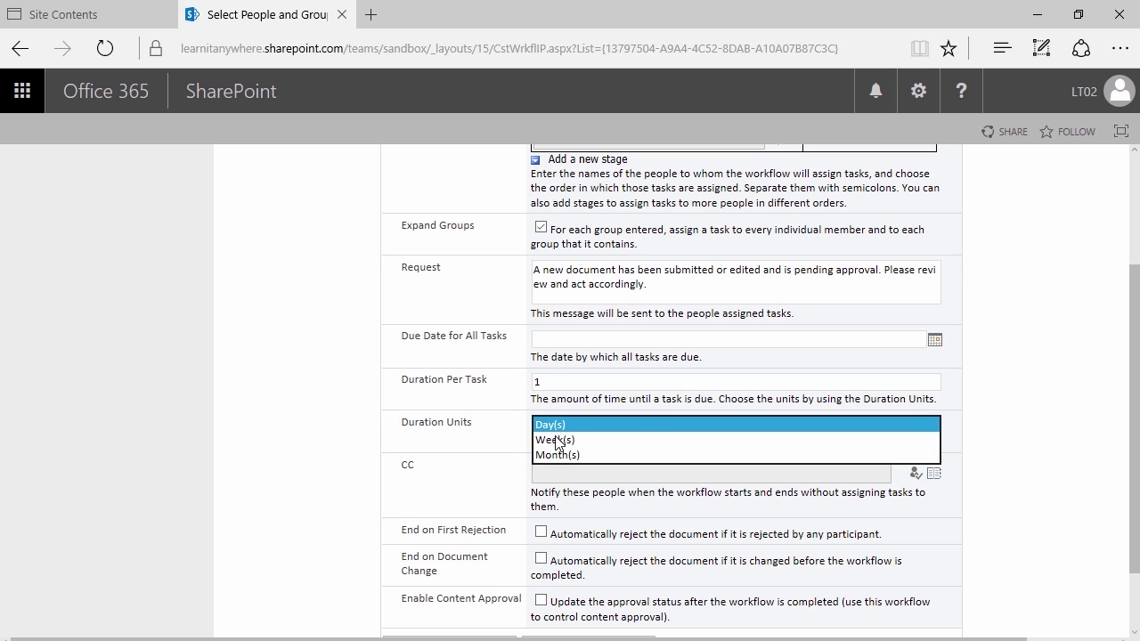
click(518, 407)
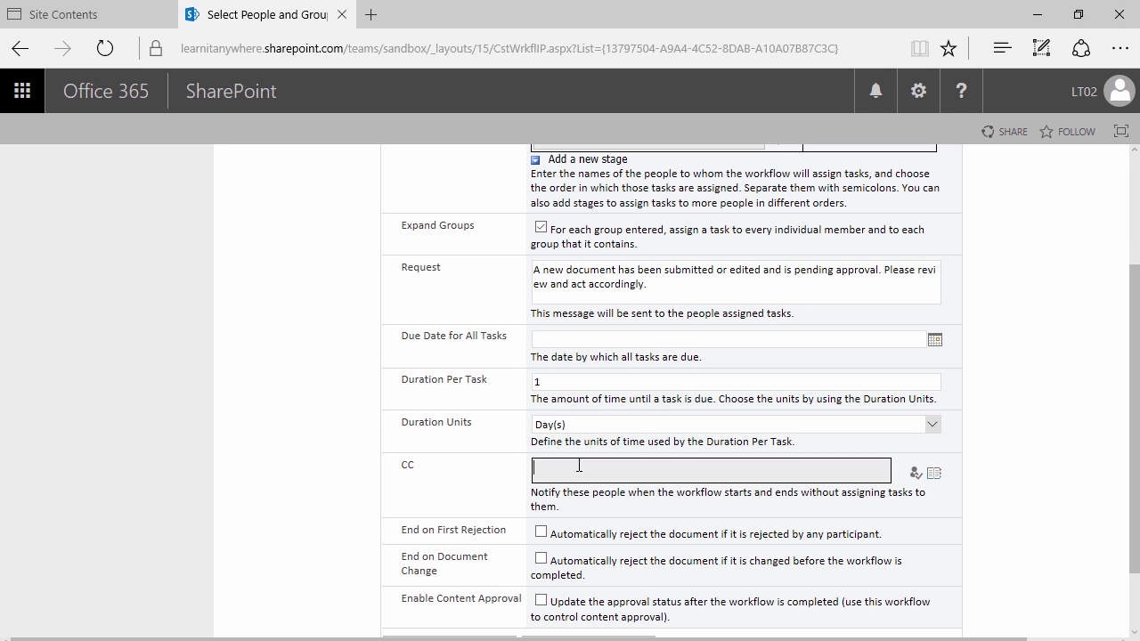
Keep the approver order serial, with approvers working one at a time
scroll(461, 450, down, 1)
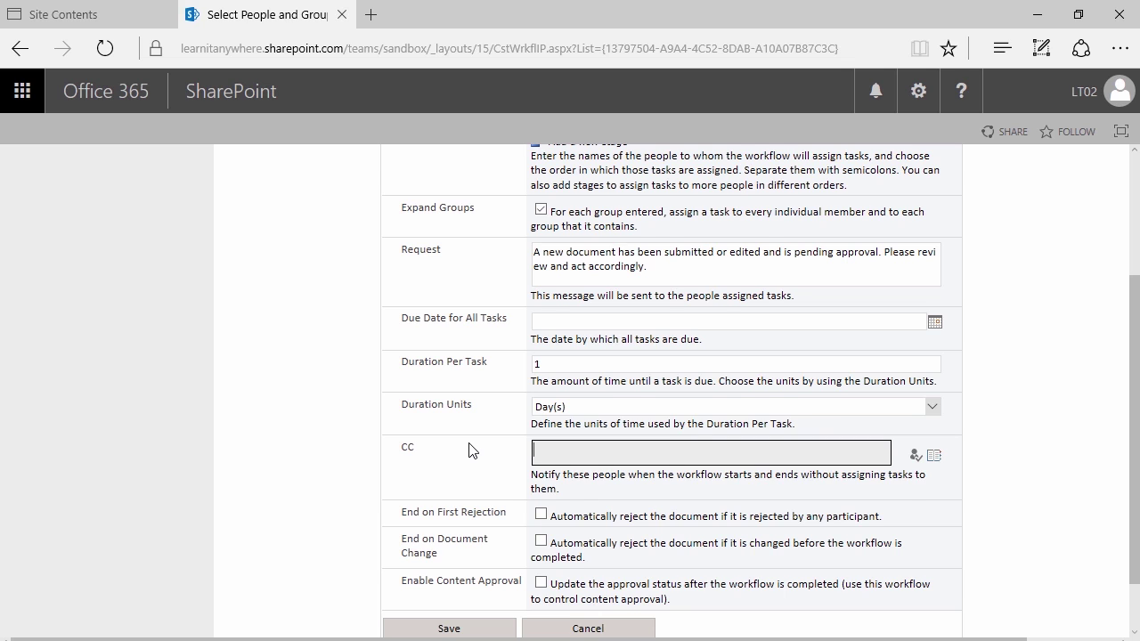
scroll(450, 456, down, 1)
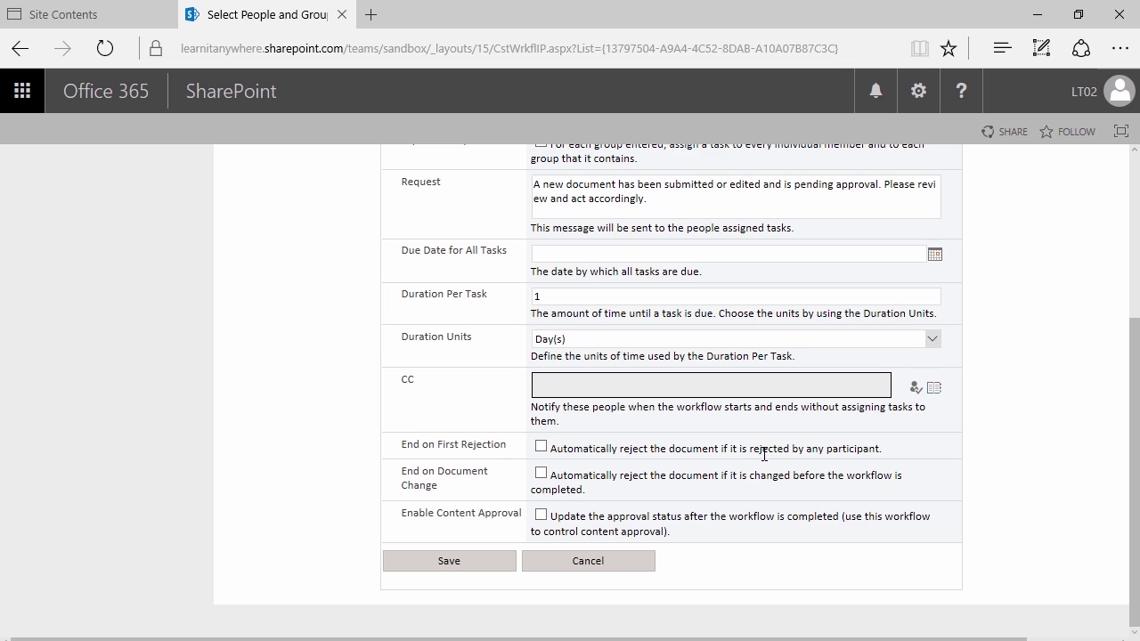
scroll(764, 455, up, 5)
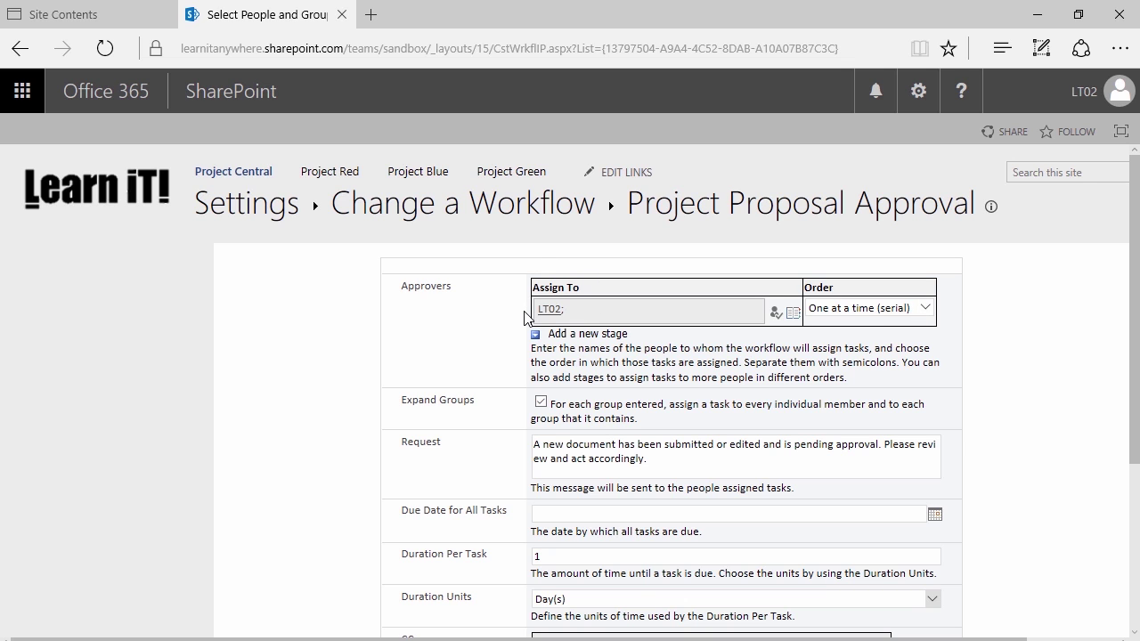
scroll(530, 325, down, 3)
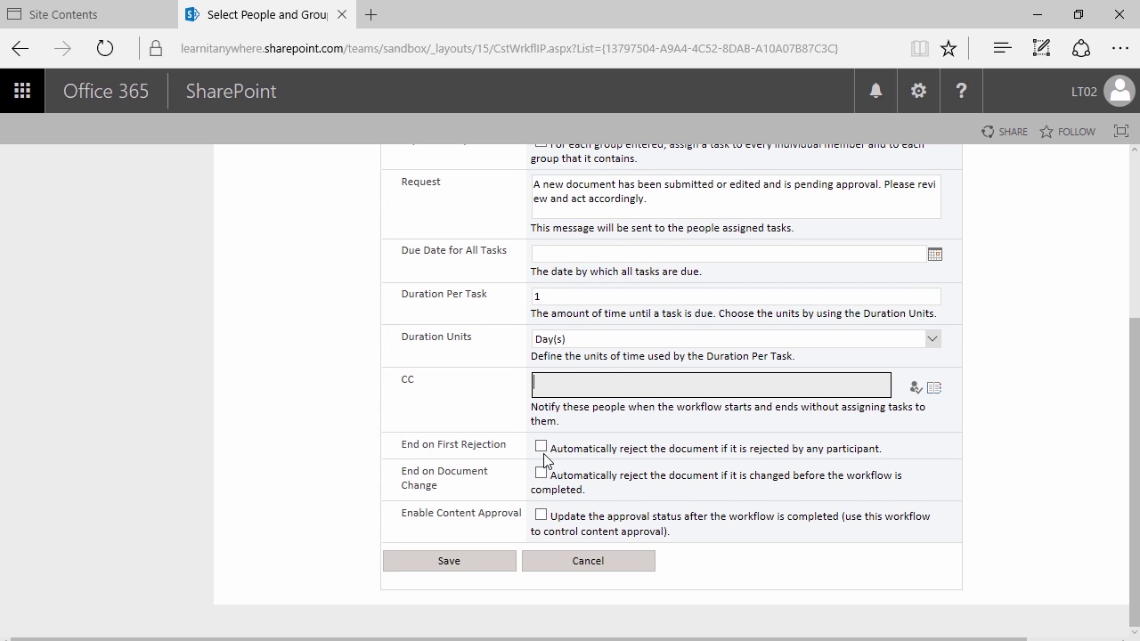
scroll(544, 458, up, 3)
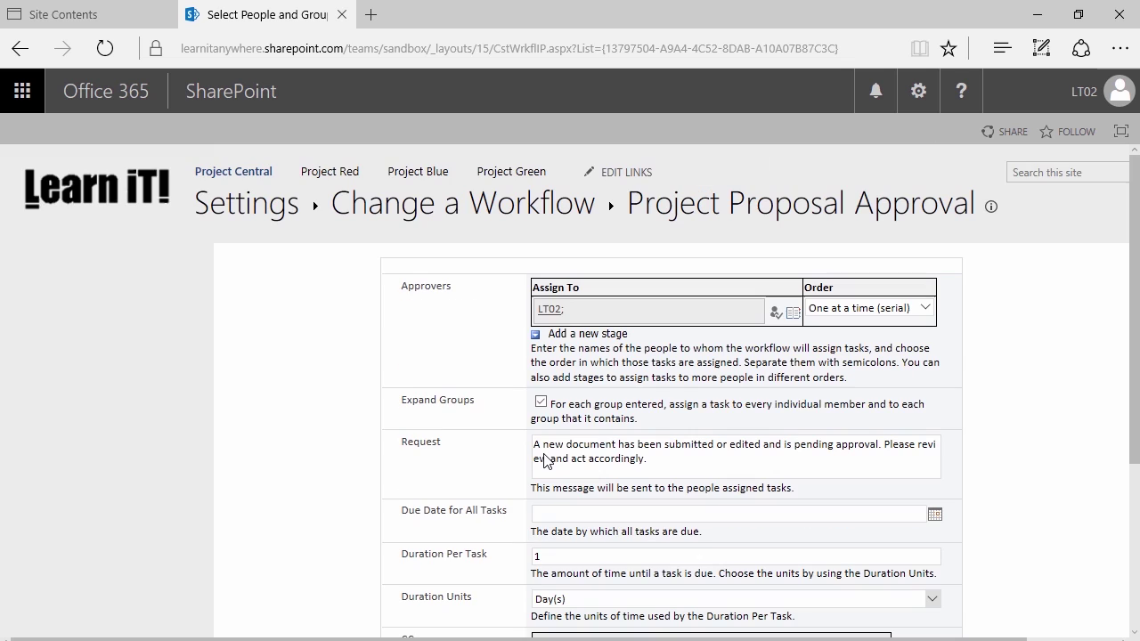
click(868, 318)
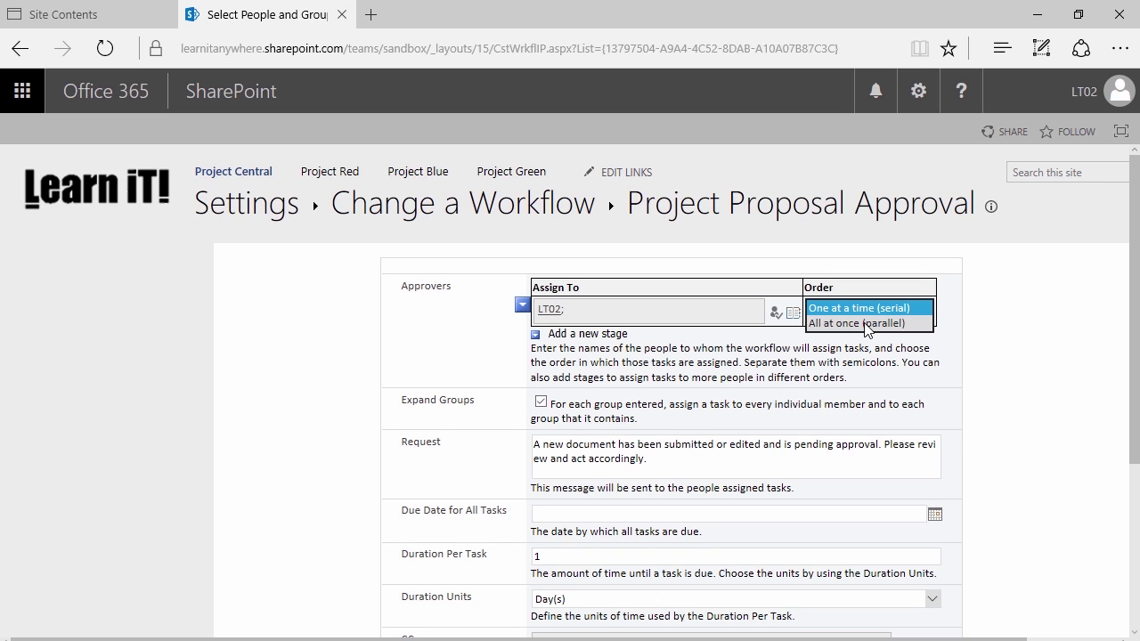
click(436, 340)
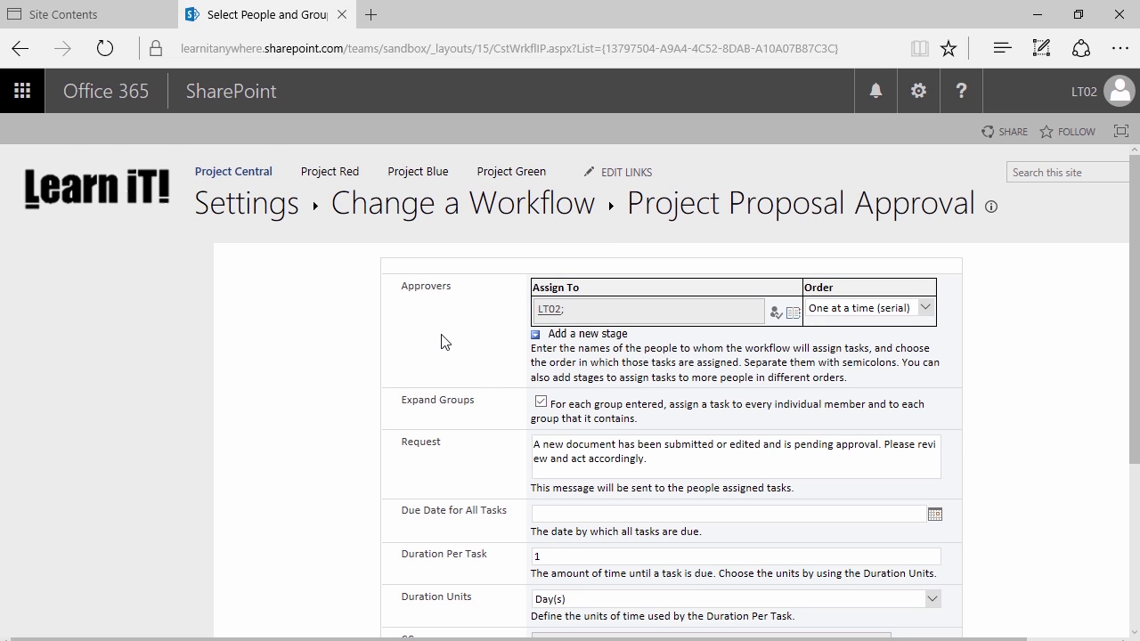
scroll(444, 342, down, 3)
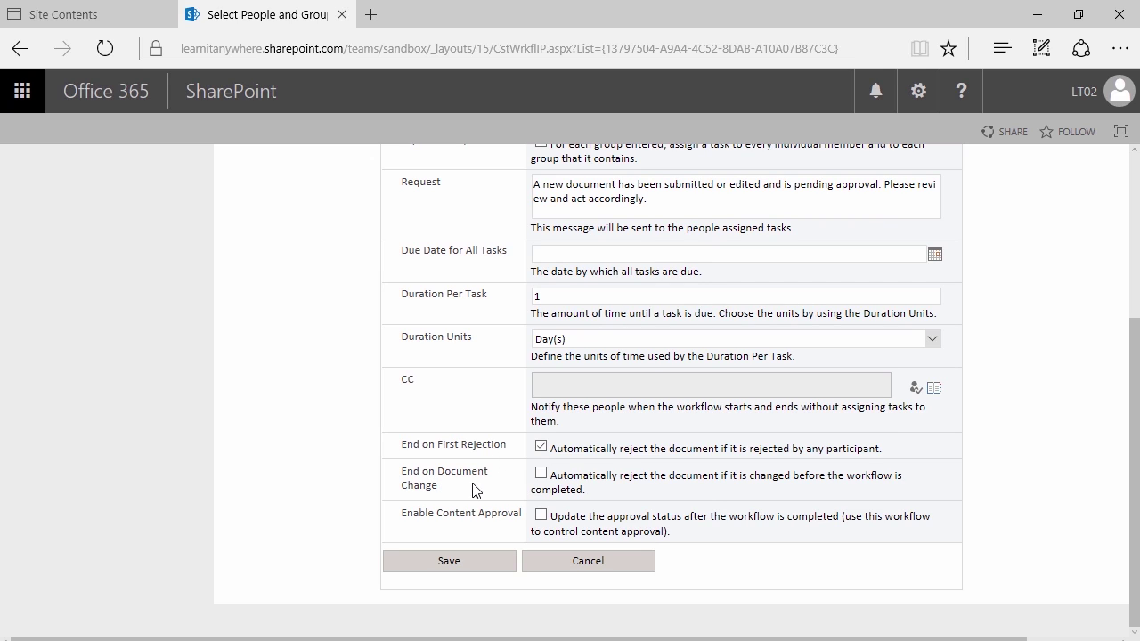
Tick Enable Content Approval so the workflow updates the approval status
scroll(467, 489, up, 1)
scroll(472, 489, down, 1)
click(541, 516)
scroll(448, 586, up, 3)
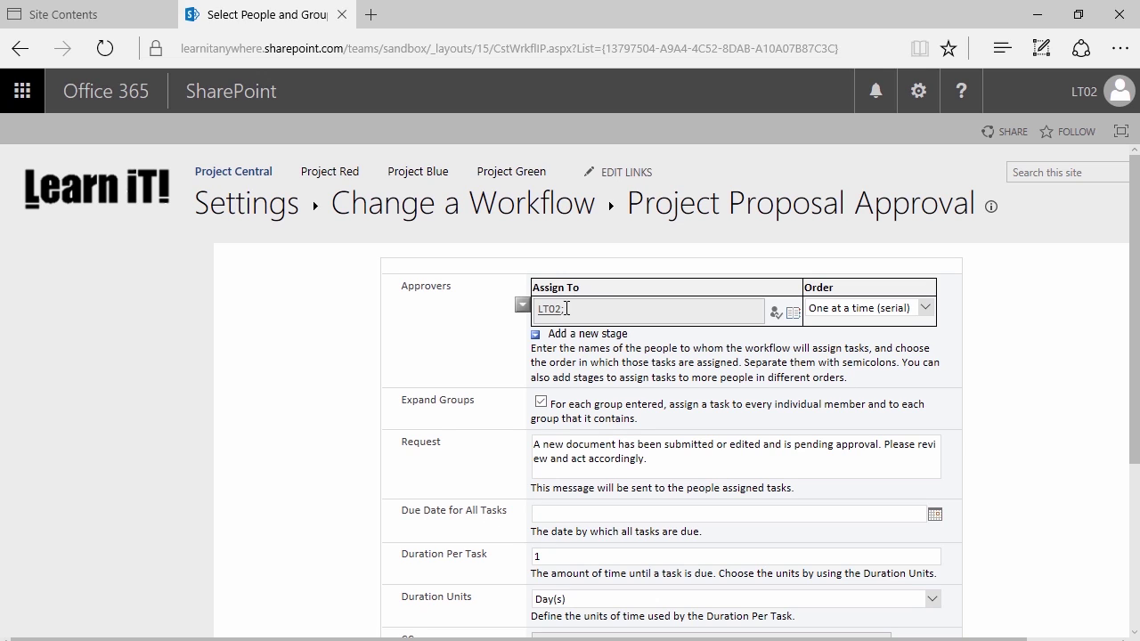
mouse_move(612, 307)
scroll(493, 341, down, 1)
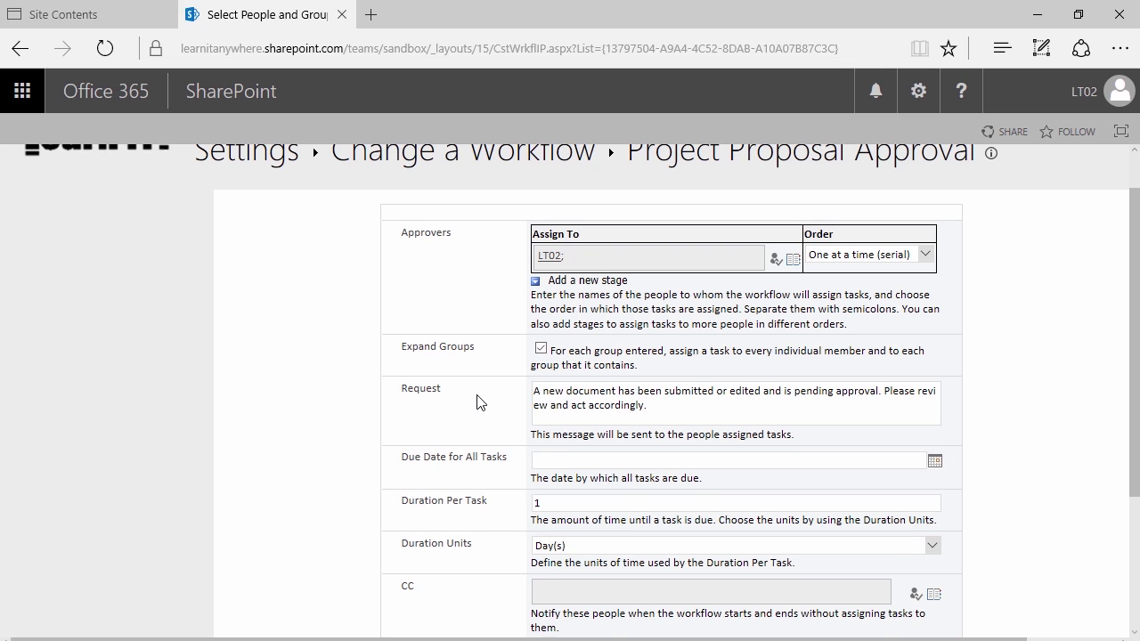
scroll(481, 410, down, 2)
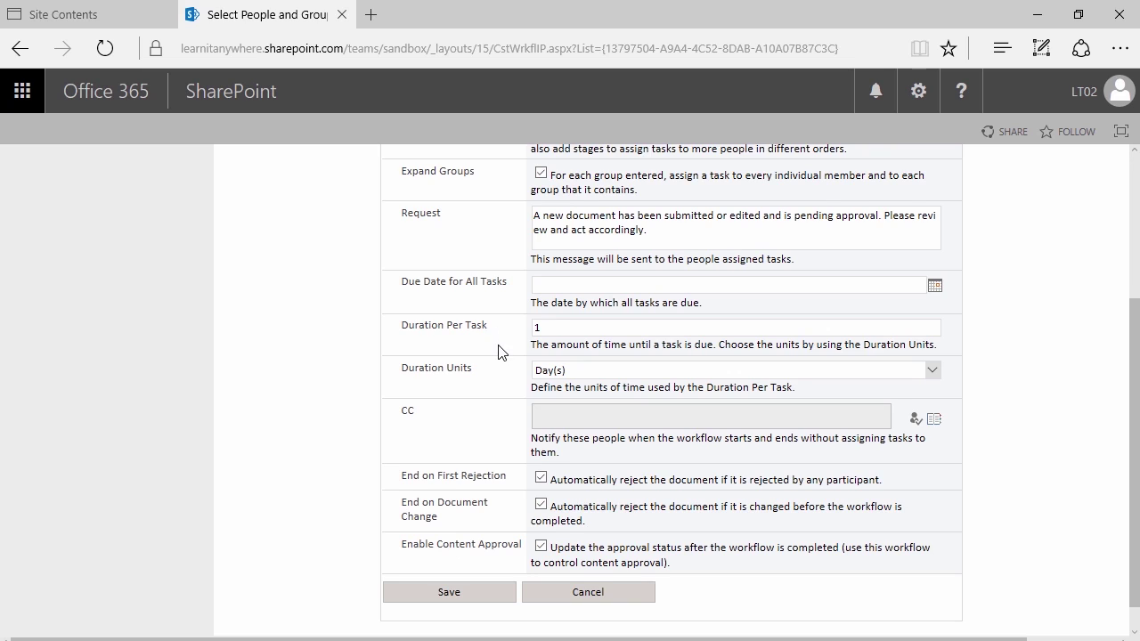
scroll(501, 352, down, 1)
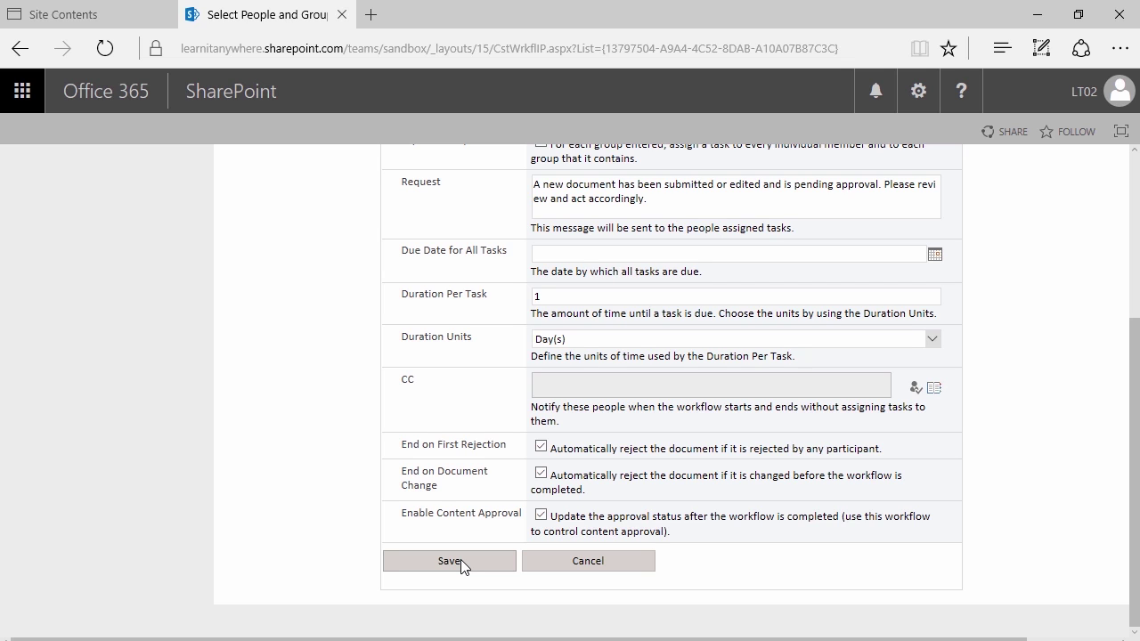
Save the workflow settings and create a new Word document in Project Proposals
click(460, 559)
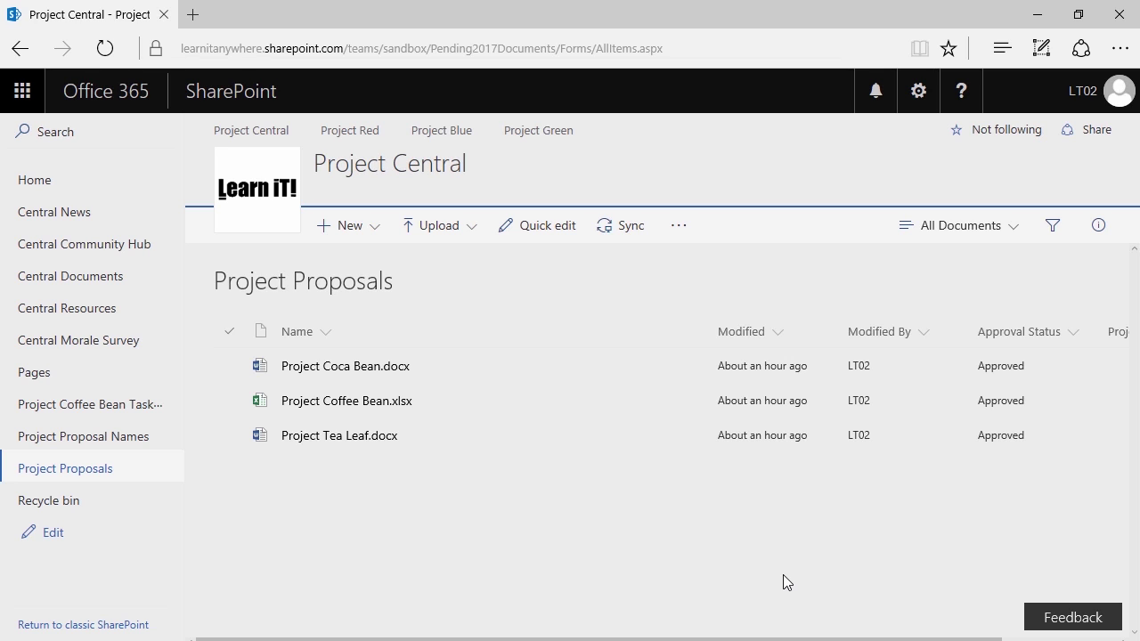
click(365, 230)
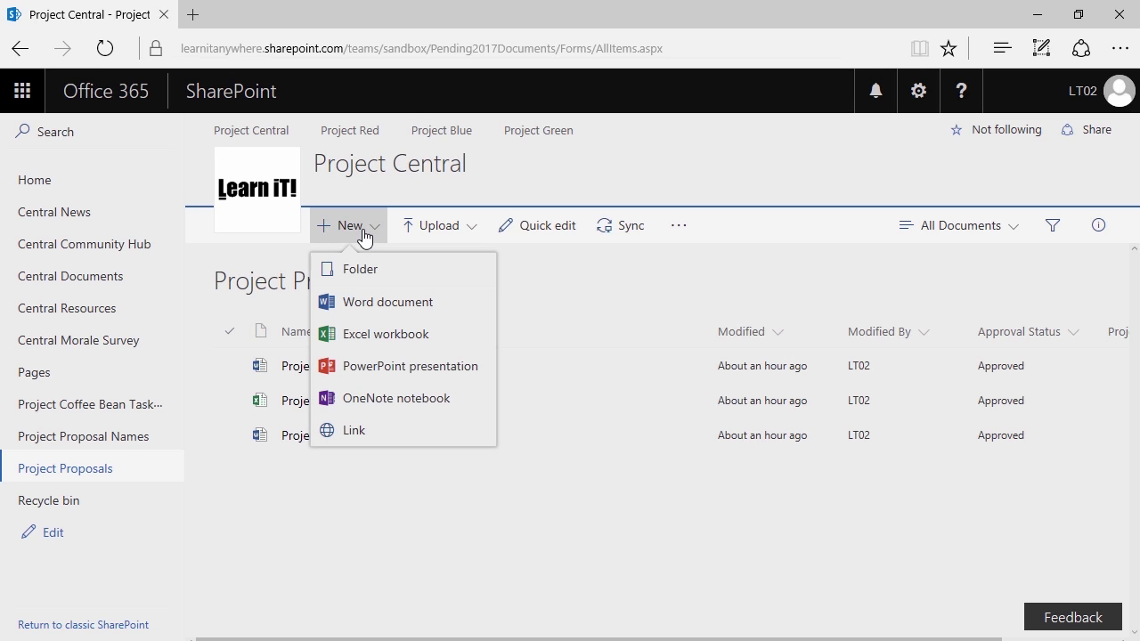
click(389, 307)
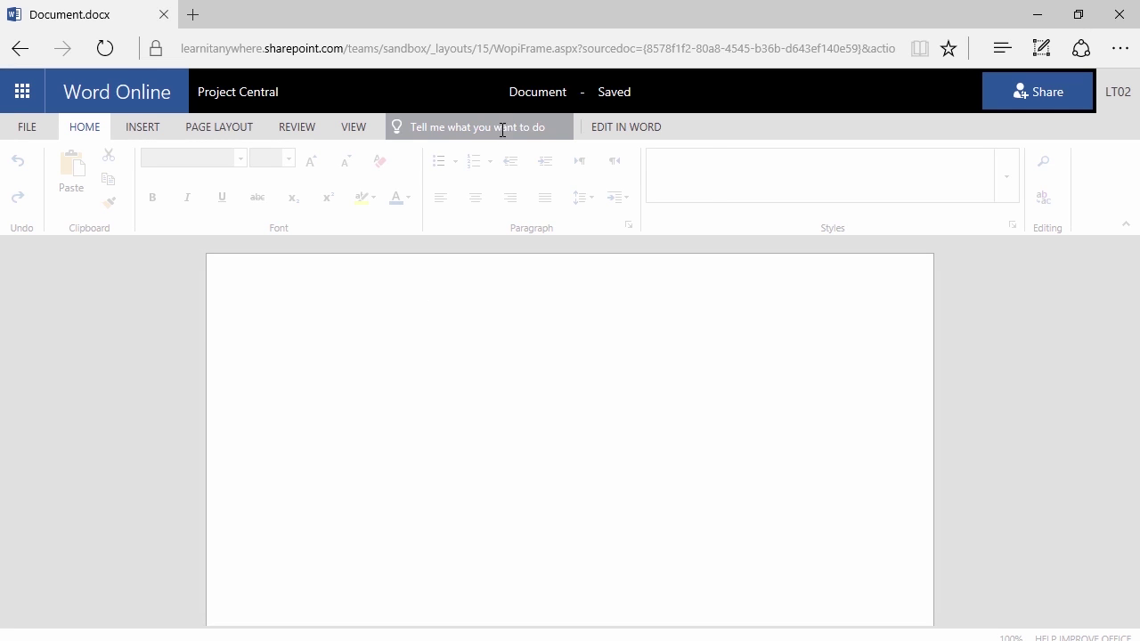
Rename the new Word Online document to Project Thunder
click(521, 111)
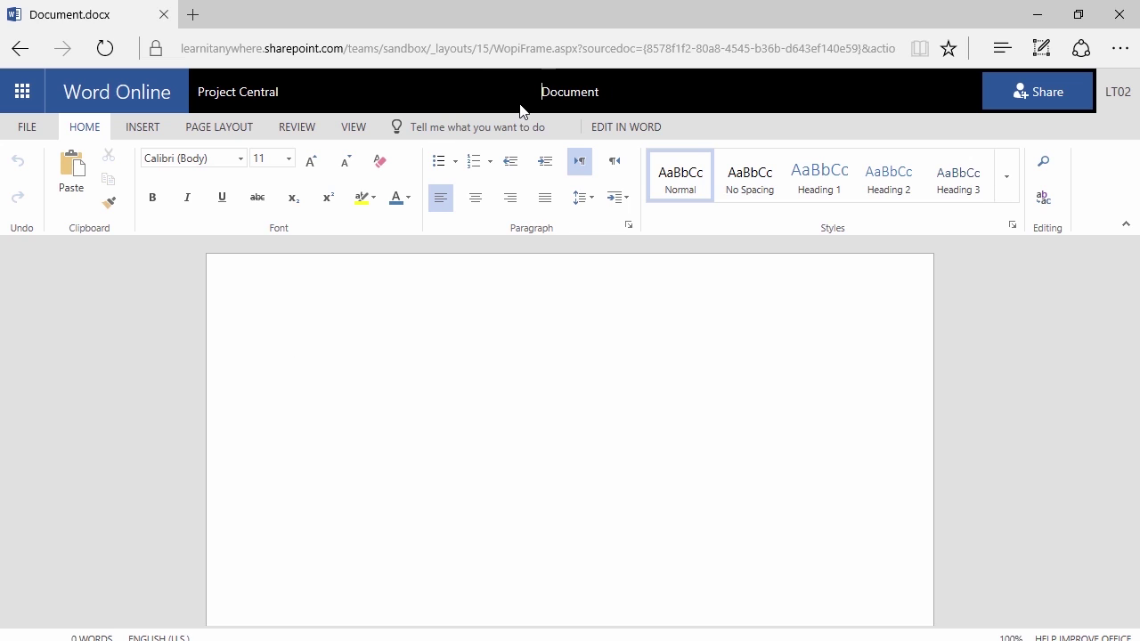
text(Project Thunder)
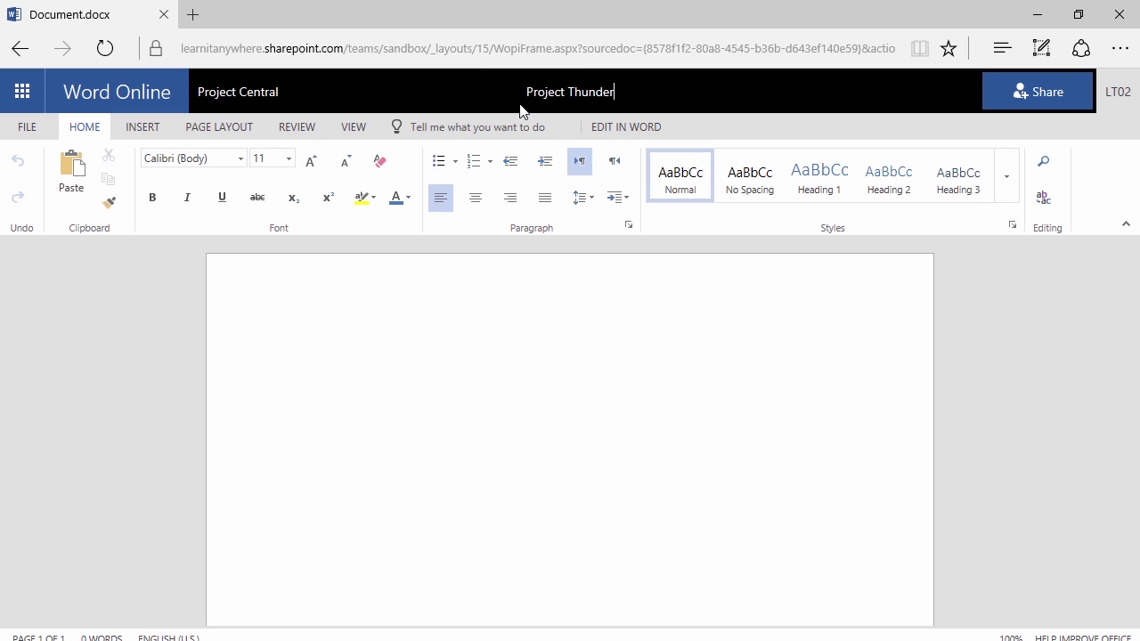
click(383, 367)
Fill the document with =rand(13,4) sample paragraphs and return to the Project Central library
text(=)
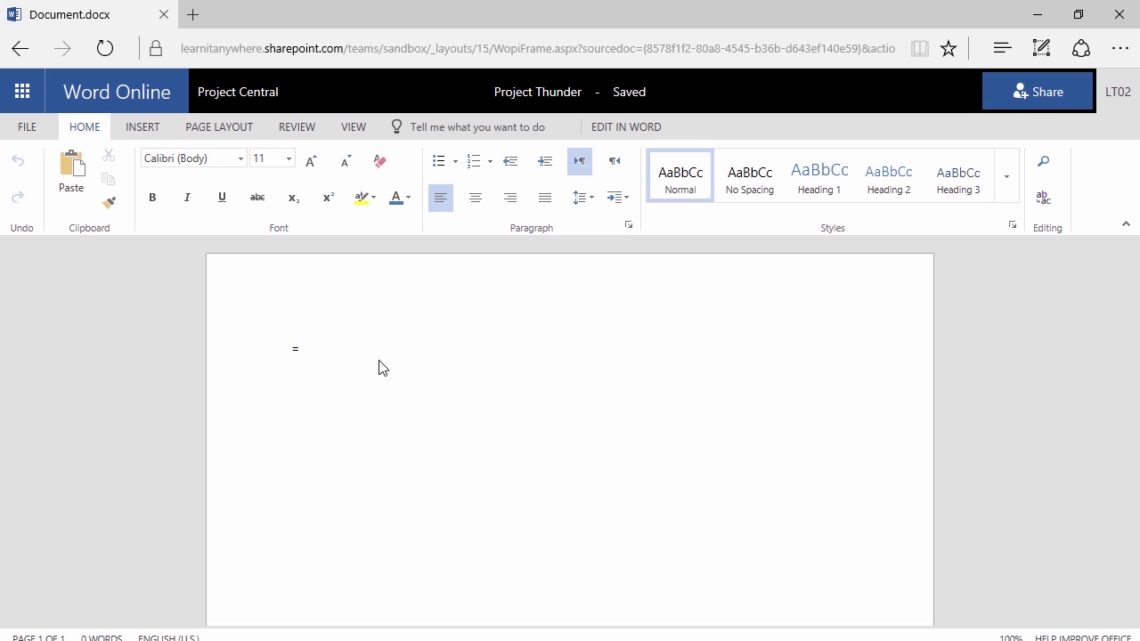
text(rand(13,4))
key(Return)
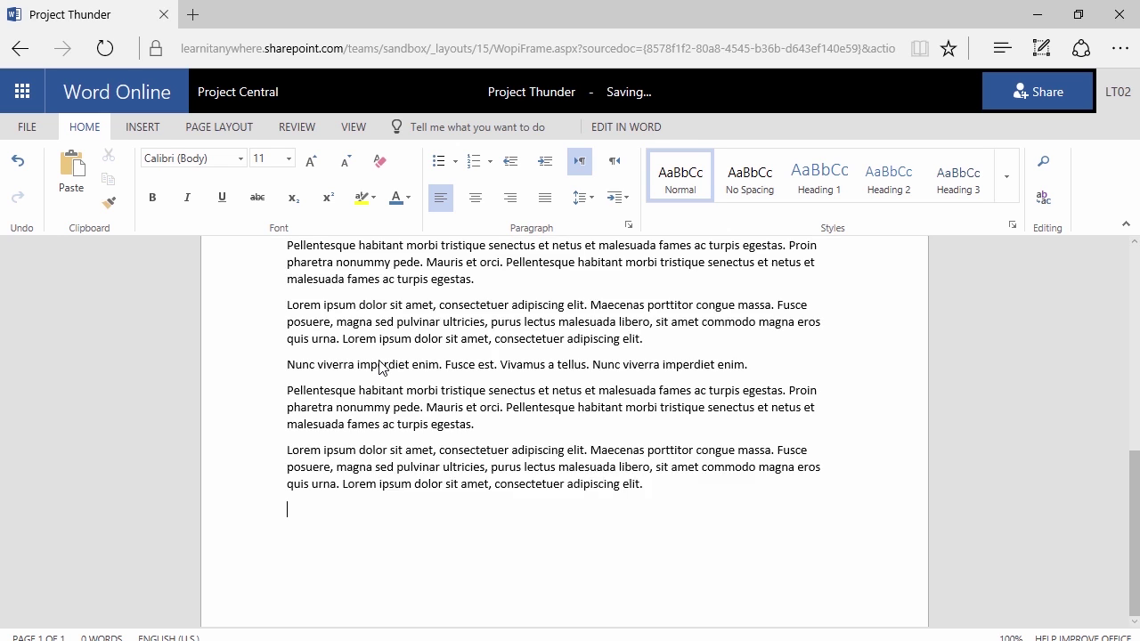
scroll(379, 363, up, 5)
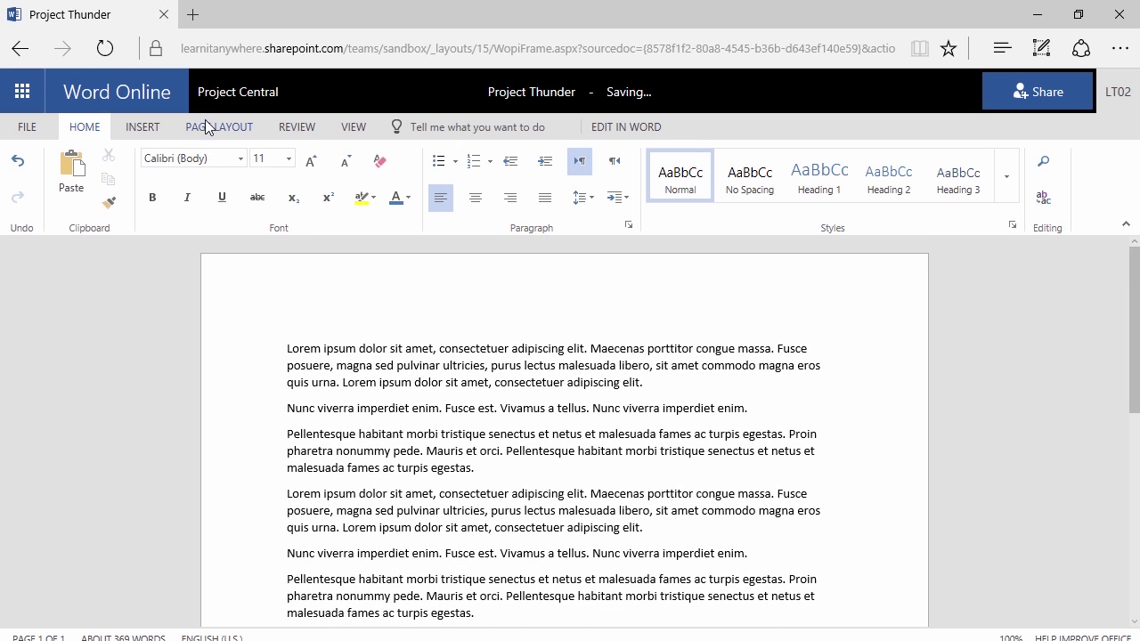
click(218, 96)
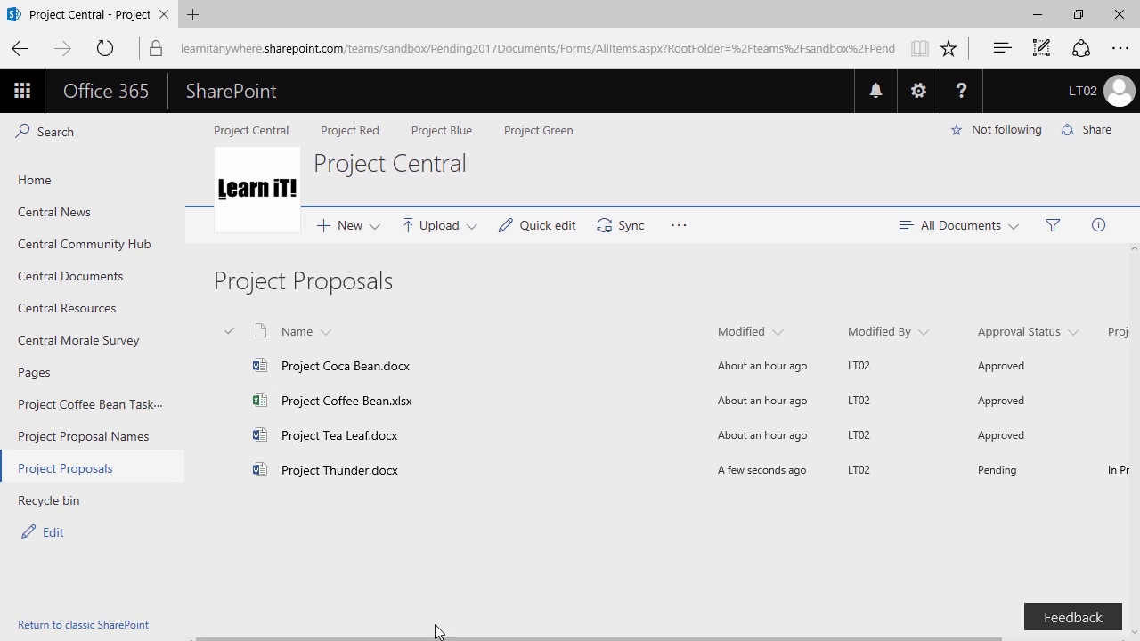
Scroll the library sideways to confirm Project Thunder is Pending with its approval workflow In Progress
mouse_move(483, 639)
mouse_down()
mouse_move(563, 622)
mouse_move(794, 633)
mouse_up()
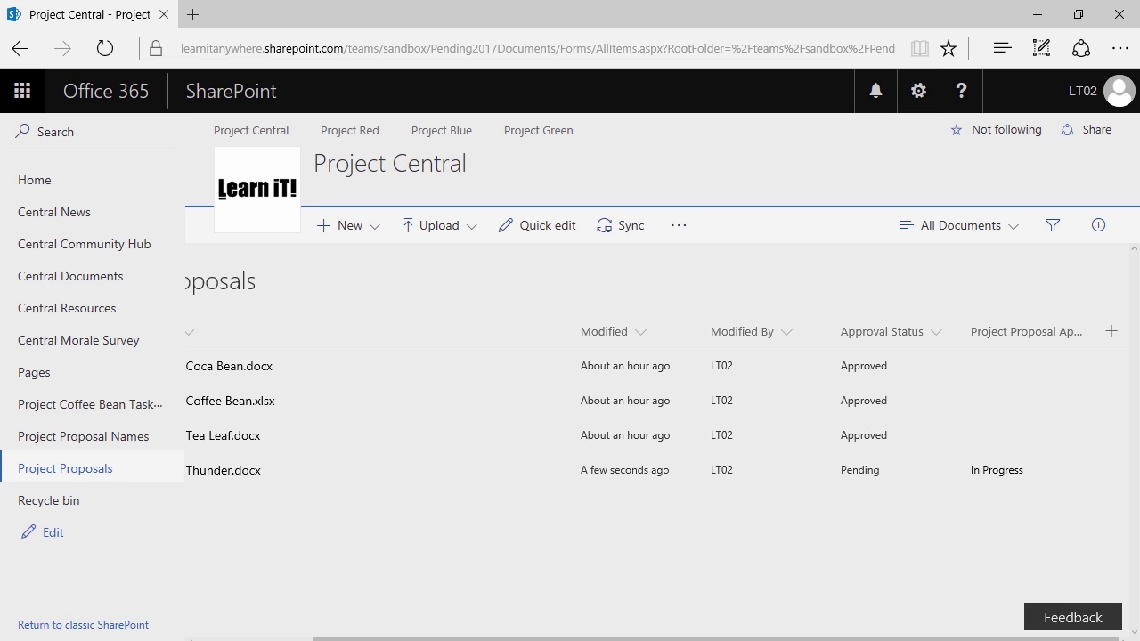
mouse_move(369, 640)
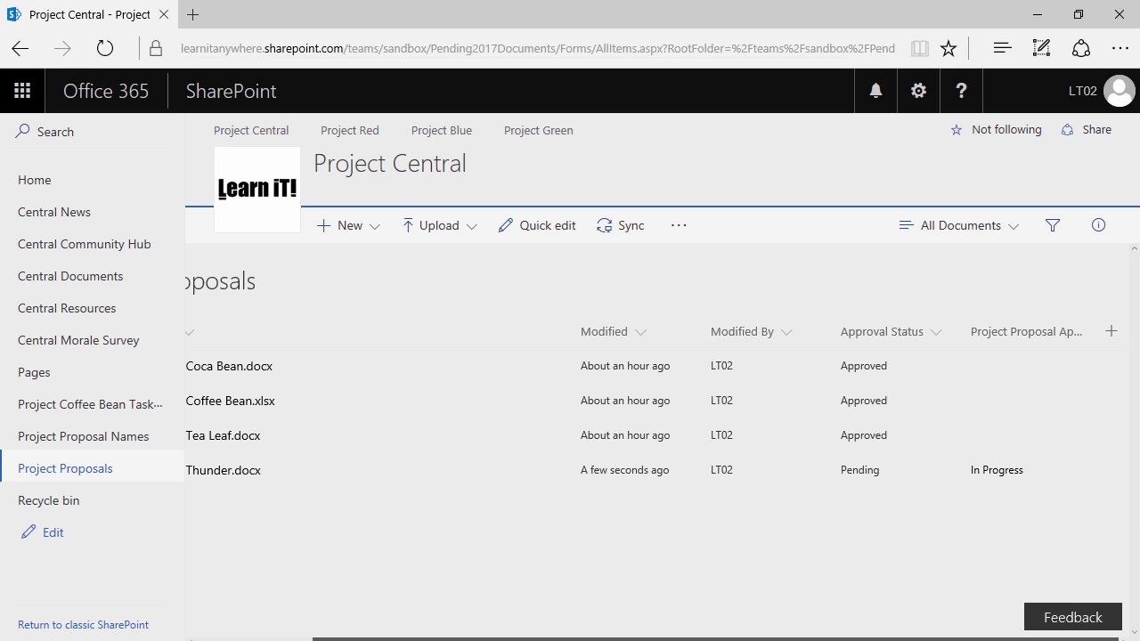
drag(582, 639, 466, 640)
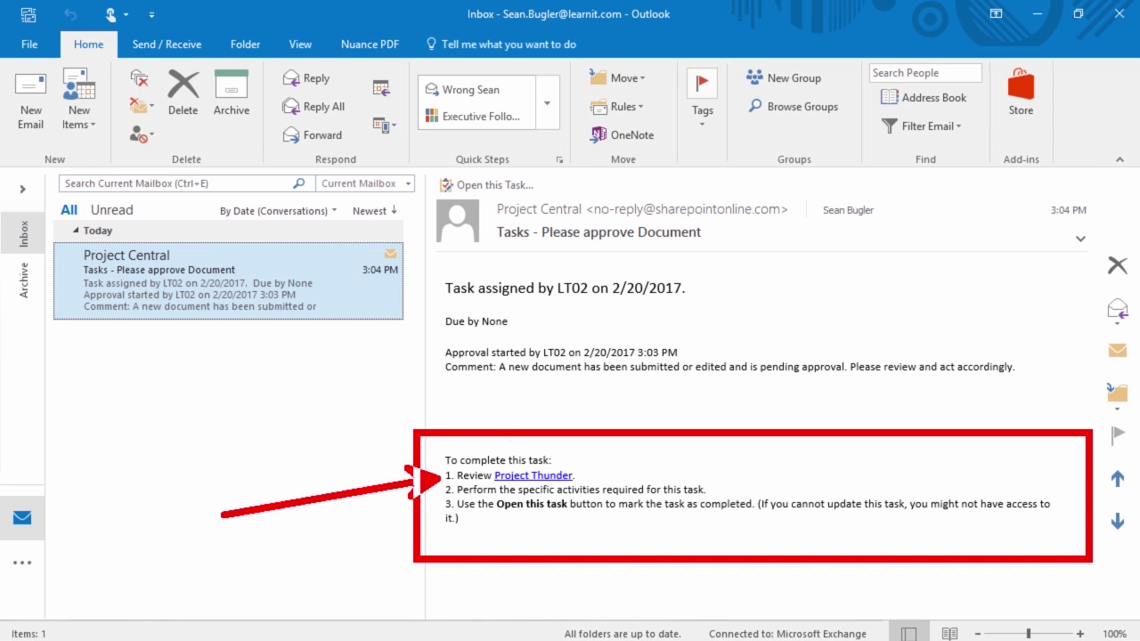
Open Project Thunder from the 'Please approve Document' task email
click(533, 479)
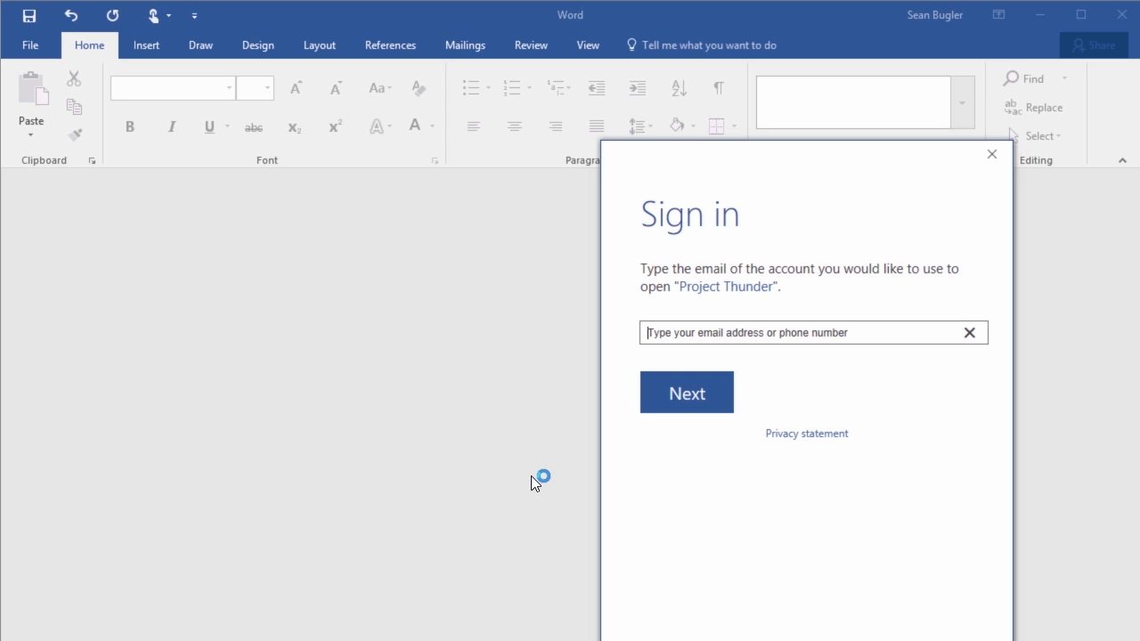
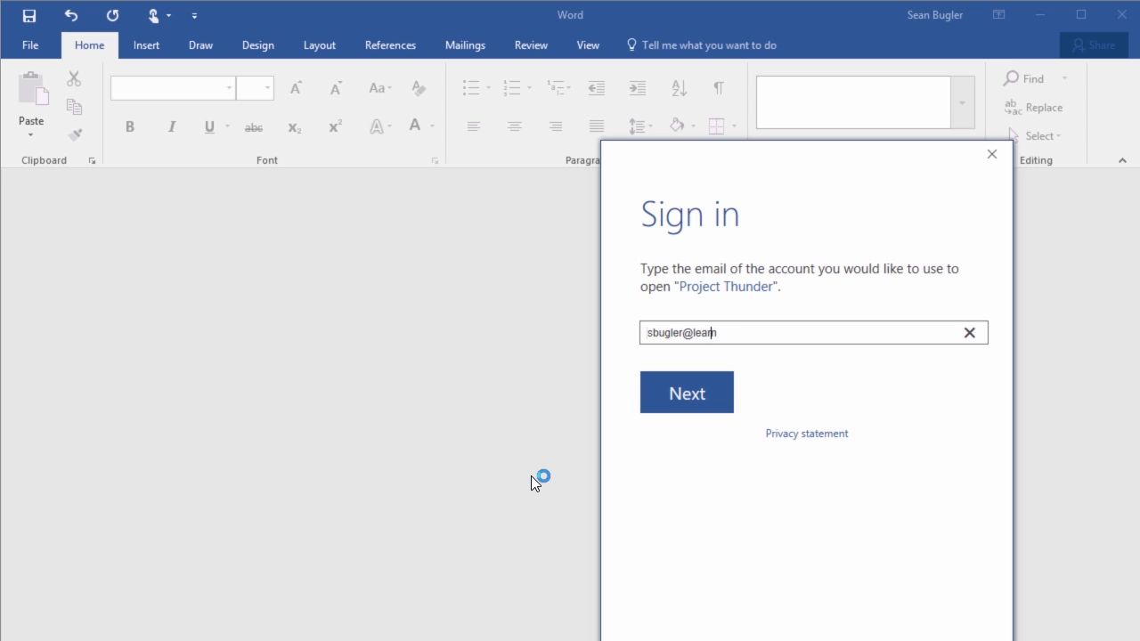
Sign in to Word with the organisational account e-mail and password
key(Return)
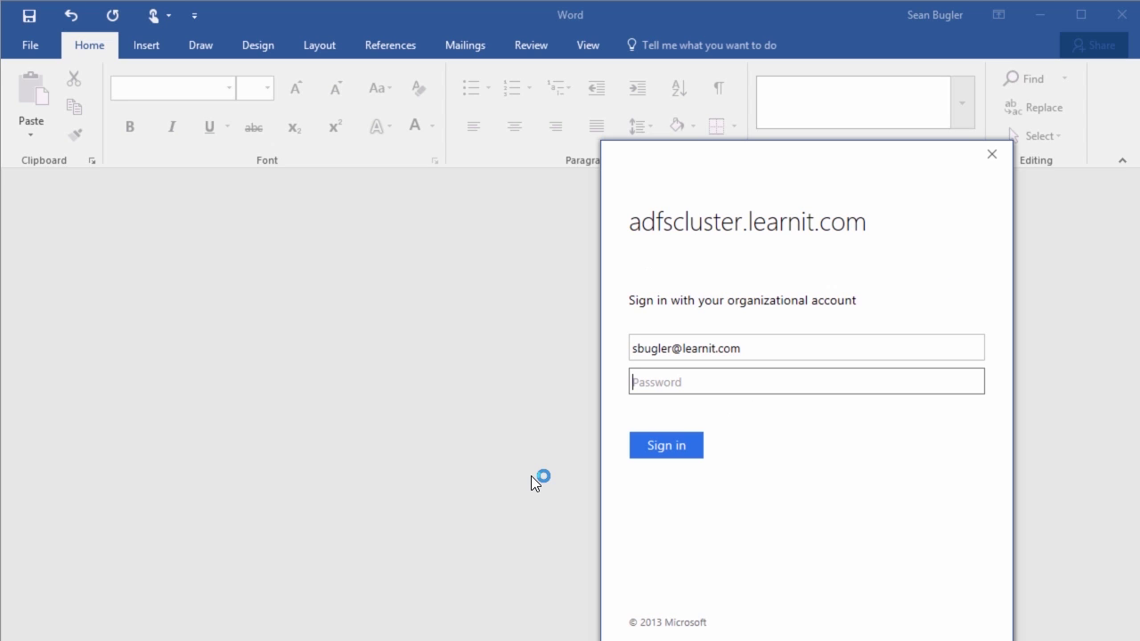
text(●●●●●●●●●●●)
key(Return)
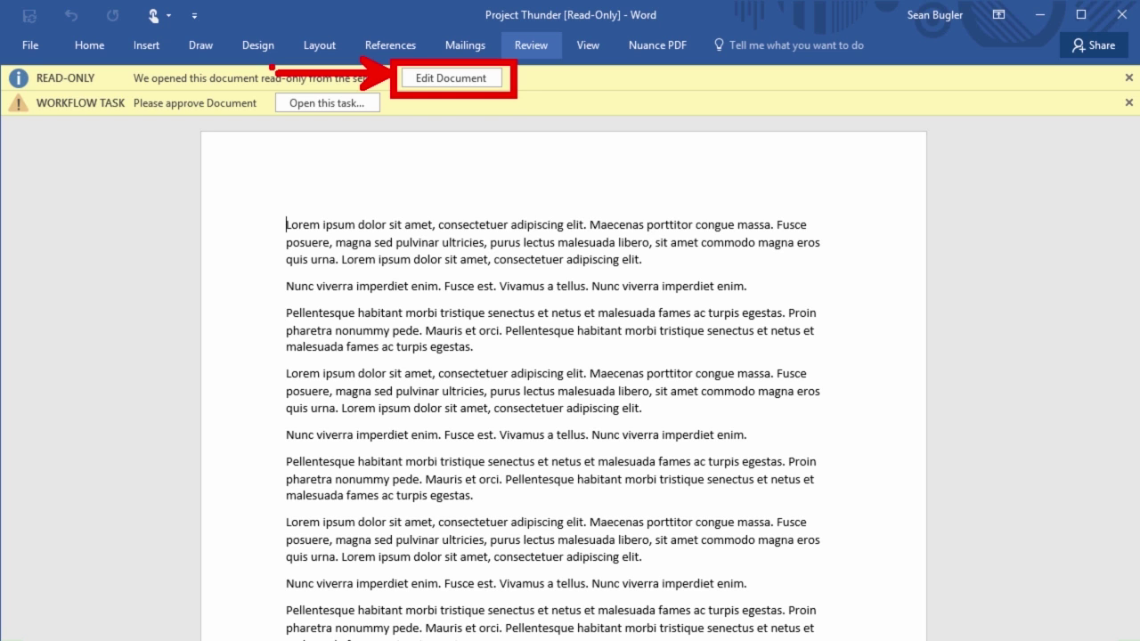
Open the Project Thunder approval task from Word's Workflow Task message bar
scroll(522, 368, down, 2)
scroll(523, 368, up, 2)
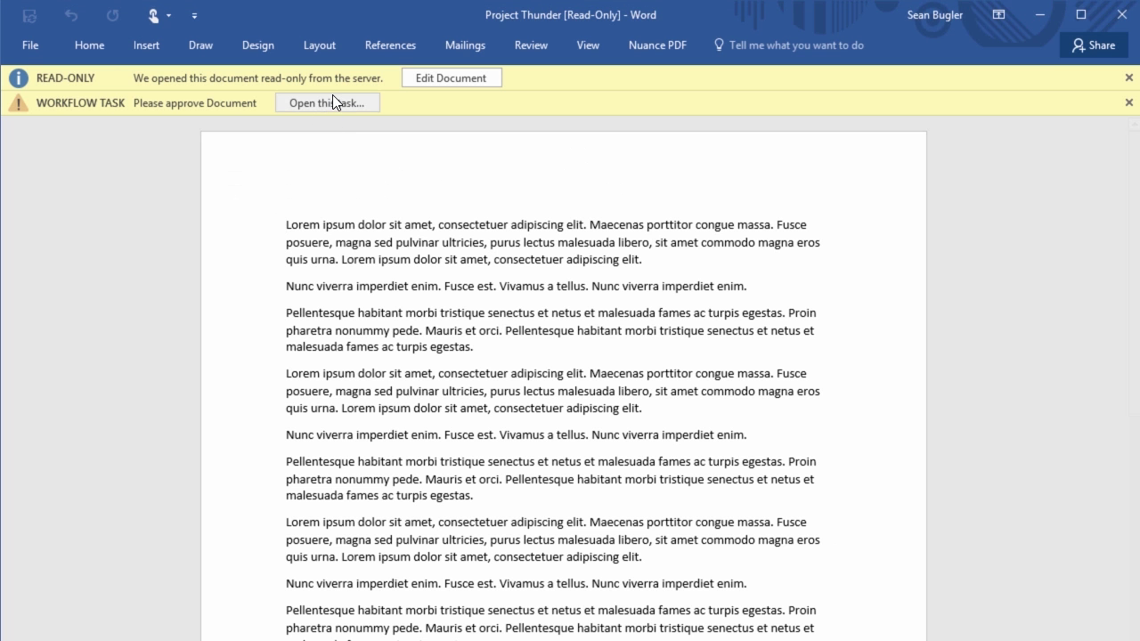
click(332, 104)
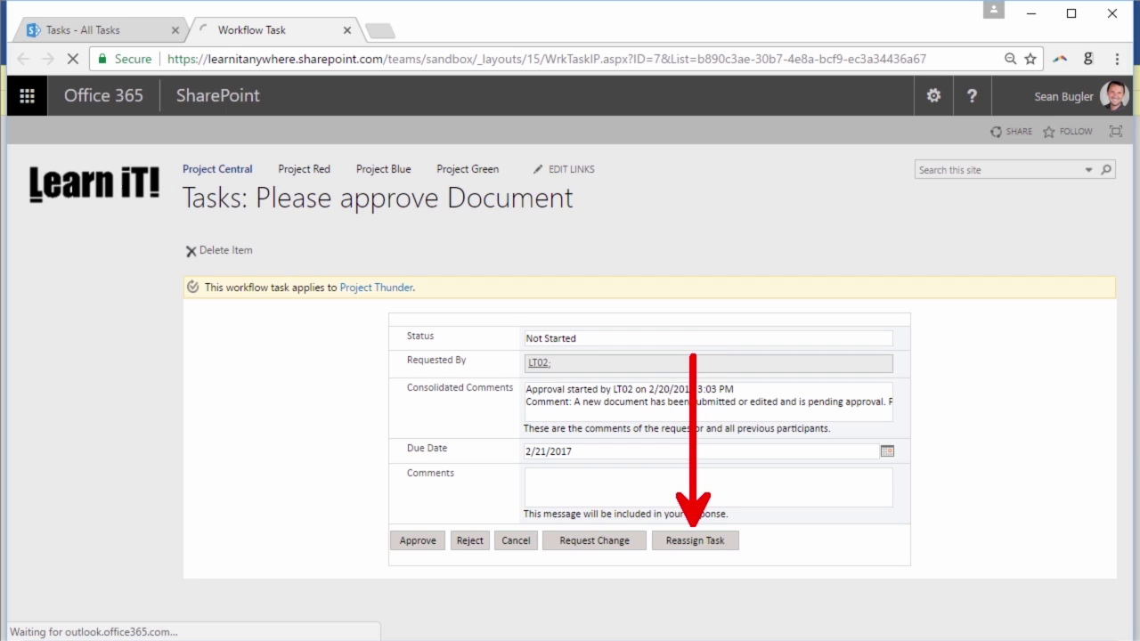
Approve the Project Thunder workflow task
click(434, 541)
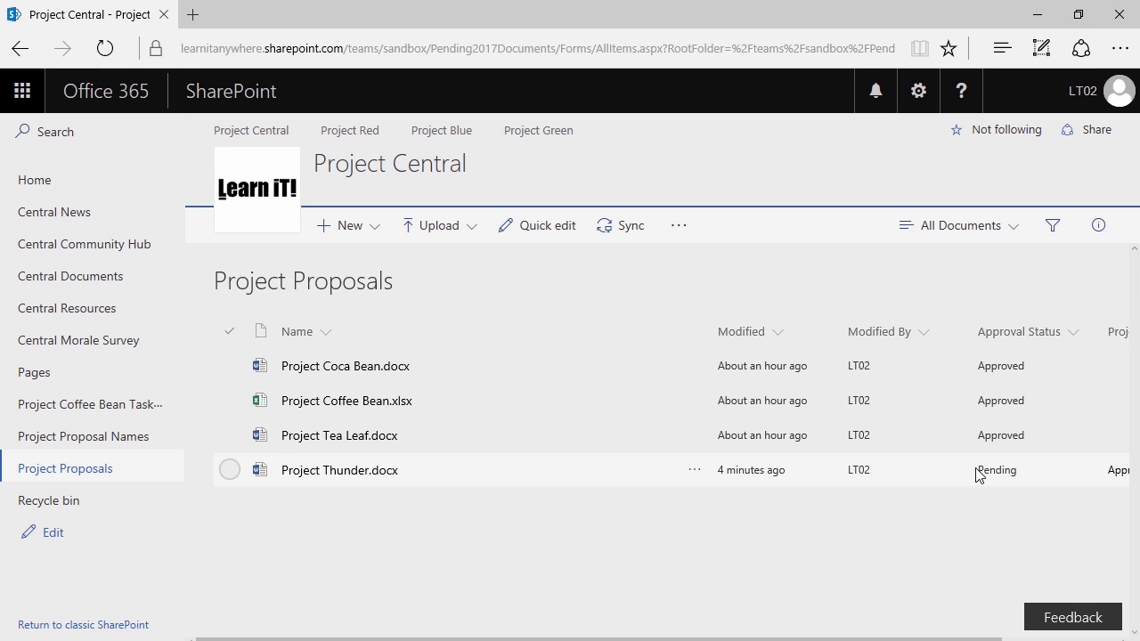
Refresh the Project Proposals library to update Project Thunder's approval status
key(F5)
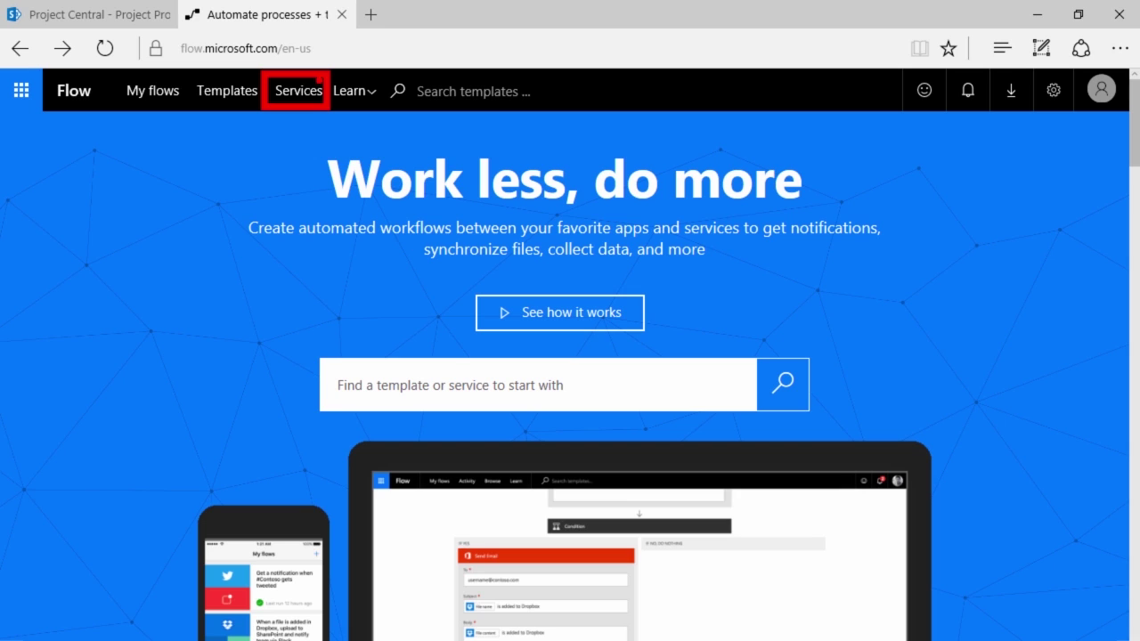
Open Flow's Services page and temporarily mark up SharePoint, OneDrive, Dropbox, Salesforce and SQL Server
click(308, 98)
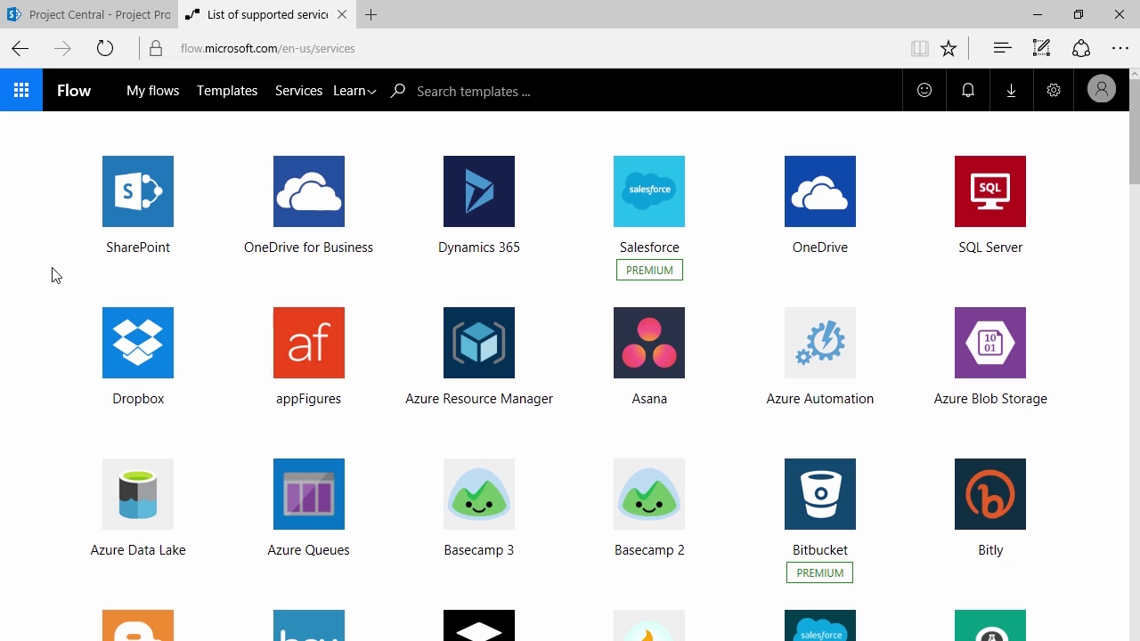
click(180, 243)
drag(180, 243, 205, 327)
drag(257, 261, 221, 353)
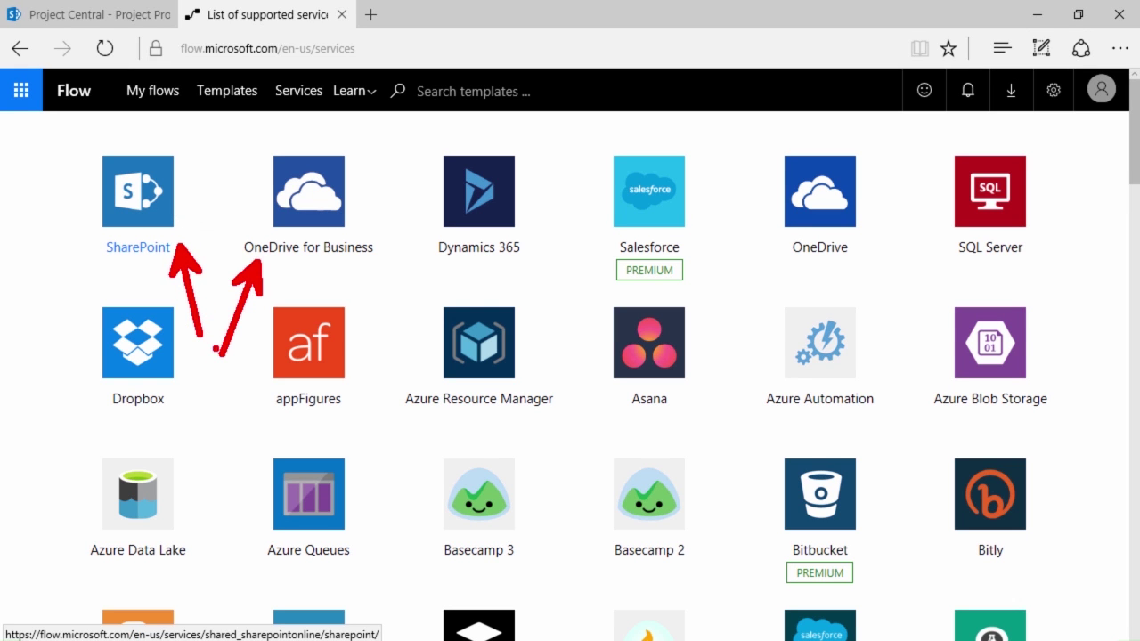
key(ctrl+z)
key(ctrl+z)
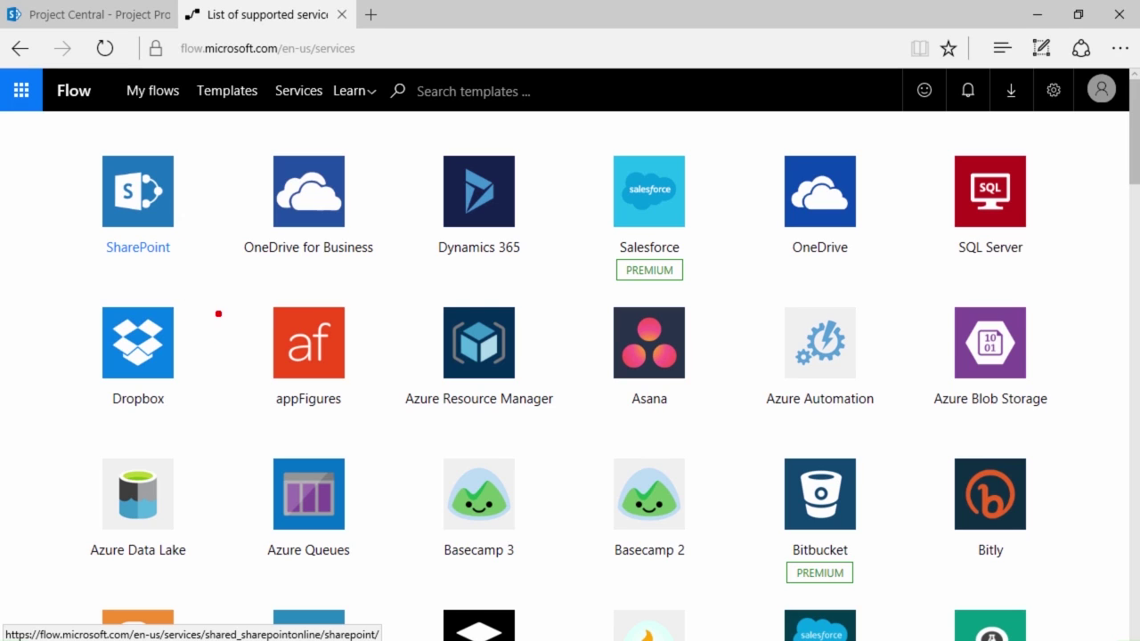
drag(208, 295, 65, 435)
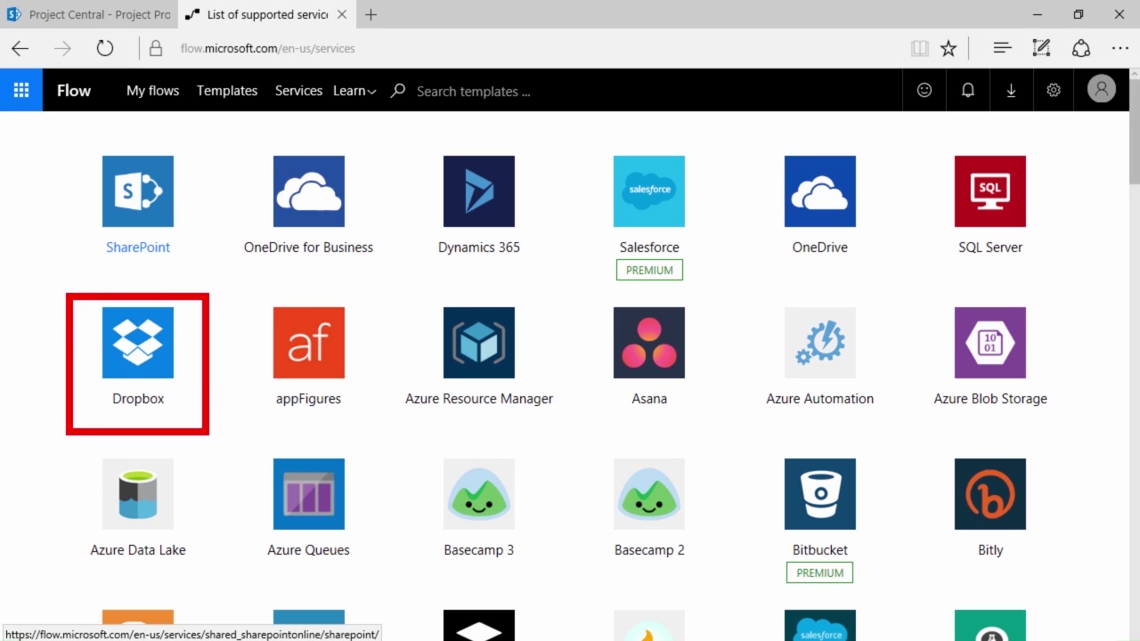
mouse_move(590, 134)
mouse_down()
mouse_move(620, 203)
mouse_move(709, 301)
mouse_up()
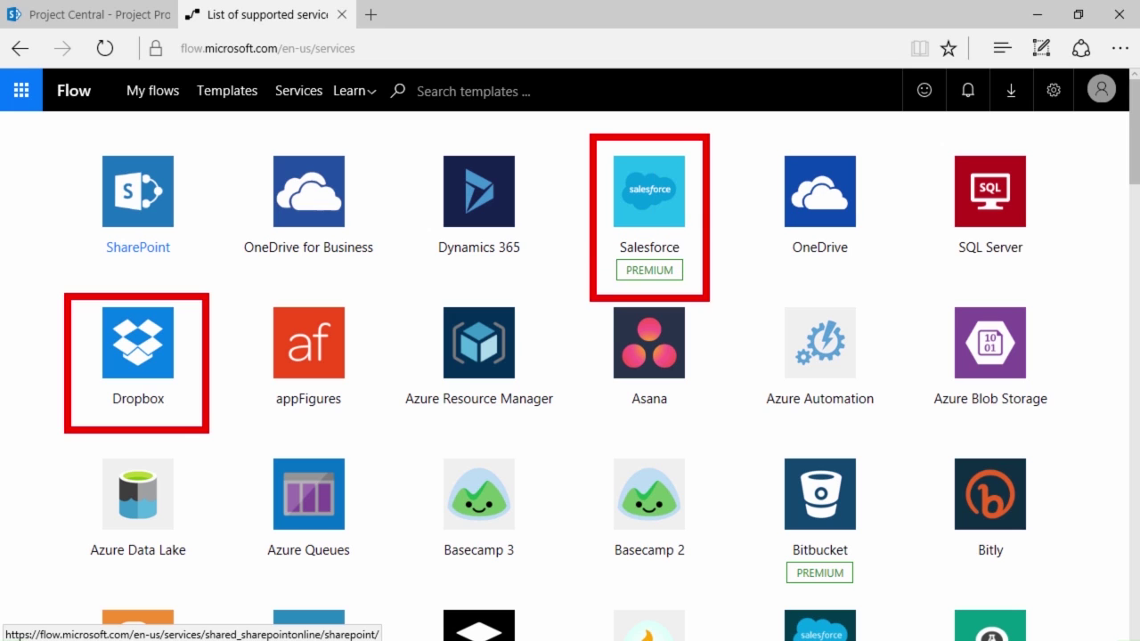
key(ctrl+z)
key(ctrl+z)
drag(913, 128, 1048, 276)
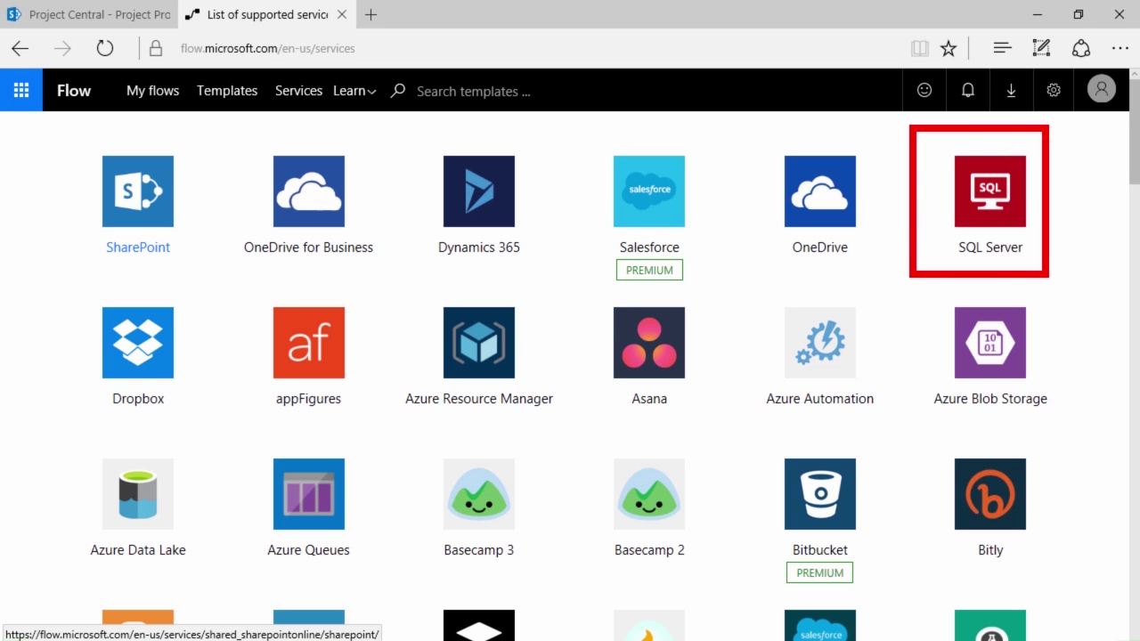
key(Escape)
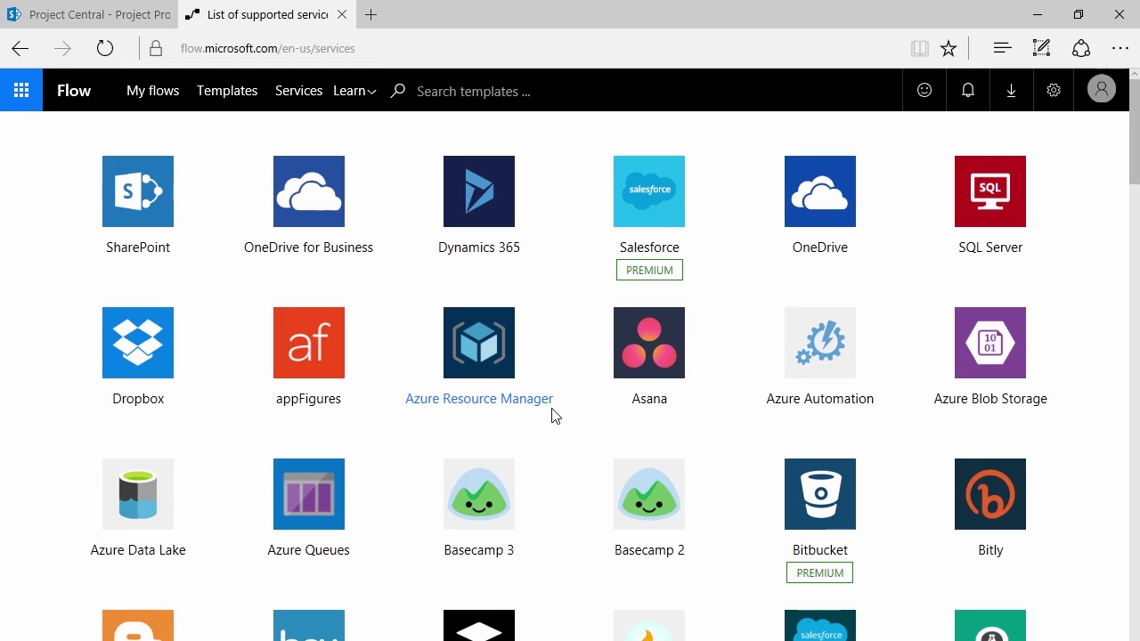
Scroll through the supported services list and open a new blank browser tab
scroll(552, 412, down, 3)
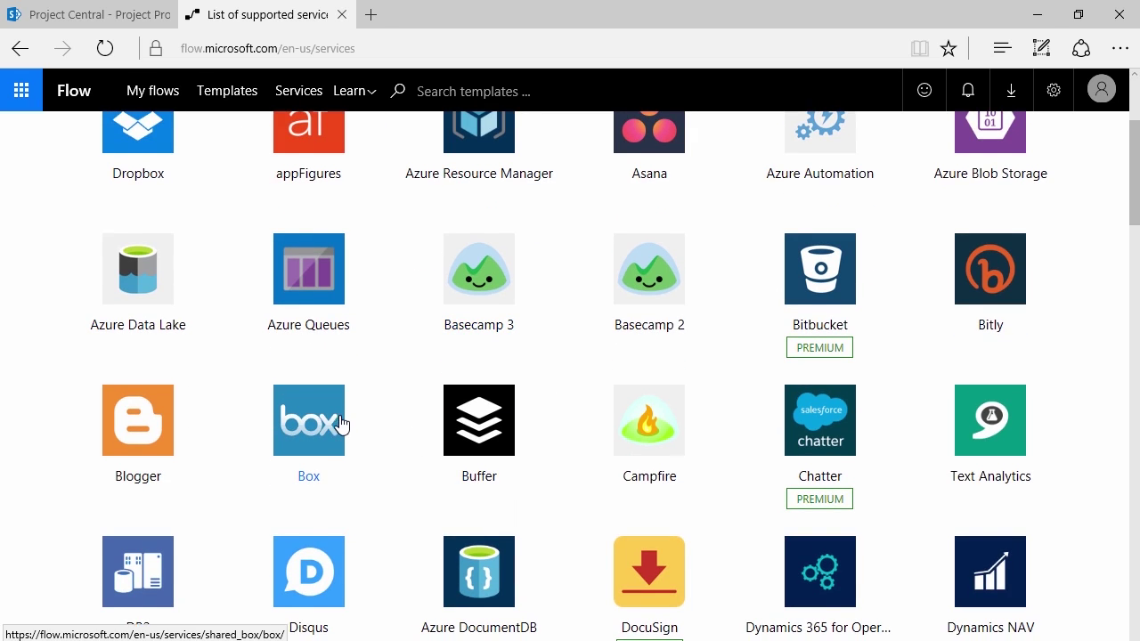
scroll(341, 425, down, 1)
scroll(401, 427, down, 1)
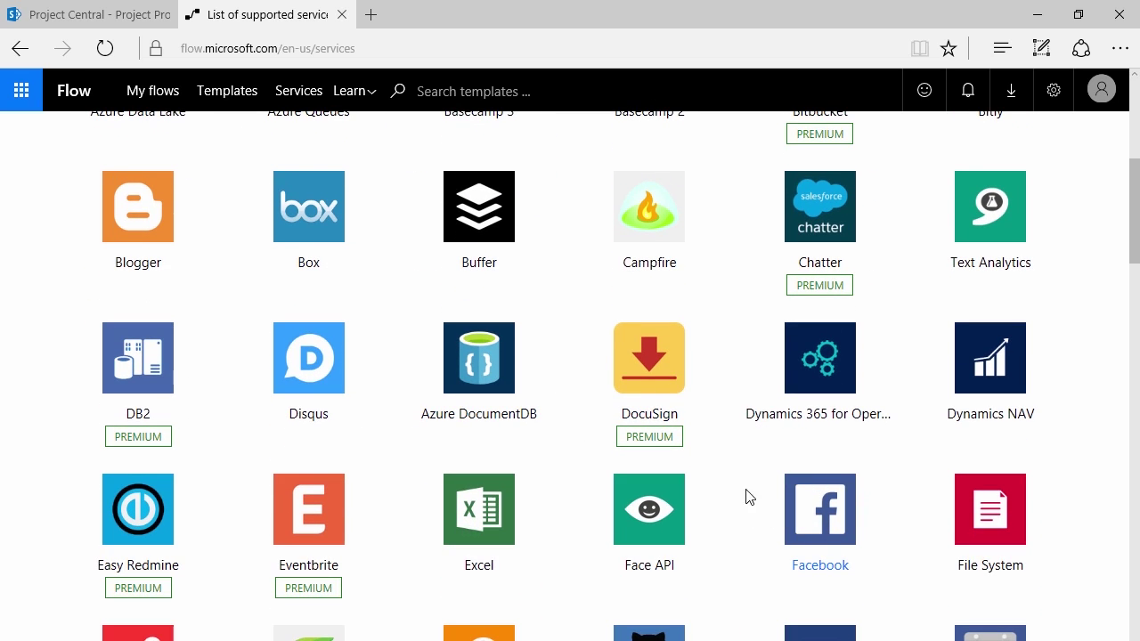
scroll(700, 446, up, 4)
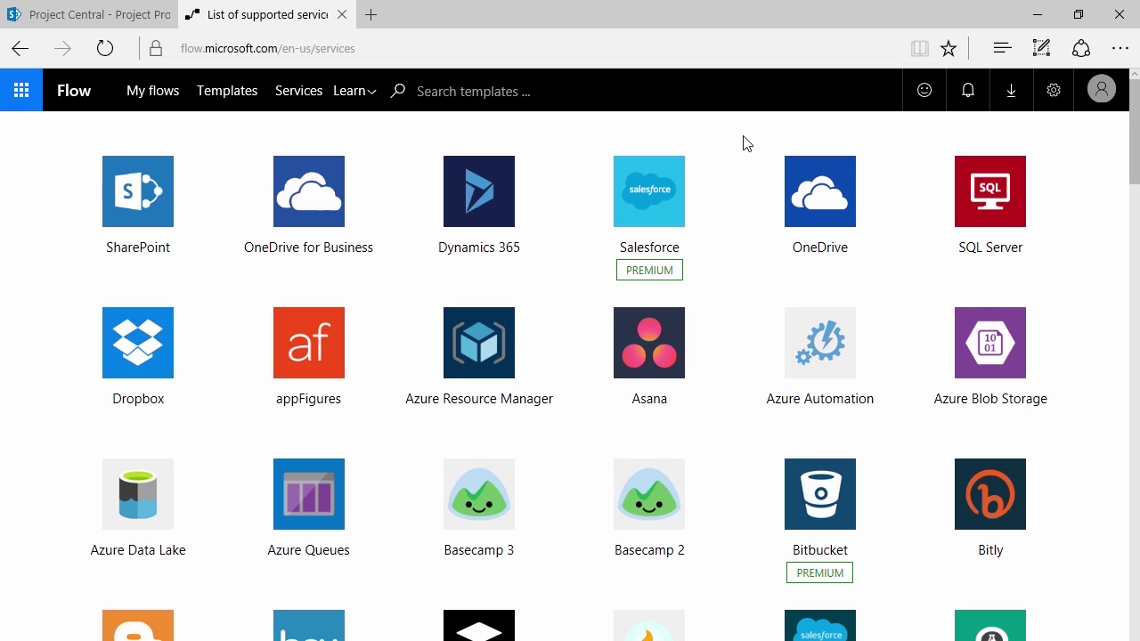
key(ctrl+t)
Load ifttt.com in the new tab, compare it with the Flow services tab, ending on Flow
text(i)
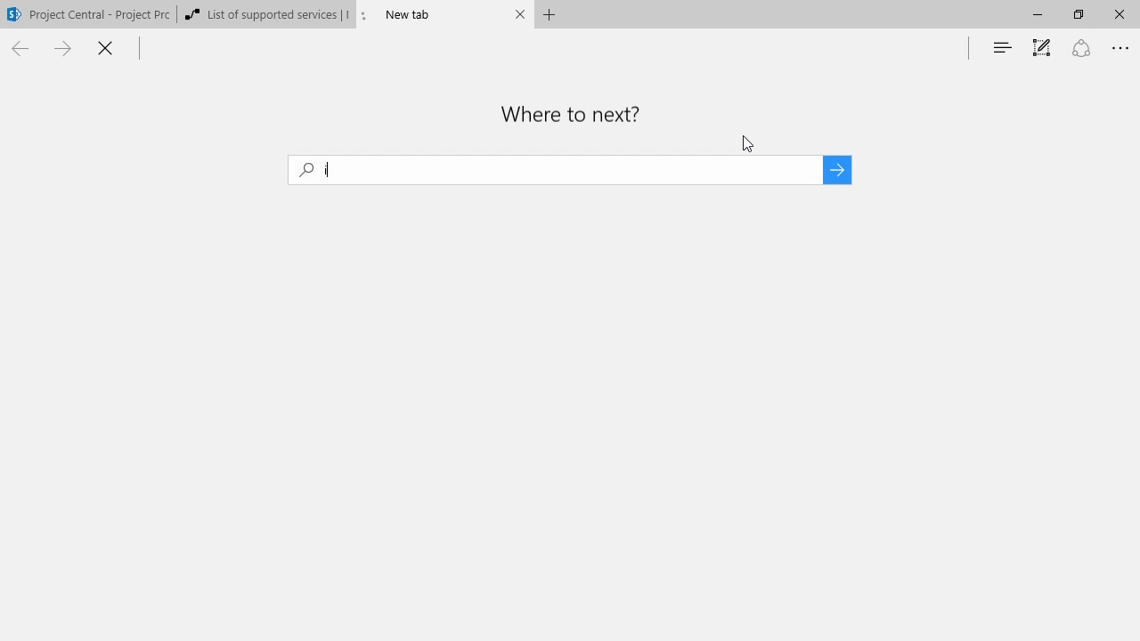
text(fttt.com)
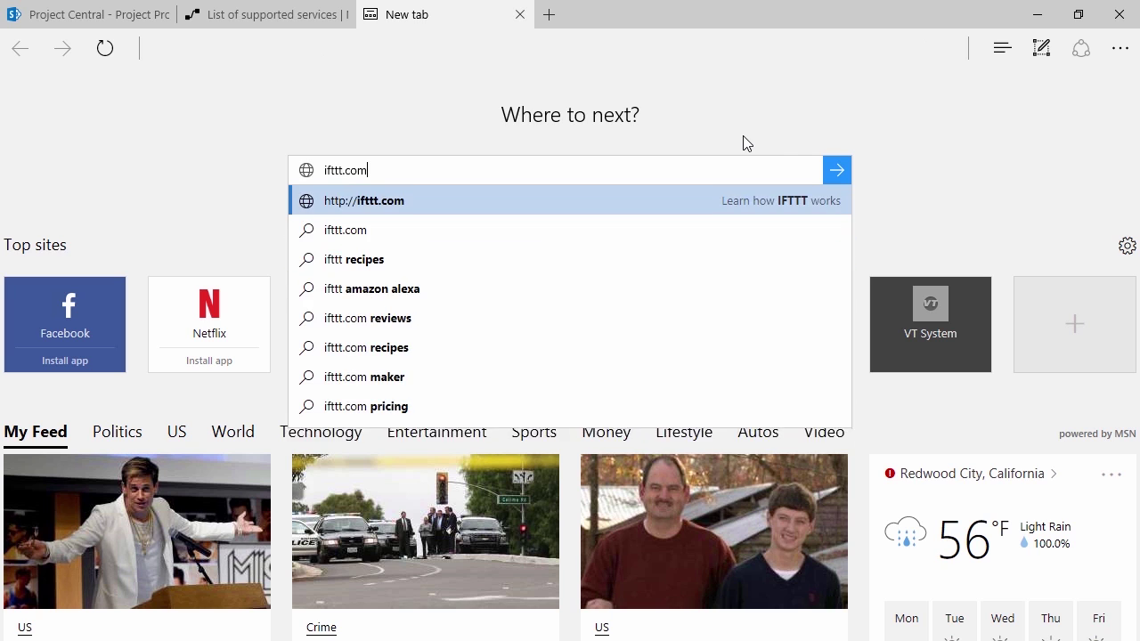
key(Return)
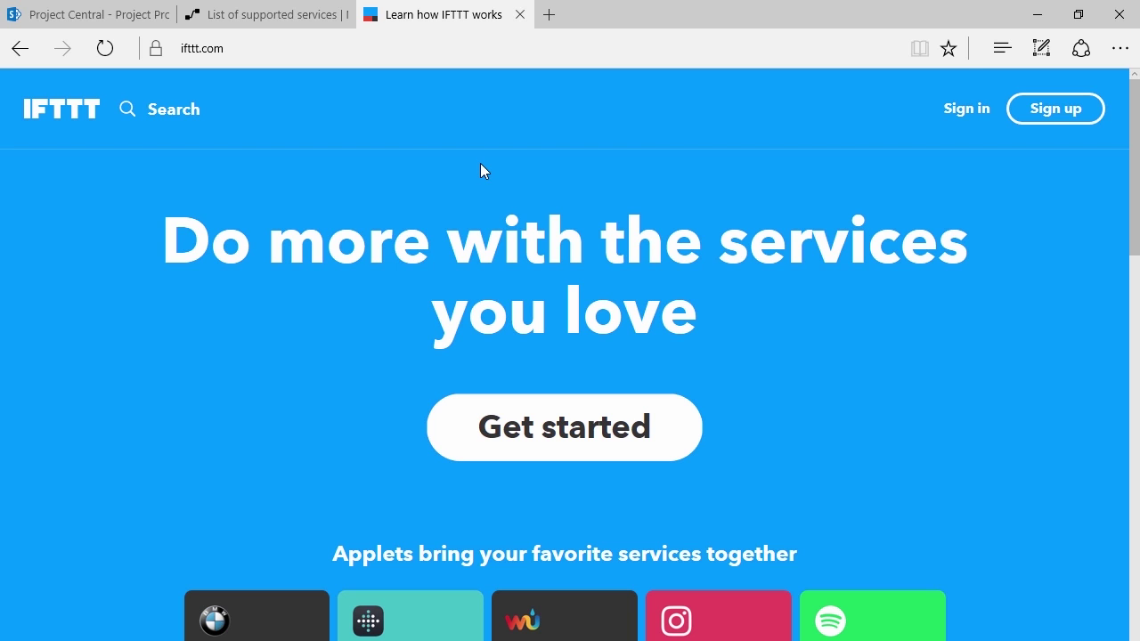
click(249, 25)
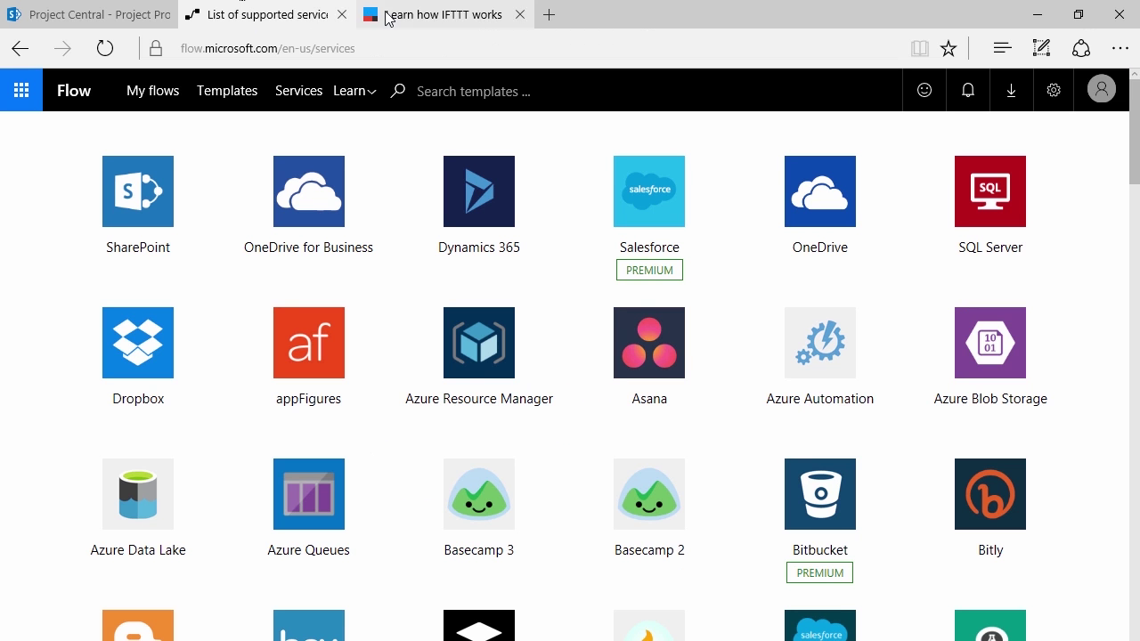
click(381, 16)
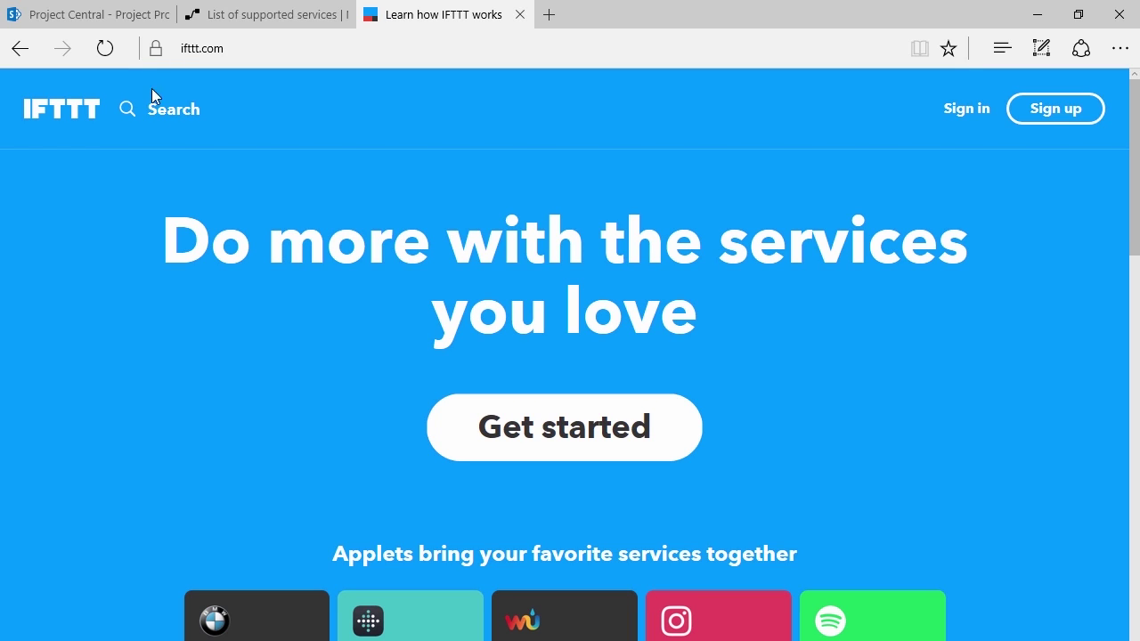
click(251, 14)
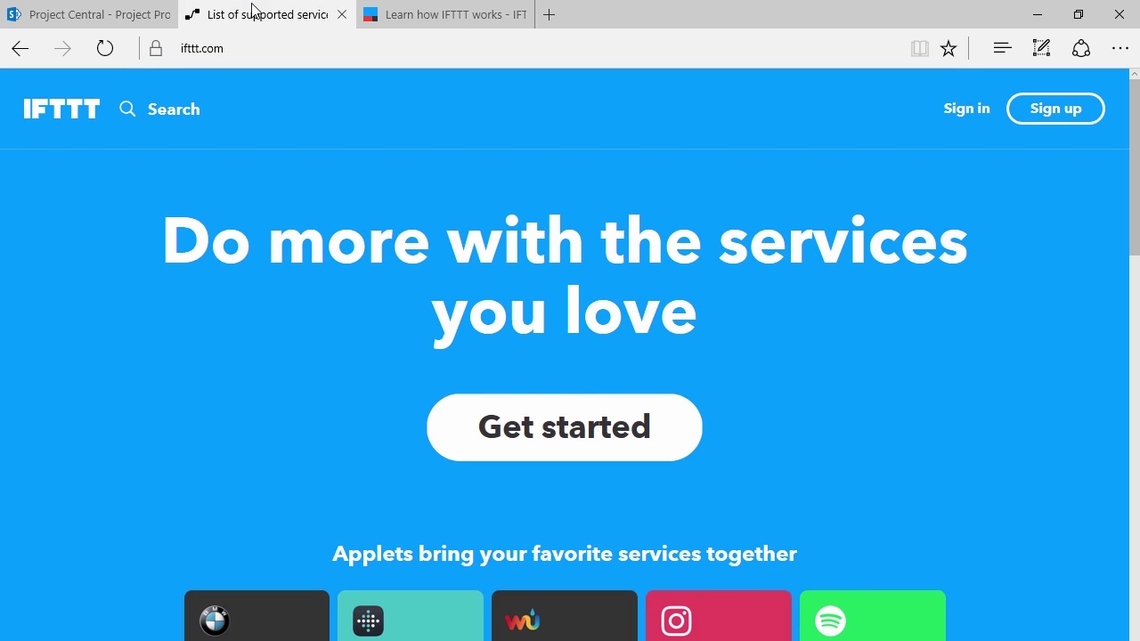
Close the IFTTT tab, browse Flow's popular template gallery, then go back to the Services list
click(523, 15)
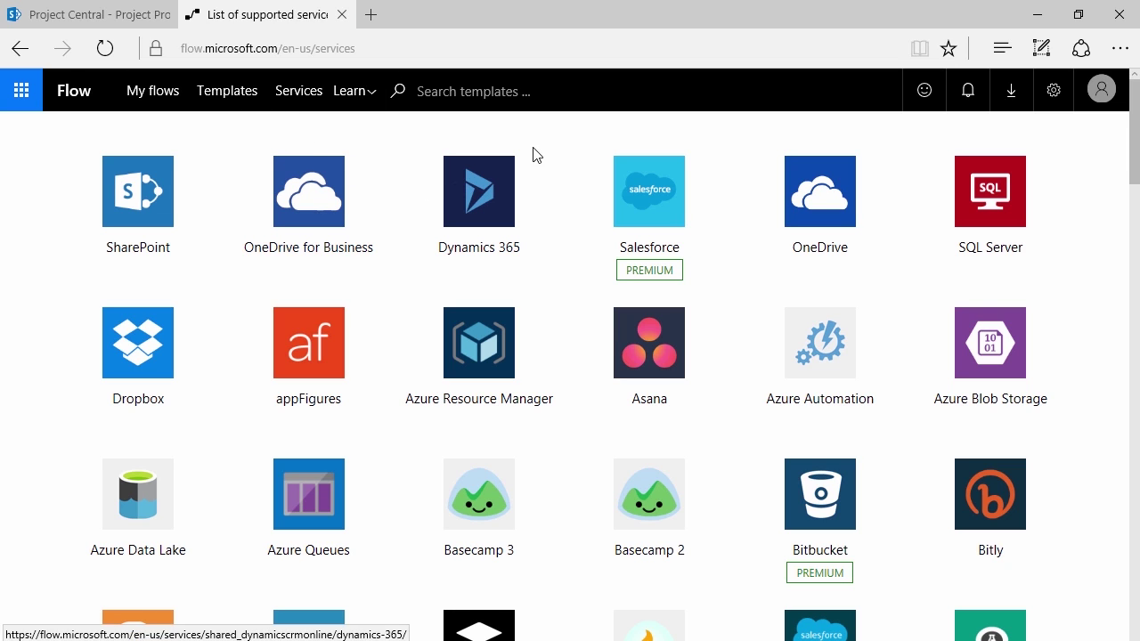
click(216, 100)
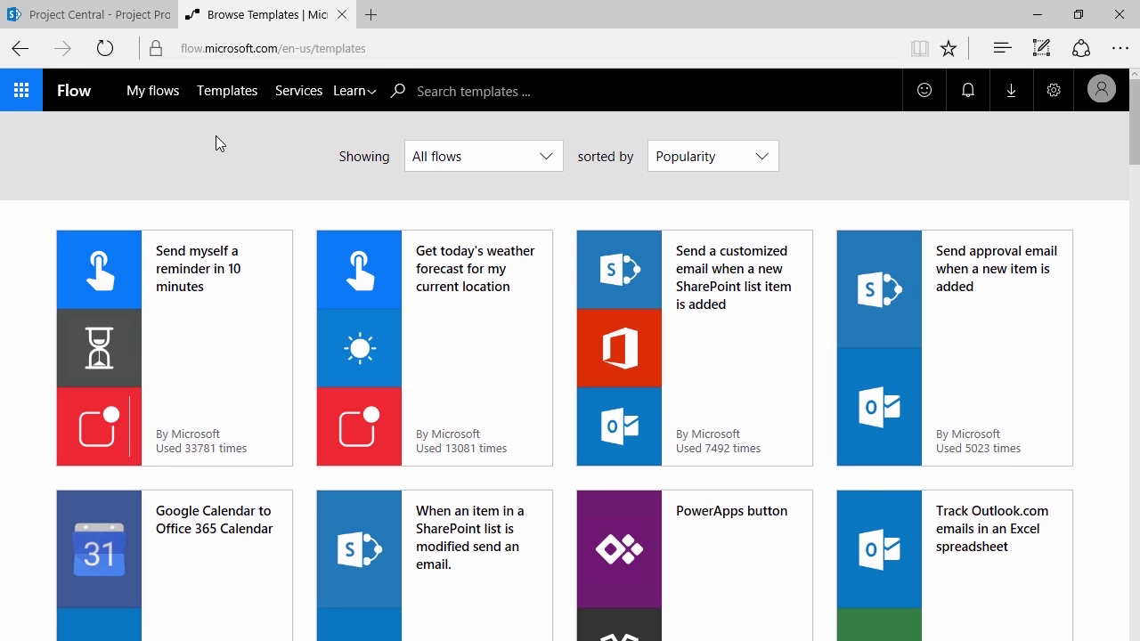
scroll(407, 249, down, 1)
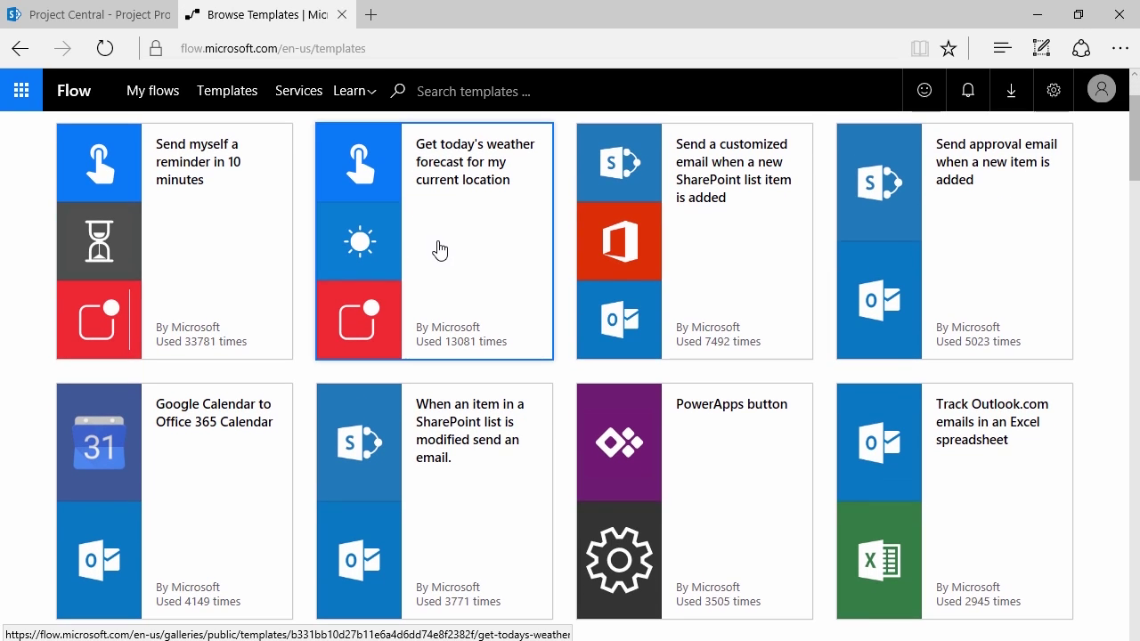
scroll(293, 223, up, 1)
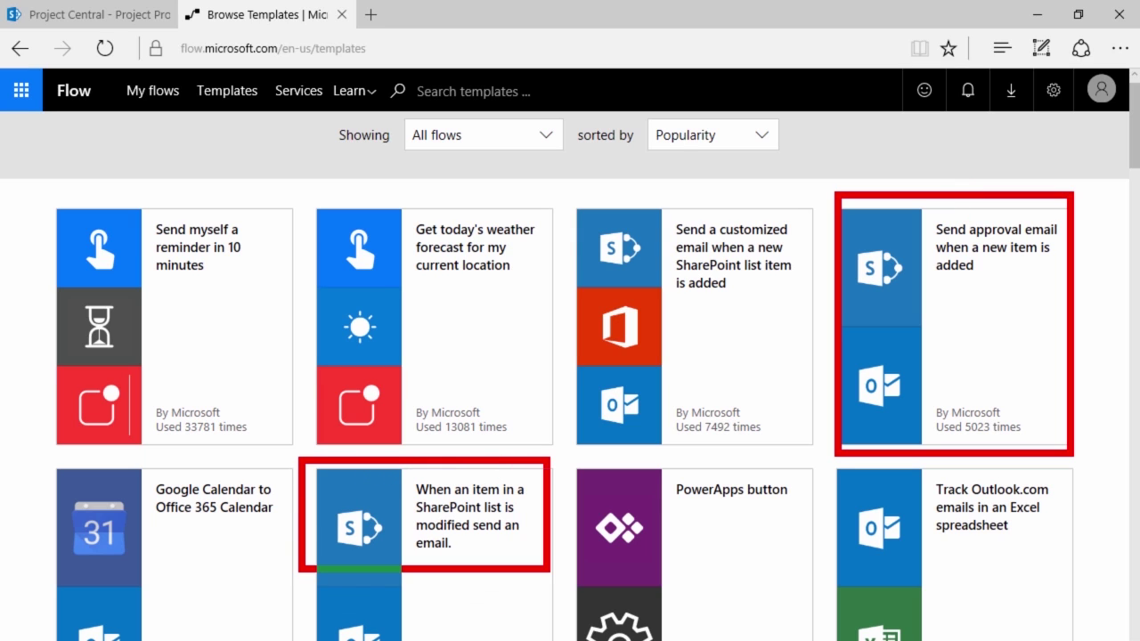
scroll(499, 178, down, 5)
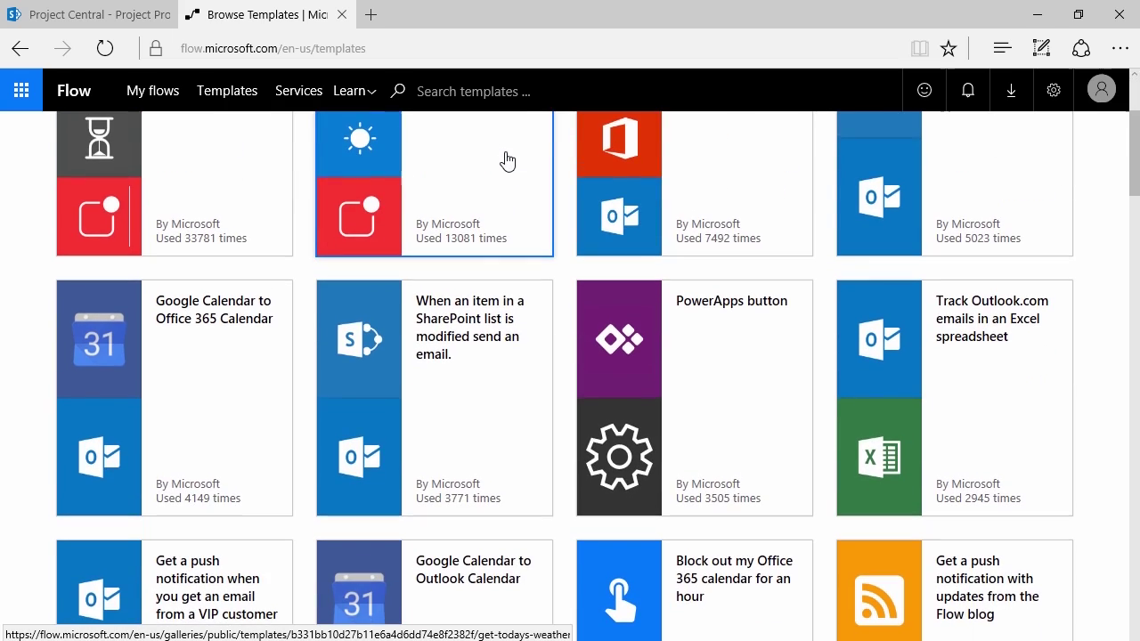
scroll(575, 312, down, 2)
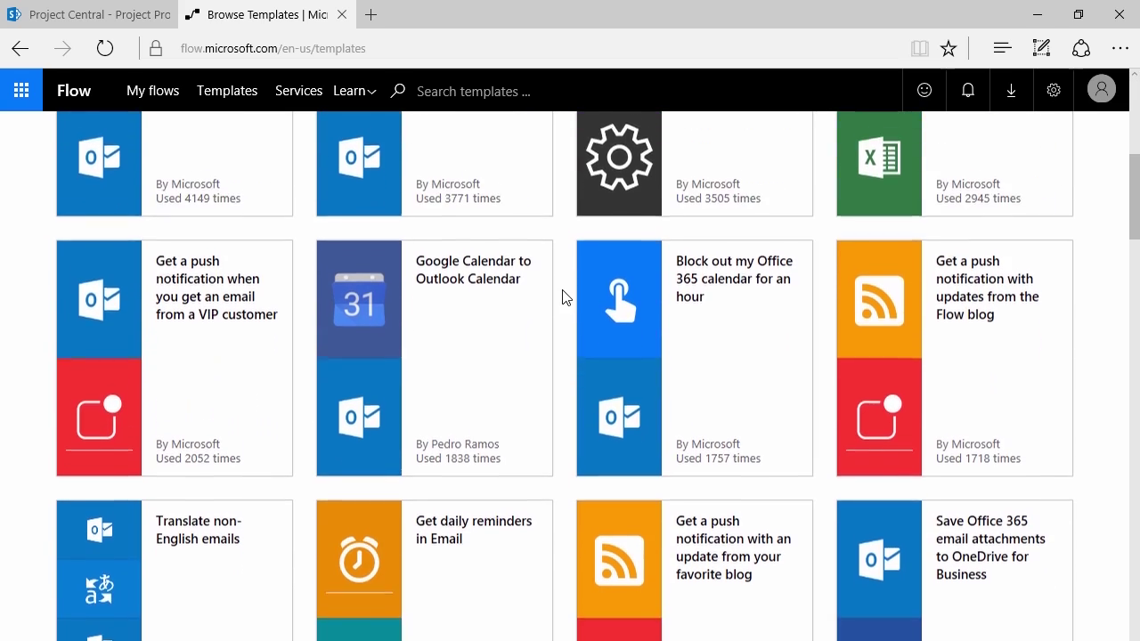
scroll(557, 282, up, 2)
scroll(553, 265, up, 5)
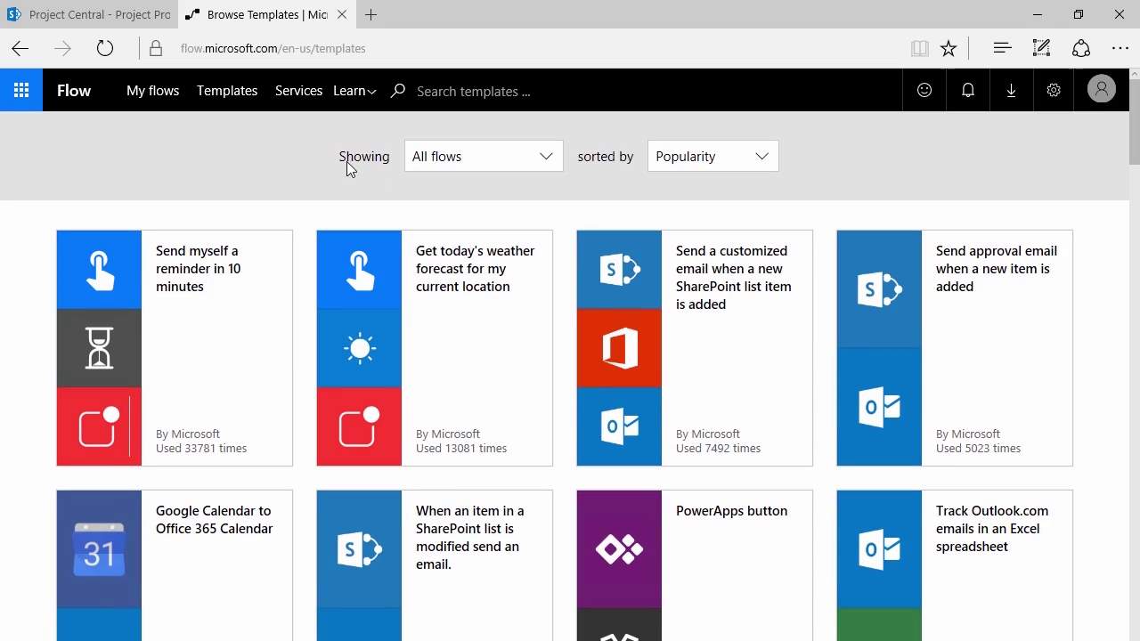
click(286, 100)
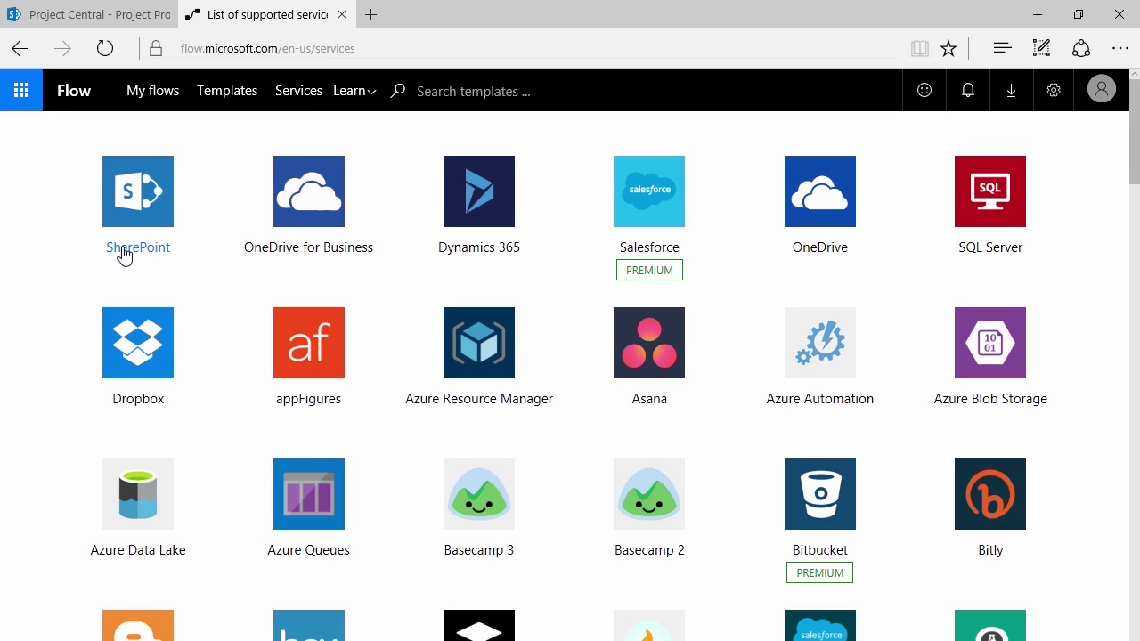
Open the SharePoint service page and browse through its flow templates
click(123, 256)
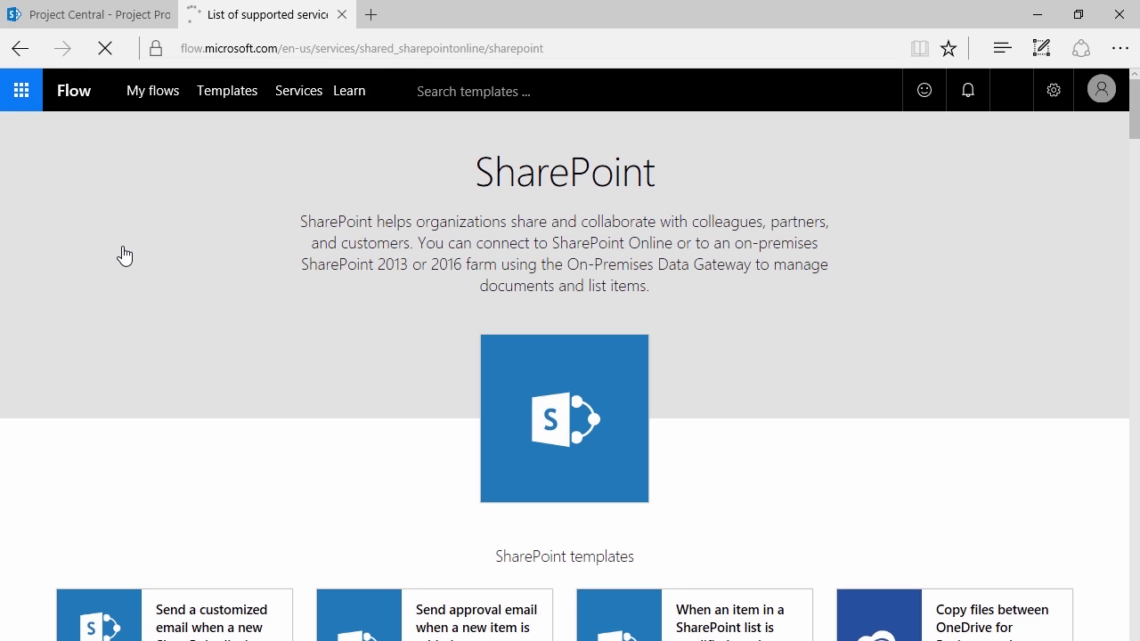
scroll(425, 378, down, 1)
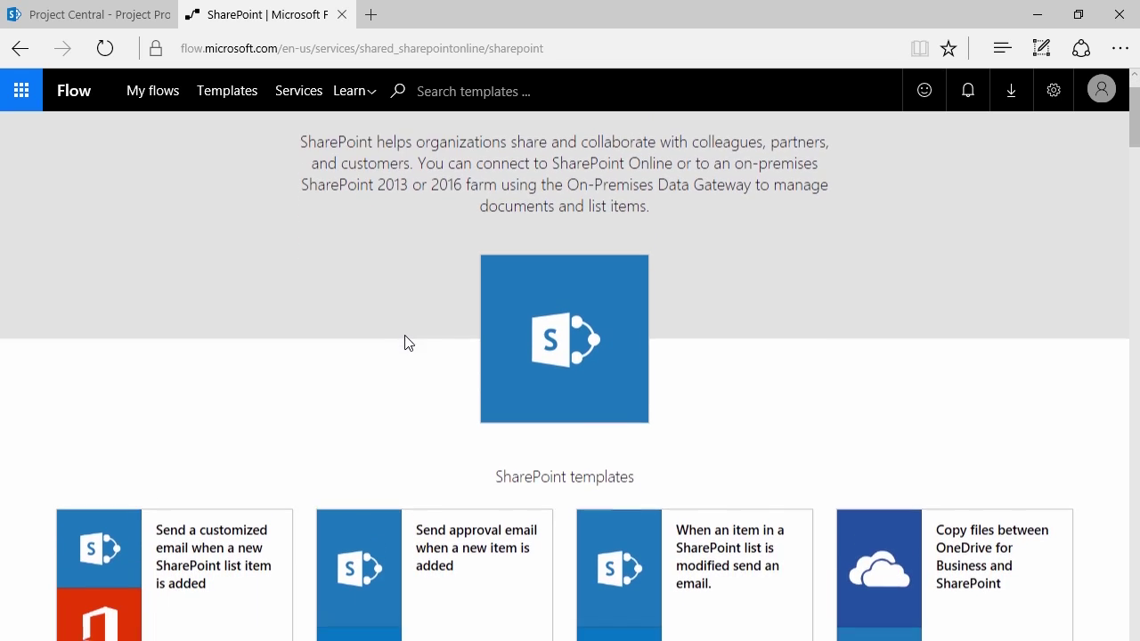
scroll(406, 328, down, 2)
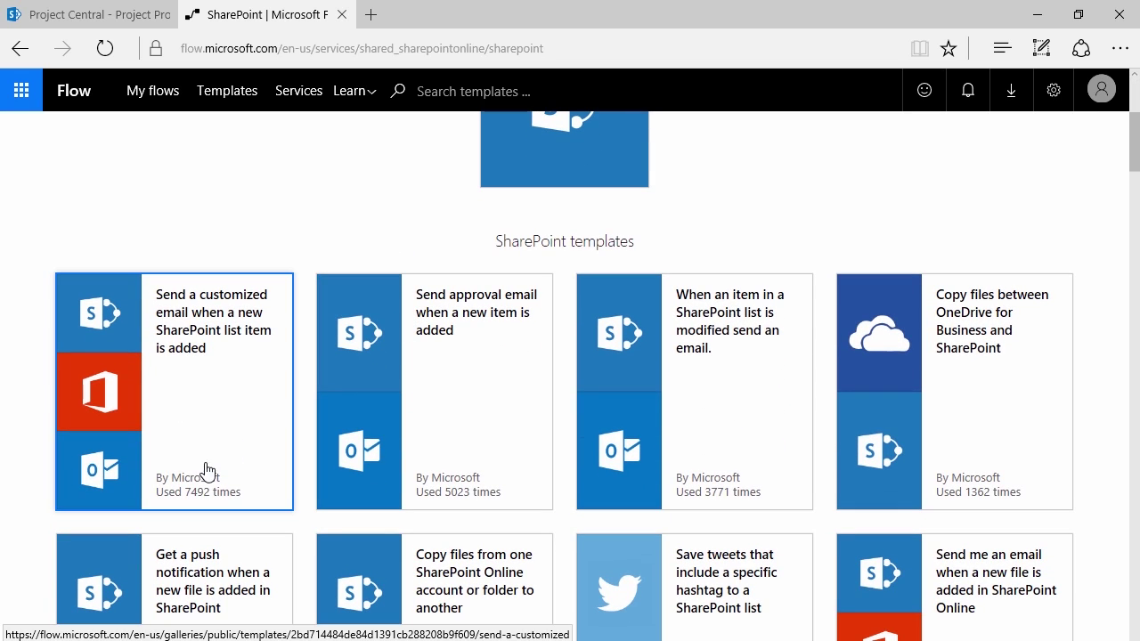
key(ctrl+2)
drag(221, 463, 281, 343)
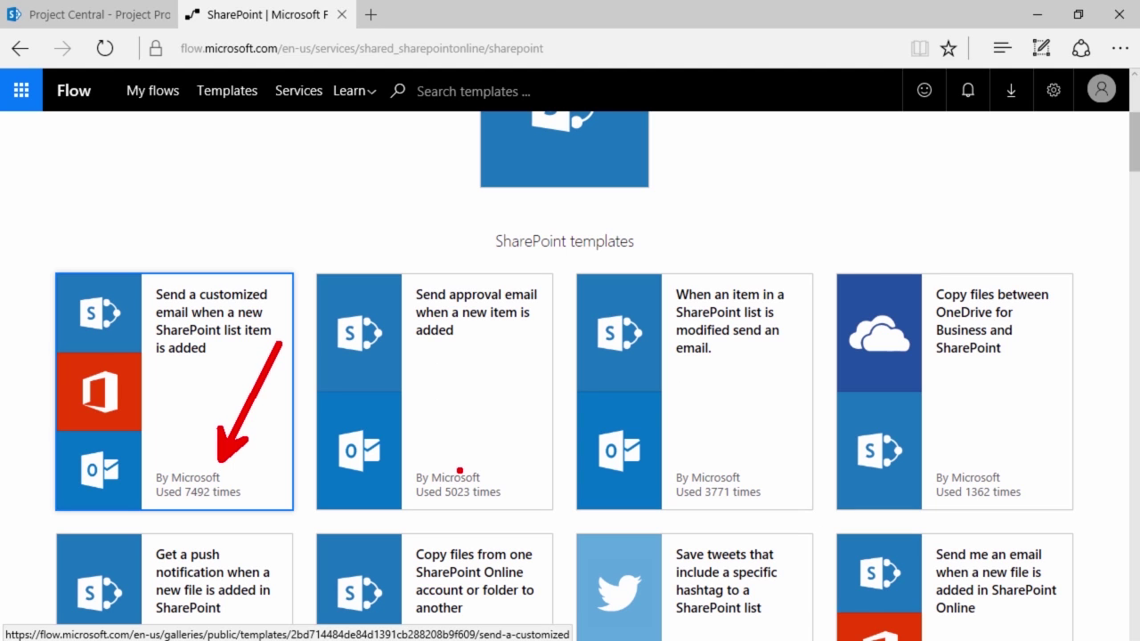
drag(459, 470, 523, 385)
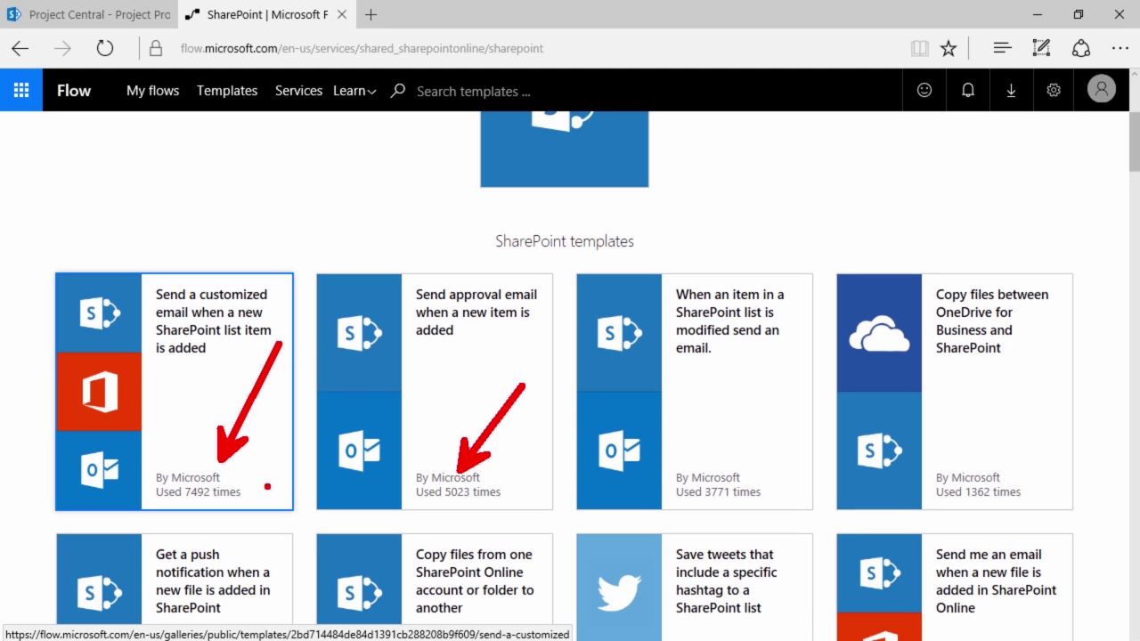
key(Escape)
scroll(244, 445, down, 5)
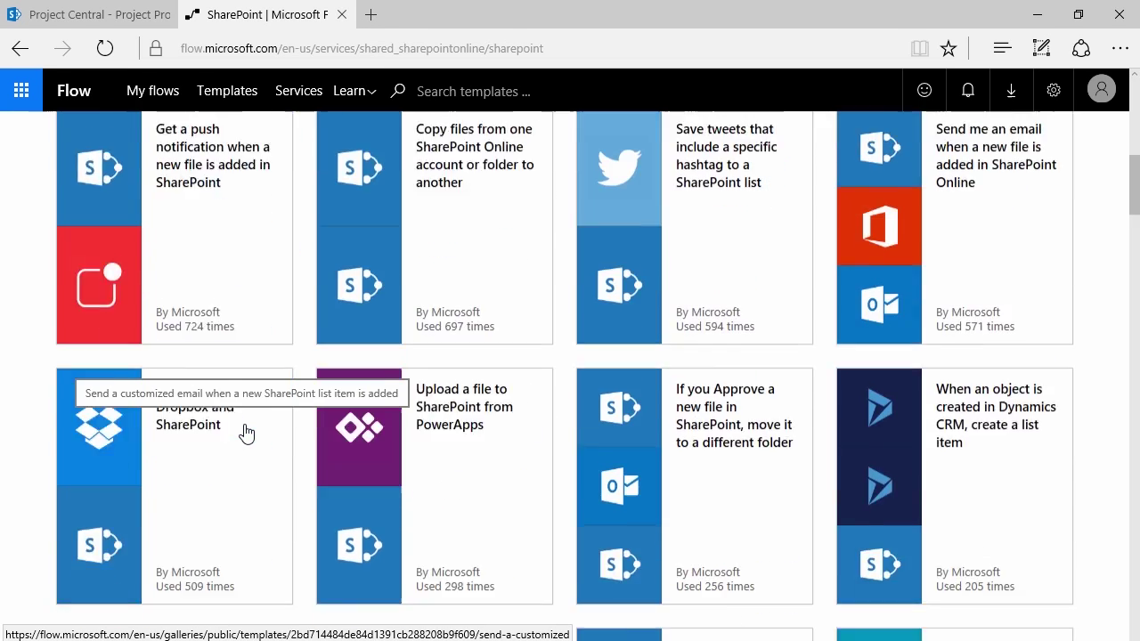
scroll(247, 431, down, 10)
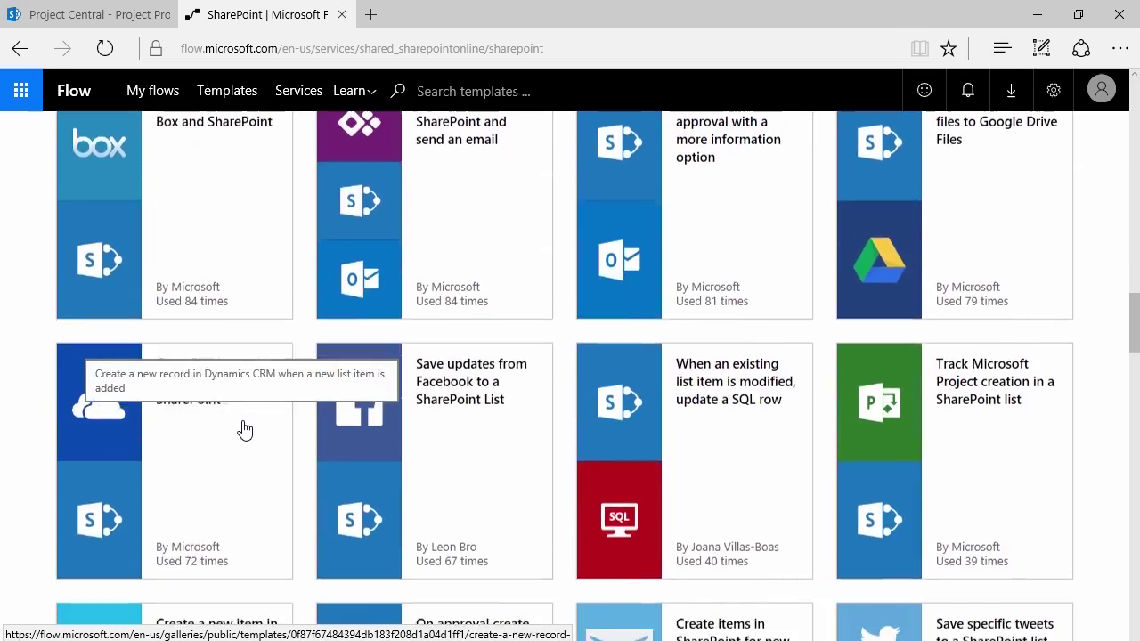
scroll(244, 427, down, 5)
scroll(244, 427, up, 4)
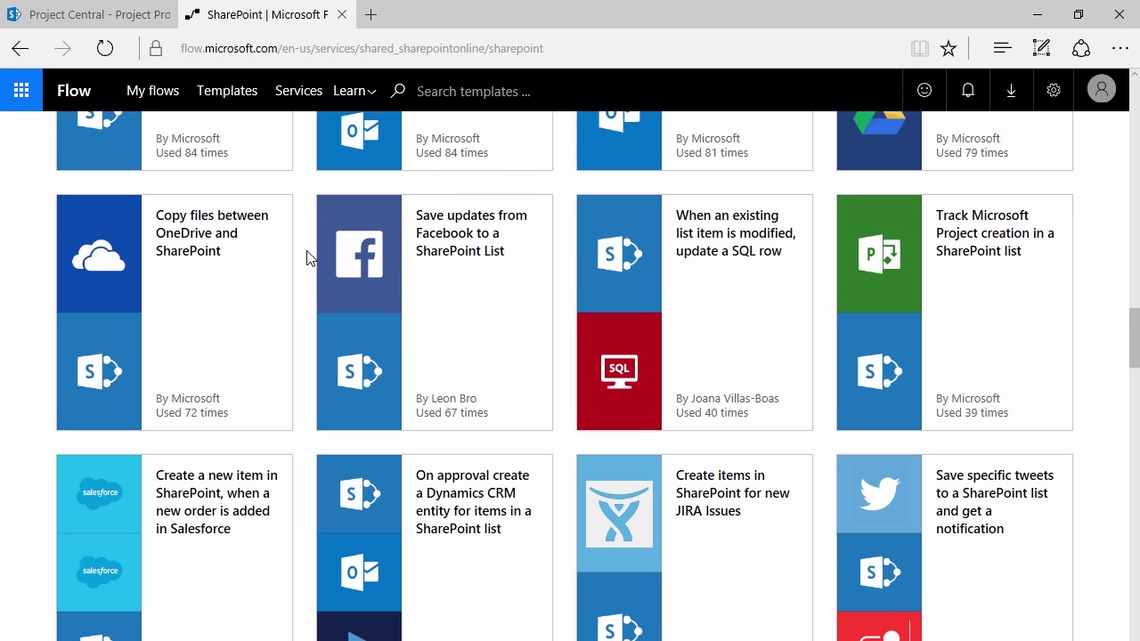
scroll(308, 257, up, 2)
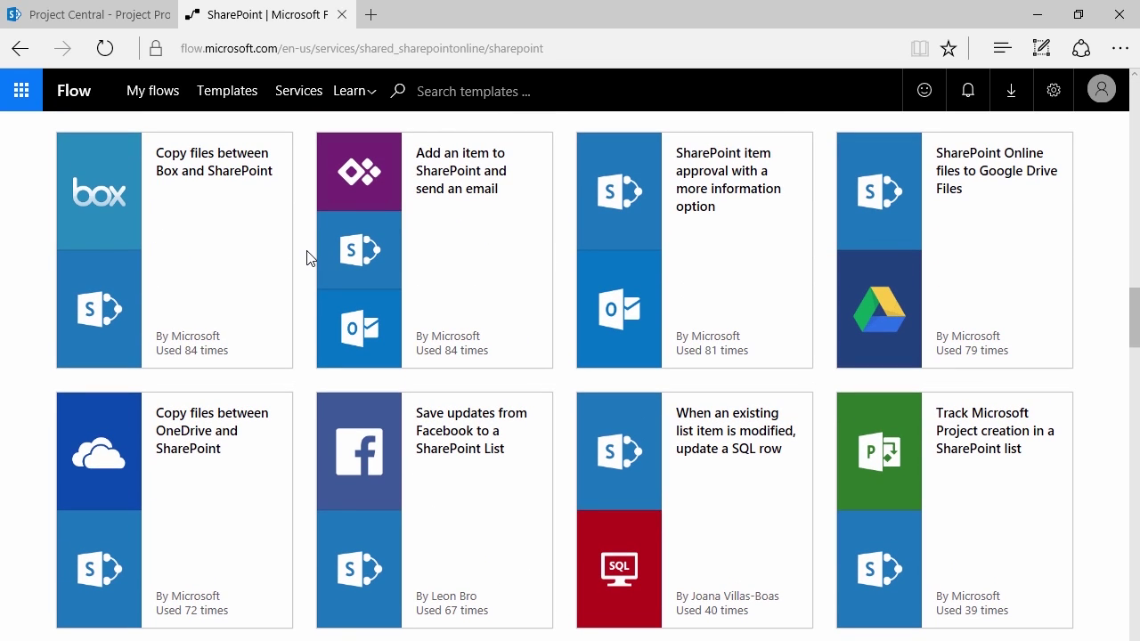
scroll(308, 258, up, 10)
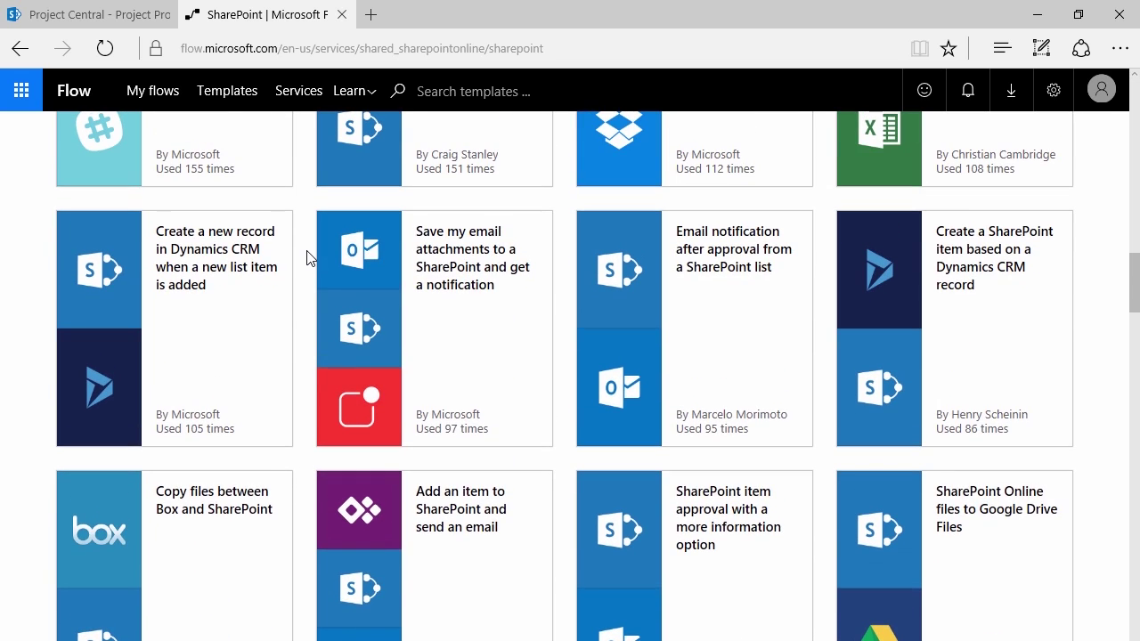
scroll(307, 257, down, 3)
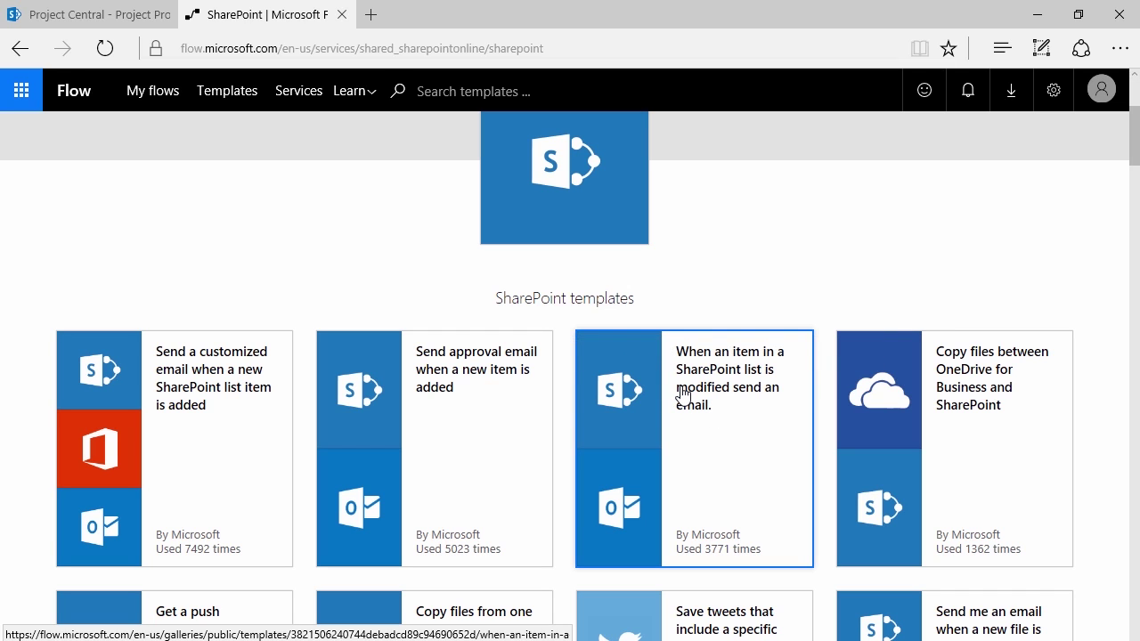
scroll(682, 394, up, 3)
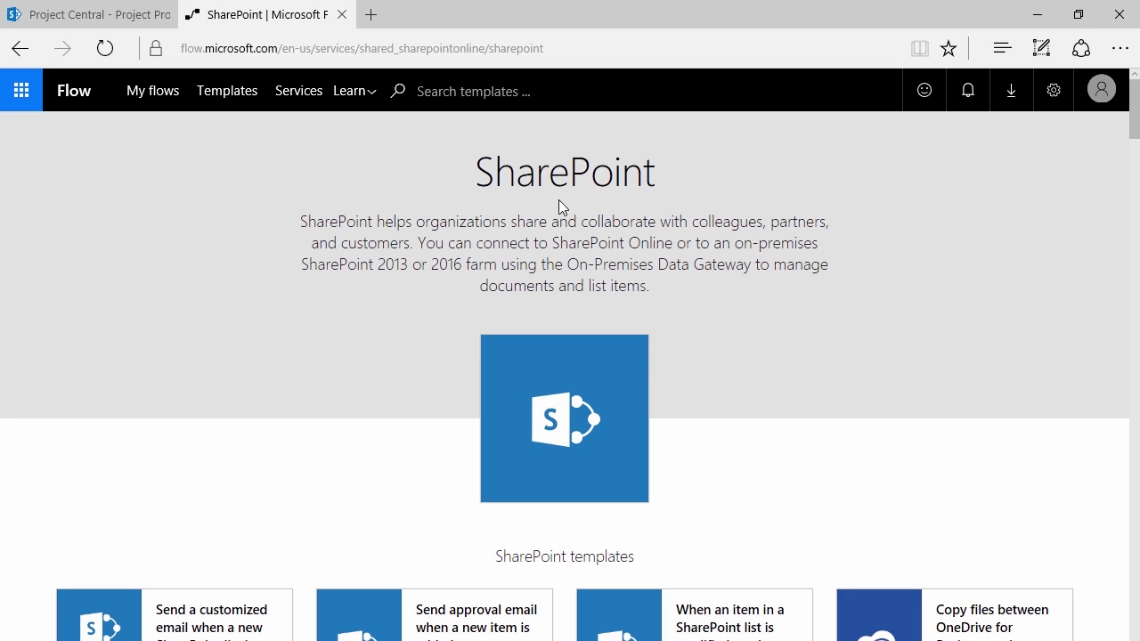
Check My flows, then return to the SharePoint templates page
click(154, 92)
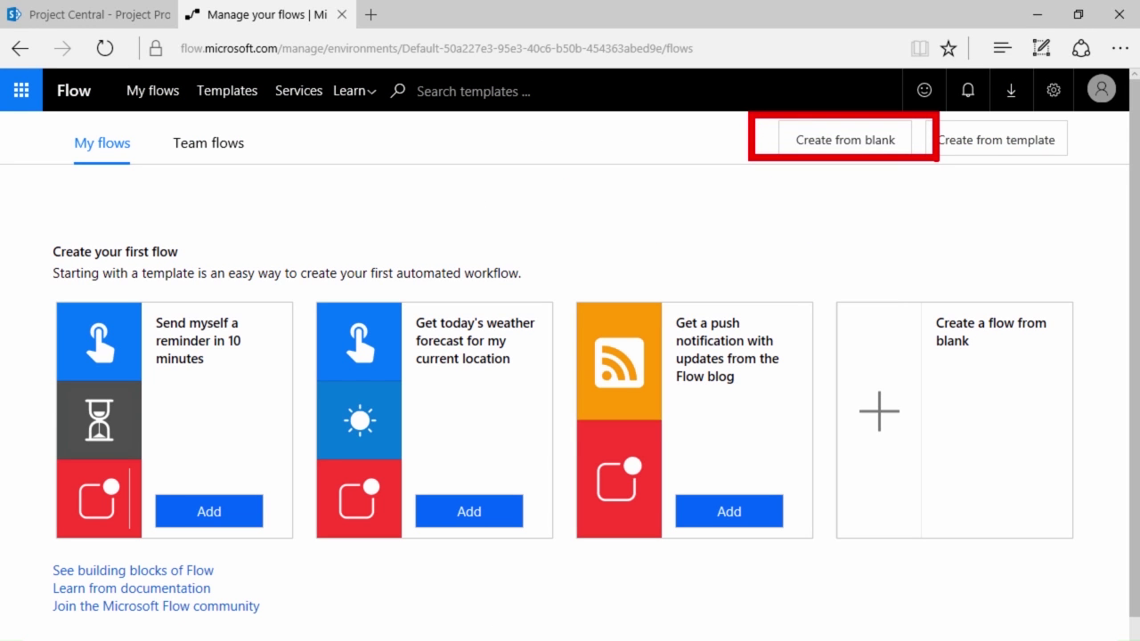
click(16, 55)
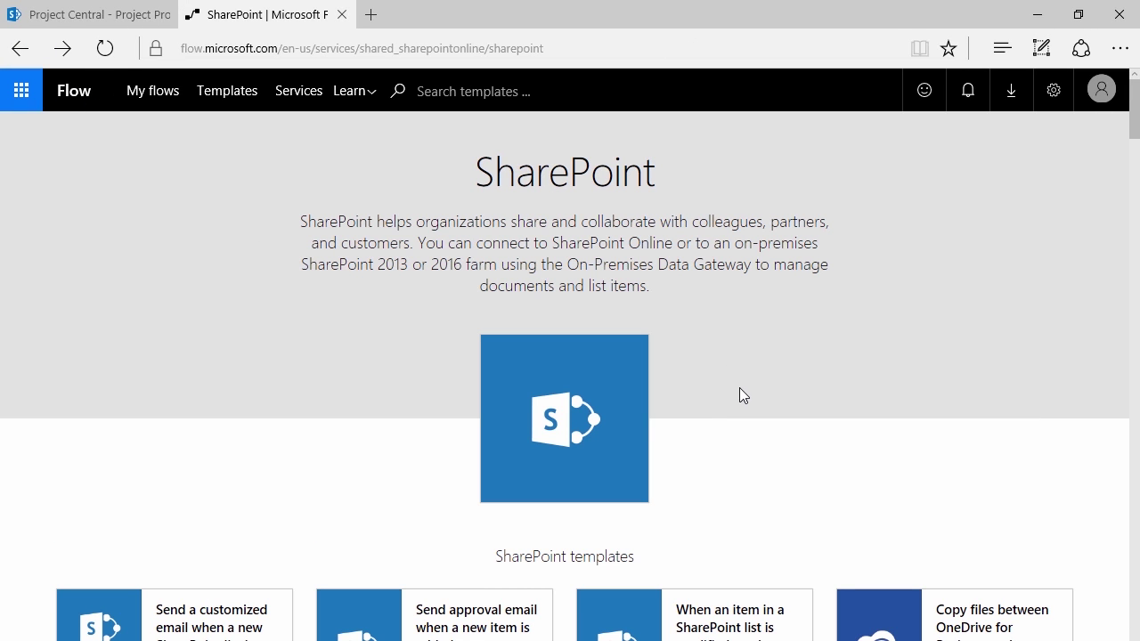
scroll(735, 374, down, 2)
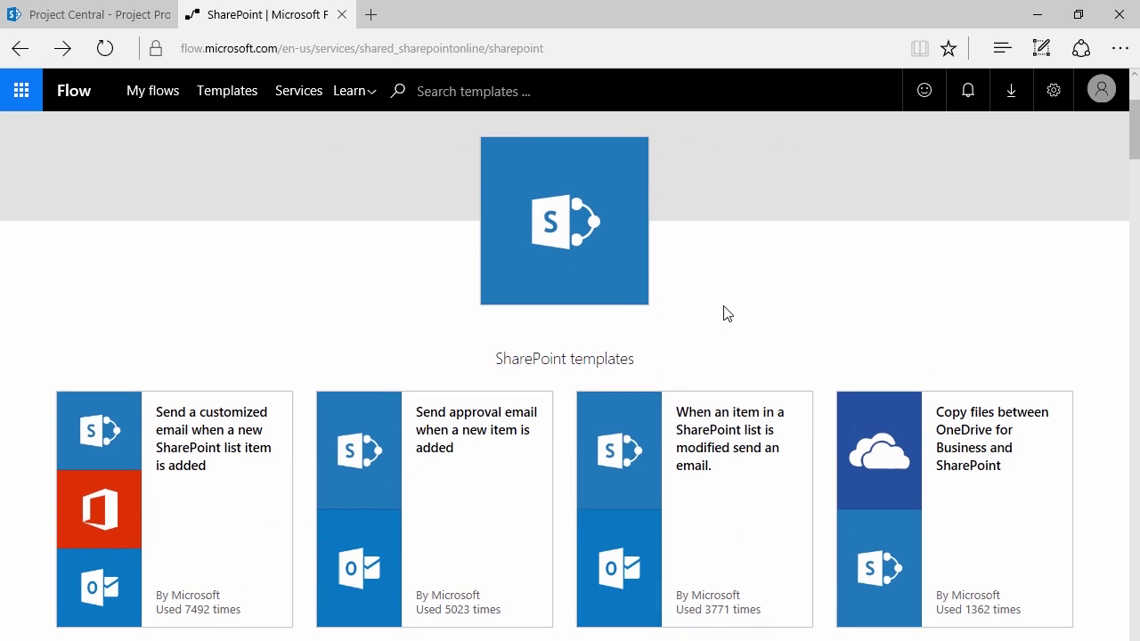
Start the 'When an item in a SharePoint list is modified send an email' template
click(638, 503)
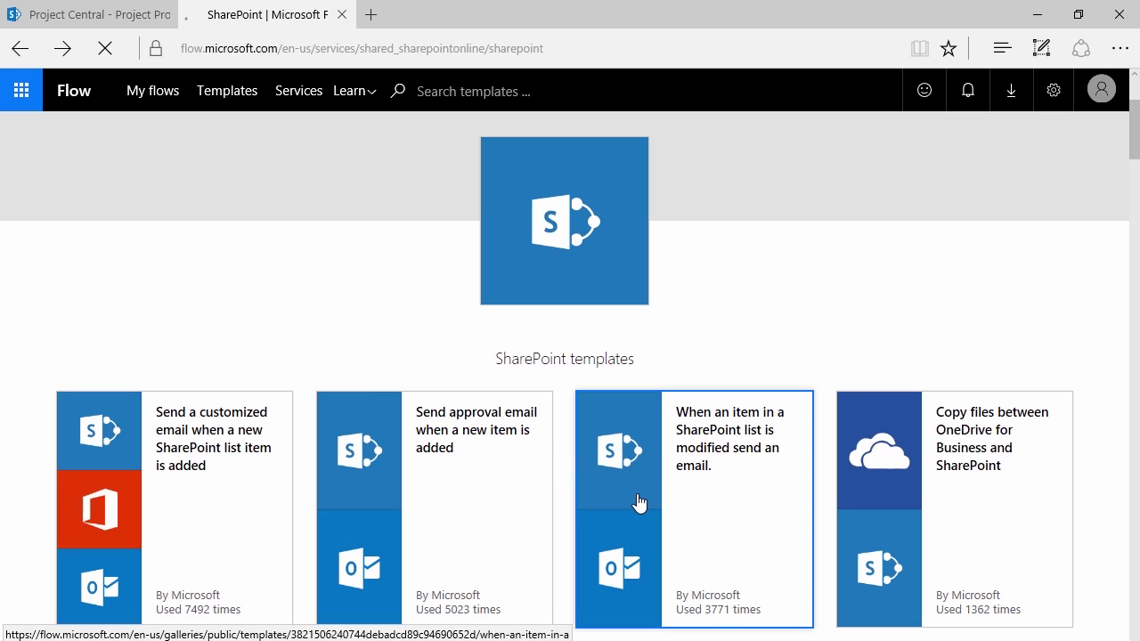
scroll(232, 285, down, 1)
scroll(228, 271, up, 1)
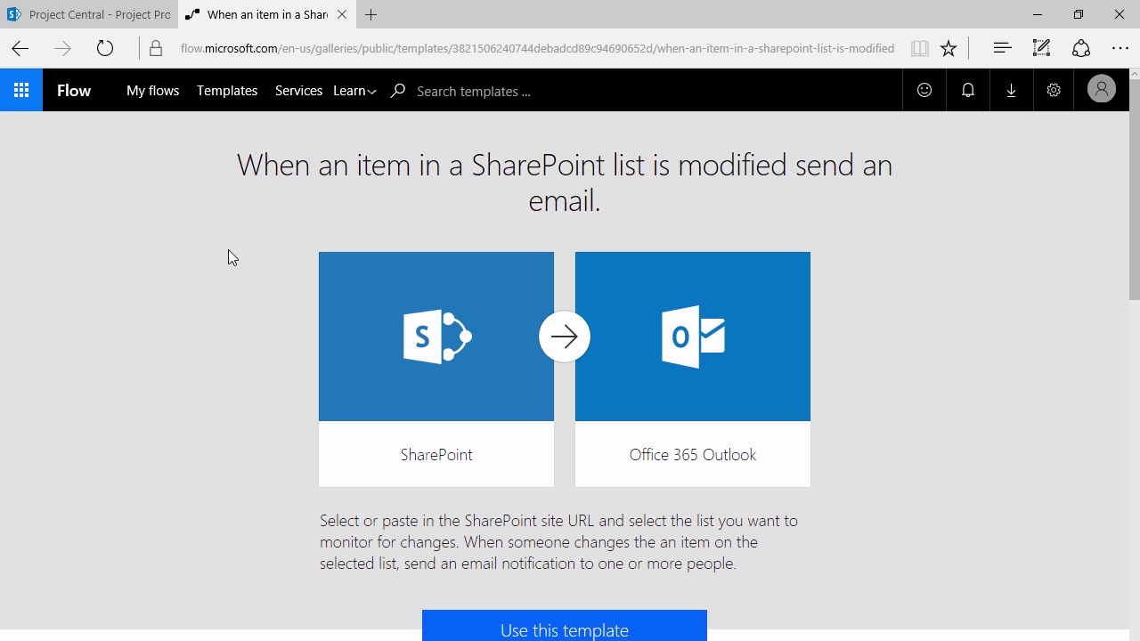
scroll(222, 276, down, 1)
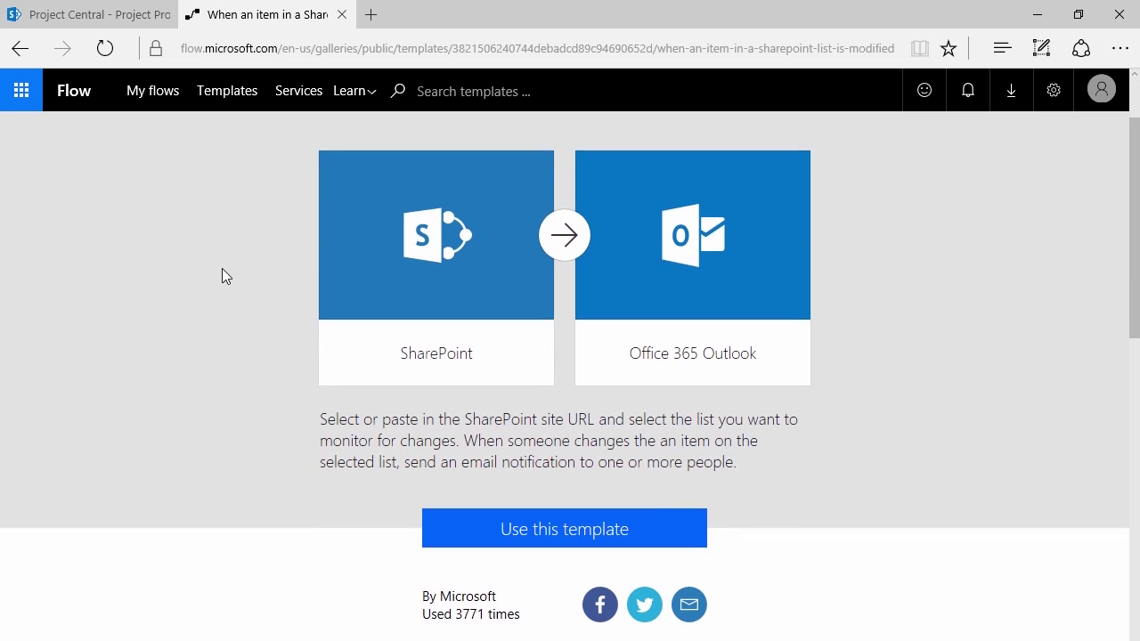
scroll(323, 392, down, 3)
click(565, 260)
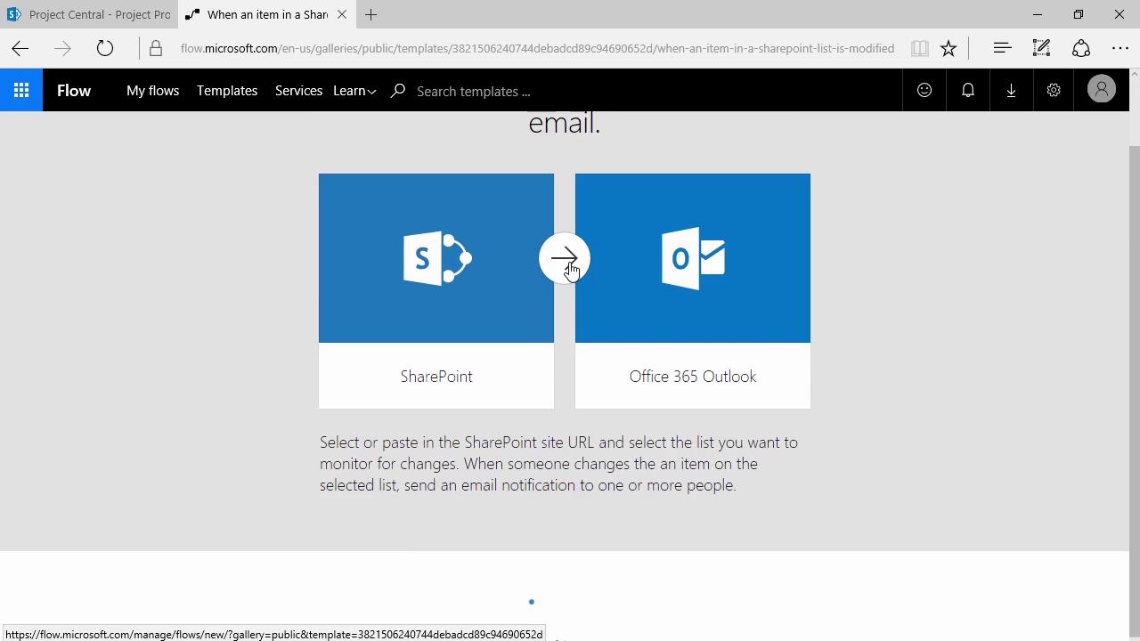
scroll(167, 325, down, 2)
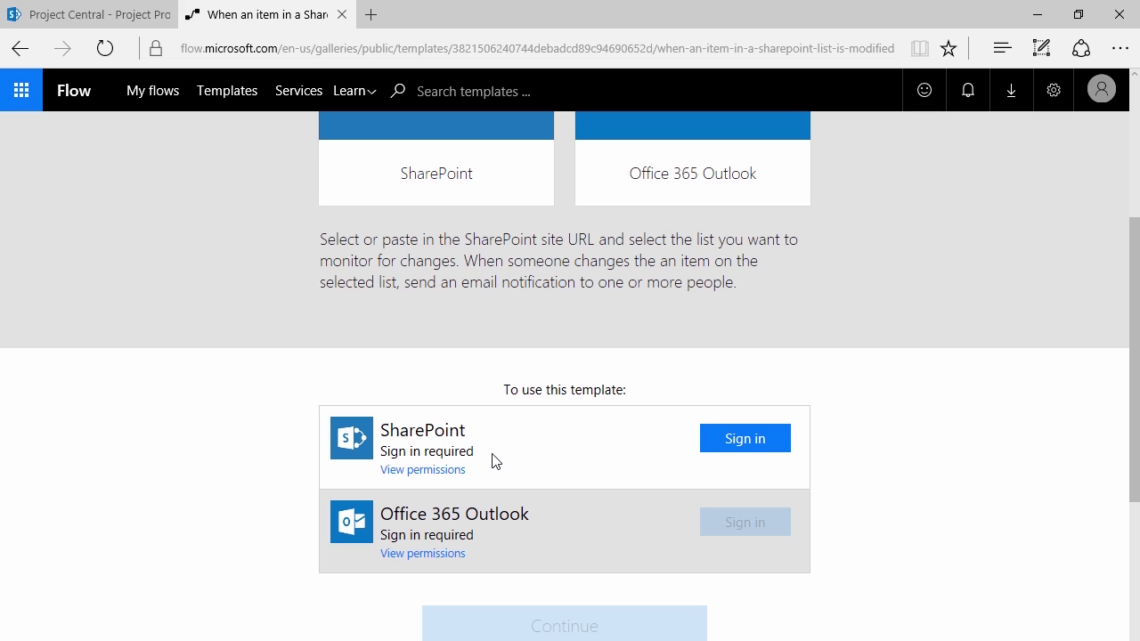
Sign in to the SharePoint and Office 365 Outlook connections for the template
click(744, 446)
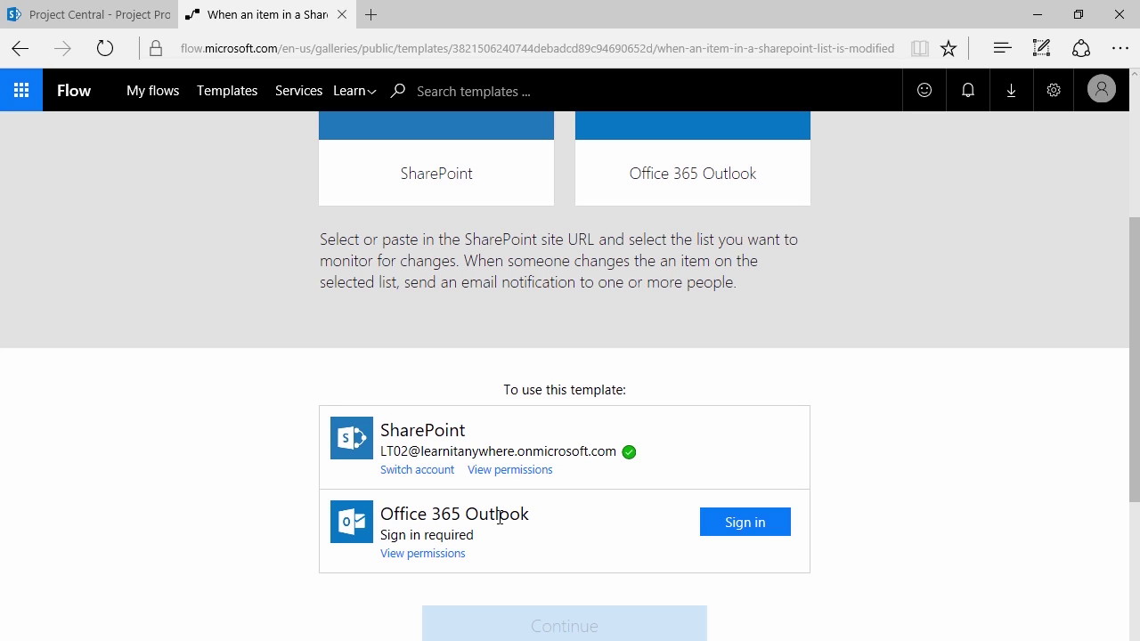
click(715, 533)
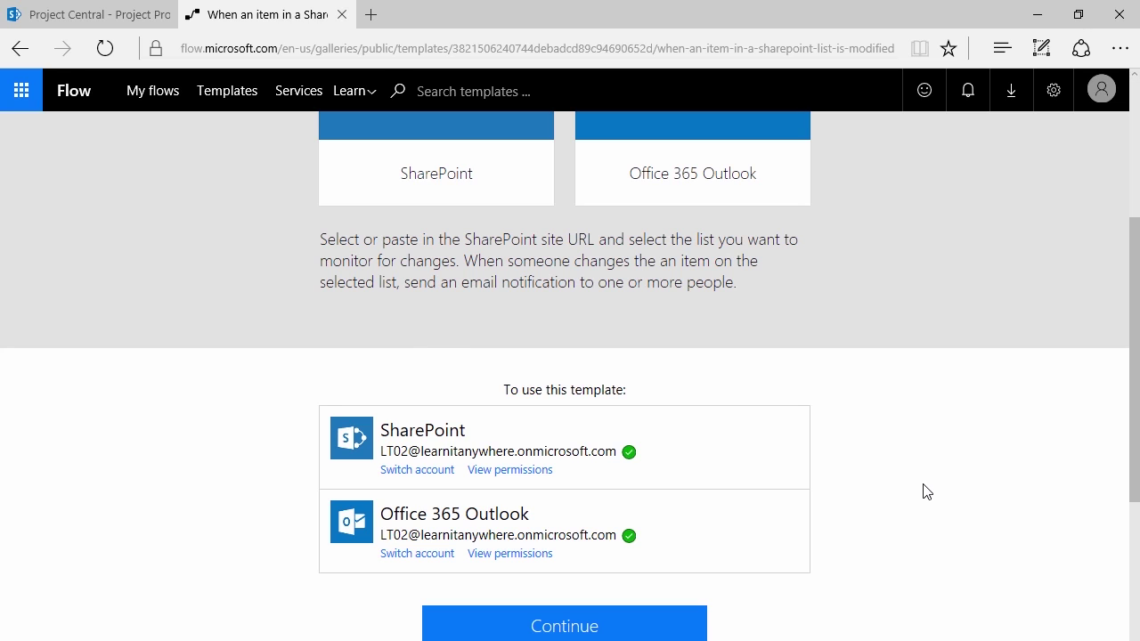
scroll(627, 300, up, 3)
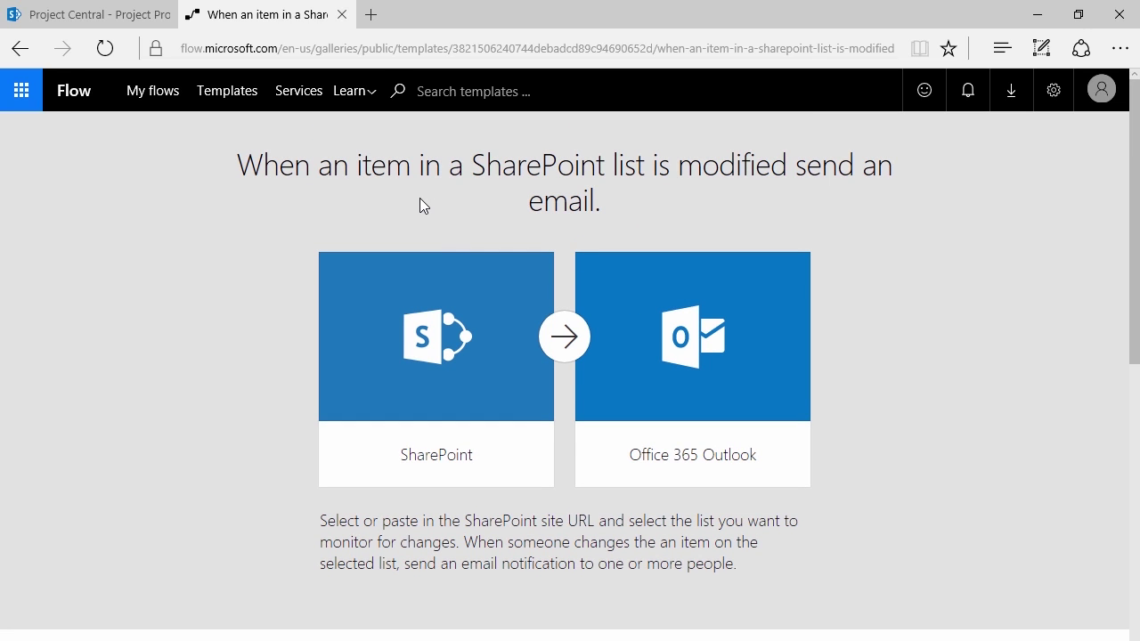
scroll(422, 205, down, 4)
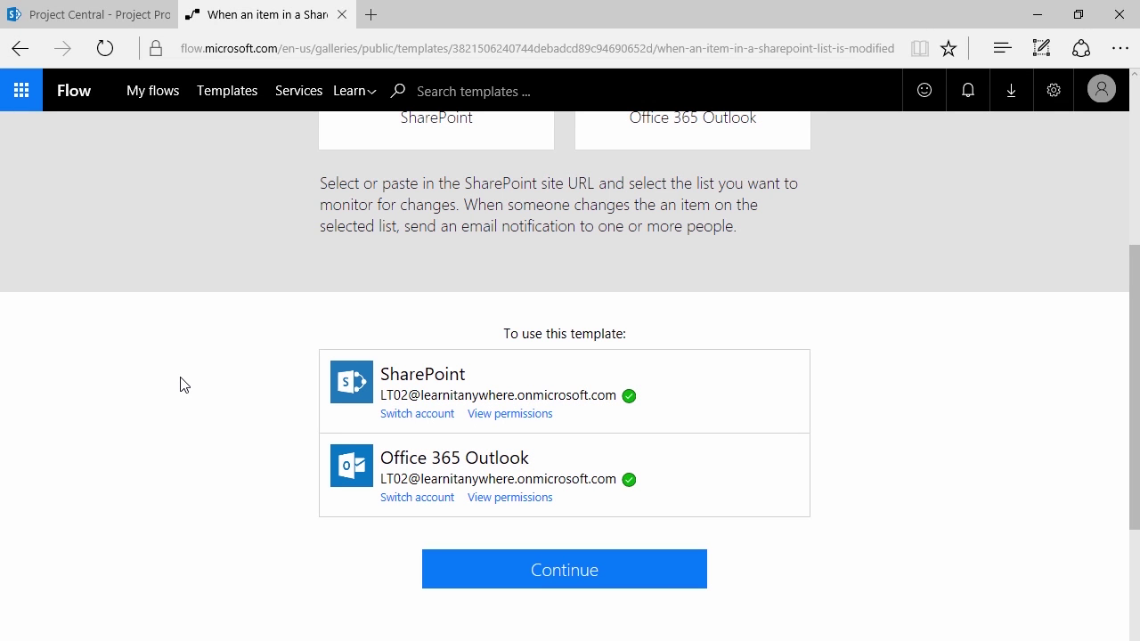
Continue into the new flow, review the Site url options, then switch to Project Central
click(534, 569)
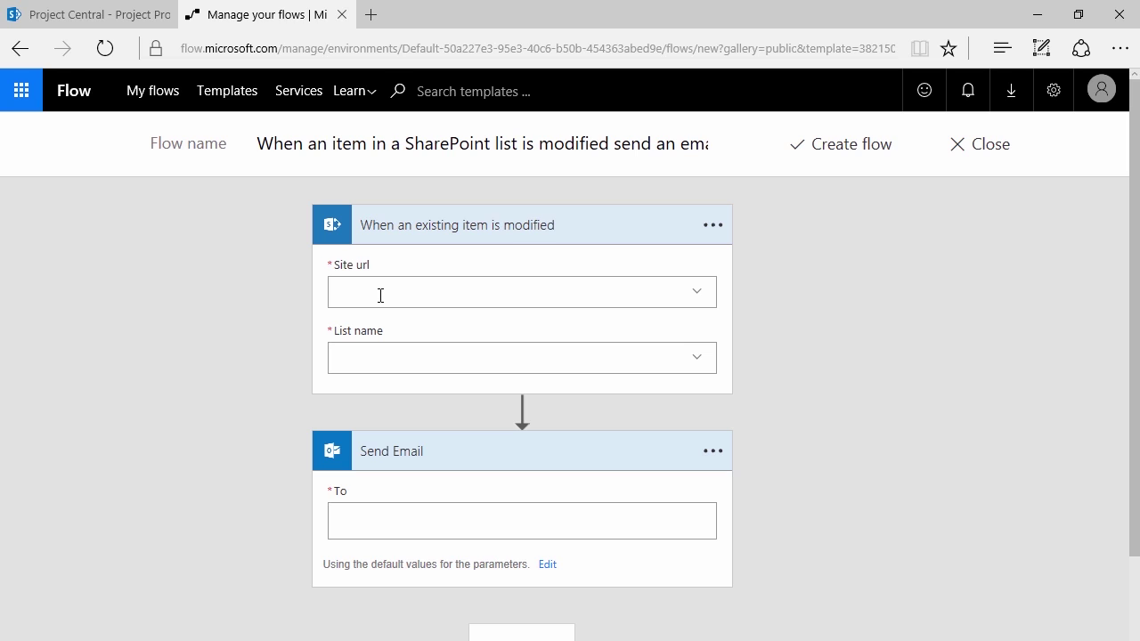
click(695, 299)
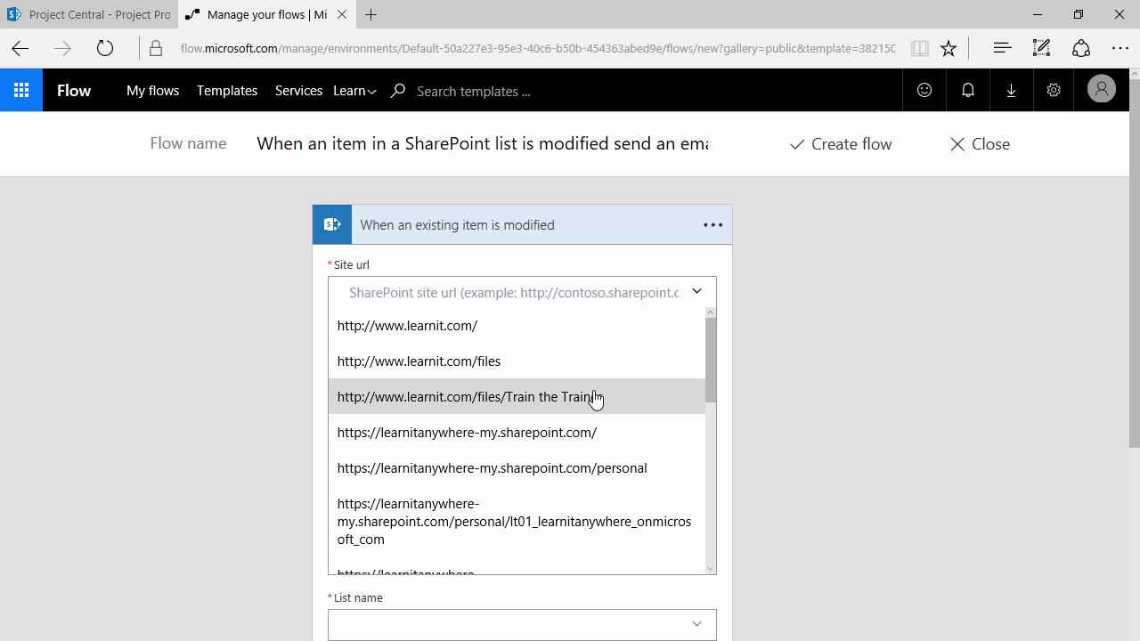
scroll(559, 419, down, 5)
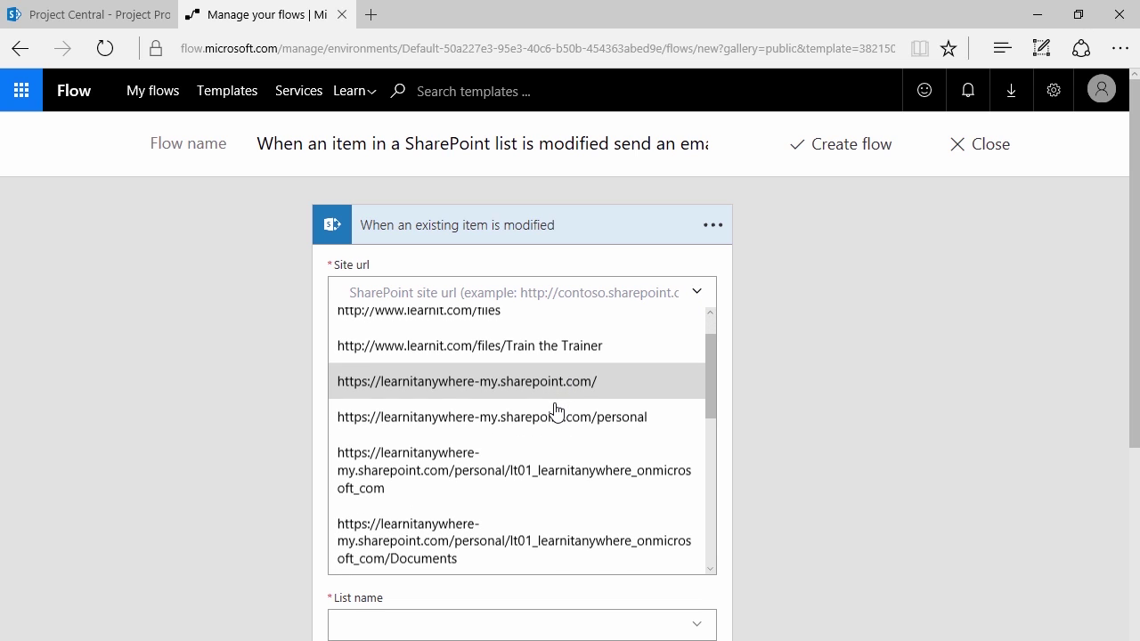
scroll(555, 410, down, 2)
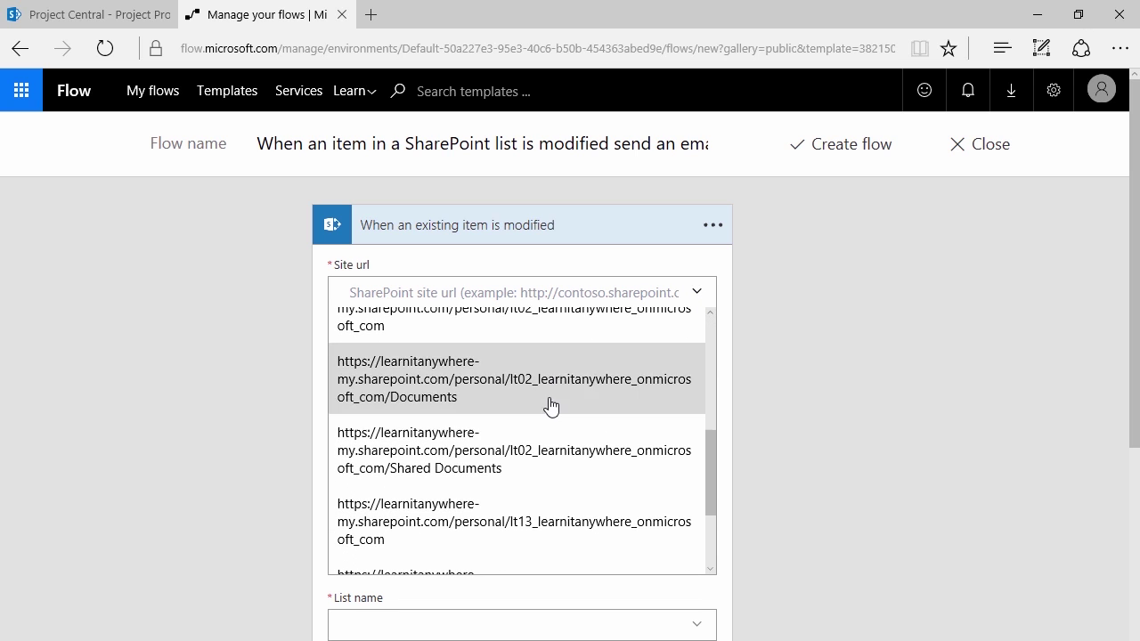
scroll(546, 403, down, 6)
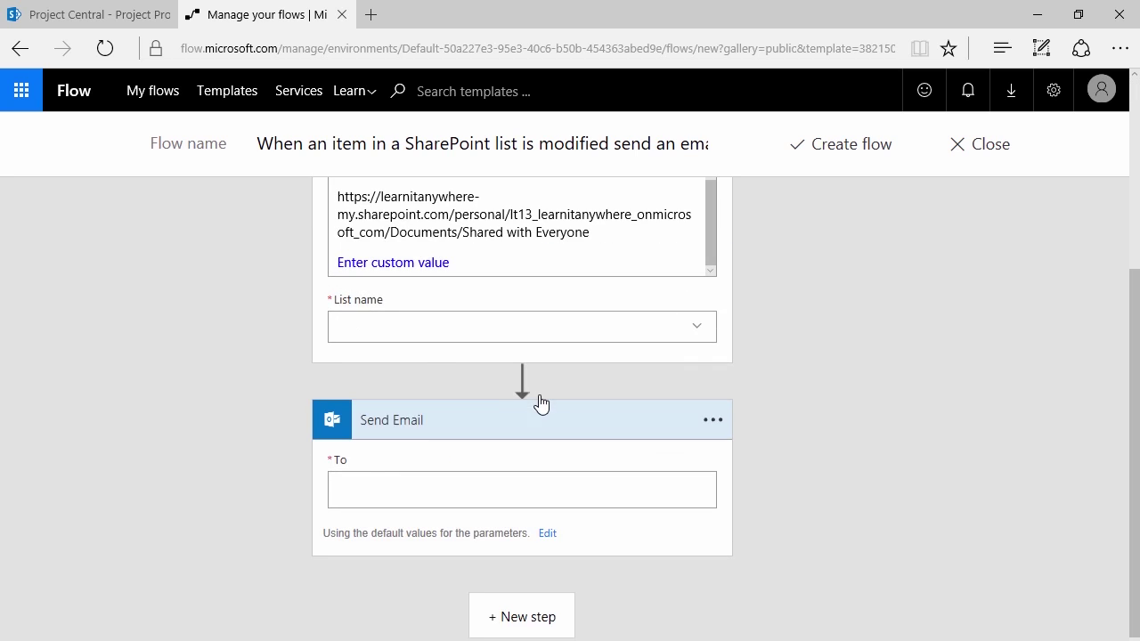
scroll(229, 337, up, 3)
scroll(682, 420, up, 4)
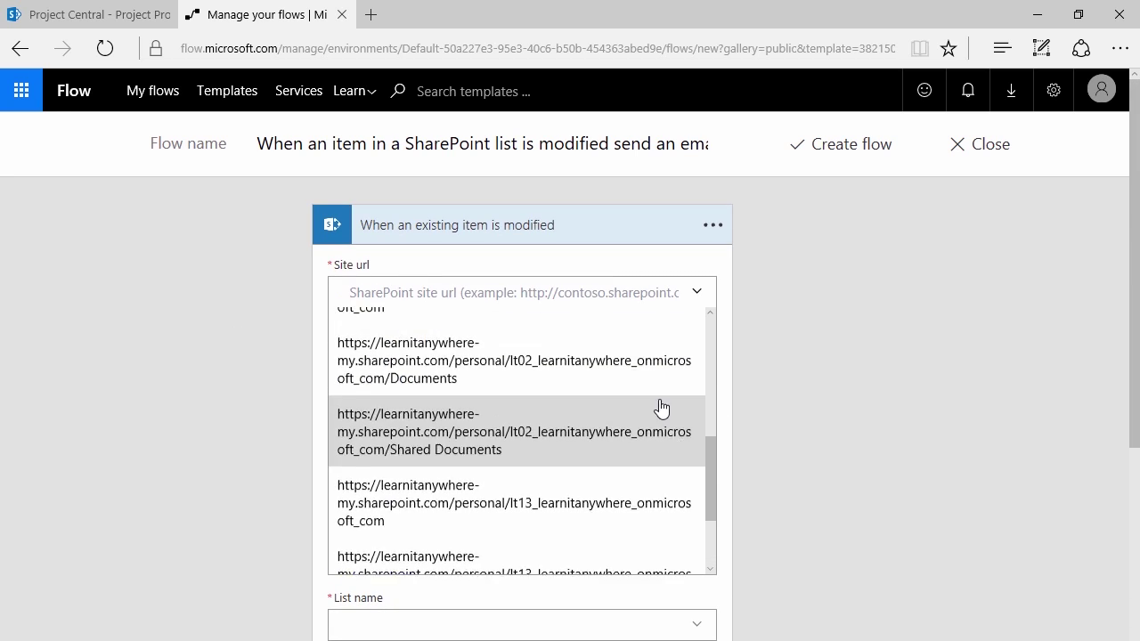
scroll(544, 400, up, 2)
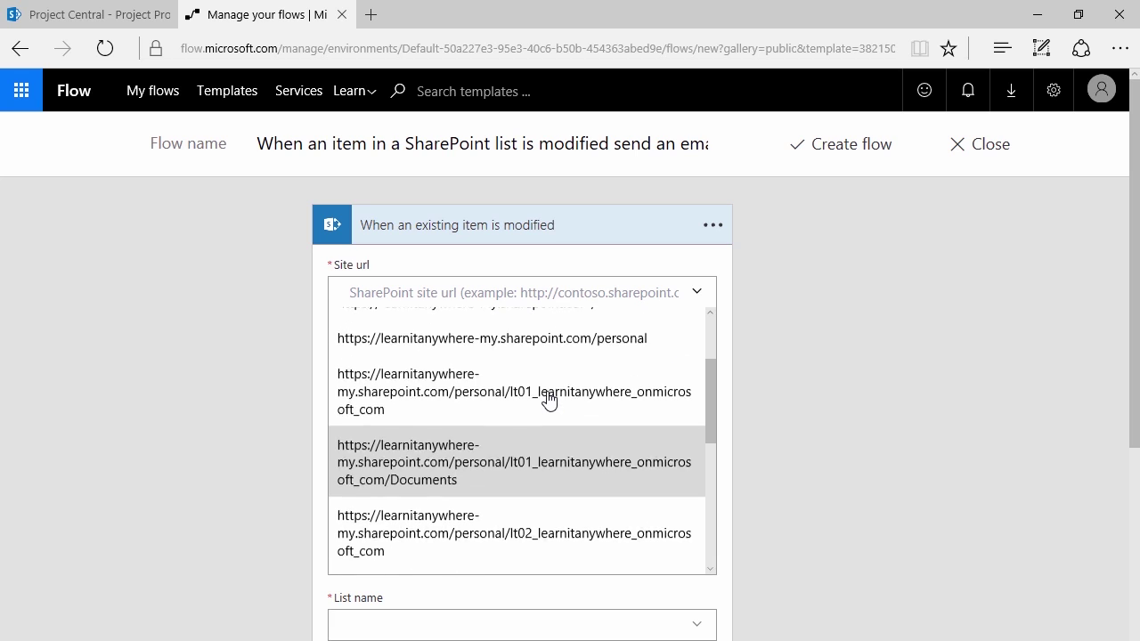
scroll(455, 382, up, 2)
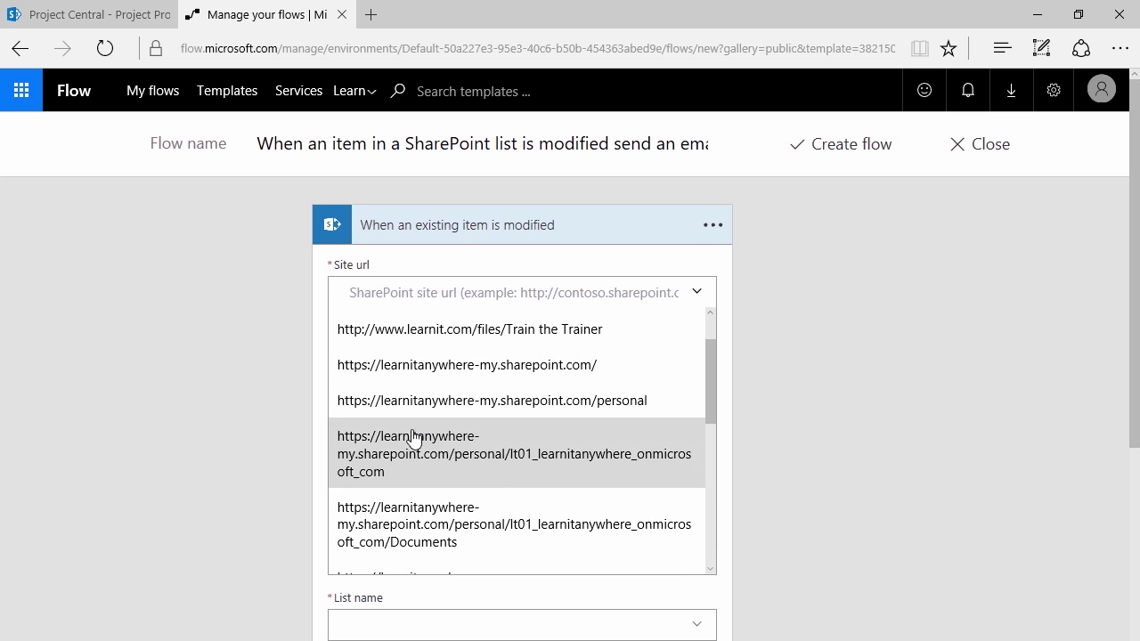
click(89, 15)
click(418, 46)
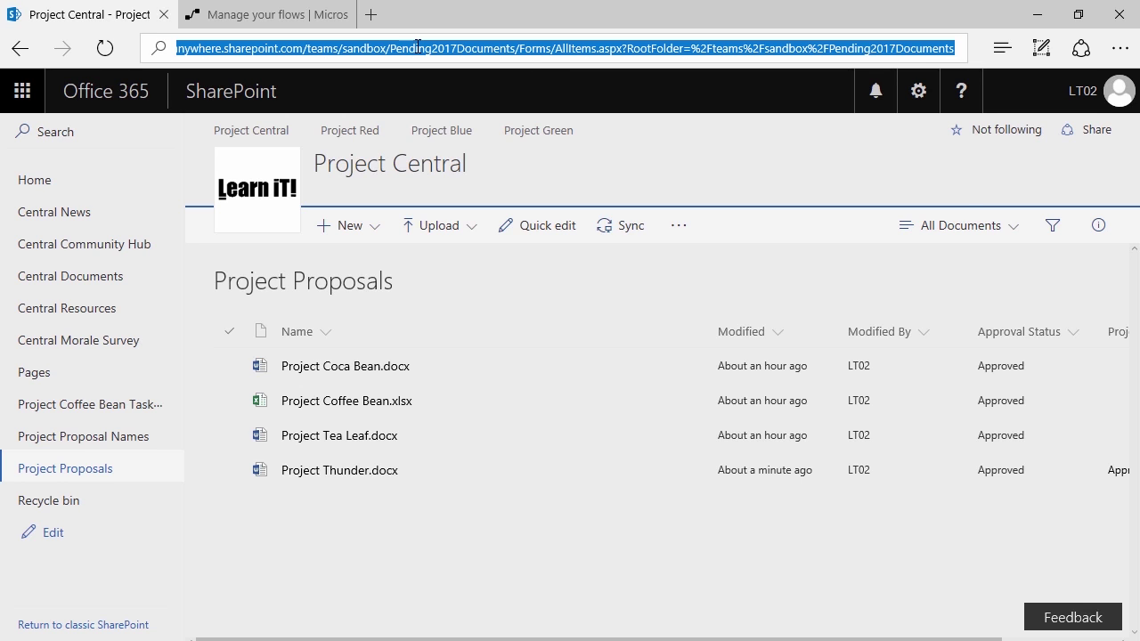
drag(384, 49, 132, 48)
key(shift+Right)
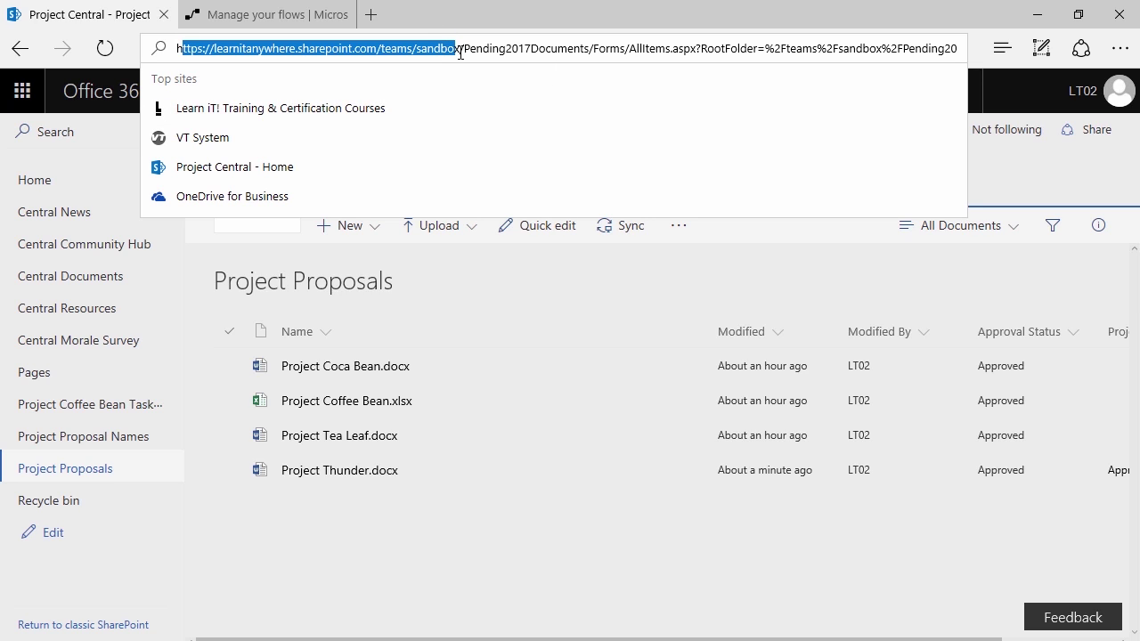
drag(460, 50, 89, 55)
key(ctrl+c)
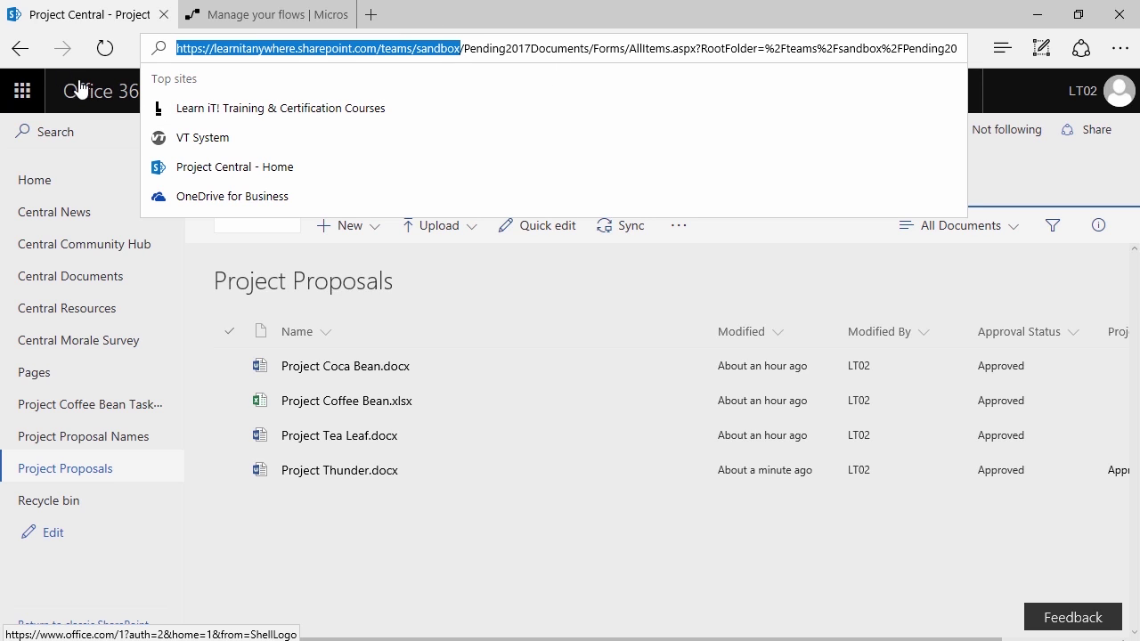
click(225, 14)
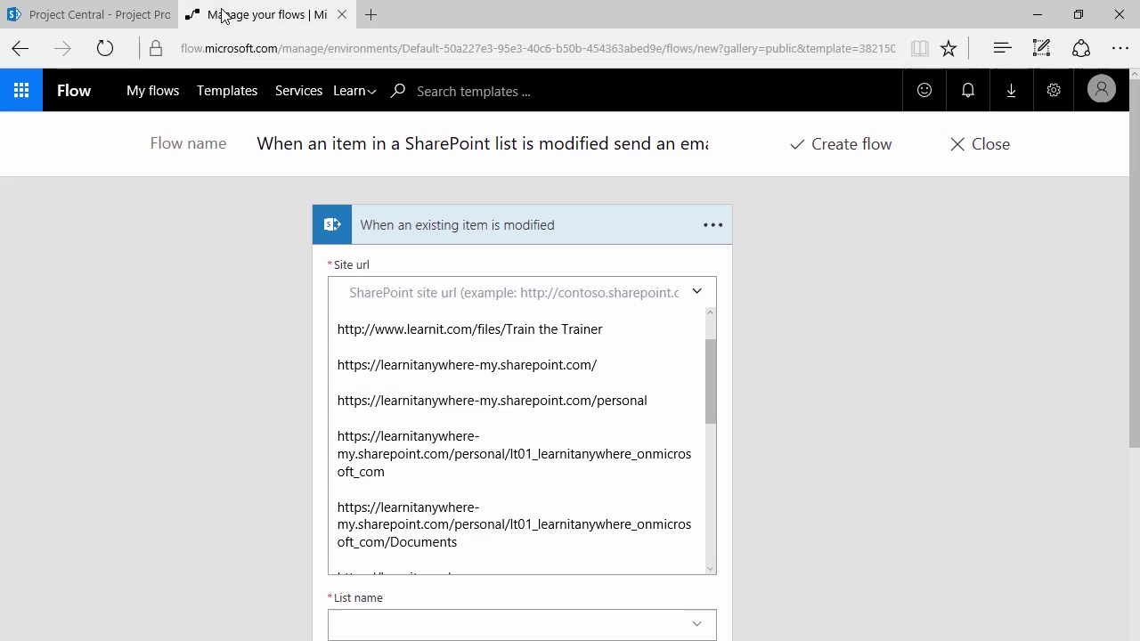
click(459, 301)
key(ctrl+v)
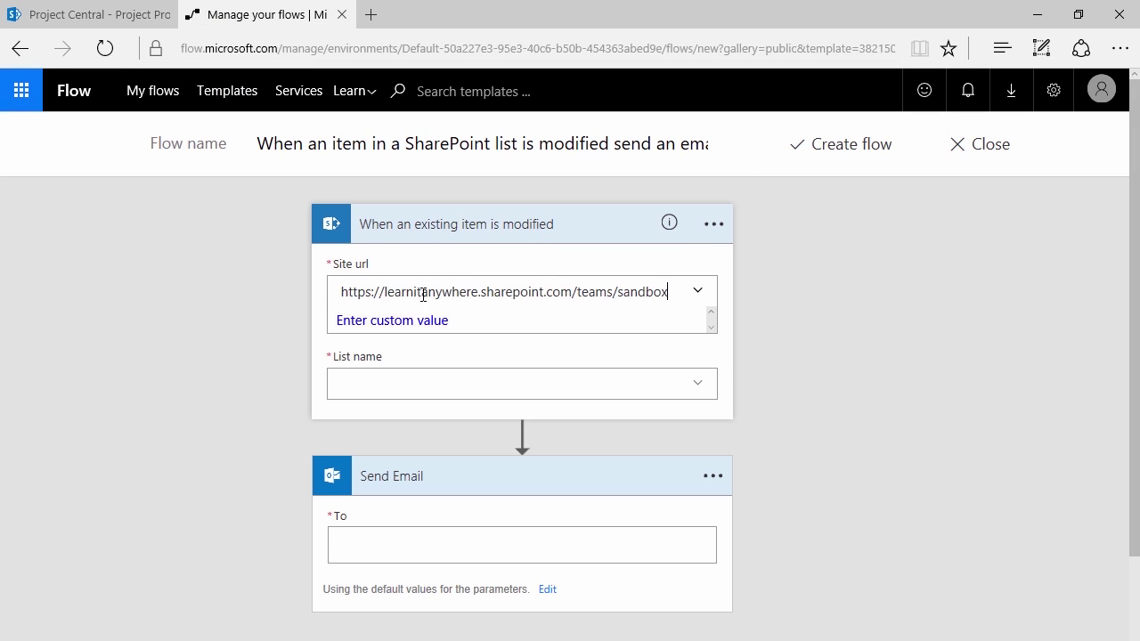
click(494, 384)
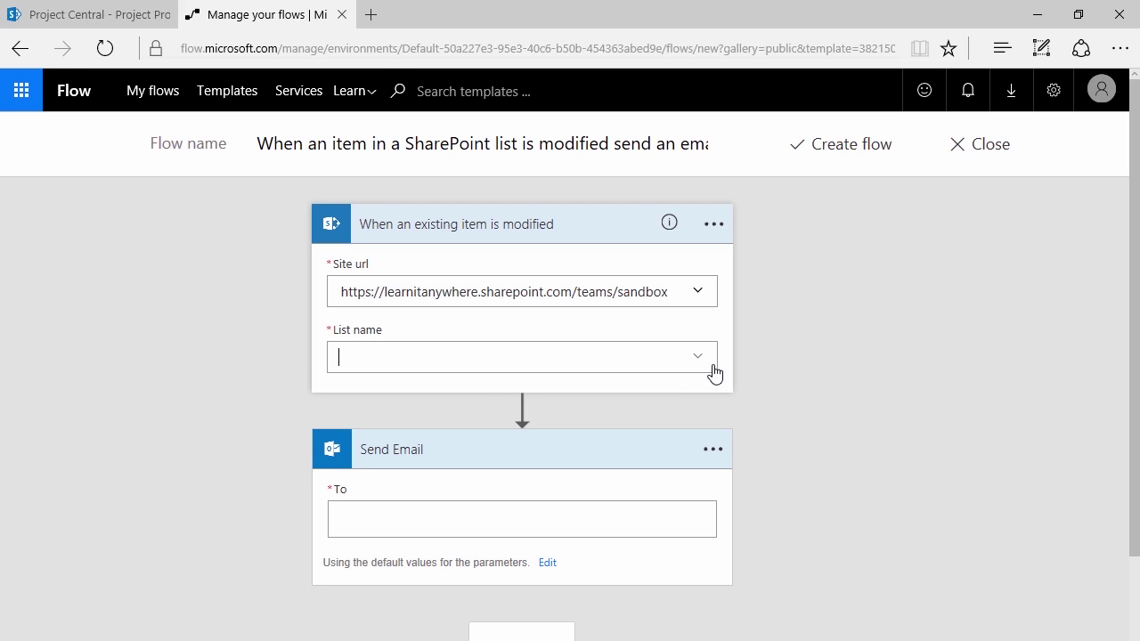
Set the trigger's List name to Project Proposal Names
click(694, 362)
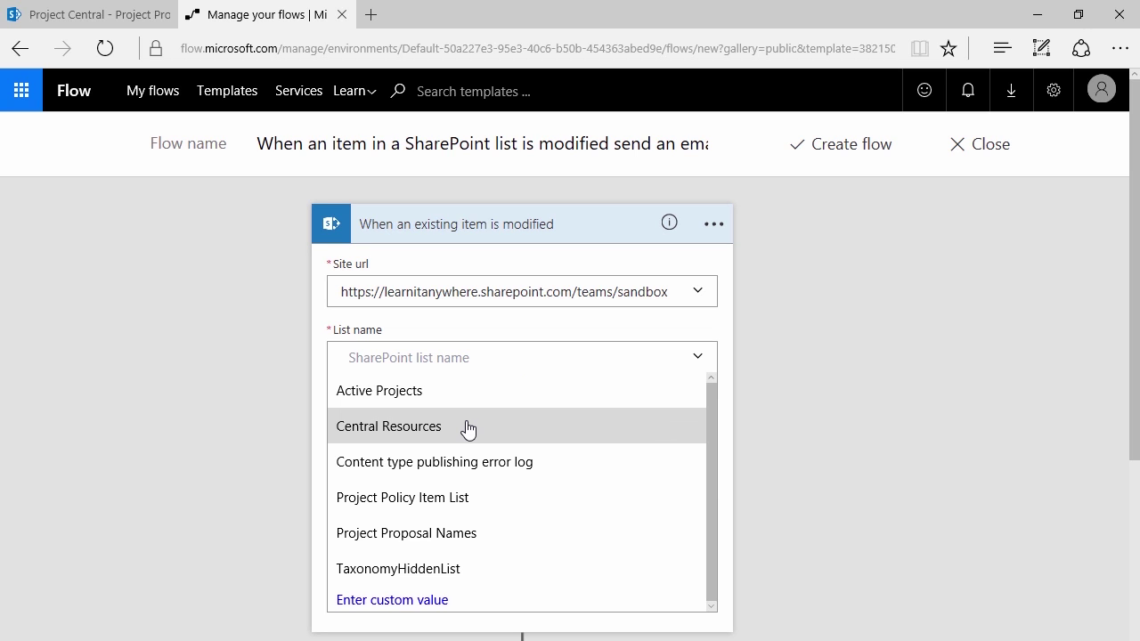
scroll(466, 438, down, 3)
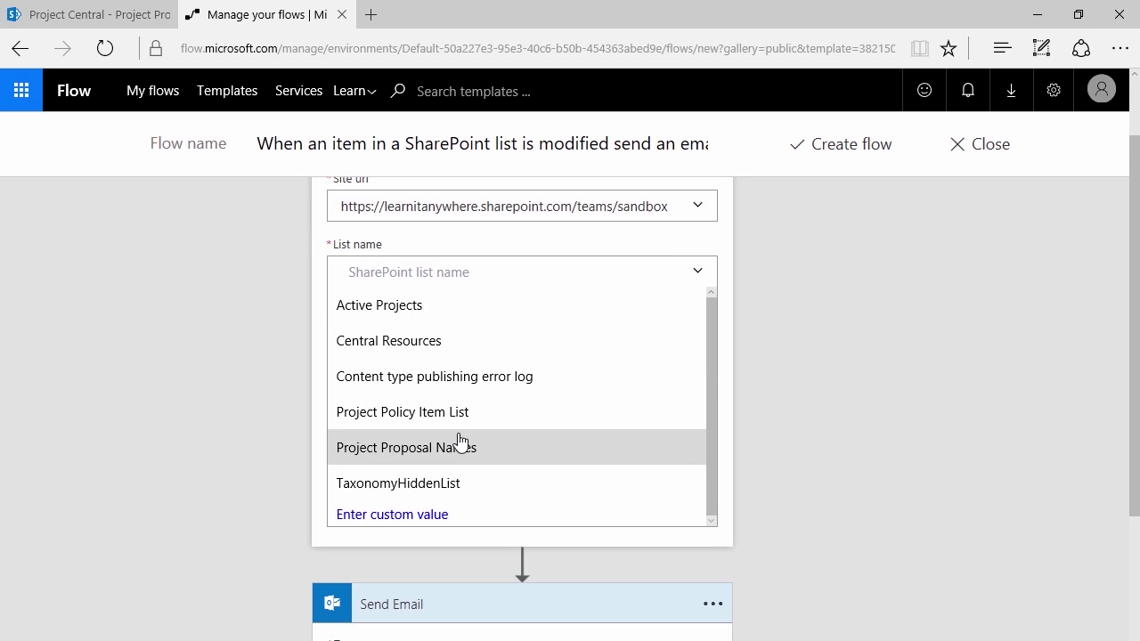
scroll(203, 244, up, 3)
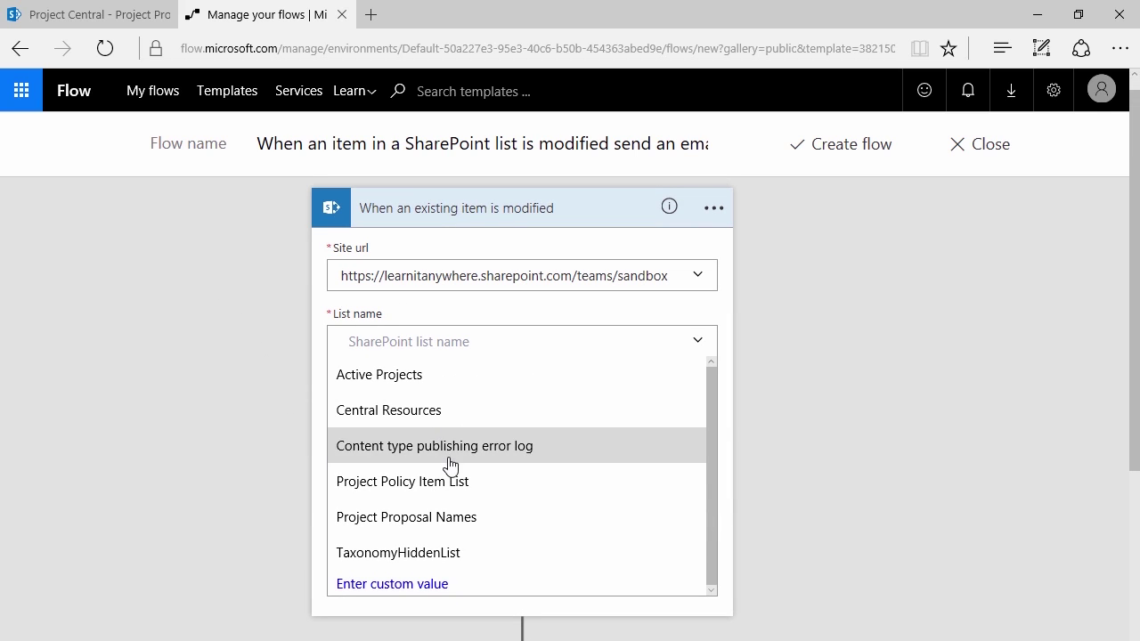
click(385, 525)
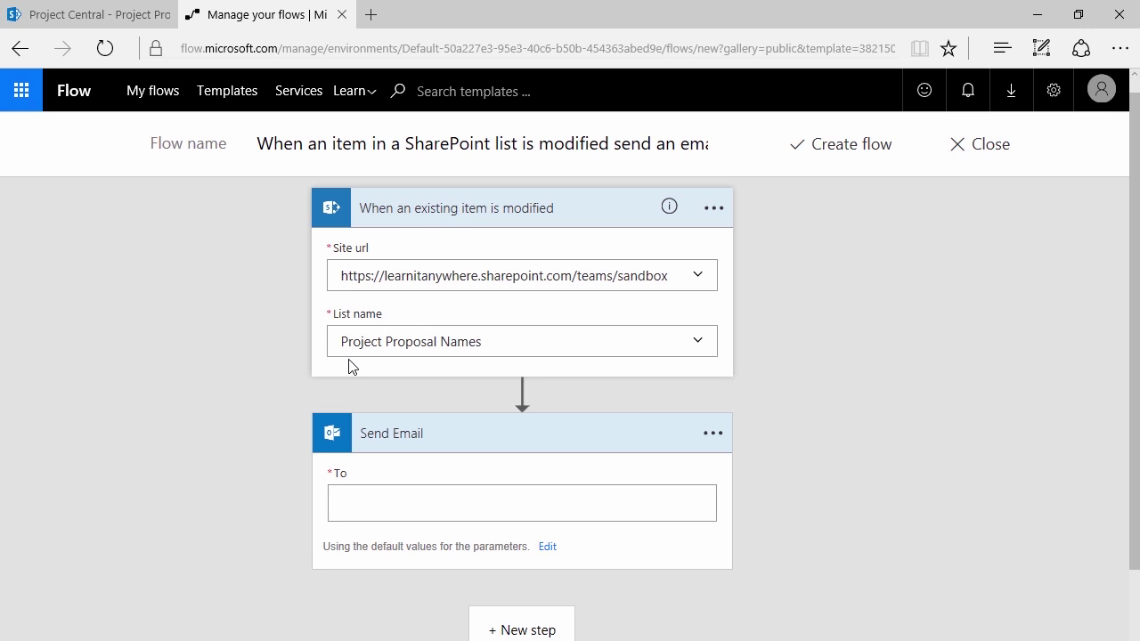
click(391, 499)
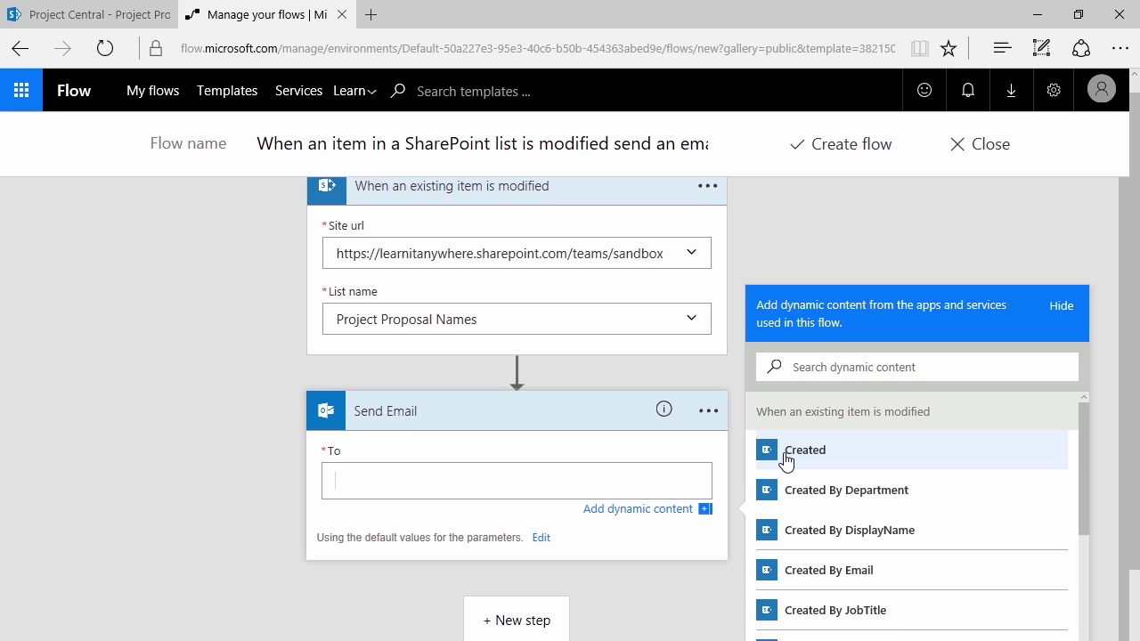
Type a recipient email address into the Send Email step's To field
scroll(873, 488, down, 1)
scroll(840, 521, down, 1)
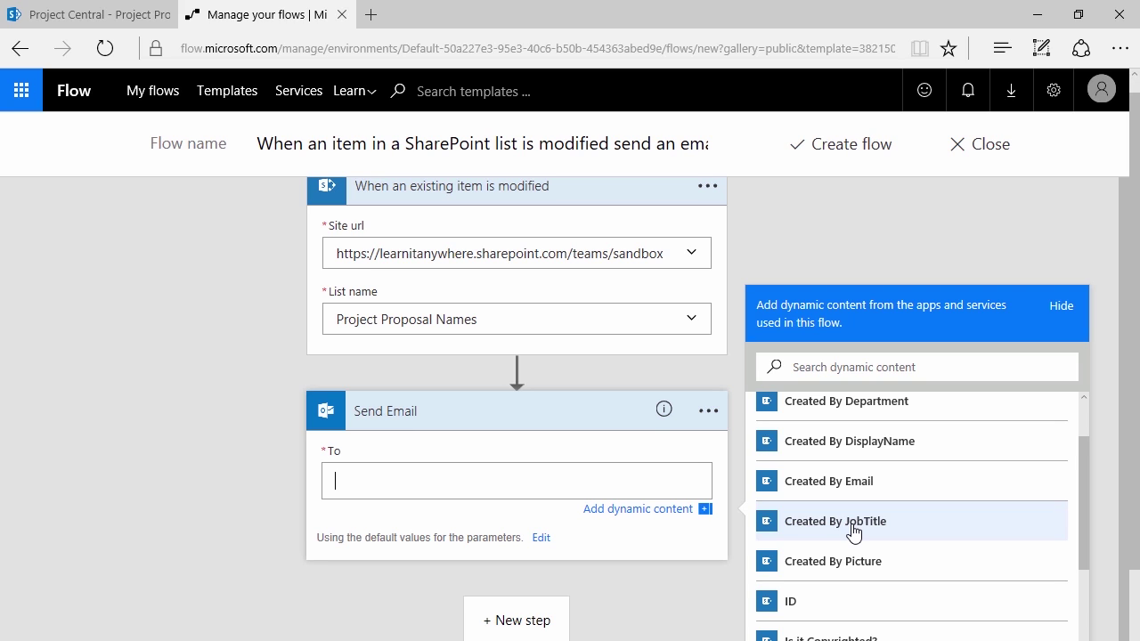
scroll(853, 532, down, 5)
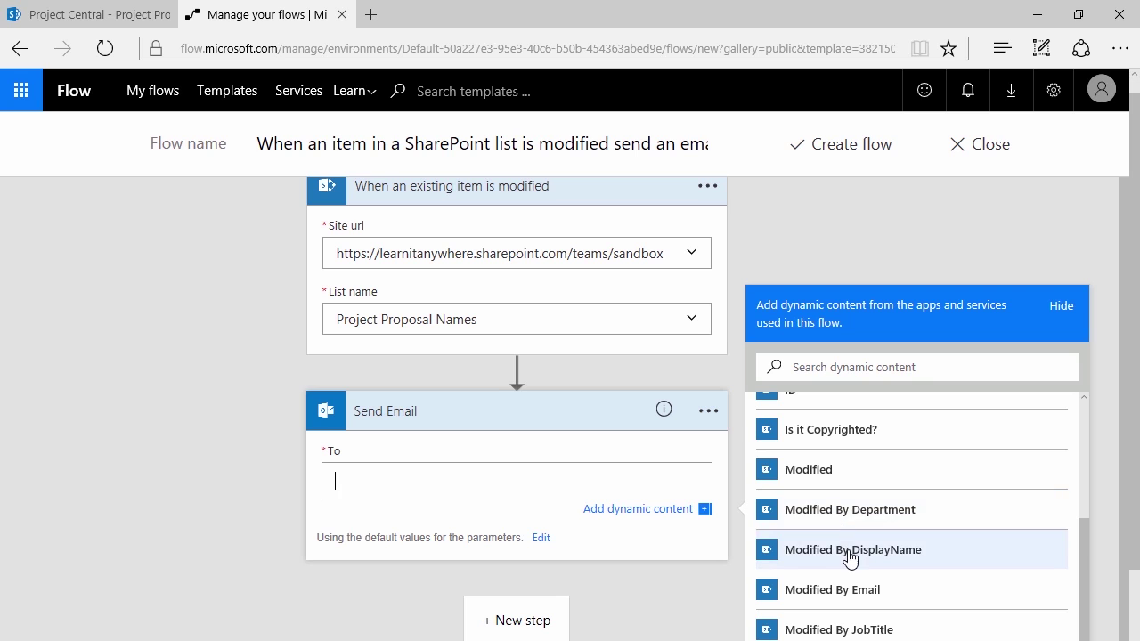
scroll(846, 561, up, 6)
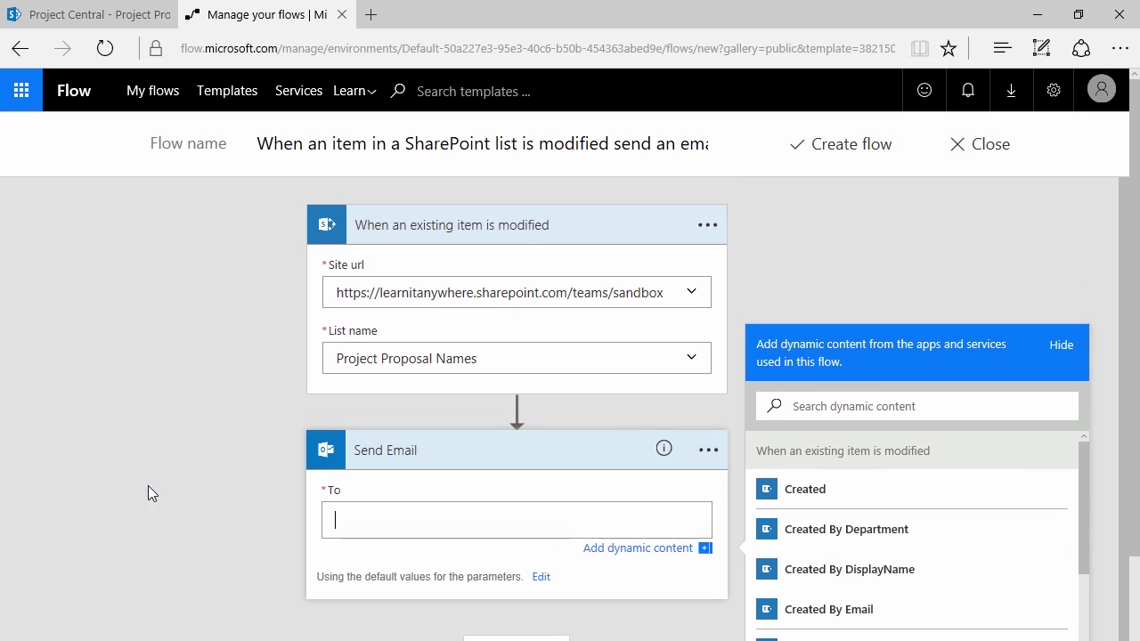
scroll(116, 432, down, 3)
click(437, 394)
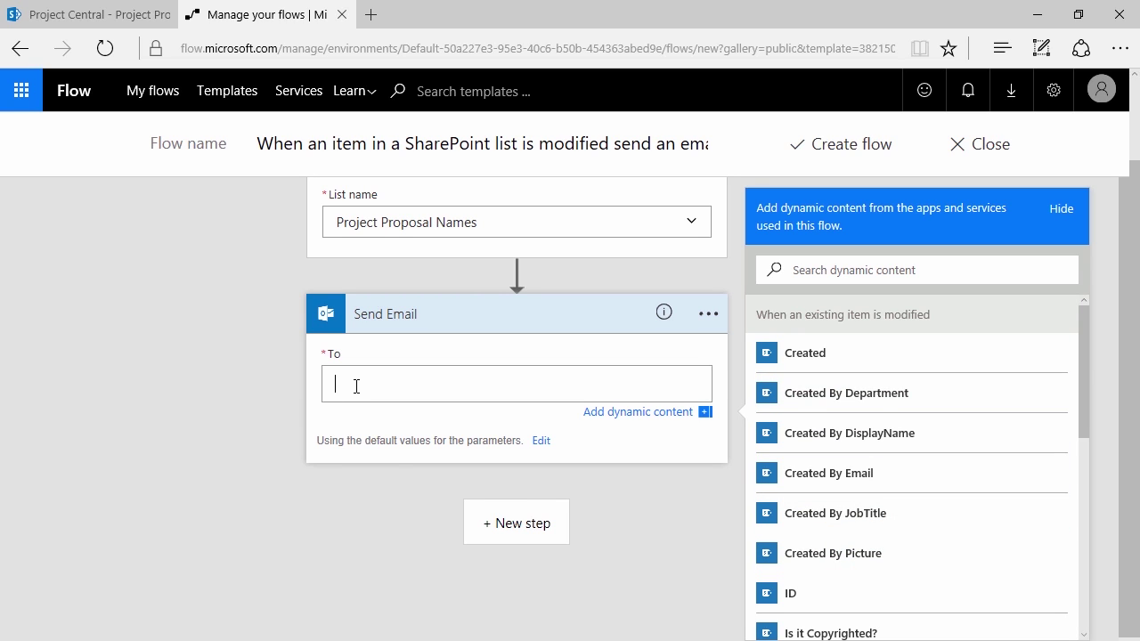
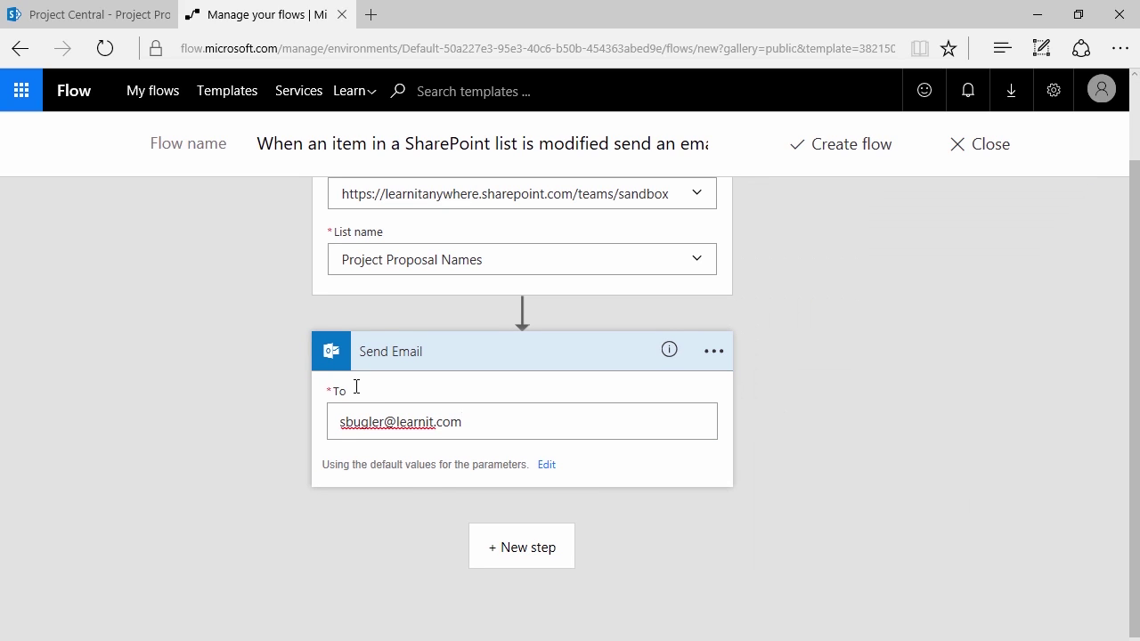
click(529, 428)
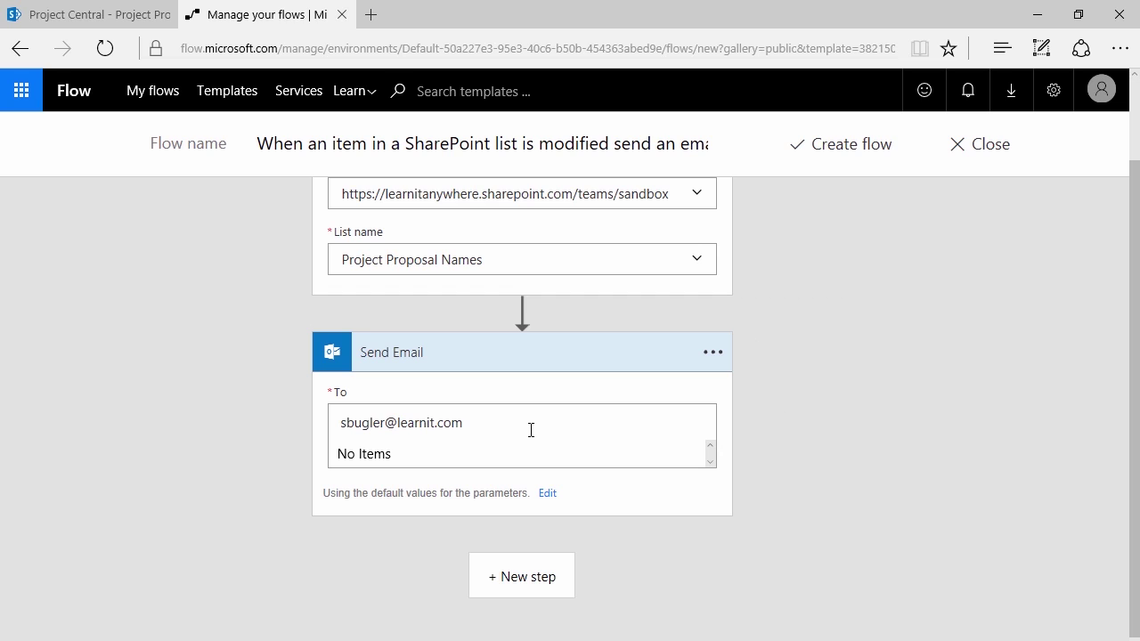
click(508, 454)
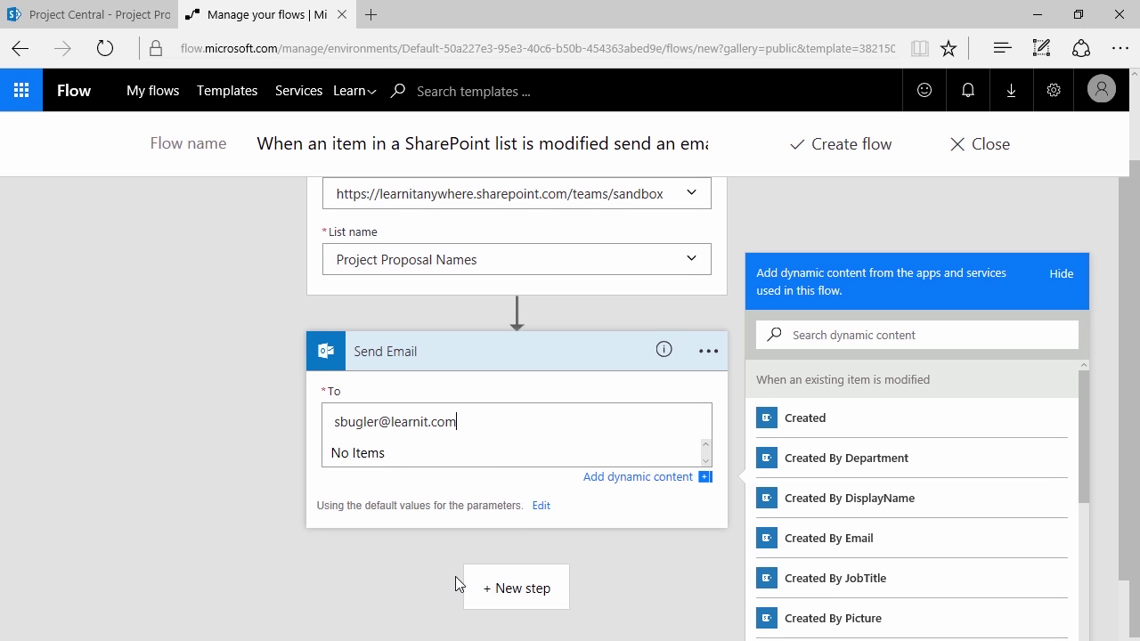
click(419, 545)
click(570, 455)
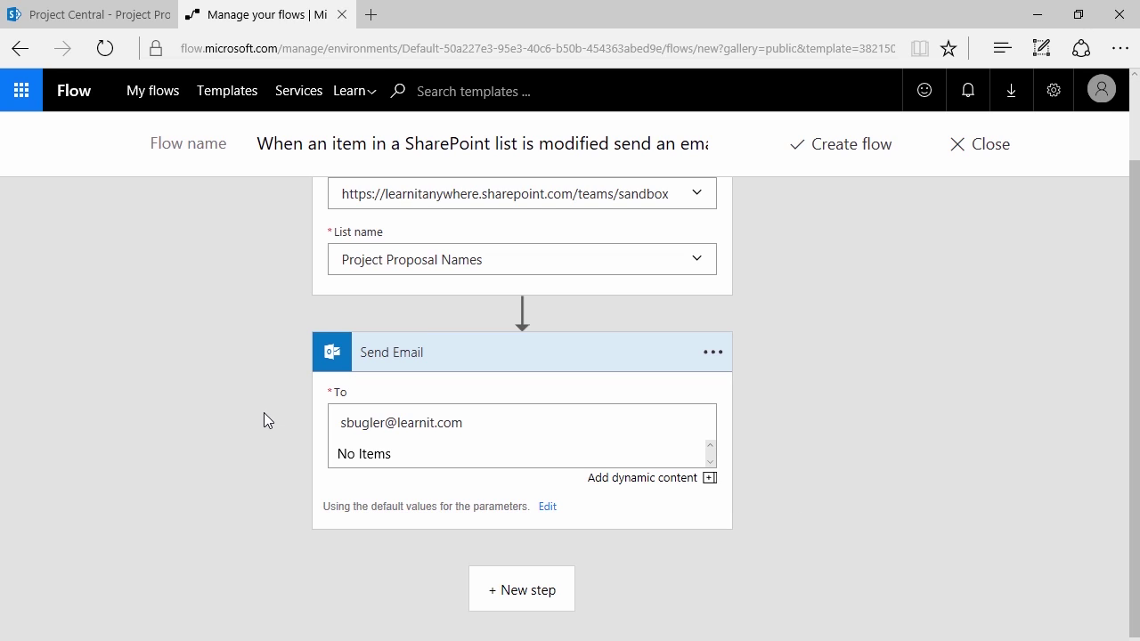
Replace the recipient with the LT02 user from suggestions and try Create flow
scroll(264, 412, up, 2)
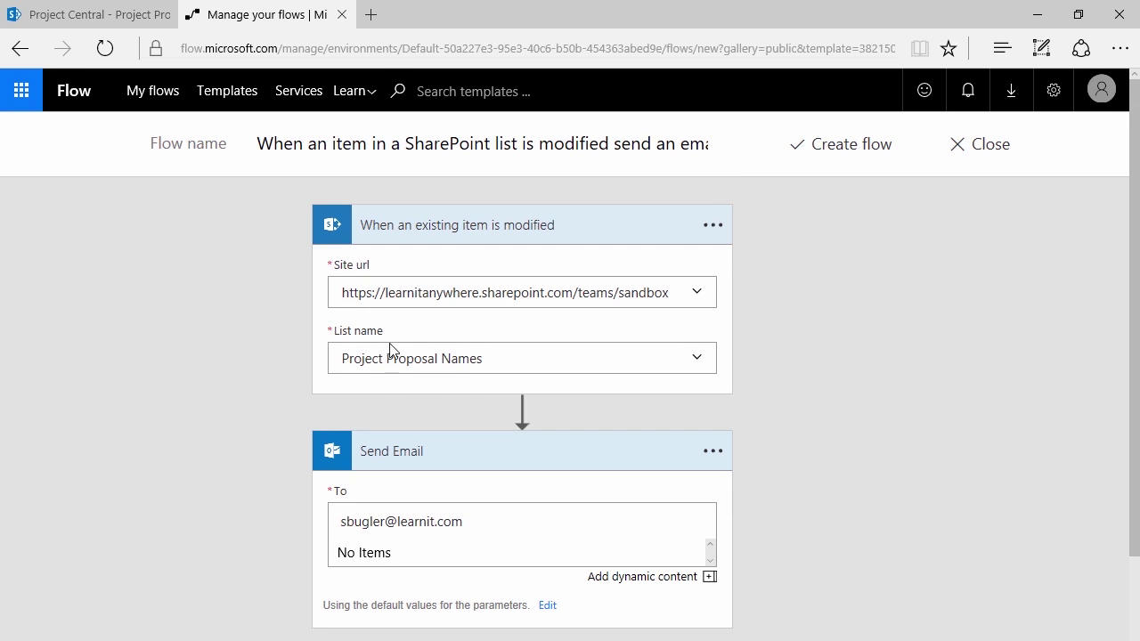
drag(469, 519, 354, 539)
text(LT02)
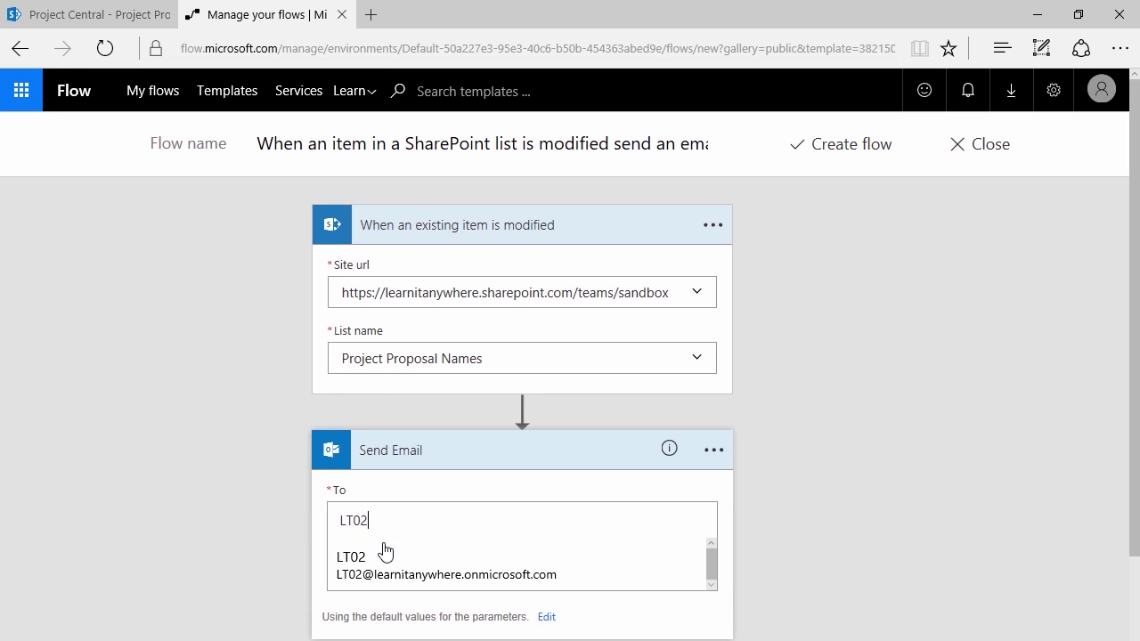
click(377, 574)
scroll(219, 478, down, 2)
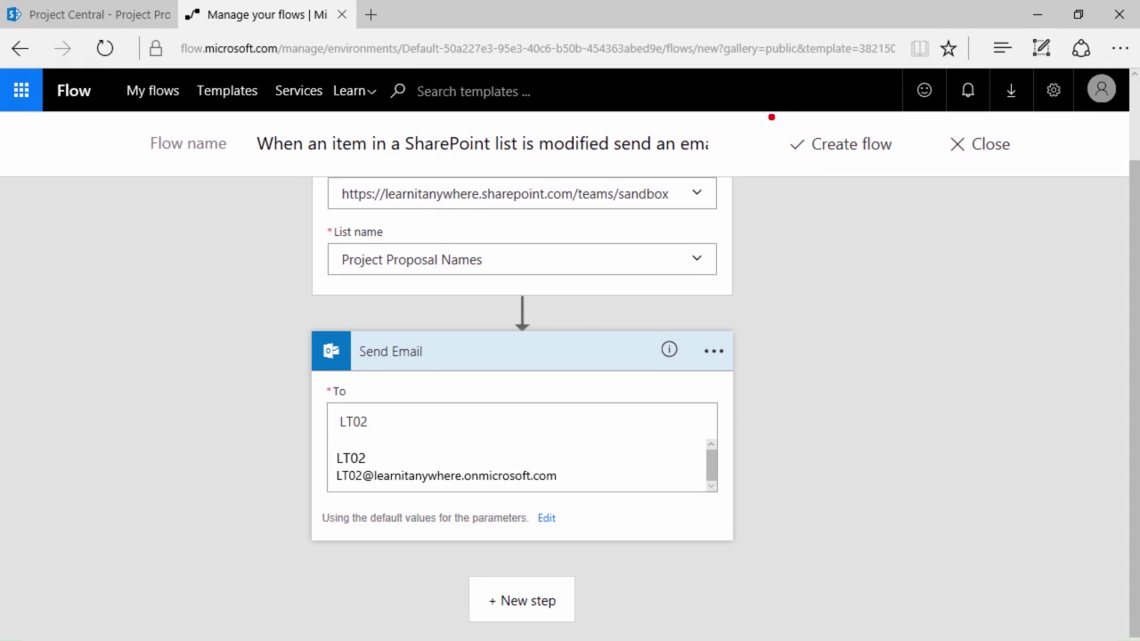
scroll(806, 290, up, 1)
scroll(801, 299, up, 1)
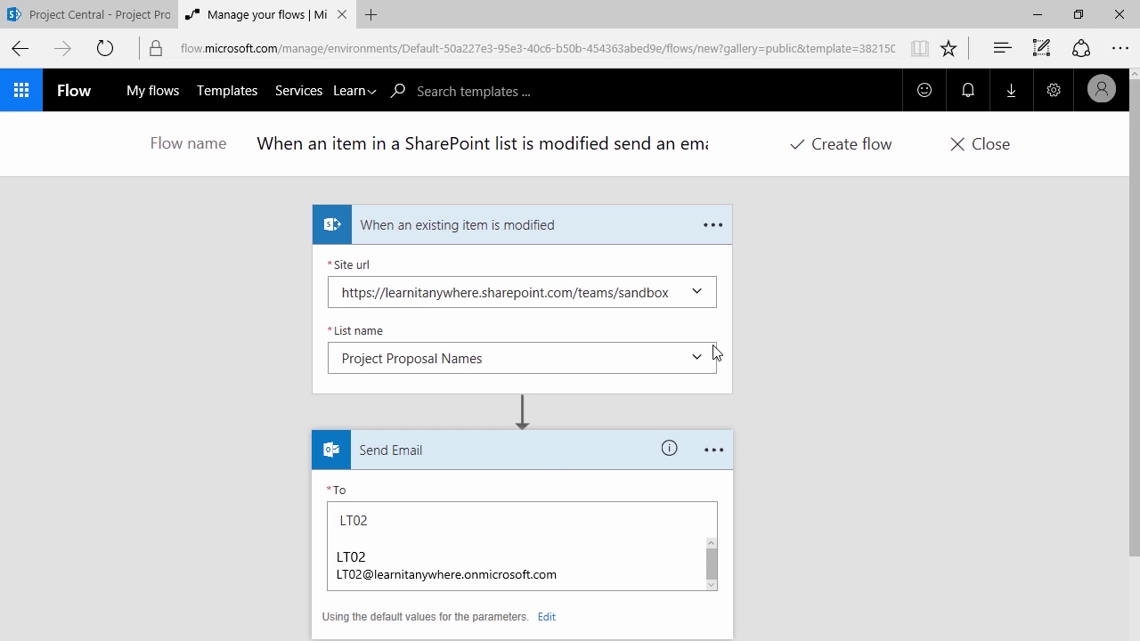
click(427, 532)
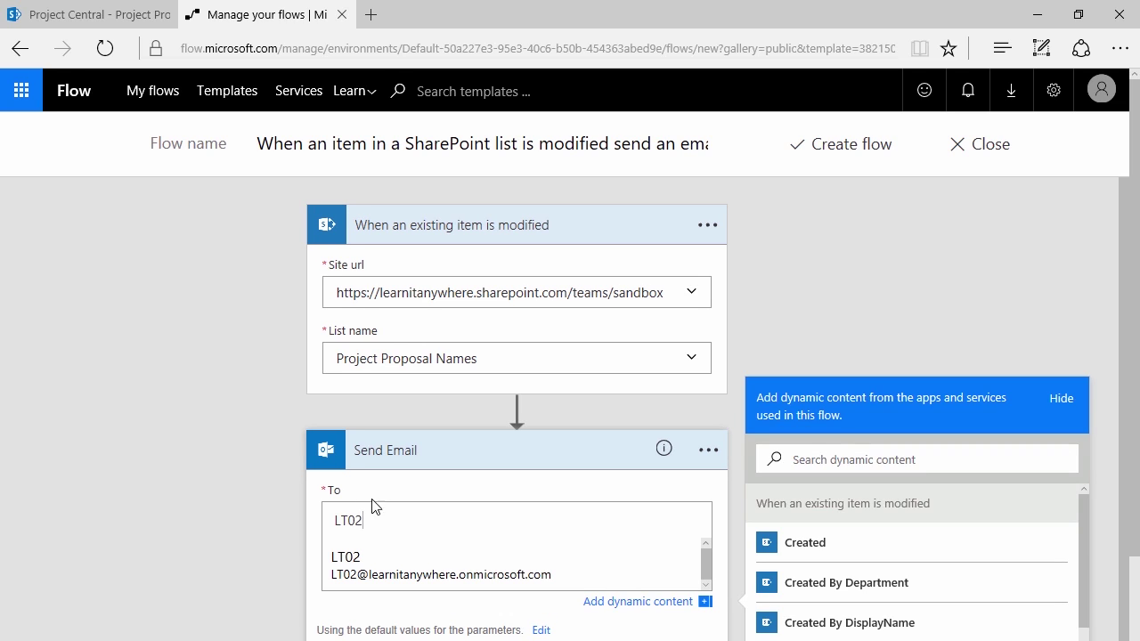
click(243, 490)
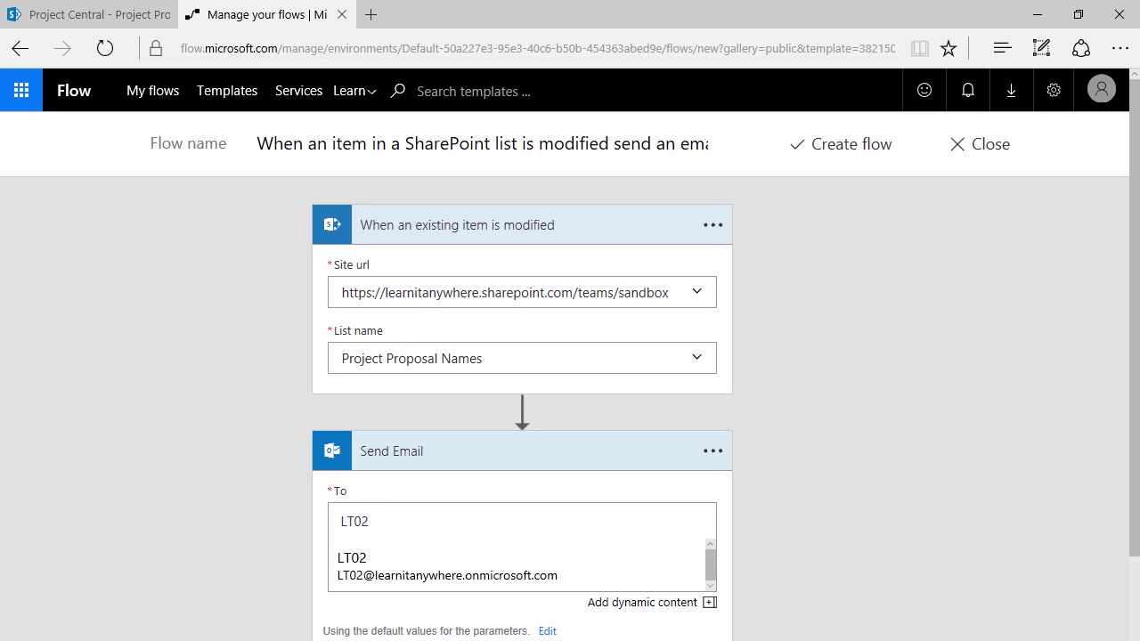
click(848, 143)
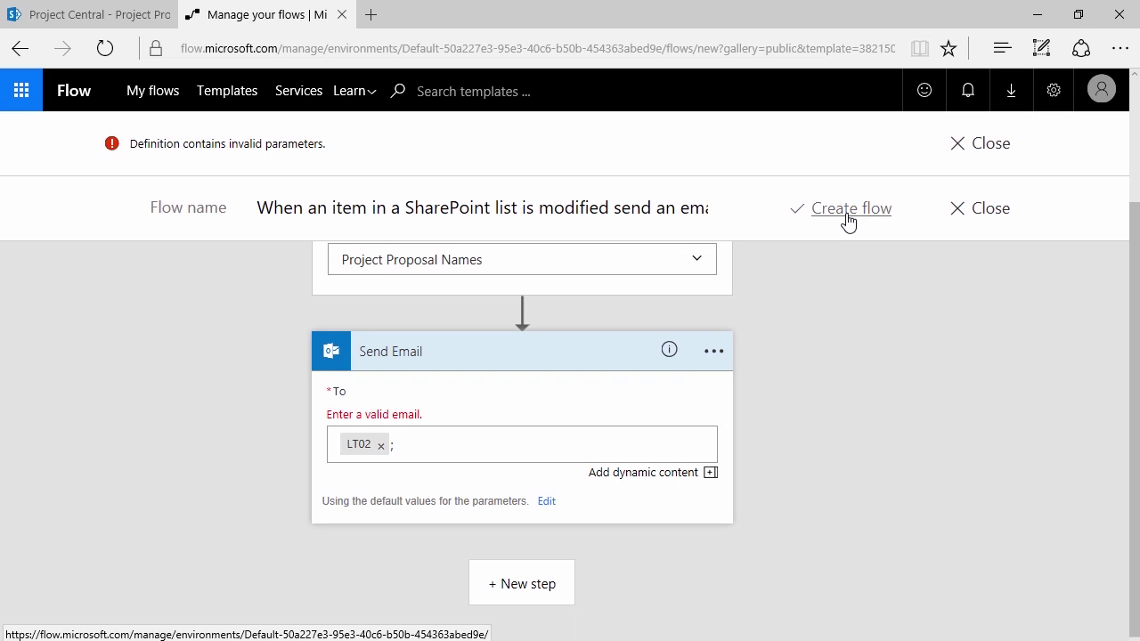
Create the flow, confirm it shows On in My flows, and return to Project Central
click(846, 215)
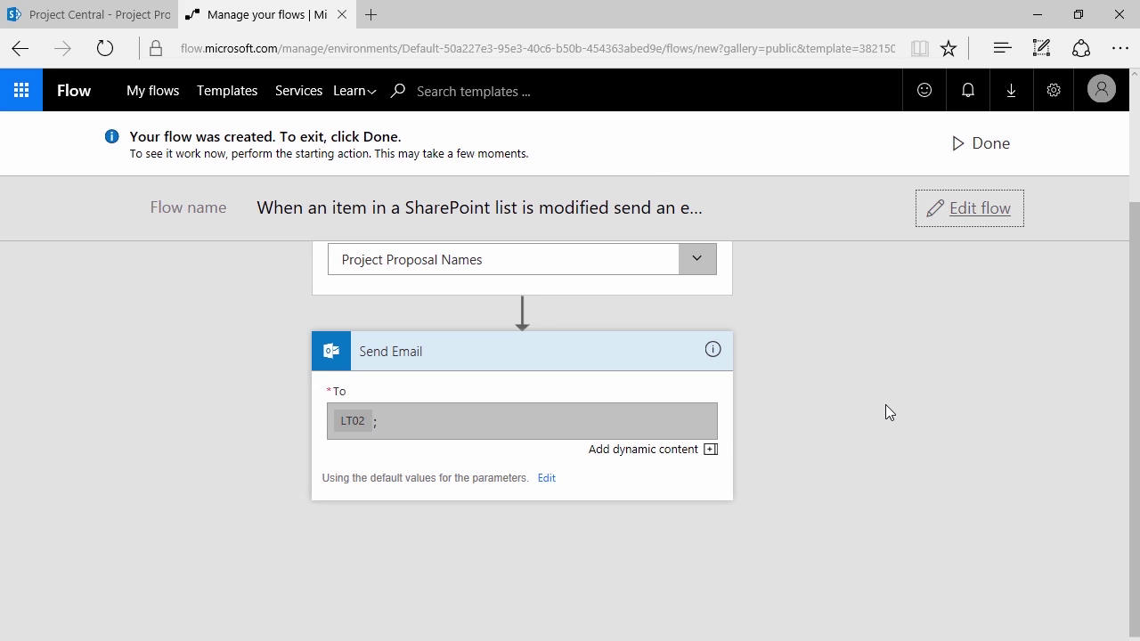
click(153, 93)
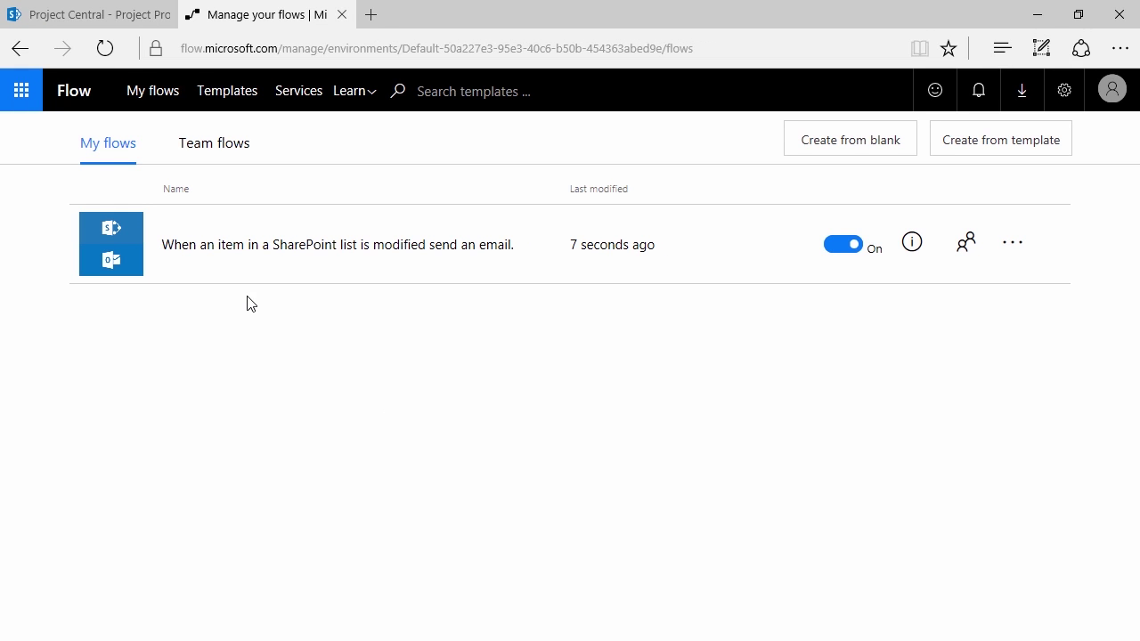
click(81, 25)
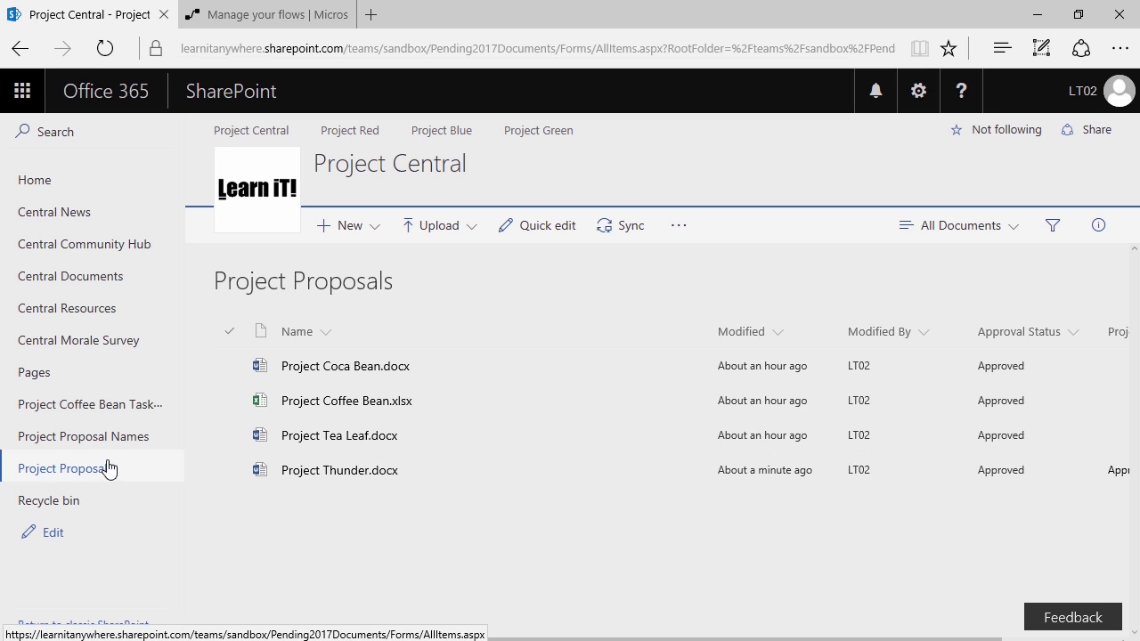
Rename the Project Hungry Caterpillar list item to 'Project Full Butterfly' and save it
click(77, 438)
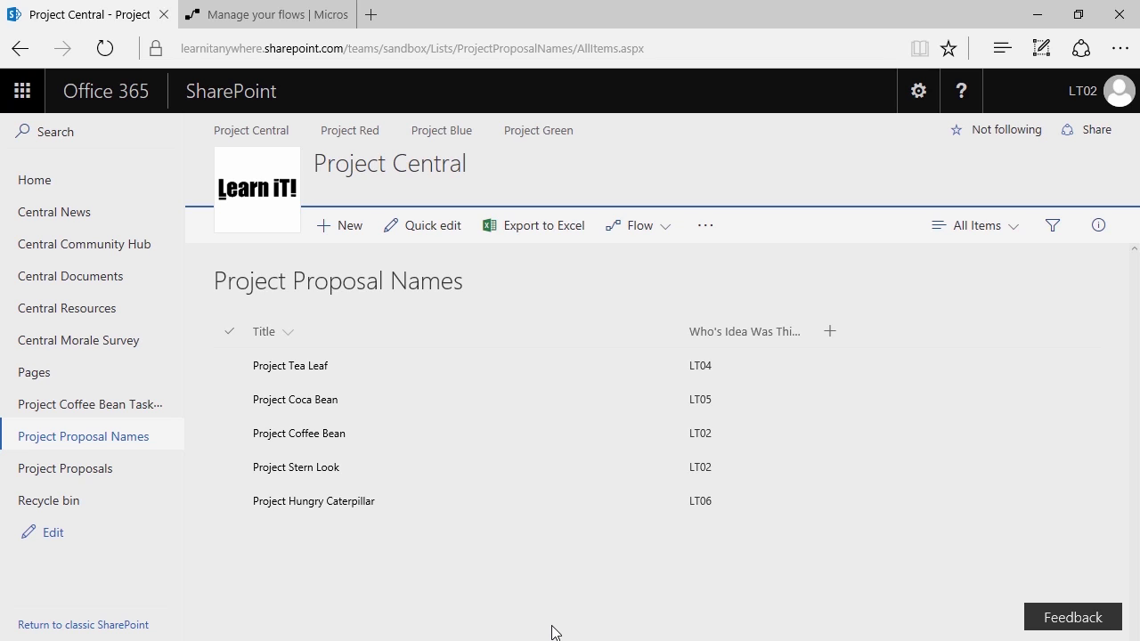
right_click(382, 507)
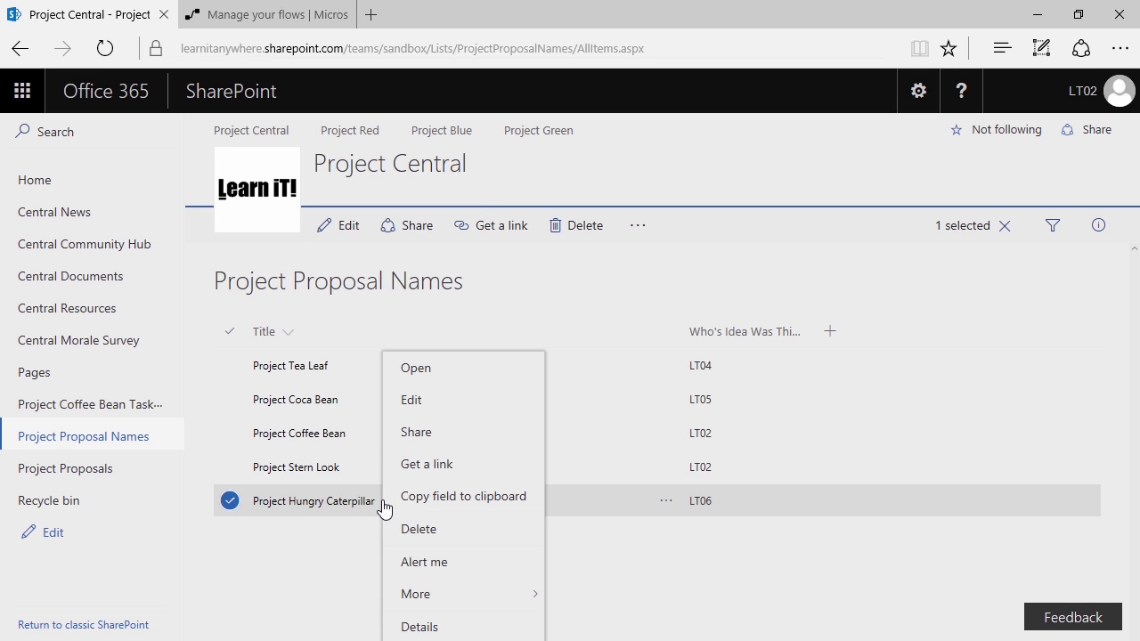
click(429, 418)
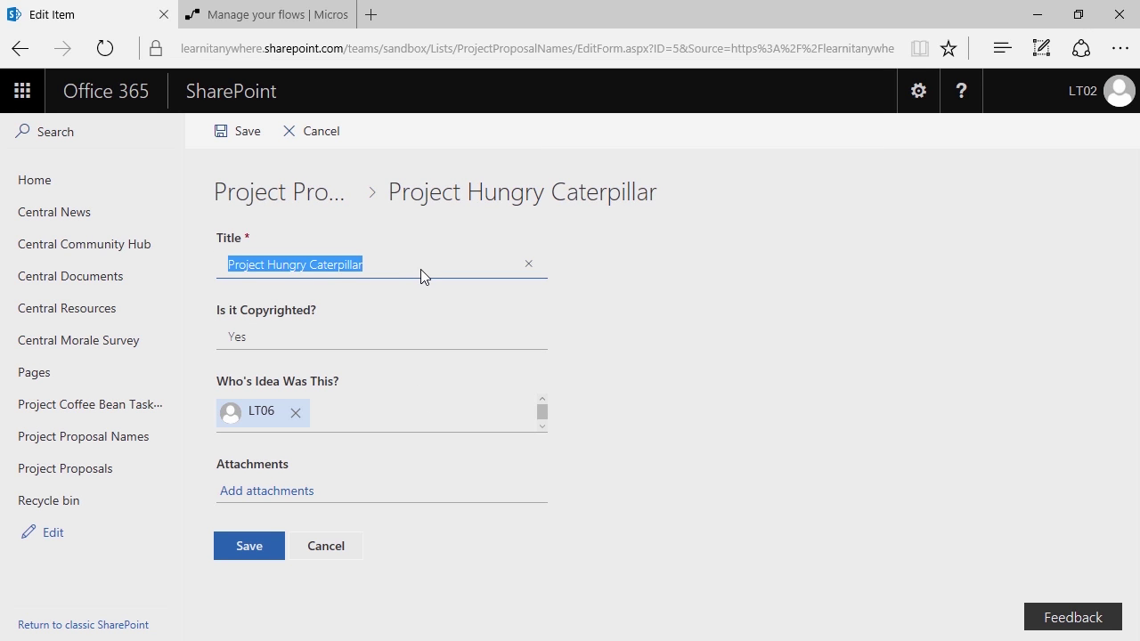
text(P)
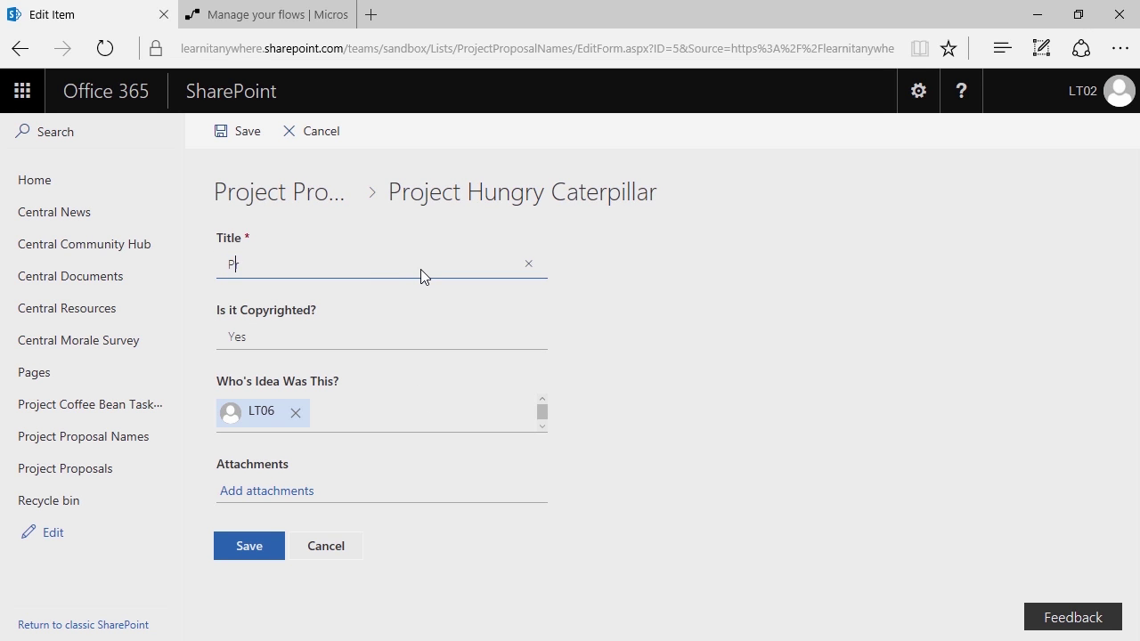
text(roject Full Butterfly)
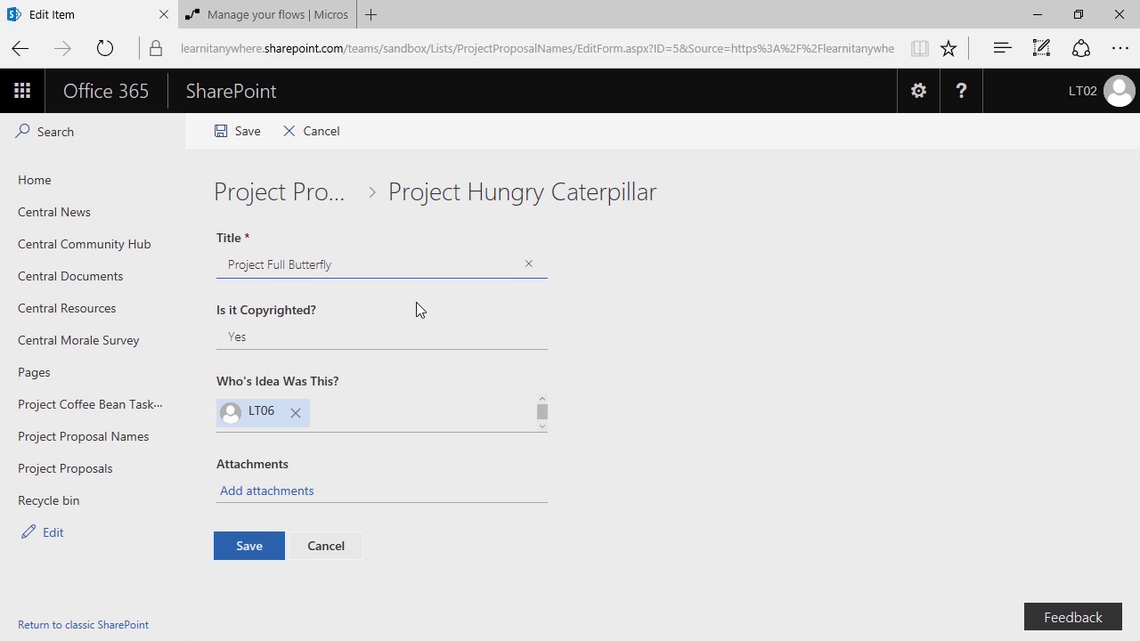
click(254, 554)
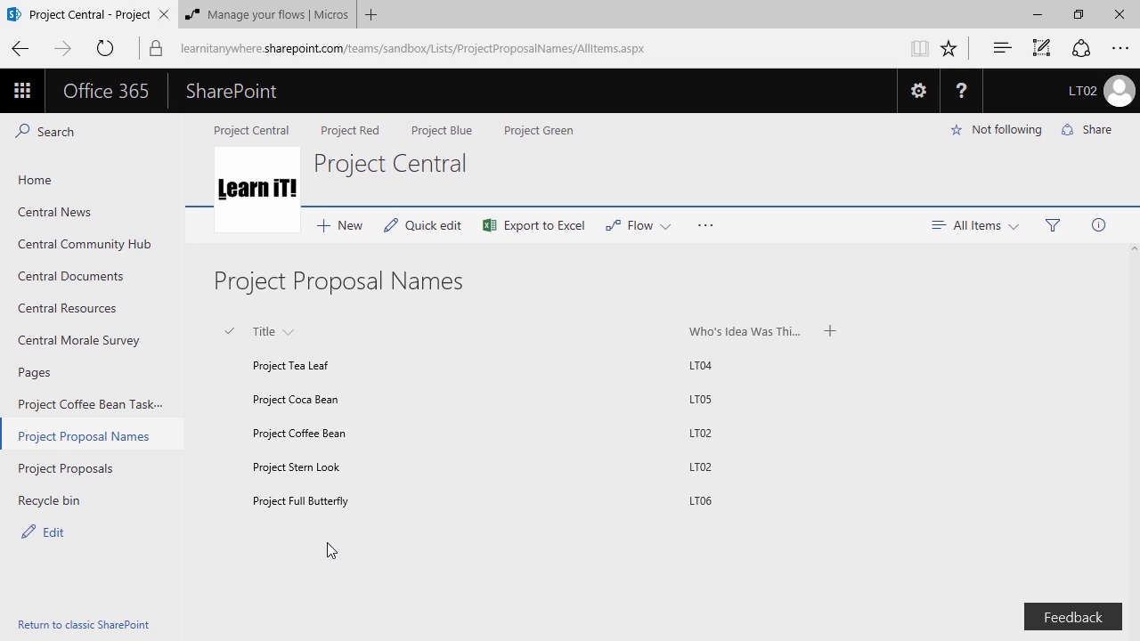
click(234, 21)
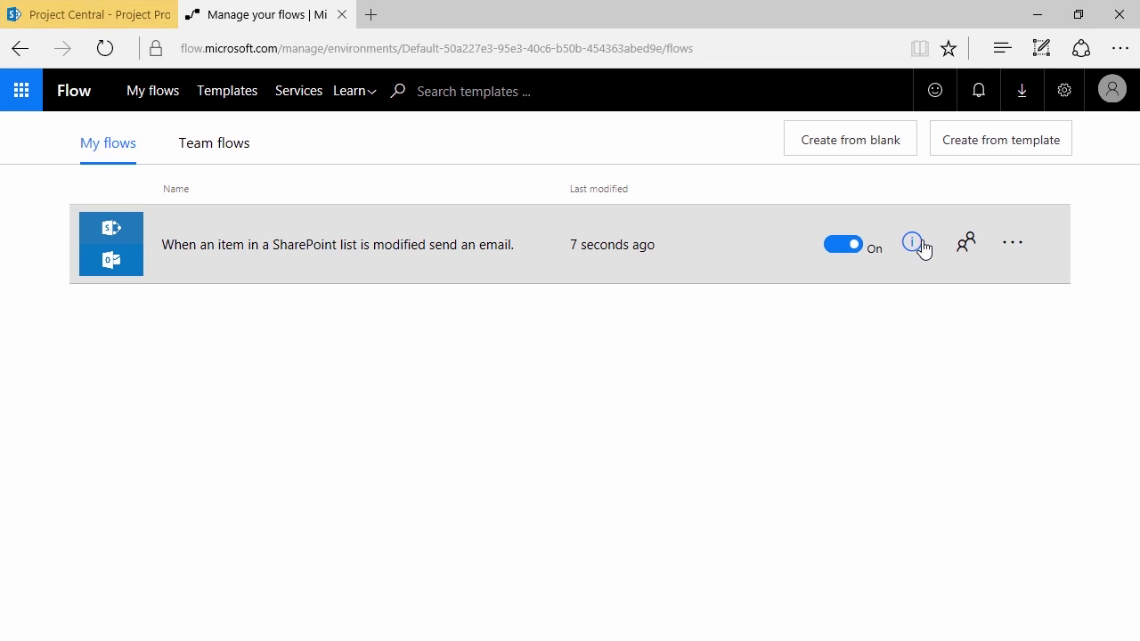
View the email flow's run history showing no runs, then return to Project Proposal Names
click(915, 252)
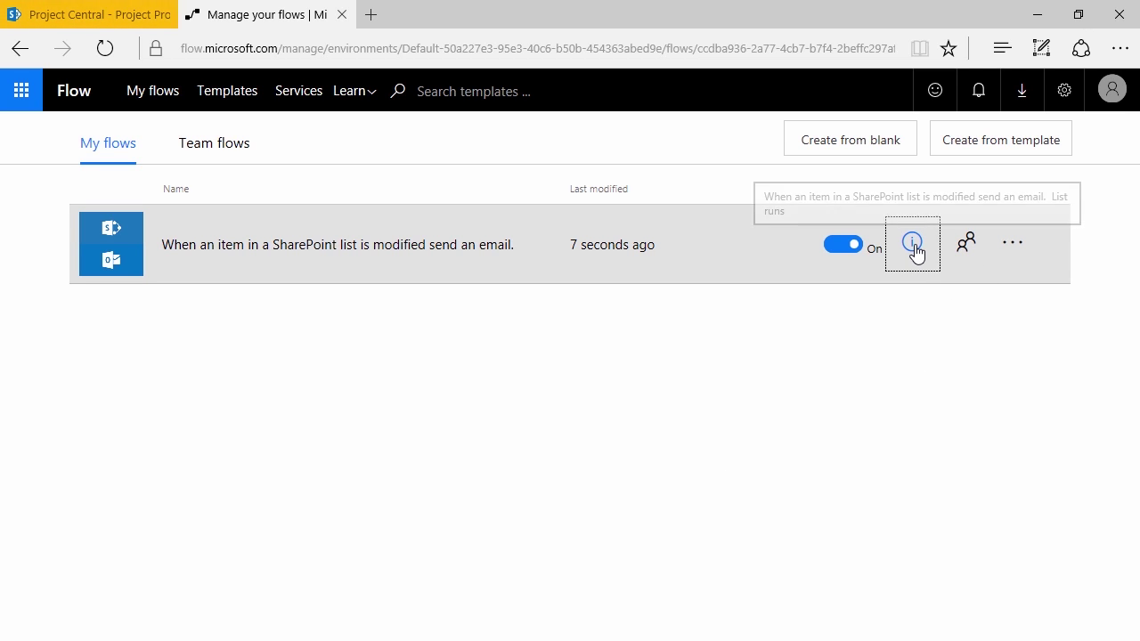
scroll(348, 346, down, 1)
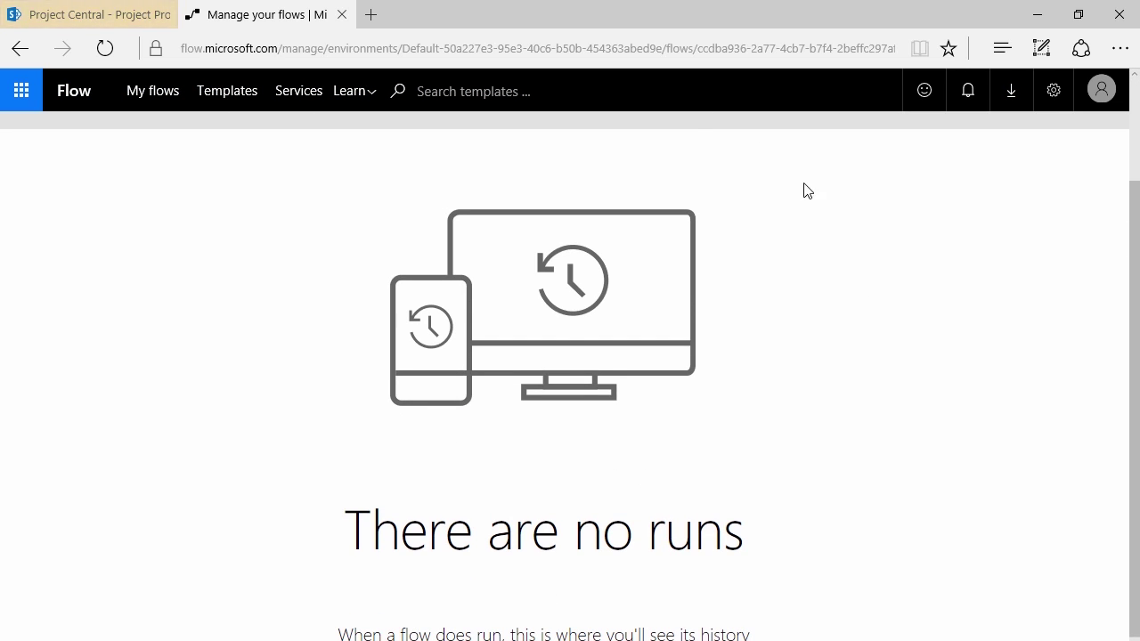
scroll(458, 359, up, 1)
scroll(459, 359, up, 1)
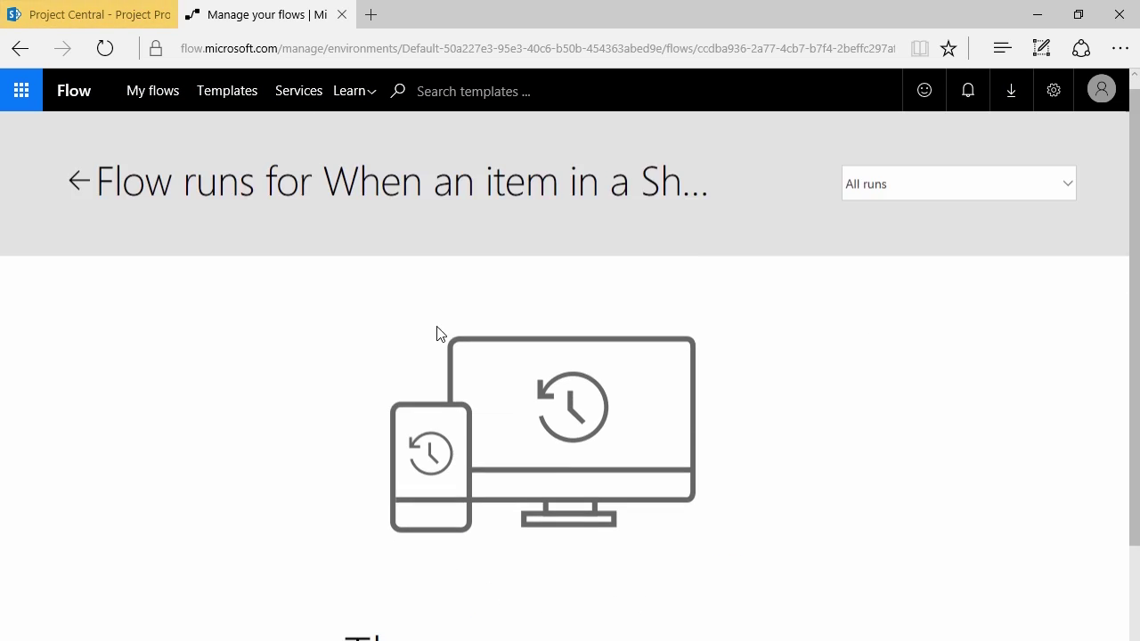
click(79, 184)
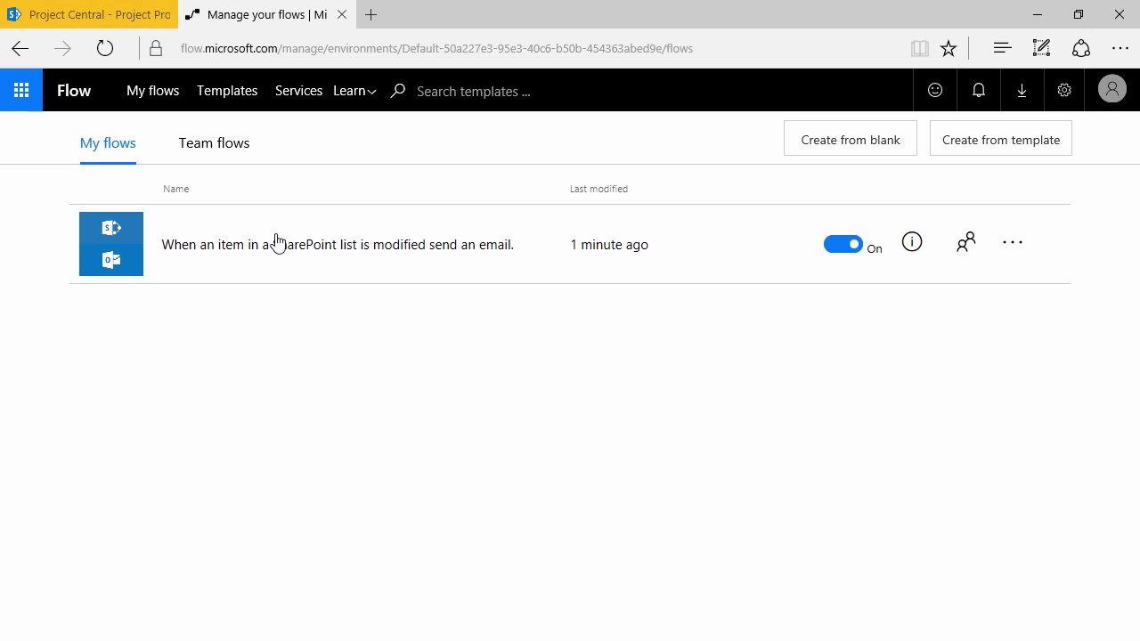
click(60, 17)
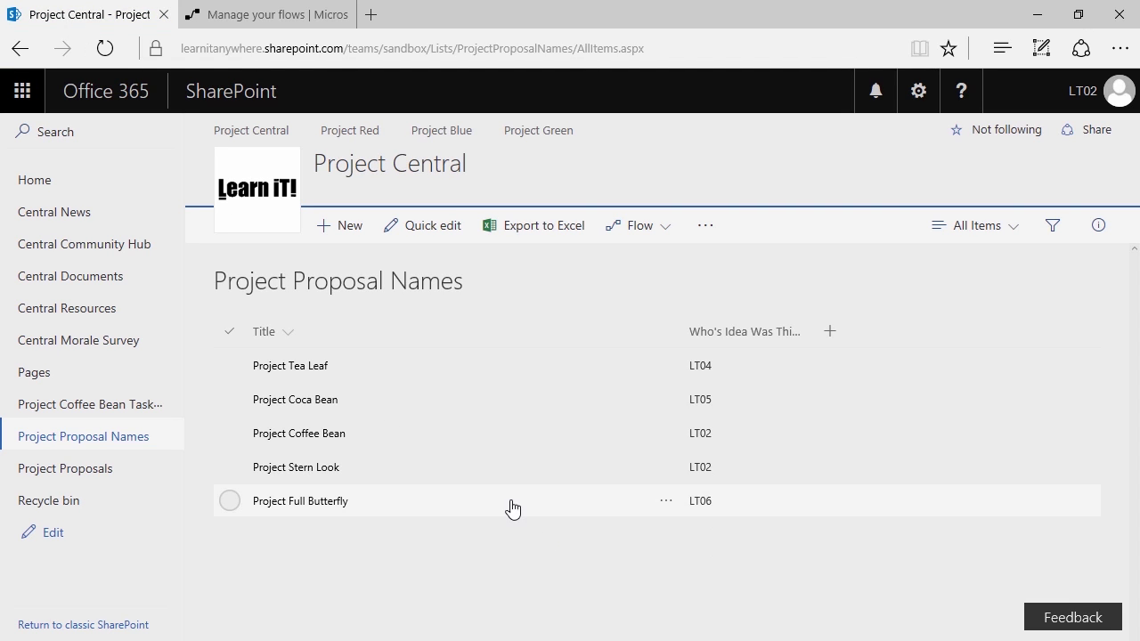
Open Outlook mail from the Office 365 app launcher
click(21, 105)
click(59, 222)
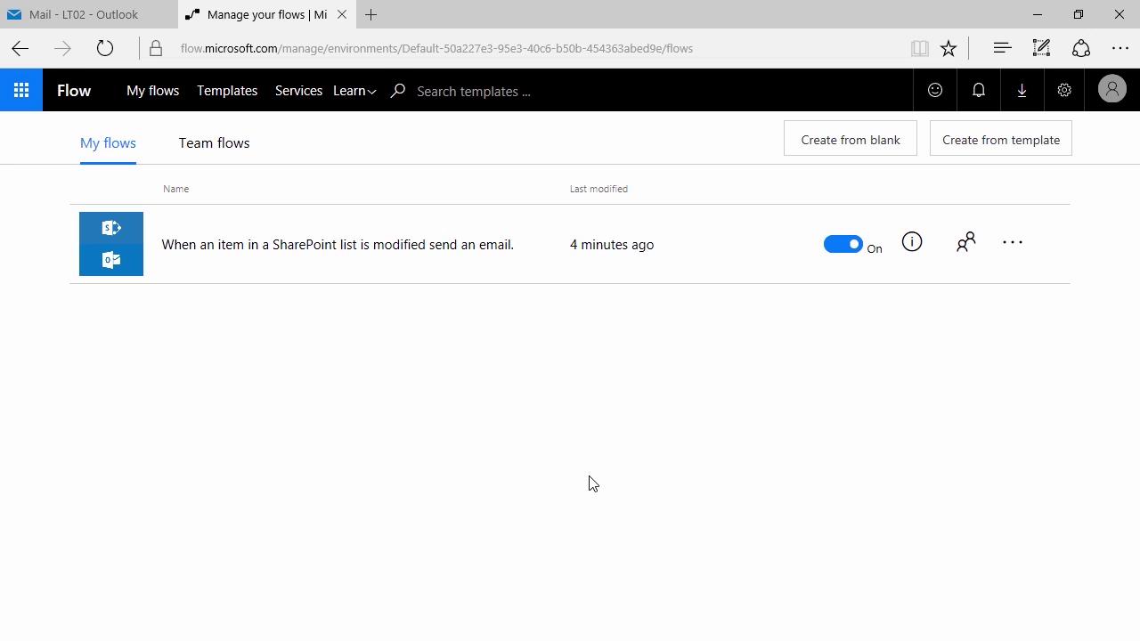
Check the flow's run history for the Succeeded run, then switch to the Outlook mailbox
click(915, 247)
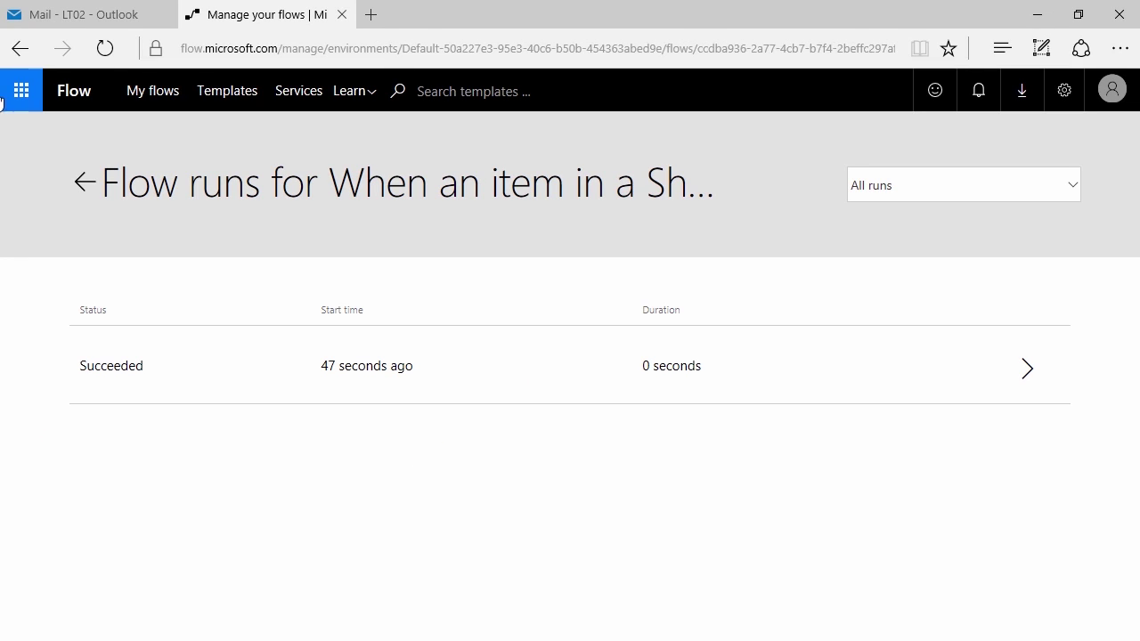
click(80, 12)
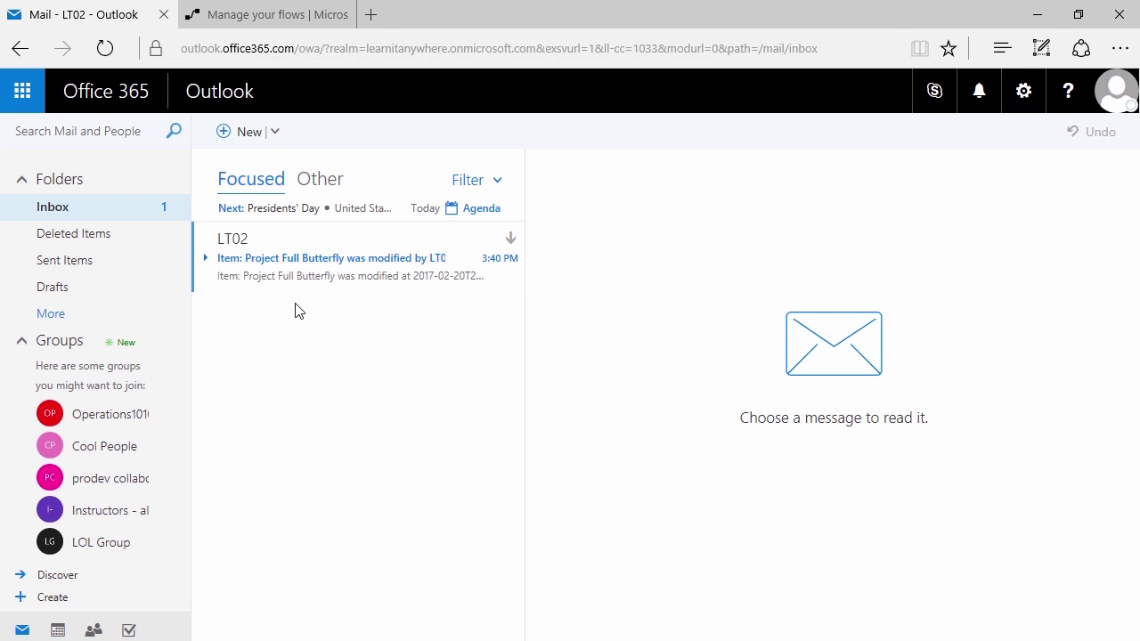
Read the LT02 notification email reporting Project Full Butterfly was modified, then return to the flows tab
click(269, 241)
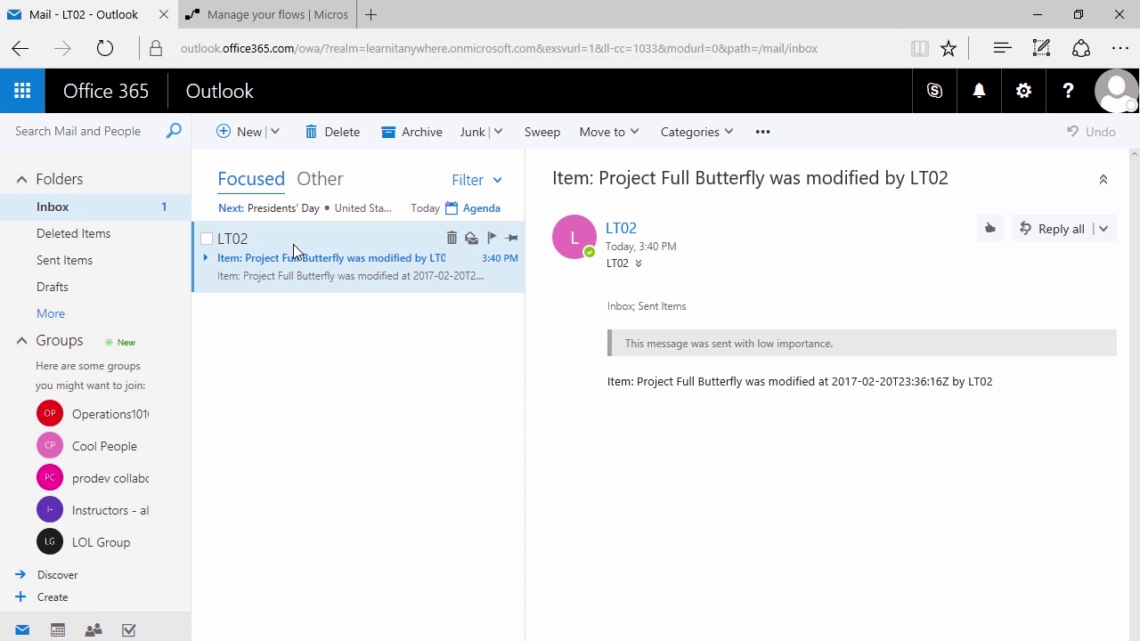
key(ctrl+2)
drag(596, 382, 351, 383)
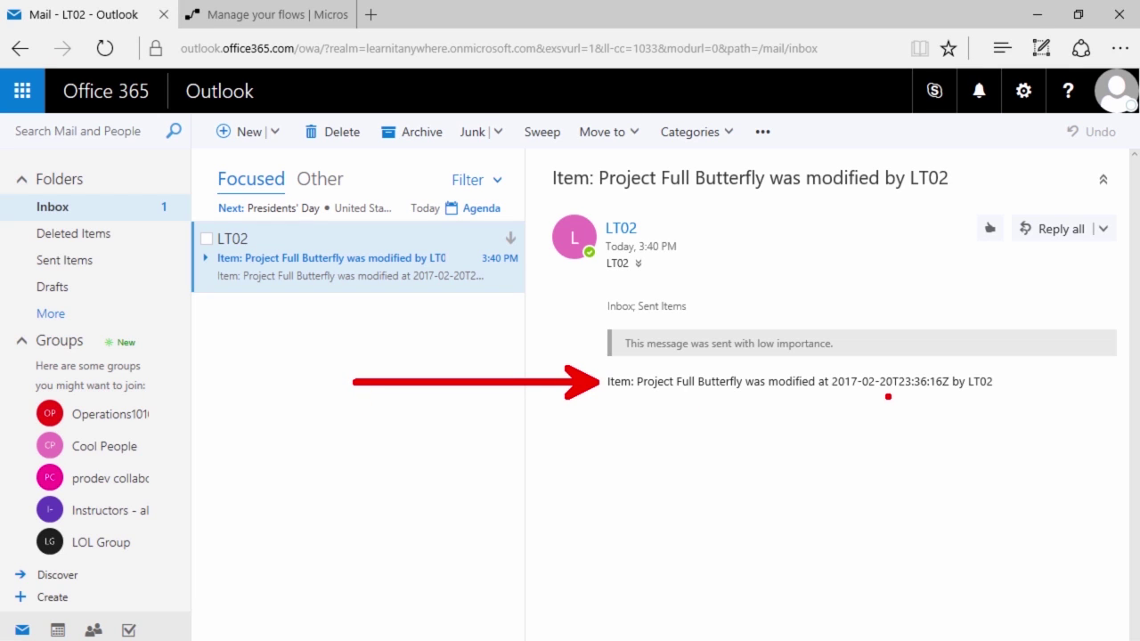
drag(882, 396, 816, 505)
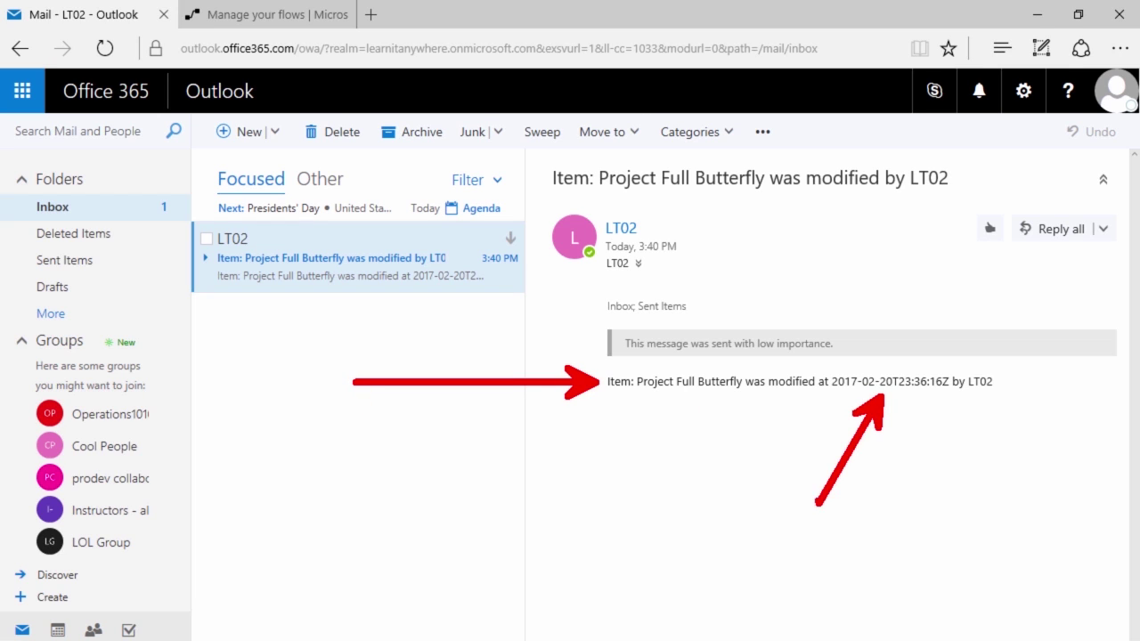
key(Escape)
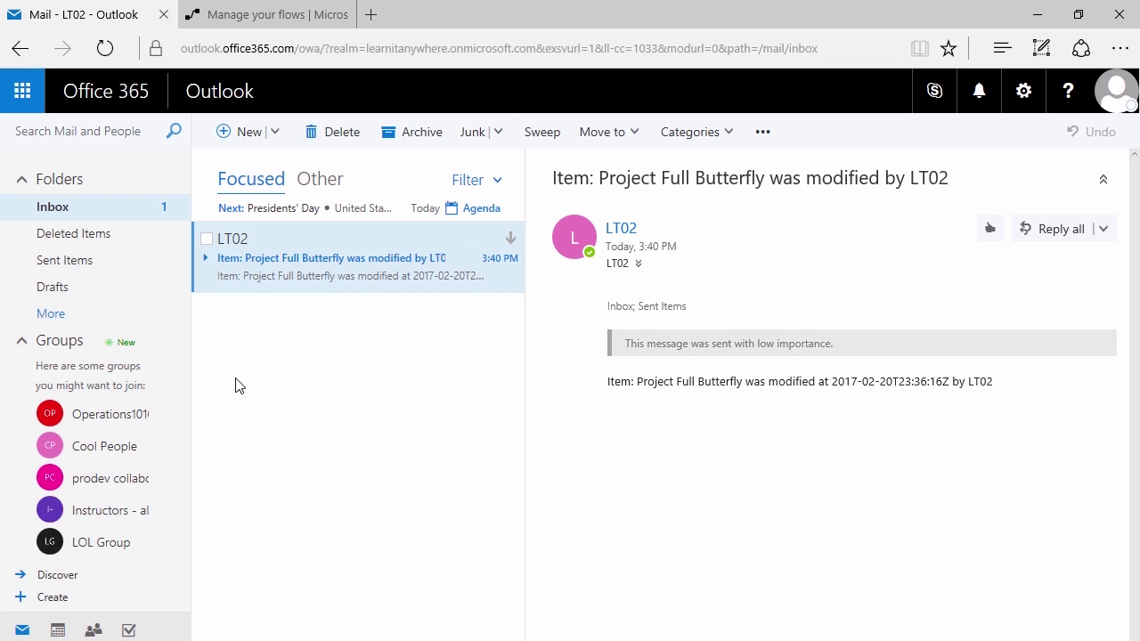
click(229, 18)
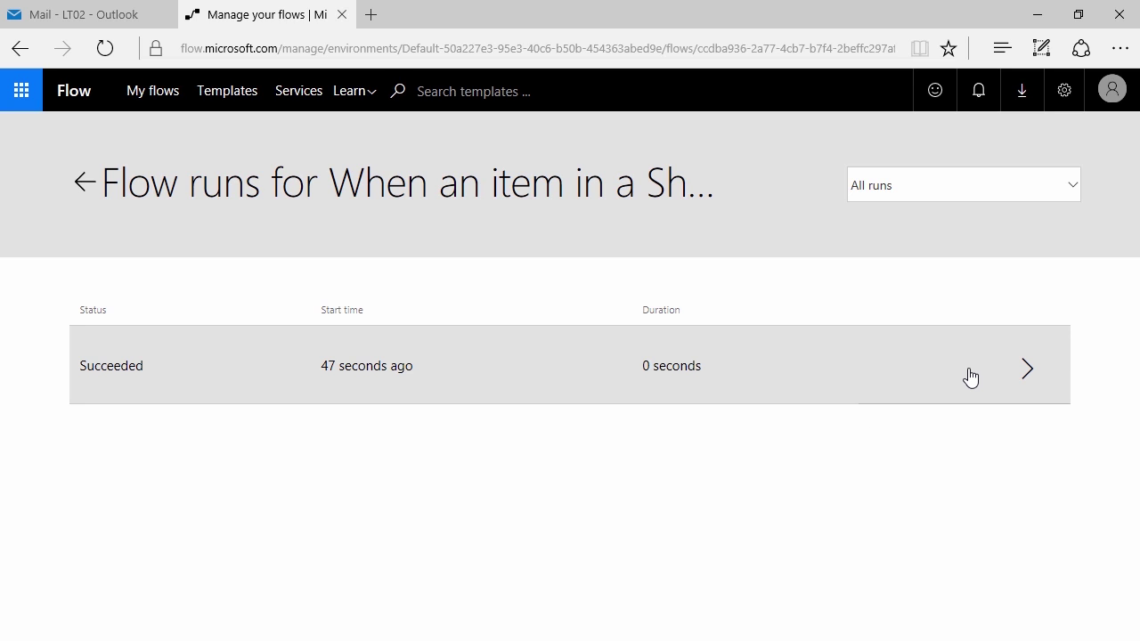
Open the Succeeded run's details and the flow in the editor, then glance at the notification email
click(970, 377)
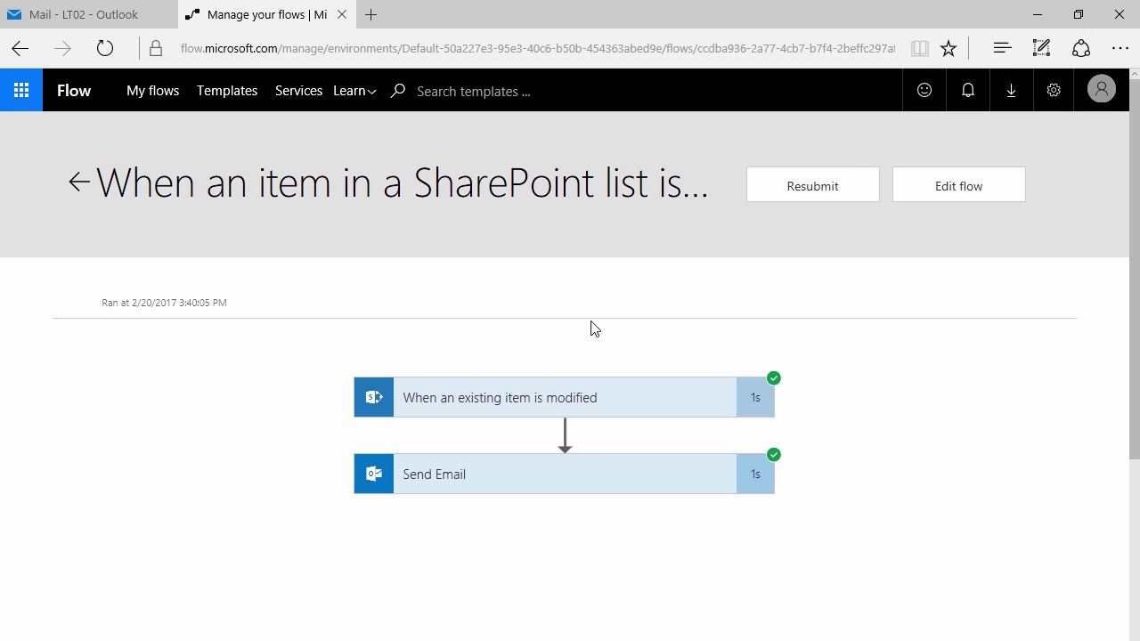
click(946, 194)
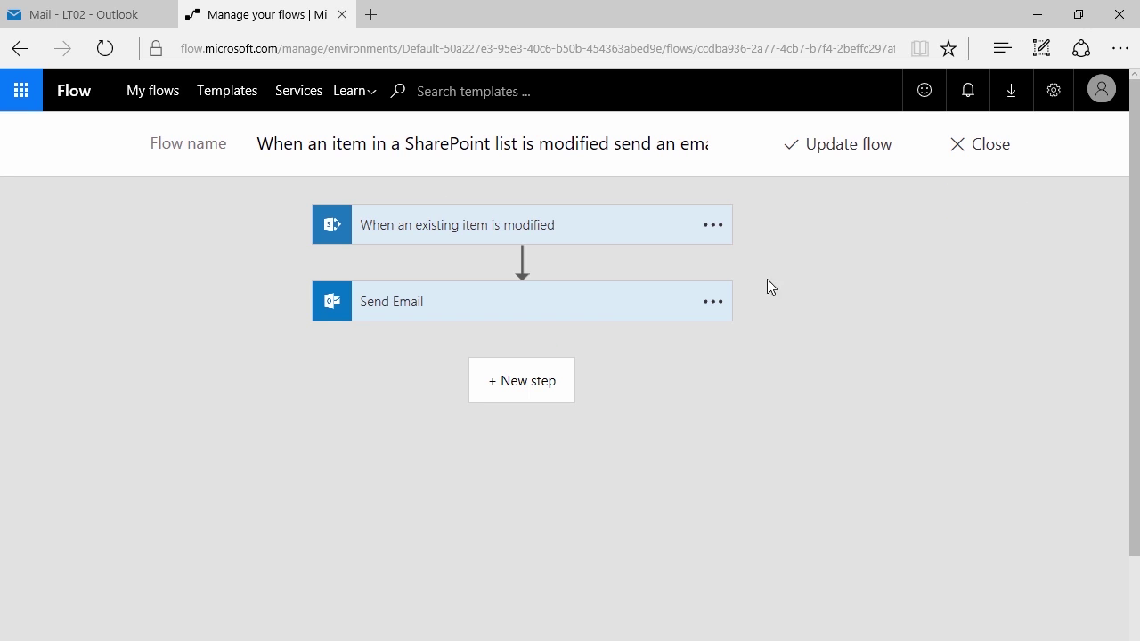
click(42, 7)
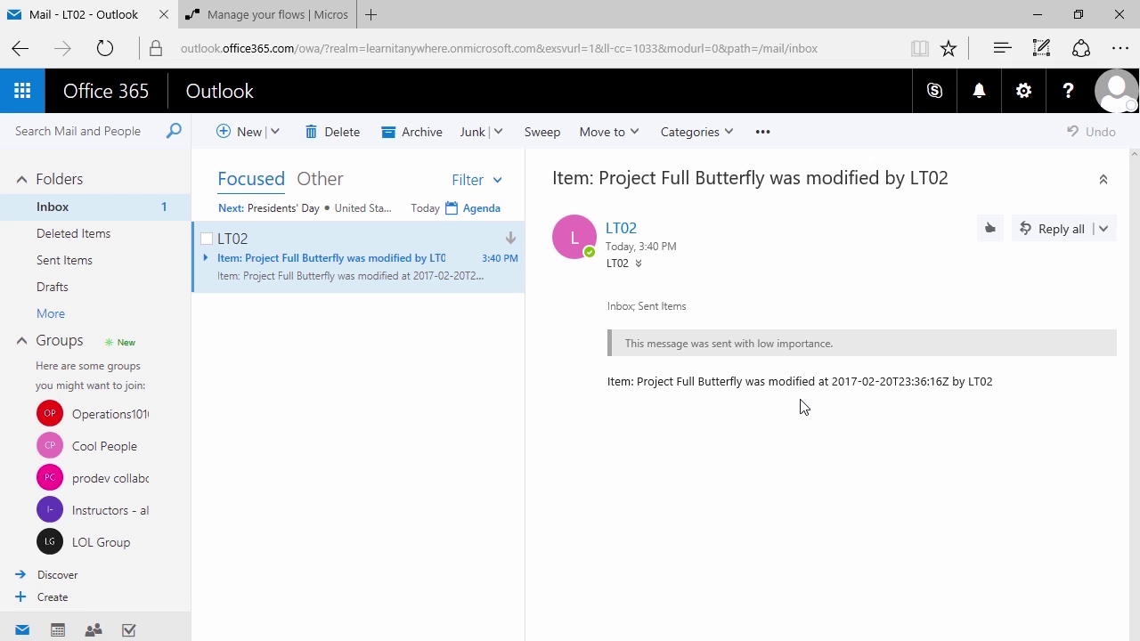
Expand the Send Email card to reveal its subject and body built from Title, Modified and Modified By
click(267, 24)
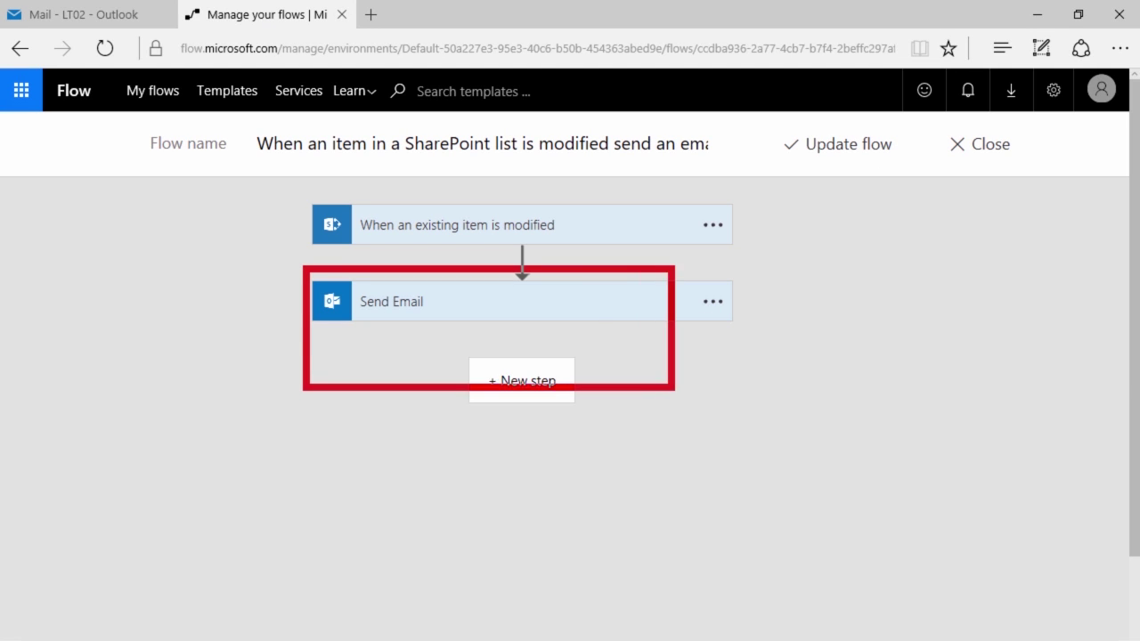
click(713, 303)
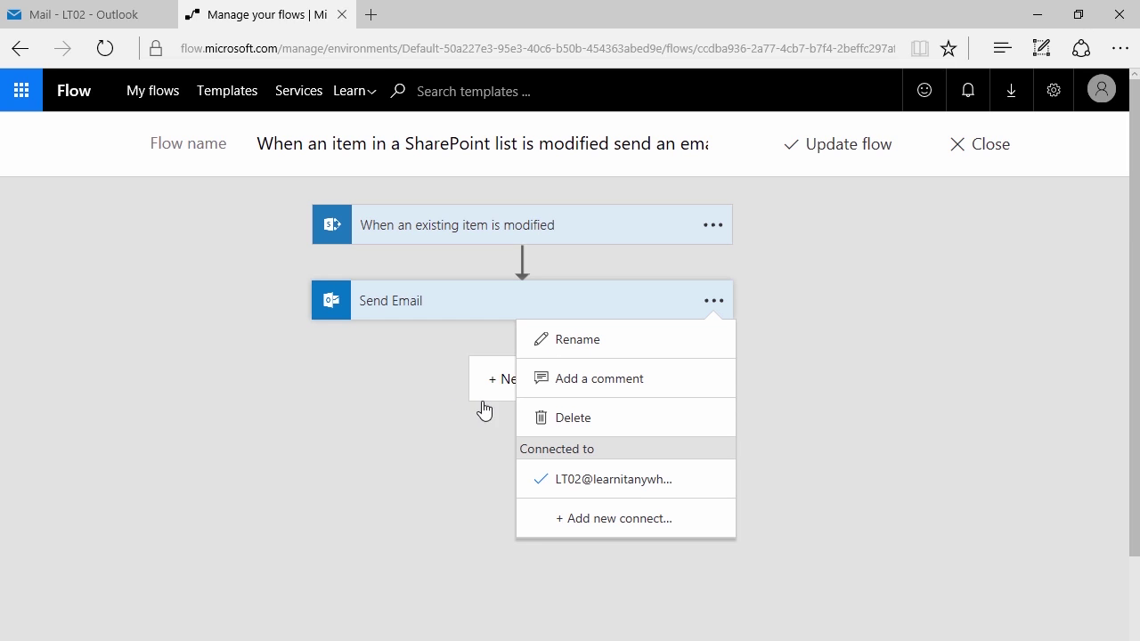
click(427, 418)
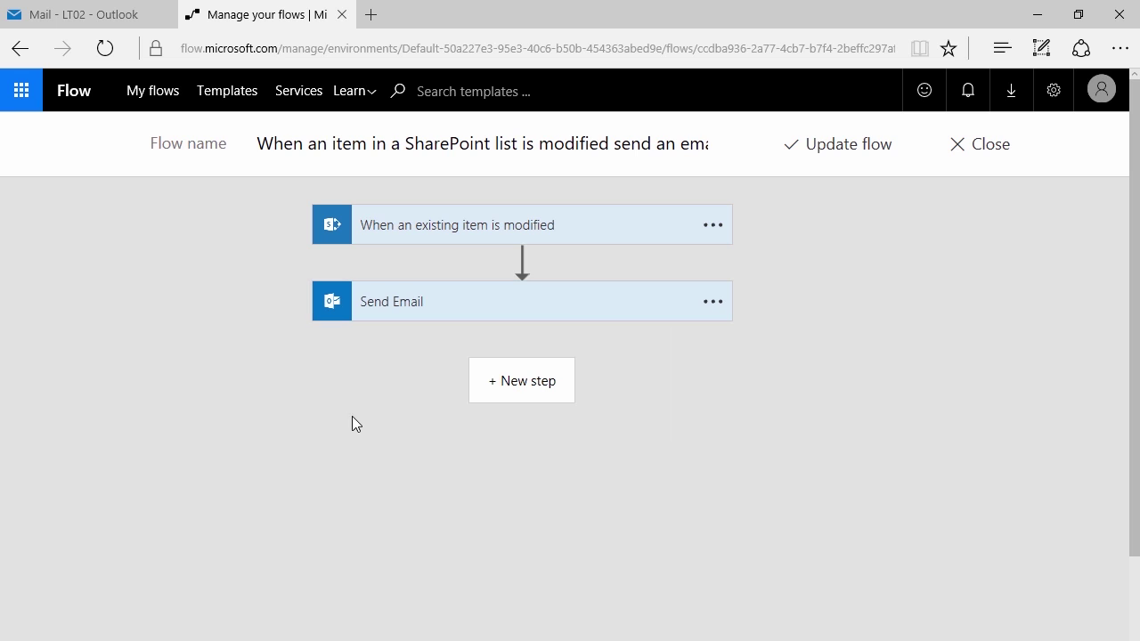
click(393, 303)
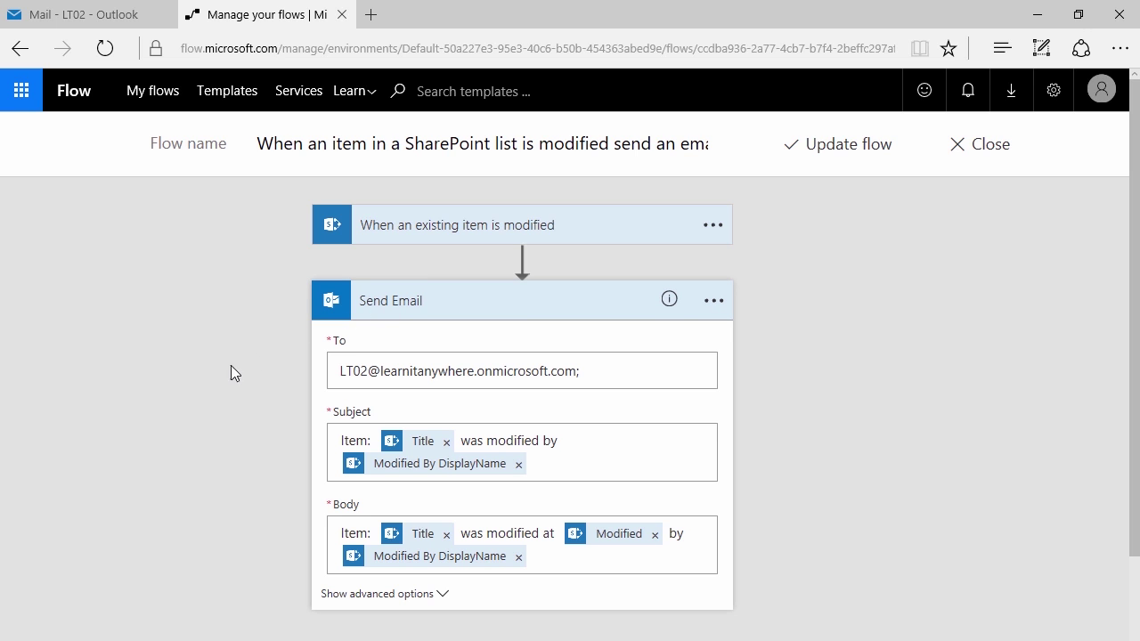
scroll(224, 364, down, 1)
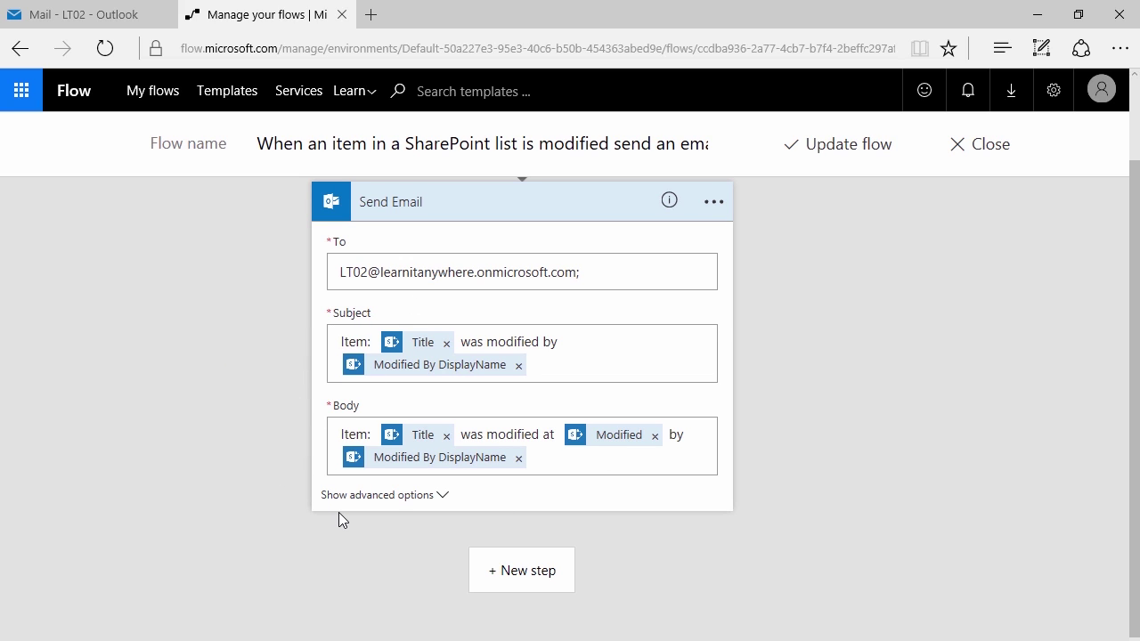
click(68, 13)
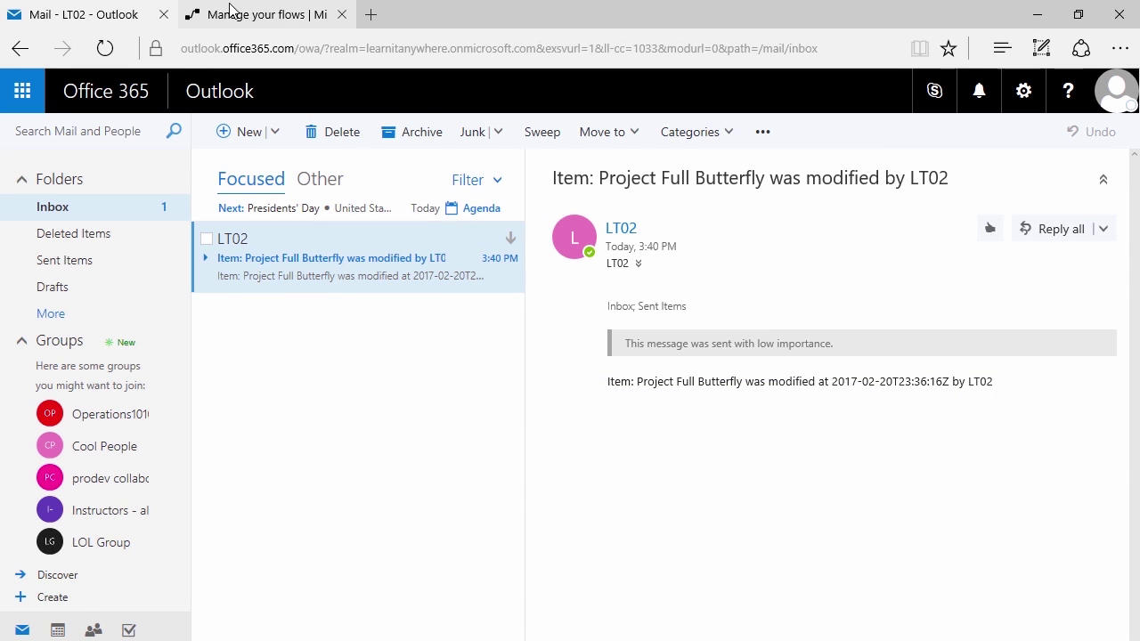
click(205, 14)
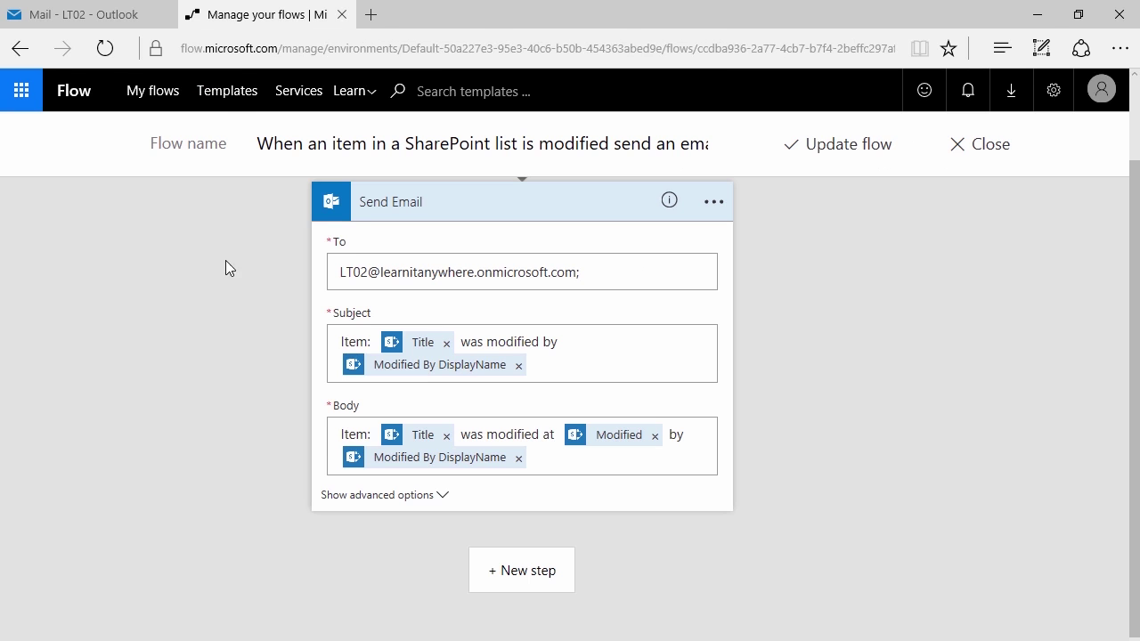
Show the Send Email step's extra fields such as CC, BCC and Attachments Name
click(359, 498)
scroll(235, 481, down, 2)
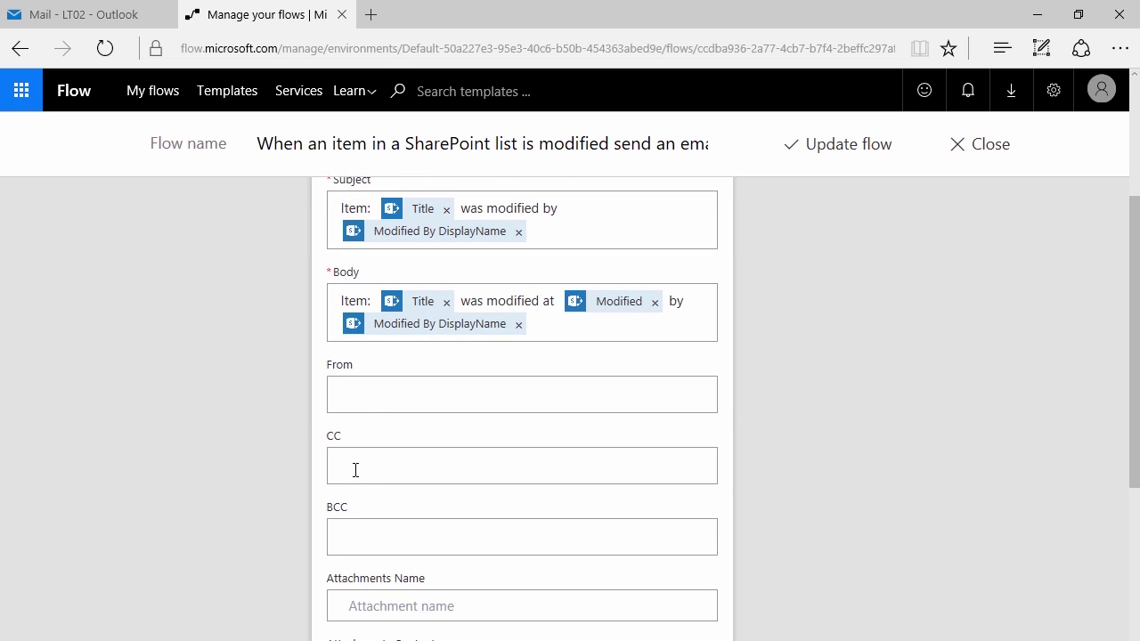
scroll(355, 470, down, 3)
click(444, 438)
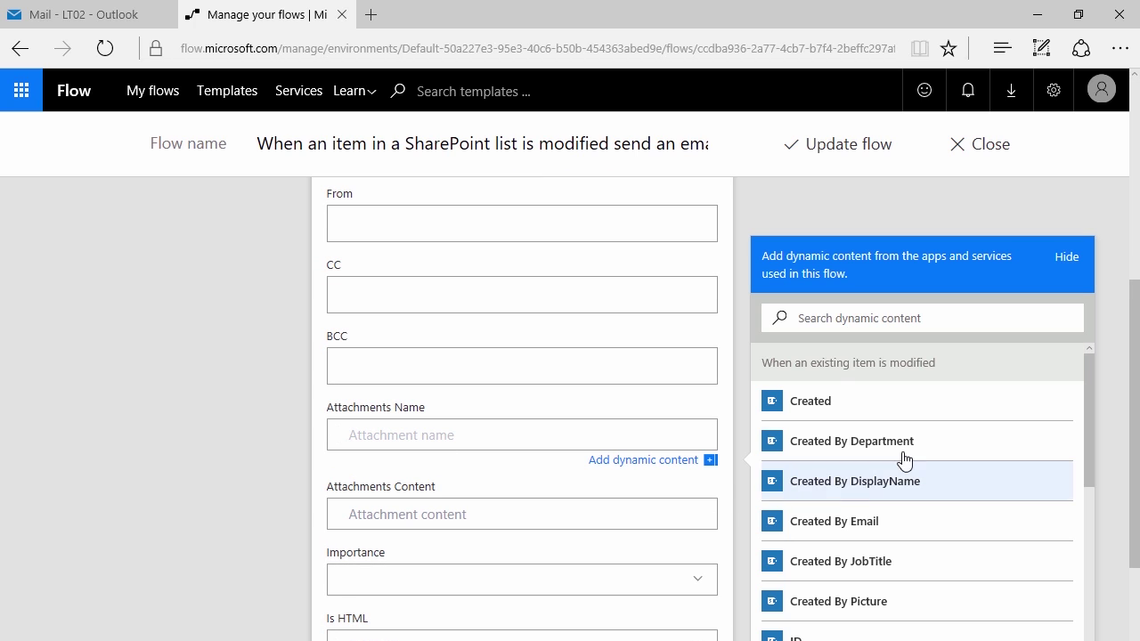
click(298, 430)
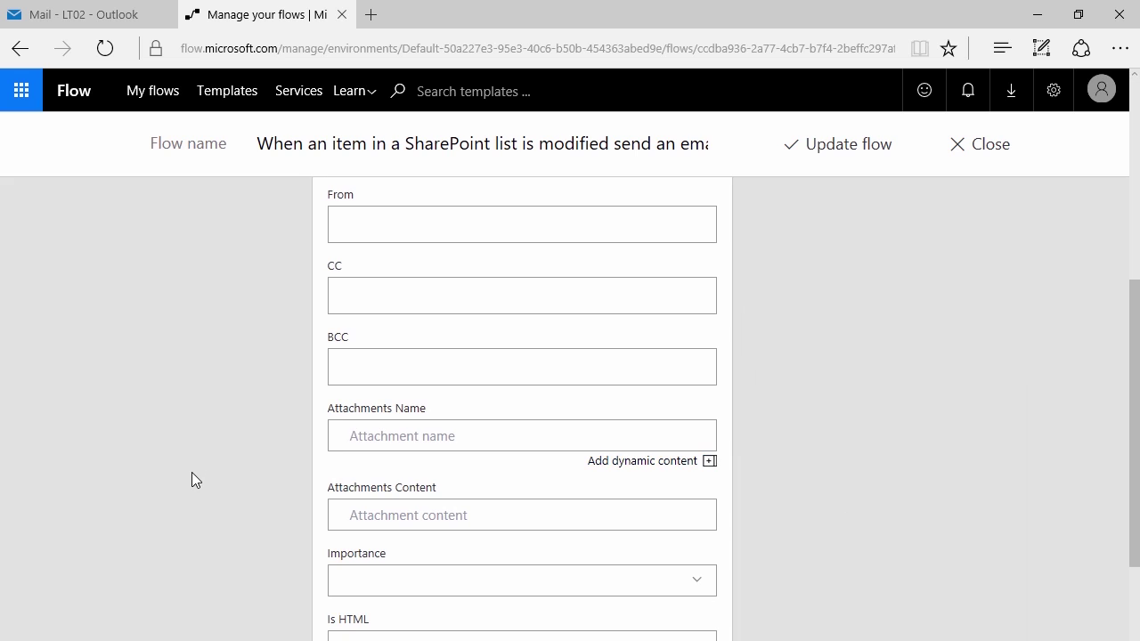
scroll(192, 468, down, 2)
scroll(199, 465, up, 5)
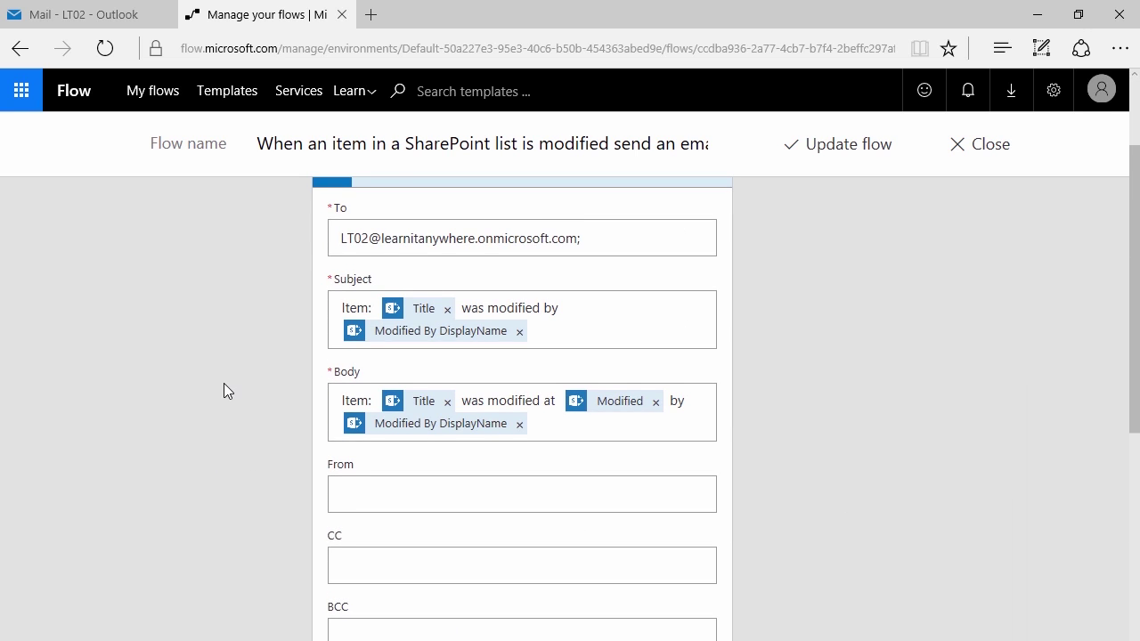
scroll(222, 389, up, 1)
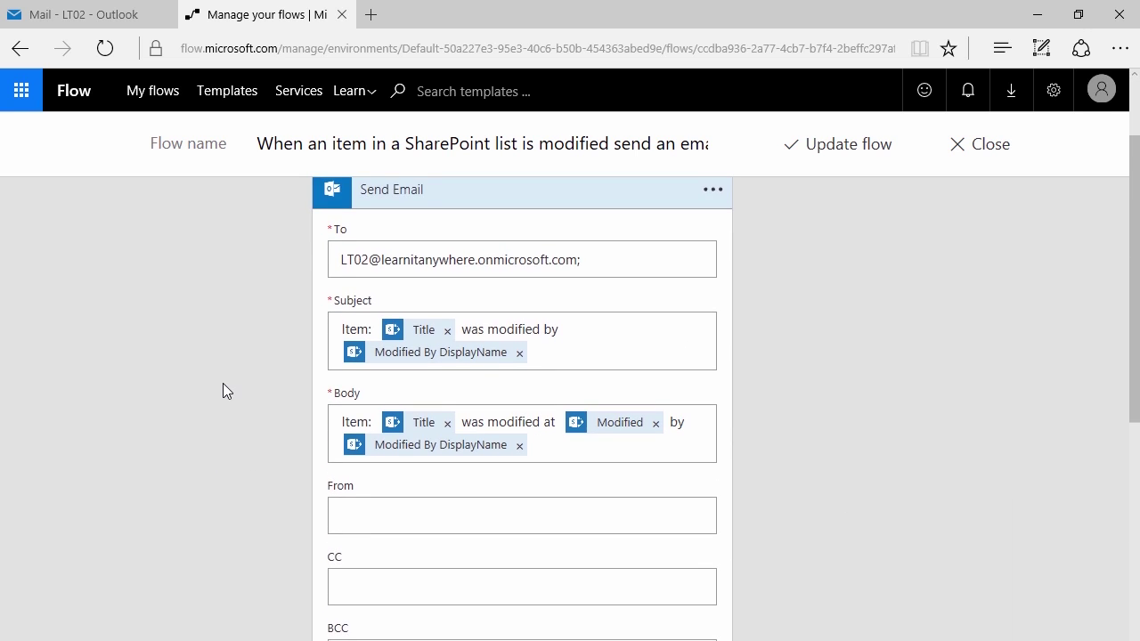
Add a new closing line 'Thanks for your attention' at the end of the email body
click(595, 448)
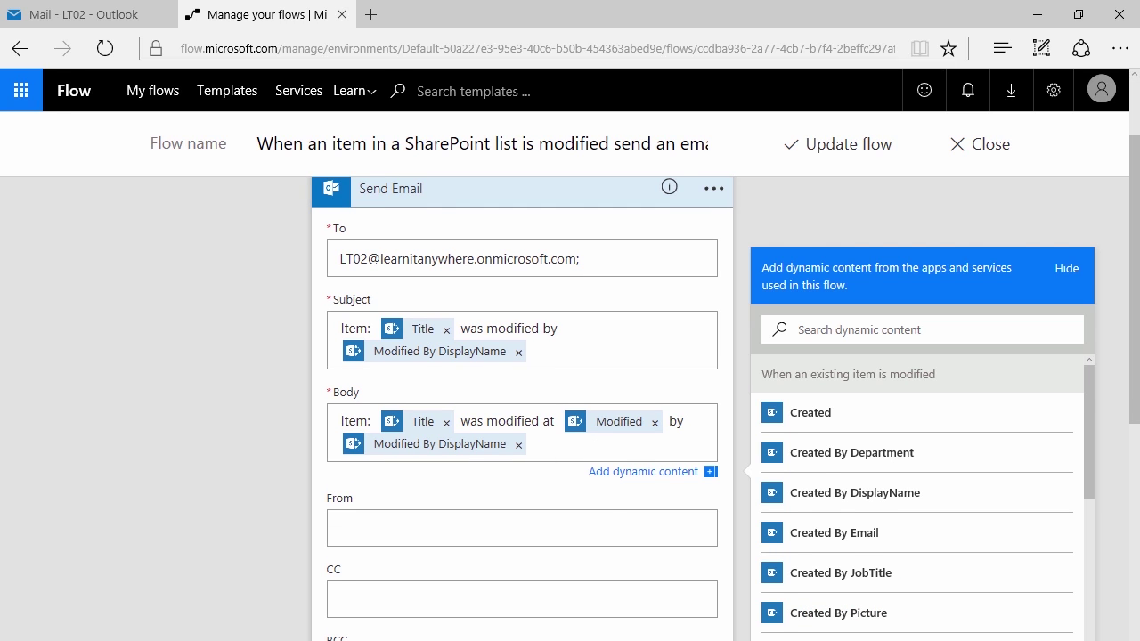
key(Return)
key(Return)
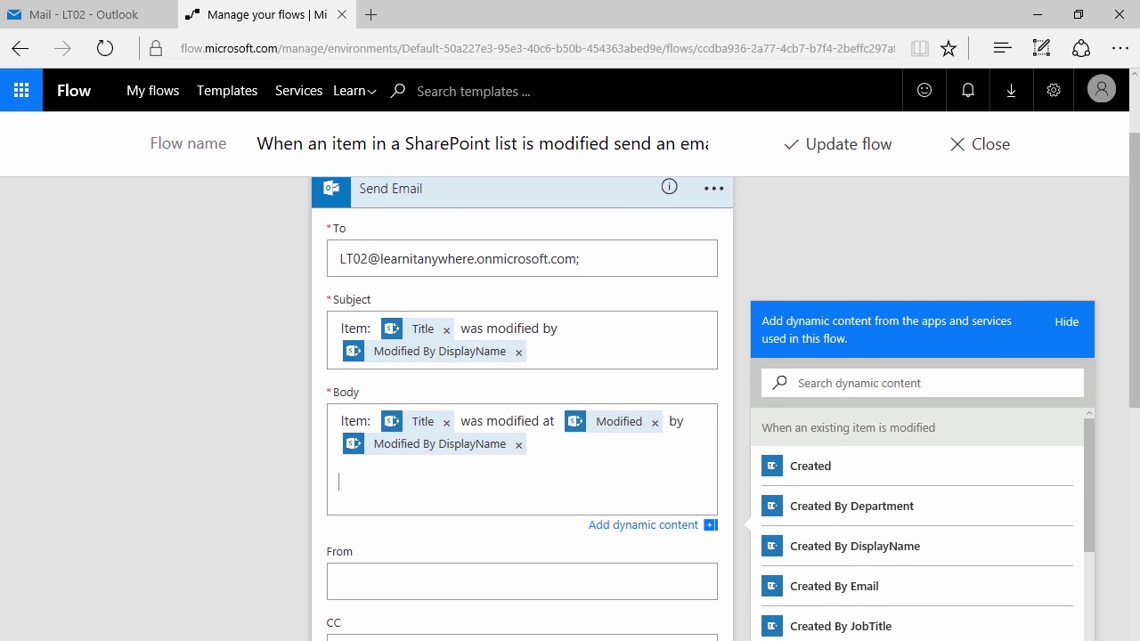
text(Thanks for your attention.)
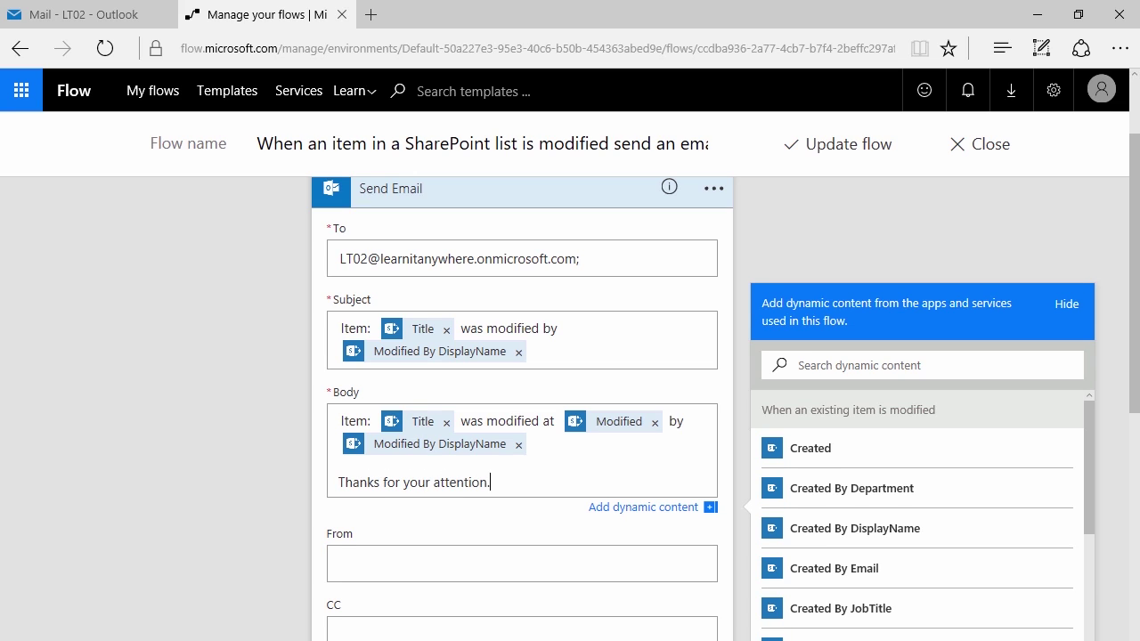
click(504, 476)
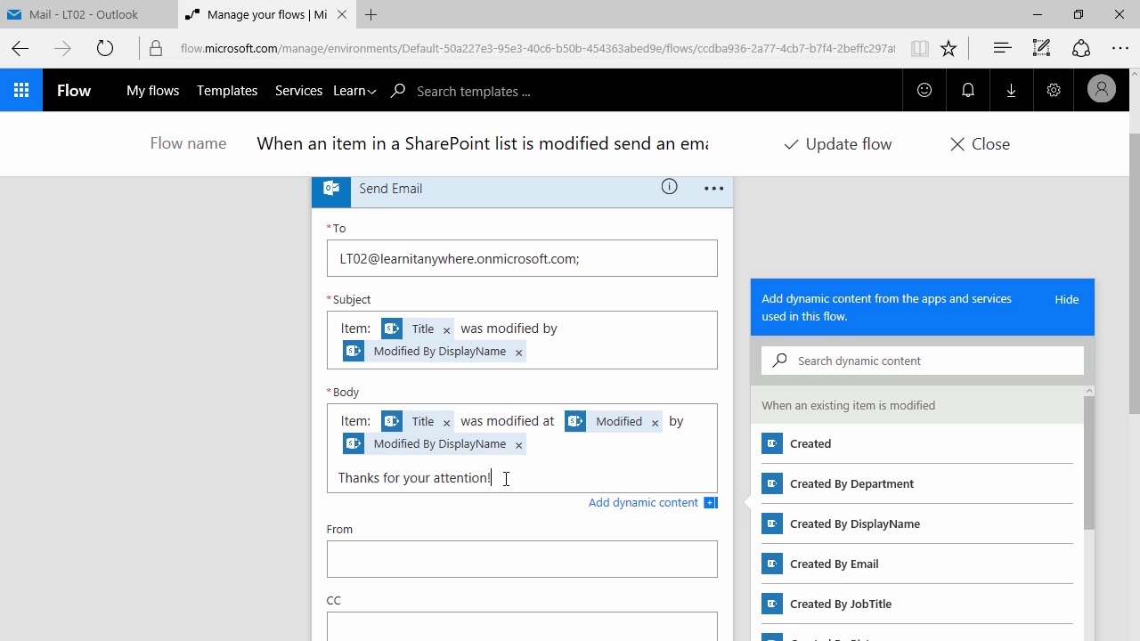
Save the updated flow and close it with Done
click(837, 146)
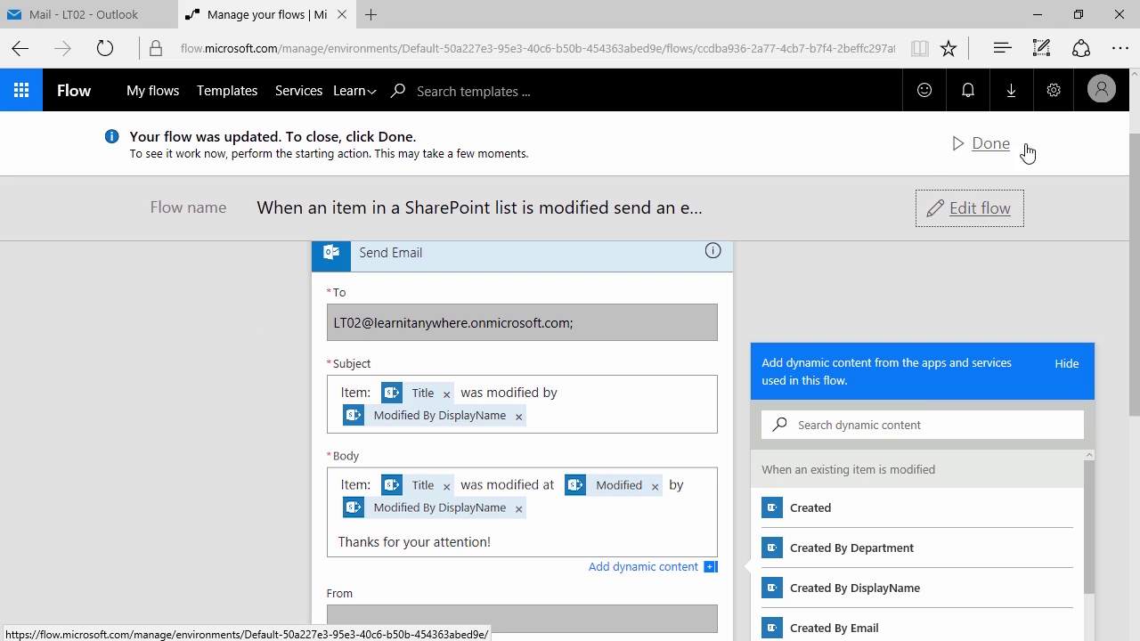
click(984, 149)
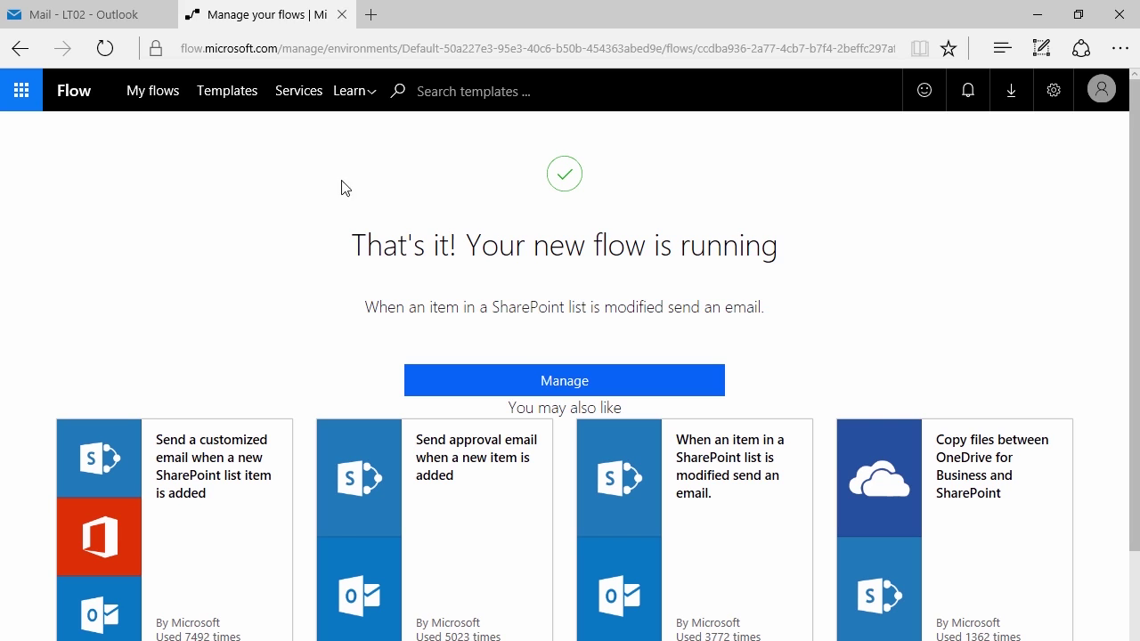
Add user LT05 as a second owner of the SharePoint modified-item email flow
click(138, 99)
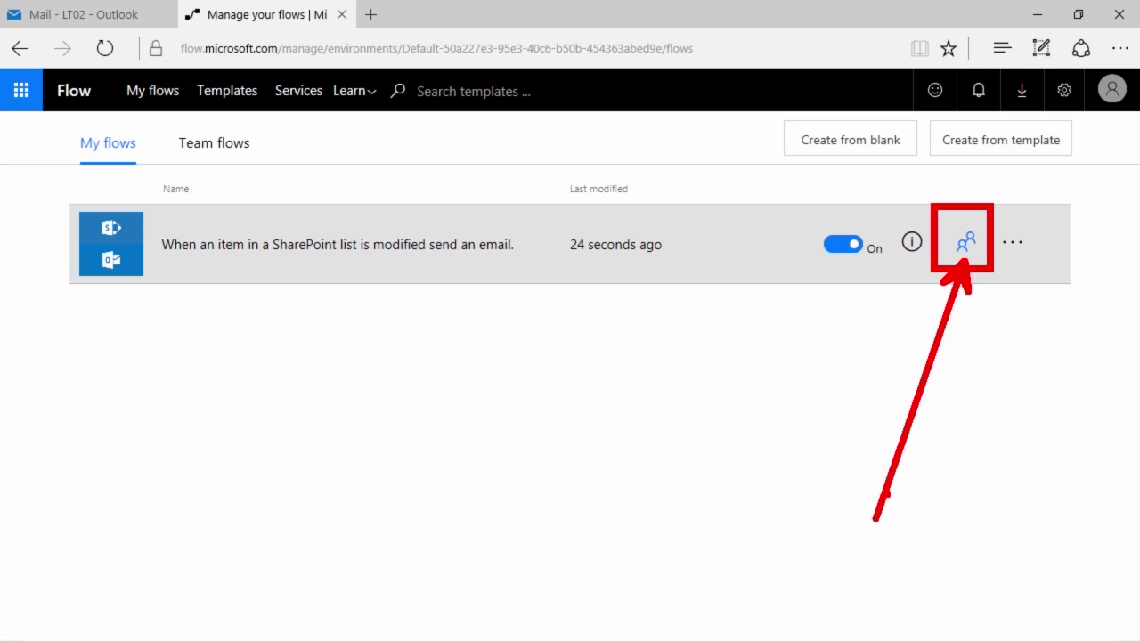
click(966, 244)
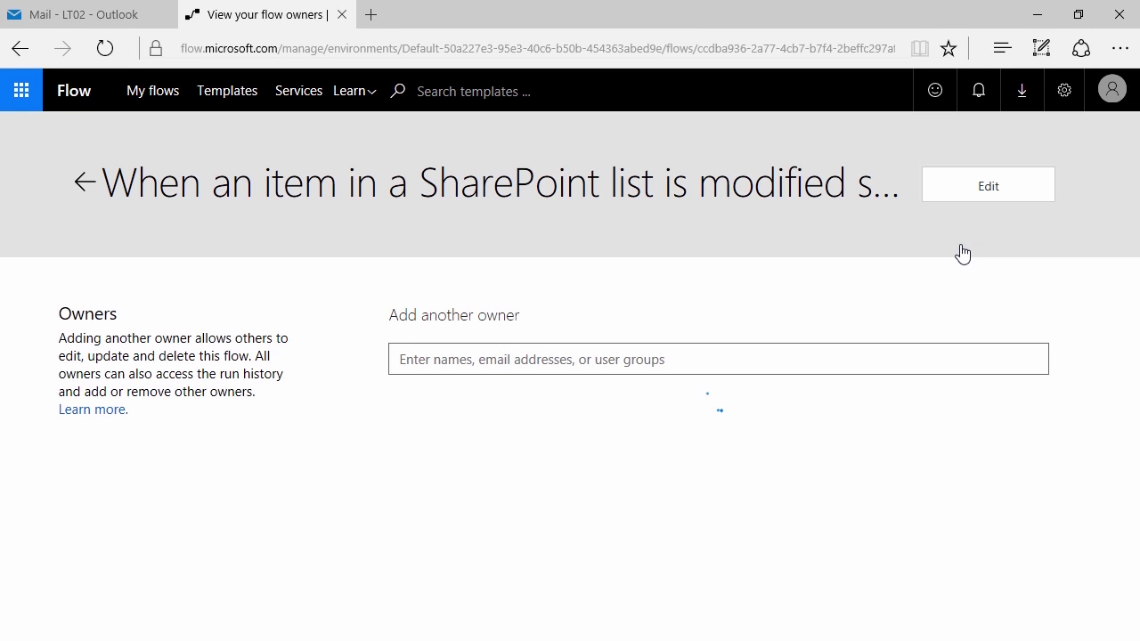
click(392, 359)
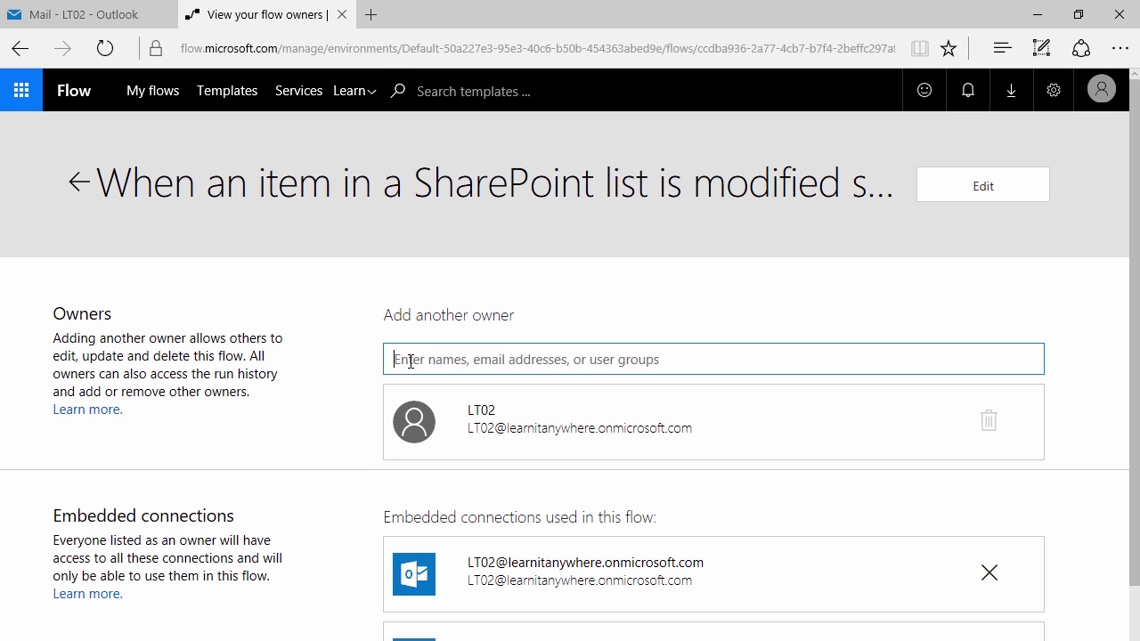
text(LT05)
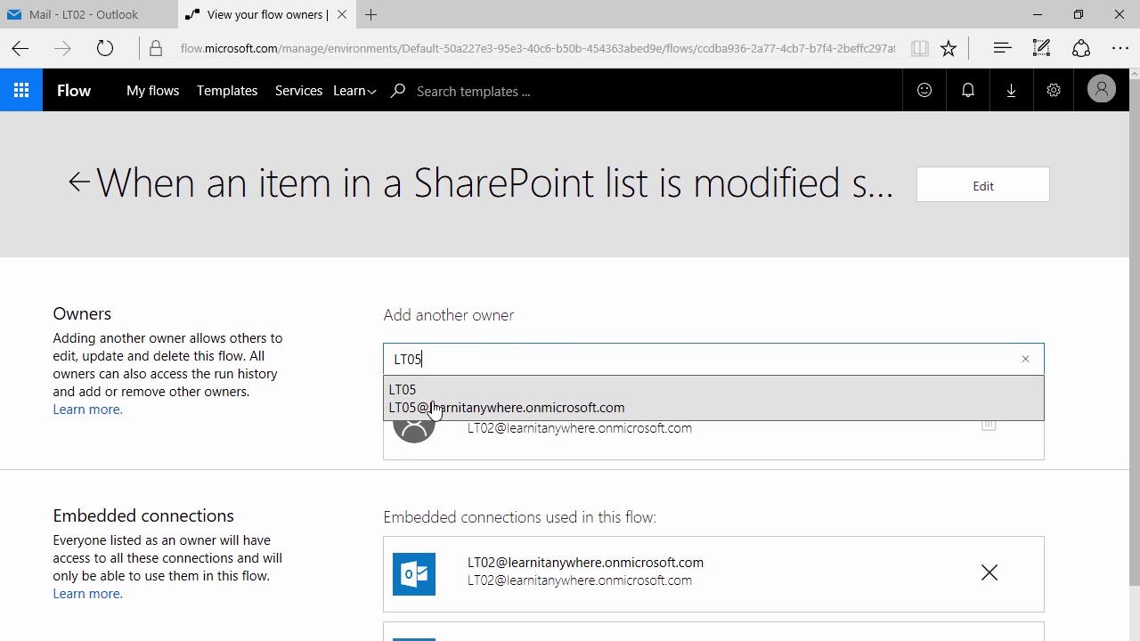
click(431, 406)
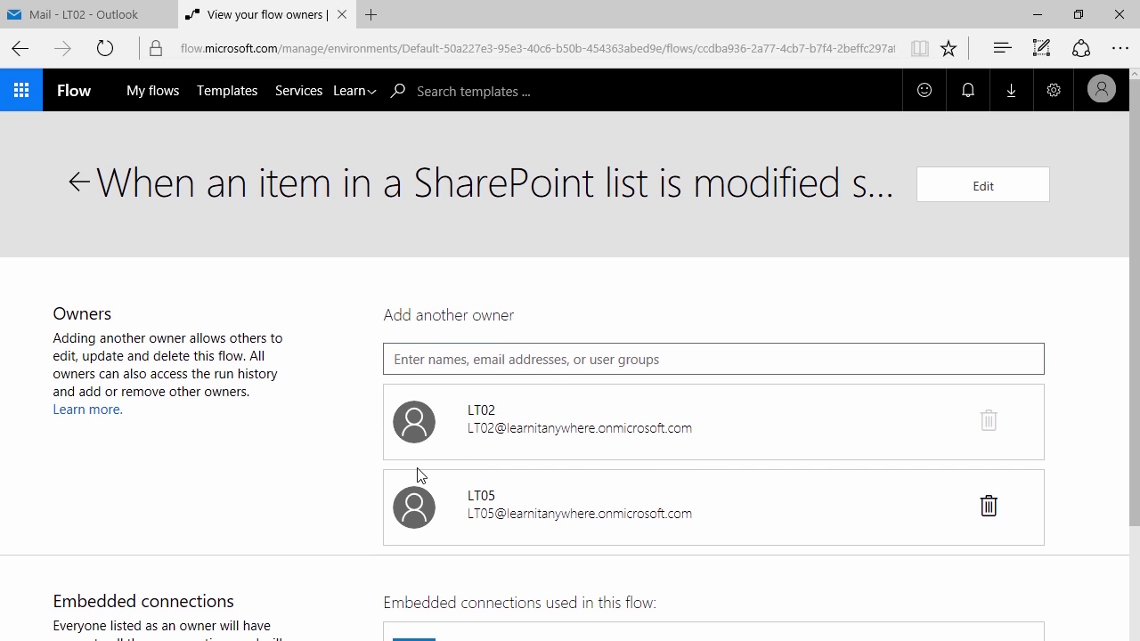
drag(51, 378, 50, 439)
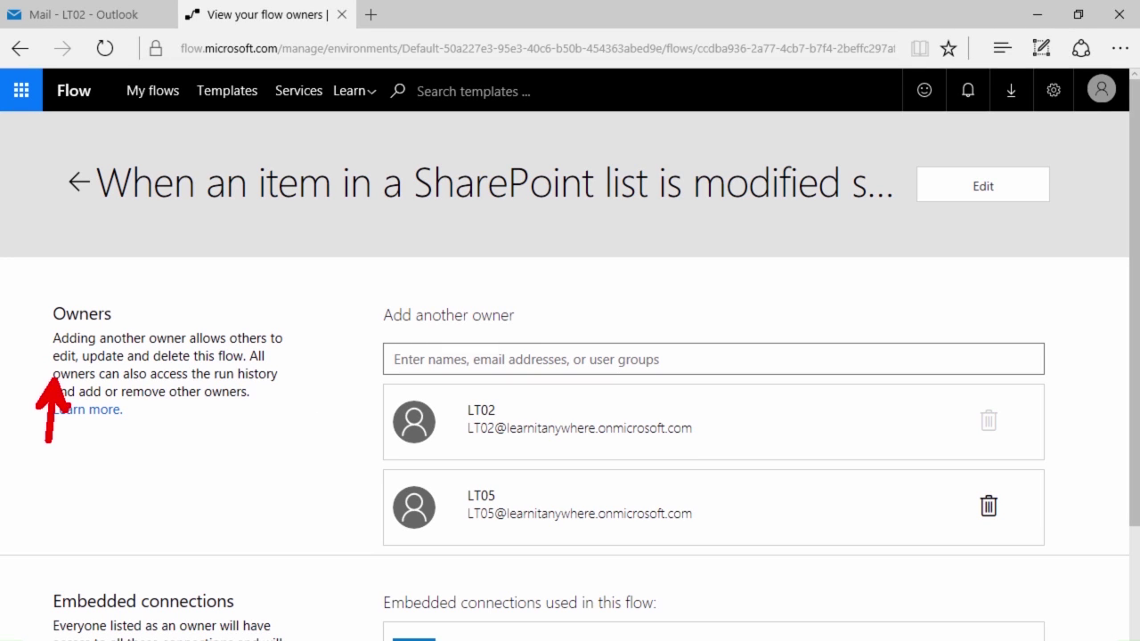
drag(102, 367, 96, 424)
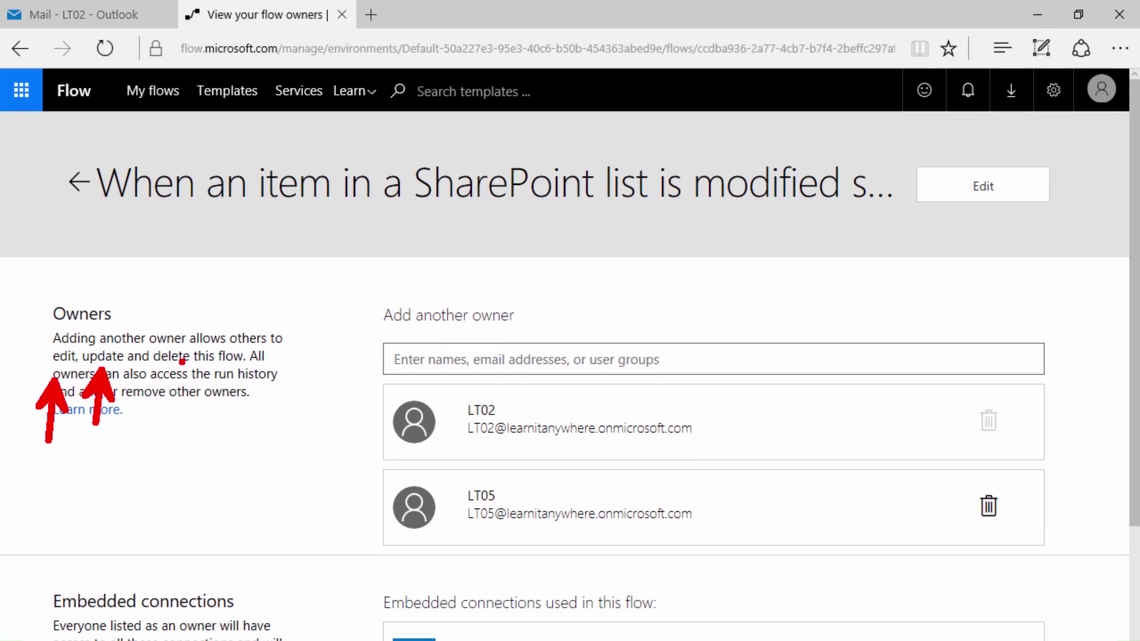
drag(169, 429, 166, 494)
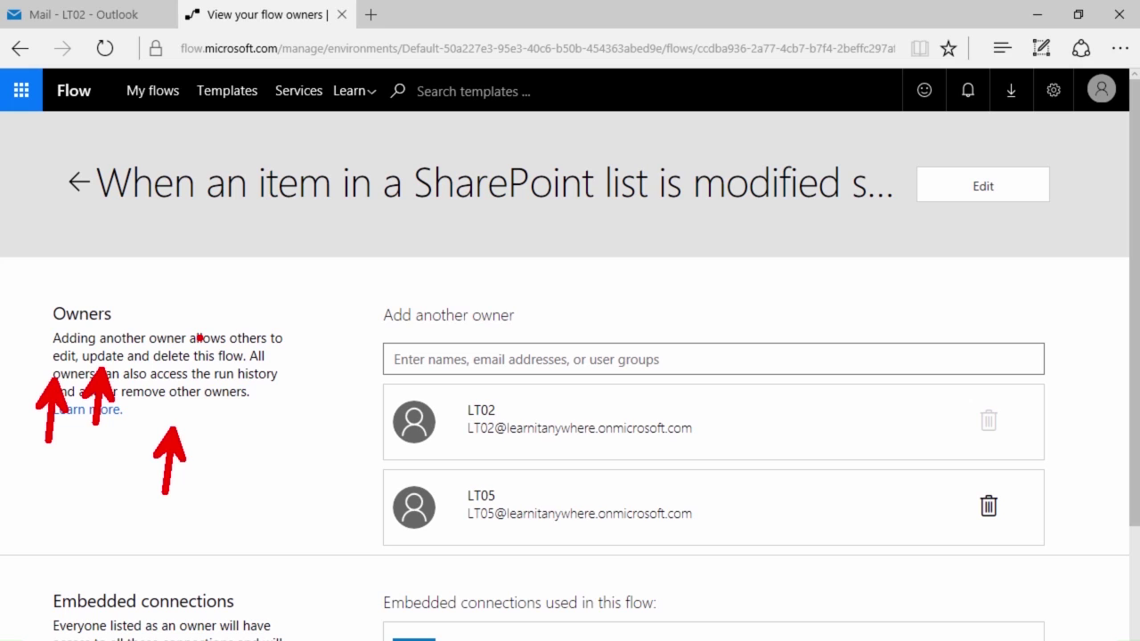
key(Escape)
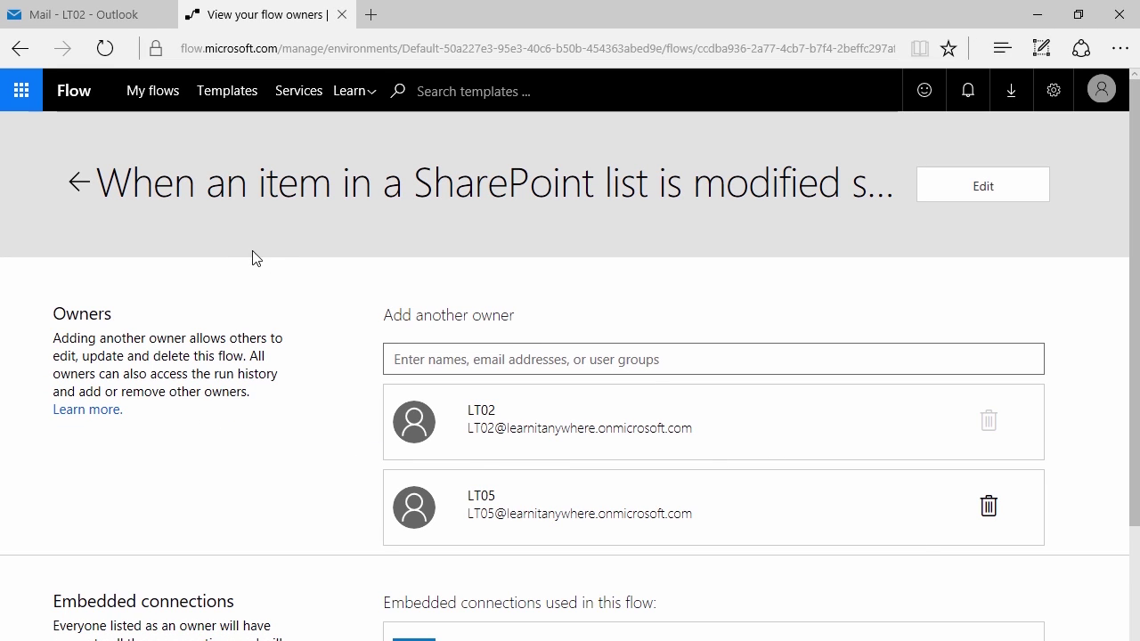
Reopen the flow in the editor from My flows, checking the New step options without adding one
click(80, 184)
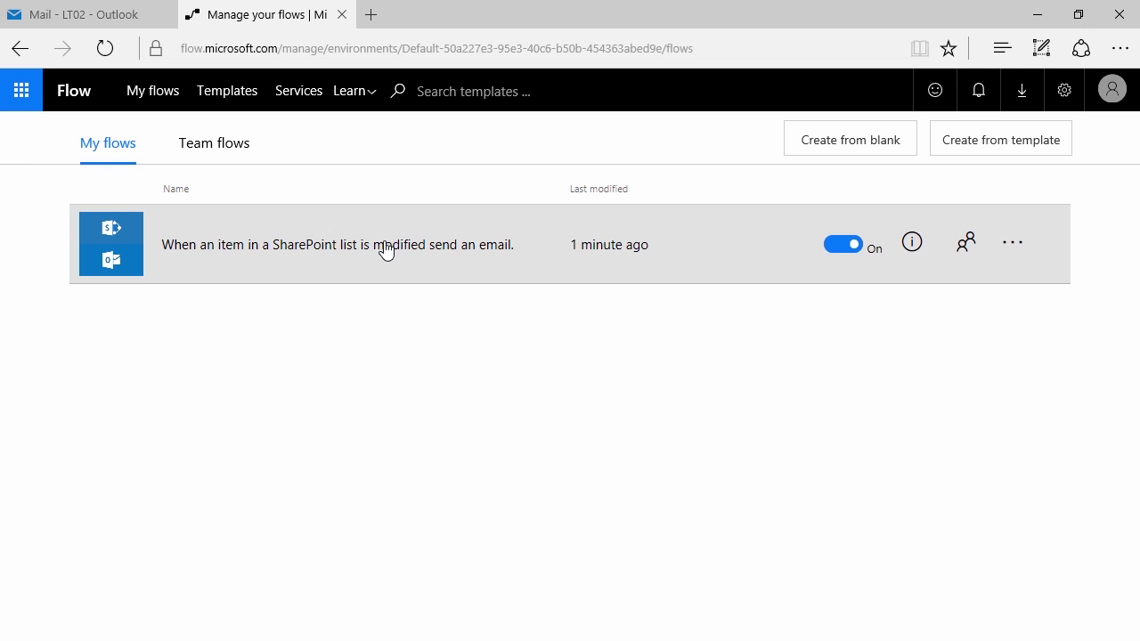
click(385, 248)
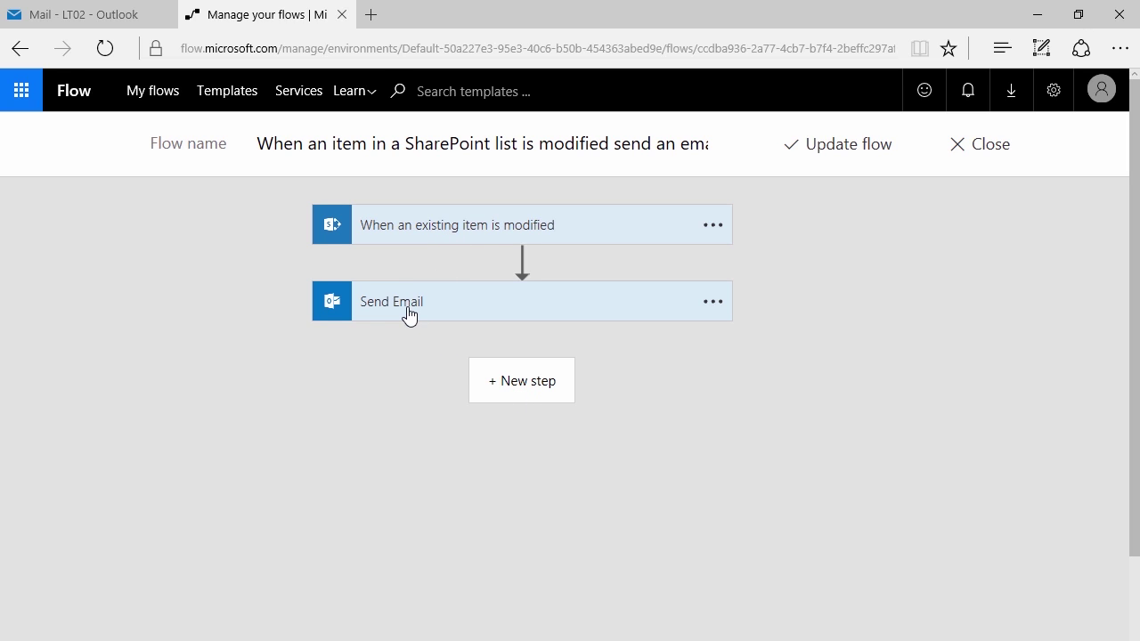
click(504, 380)
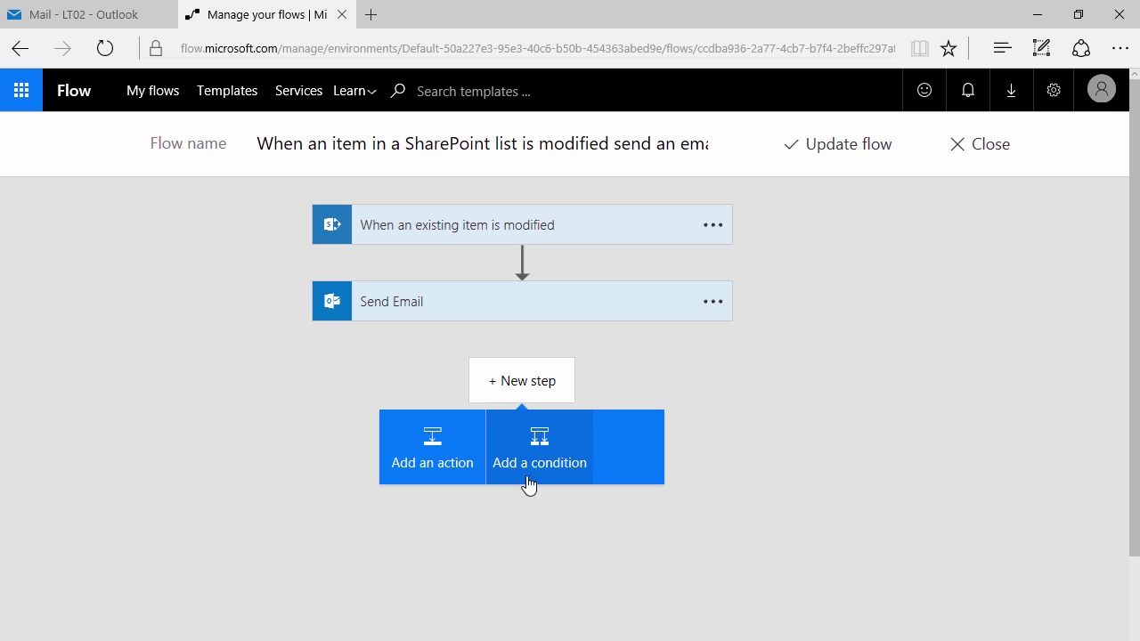
scroll(393, 315, down, 1)
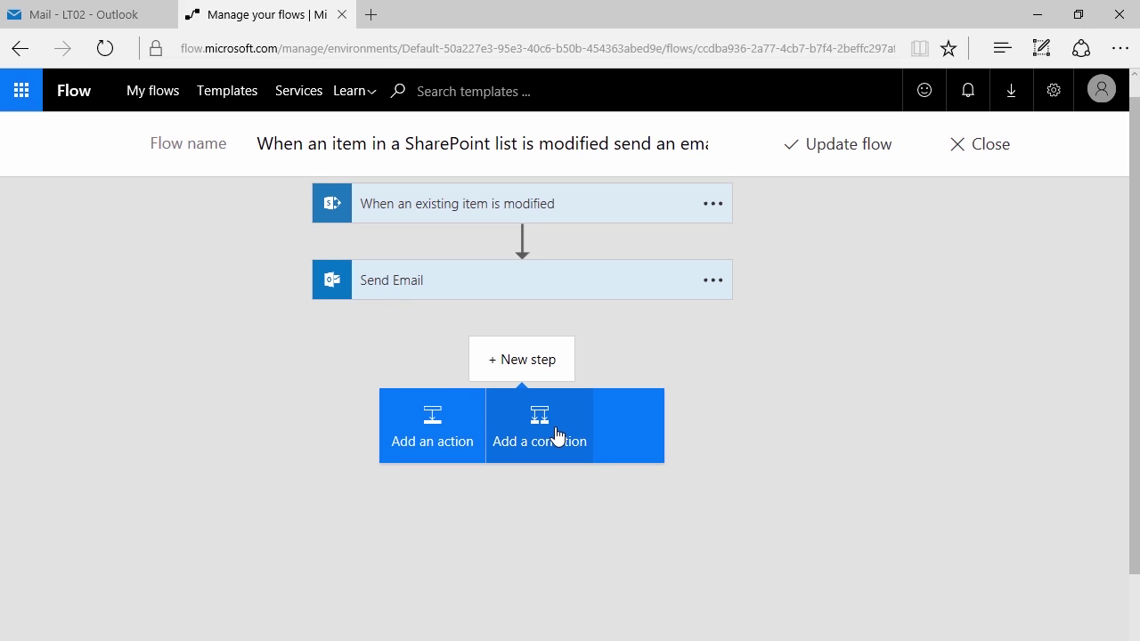
click(529, 376)
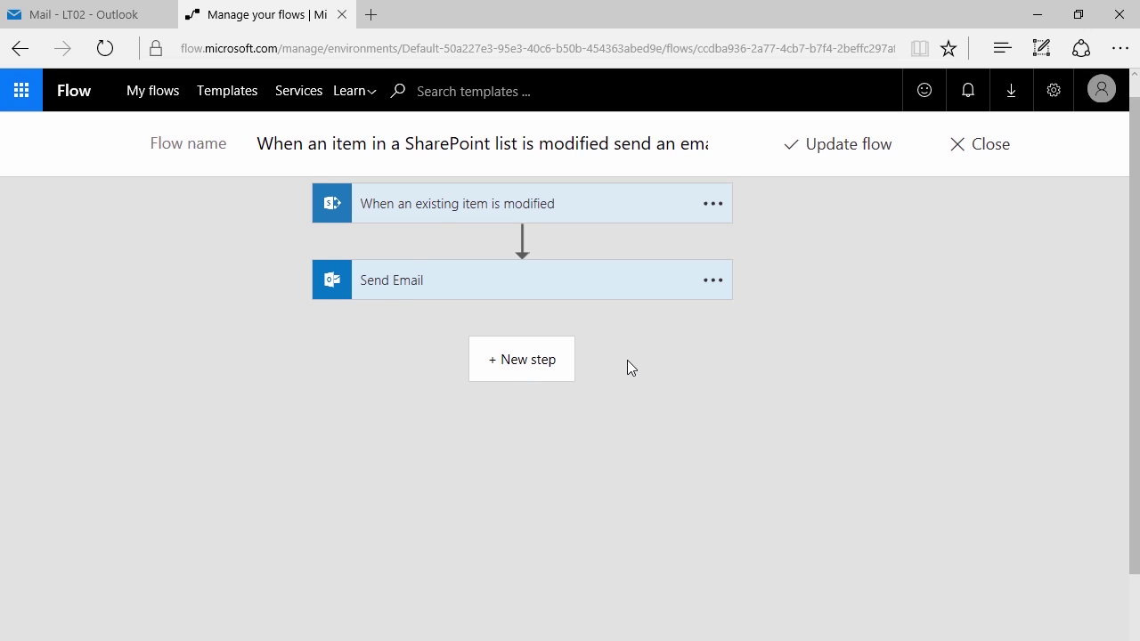